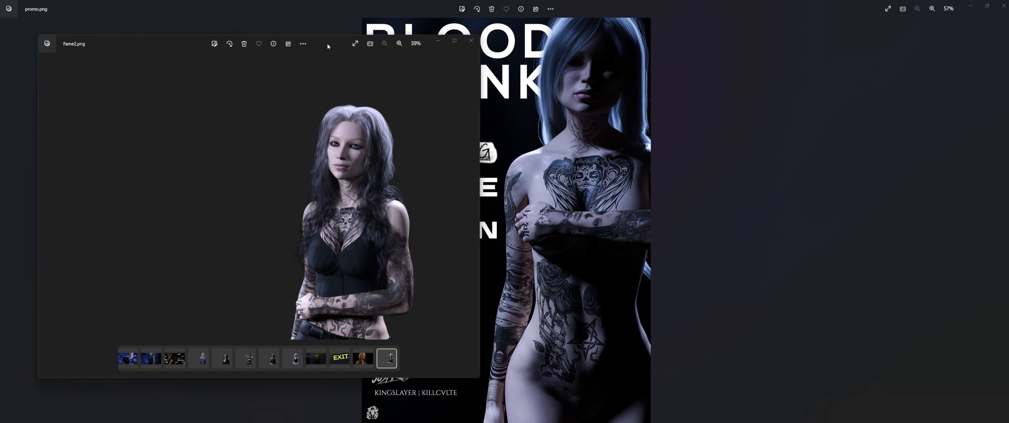
Step: Move the Fame2.png render window aside and zoom in and out to compare it with promo.png
drag(328, 46, 207, 43)
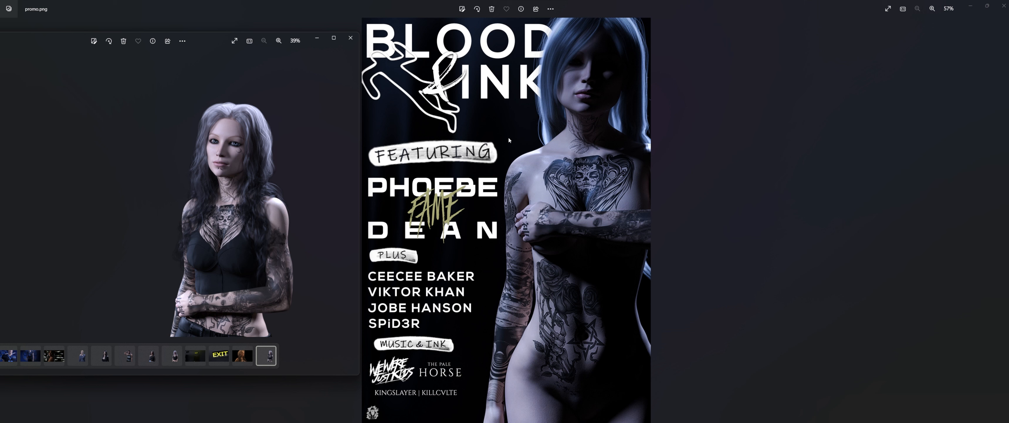
scroll(223, 169, up, 5)
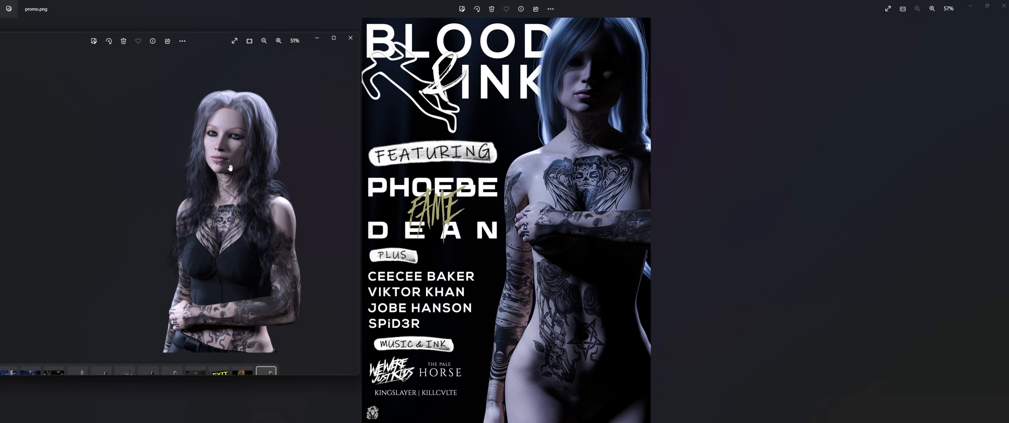
scroll(230, 191, down, 5)
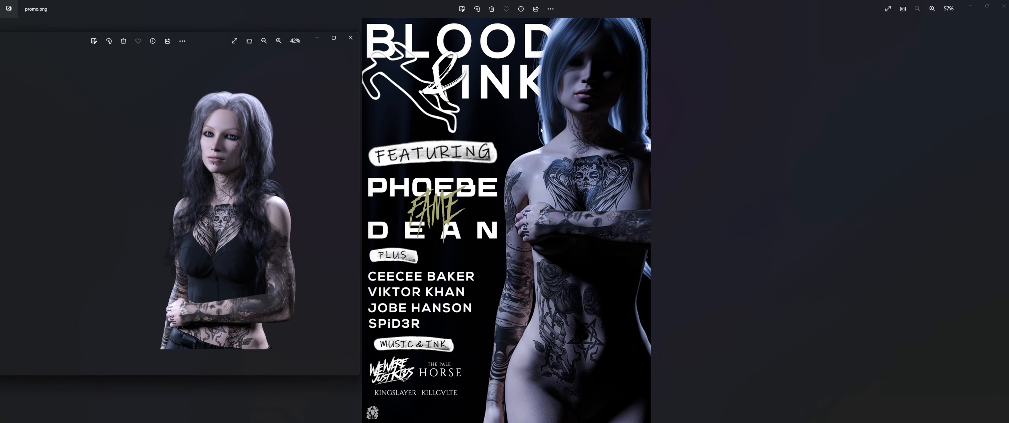
scroll(247, 161, up, 4)
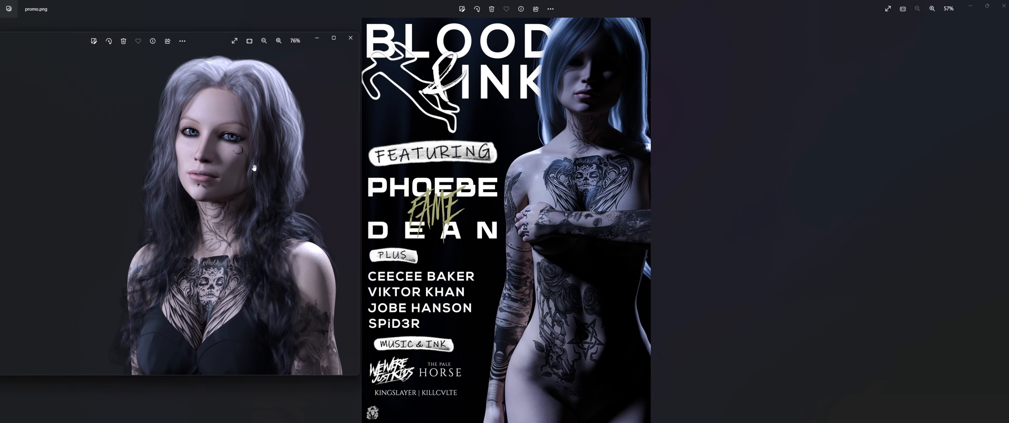
scroll(283, 181, down, 4)
scroll(284, 179, down, 1)
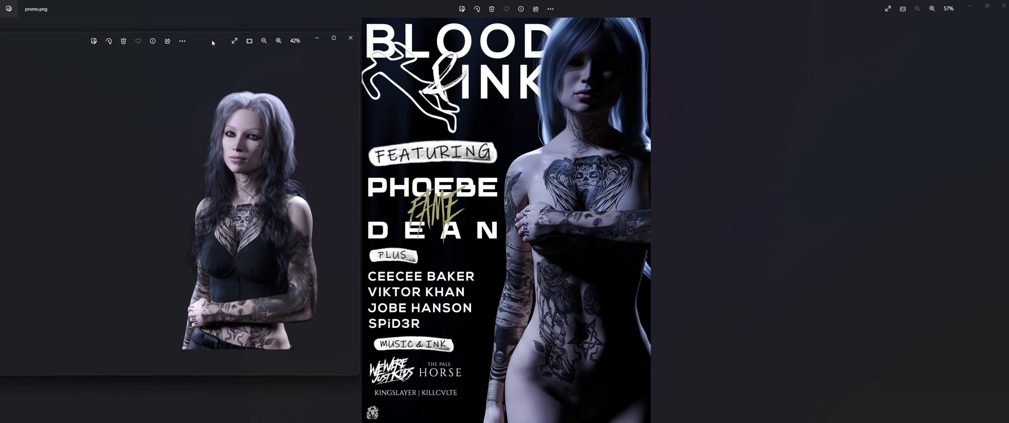
drag(213, 42, 211, 39)
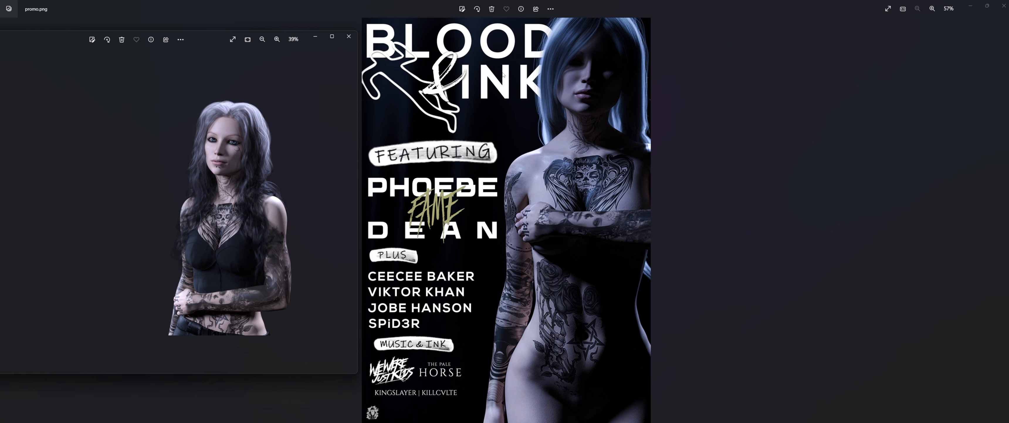
scroll(510, 83, up, 2)
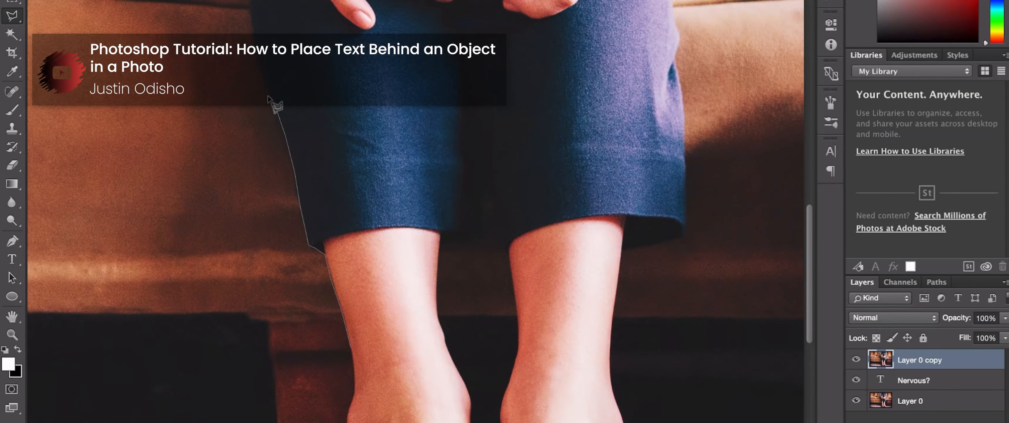
Step: Trace a Polygonal Lasso selection around the skirt and legs
click(254, 58)
scroll(250, 58, up, 3)
scroll(247, 51, up, 1)
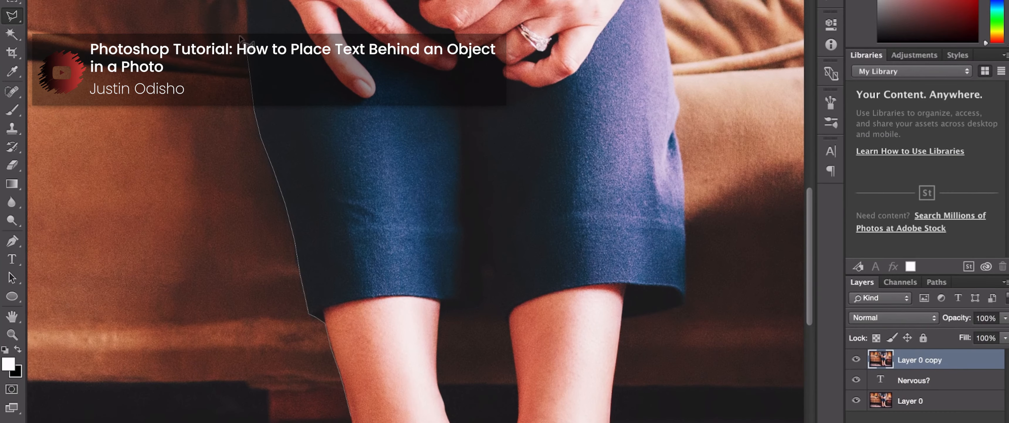
click(463, 92)
click(682, 114)
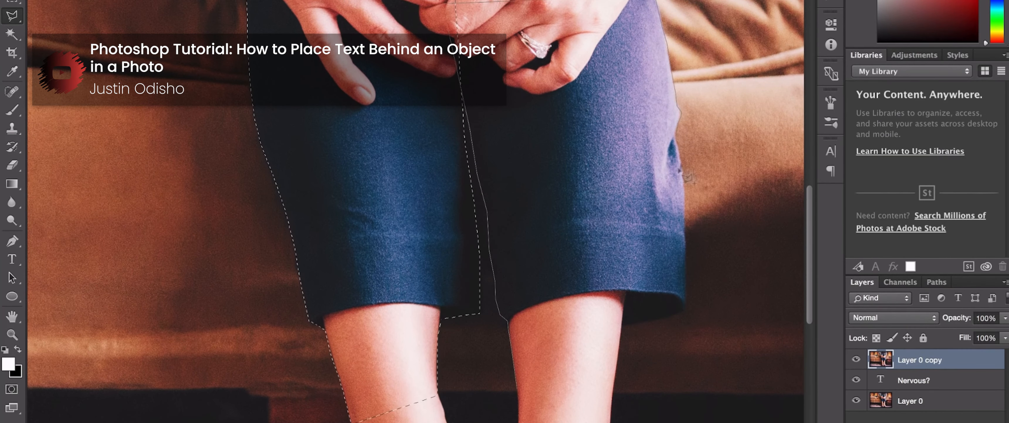
click(686, 311)
click(623, 325)
click(510, 385)
key(super+minus)
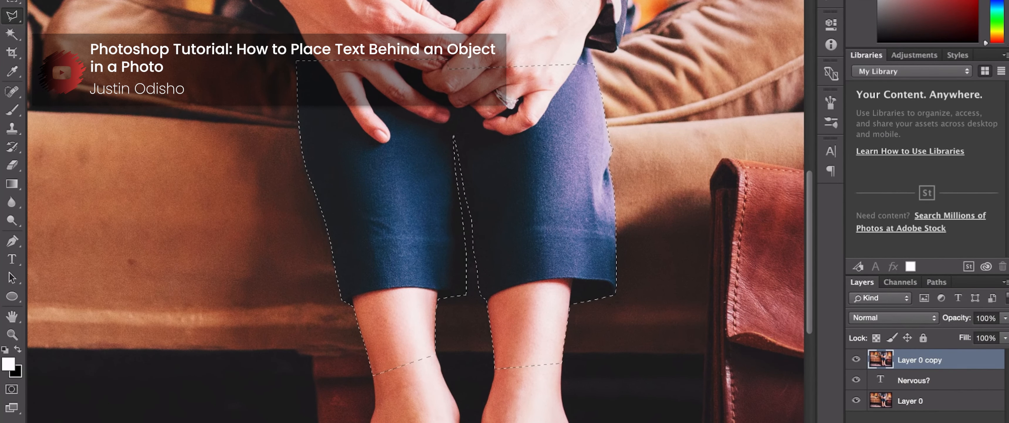
Step: Apply Layer > Layer Mask > Reveal Selection to Layer 0 copy
click(233, 0)
mouse_move(295, 114)
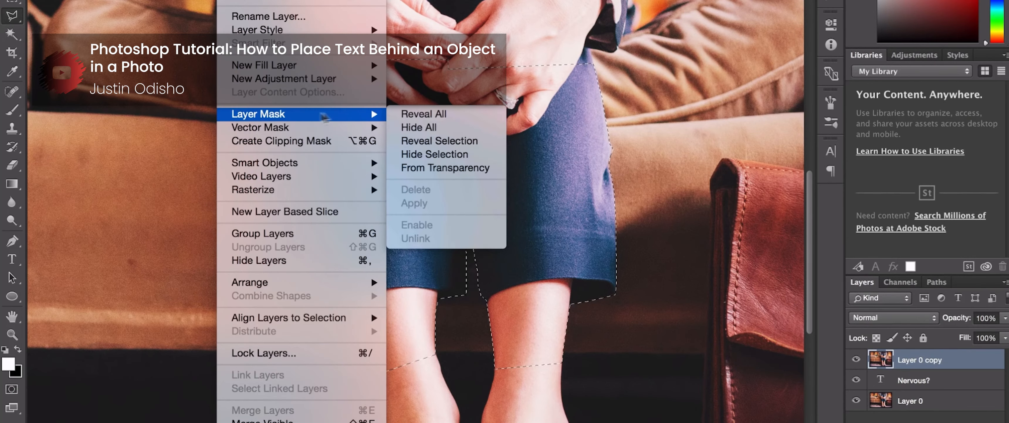
click(443, 142)
key(super+0)
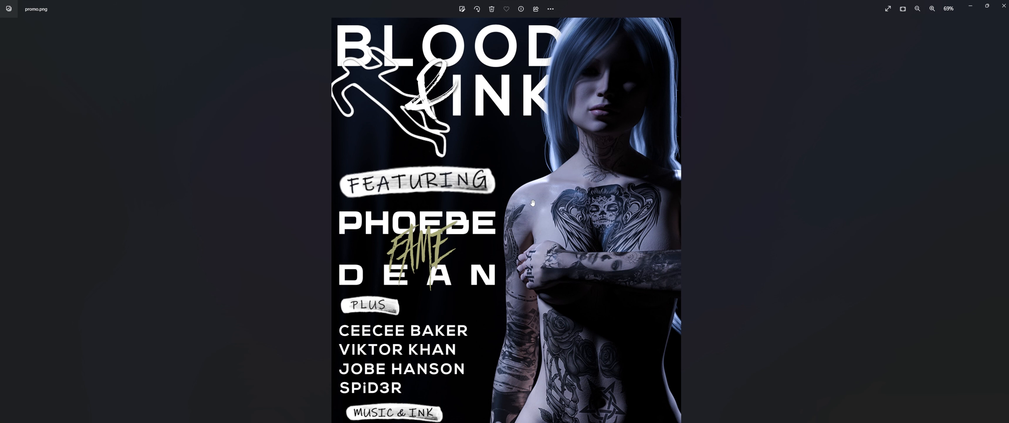
Step: Bring Chrome forward and open the MAGZ V2 Magazine Cover Mockups tab
scroll(523, 212, down, 2)
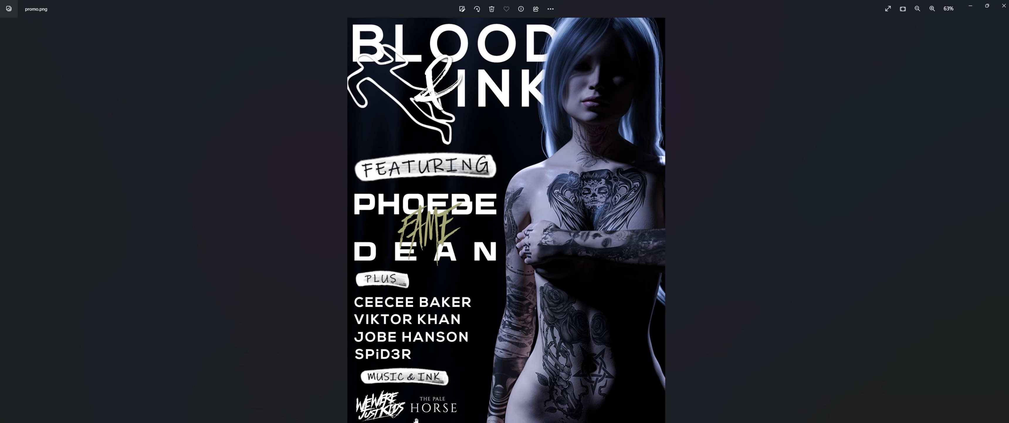
click(429, 420)
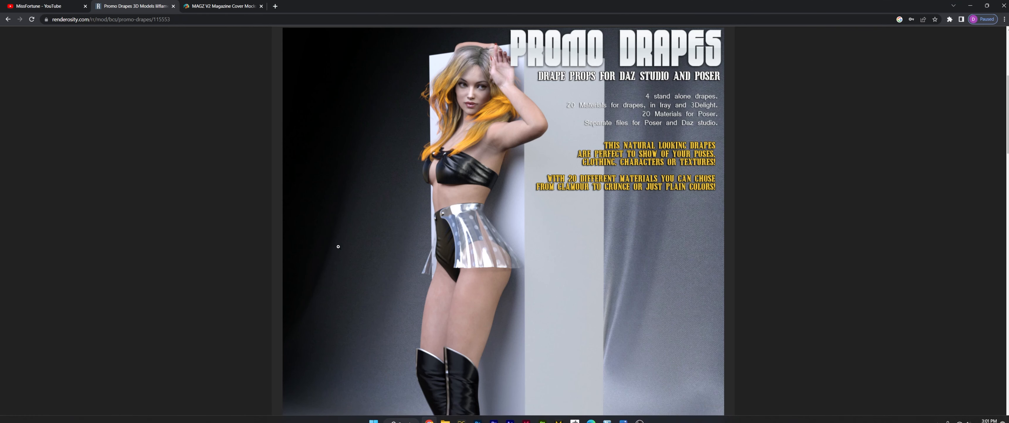
click(222, 6)
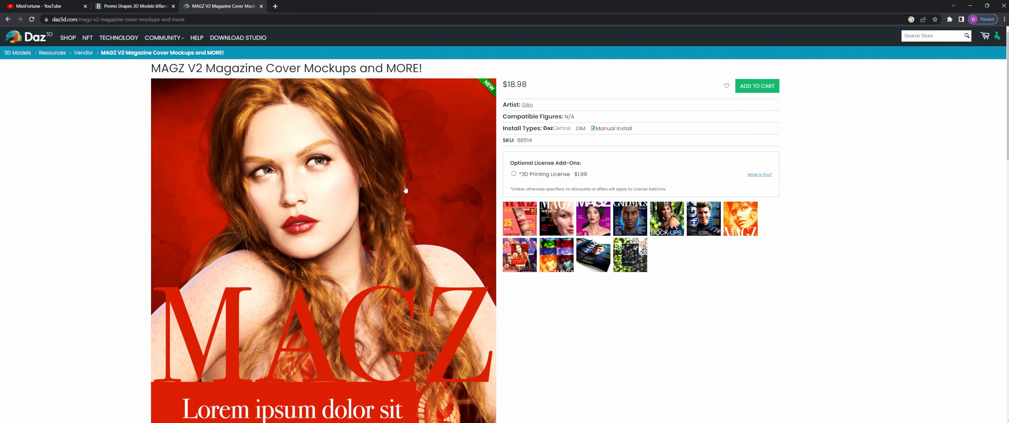
scroll(424, 198, down, 2)
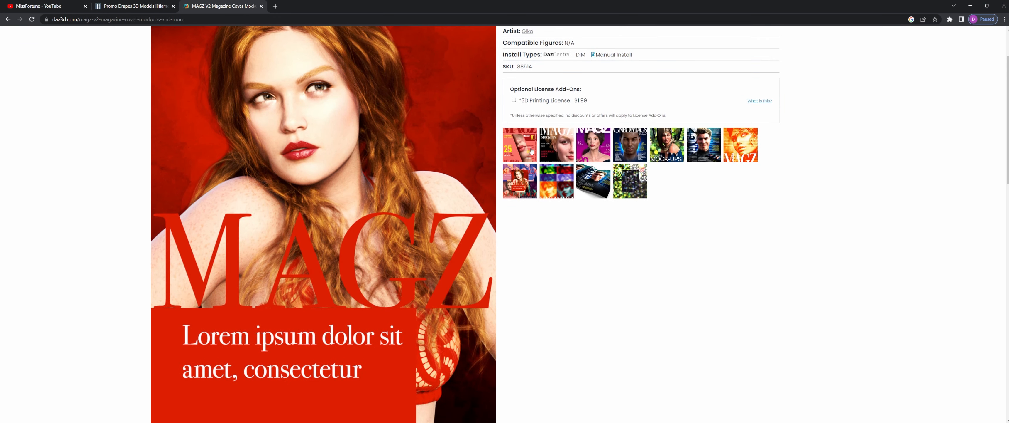
Step: Page through the MAGZ cover previews in the lightbox, close it, and return to DAZ Studio
click(532, 151)
click(645, 231)
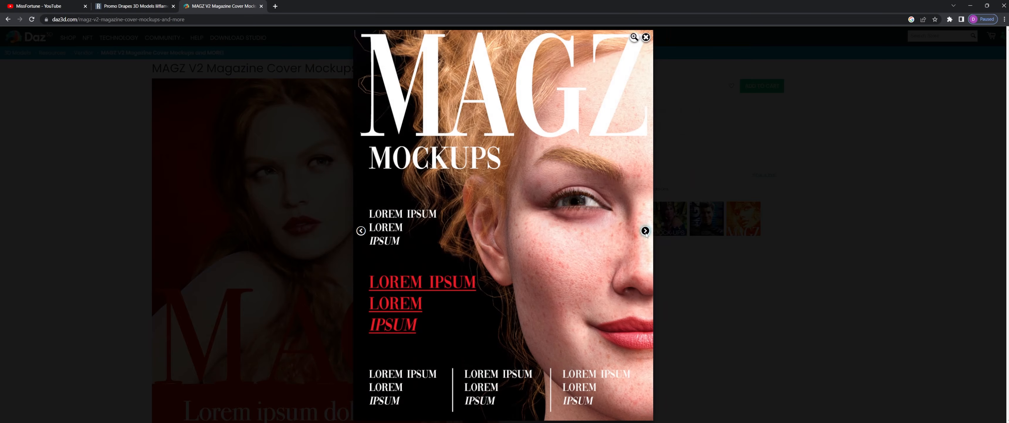
click(645, 231)
click(645, 231)
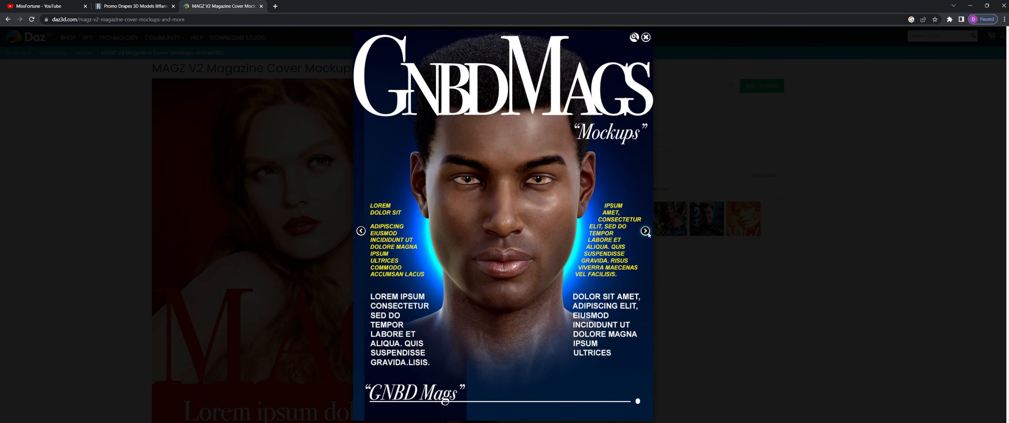
click(645, 231)
click(646, 231)
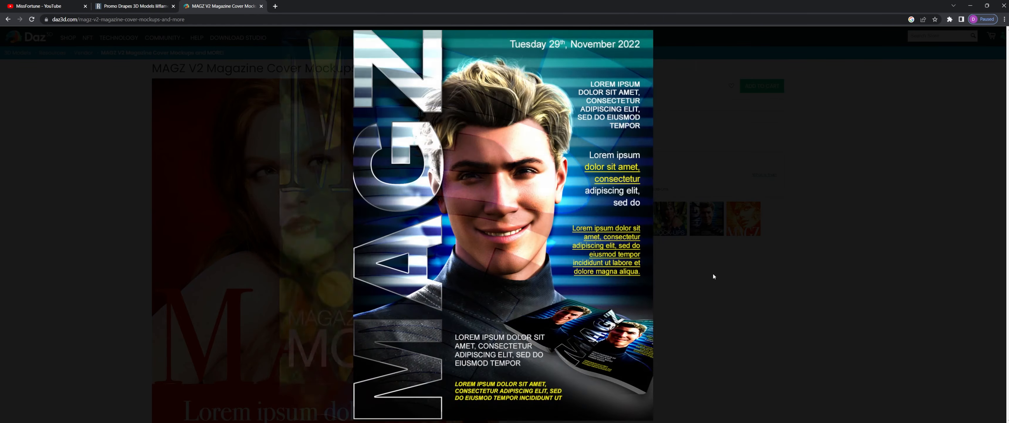
click(719, 277)
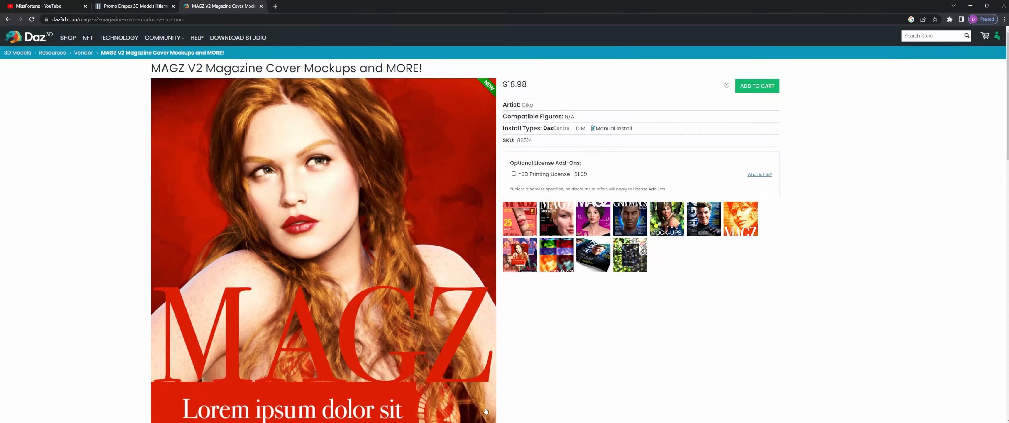
click(462, 415)
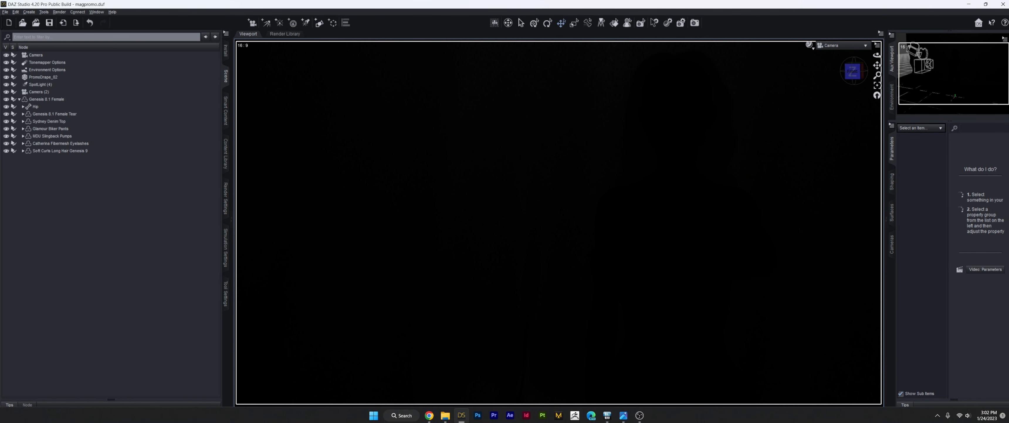
Step: Glance at the promo poster viewer, then return to the DAZ Studio scene
mouse_move(623, 415)
click(600, 376)
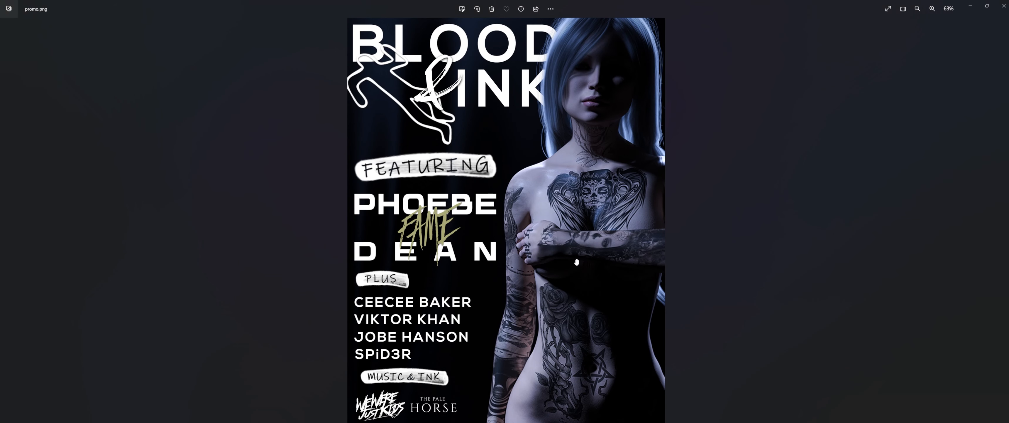
mouse_move(622, 419)
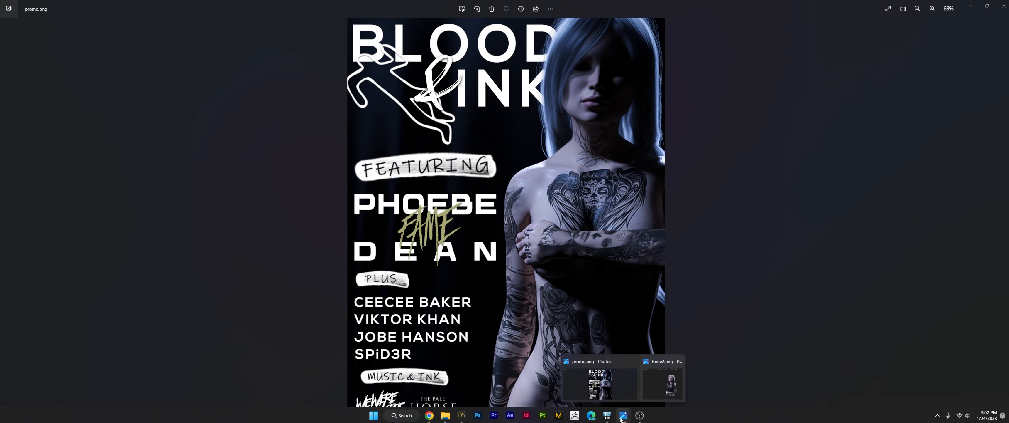
click(462, 415)
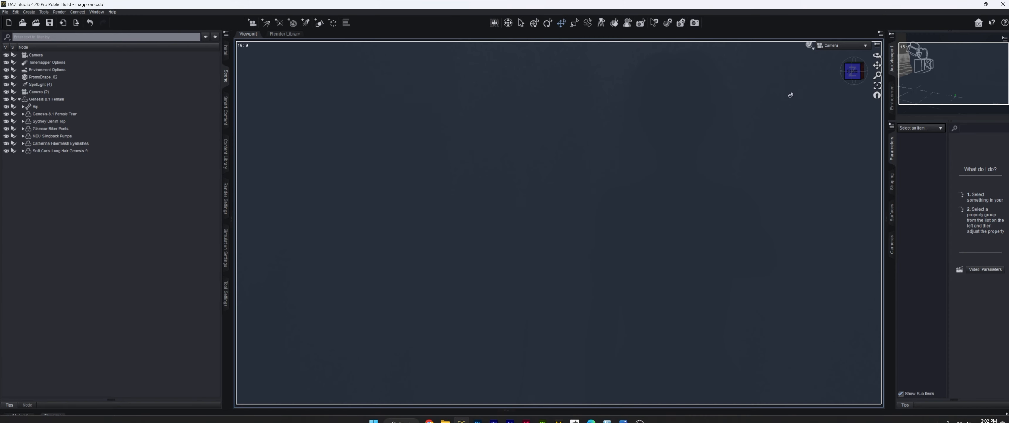
Step: Set the viewport DrawStyle to NVIDIA Iray to preview the render, then bring Chrome forward
click(810, 45)
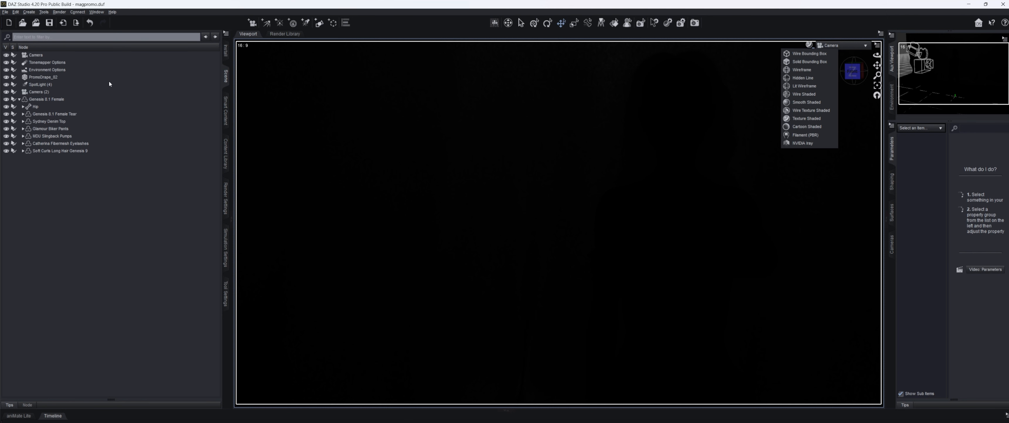
click(823, 144)
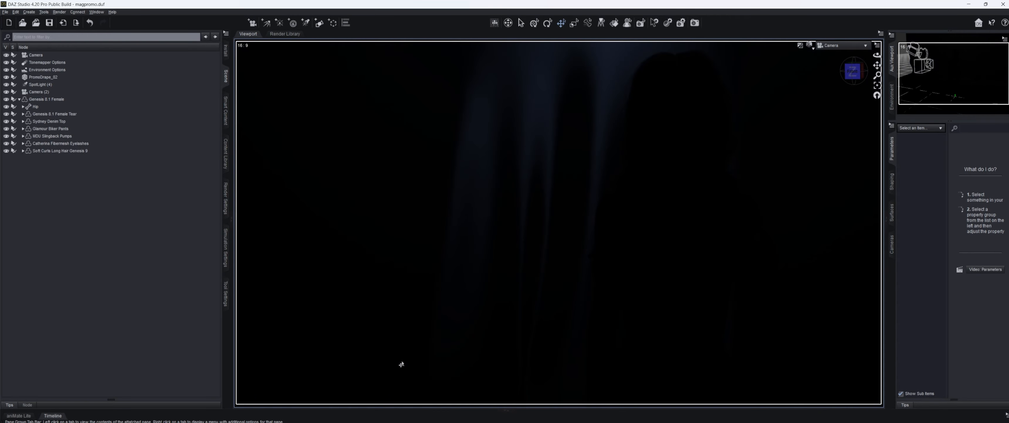
click(430, 417)
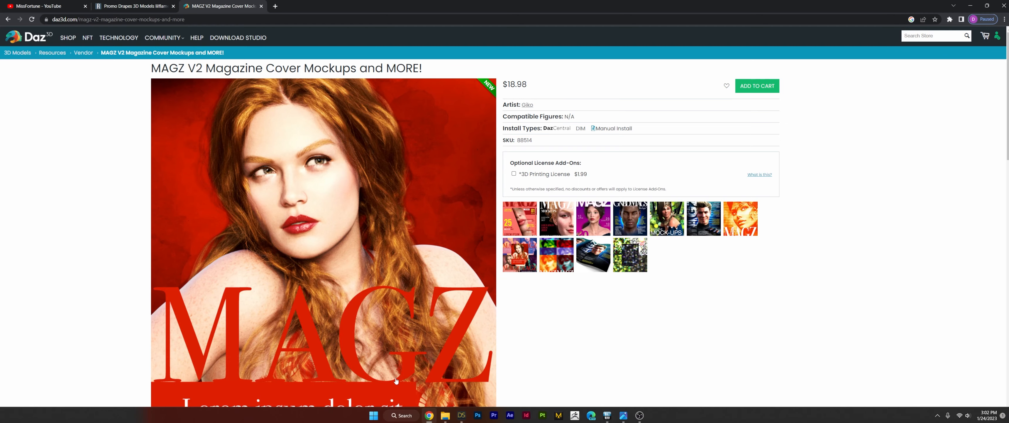
Step: Scroll through the Promo Drapes product page in Chrome, then go back to DAZ Studio
click(135, 6)
scroll(262, 49, up, 5)
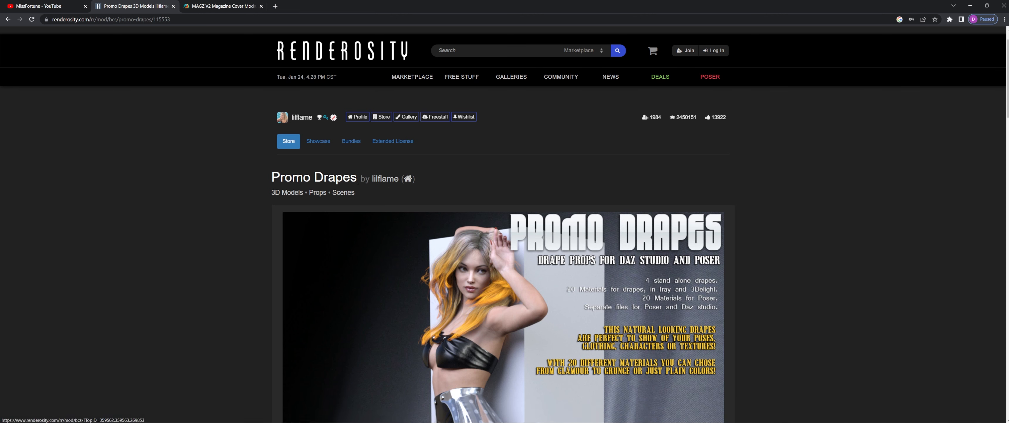
scroll(622, 309, down, 1)
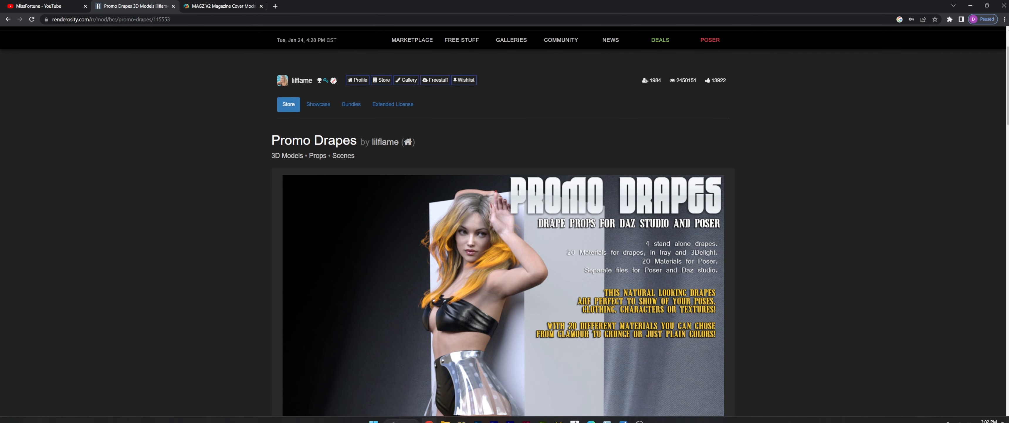
click(461, 414)
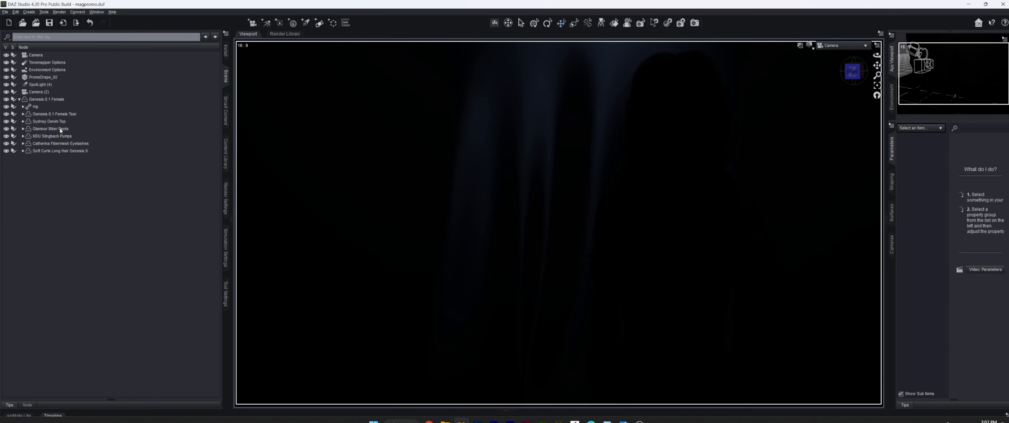
Step: Select SpotLight (4) and check its Luminous Flux value
click(19, 99)
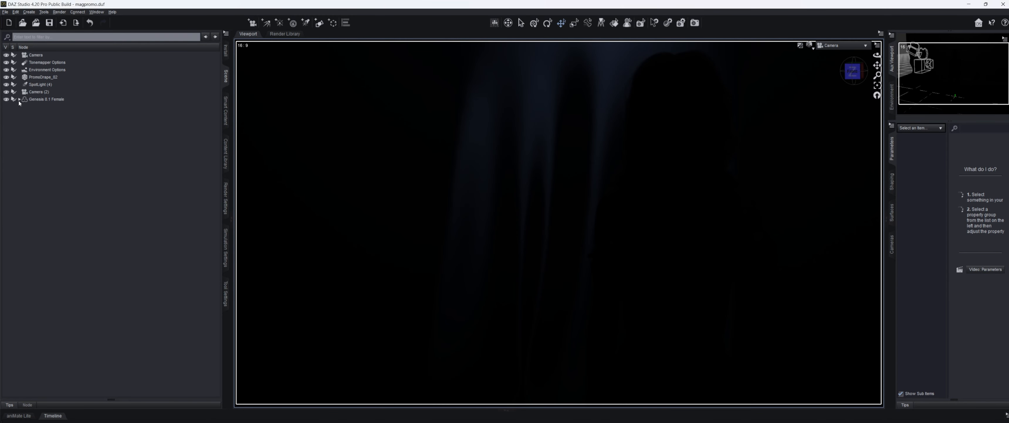
click(49, 85)
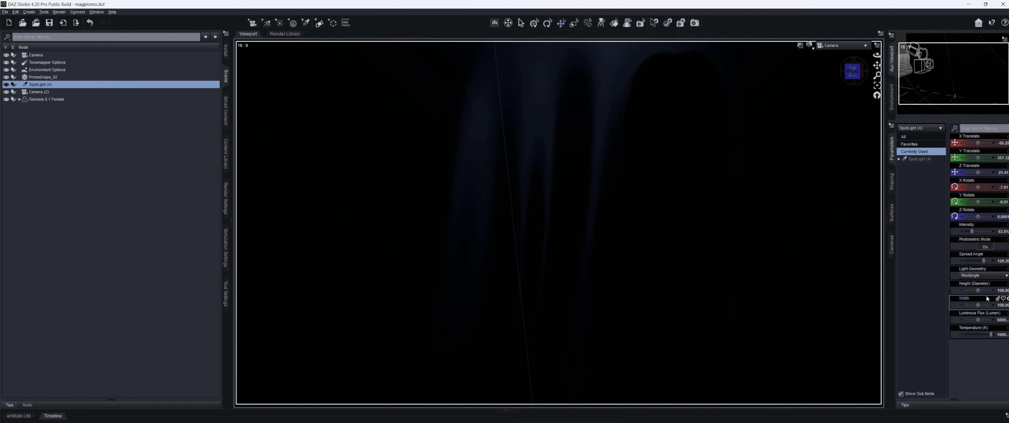
click(1002, 320)
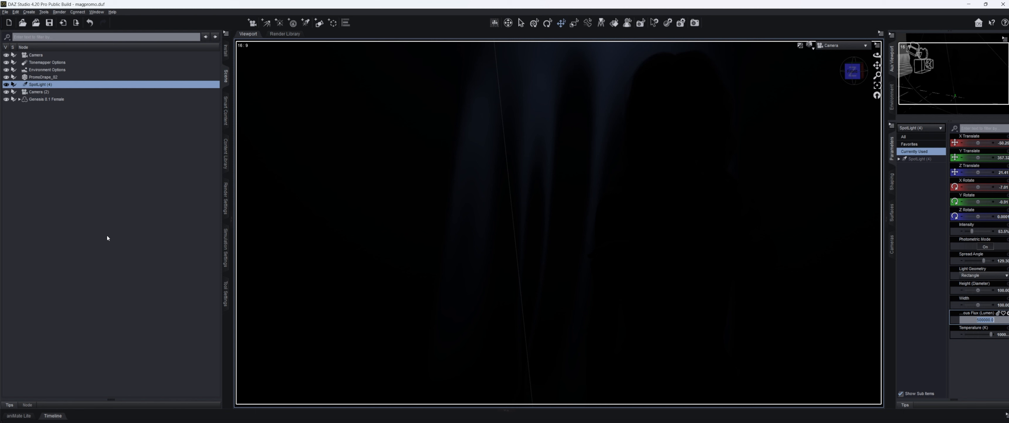
click(107, 236)
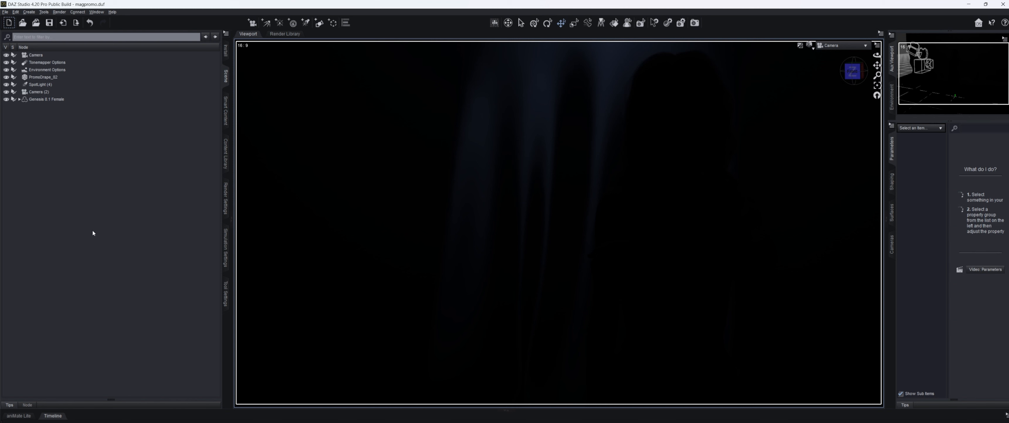
Step: Look through Camera (2), switch the viewport back to Camera, and start a new Spot Light
click(49, 92)
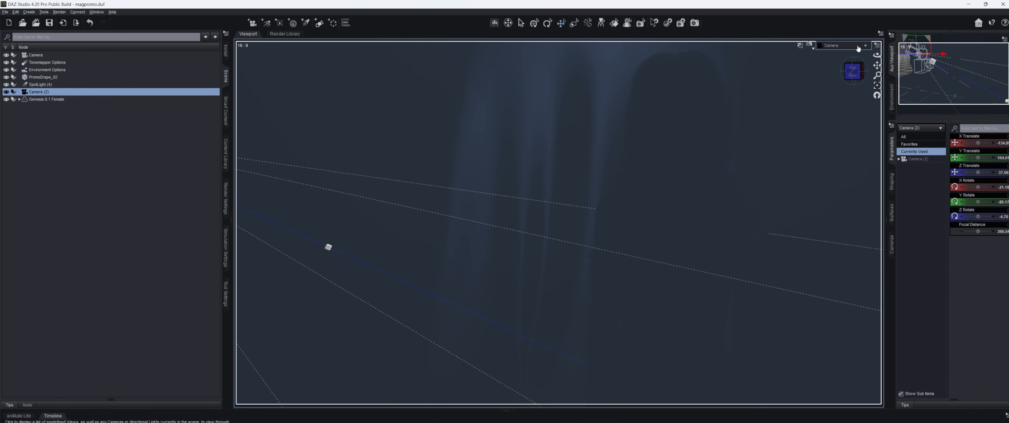
click(847, 46)
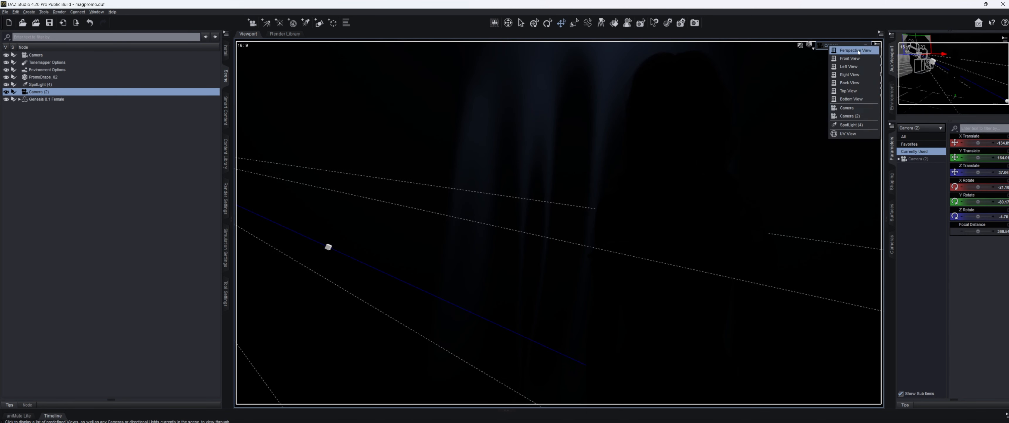
click(850, 116)
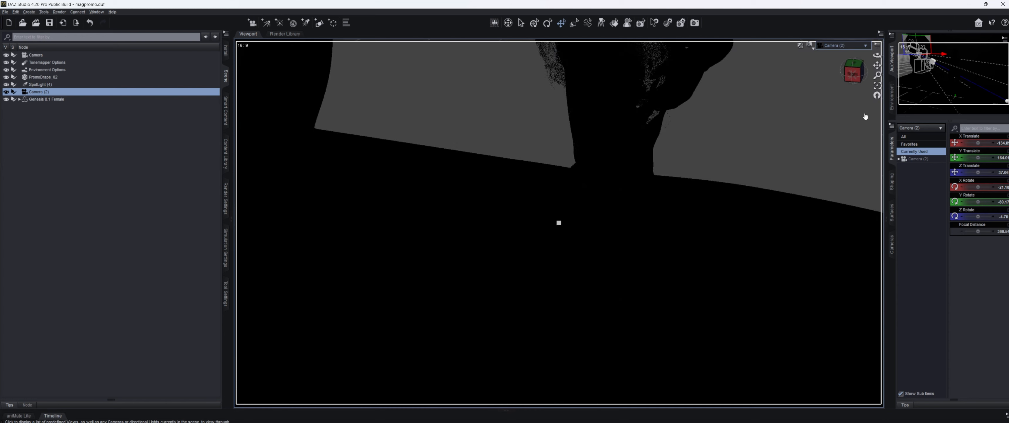
click(840, 46)
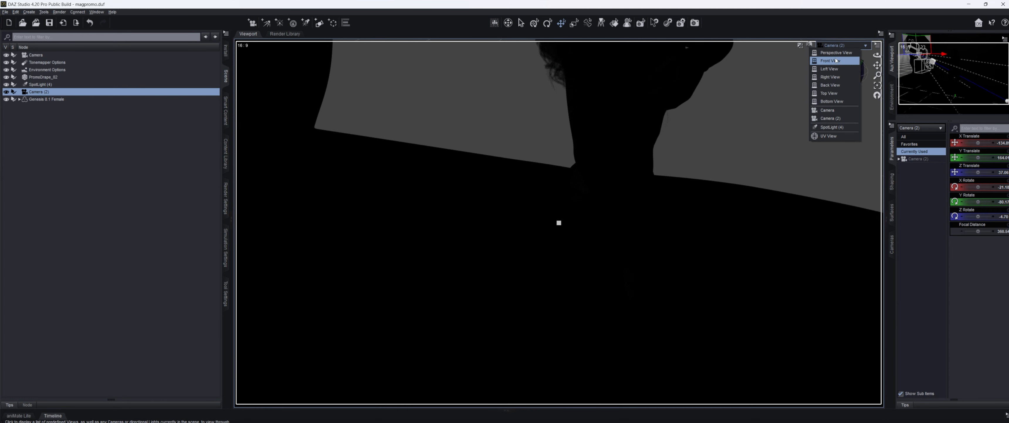
click(838, 110)
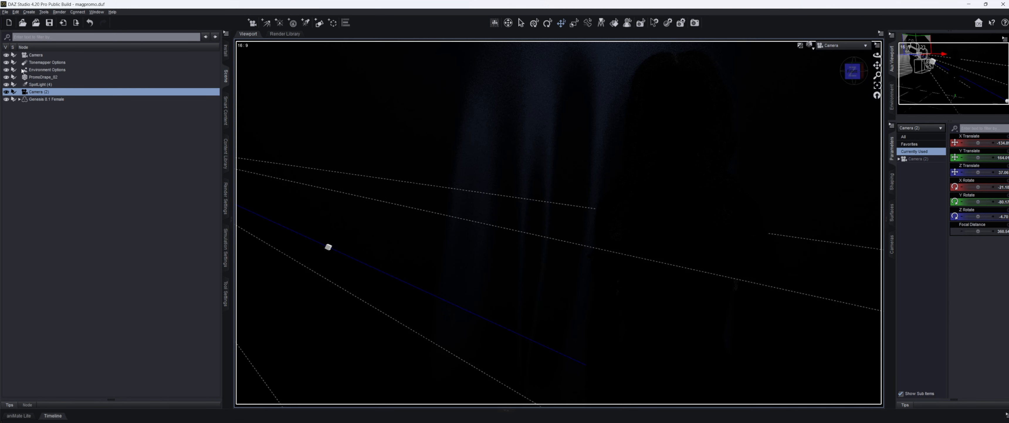
click(18, 99)
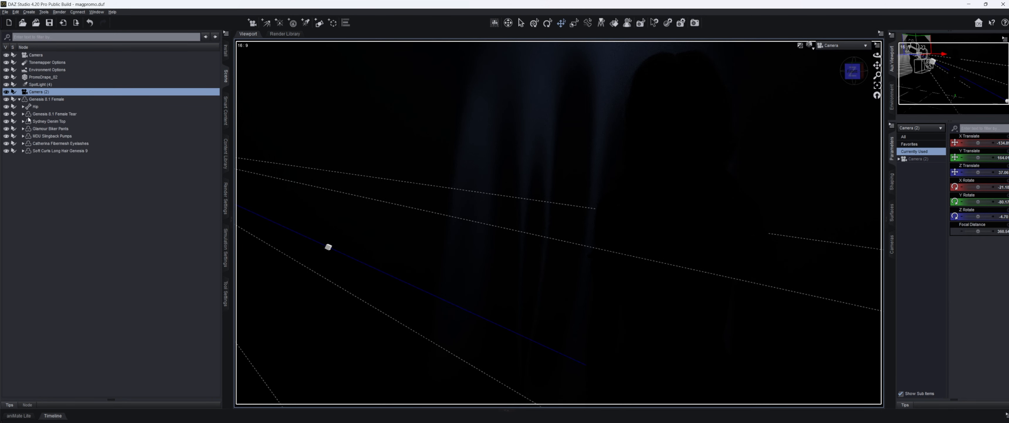
click(19, 100)
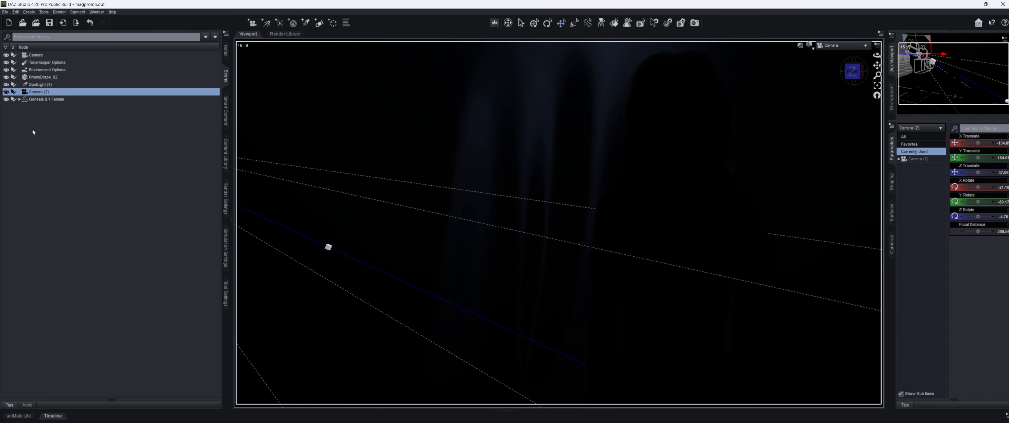
click(40, 110)
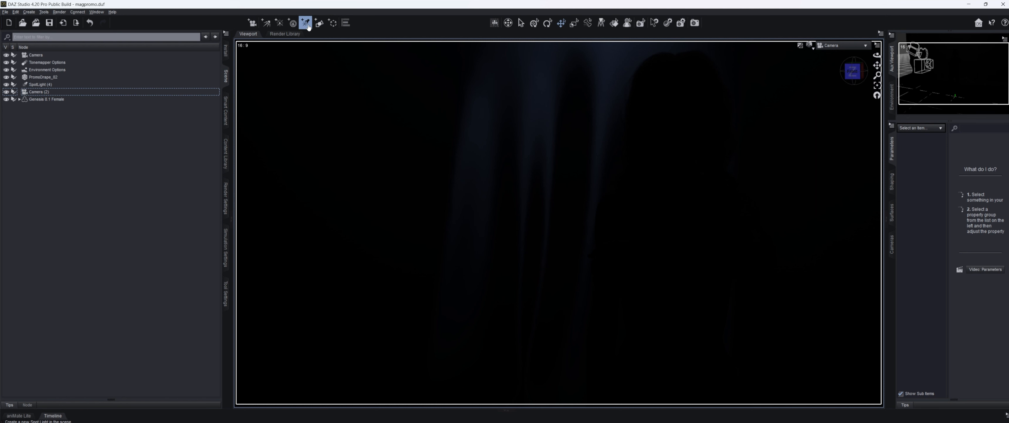
click(308, 25)
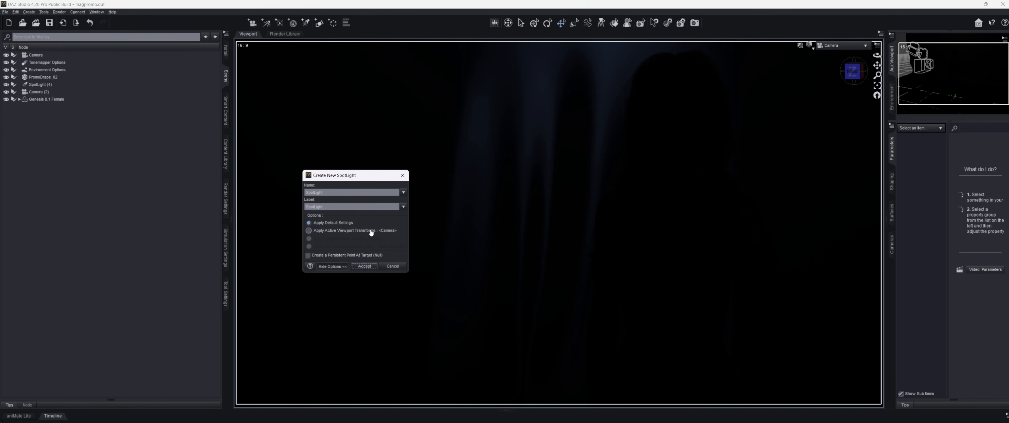
Step: Create the new spotlight using Apply Active Viewport Transforms
click(371, 231)
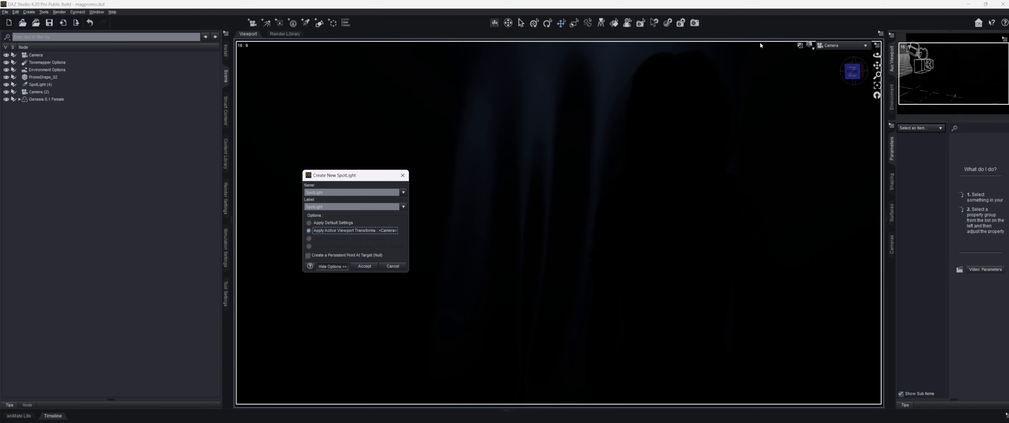
click(364, 266)
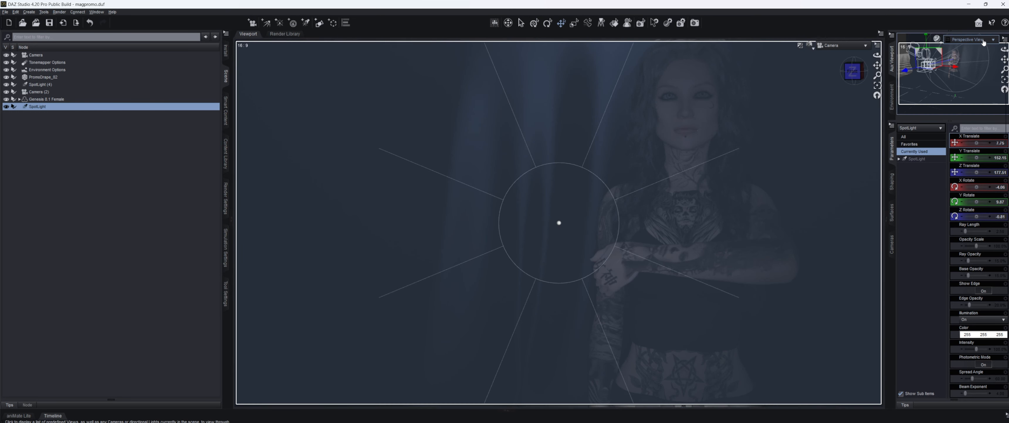
click(972, 39)
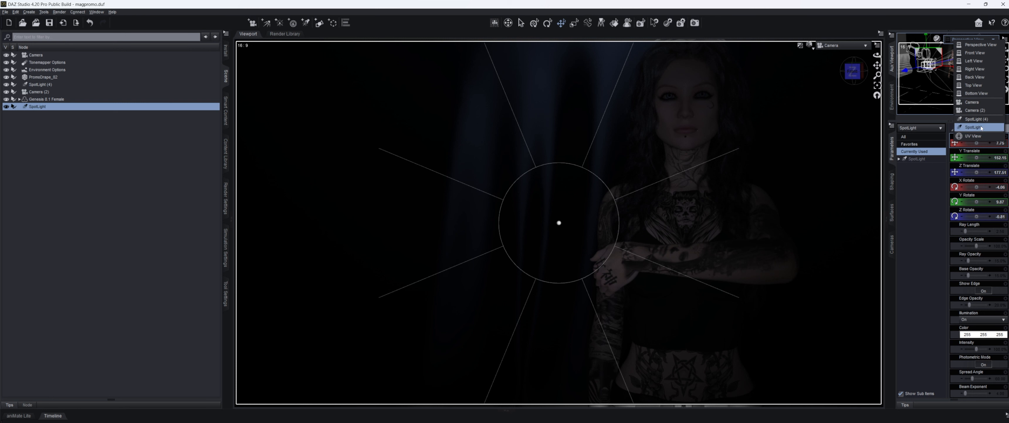
Step: Show the new SpotLight in the Aux Viewport and rename SpotLight (4) to Drape Light
click(980, 127)
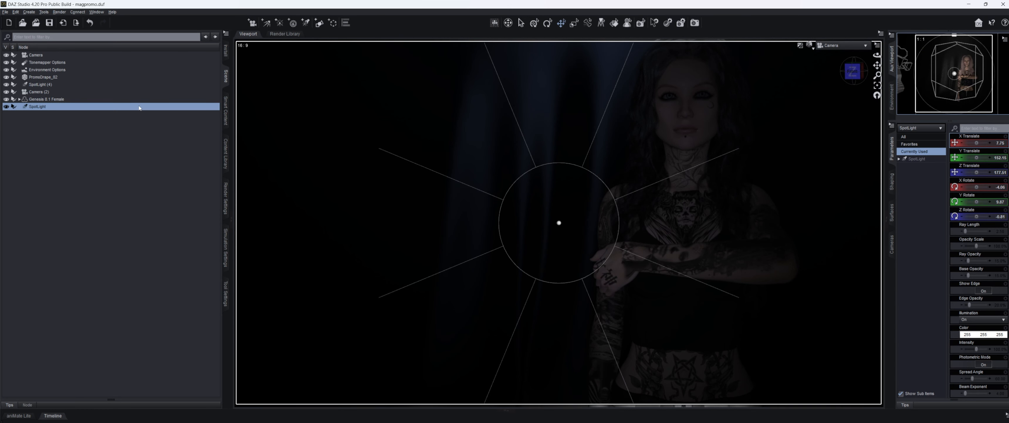
click(40, 85)
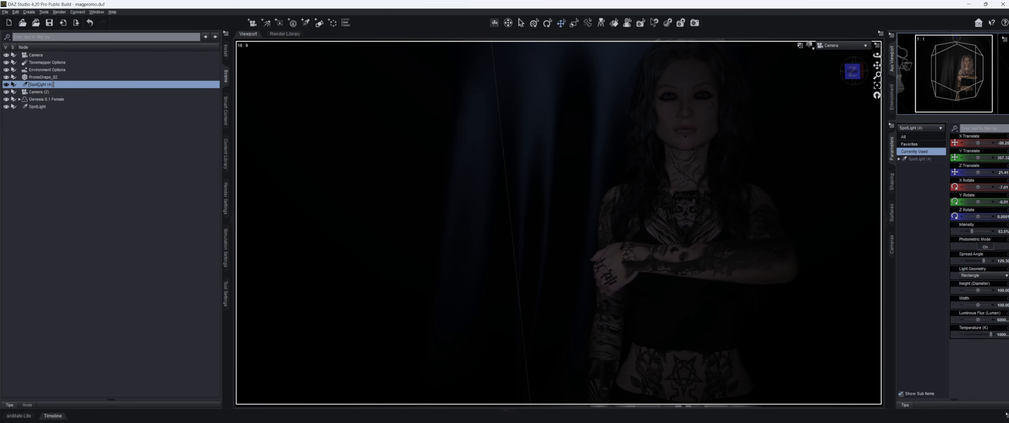
text(Drape Light)
key(Return)
Step: Rotate and move the new SpotLight higher and left, aiming it at the figure
click(77, 108)
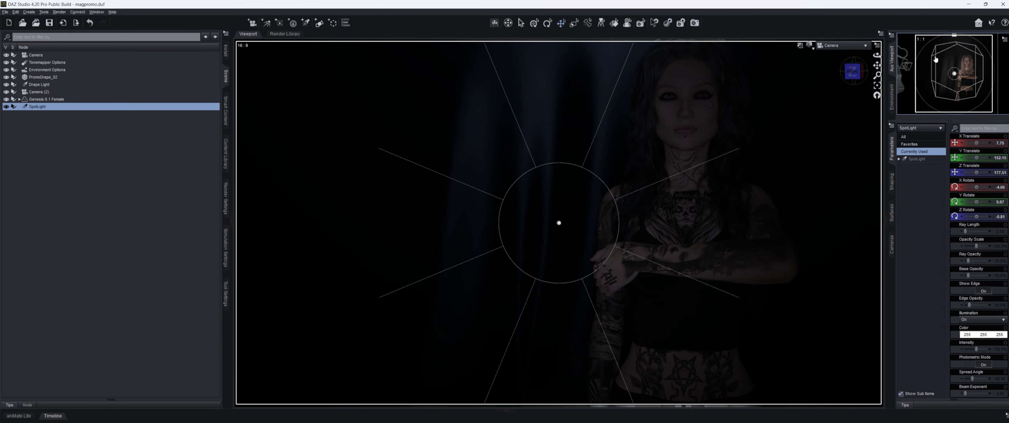
mouse_move(968, 46)
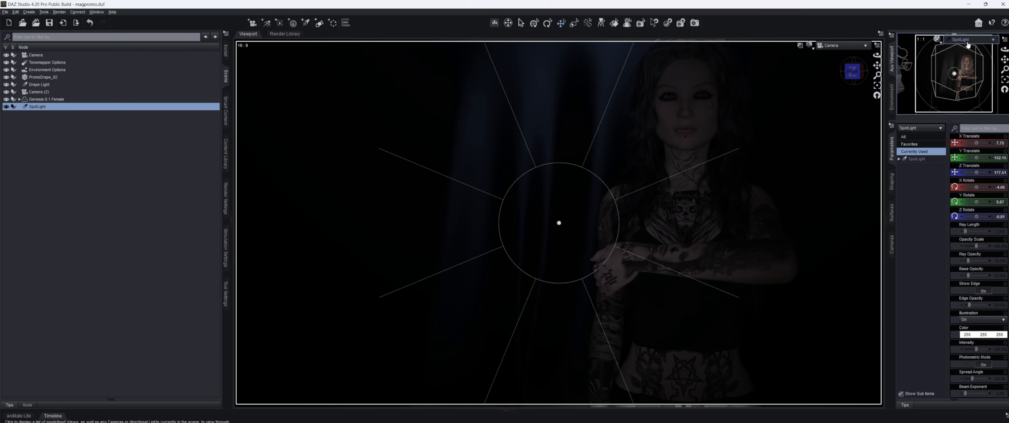
click(917, 158)
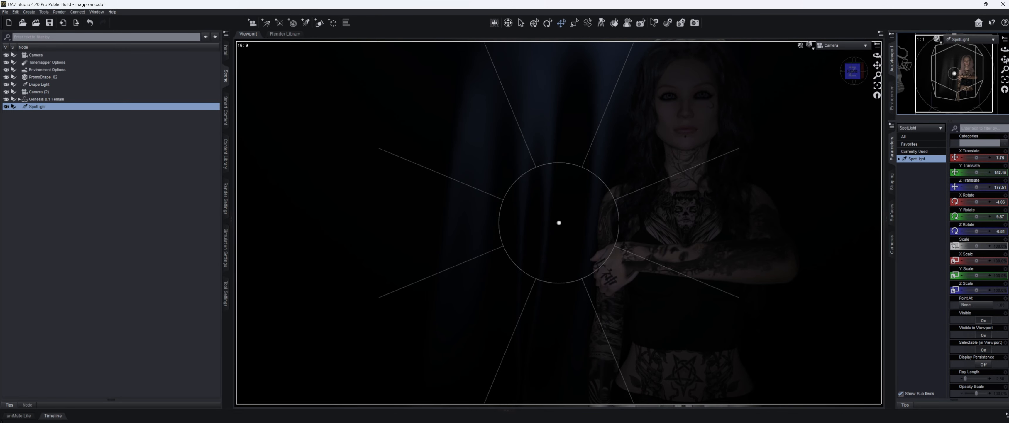
drag(1005, 49, 992, 65)
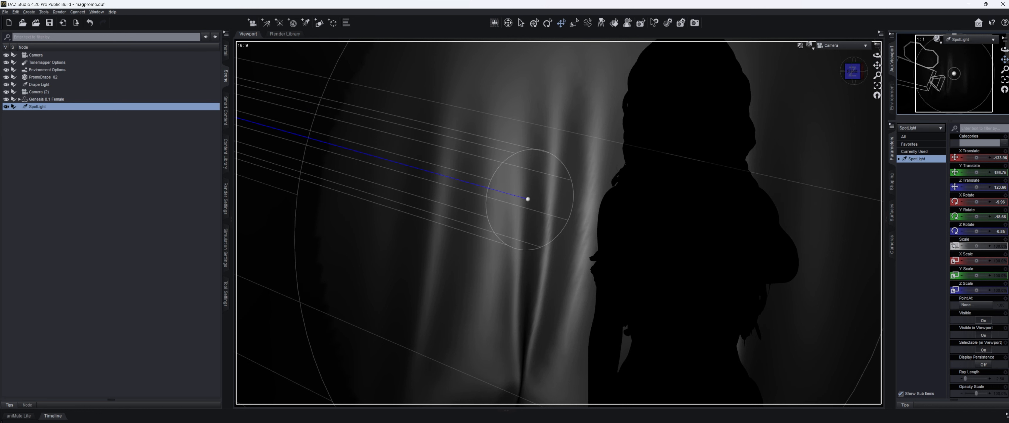
mouse_move(1005, 59)
mouse_down()
mouse_move(1006, 50)
mouse_move(1006, 59)
mouse_up()
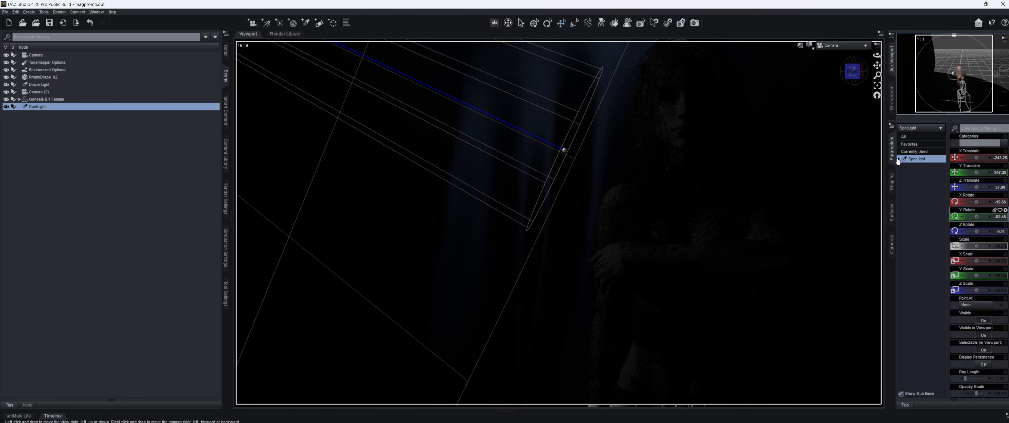
Step: Change the SpotLight's Light Geometry to Rectangle and raise its colour temperature
click(900, 159)
click(916, 182)
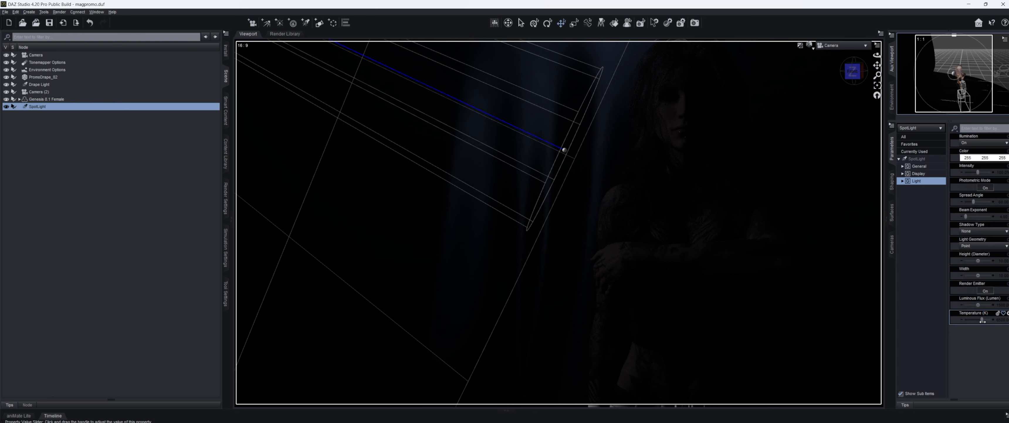
click(983, 246)
click(976, 267)
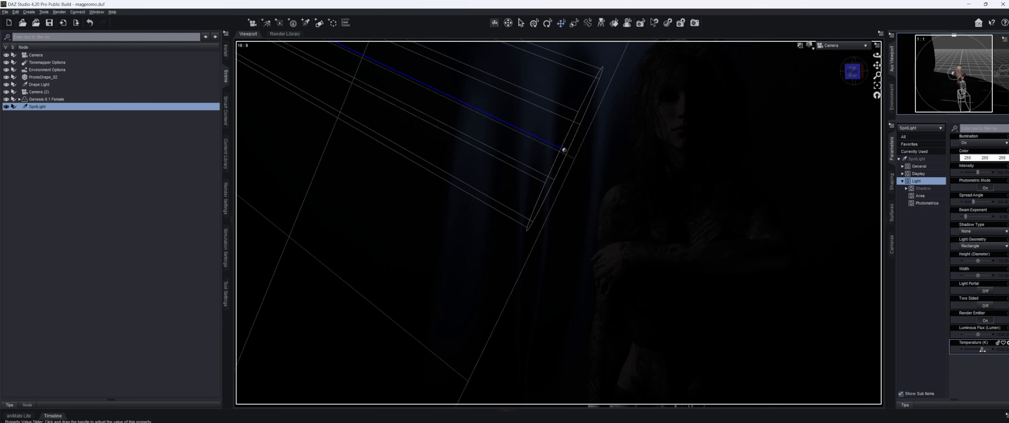
drag(982, 349, 999, 354)
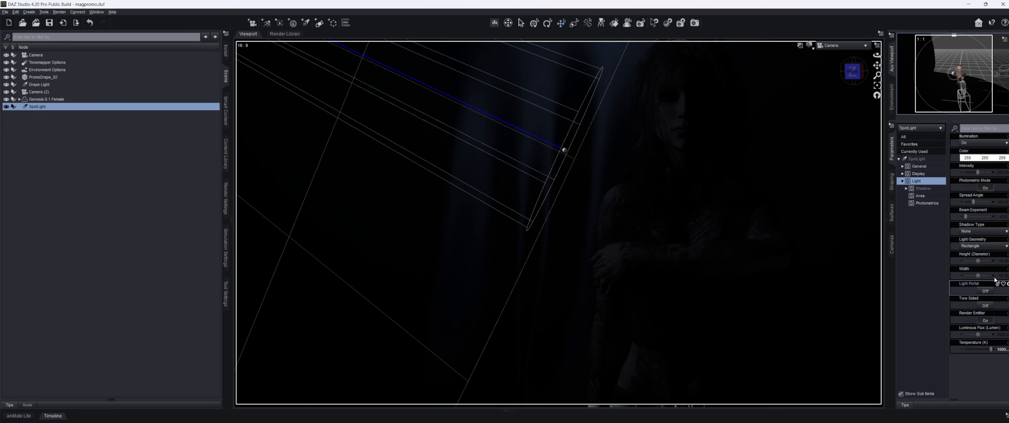
Step: Set the light's height and width to 100 and Luminous Flux to 85000
click(977, 255)
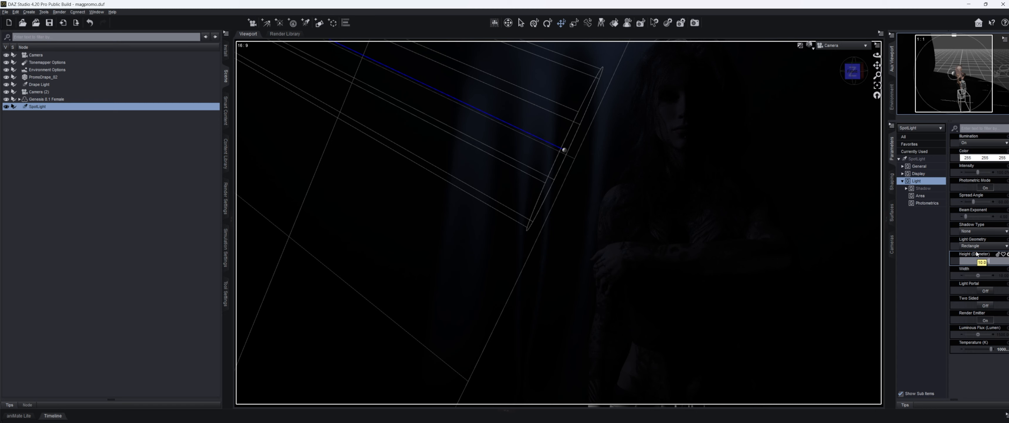
text(100)
key(Return)
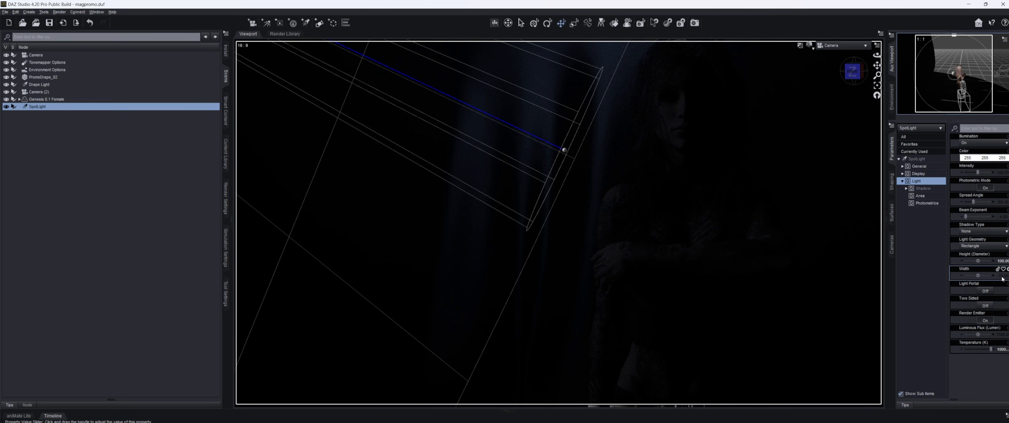
click(1003, 276)
key(Return)
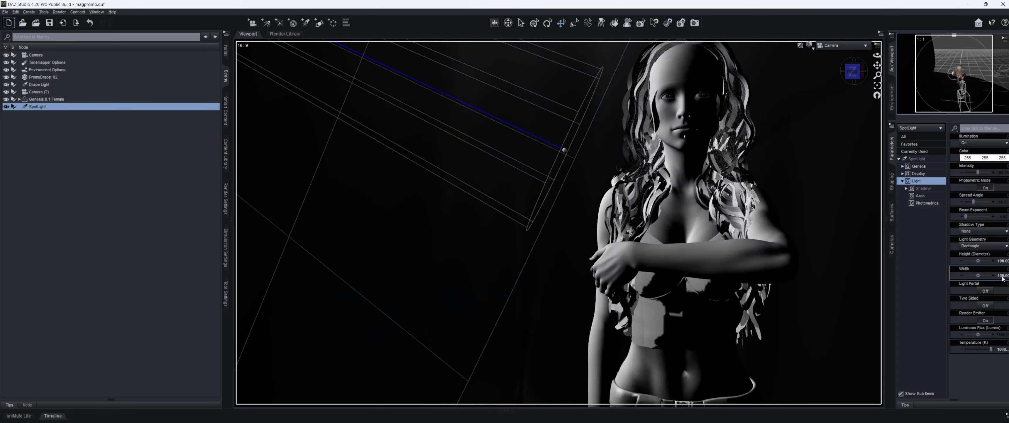
click(1003, 334)
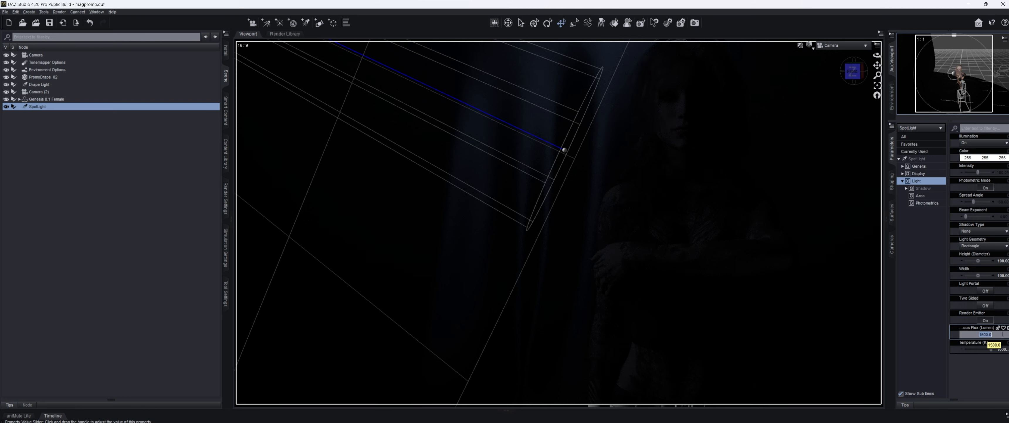
text(85000)
key(Return)
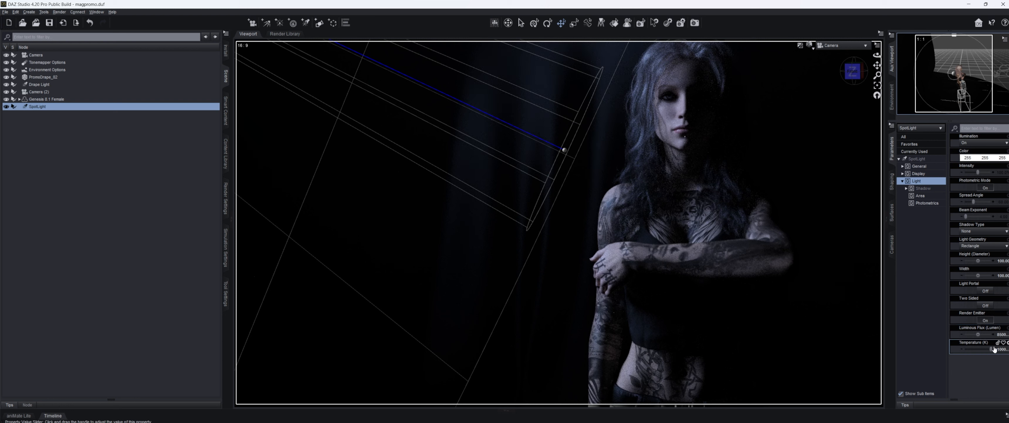
Step: Toggle the spotlight's render emitter off and on, and shift its aim in the Aux Viewport
click(892, 243)
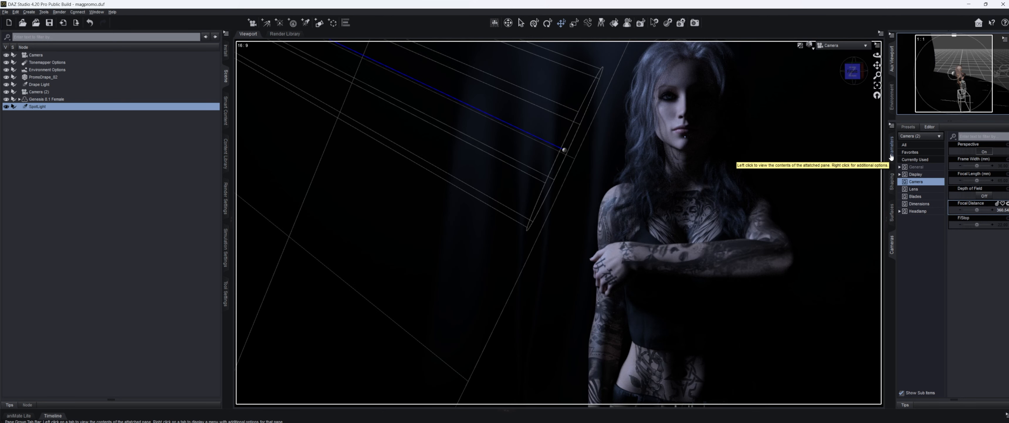
click(891, 157)
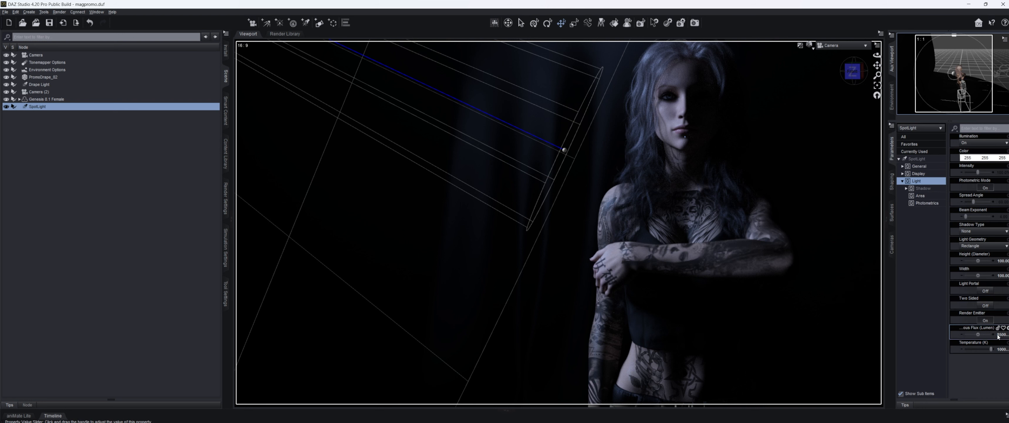
click(985, 319)
click(986, 319)
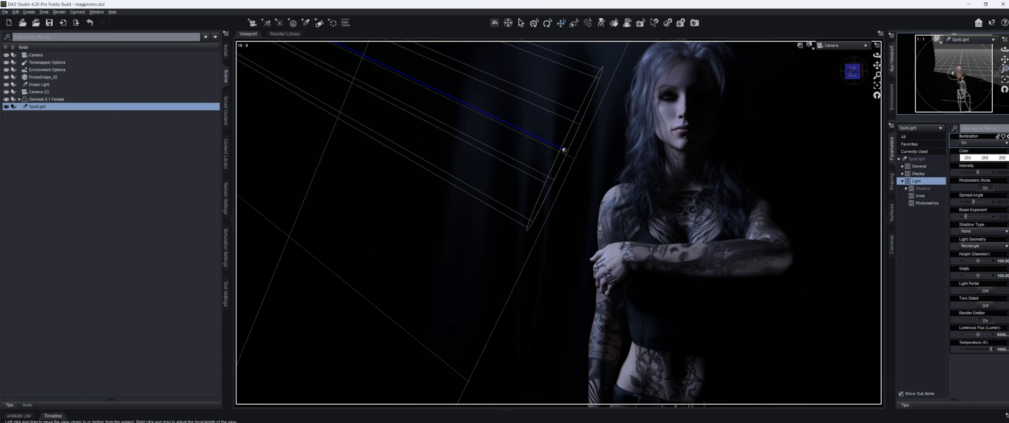
drag(1005, 60, 1005, 61)
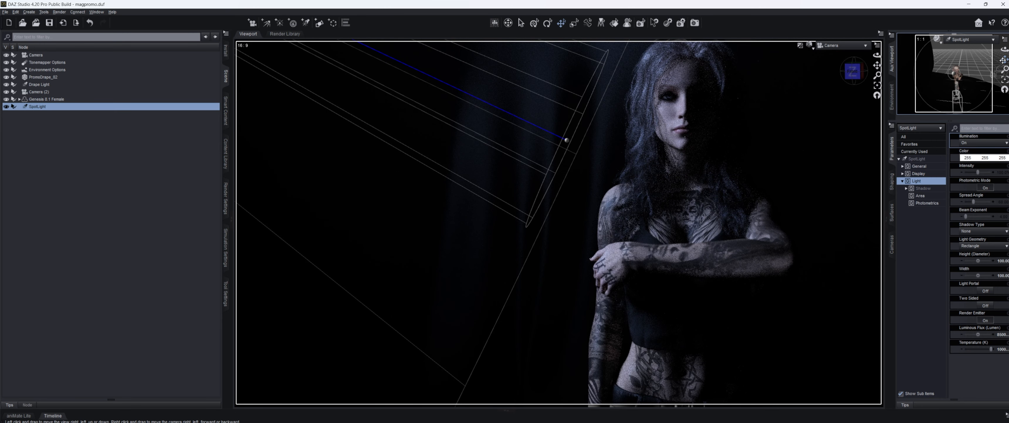
drag(1005, 60, 1005, 51)
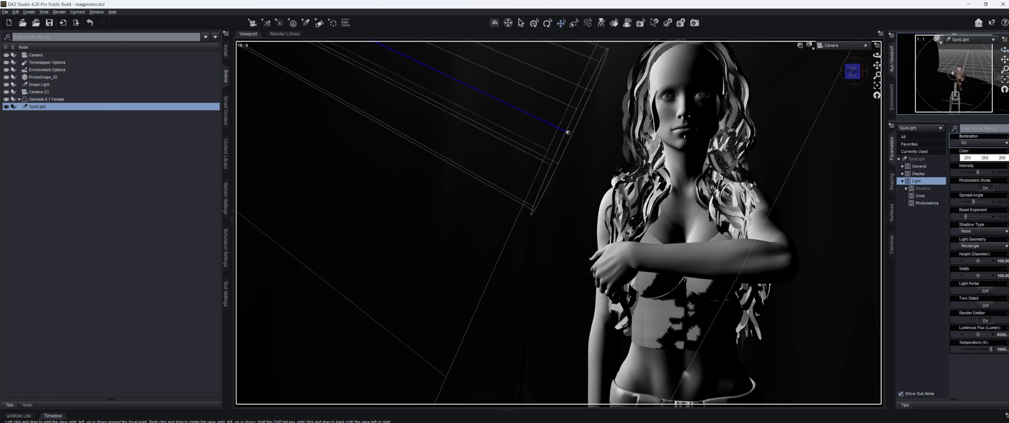
Step: Set the spotlight's height and width to 120 and nudge its position
click(1003, 261)
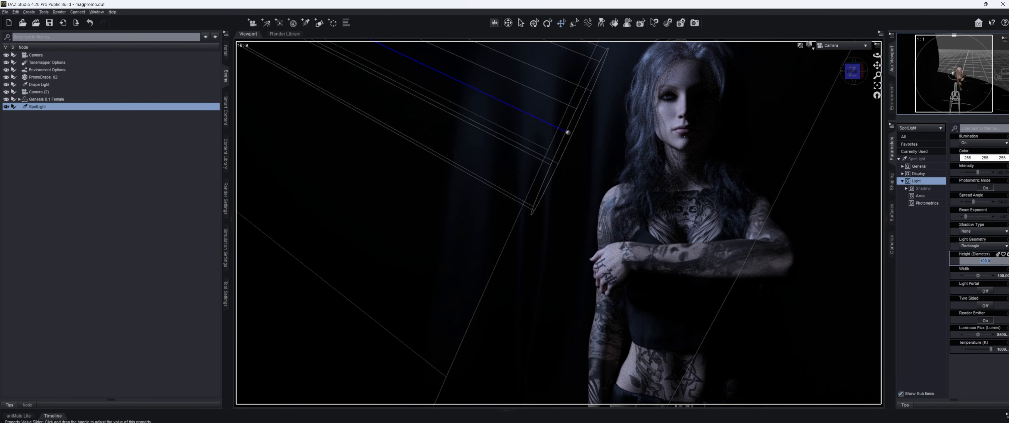
text(120)
key(Return)
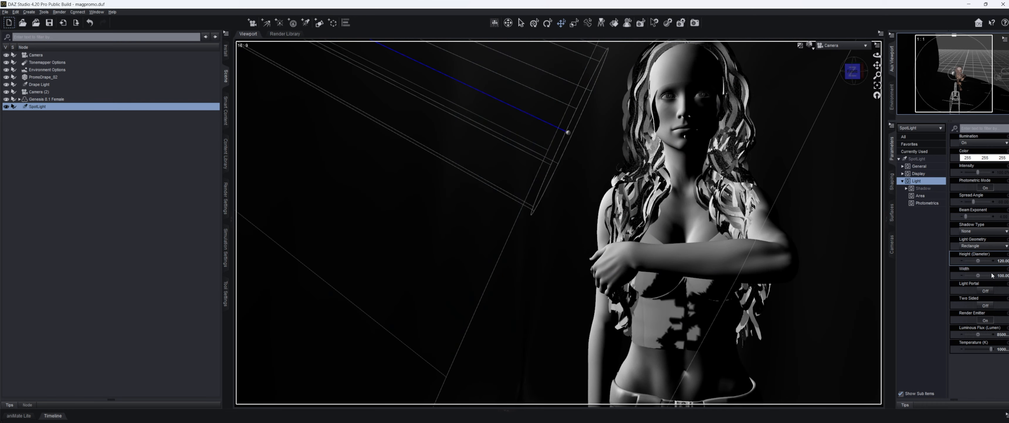
click(1002, 274)
text(120)
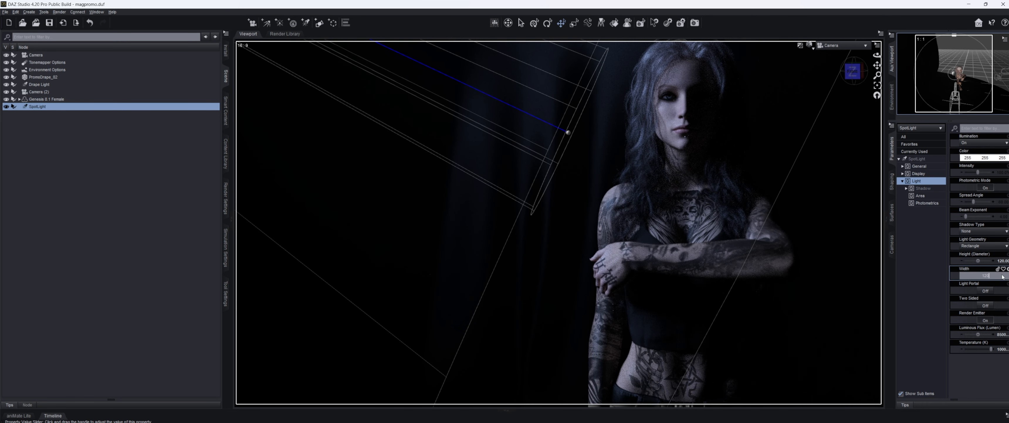
key(Return)
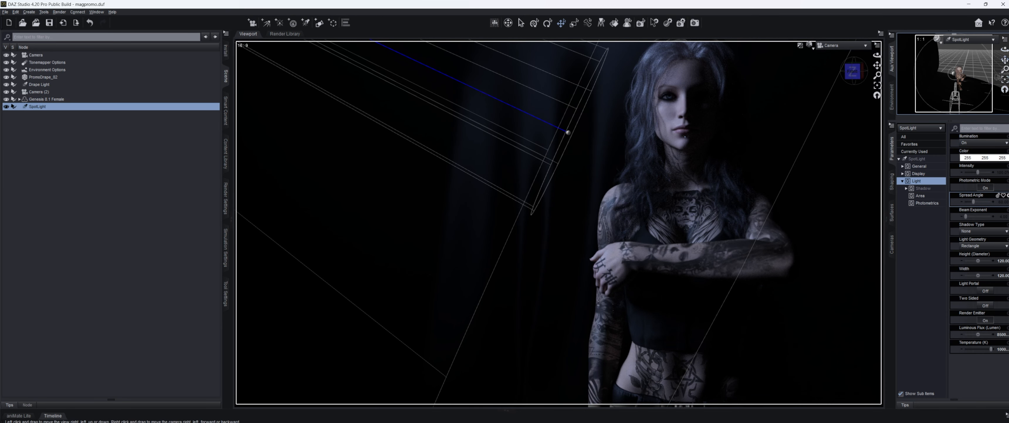
drag(1005, 59, 1006, 60)
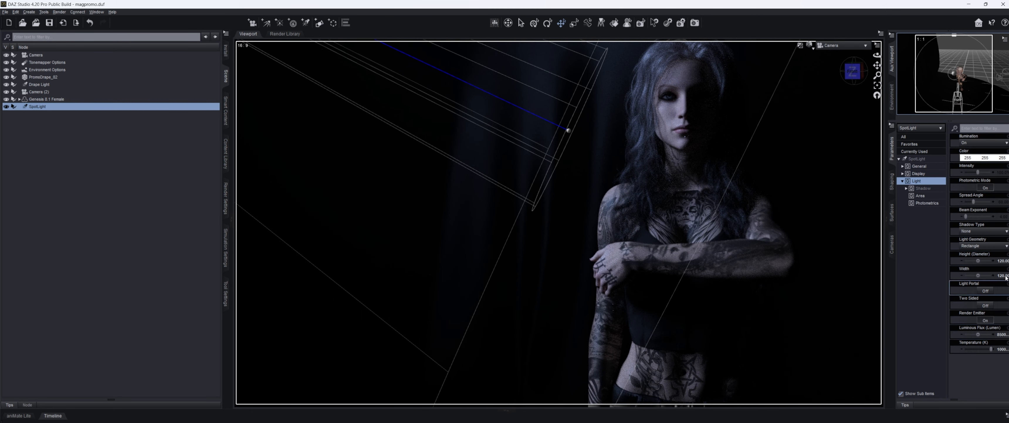
Step: Reduce the spotlight's height and width to 90
click(1002, 261)
text(90)
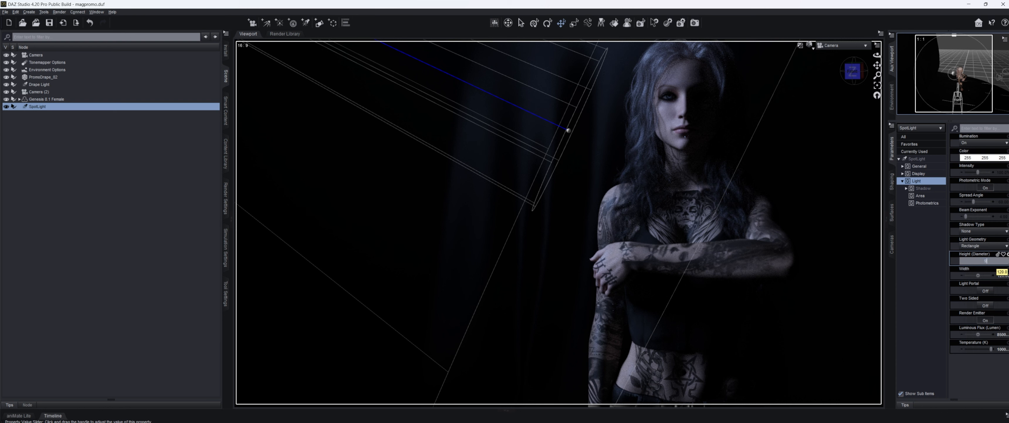
key(Return)
click(1002, 275)
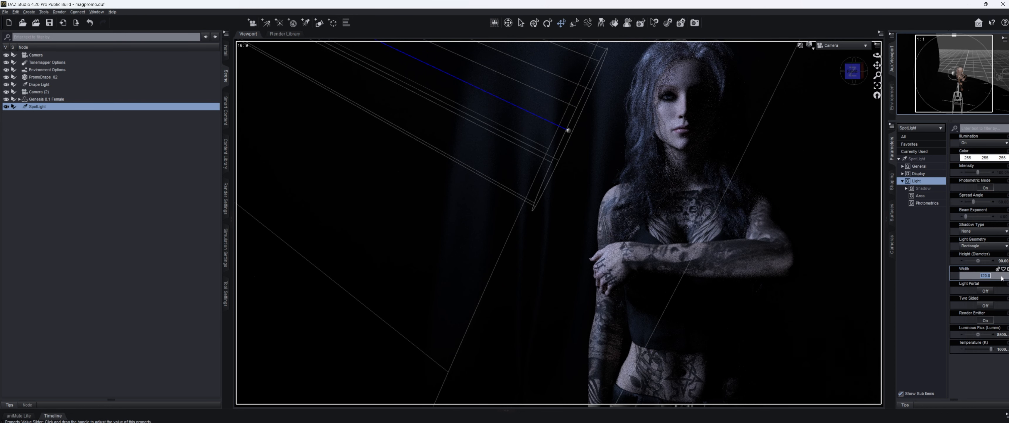
text(90)
key(Return)
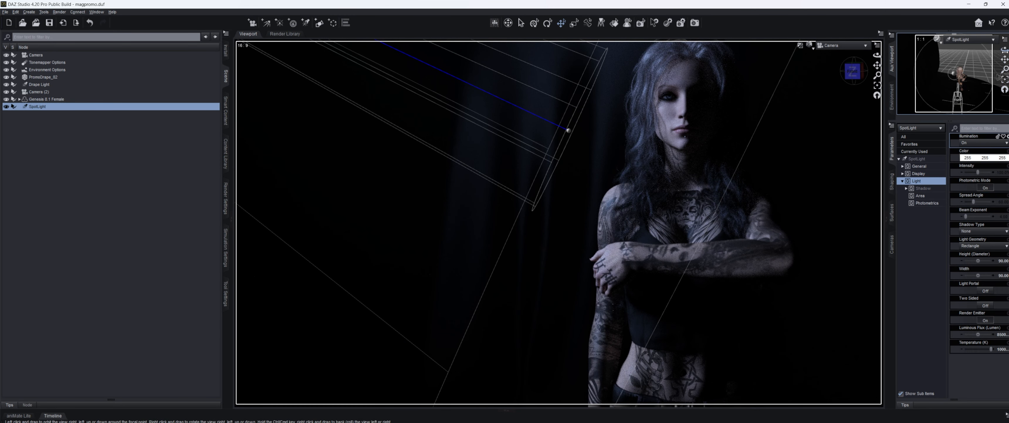
Step: Orbit and slide the spotlight around the woman, then deselect it to judge the lighting
mouse_move(1005, 49)
mouse_down()
mouse_move(1006, 68)
mouse_move(1005, 49)
mouse_up()
mouse_move(1005, 60)
mouse_down()
mouse_move(1005, 46)
mouse_move(1005, 61)
mouse_up()
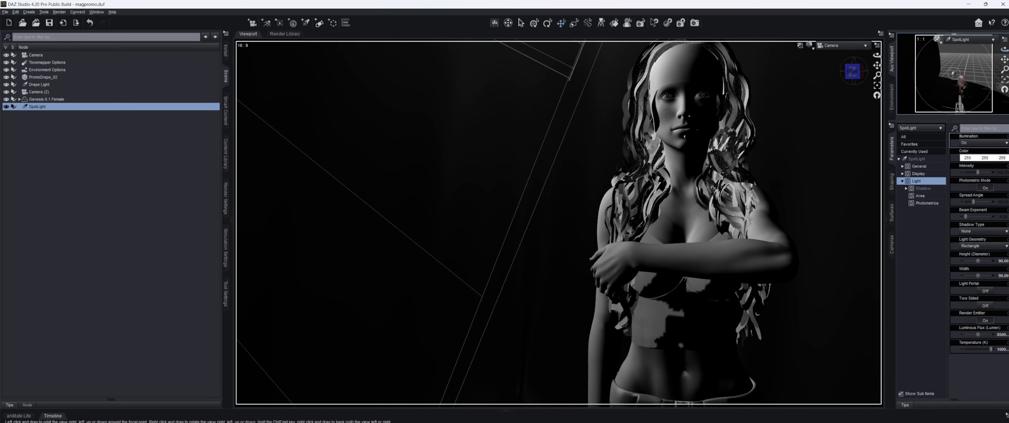
drag(1005, 59, 1001, 60)
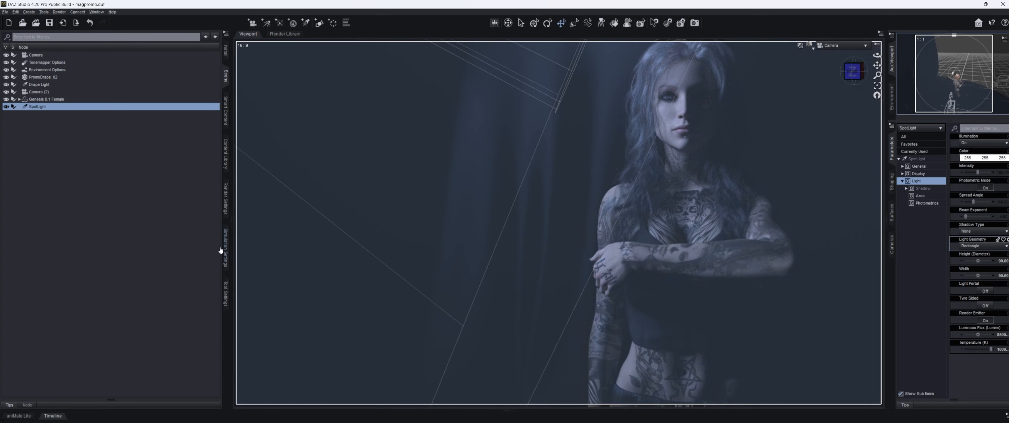
click(142, 196)
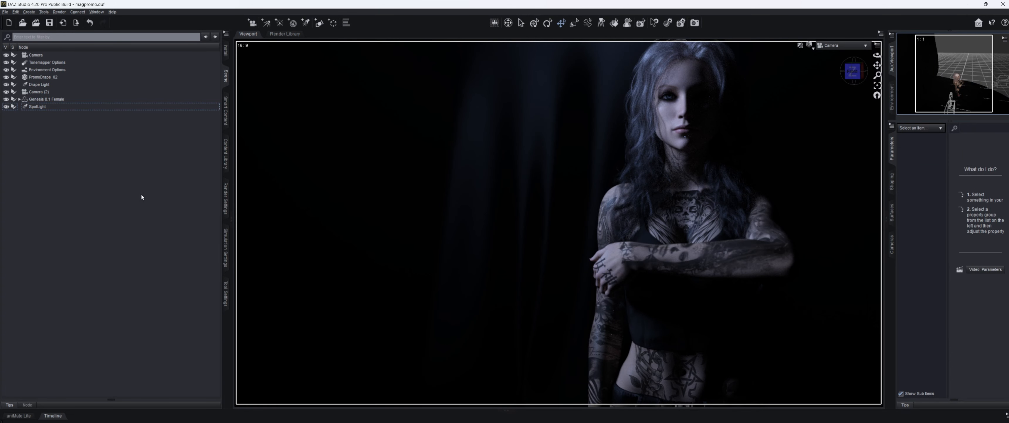
Step: Compare the lighting with the spotlight on and off, then rename the spotlight 1
click(82, 108)
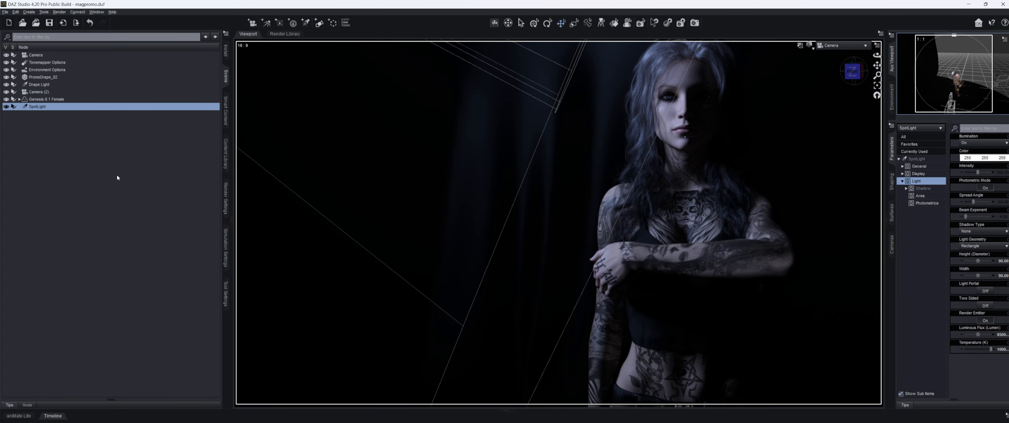
click(139, 211)
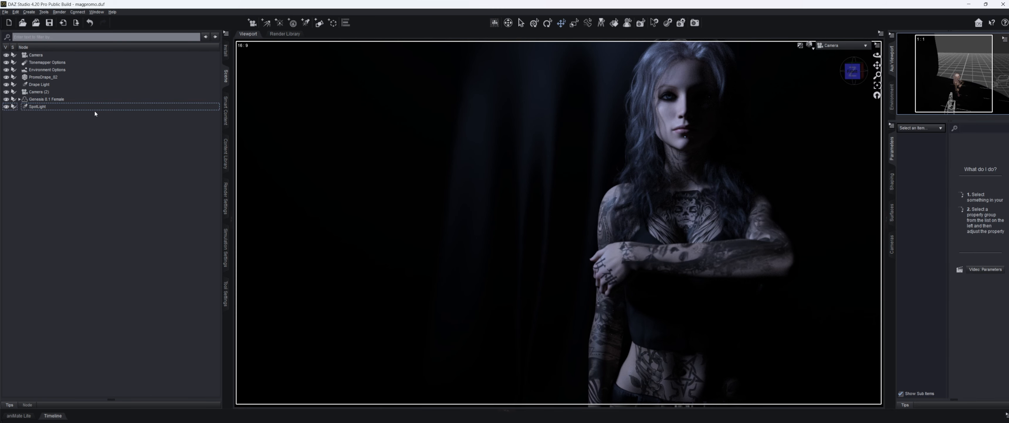
click(95, 107)
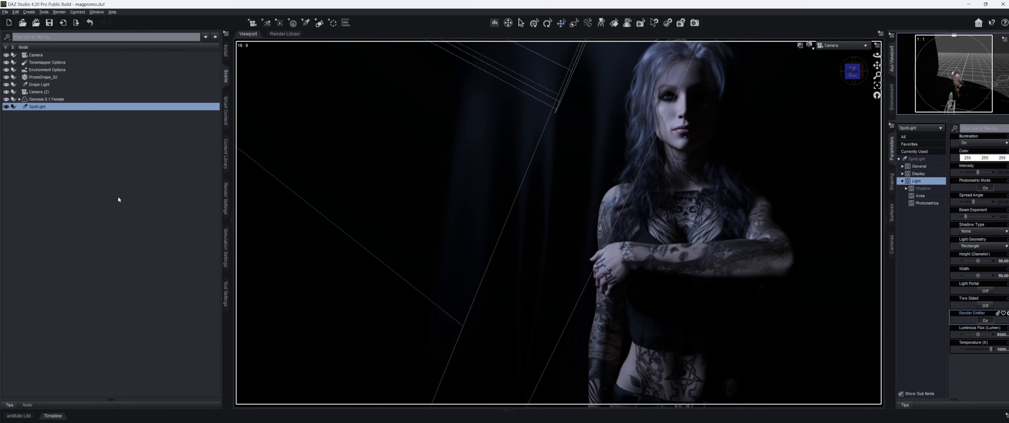
click(134, 185)
click(32, 109)
double_click(40, 106)
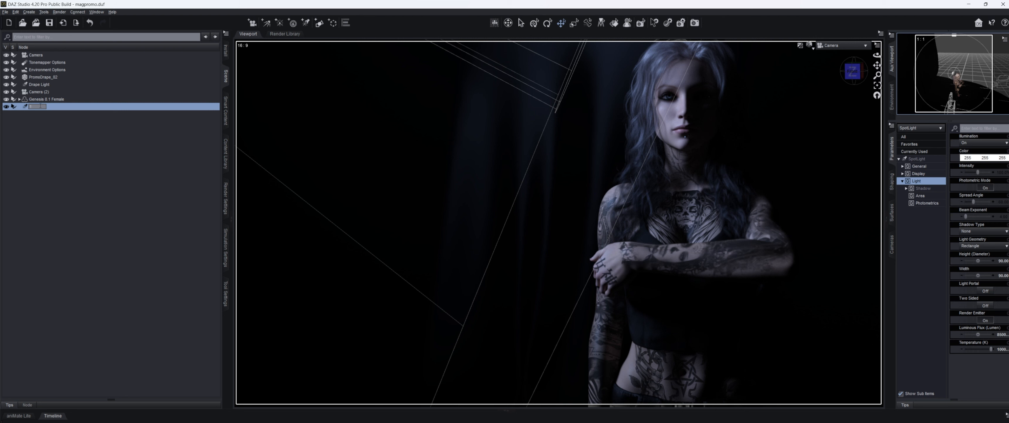
text(1)
key(Return)
Step: Create a new spotlight as a copy of light 1
click(97, 211)
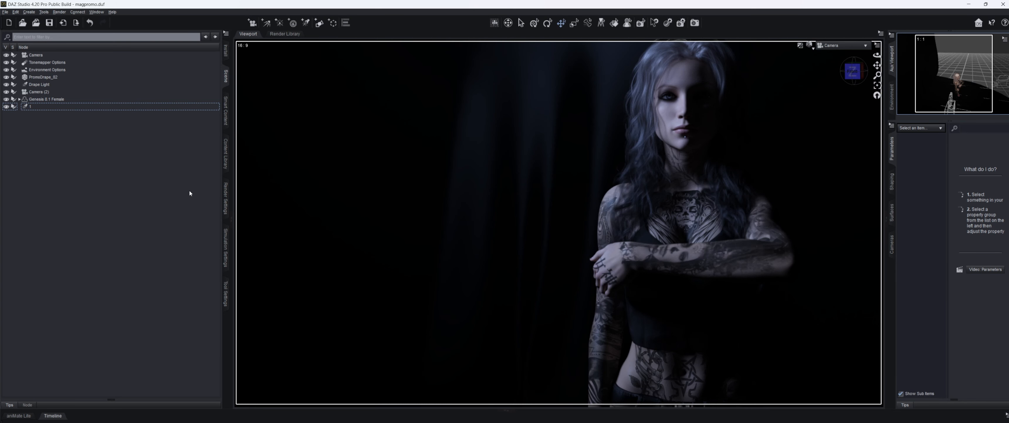
click(59, 106)
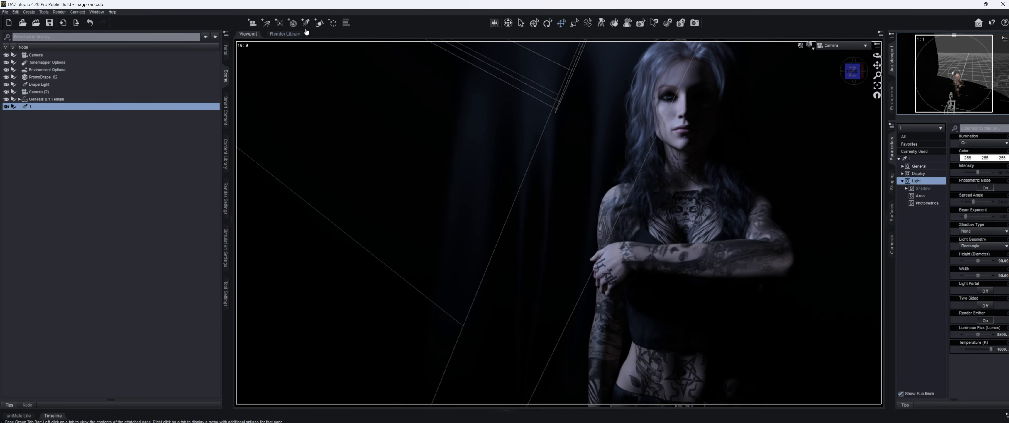
click(306, 23)
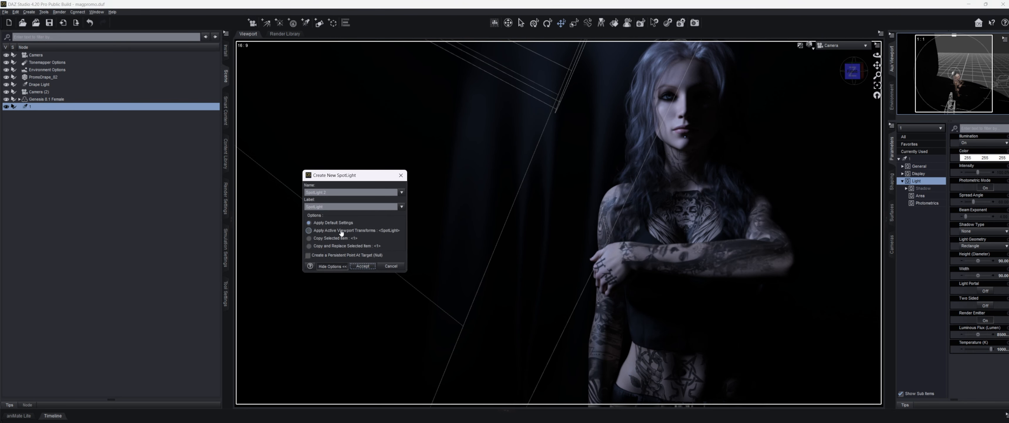
click(342, 239)
click(362, 266)
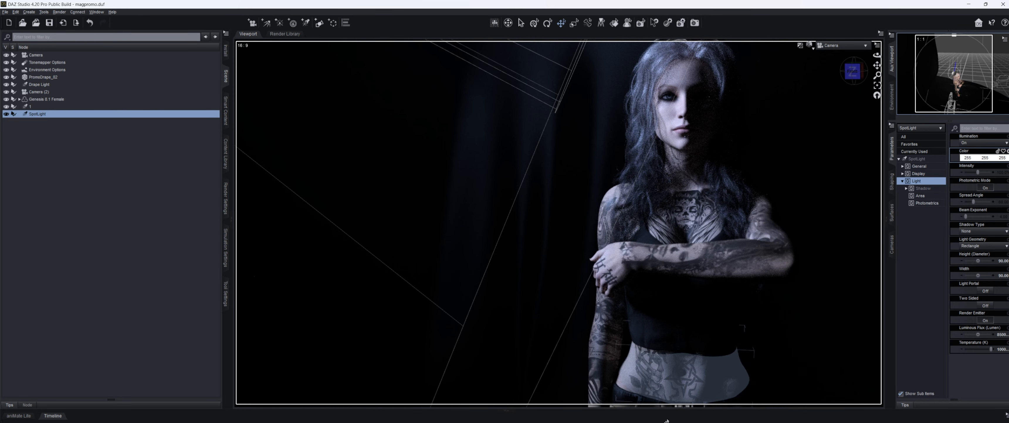
mouse_move(623, 415)
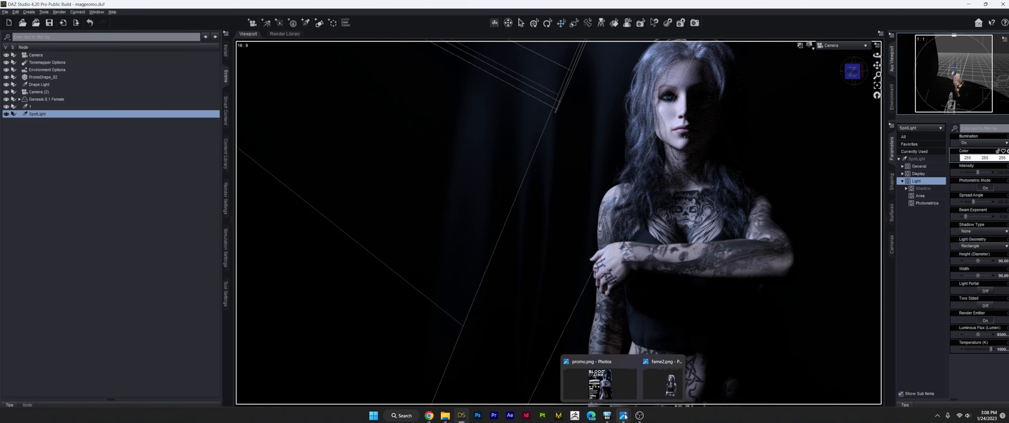
click(605, 386)
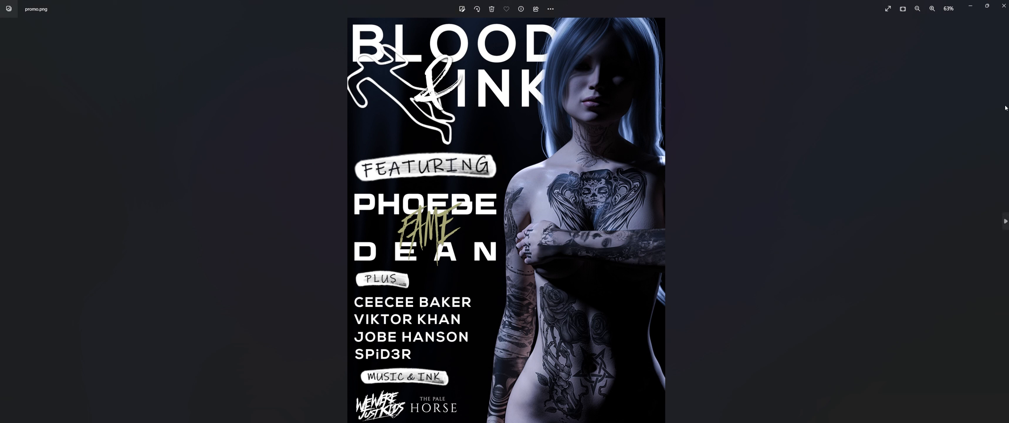
click(1004, 11)
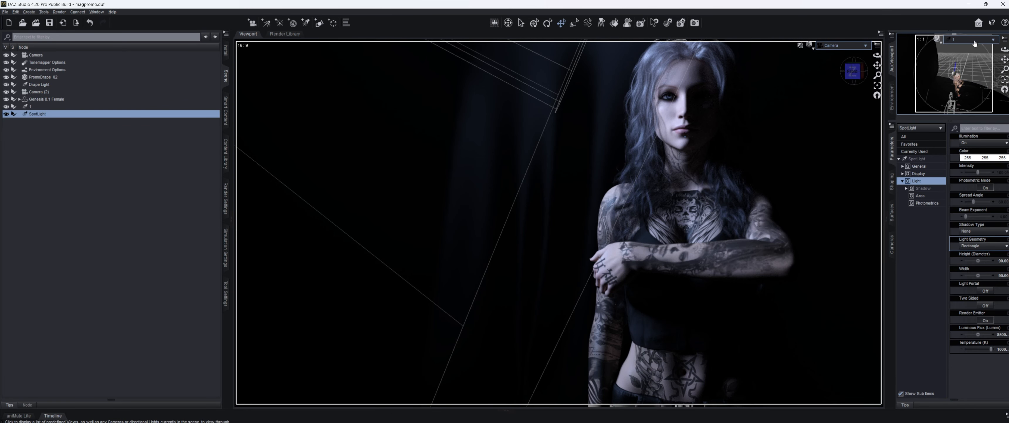
Step: Look through the new spotlight in the Aux Viewport and aim it down onto the figure
click(975, 43)
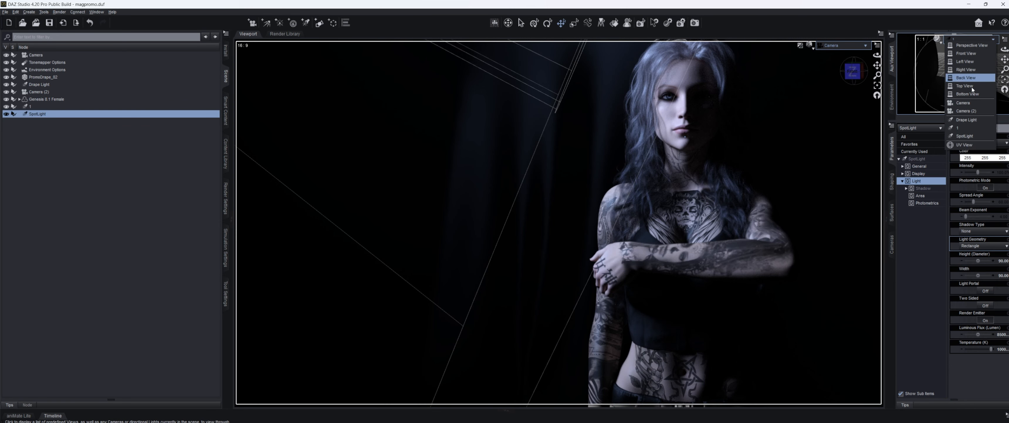
click(973, 136)
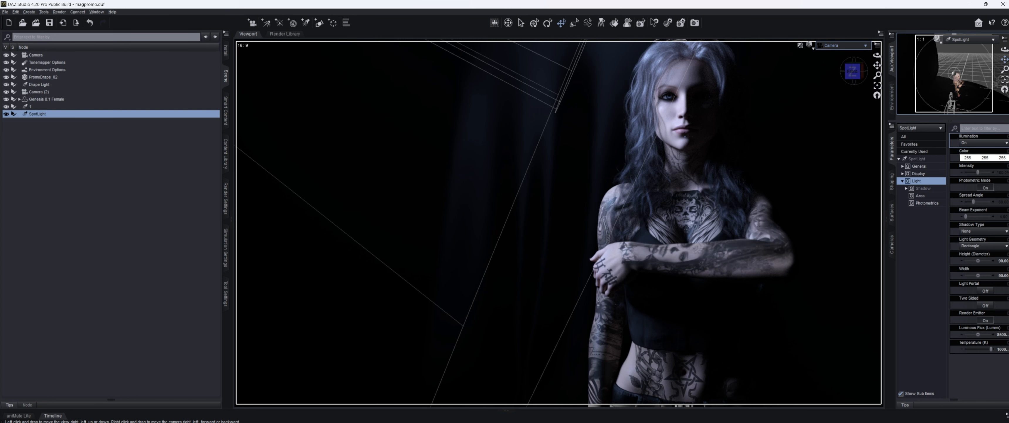
drag(1005, 59, 956, 74)
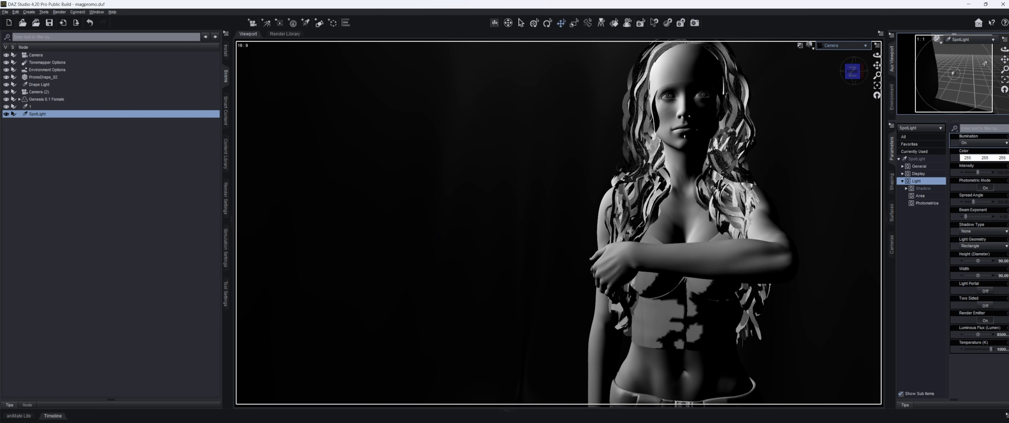
mouse_move(1005, 49)
mouse_down()
mouse_move(1000, 65)
mouse_move(1005, 55)
mouse_up()
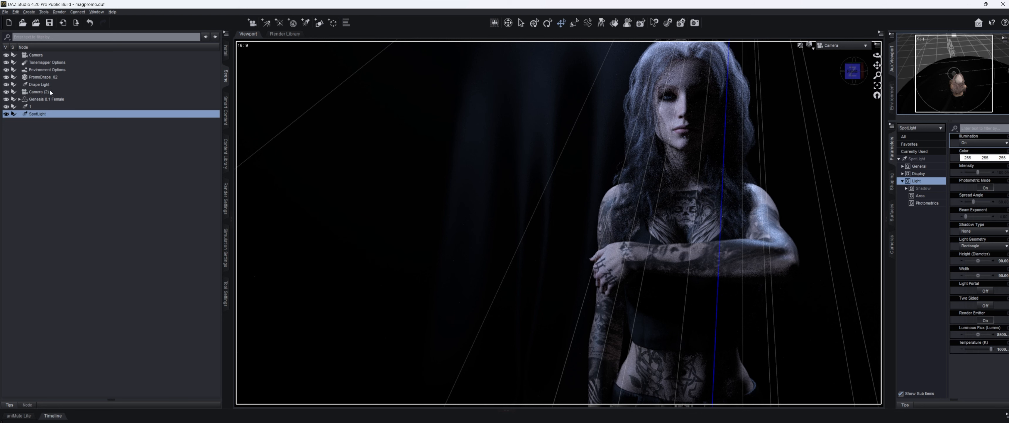
Step: Reposition Genesis 8.1 Female using the X, Y and Z Translate sliders
click(51, 101)
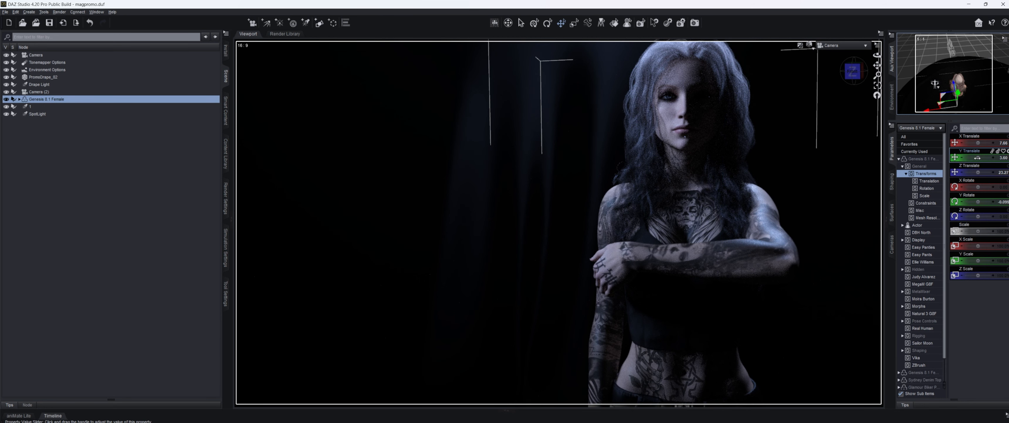
drag(977, 158, 976, 157)
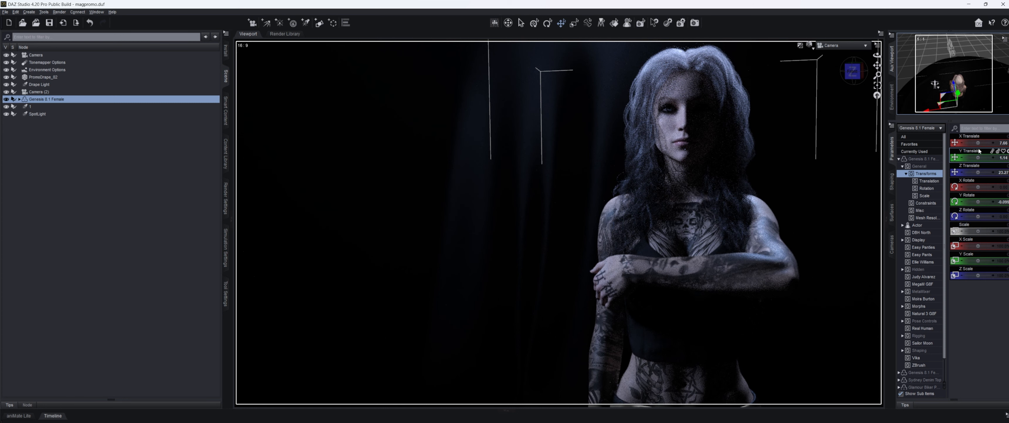
drag(978, 143, 980, 143)
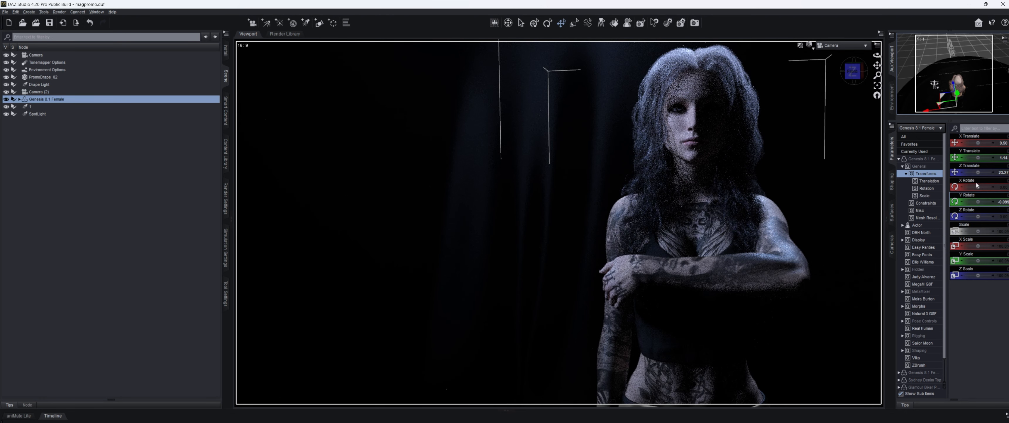
drag(979, 172, 973, 172)
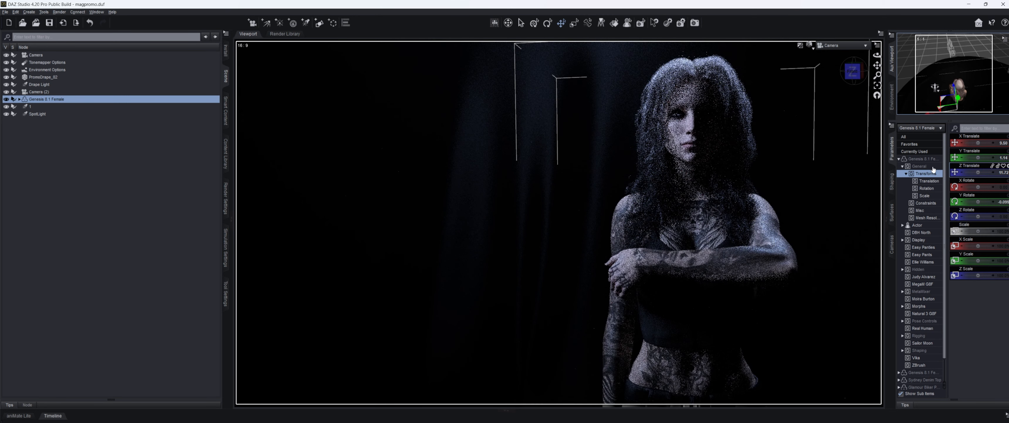
drag(978, 157, 979, 157)
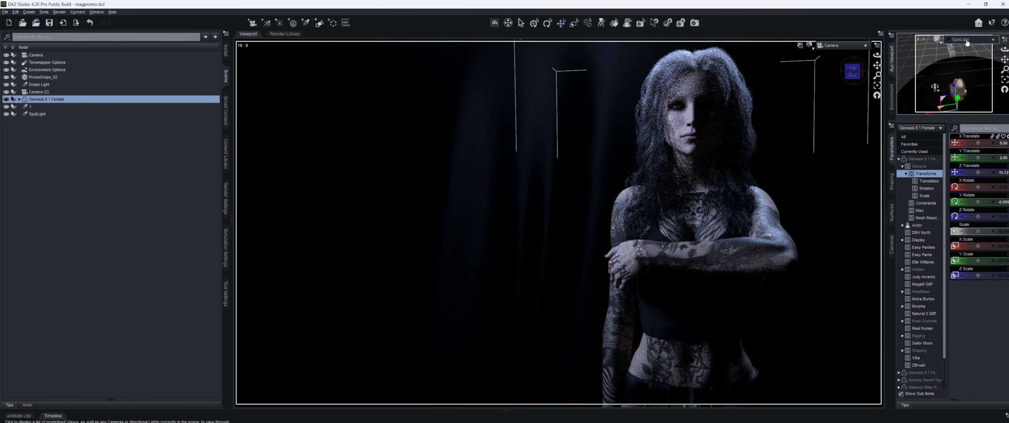
Step: View the scene through light 1 and adjust its aim on the woman
click(968, 39)
click(956, 127)
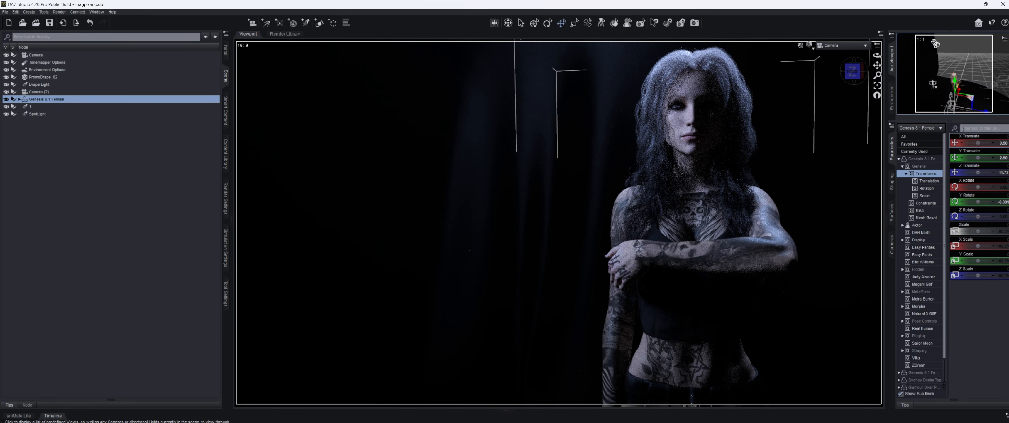
drag(1007, 67, 1004, 58)
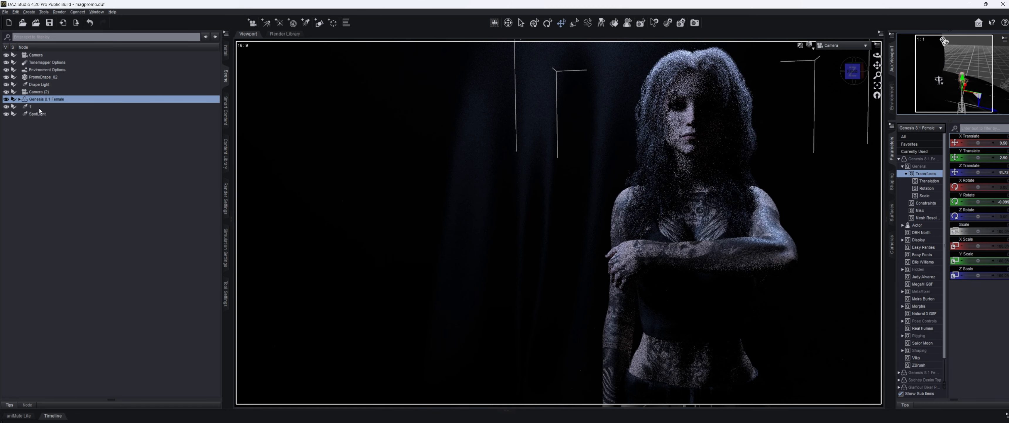
Step: Dim light 1 to 75000 lumens and re-aim it above the woman
click(39, 107)
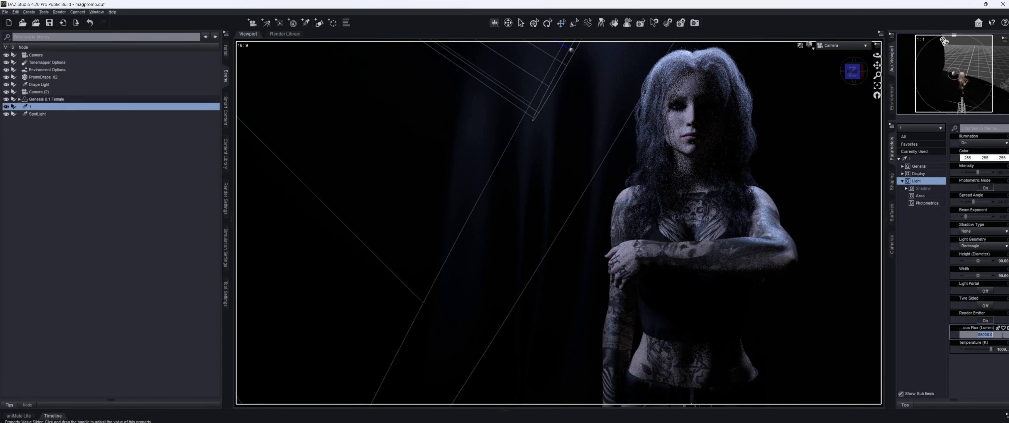
text(7)
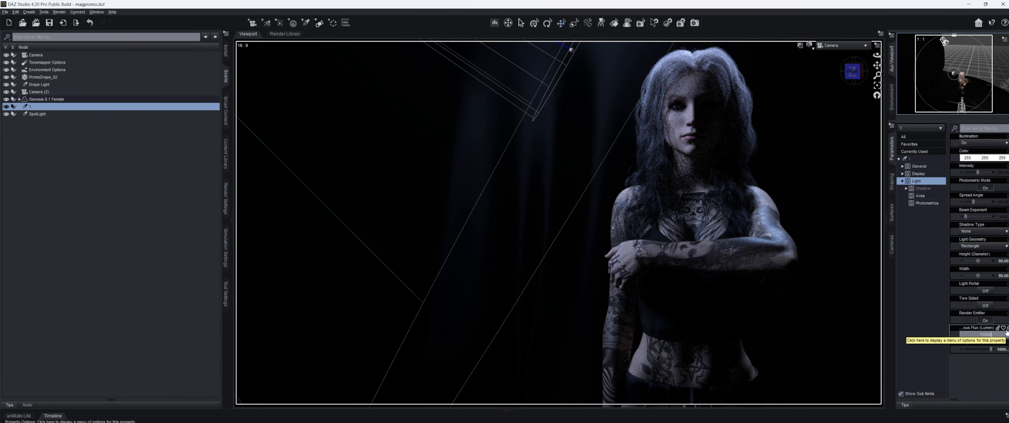
key(Return)
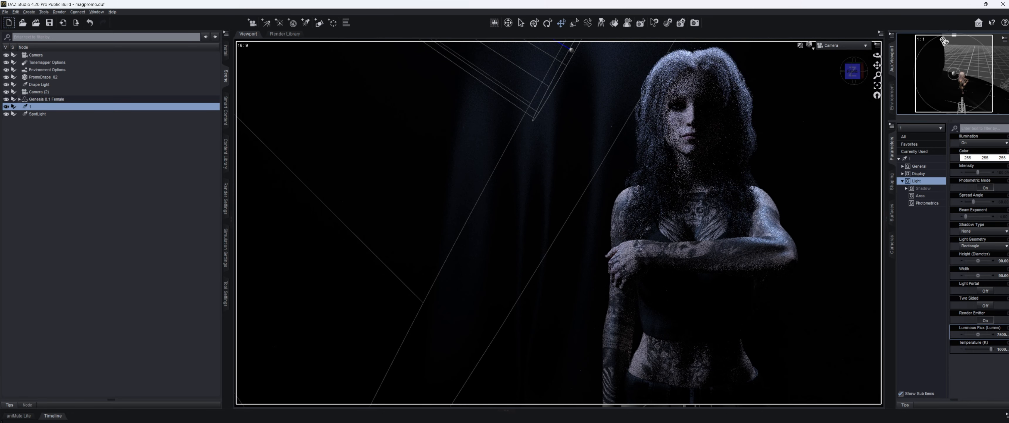
drag(1005, 59, 1005, 61)
drag(939, 38, 940, 41)
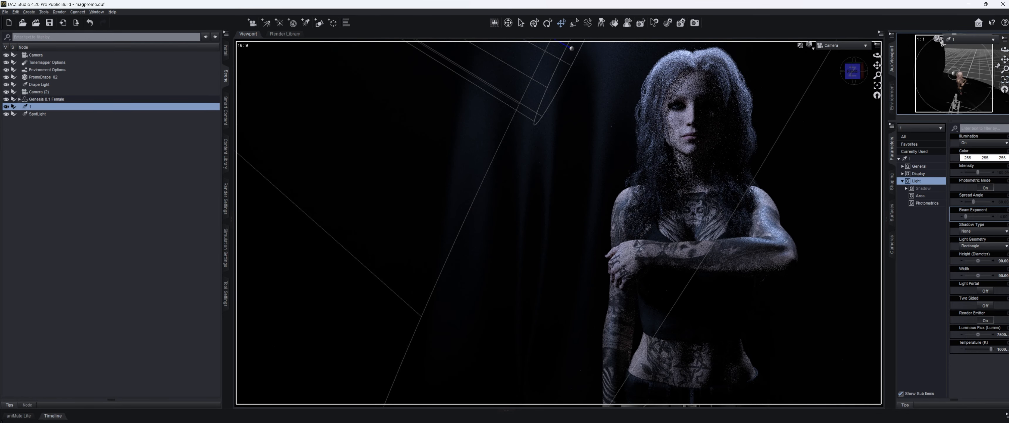
drag(1005, 60, 1005, 79)
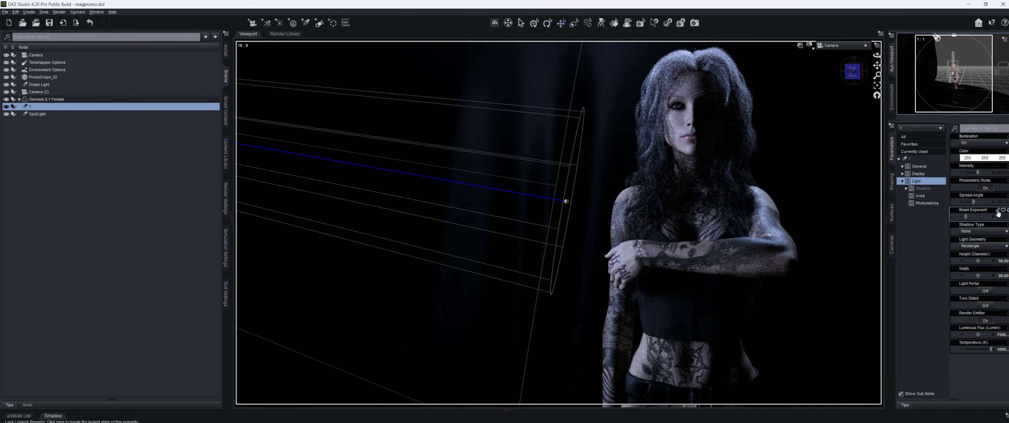
drag(937, 40, 935, 49)
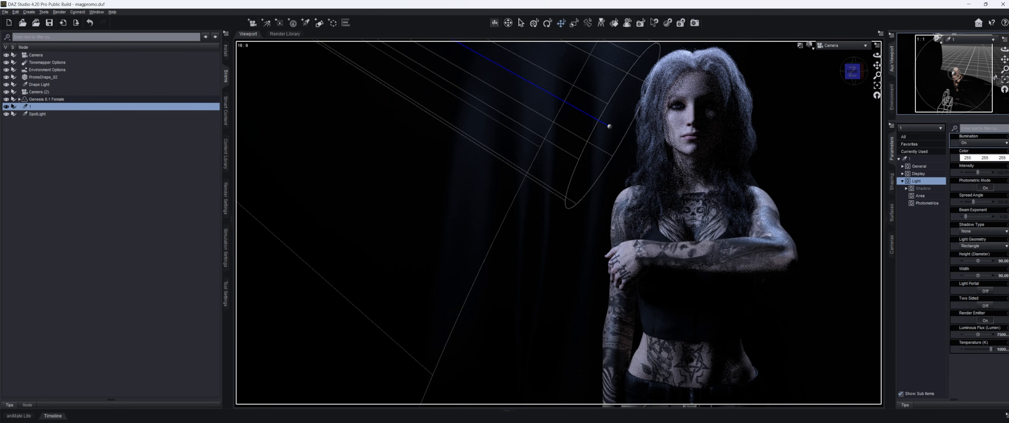
drag(938, 39, 936, 43)
click(1006, 78)
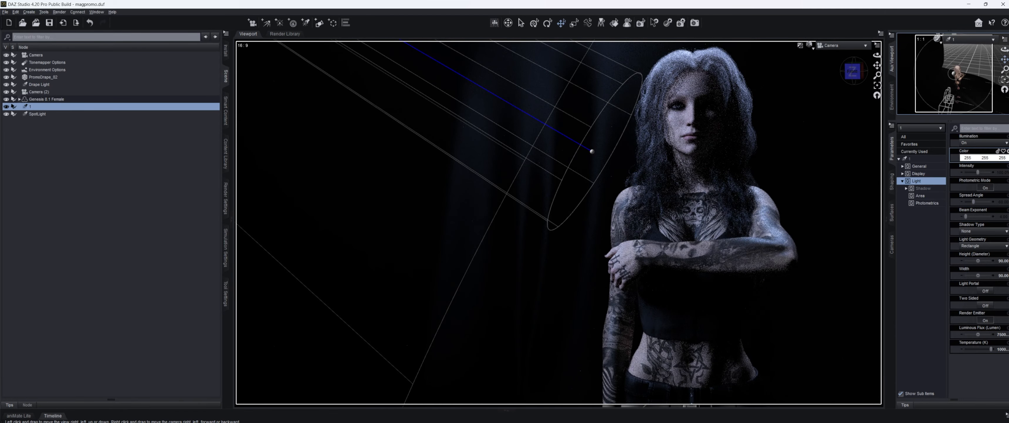
drag(1005, 59, 1007, 51)
Step: Enlarge light 1 to 100 by 100 and fine-tune its position and cone
click(1002, 260)
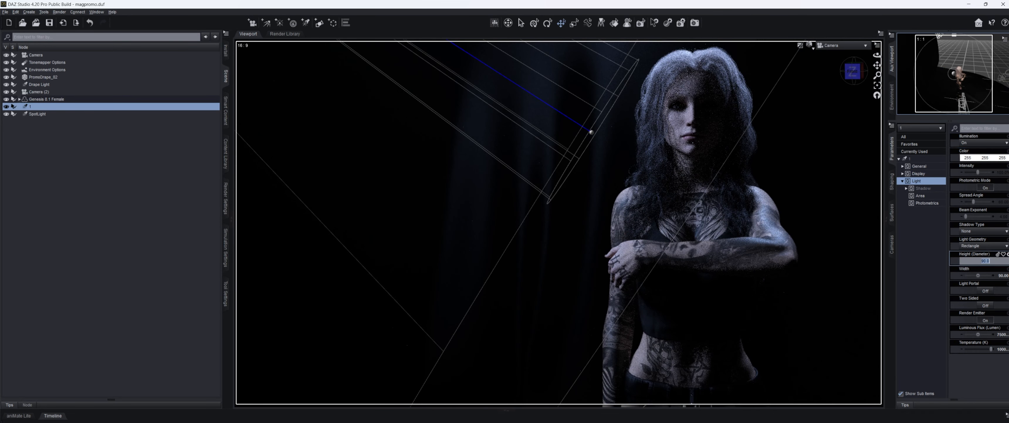
text(100)
key(Return)
click(1004, 273)
text(100)
key(Return)
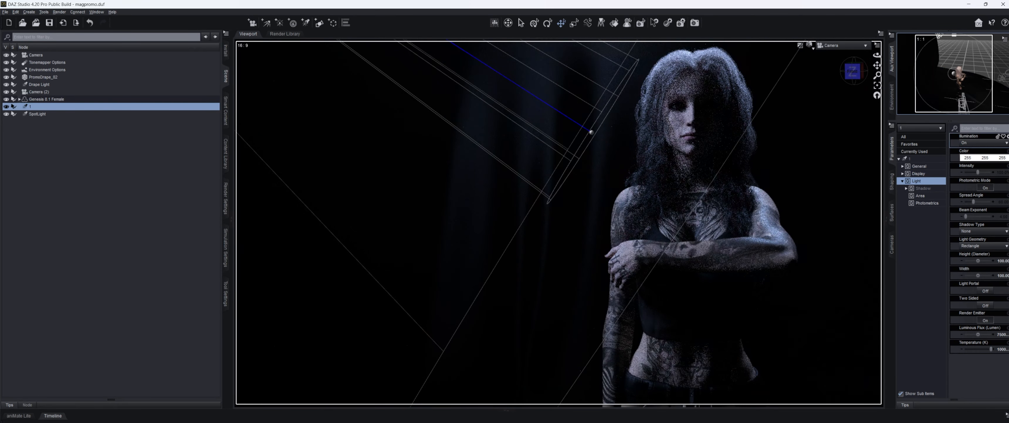
drag(1005, 59, 1003, 88)
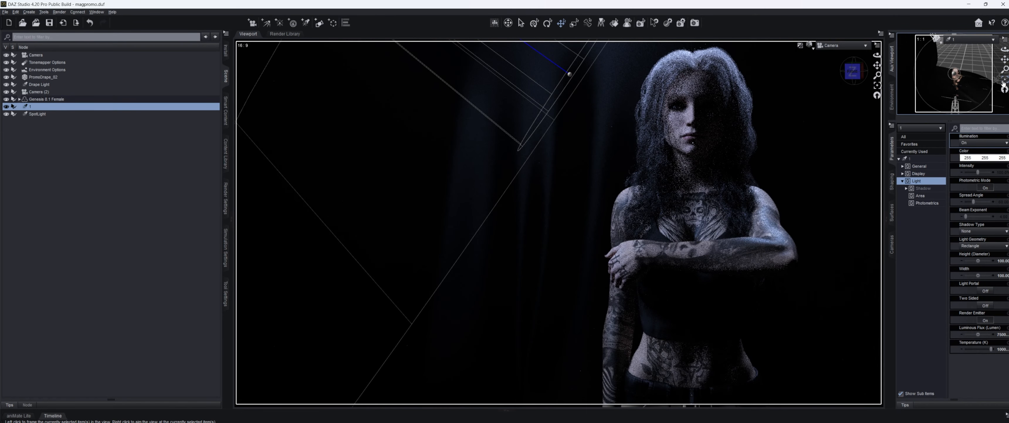
drag(1005, 50, 1004, 57)
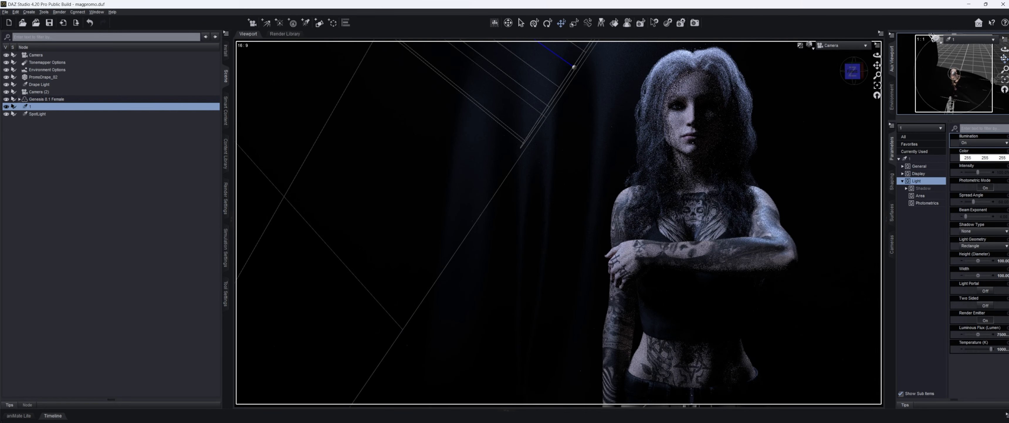
Step: Glance at the reference render, then close both photo viewer windows
key(alt+Tab)
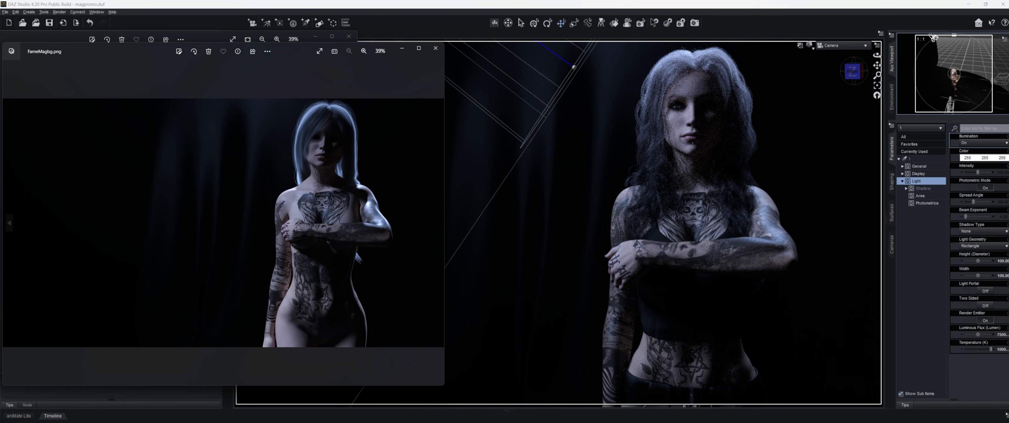
click(428, 52)
click(349, 37)
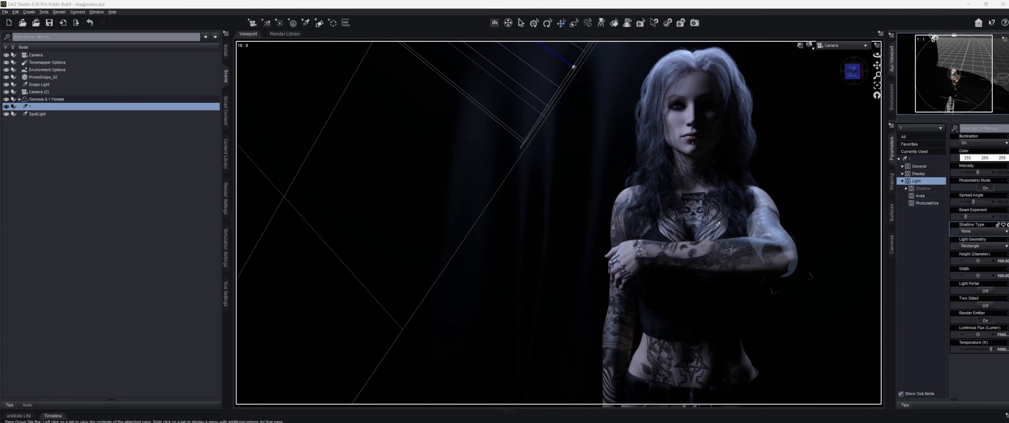
Step: Shift light 1 lower, then up and right, and select the SpotLight
mouse_move(1003, 49)
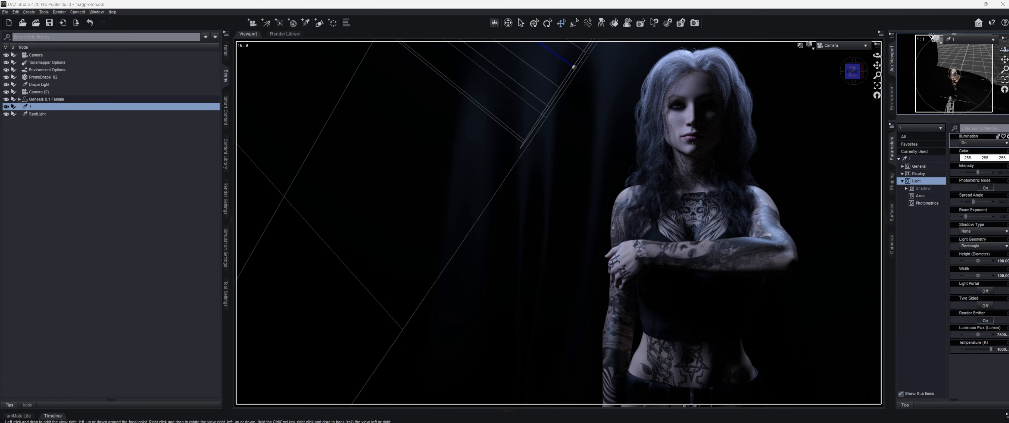
drag(1003, 50, 1004, 66)
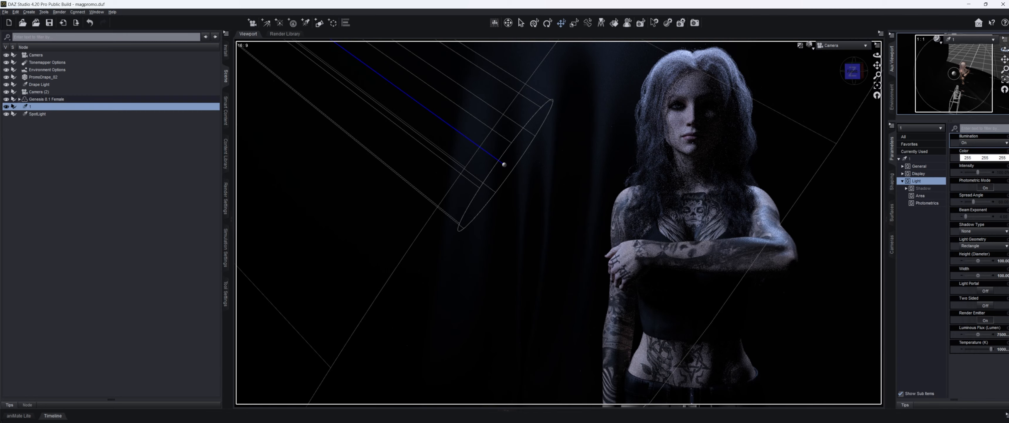
drag(1004, 60, 1005, 52)
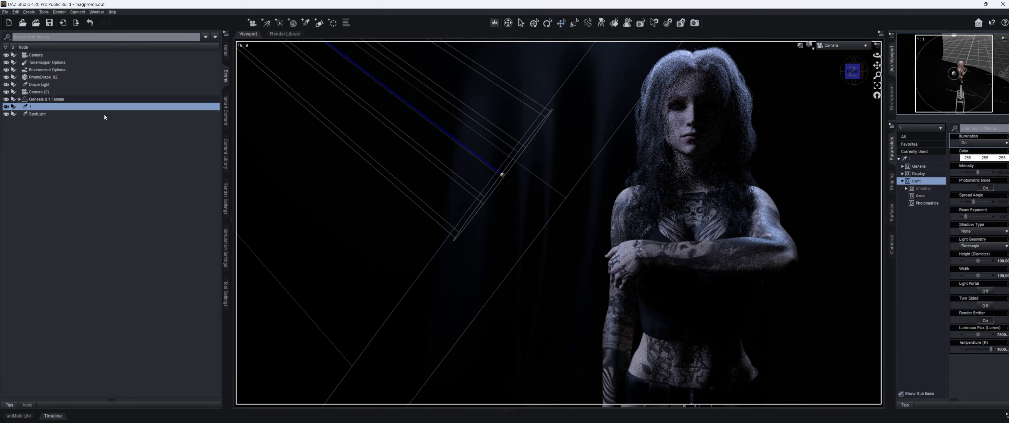
click(104, 114)
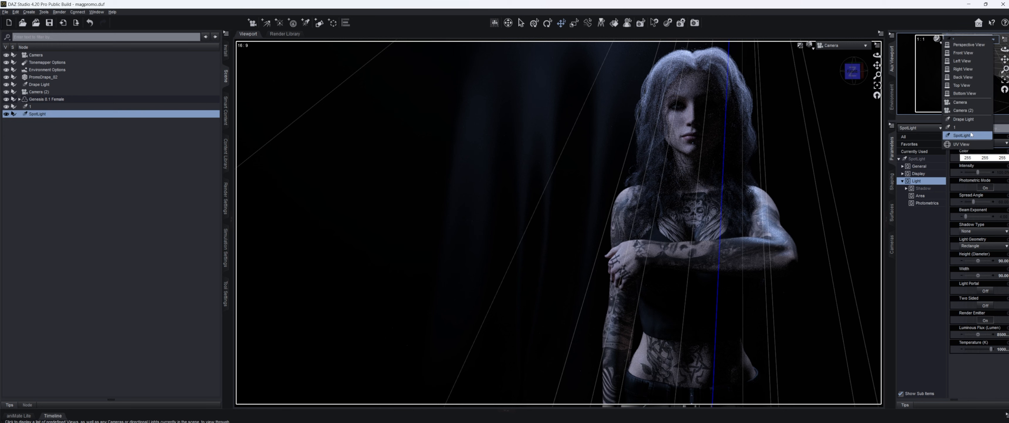
Step: Look through the SpotLight, swing its aim, and set its height and width to 10
drag(970, 68, 968, 72)
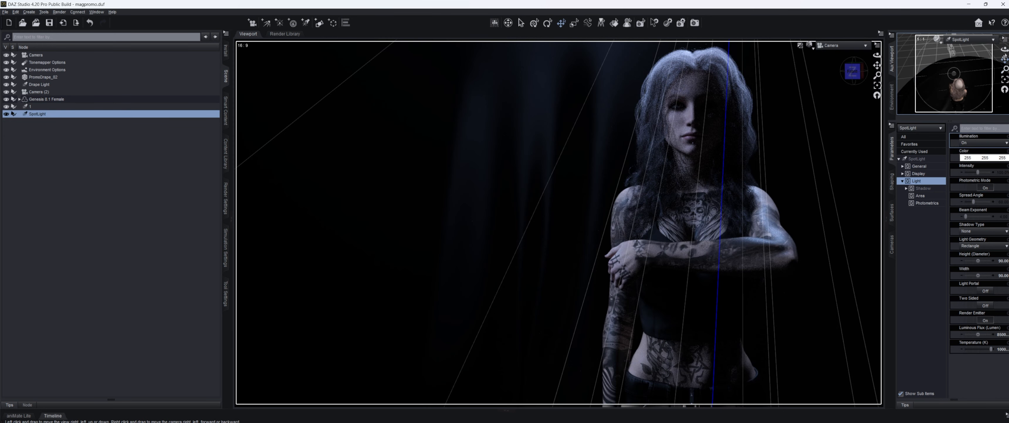
drag(1005, 50, 1005, 59)
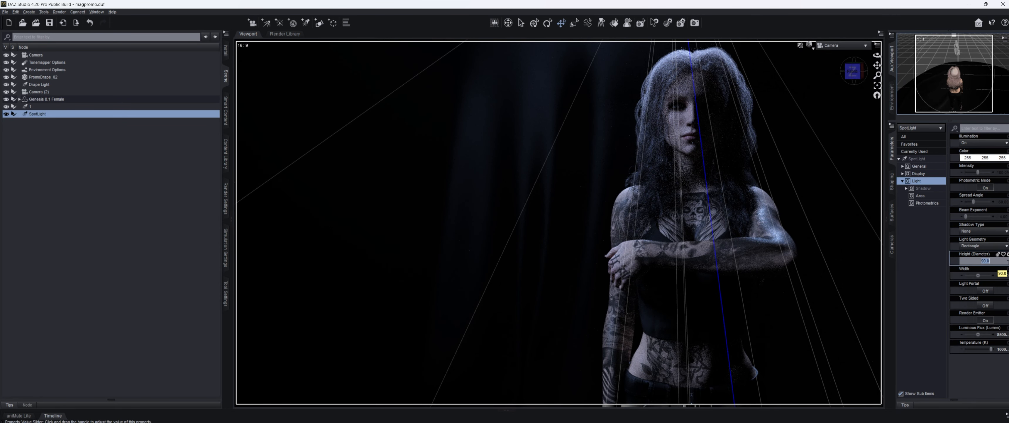
key(Return)
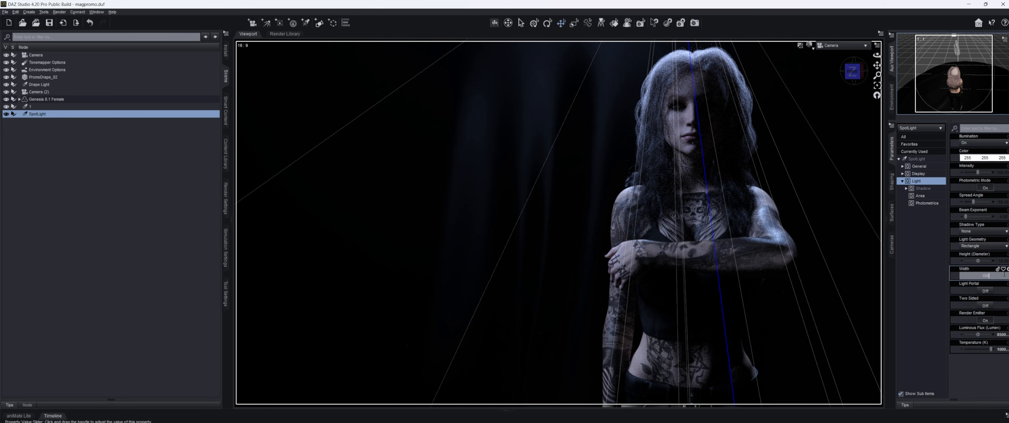
key(Return)
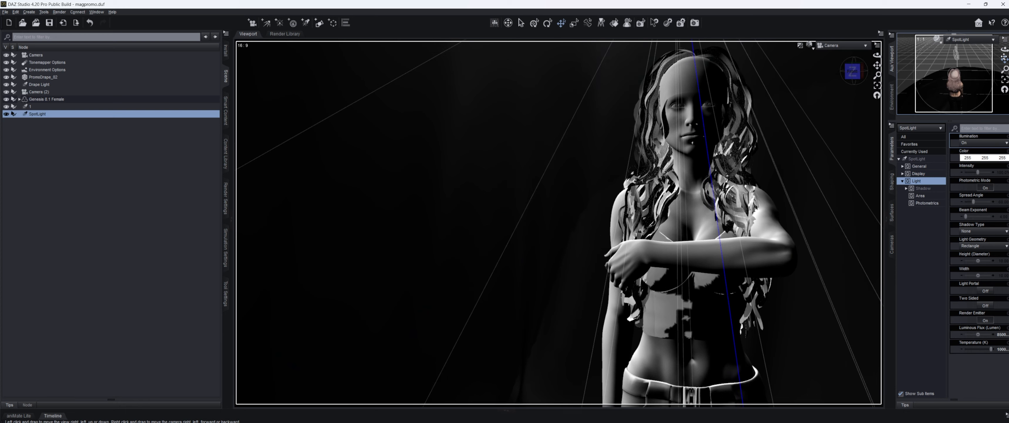
drag(1004, 58, 1006, 46)
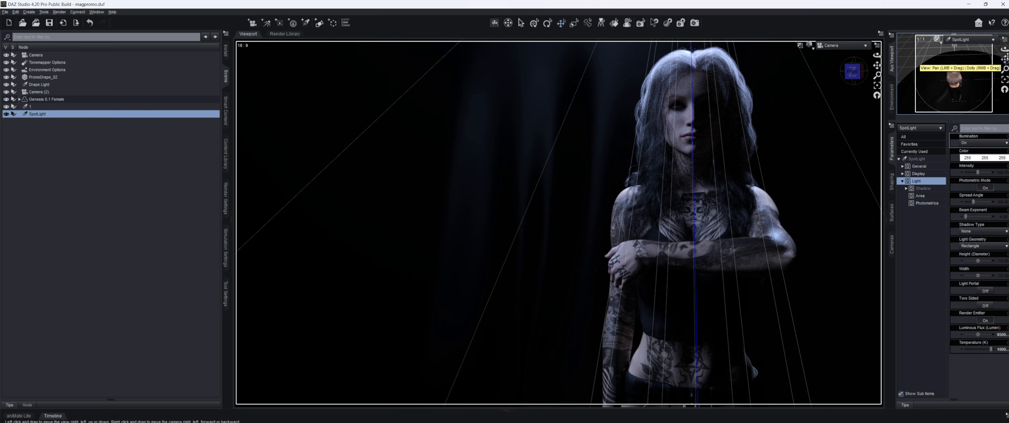
Step: Orbit the SpotLight view to sweep its beam across the woman's face, chest and arms
drag(1006, 58, 1006, 51)
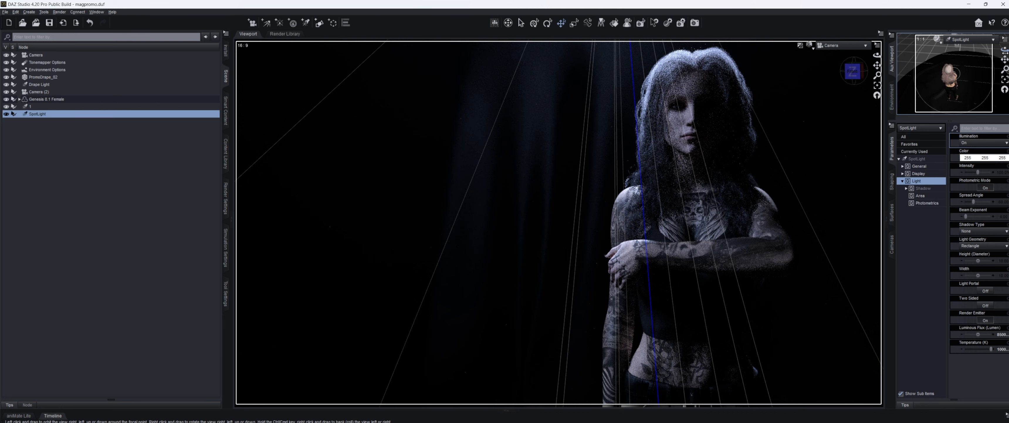
drag(1005, 51, 1005, 51)
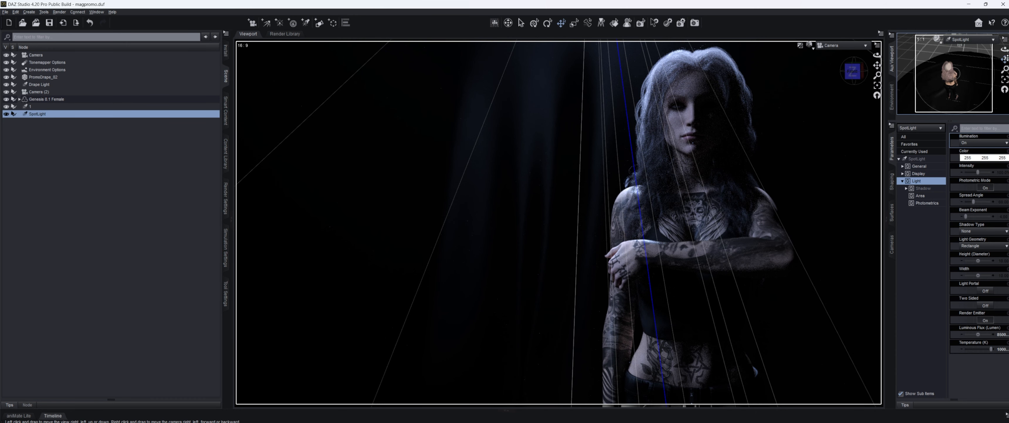
mouse_move(1006, 58)
mouse_down()
mouse_move(987, 65)
mouse_move(1005, 52)
mouse_up()
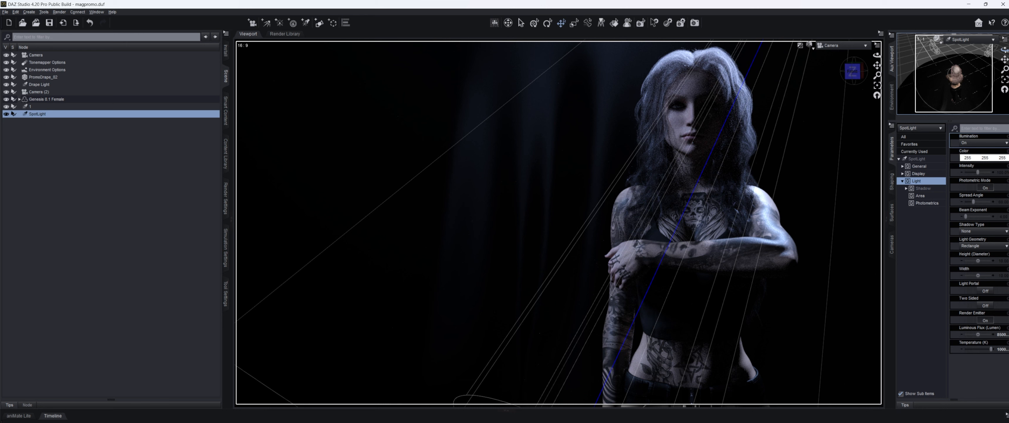
drag(1006, 51, 1006, 54)
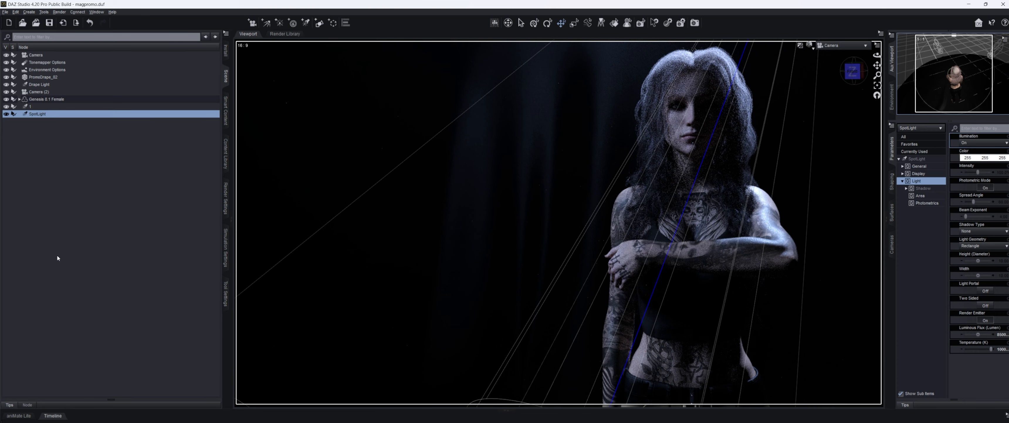
Step: Nudge the spotlight sideways and set its luminous flux to 5000 lumens
click(109, 251)
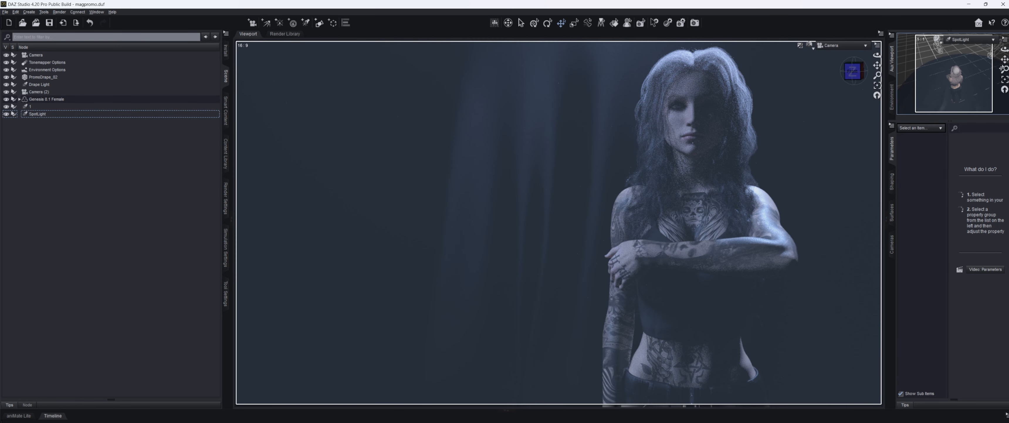
drag(1005, 60, 1007, 49)
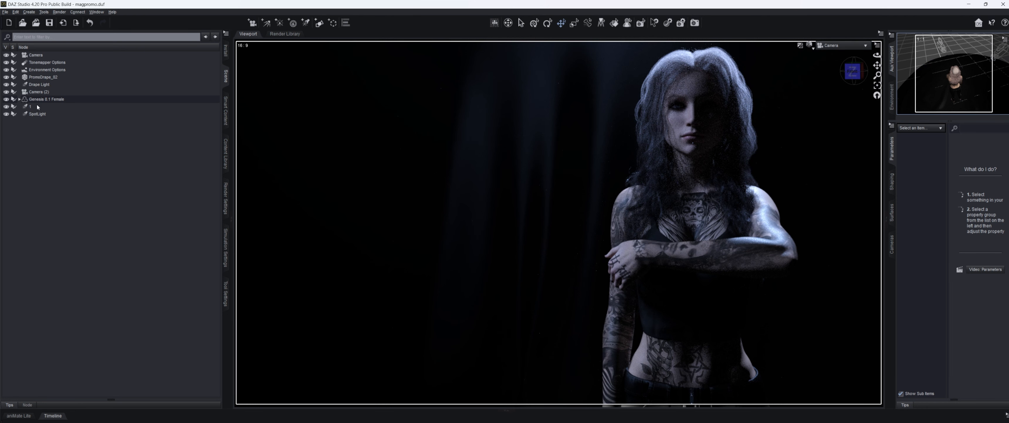
click(37, 114)
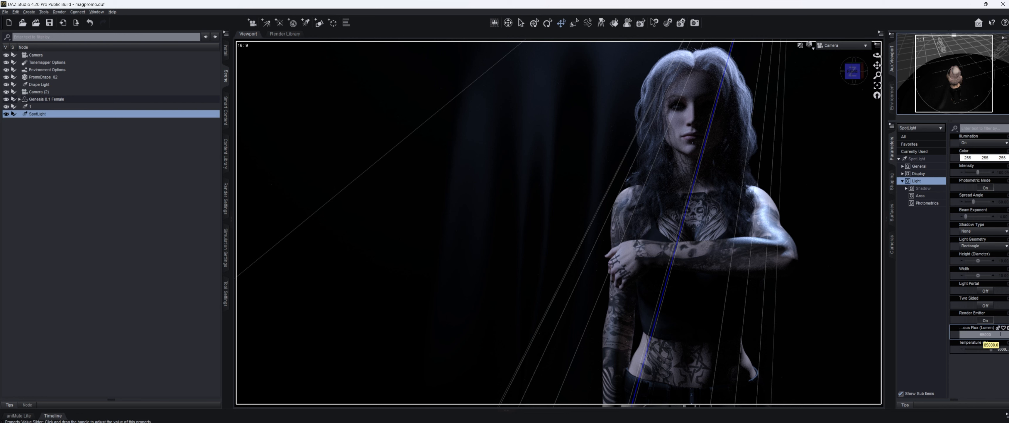
key(Return)
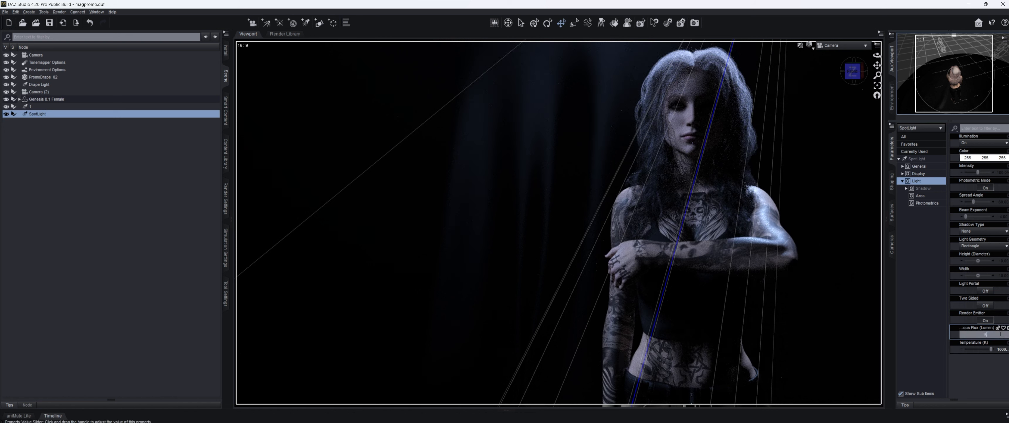
key(Return)
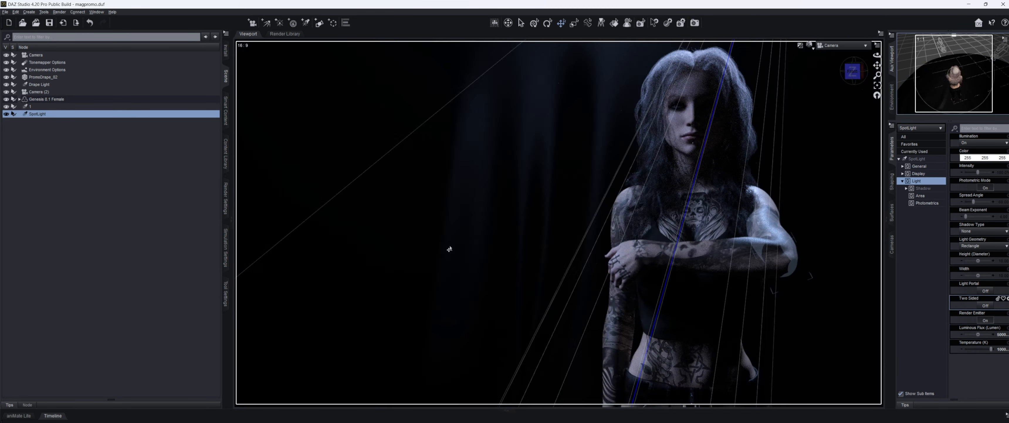
click(145, 187)
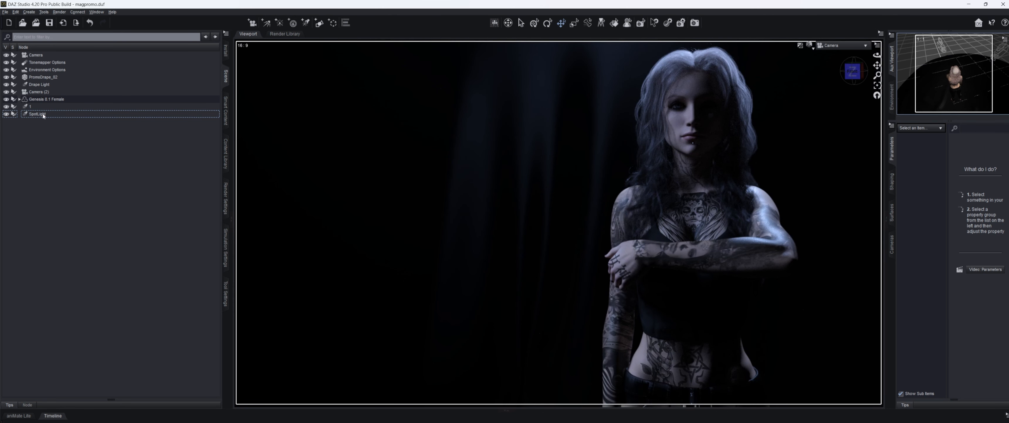
Step: Rename the spotlight 2, then select light 1
click(38, 114)
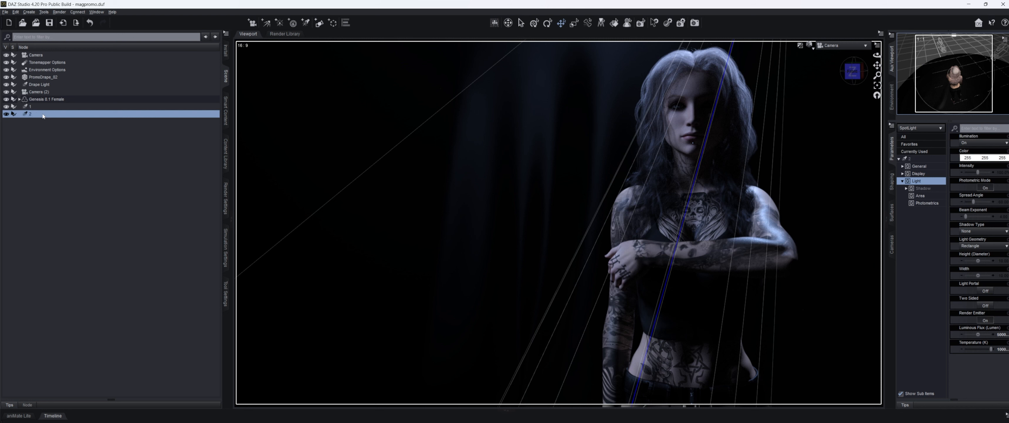
click(84, 191)
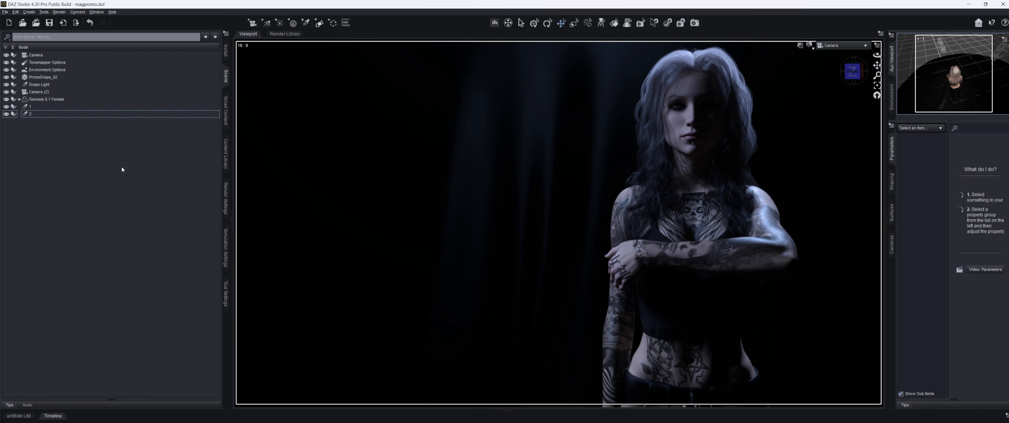
click(58, 107)
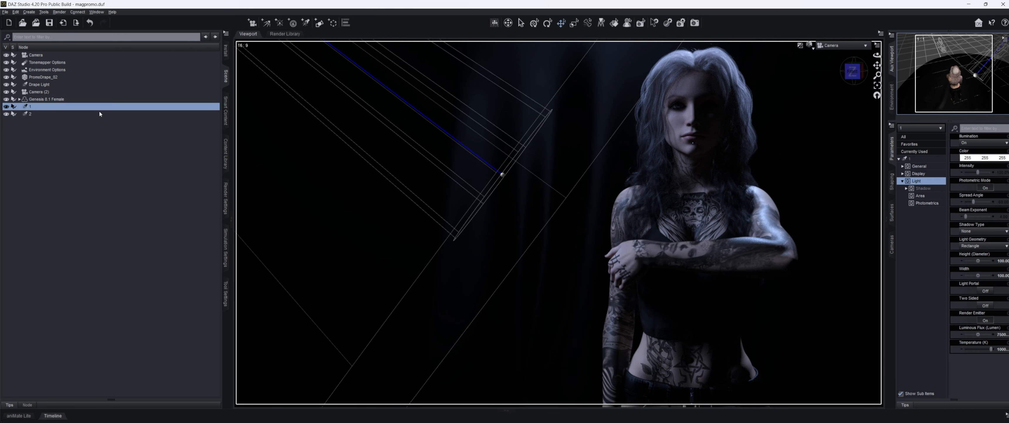
Step: Add a new spotlight and aim it at the woman through the Aux Viewport
click(77, 114)
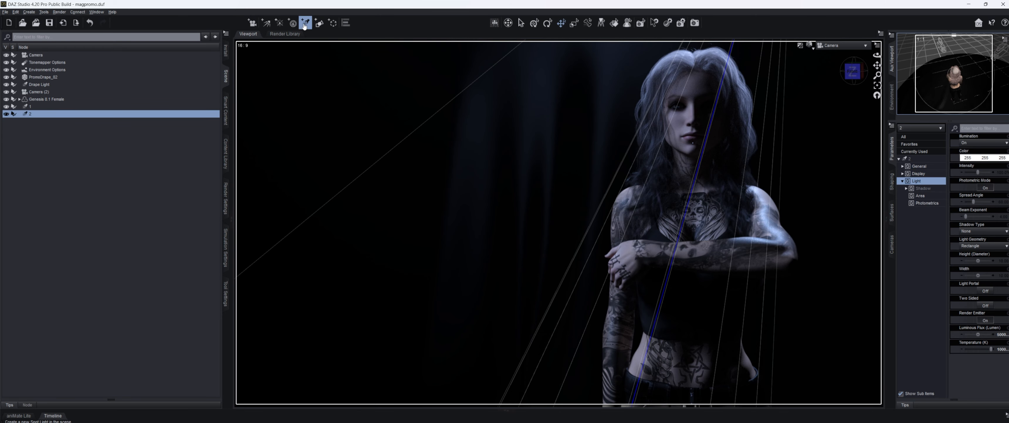
click(305, 24)
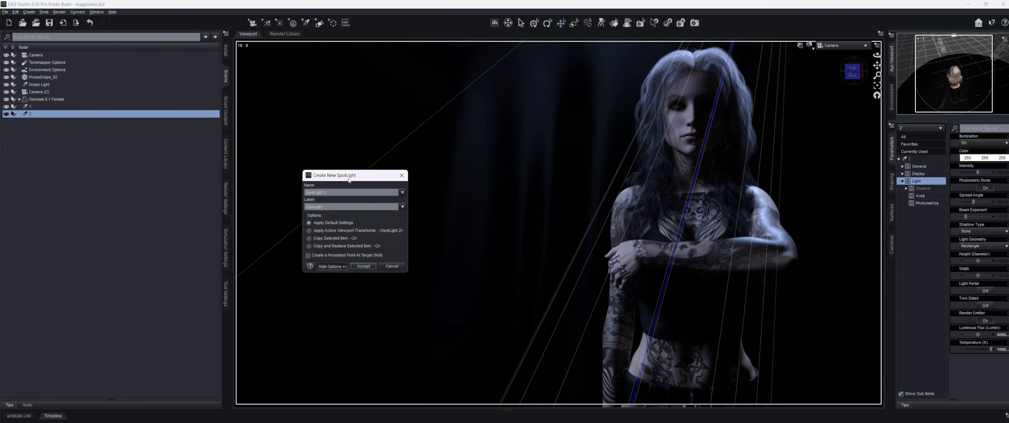
click(363, 266)
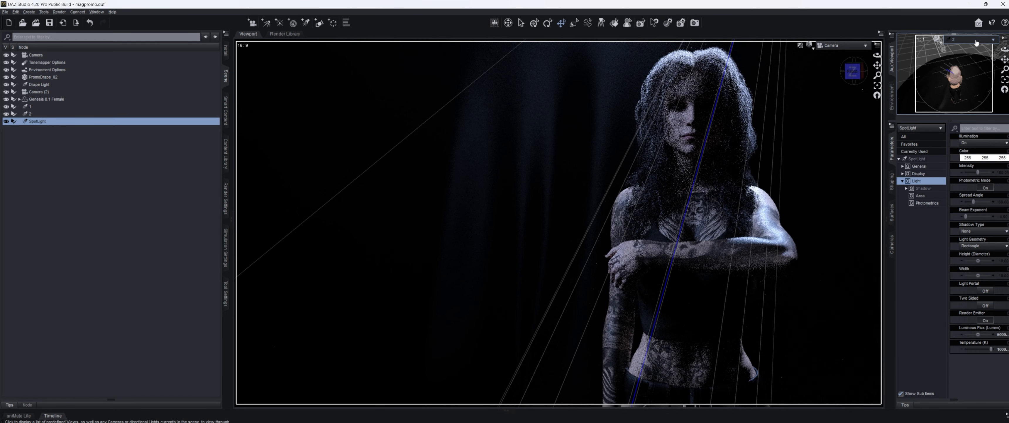
click(977, 43)
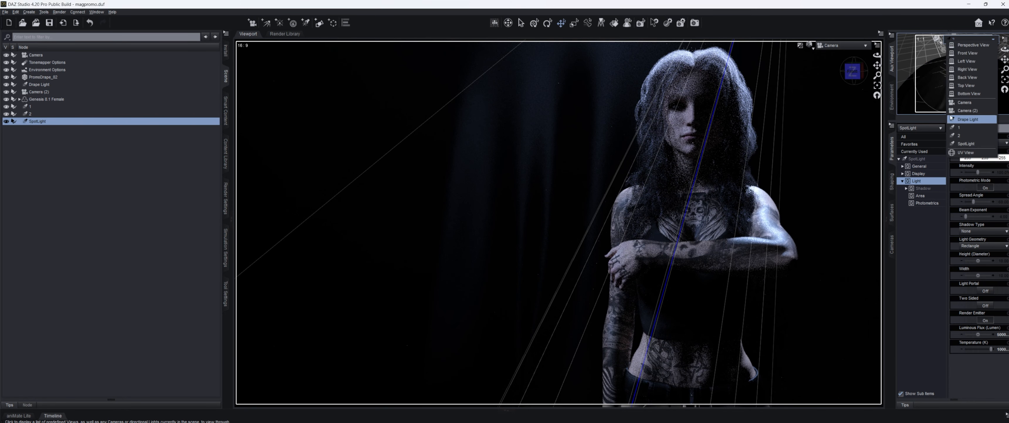
click(967, 143)
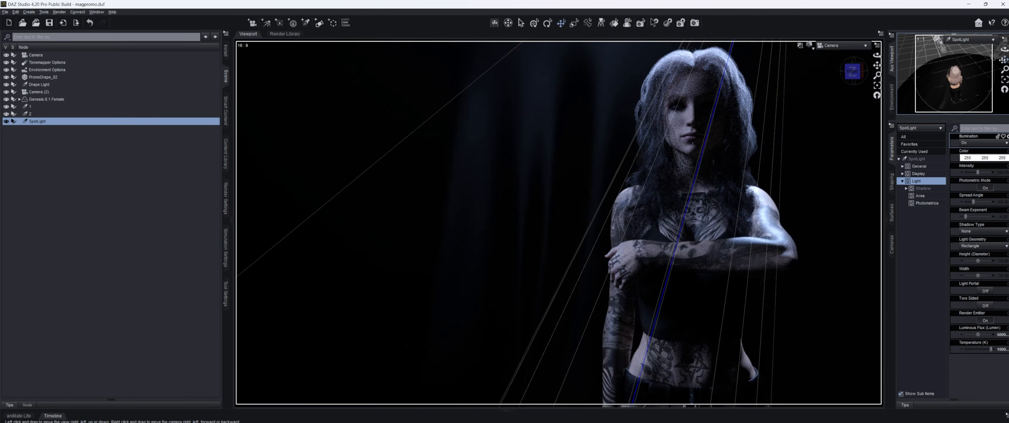
drag(1005, 60, 1008, 49)
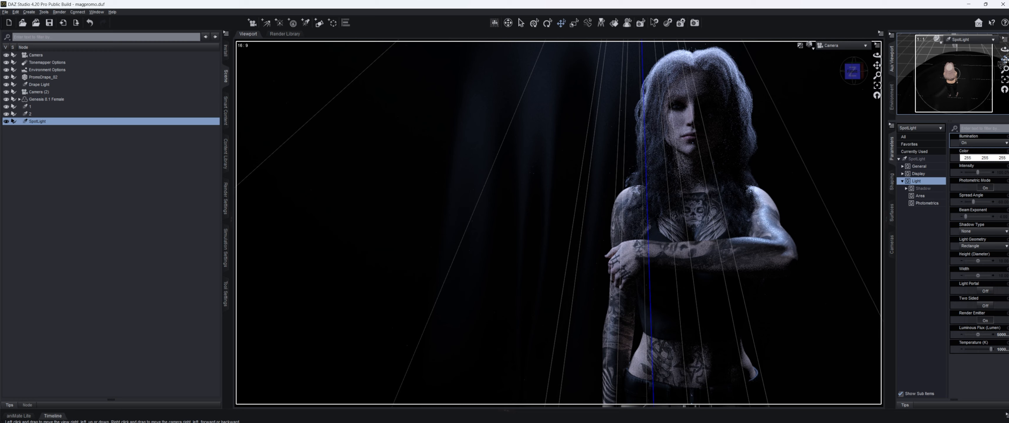
drag(1005, 59, 1006, 59)
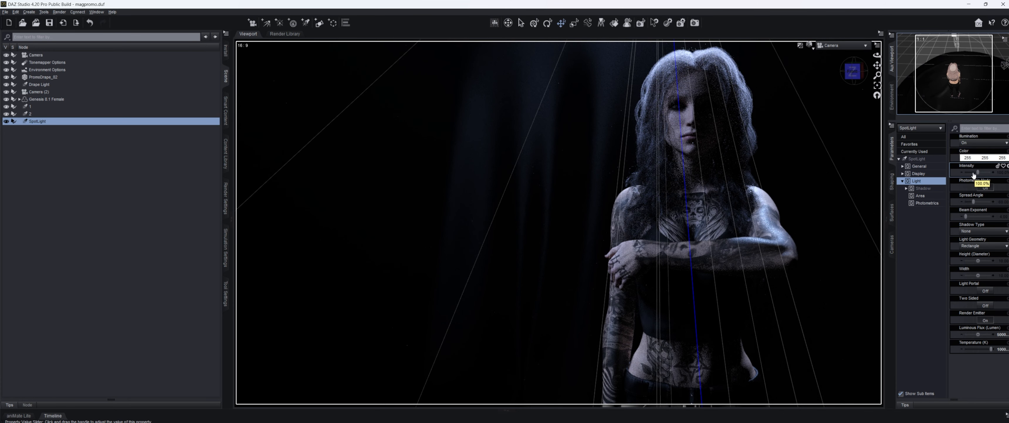
Step: Set the new spotlight's intensity to 81.7% and rename it 3
drag(974, 174, 972, 172)
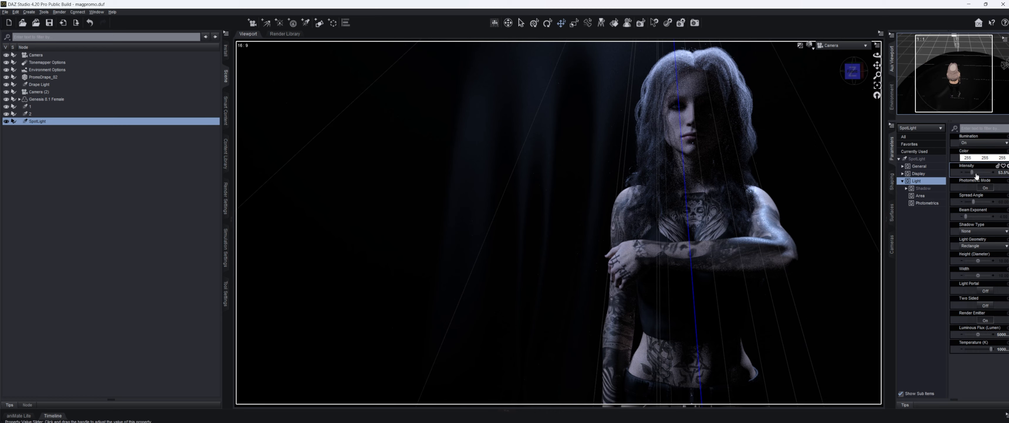
drag(972, 173, 975, 172)
mouse_move(1004, 60)
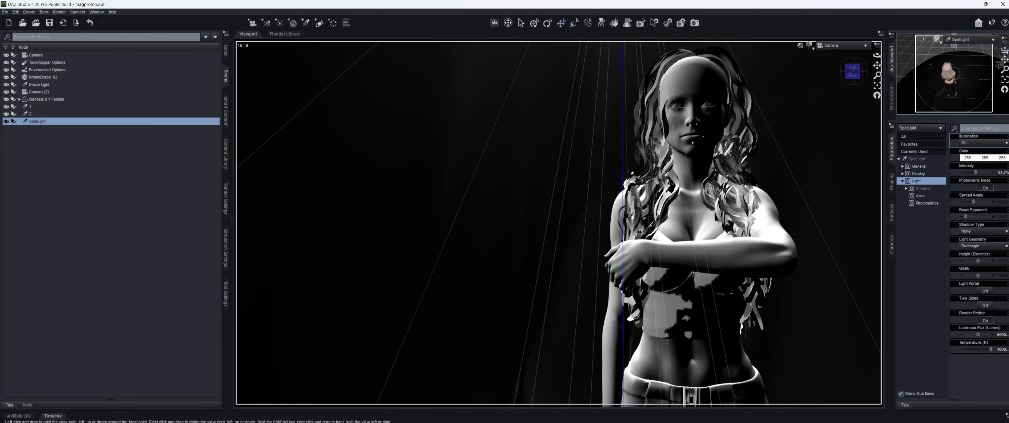
drag(1005, 50, 1006, 51)
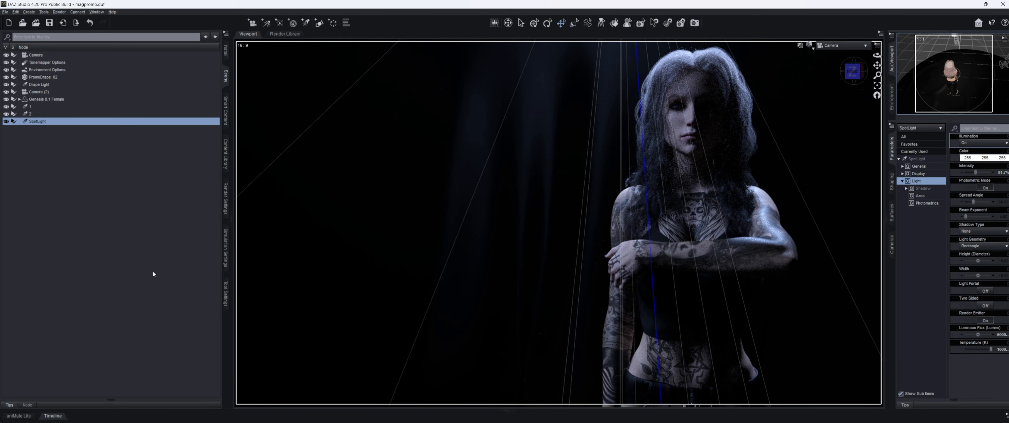
click(140, 271)
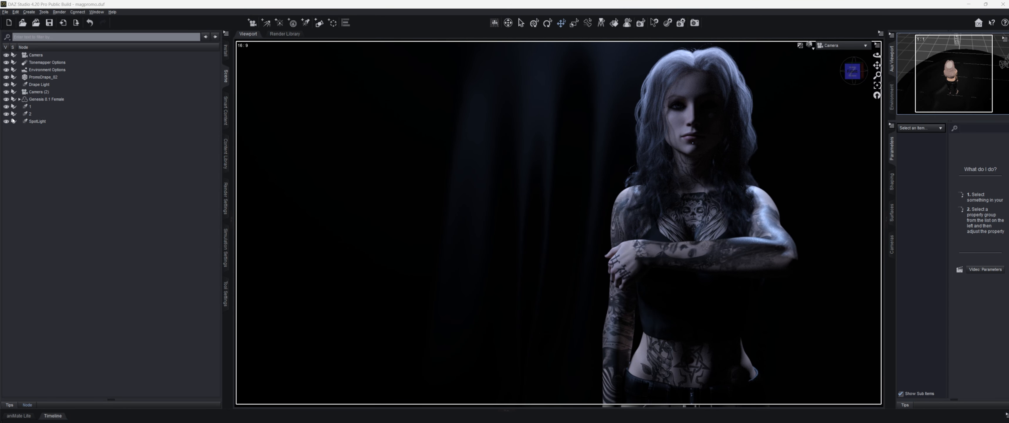
click(42, 122)
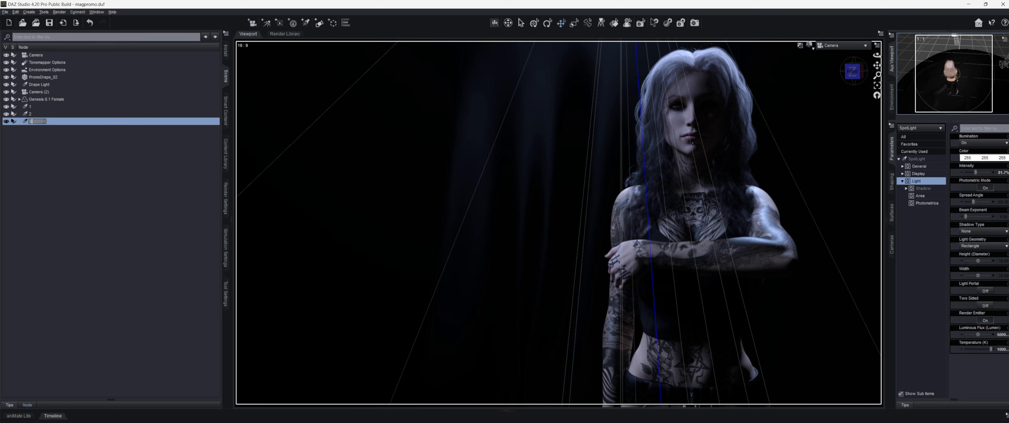
click(47, 107)
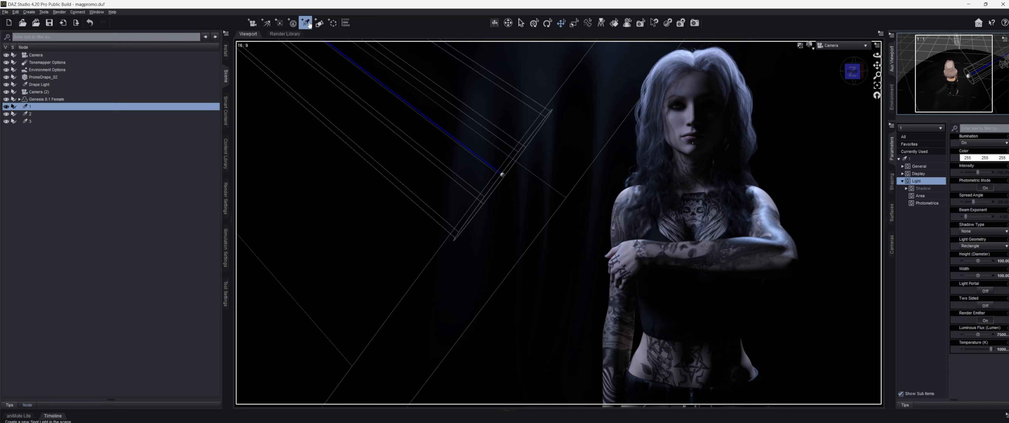
Step: Add another spotlight and size it 40 by 40
click(308, 25)
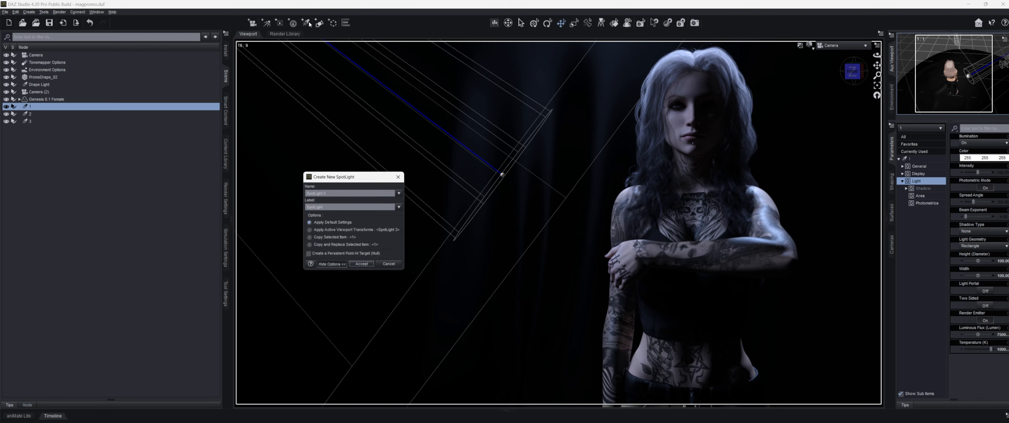
click(363, 266)
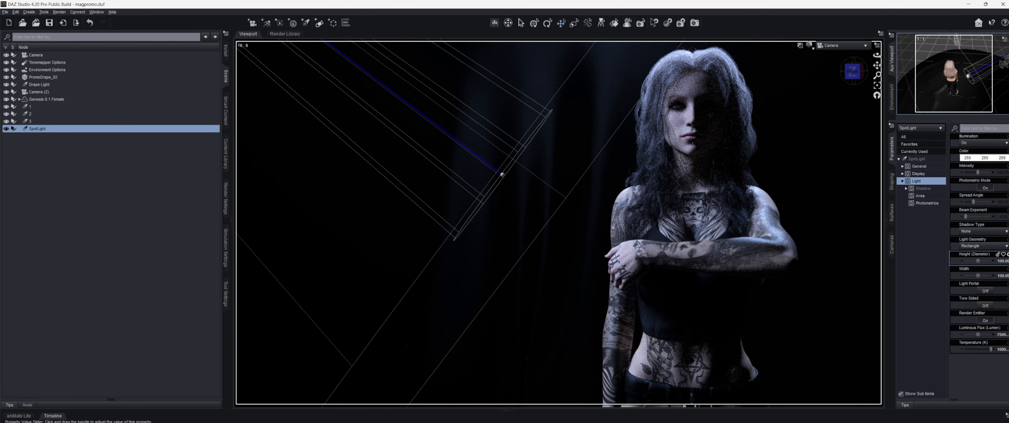
click(1005, 260)
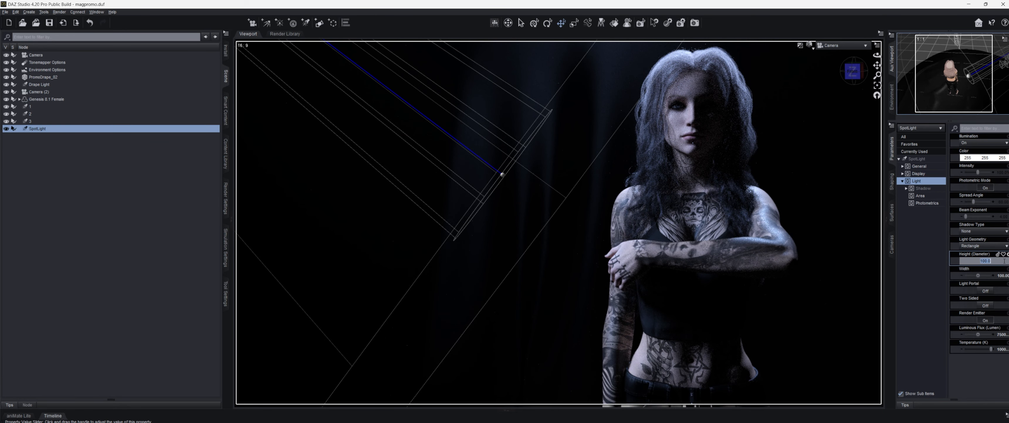
text(40)
key(Return)
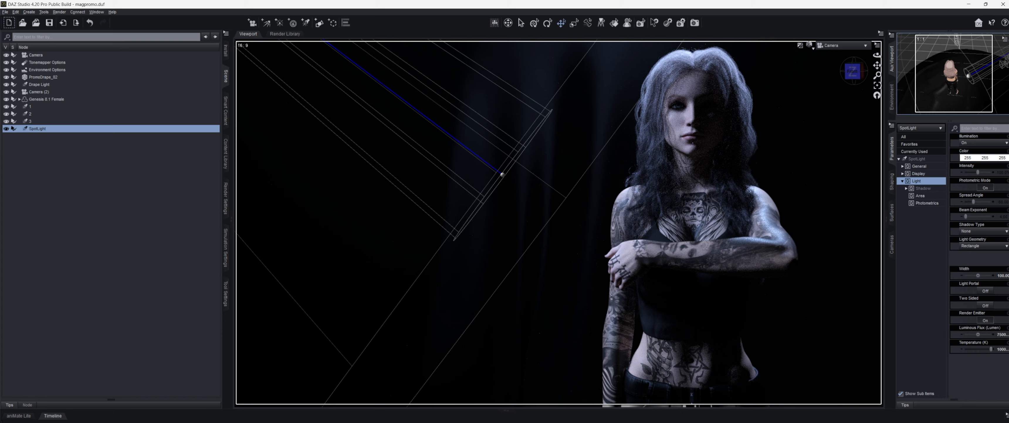
click(1005, 275)
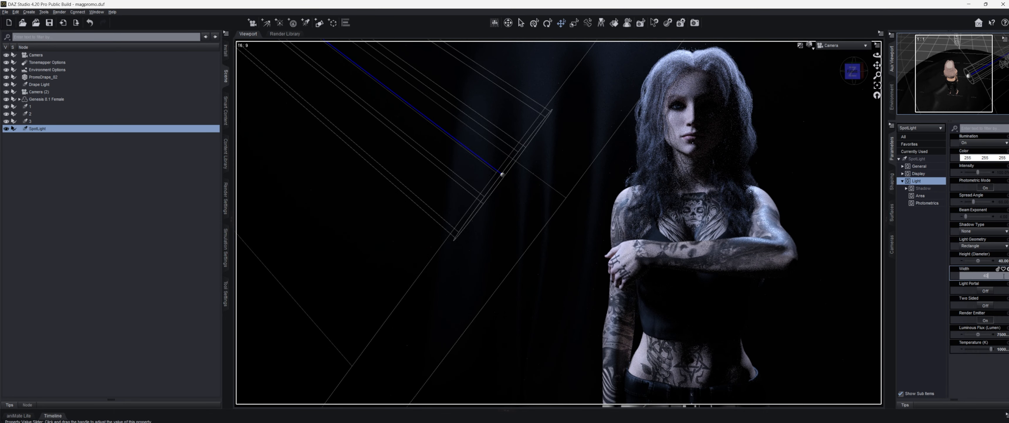
key(Return)
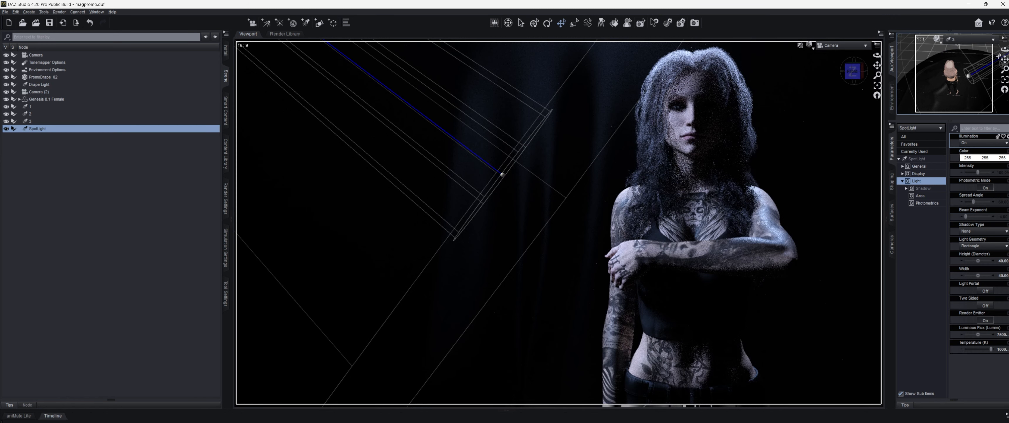
Step: Aim the spotlight at the woman, try and undo a 20 size, and dim it to 64.8%
click(979, 40)
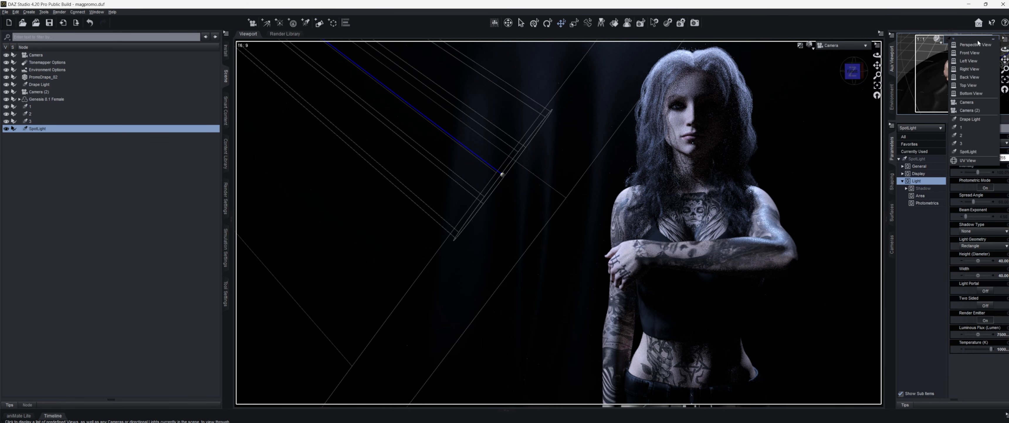
click(975, 147)
mouse_move(1005, 59)
mouse_down()
mouse_move(1001, 73)
mouse_move(1004, 52)
mouse_move(997, 63)
mouse_up()
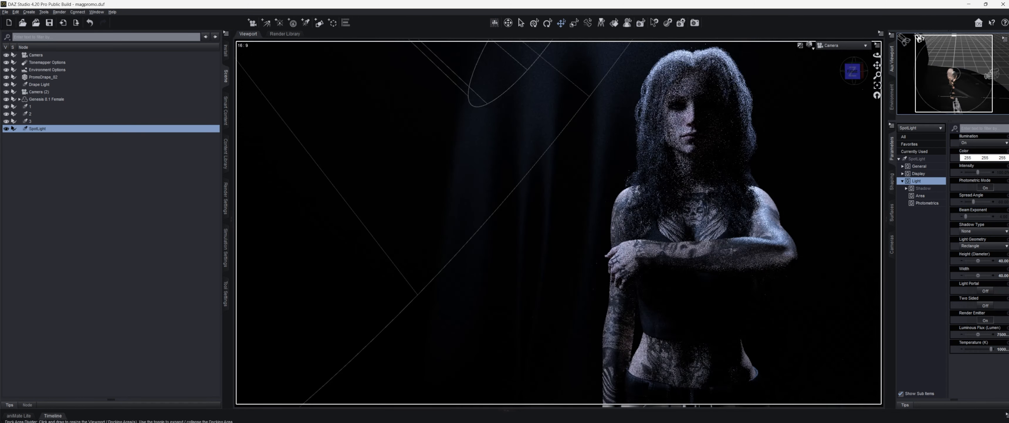
click(1001, 261)
text(20)
key(Return)
click(1002, 275)
text(20)
key(Return)
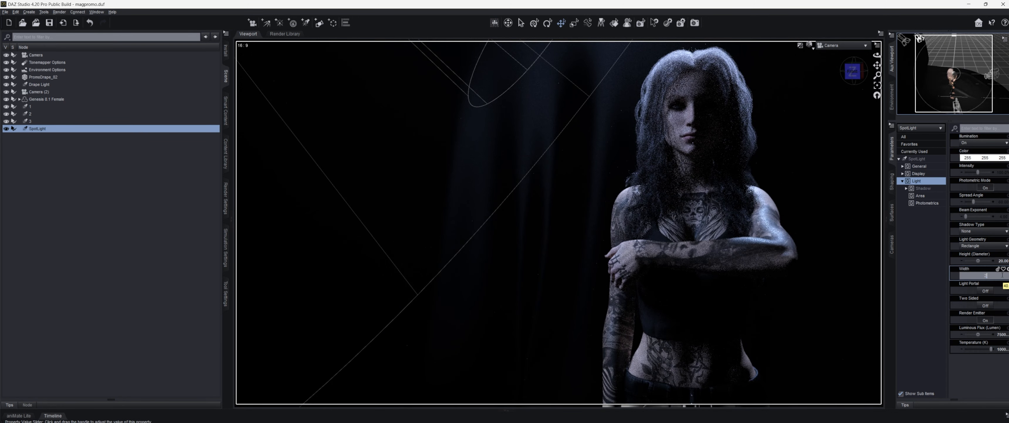
key(ctrl+z)
key(ctrl+z)
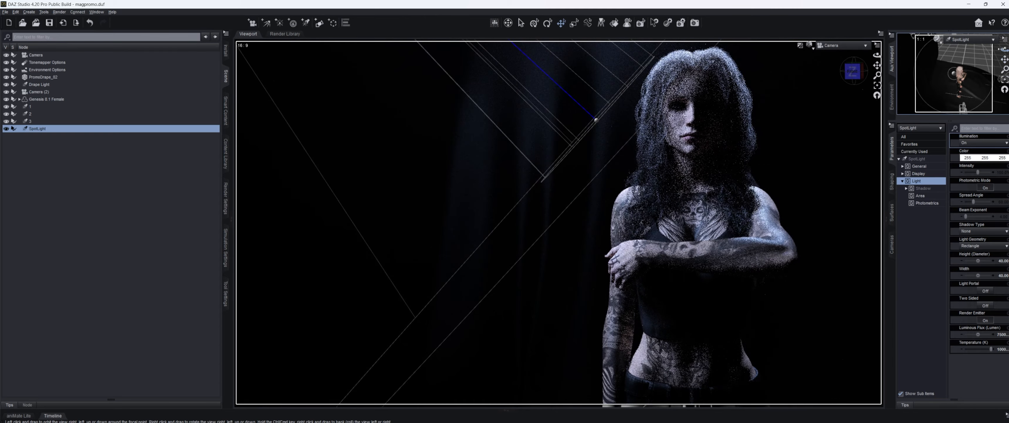
drag(1004, 59, 1004, 62)
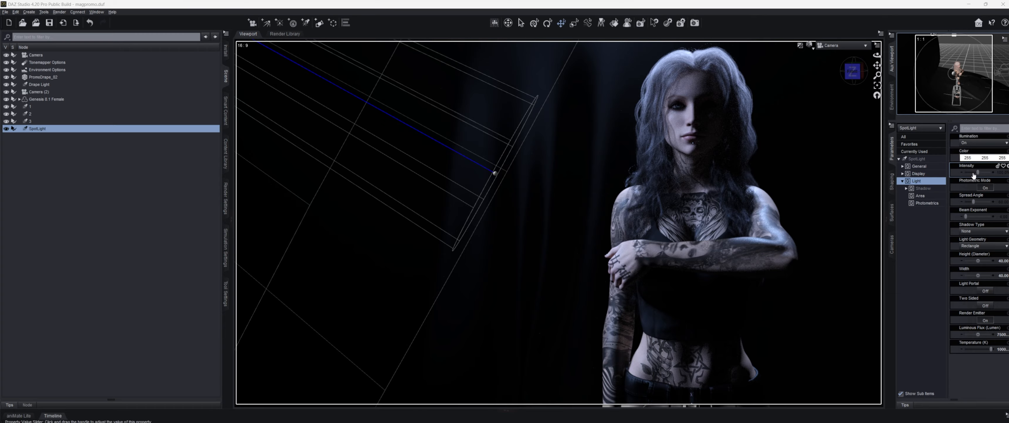
drag(978, 172, 973, 172)
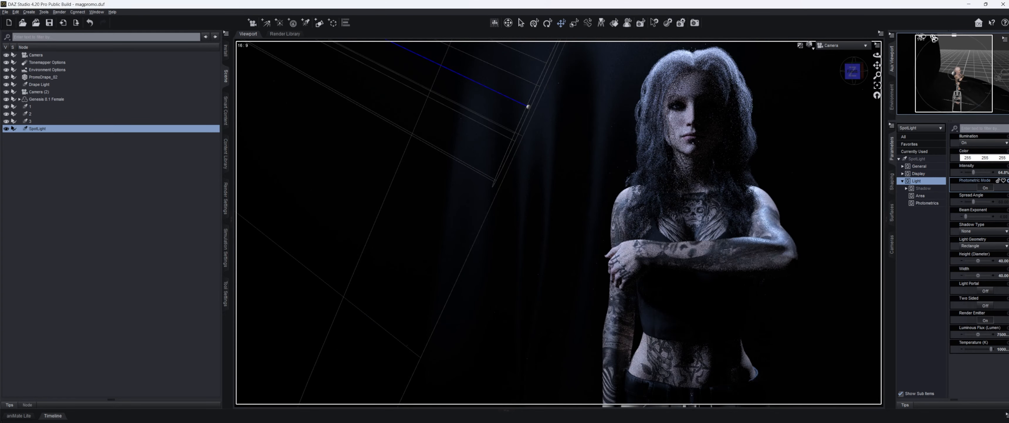
Step: Bend the woman's upper neck to 1.56 and turn it sideways to -3.52
click(508, 261)
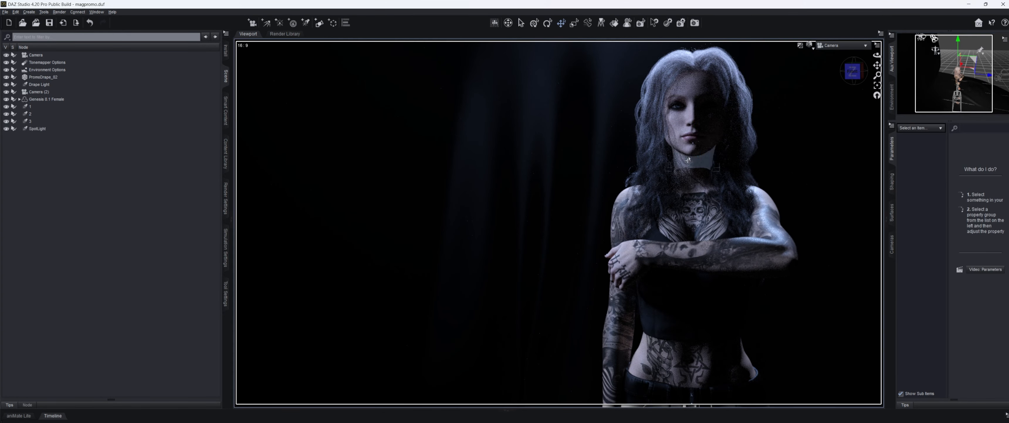
click(693, 157)
drag(974, 172, 967, 172)
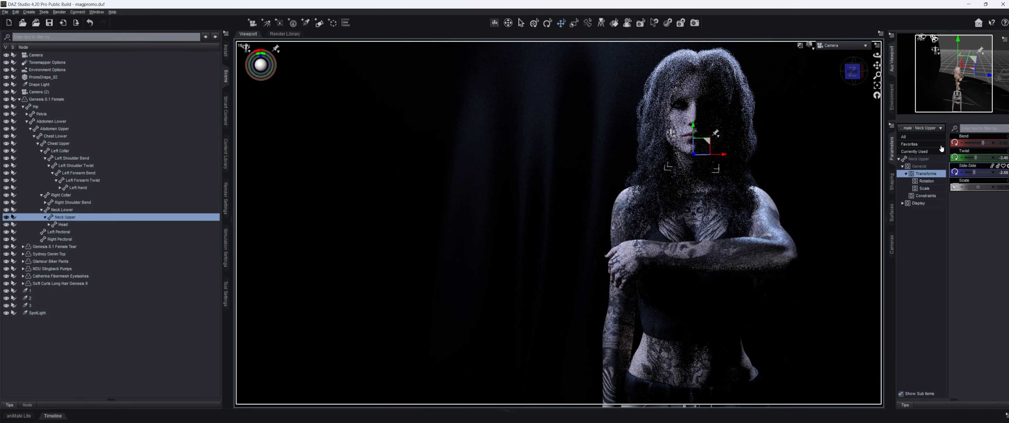
drag(982, 143, 984, 144)
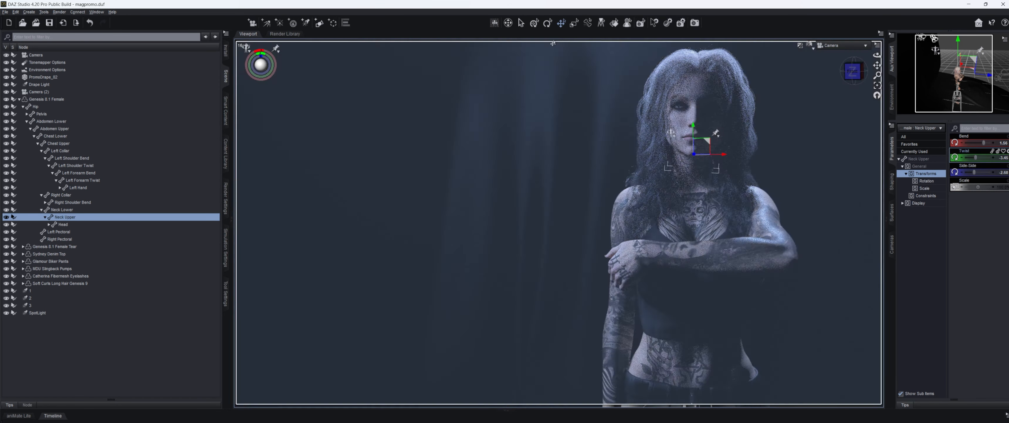
click(521, 24)
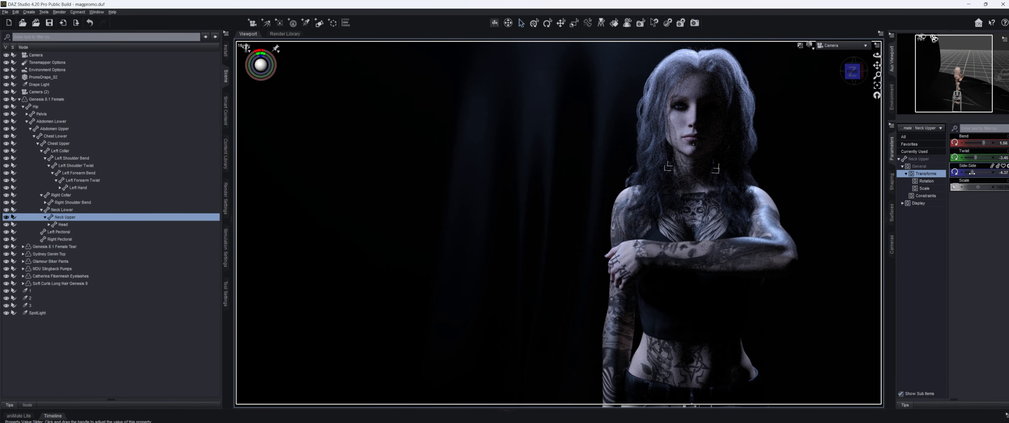
mouse_move(975, 172)
mouse_down()
mouse_move(960, 176)
mouse_move(975, 170)
mouse_up()
click(90, 23)
Step: Tilt the woman's head sideways to -3.10, then select the whole figure
click(698, 118)
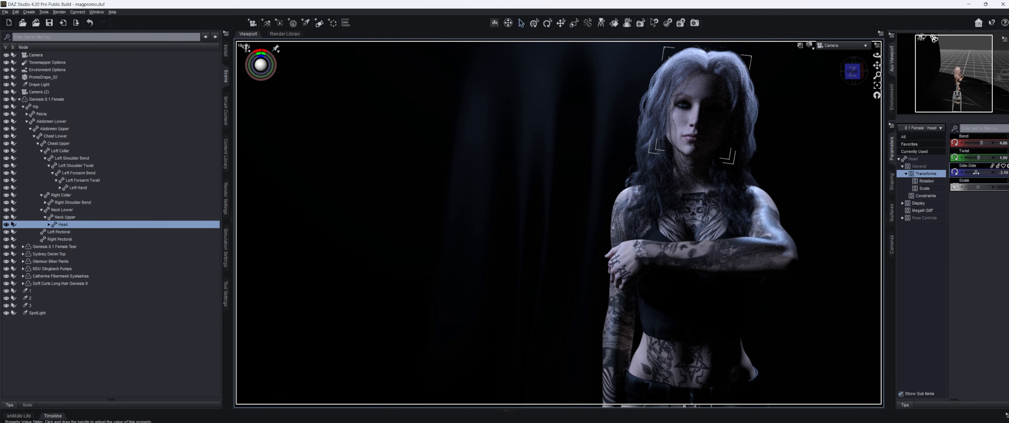
drag(976, 172, 977, 172)
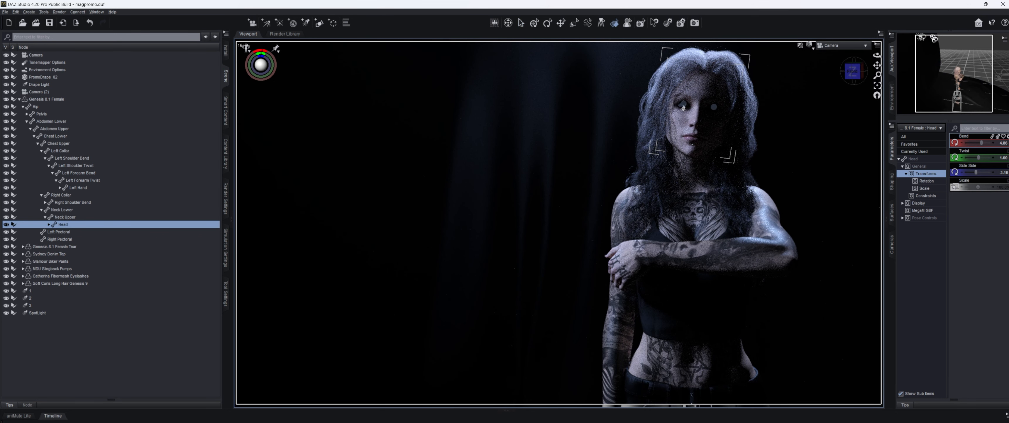
click(683, 107)
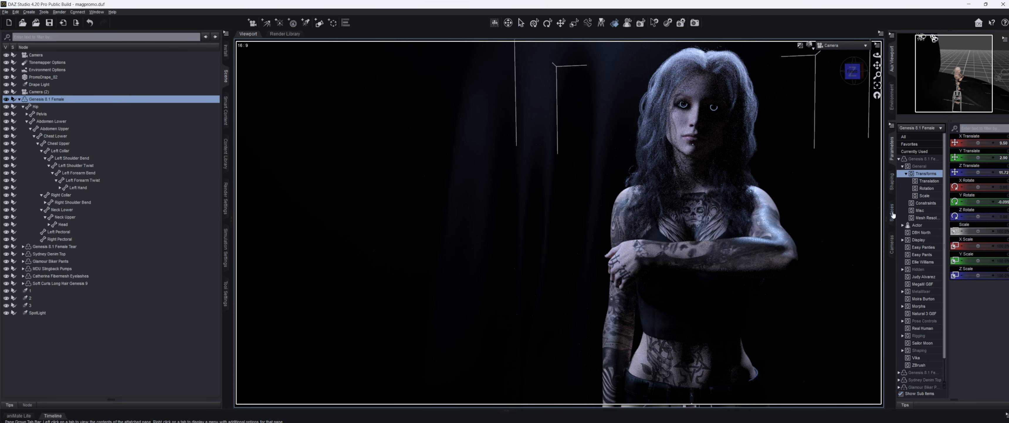
Step: Give the Genesis 8.1 Female surface a 0.20 Top Coat Weight and 0.58 Reflectivity, then deselect
click(892, 213)
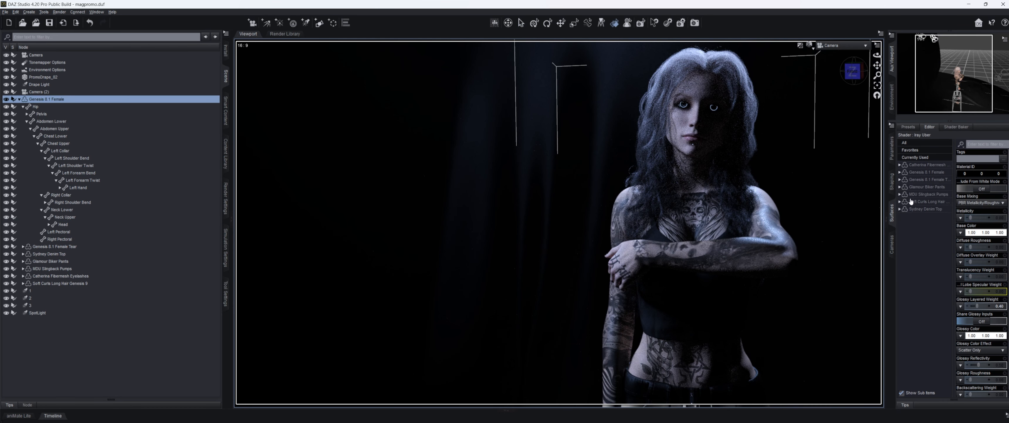
scroll(984, 235, down, 5)
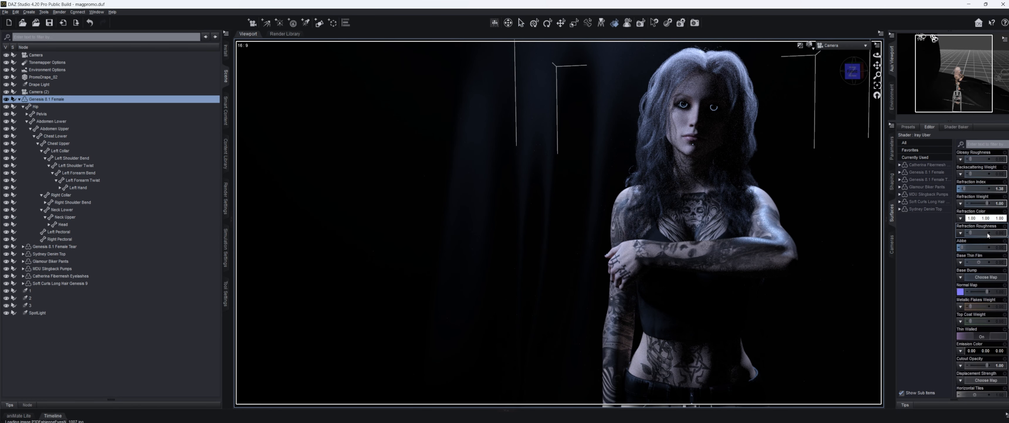
scroll(986, 232, down, 10)
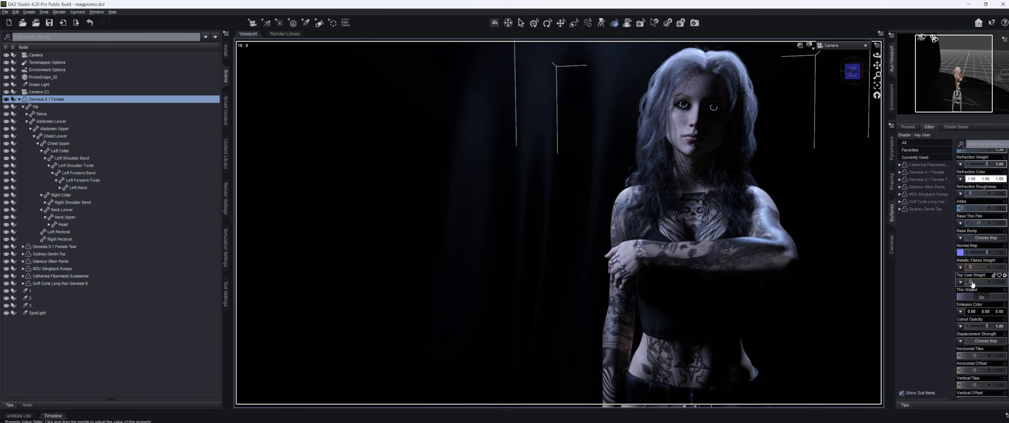
drag(973, 283, 974, 282)
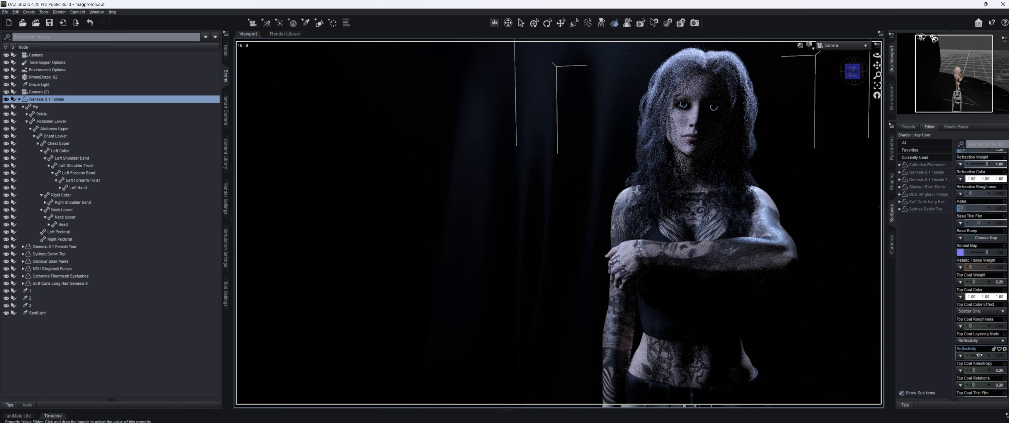
drag(979, 355, 983, 355)
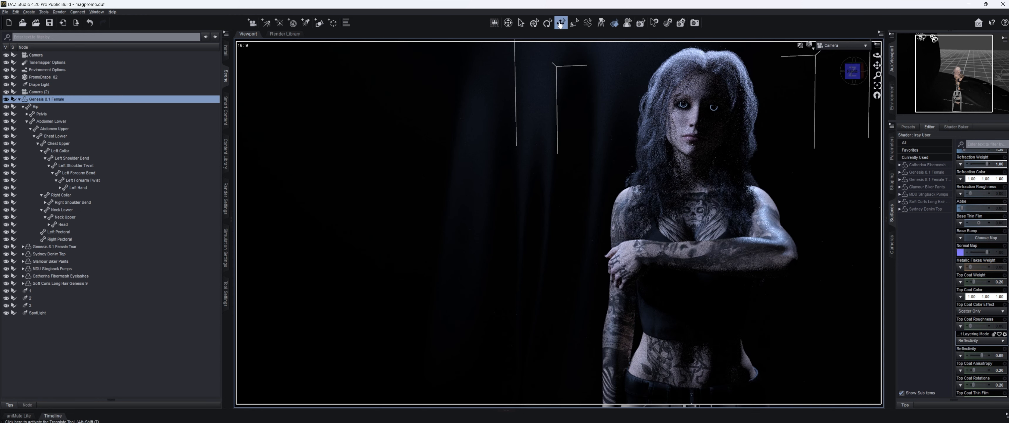
click(561, 23)
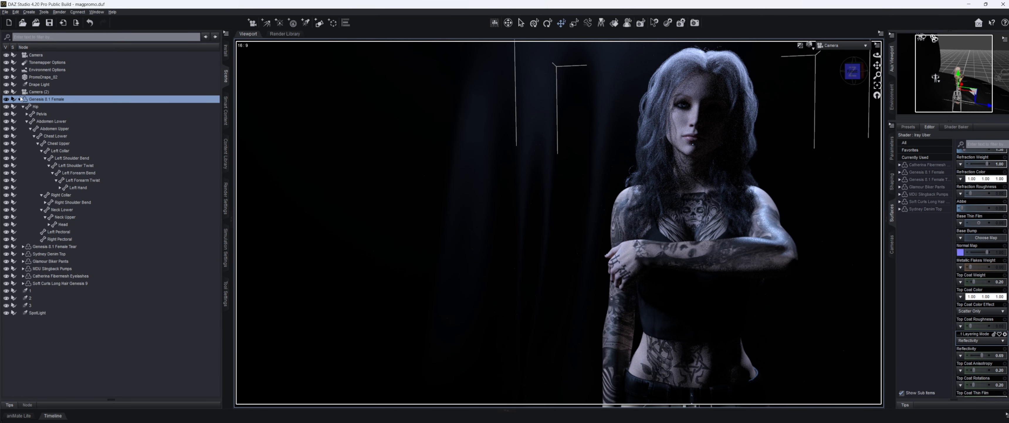
click(19, 99)
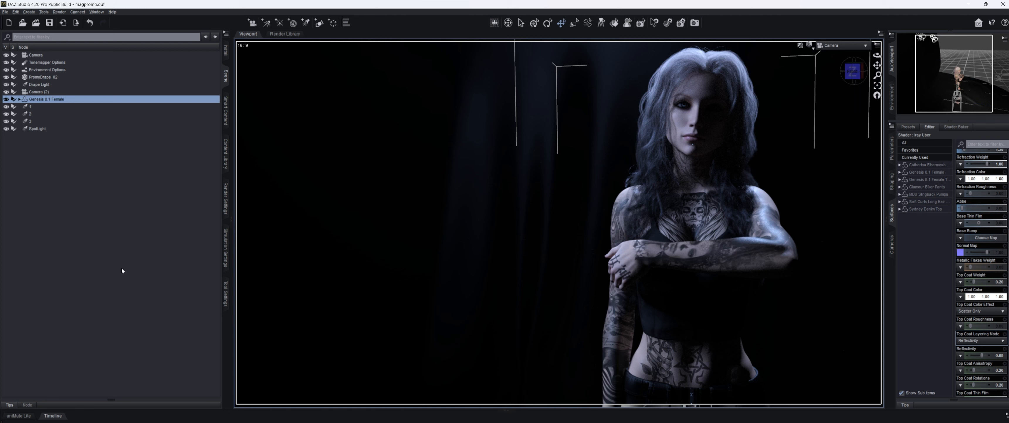
click(122, 270)
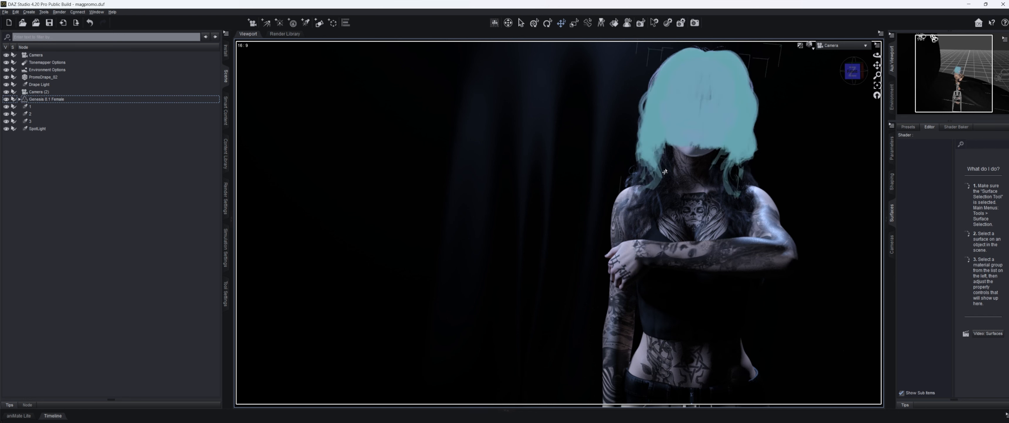
Step: Adjust the head's Bend parameter, trying 3.86 and settling on 5.36
click(703, 164)
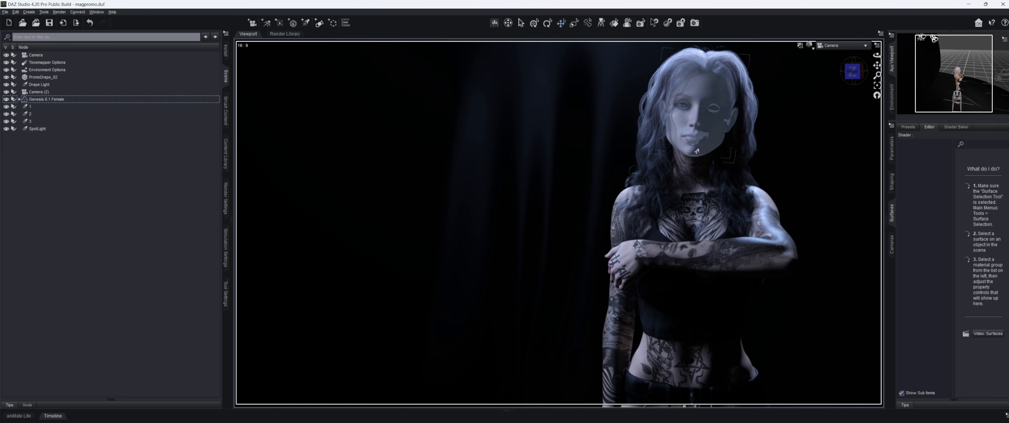
click(893, 156)
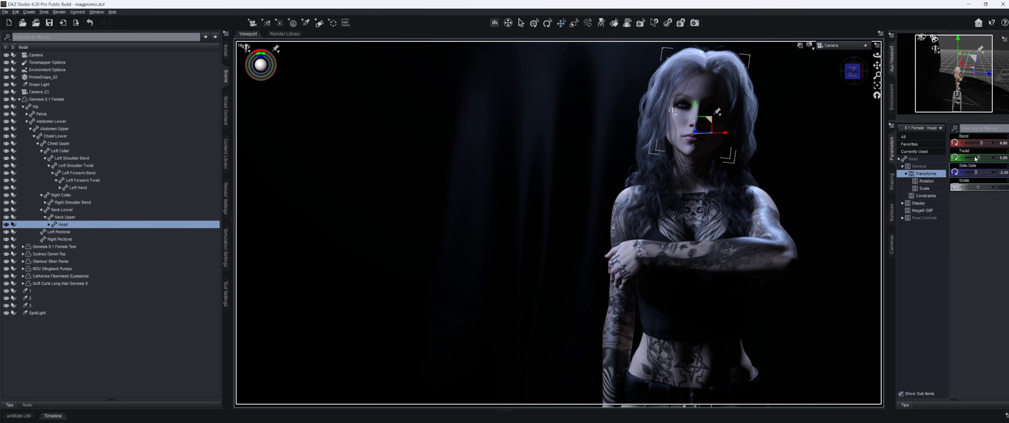
click(963, 143)
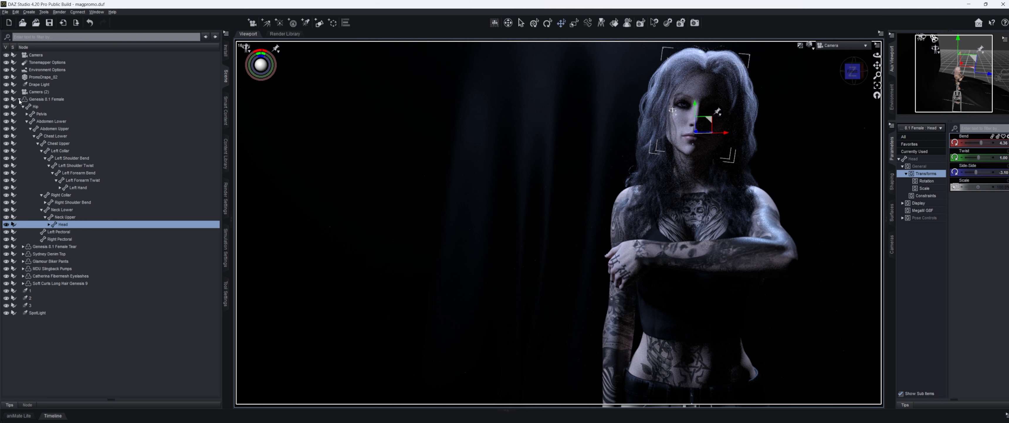
click(19, 99)
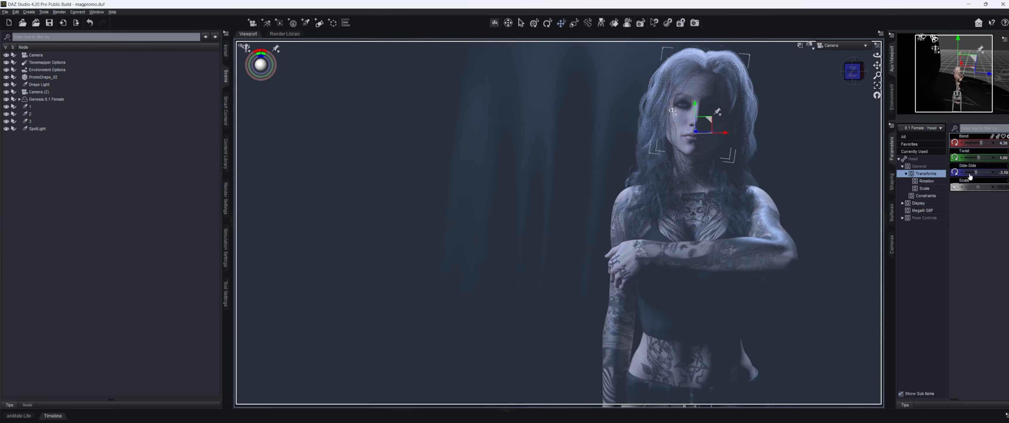
click(963, 143)
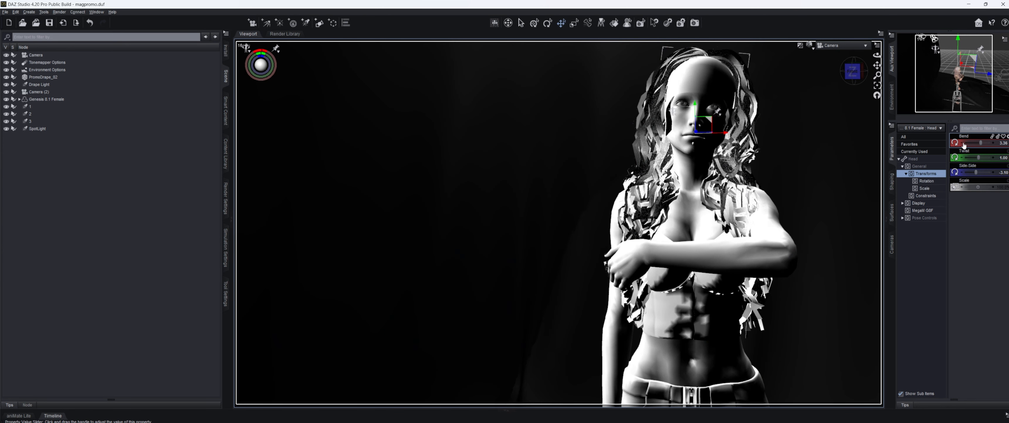
click(996, 146)
click(997, 146)
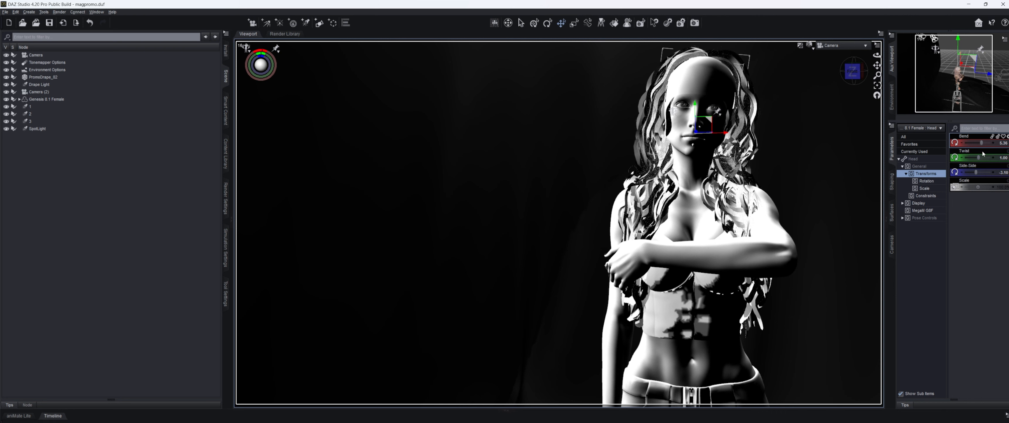
Step: Set the head Twist to 0.50, then undo it to compare in the Iray preview
click(962, 158)
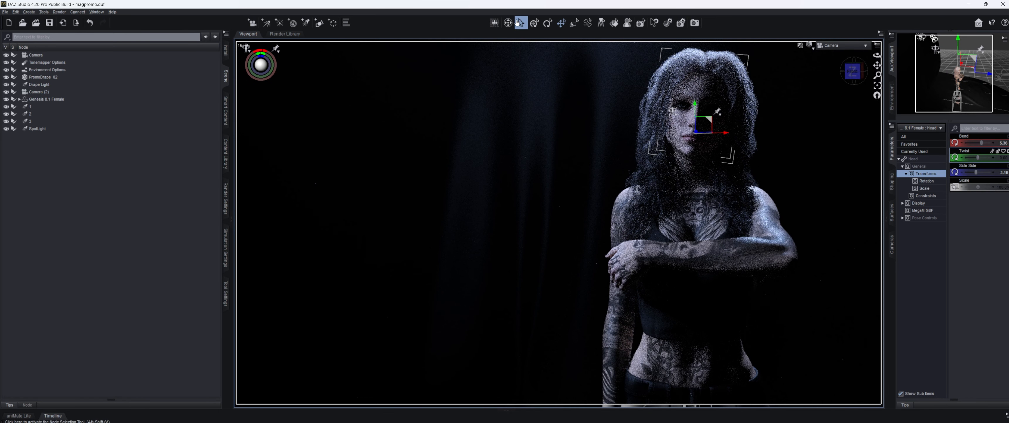
click(519, 22)
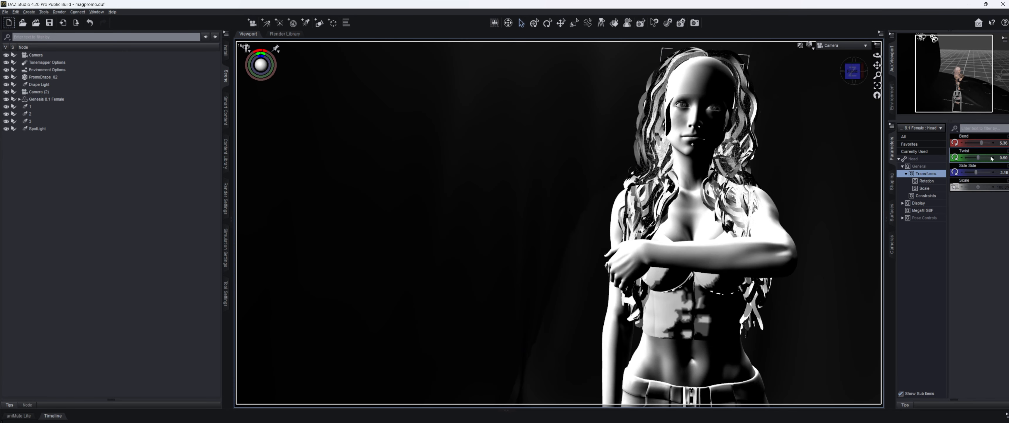
click(993, 158)
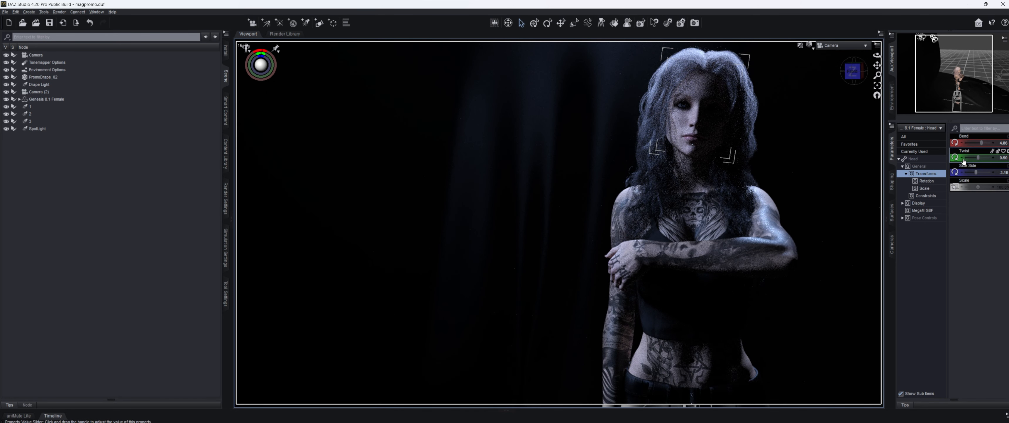
click(964, 159)
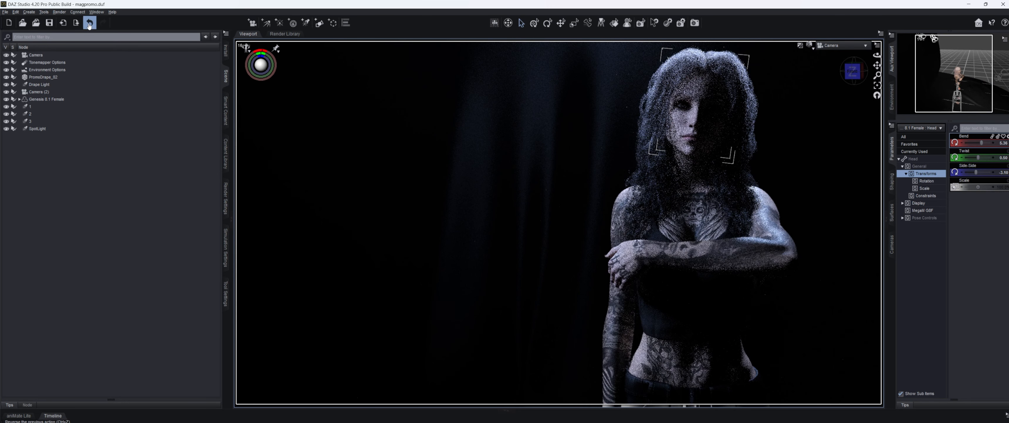
click(89, 23)
Step: Redo the head pose, inspect the lips and face surface materials, and show the morph parameters
click(89, 24)
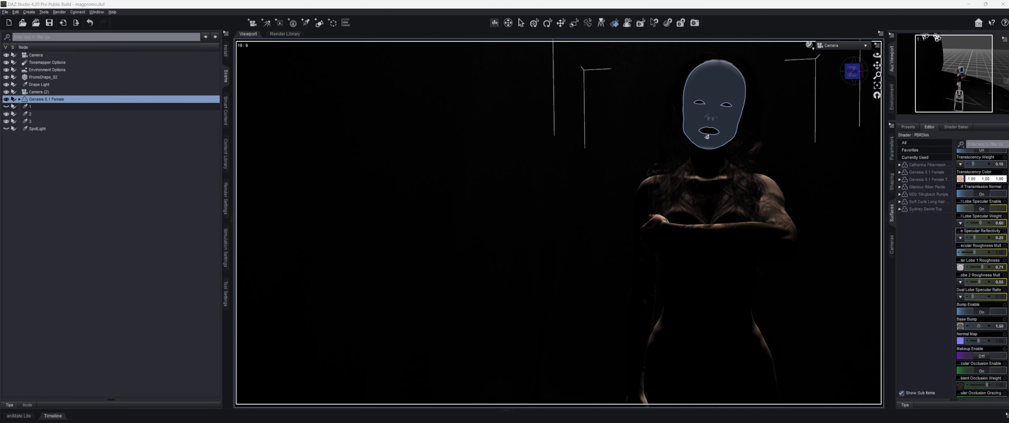
click(710, 133)
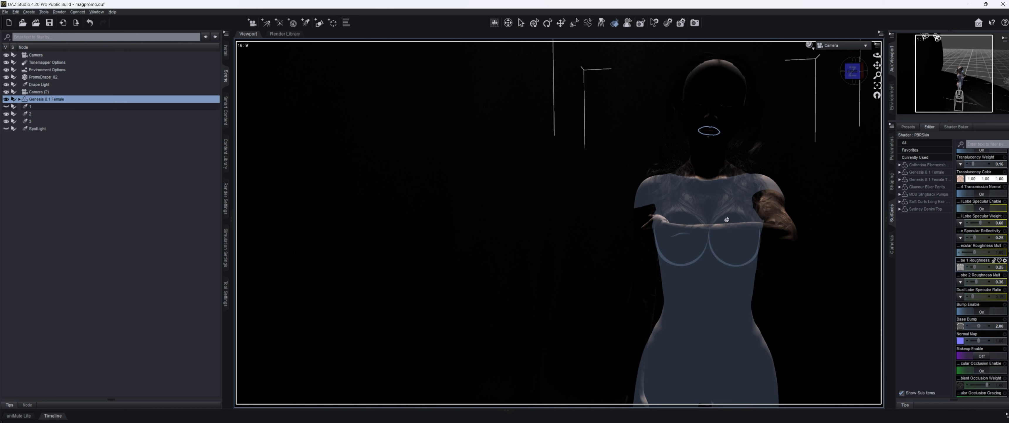
click(715, 106)
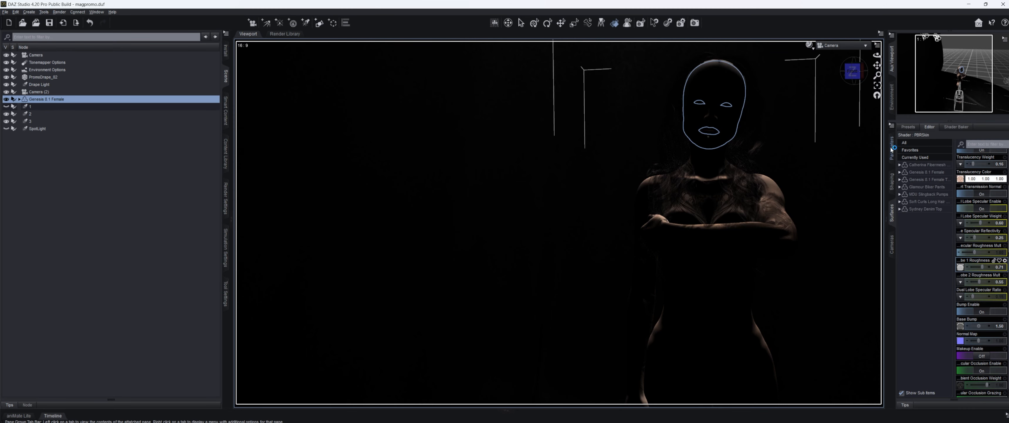
click(893, 148)
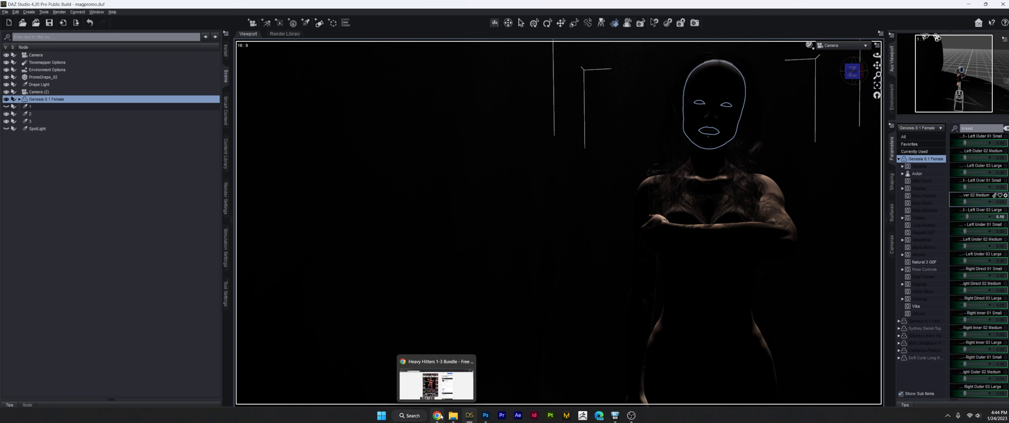
click(440, 415)
scroll(412, 158, up, 2)
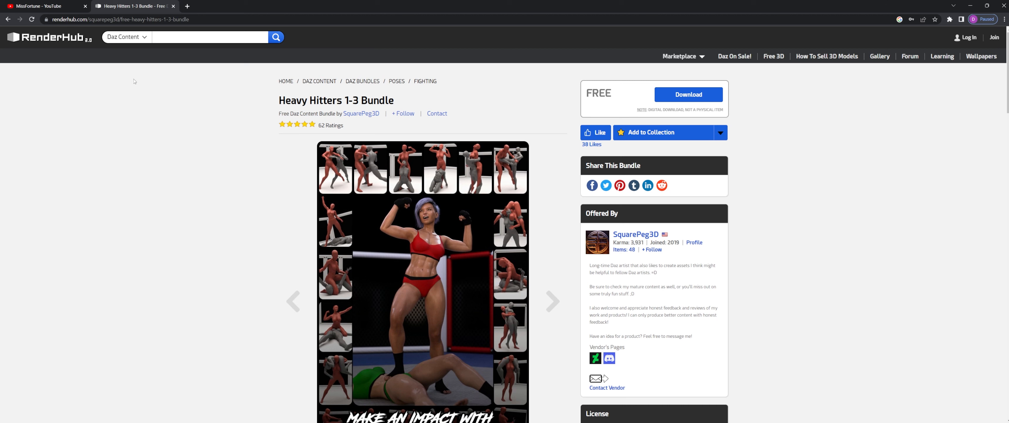
mouse_move(469, 415)
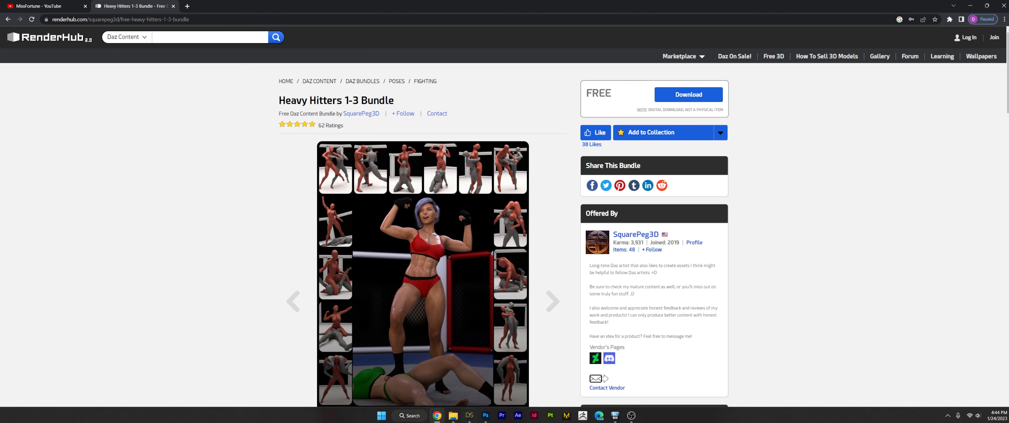
click(470, 415)
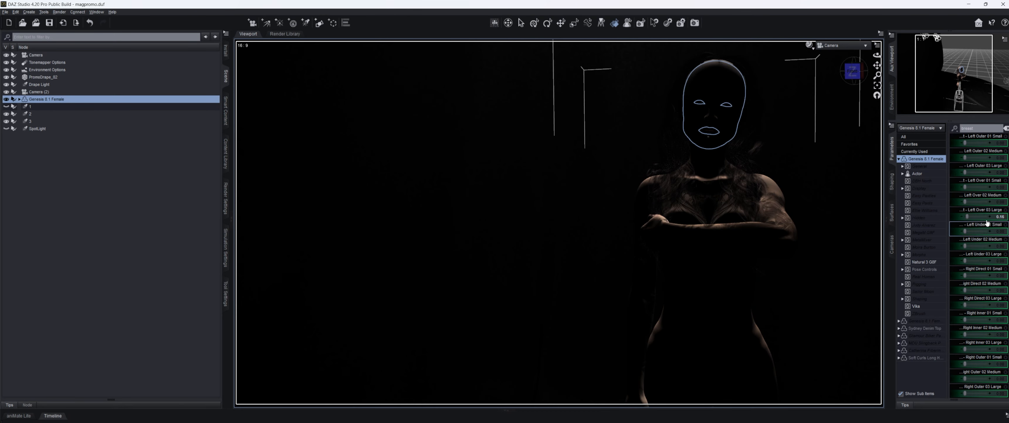
scroll(979, 240, down, 2)
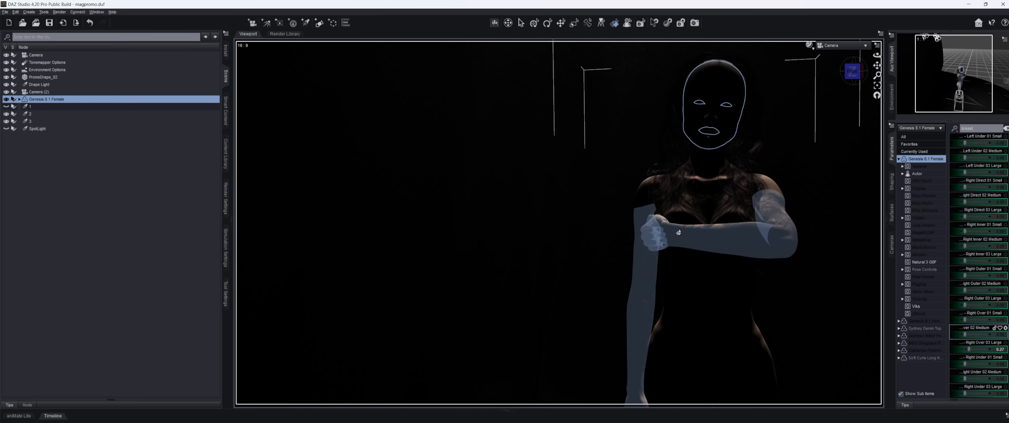
scroll(977, 269, up, 6)
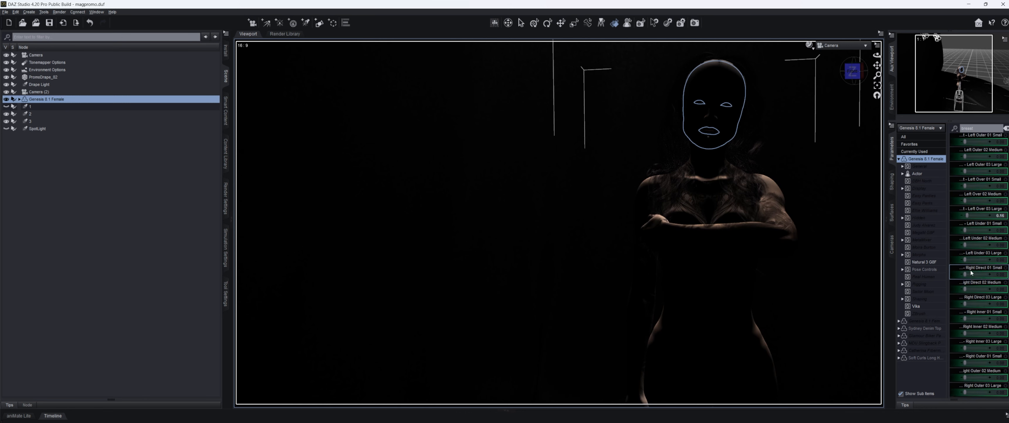
scroll(972, 269, down, 3)
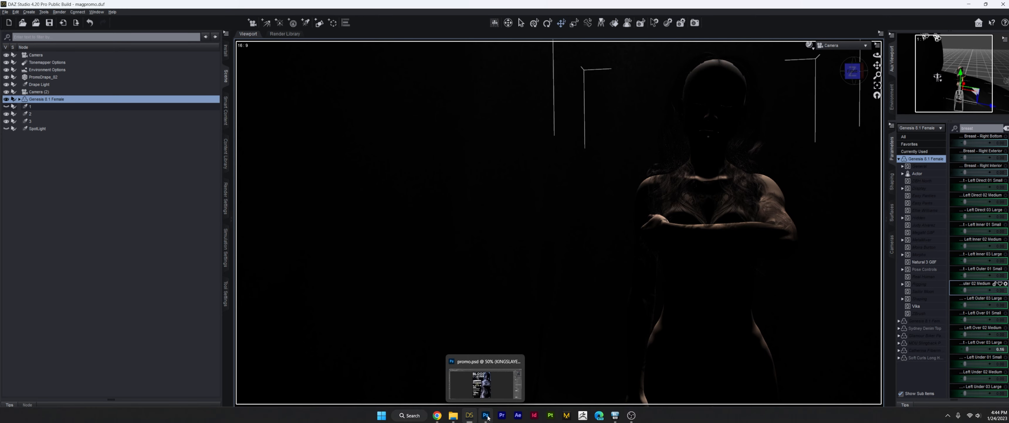
Step: Toggle promo.psd's Layer 1 hair overlay to compare the title, then bring up Untitled-1
click(486, 415)
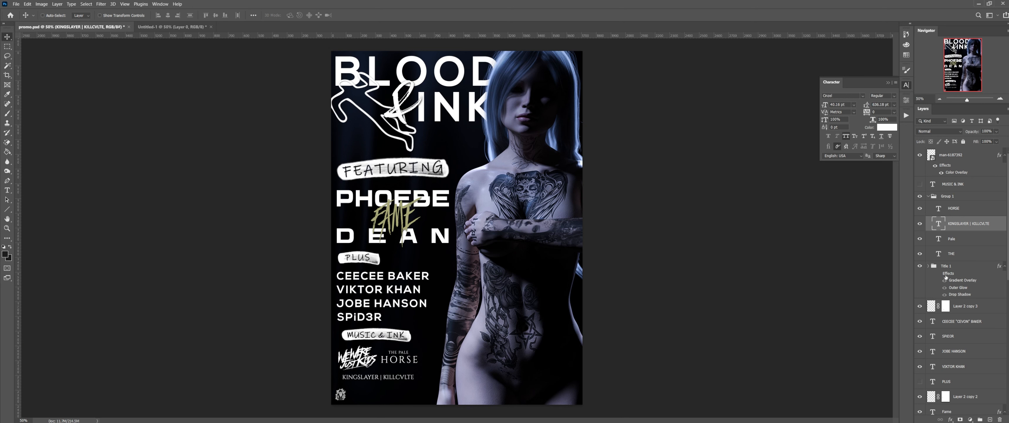
scroll(946, 276, down, 4)
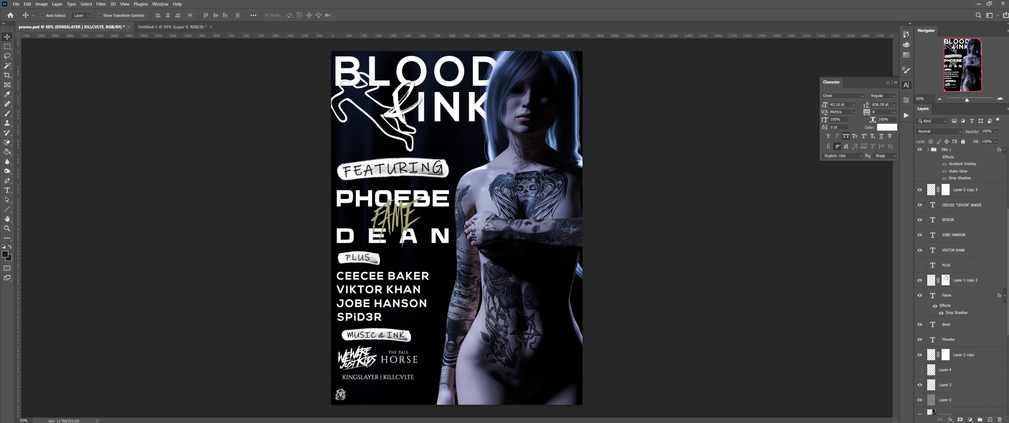
scroll(946, 277, down, 2)
scroll(947, 277, up, 2)
scroll(948, 270, down, 5)
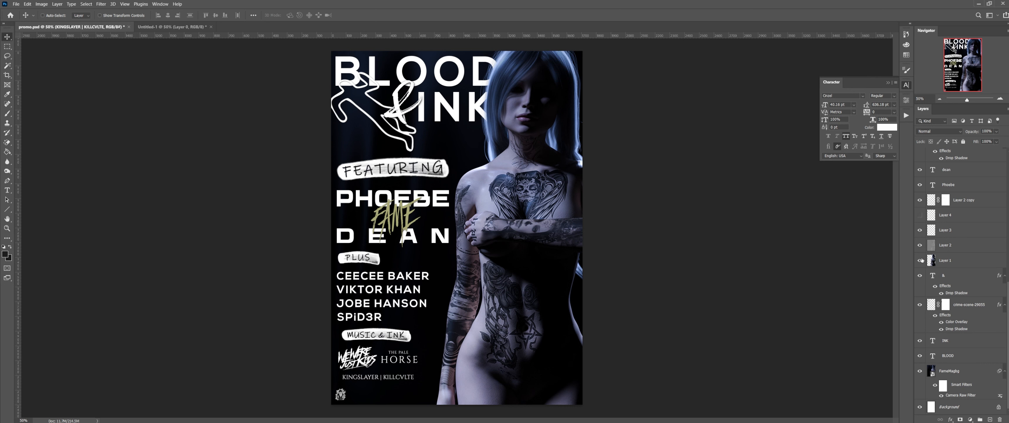
click(920, 260)
click(920, 260)
click(921, 260)
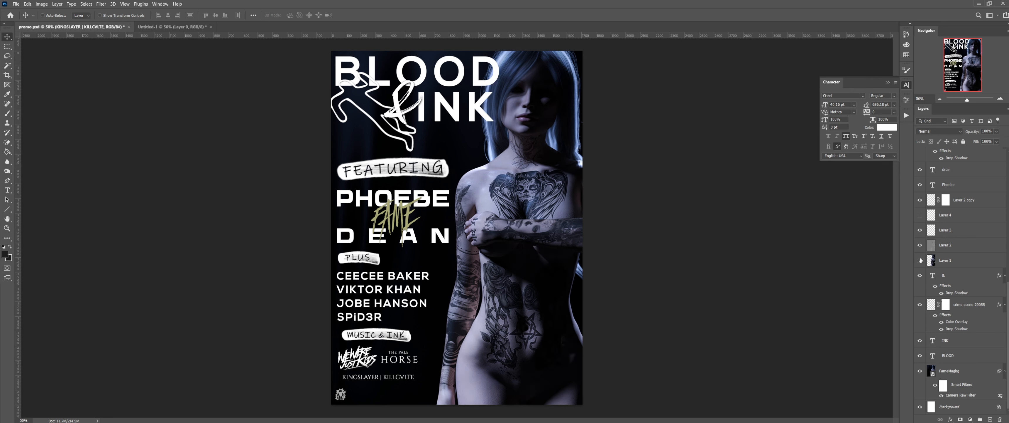
click(920, 260)
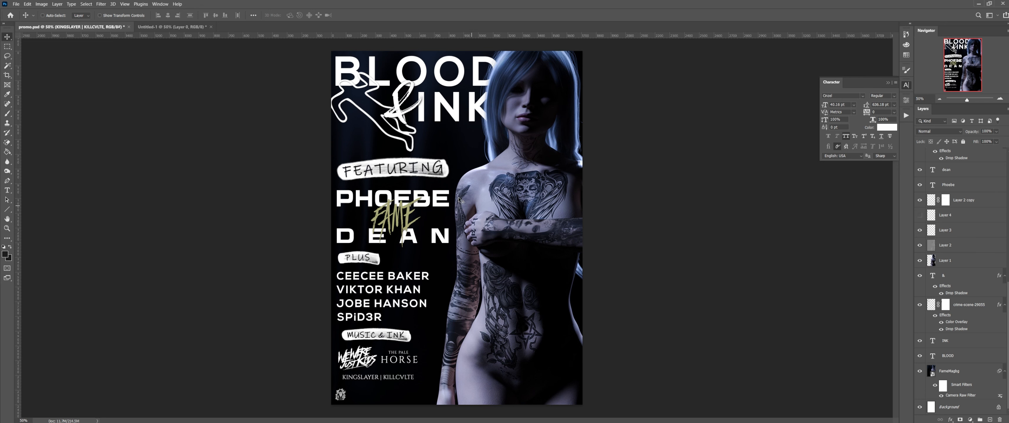
click(195, 30)
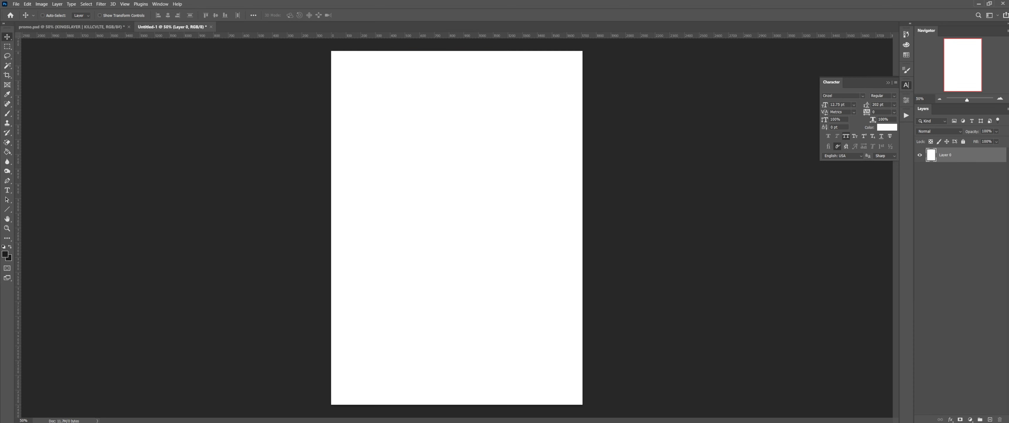
Step: Place the woman render into Untitled-1, enlarge it to page height, and check Image Size
drag(0, 188, 403, 224)
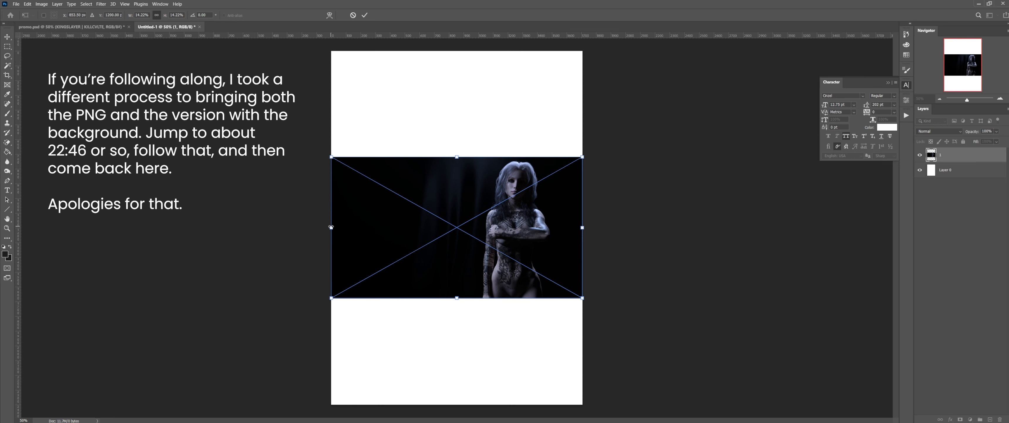
drag(331, 227, 2, 154)
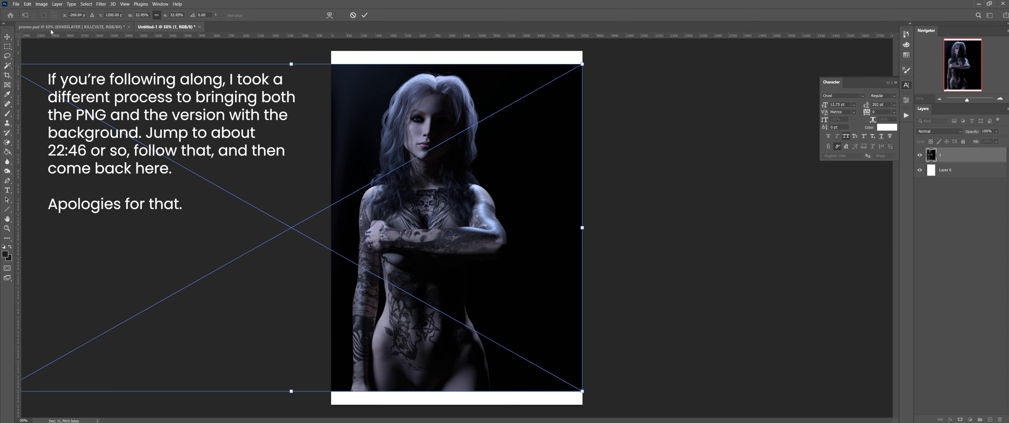
key(Return)
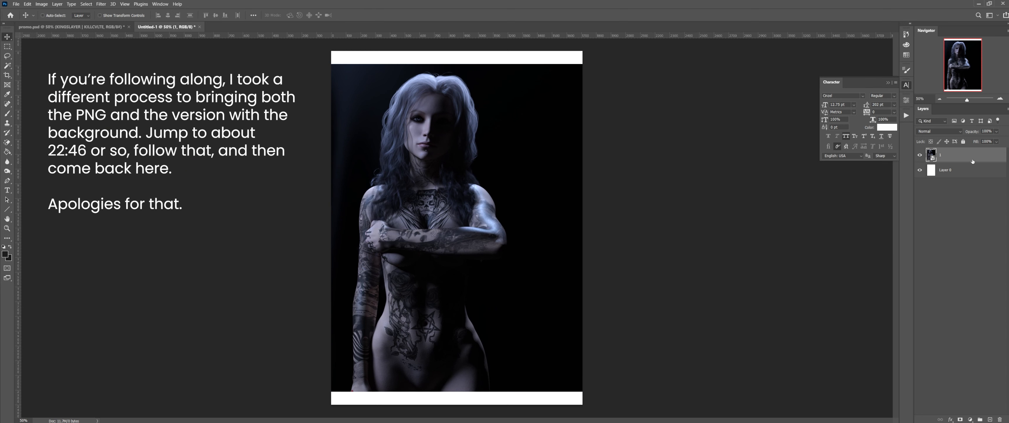
click(42, 4)
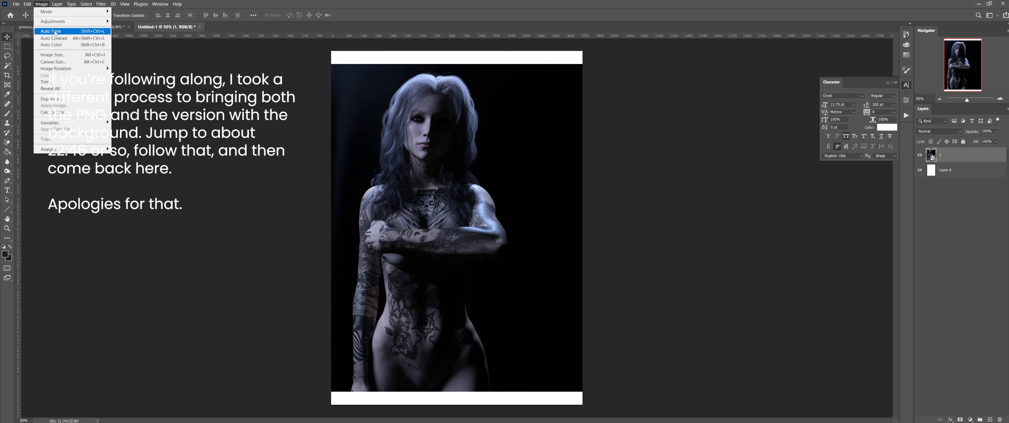
click(53, 55)
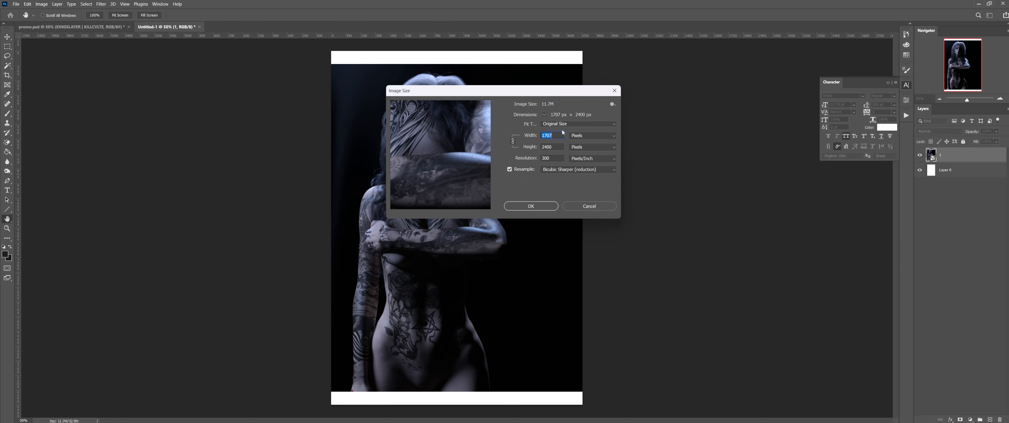
click(605, 208)
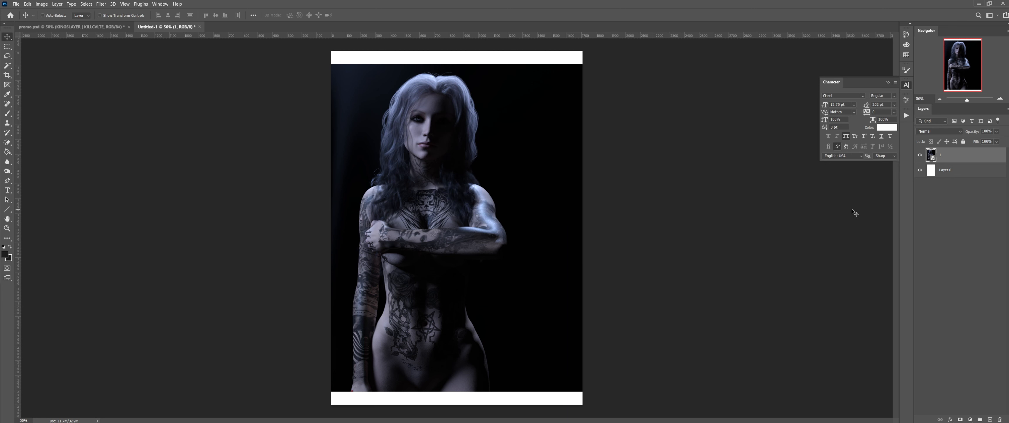
Step: Refine the render's scale and position with Free Transform so it fills the canvas
key(ctrl+t)
drag(582, 228, 706, 229)
drag(629, 234, 629, 227)
drag(706, 223, 691, 222)
key(Return)
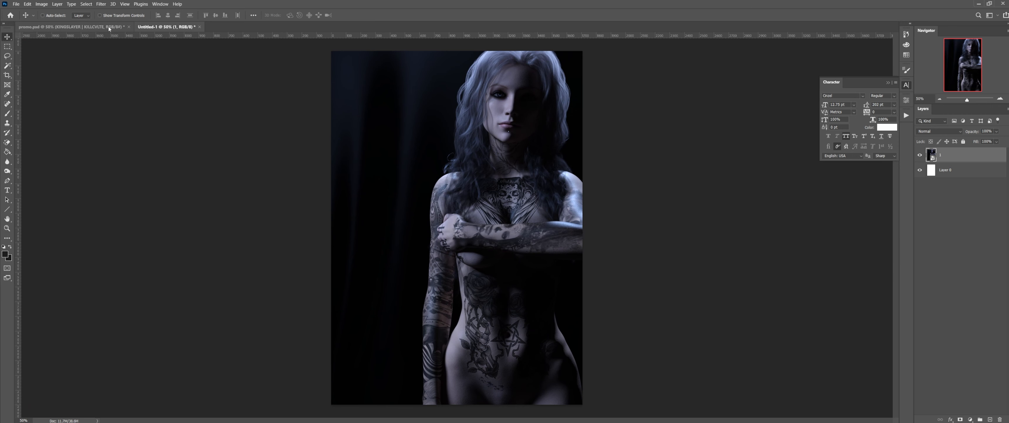
Step: Compare with promo.psd, nudge the Untitled-1 render slightly right, then return to promo.psd
click(108, 26)
click(159, 27)
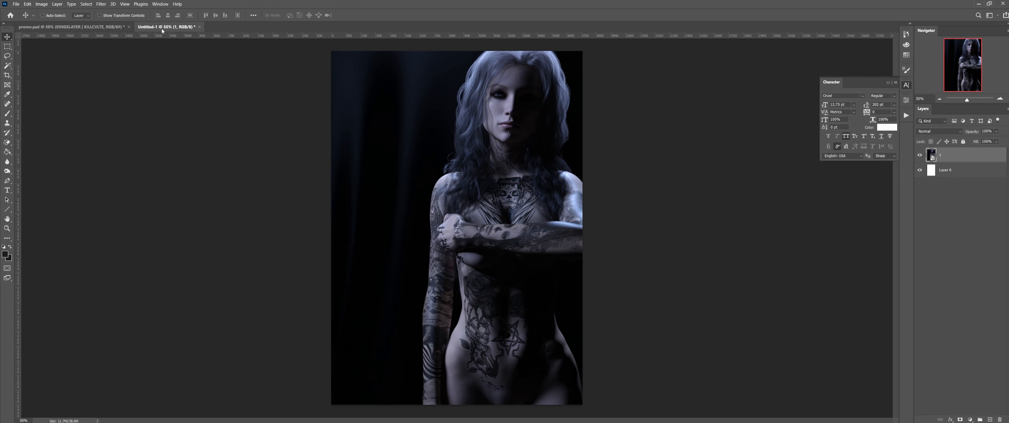
click(101, 29)
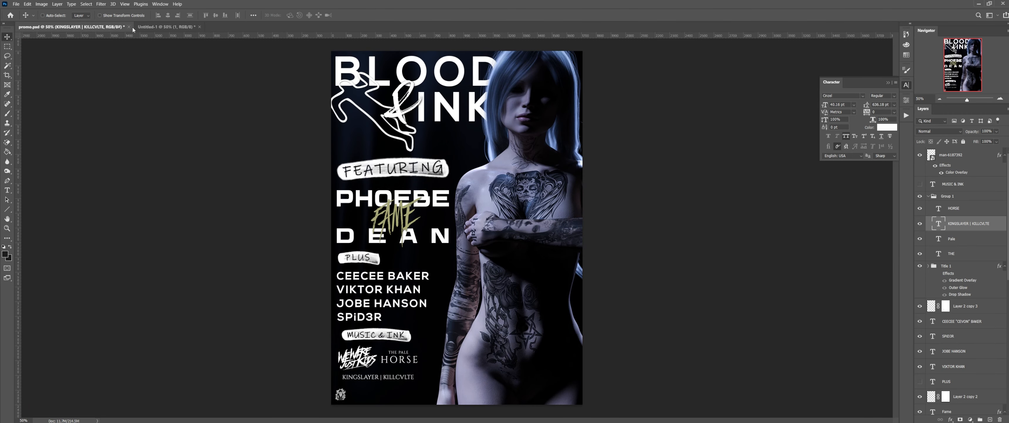
click(154, 27)
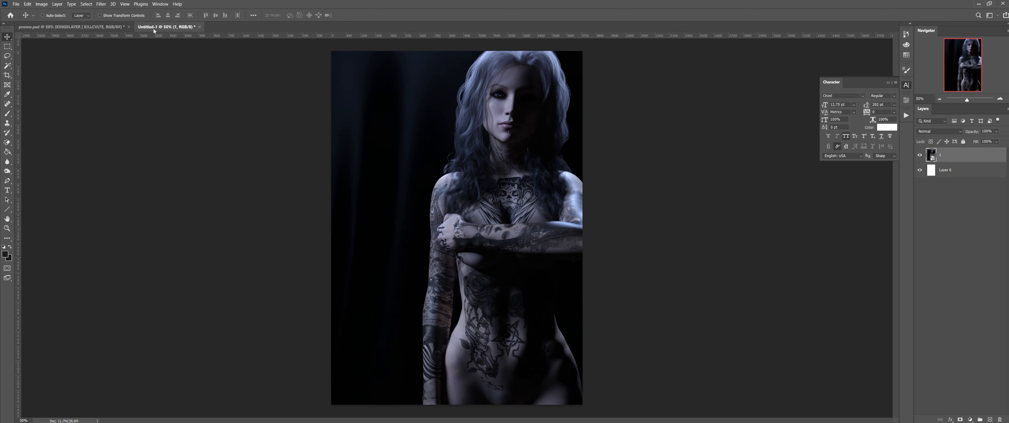
drag(485, 237, 490, 236)
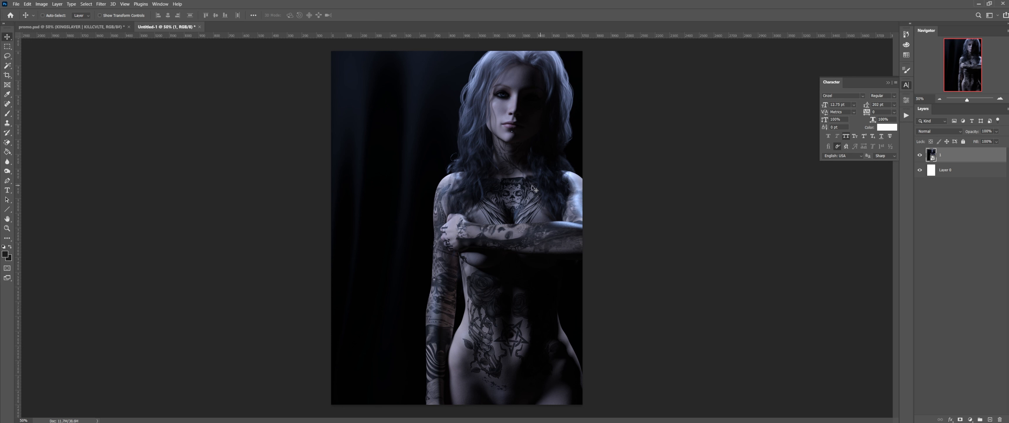
drag(504, 205, 509, 209)
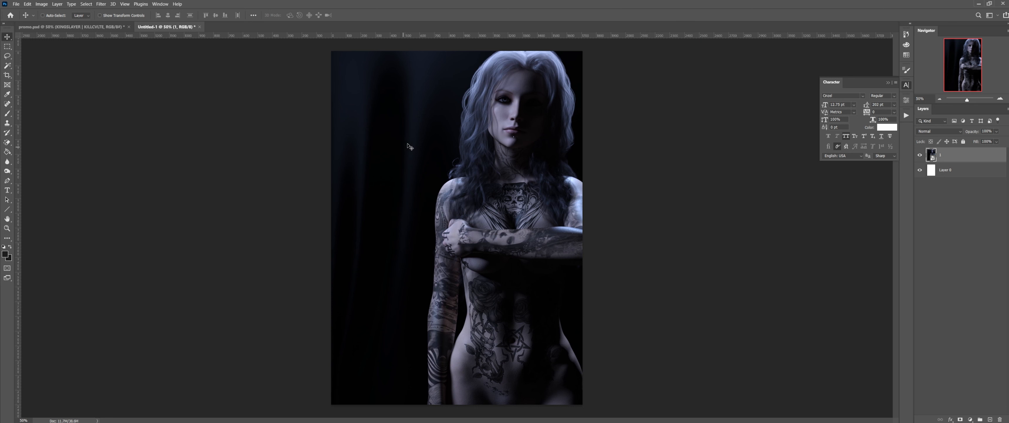
click(41, 28)
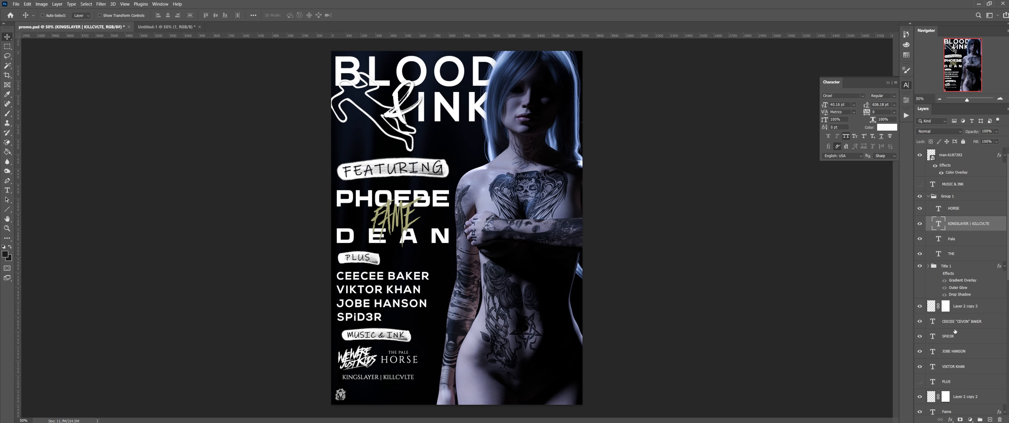
scroll(953, 348, down, 10)
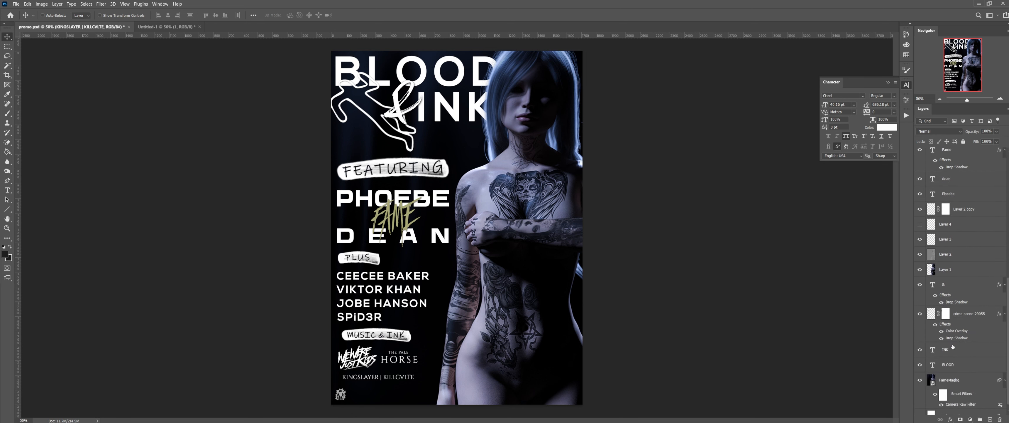
click(952, 355)
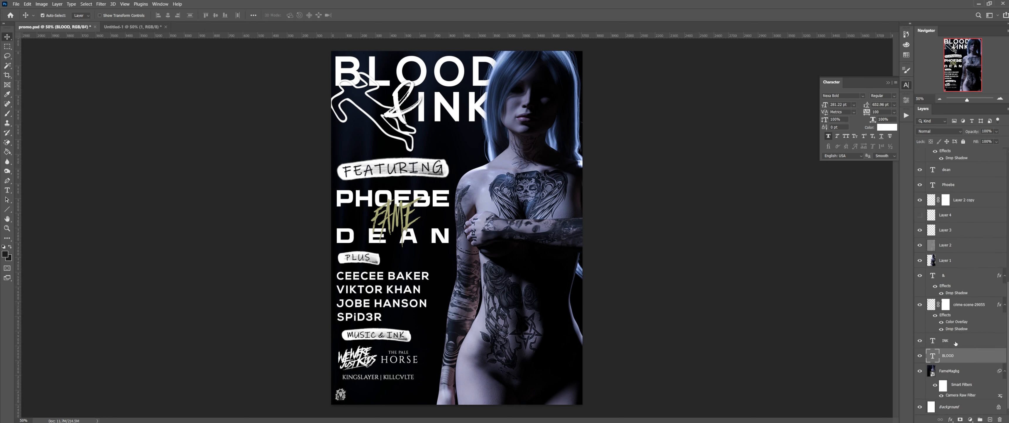
shift+click(956, 341)
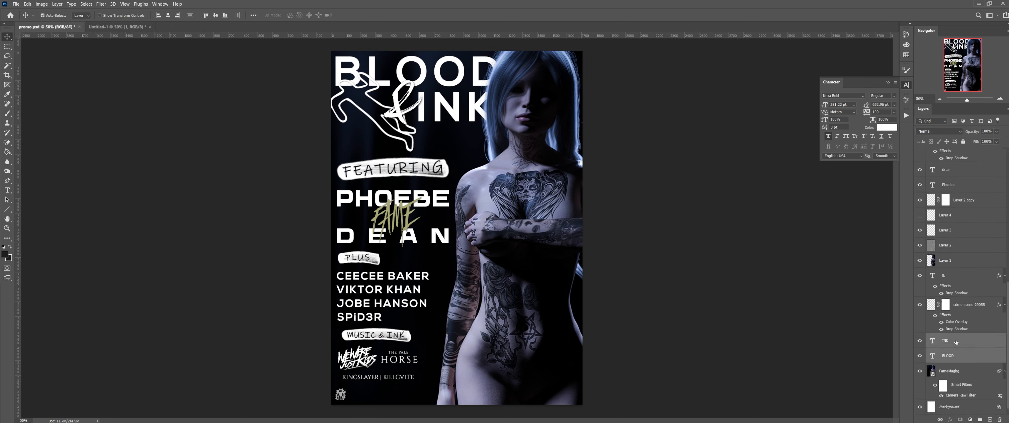
ctrl+click(959, 275)
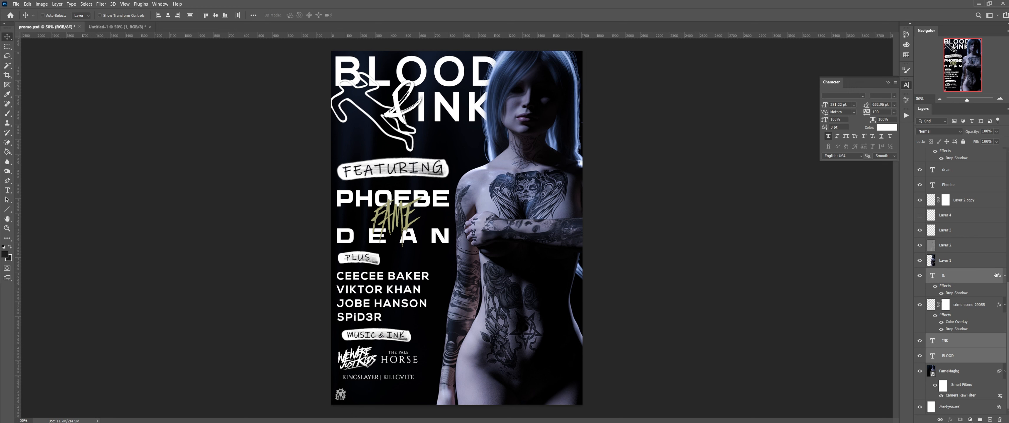
ctrl+click(978, 307)
click(920, 306)
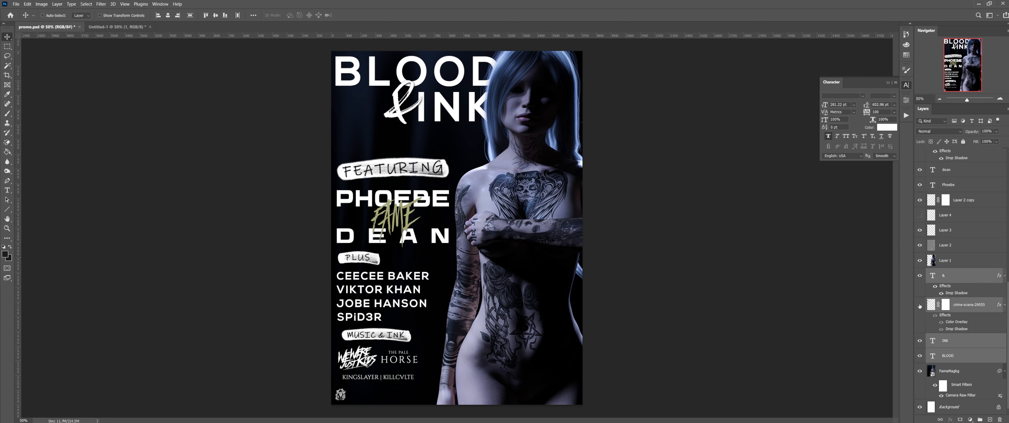
click(920, 305)
click(920, 305)
click(920, 305)
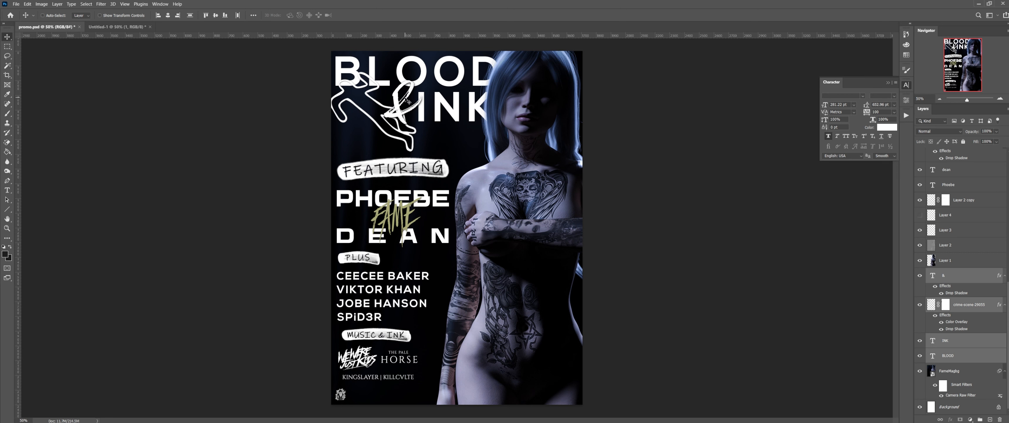
mouse_move(399, 99)
mouse_down()
mouse_move(241, 68)
mouse_move(118, 27)
mouse_move(235, 80)
mouse_move(390, 115)
mouse_move(403, 131)
mouse_move(429, 135)
mouse_move(428, 111)
mouse_up()
key(ctrl+z)
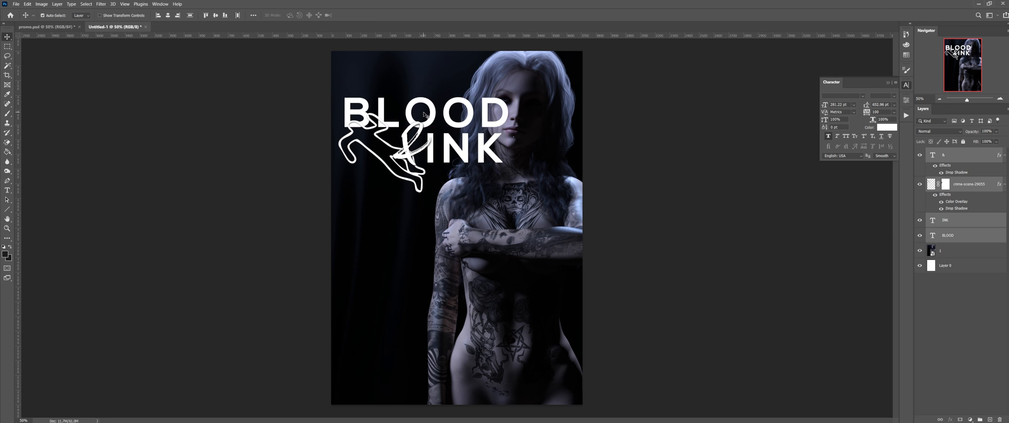
key(ctrl+z)
click(33, 27)
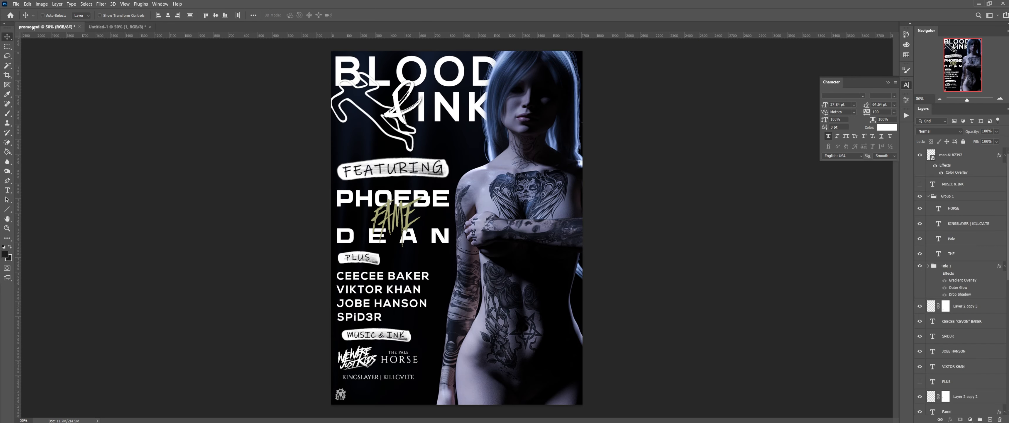
click(27, 3)
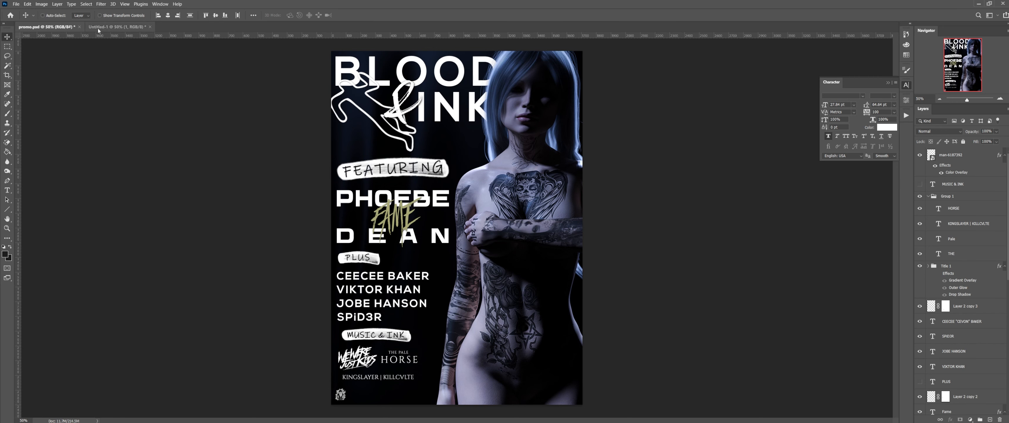
Step: Paste the BLOOD & INK title layers in place into Untitled-1 and shift layer 1's render slightly right
click(98, 27)
click(27, 4)
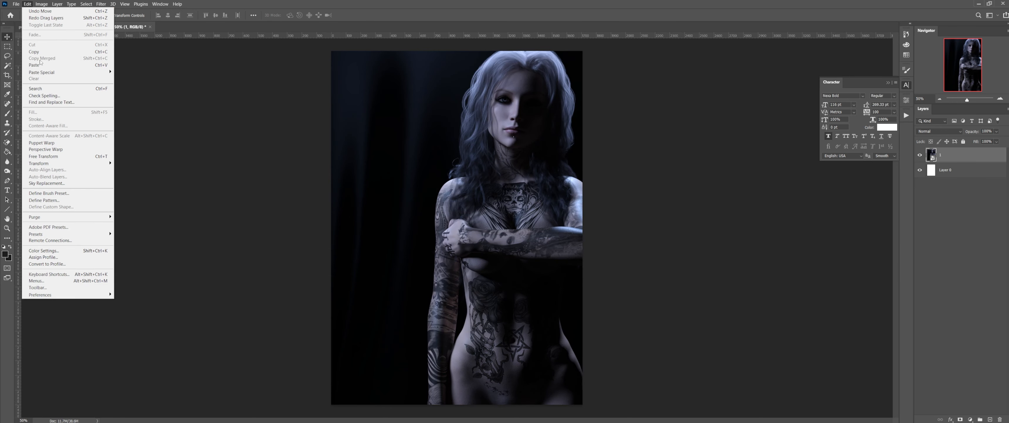
mouse_move(41, 72)
click(137, 78)
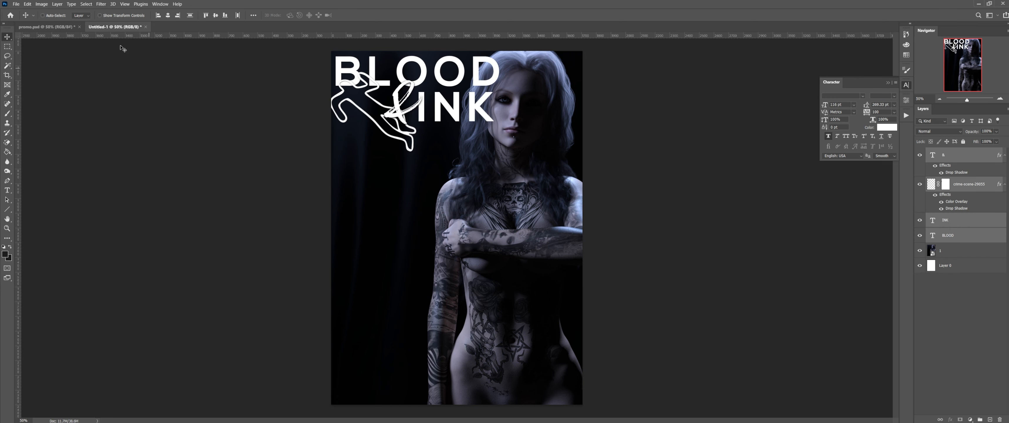
click(46, 28)
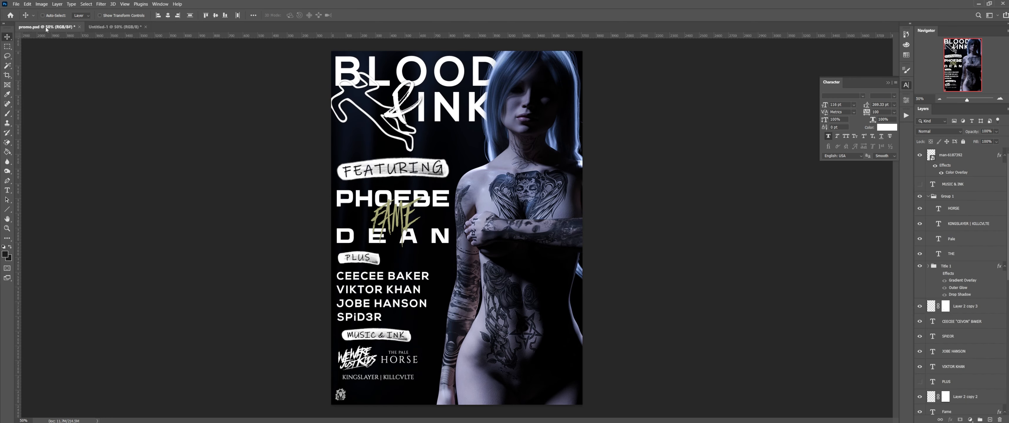
click(102, 31)
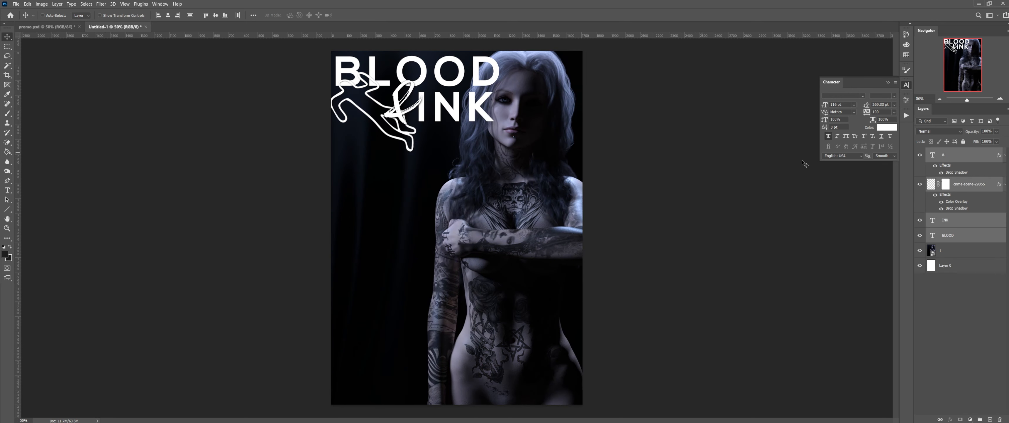
click(962, 252)
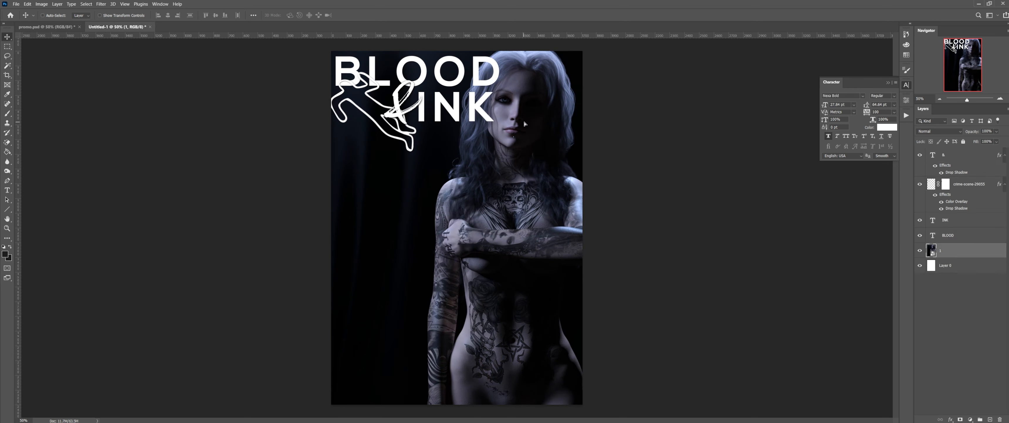
drag(524, 124, 531, 123)
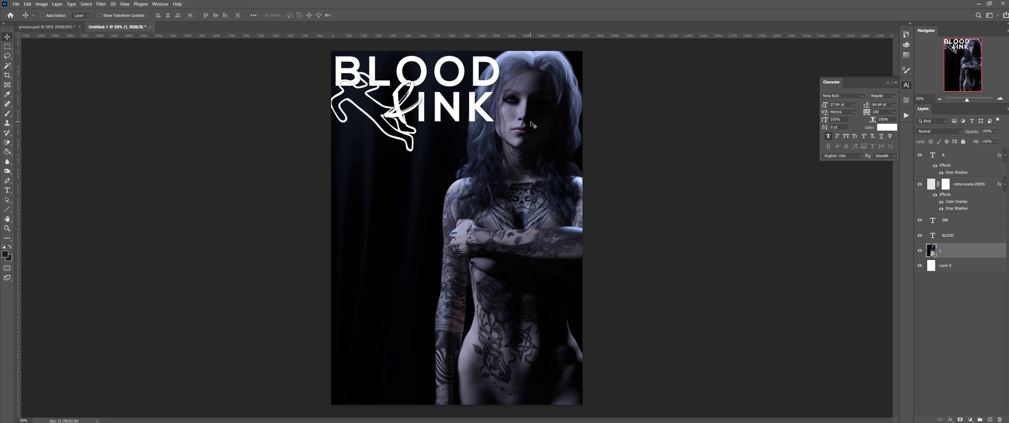
Step: Resize and nudge the layer 1 woman render slightly narrower and to the right
key(ctrl+t)
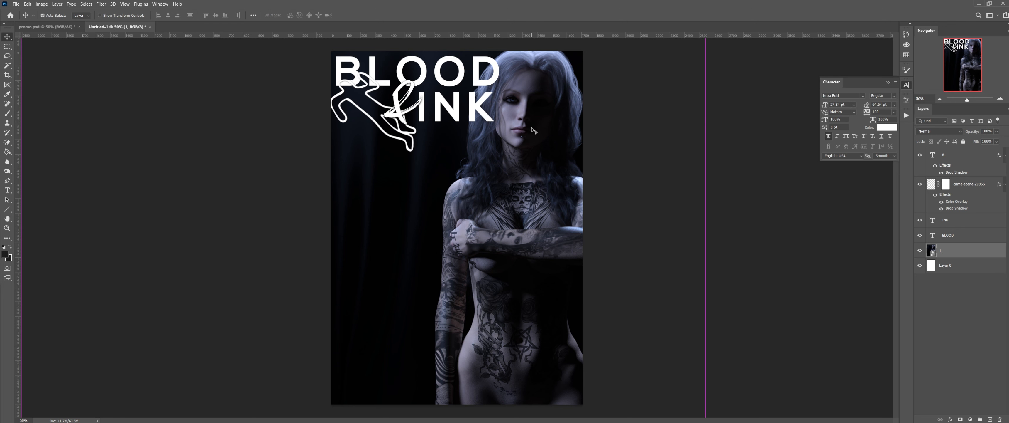
drag(705, 226, 680, 227)
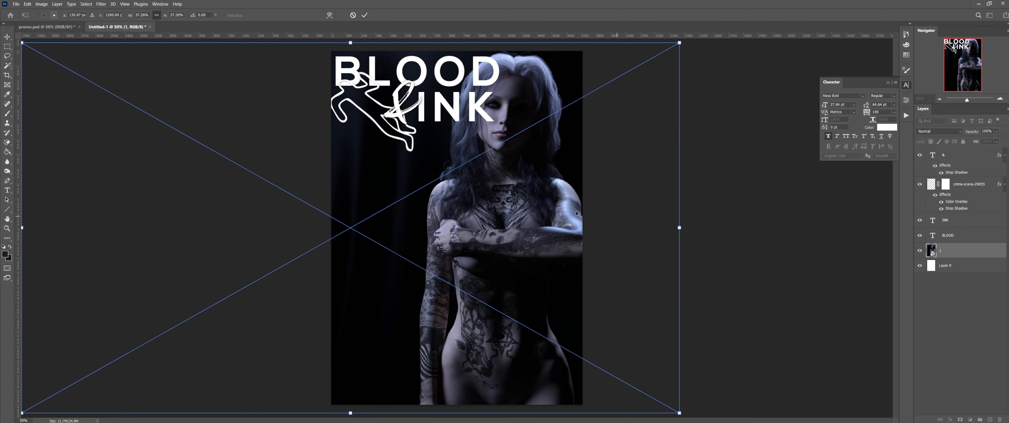
drag(533, 204, 549, 207)
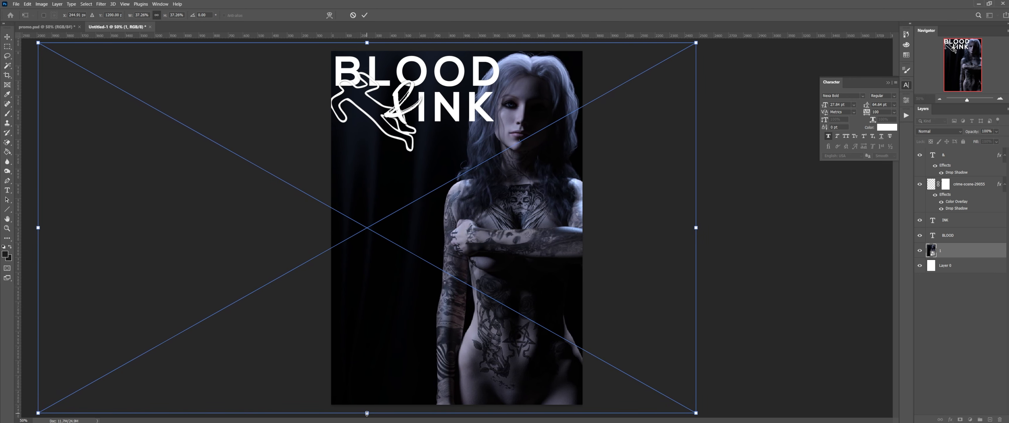
drag(367, 413, 370, 420)
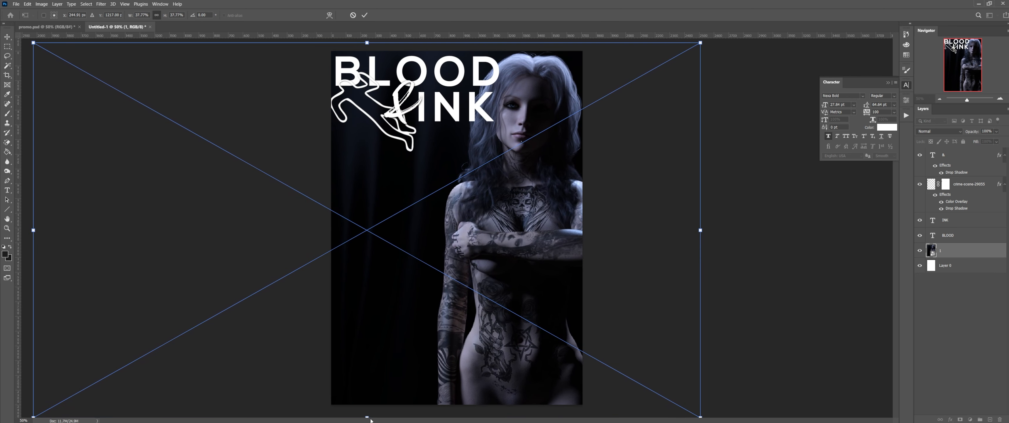
key(Return)
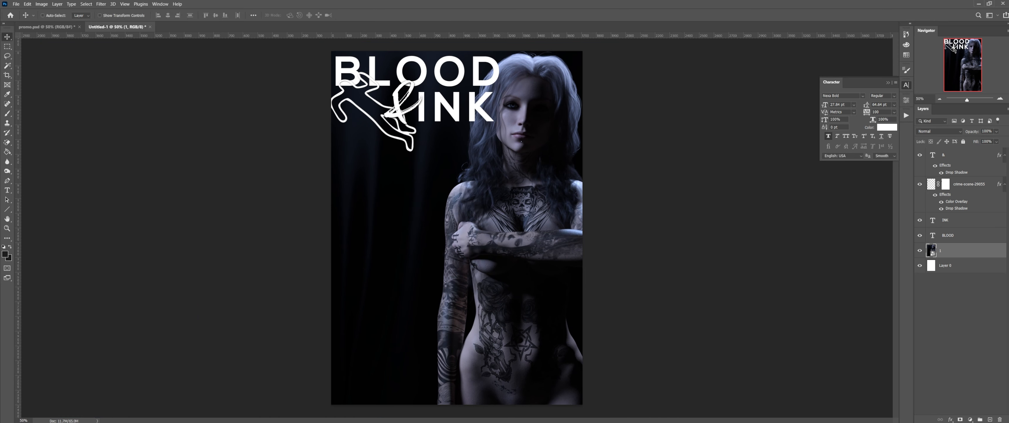
Step: Place a second render on top and scale it to about 37% to fill the page
drag(344, 91, 469, 291)
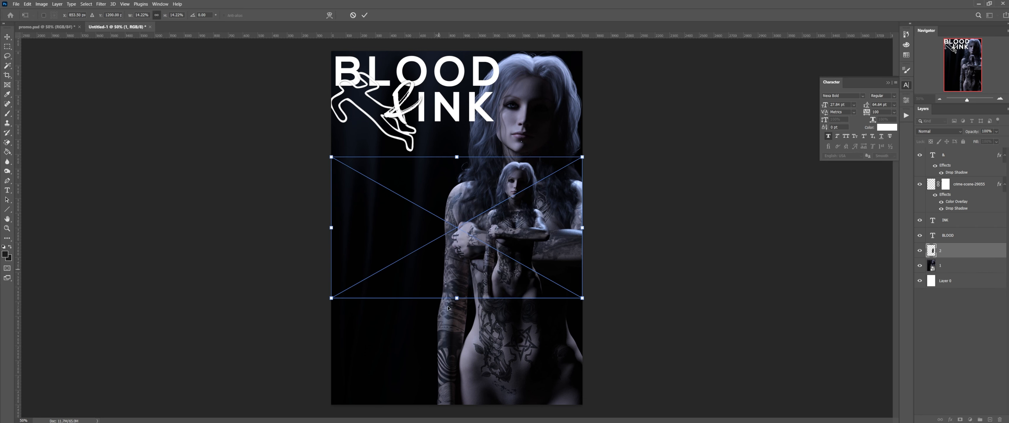
drag(456, 298, 470, 404)
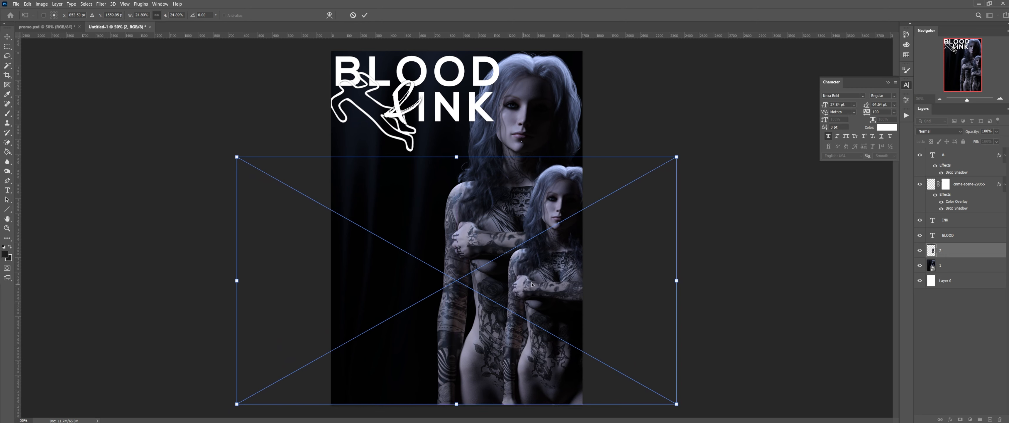
drag(529, 281, 458, 281)
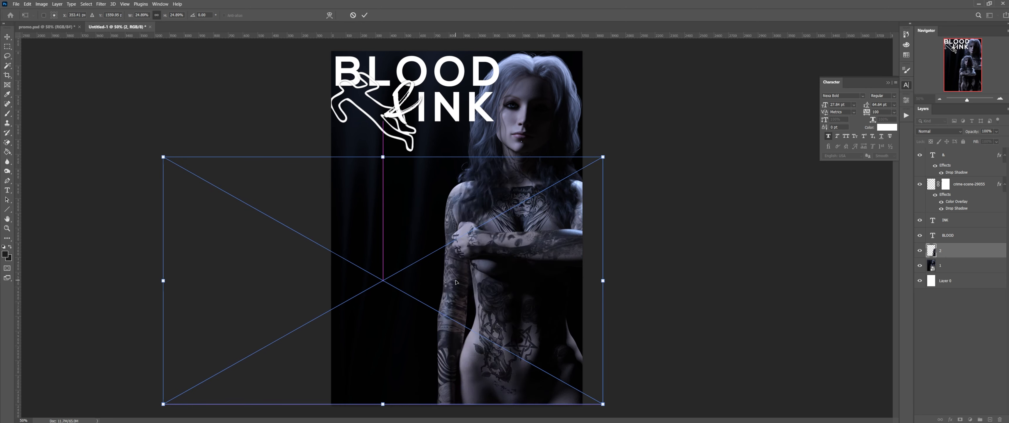
drag(387, 155, 465, 42)
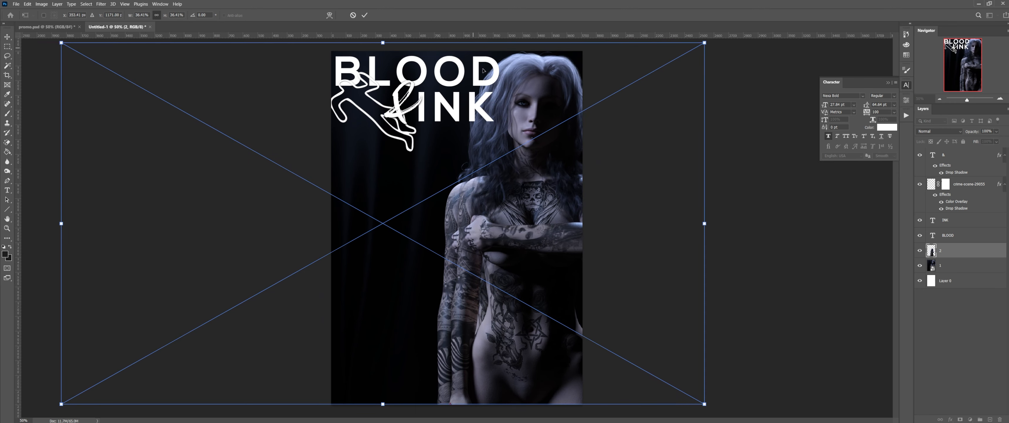
drag(556, 177, 542, 173)
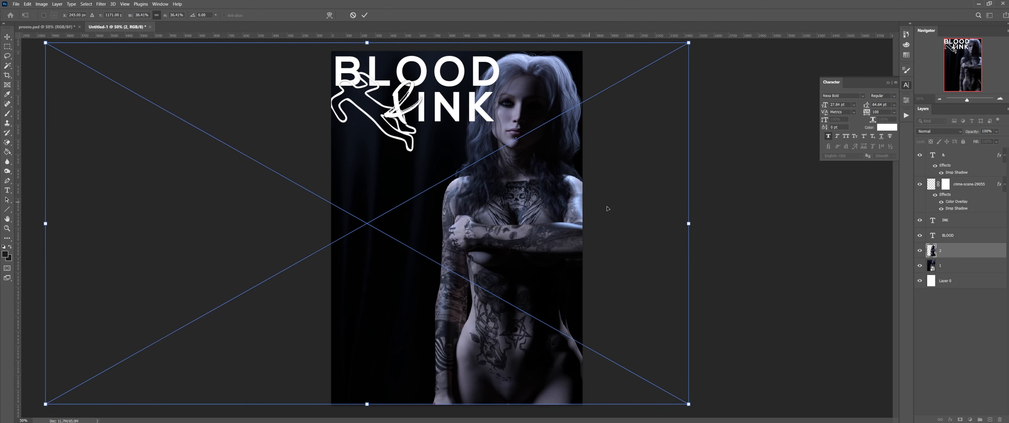
drag(690, 221, 697, 223)
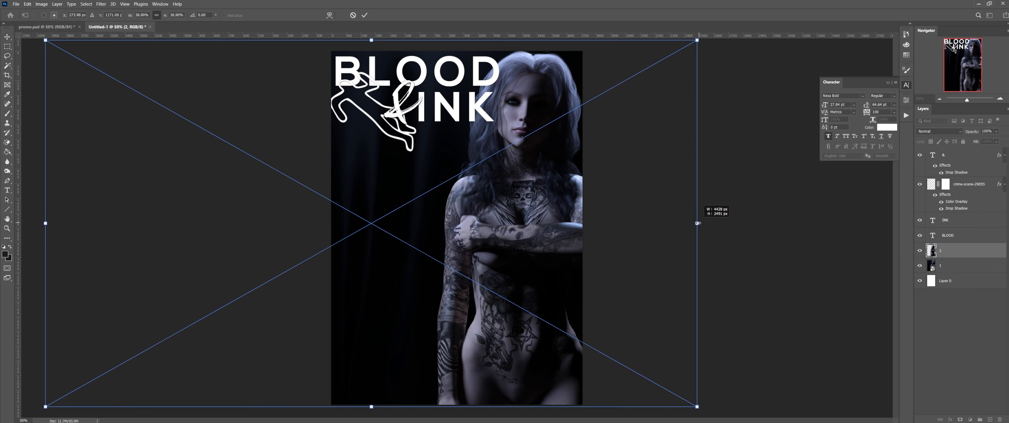
drag(574, 197, 571, 203)
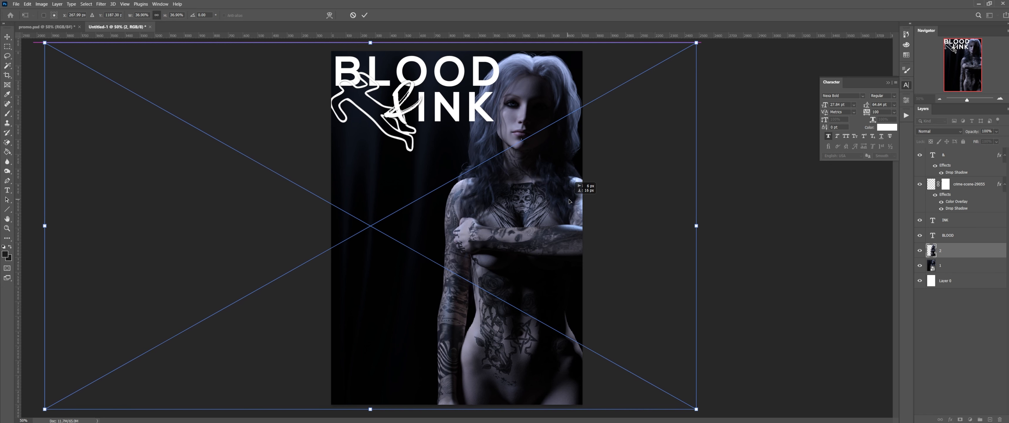
key(Return)
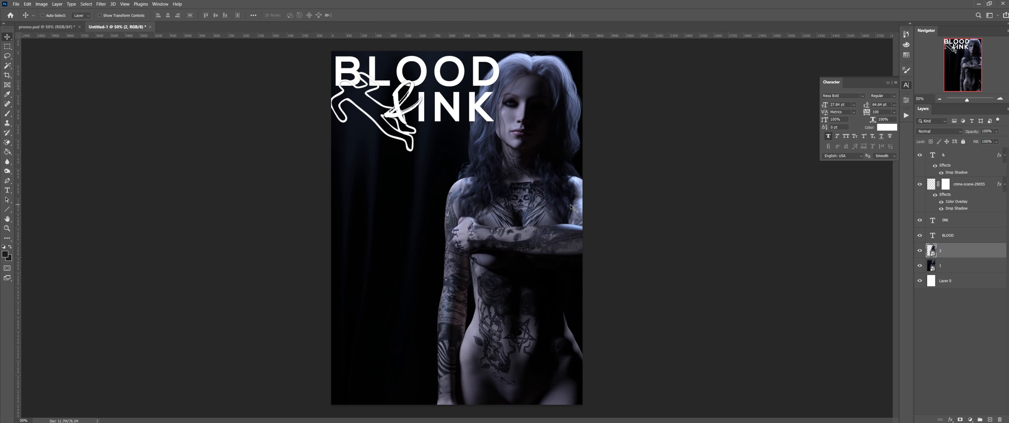
Step: Delete both render layers and place the two dark render images afresh
key(Delete)
key(Delete)
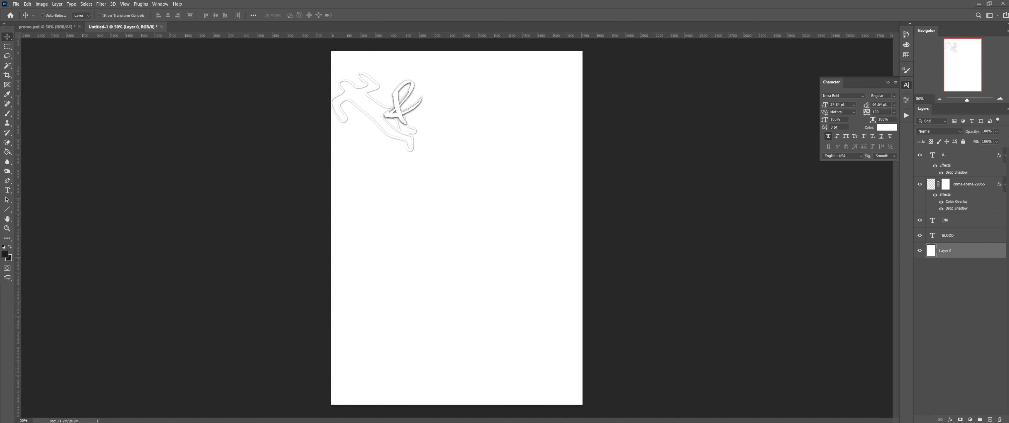
drag(415, 300, 470, 274)
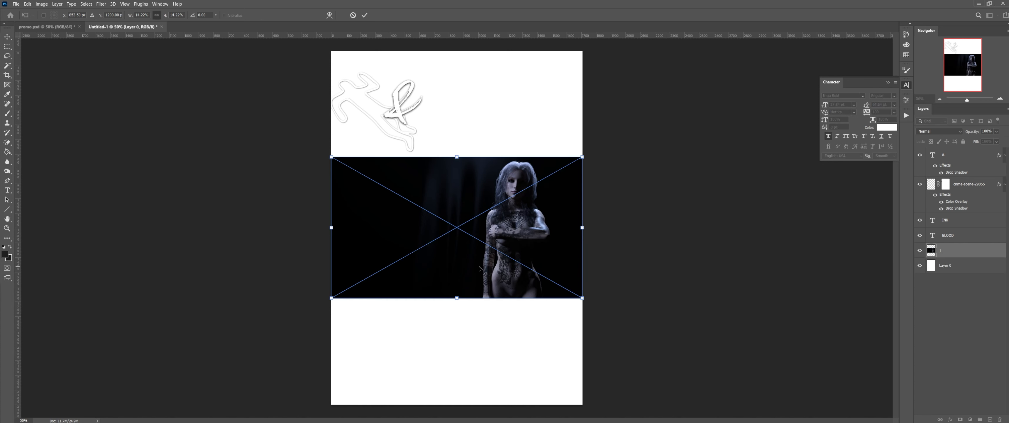
key(Return)
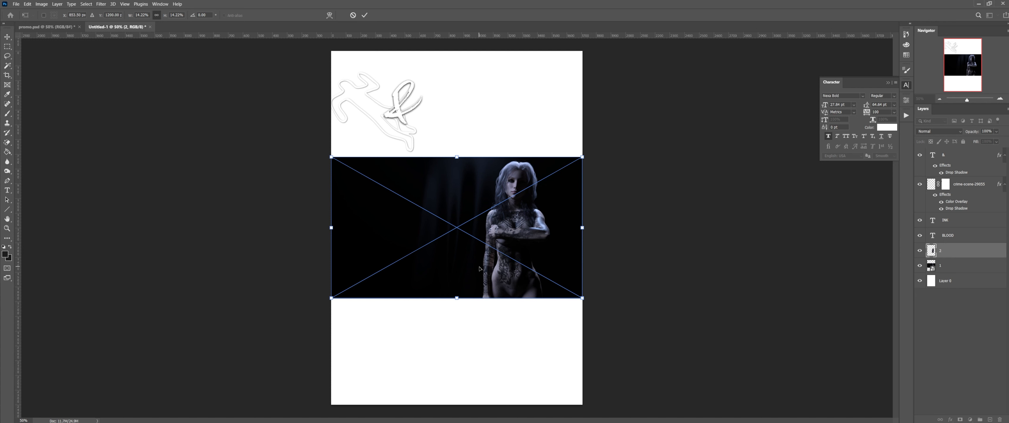
key(Return)
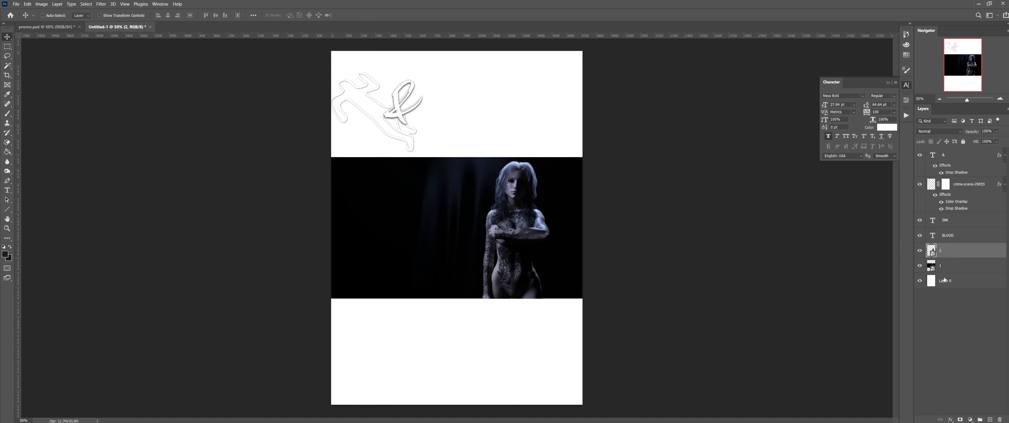
Step: Scale both render layers up together and position the woman along the poster's right side
shift+click(957, 265)
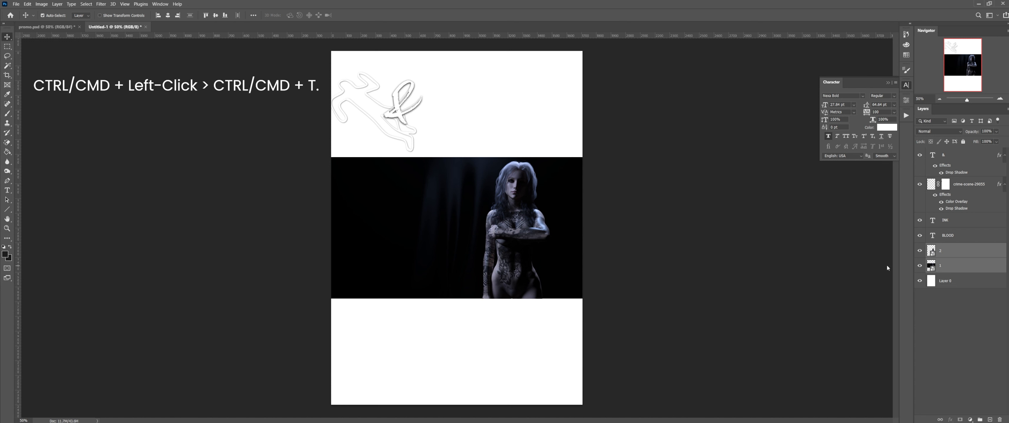
key(ctrl+t)
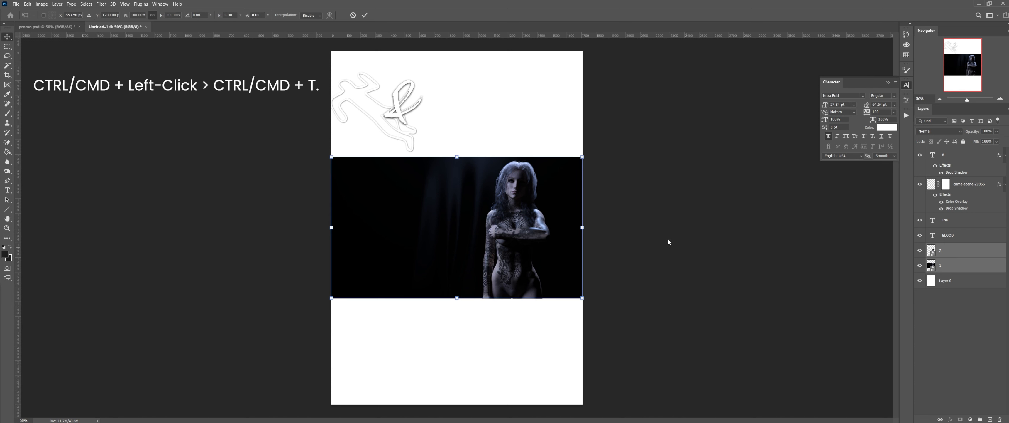
drag(581, 228, 878, 229)
drag(305, 226, 215, 228)
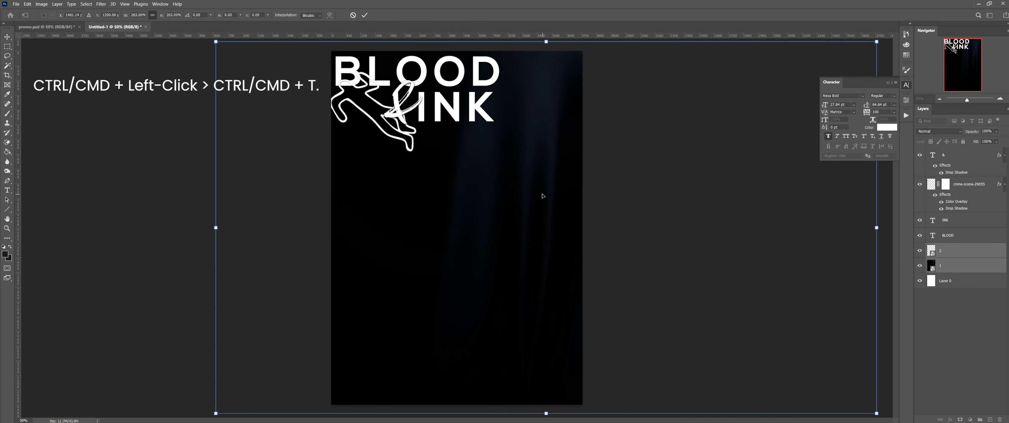
drag(542, 193, 368, 199)
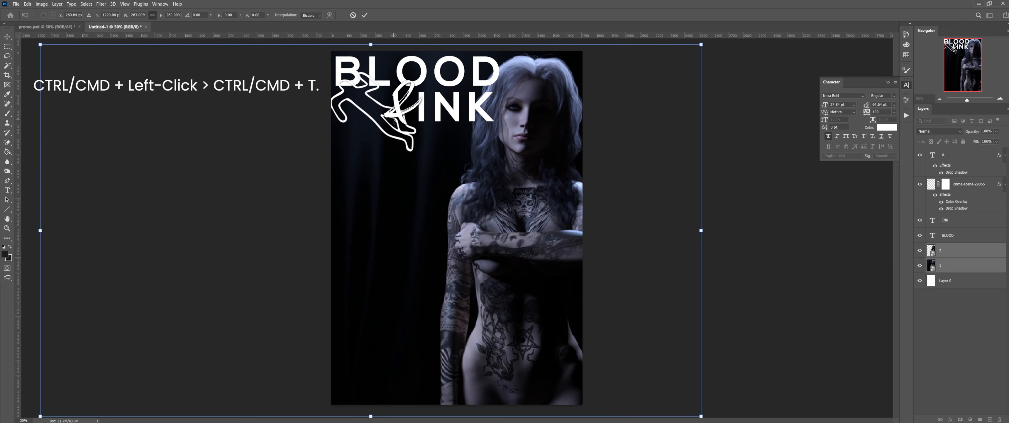
drag(424, 135, 419, 135)
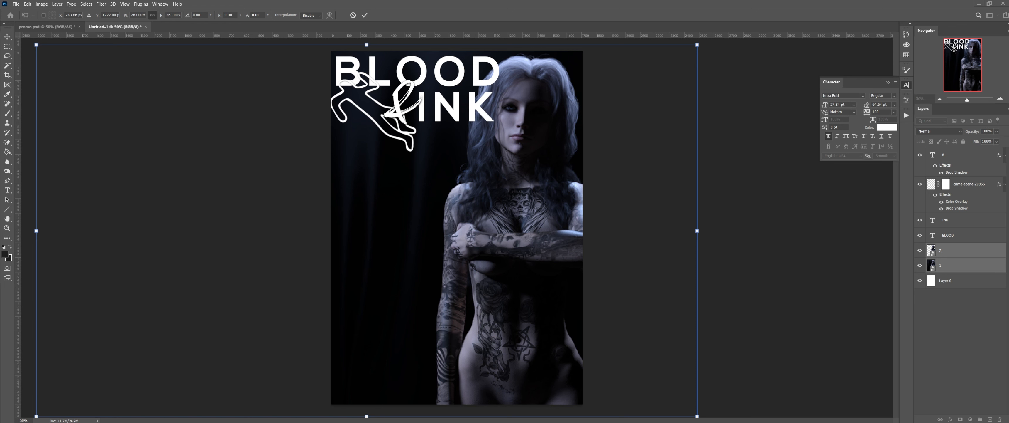
Step: Enlarge the render layers to fill the poster, placing the tattooed woman right of centre, matching promo.psd
click(47, 27)
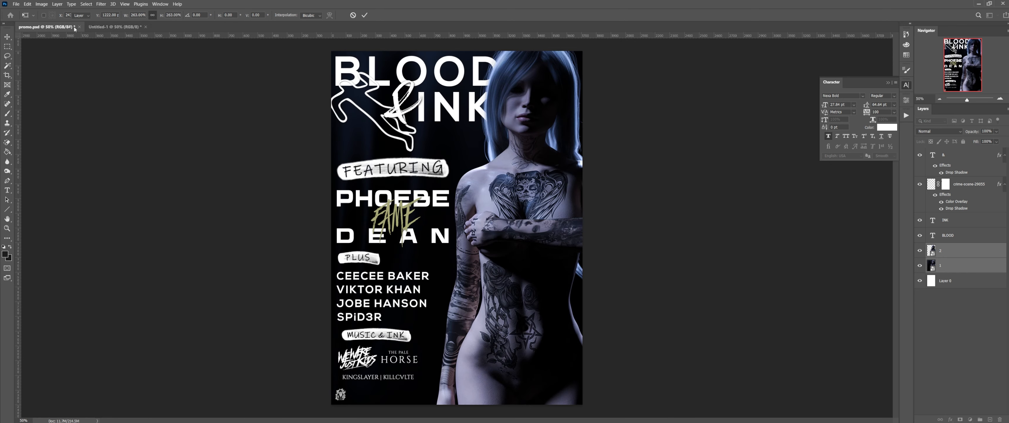
click(114, 27)
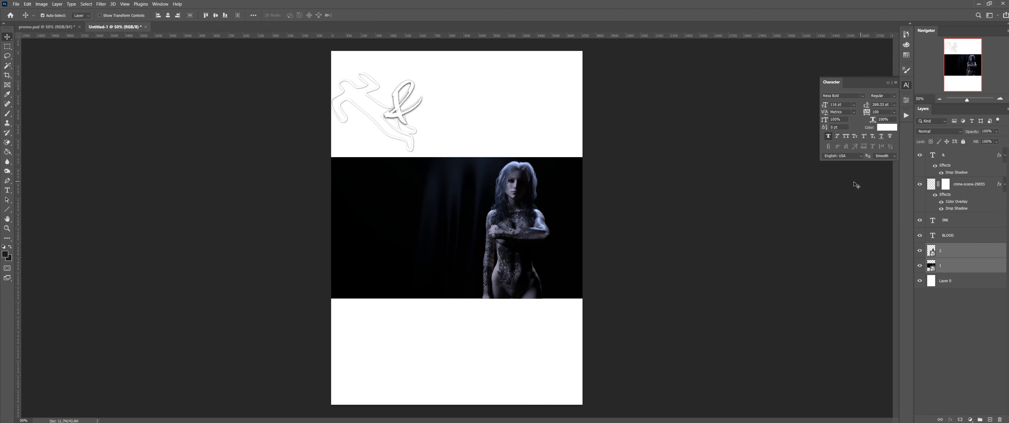
key(ctrl+t)
drag(452, 154, 489, 48)
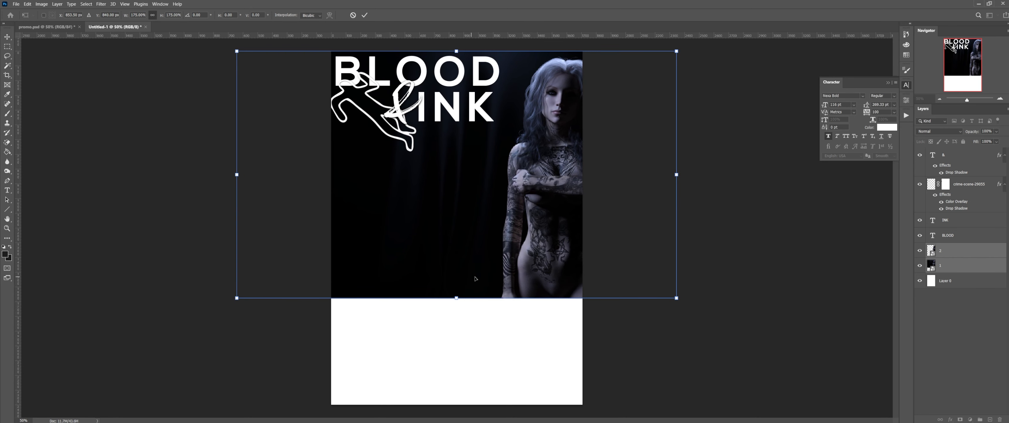
drag(456, 295, 480, 419)
drag(545, 272, 456, 258)
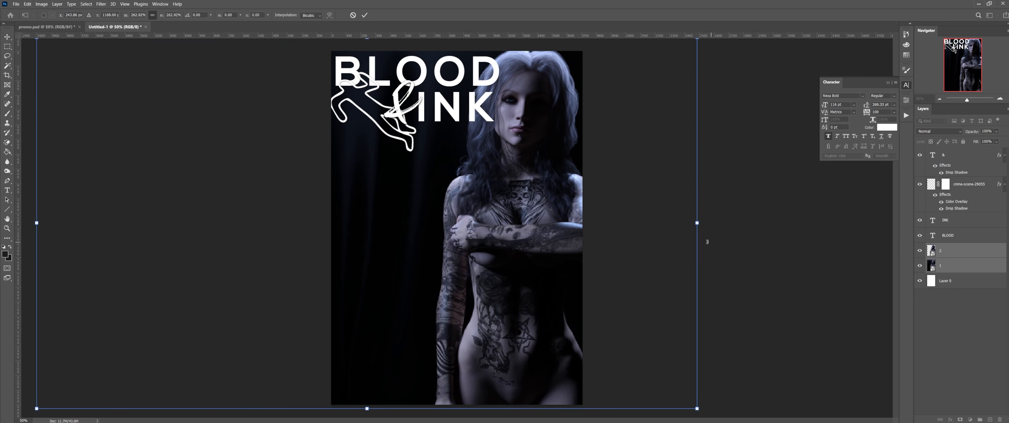
drag(694, 223, 688, 222)
drag(534, 241, 545, 237)
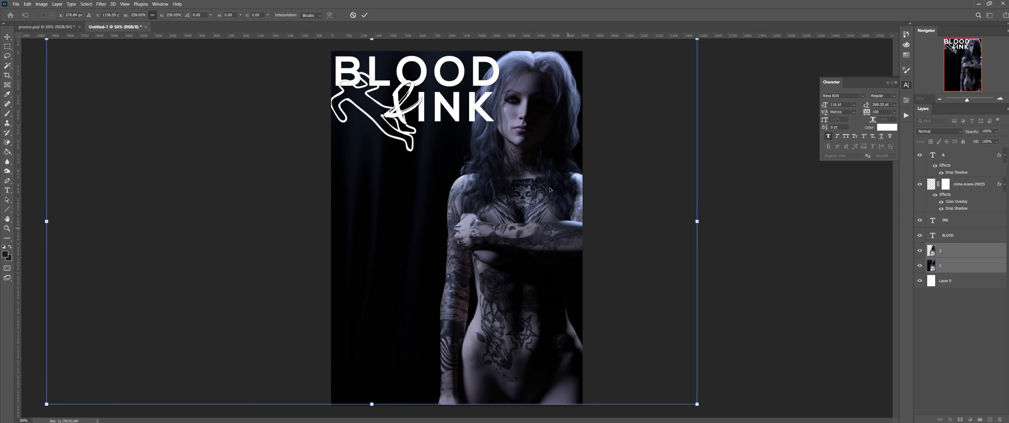
click(364, 16)
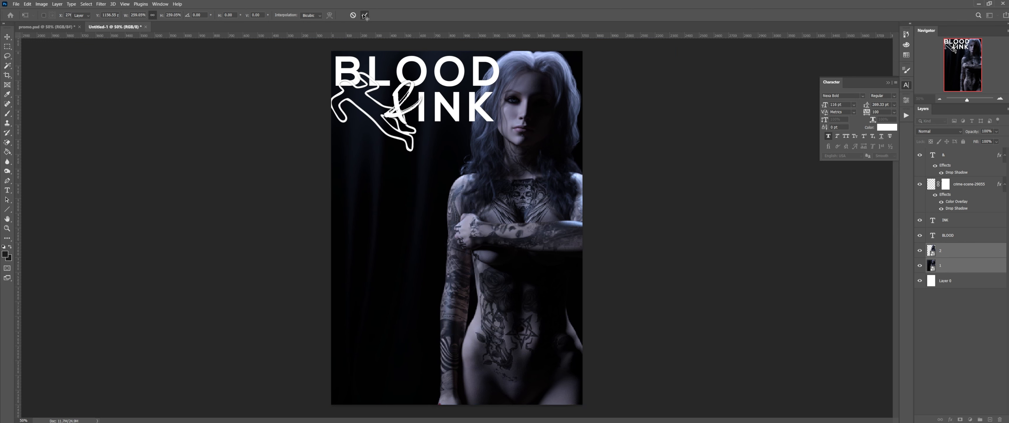
Step: Compare the new poster against the finished promo.psd layout
click(47, 27)
click(114, 27)
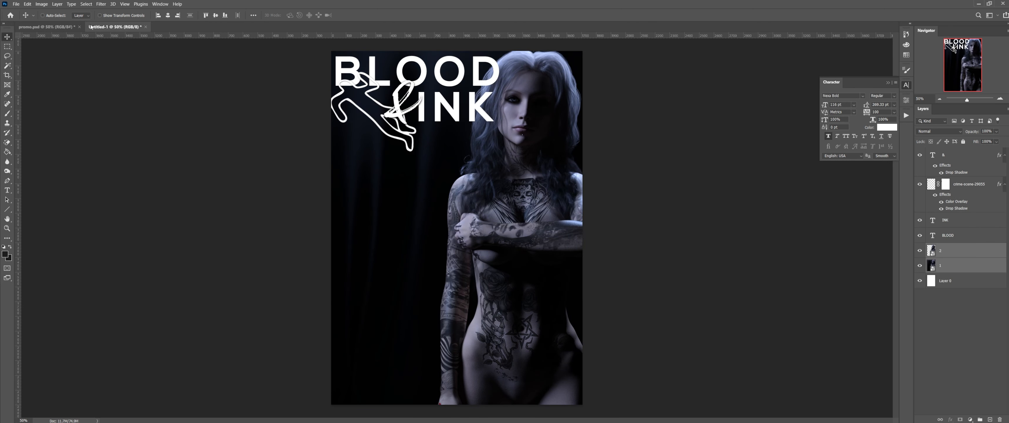
click(47, 27)
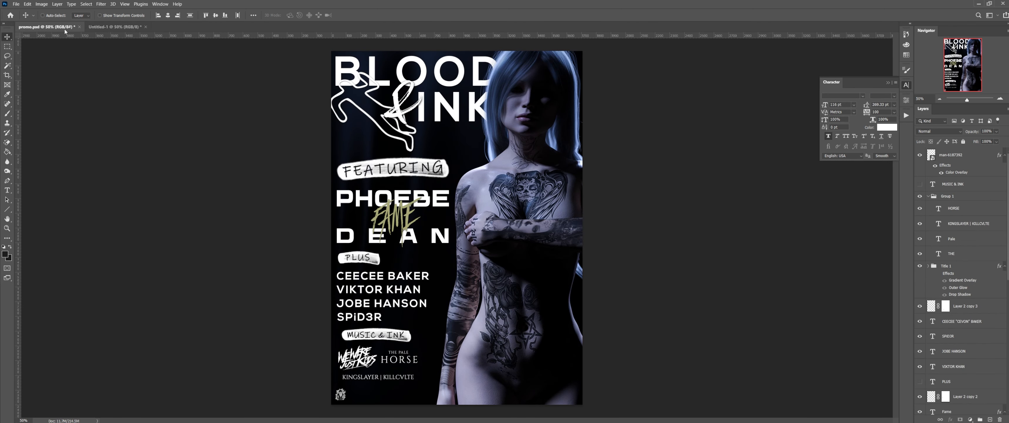
click(118, 26)
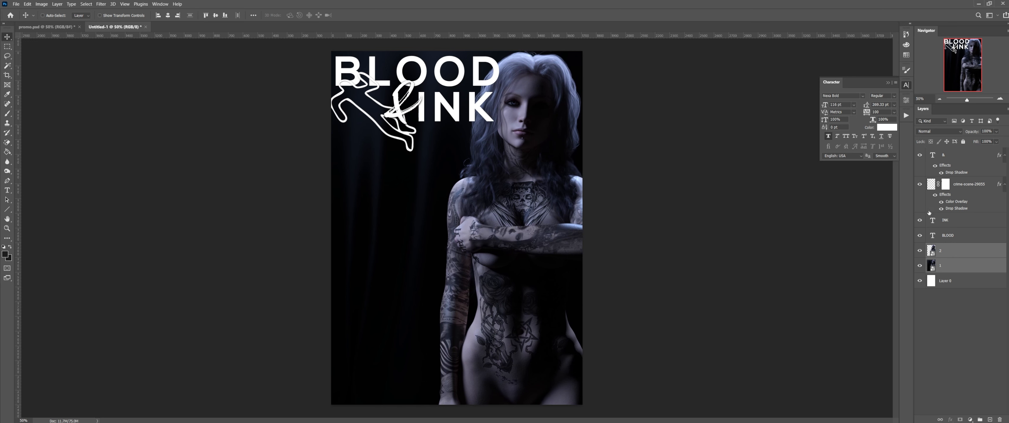
Step: Move layer 2 to the top of the Layers panel so the woman's hair overlaps INK
click(967, 248)
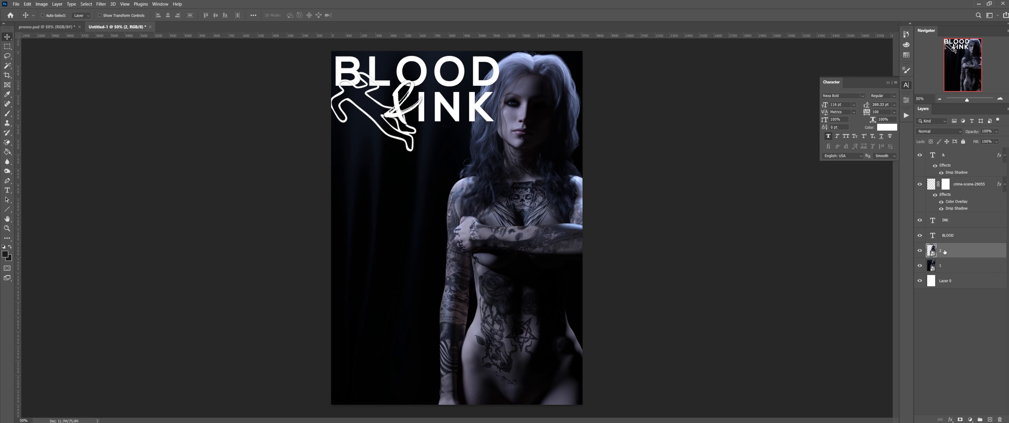
drag(945, 251, 946, 153)
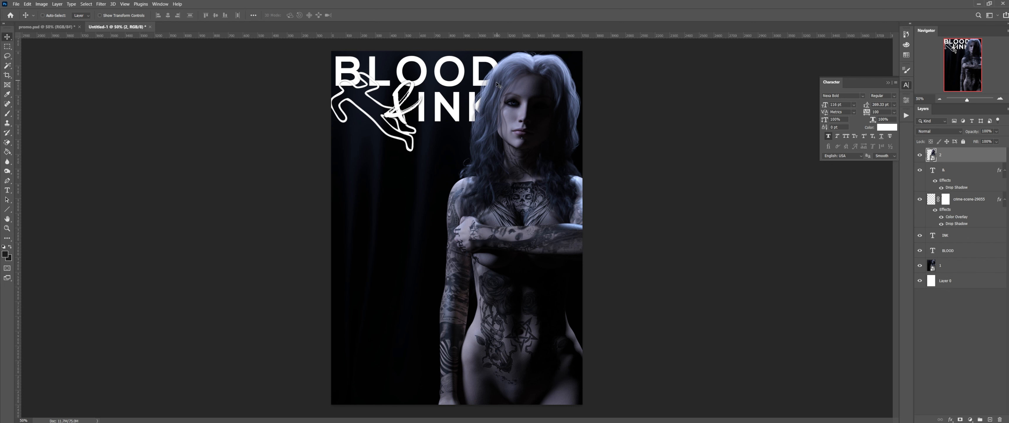
click(920, 155)
click(921, 156)
click(921, 155)
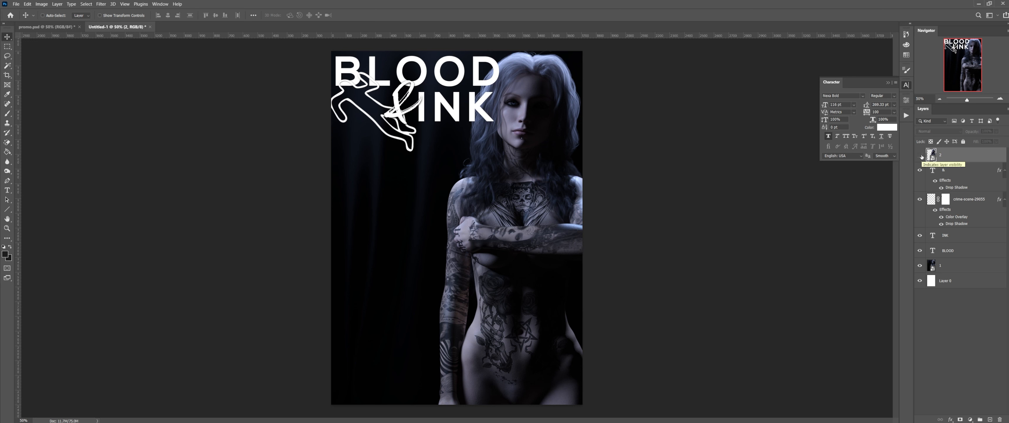
click(920, 155)
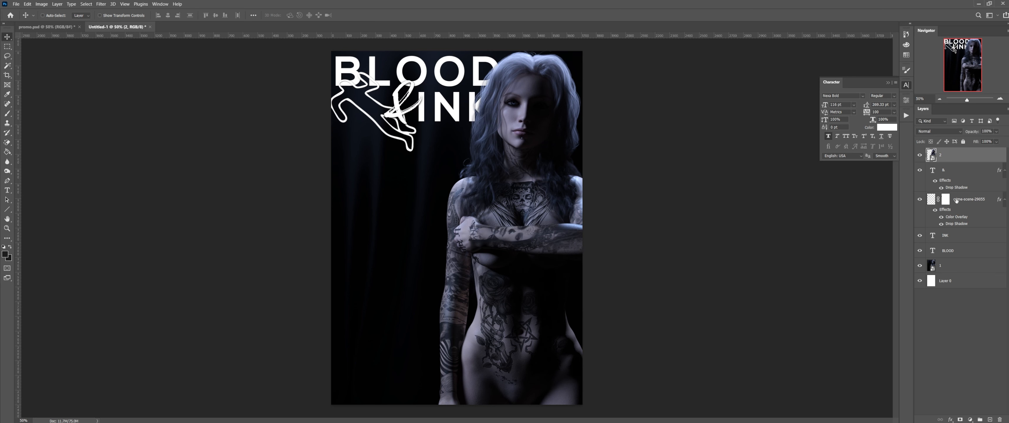
click(972, 252)
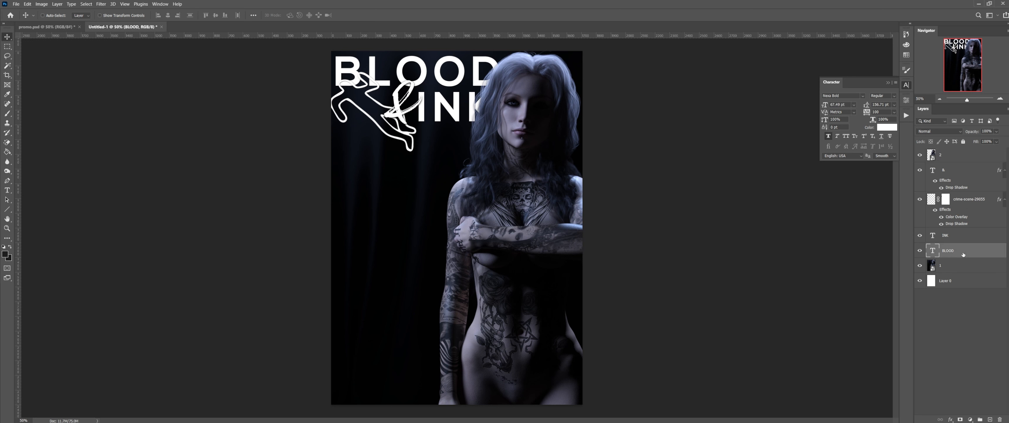
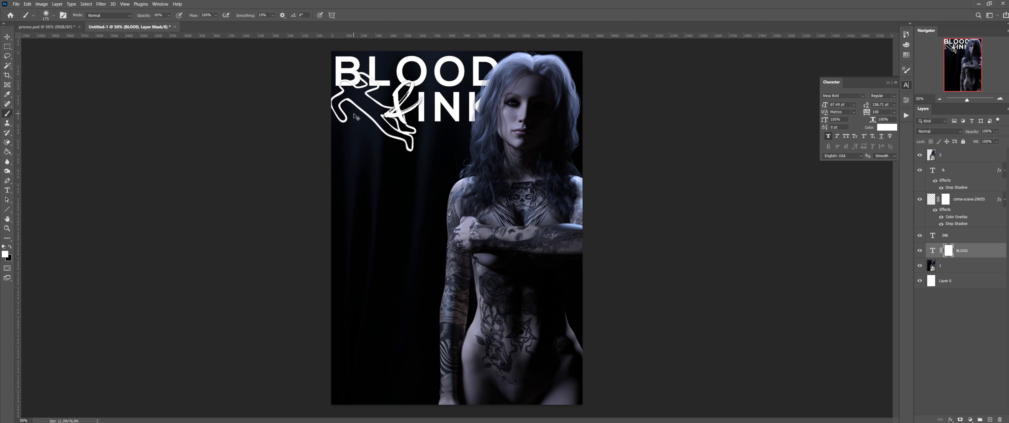
Step: Paint black on the BLOOD mask with a smaller brush to hide the D's right curve behind the hair
key(x)
click(1000, 99)
click(1001, 99)
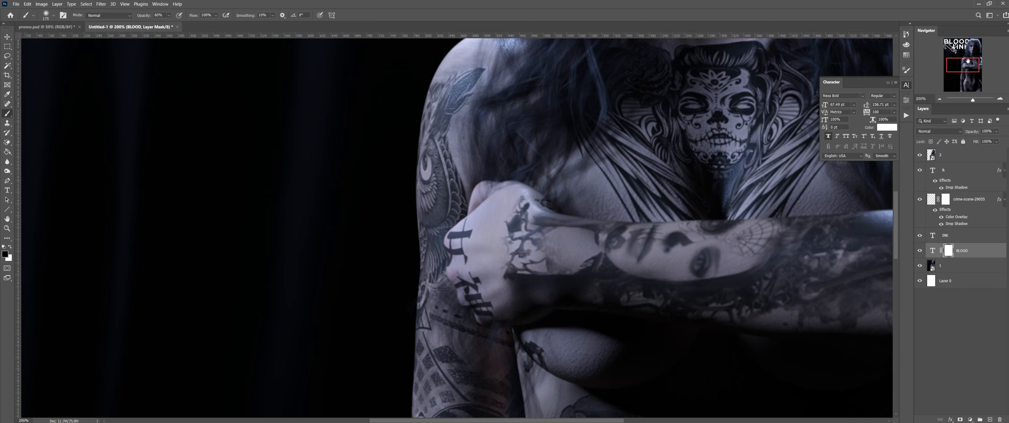
drag(968, 62, 970, 41)
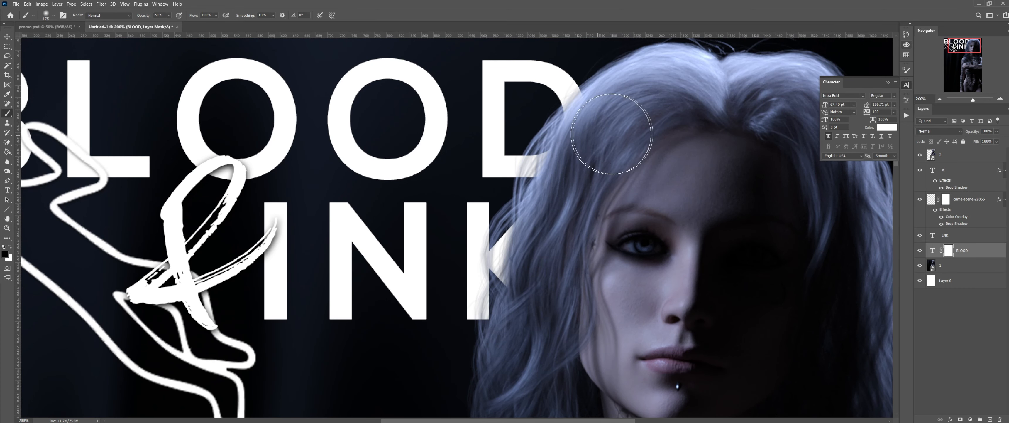
key(bracketleft)
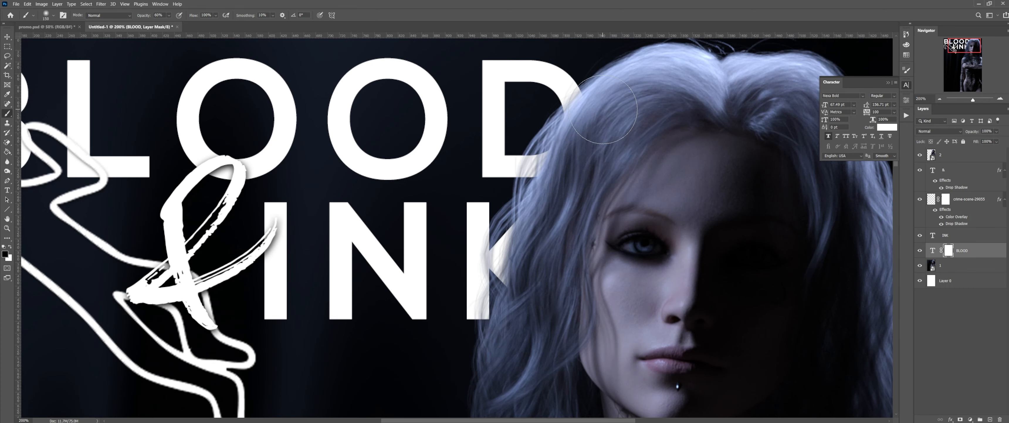
key(bracketleft)
key(bracketleft)
key(bracketleft)
key(bracketleft)
mouse_move(580, 108)
mouse_down()
mouse_move(570, 100)
mouse_move(576, 118)
mouse_move(564, 105)
mouse_move(558, 113)
mouse_up()
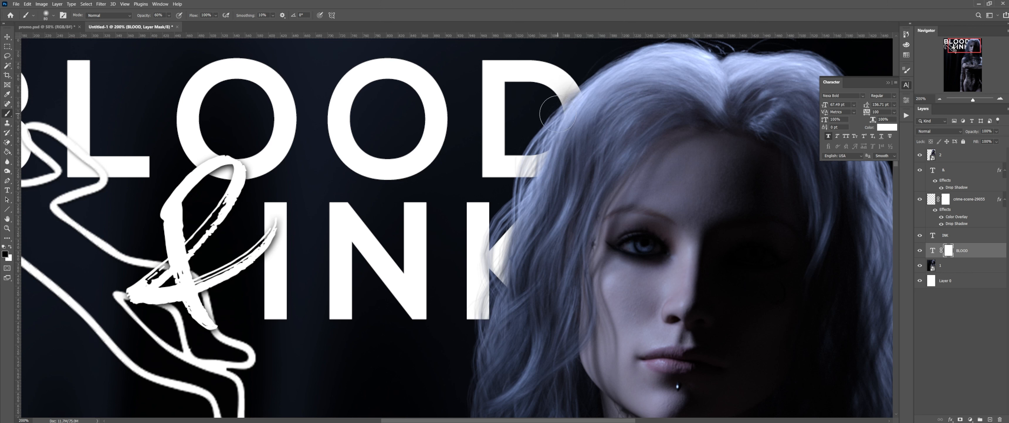
click(587, 108)
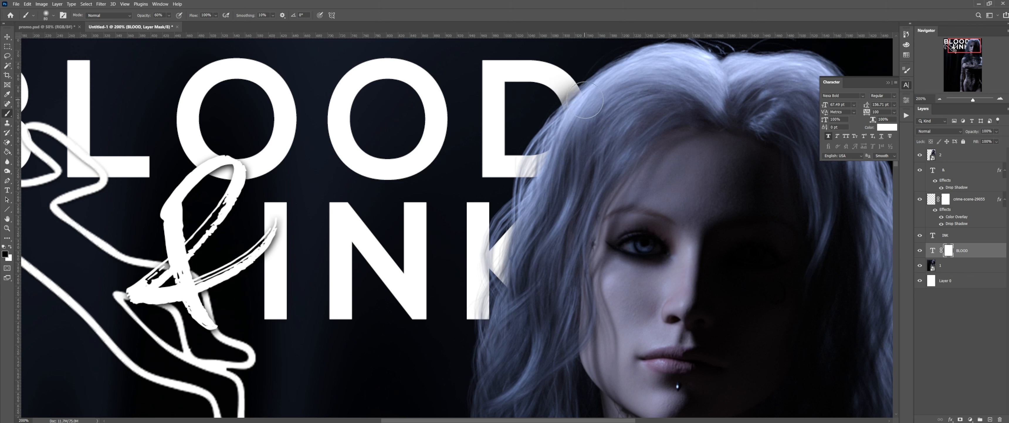
click(554, 159)
click(552, 170)
click(551, 186)
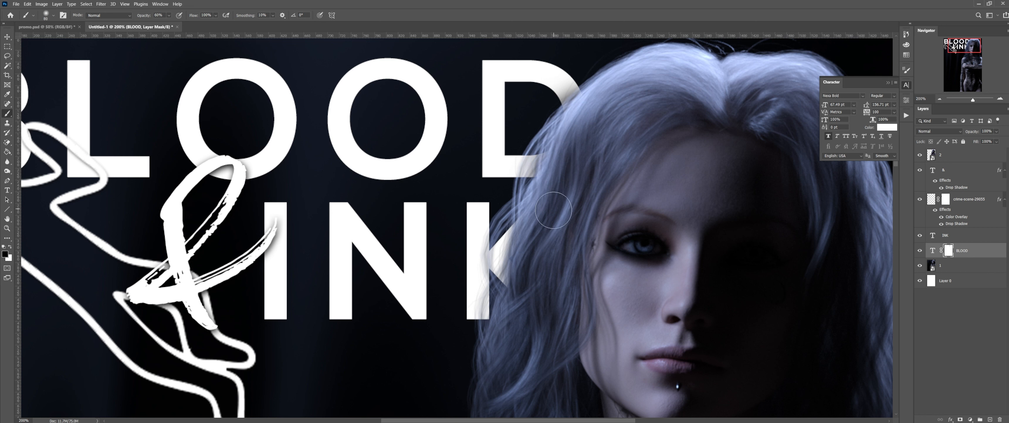
Step: Zoom out to review the whole poster, then zoom back in on the title
key(x)
key(bracketleft)
key(bracketleft)
key(bracketleft)
key(bracketleft)
key(bracketleft)
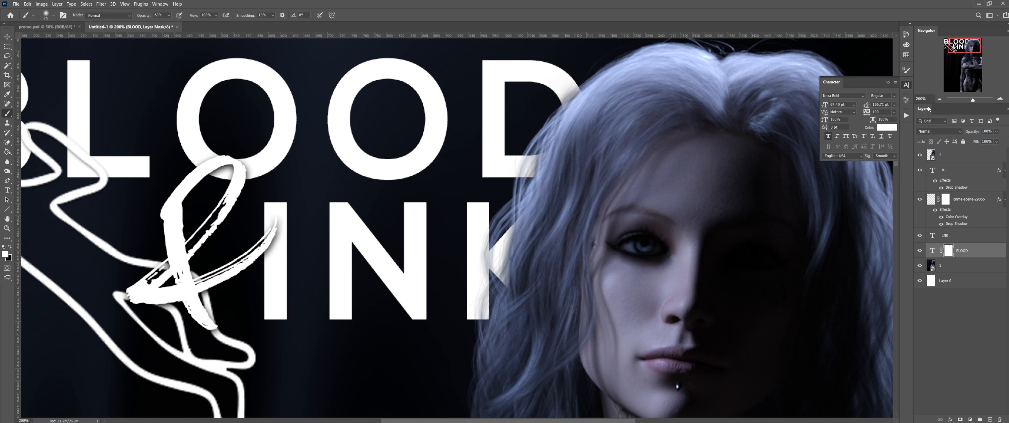
click(940, 100)
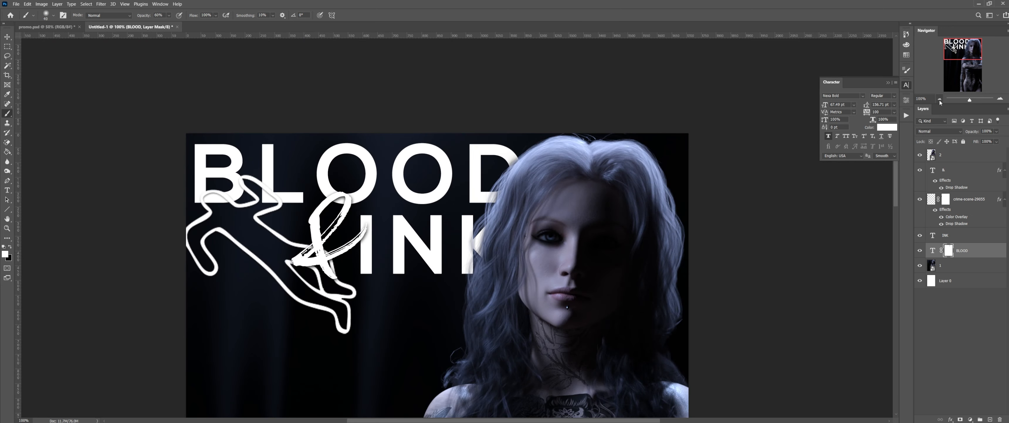
click(940, 100)
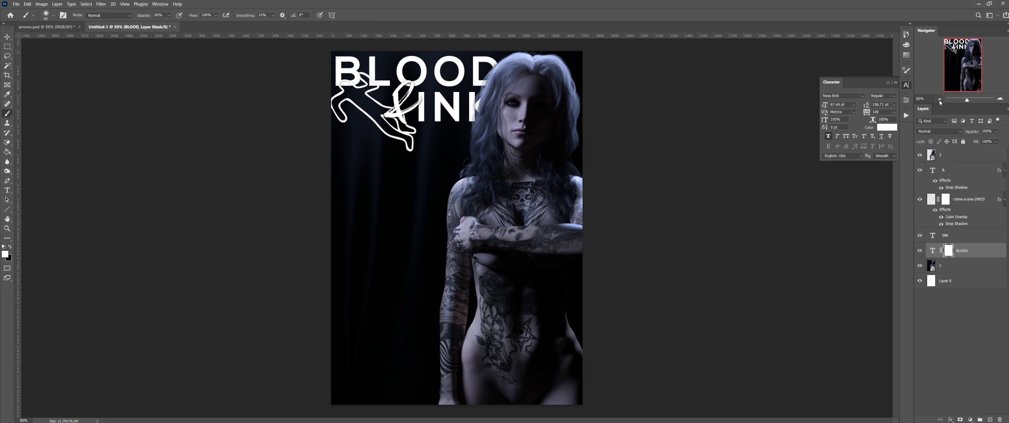
click(1001, 99)
click(1001, 99)
click(1001, 99)
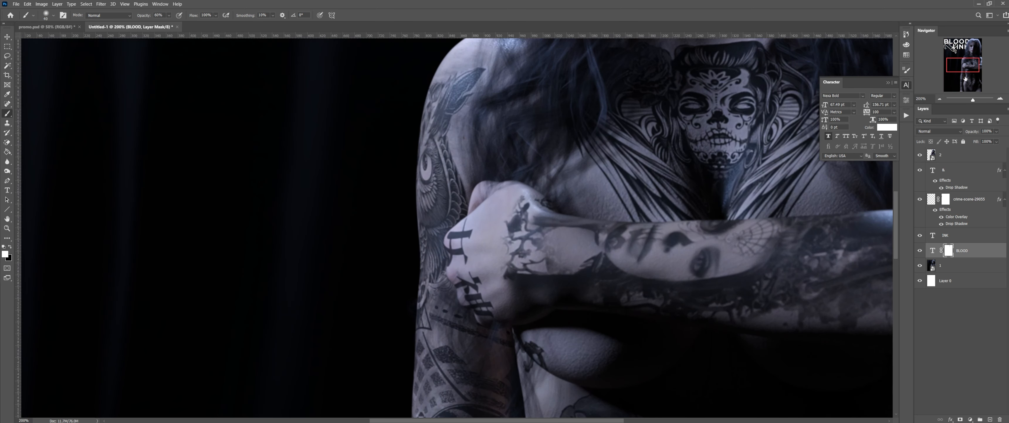
drag(965, 62, 966, 43)
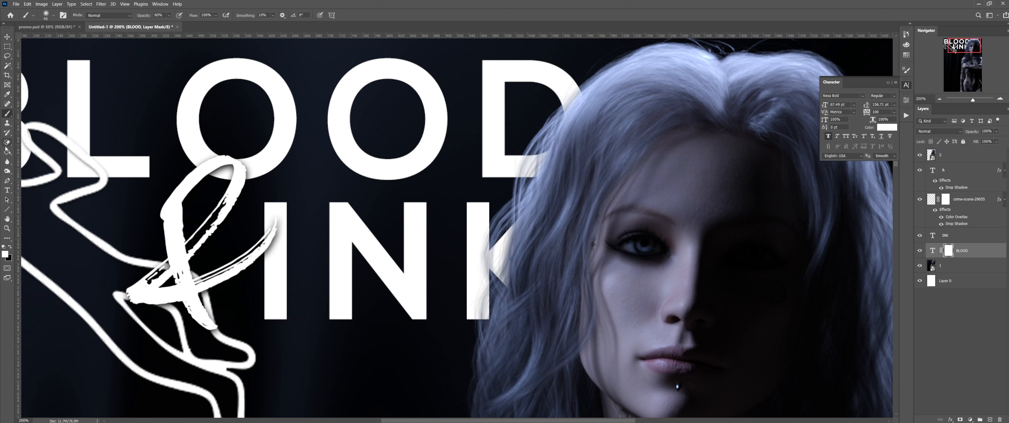
Step: With a larger black brush, hide more of the D's right curve and lower-right edge beside the hair
key(x)
key(z)
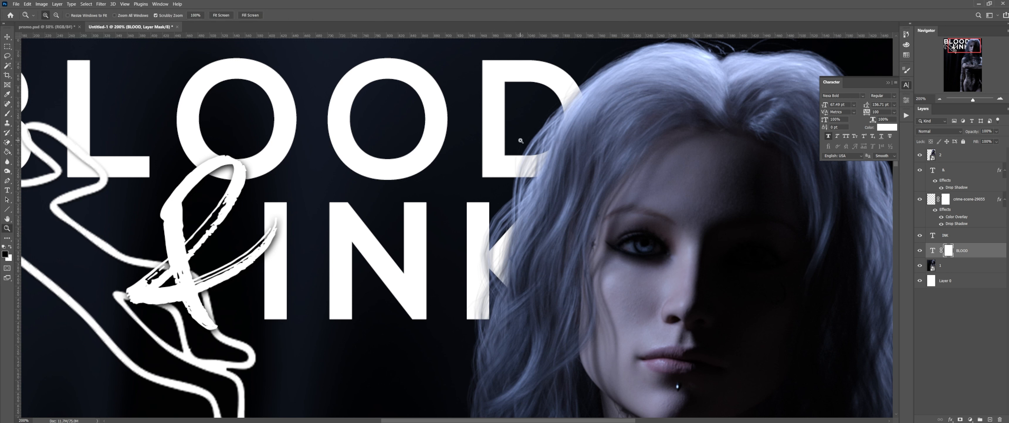
key(b)
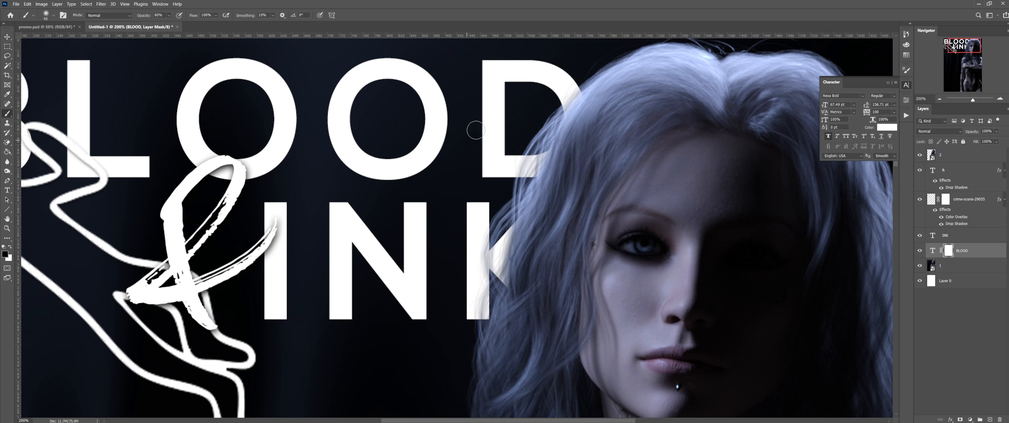
key(bracketright)
key(bracketright)
key(bracketright)
drag(573, 106, 566, 95)
key(bracketright)
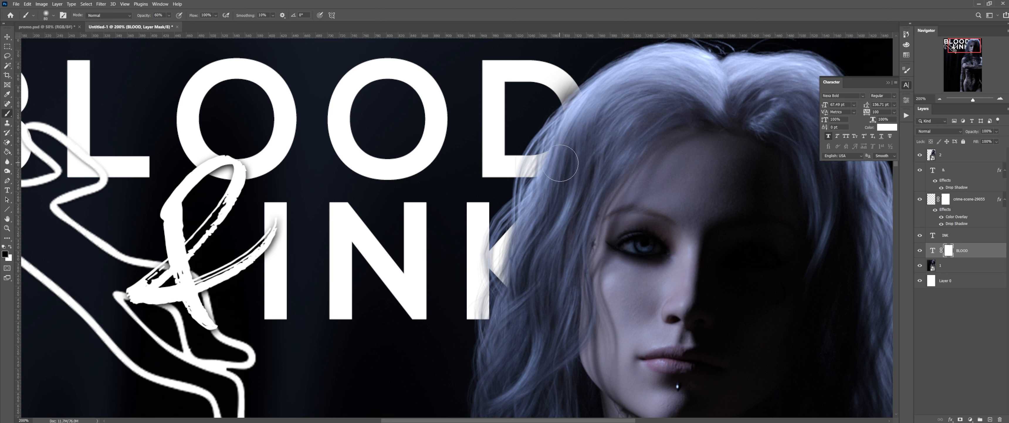
mouse_move(565, 161)
mouse_down()
mouse_move(547, 179)
mouse_move(558, 165)
mouse_up()
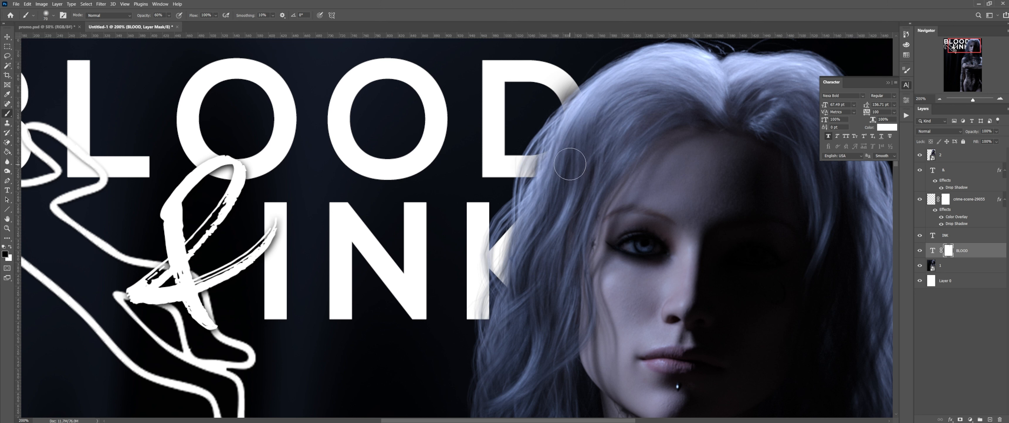
key(bracketleft)
key(bracketleft)
key(bracketleft)
key(bracketleft)
key(bracketleft)
key(bracketleft)
scroll(570, 182, down, 2)
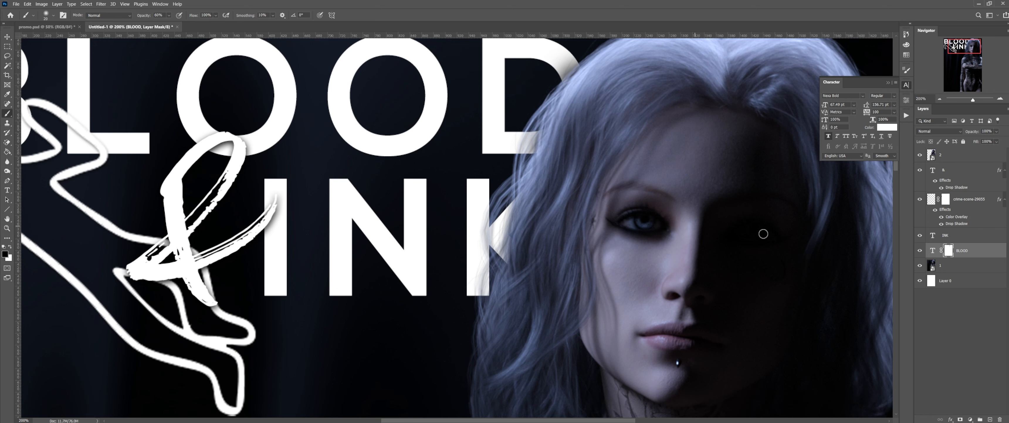
Step: Add a layer mask to INK and hide the K's upper arm behind the hair
click(957, 237)
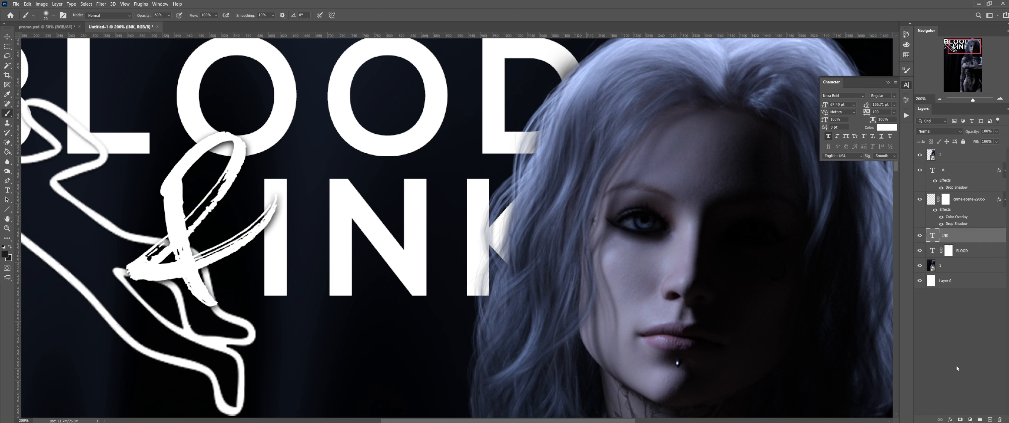
click(959, 416)
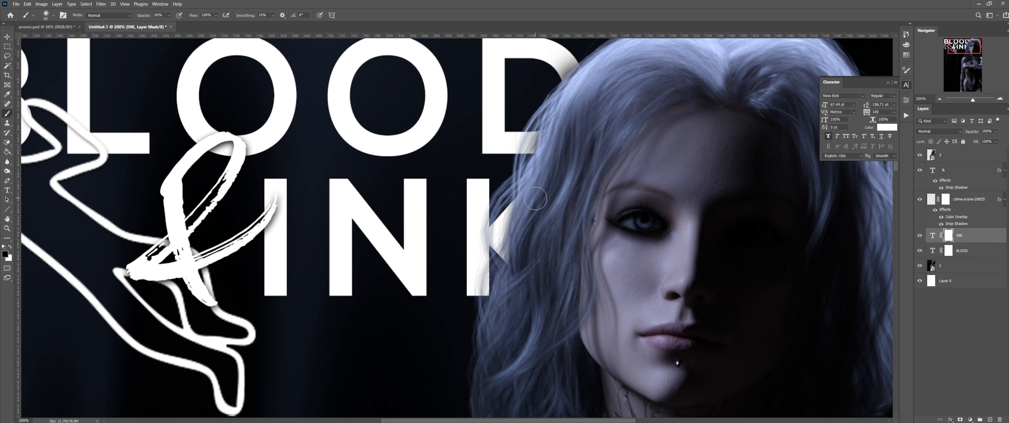
key(bracketright)
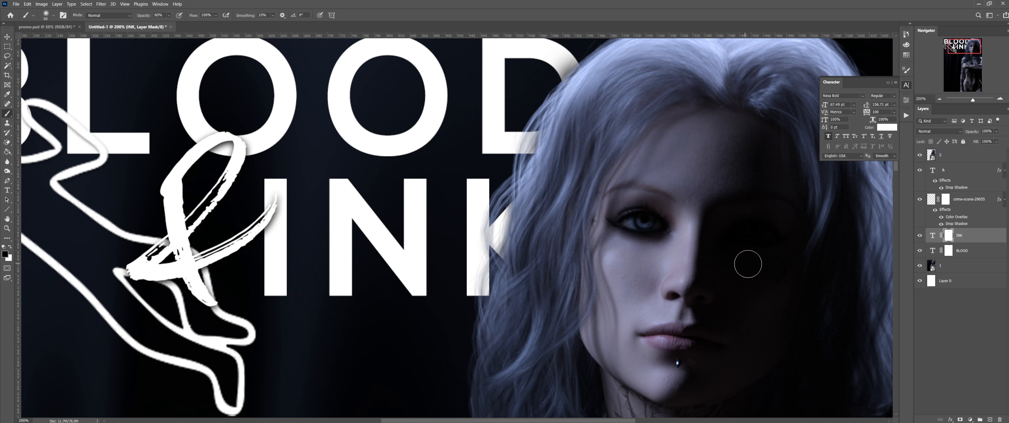
drag(514, 260, 524, 212)
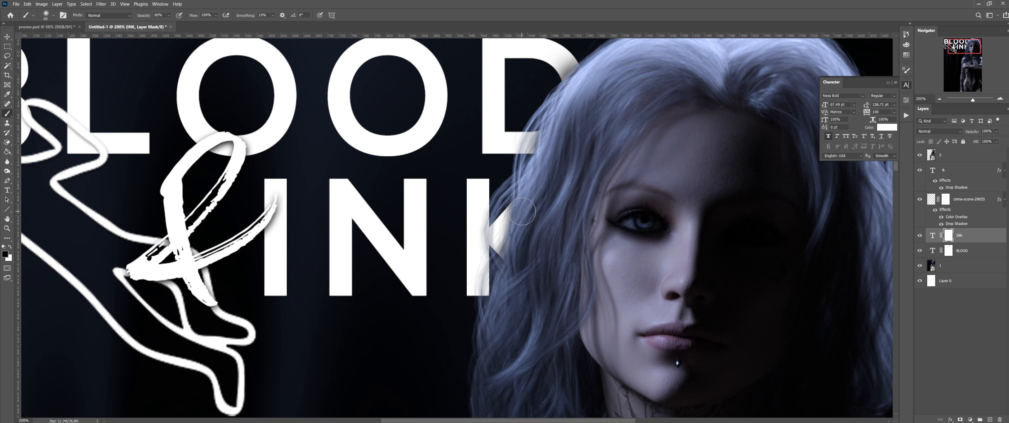
Step: Disable the layer masks on both the INK and BLOOD layers
right_click(950, 238)
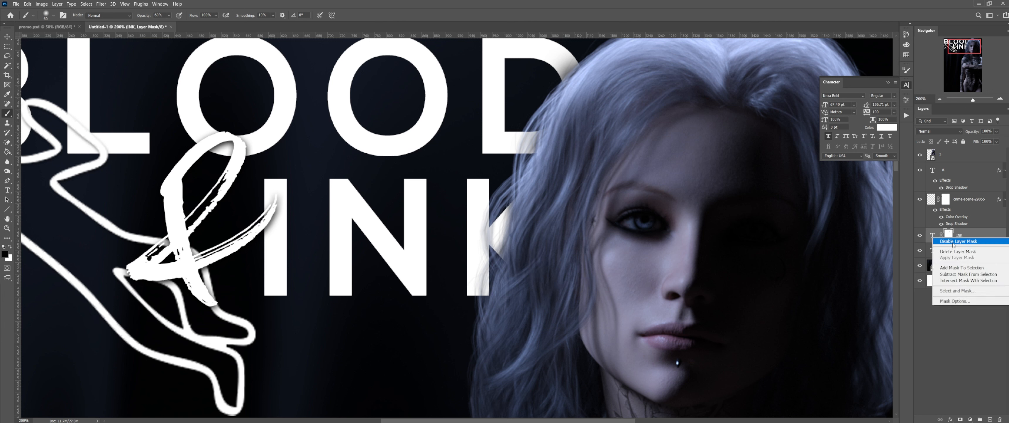
click(952, 242)
right_click(949, 250)
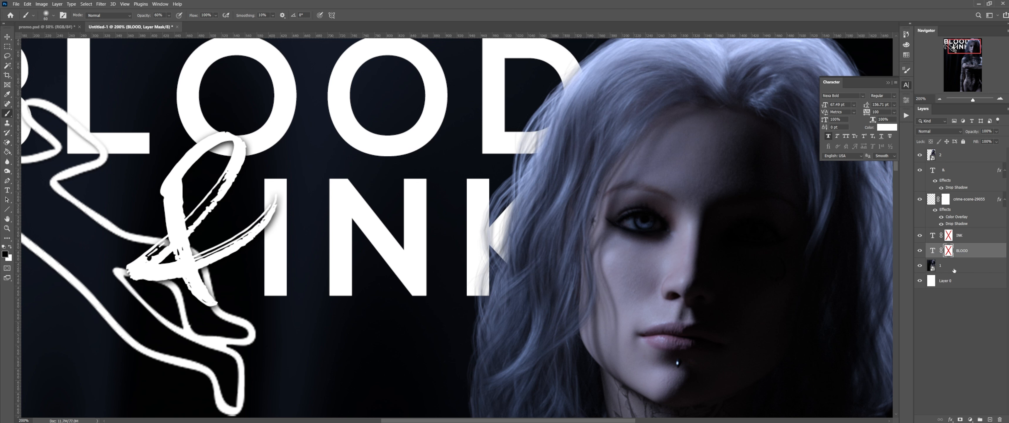
click(958, 255)
click(952, 265)
double_click(963, 159)
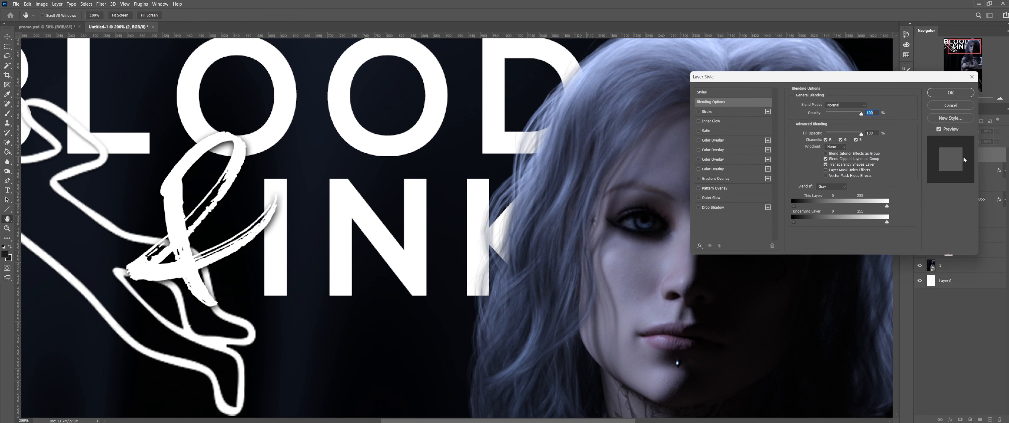
click(955, 104)
click(940, 99)
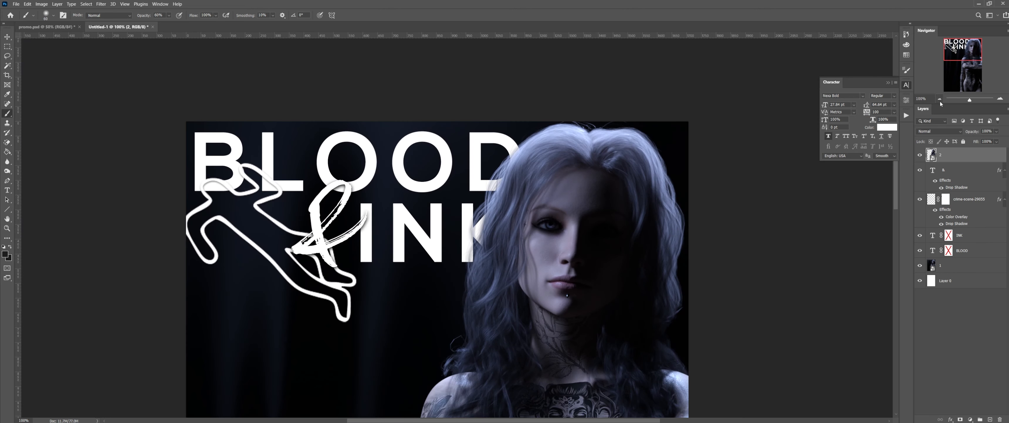
scroll(757, 246, down, 2)
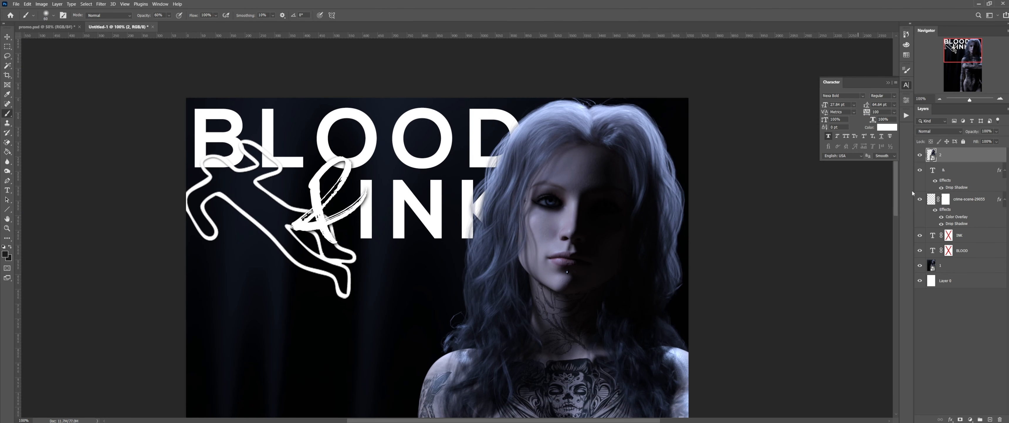
double_click(954, 158)
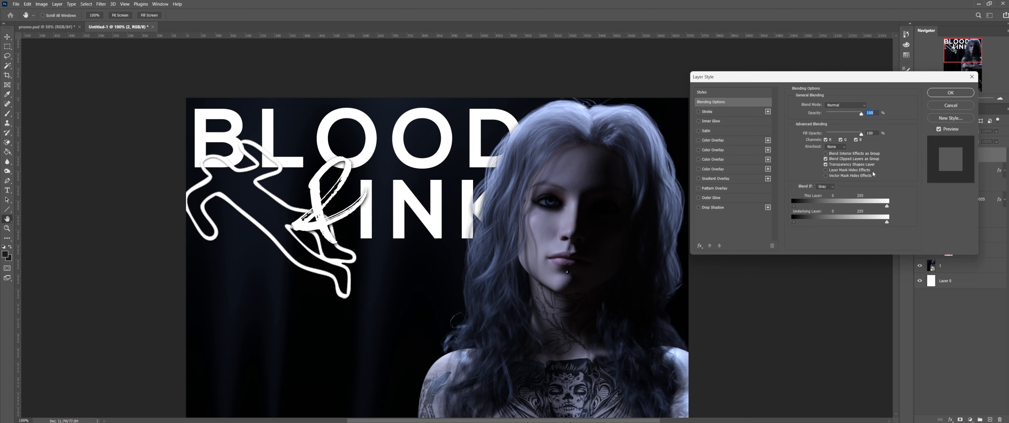
click(699, 208)
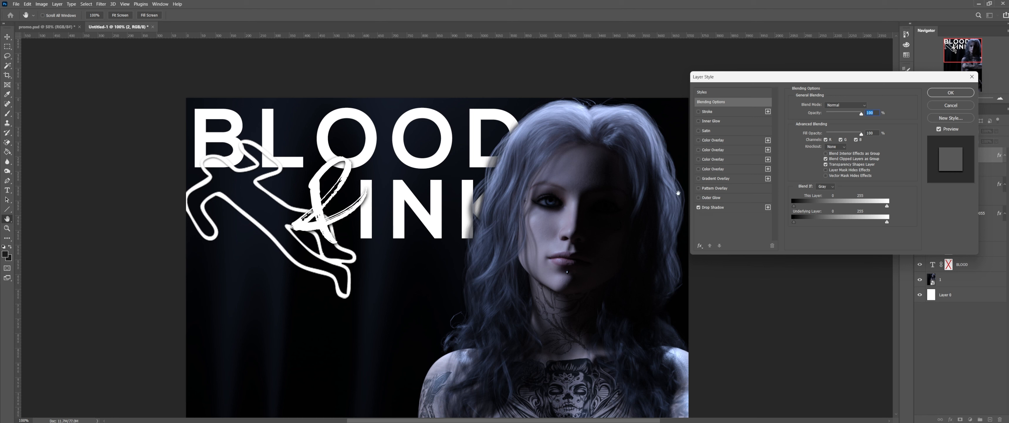
click(950, 105)
click(51, 27)
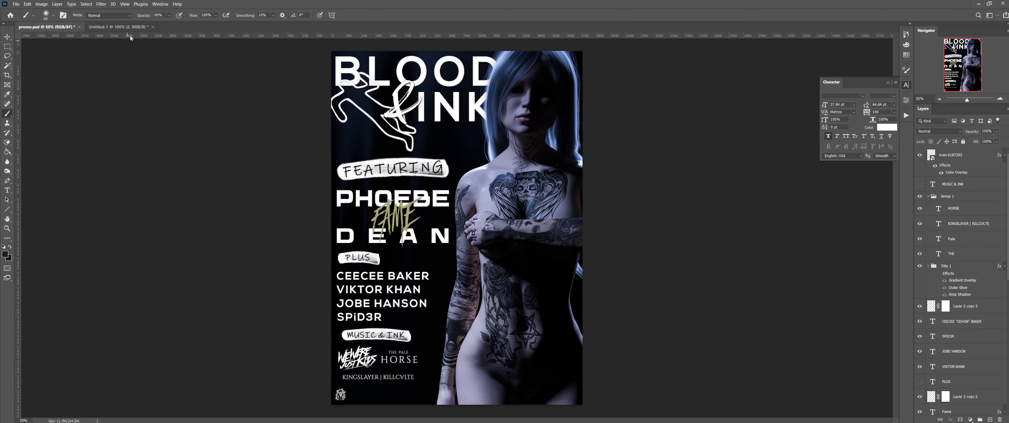
click(143, 29)
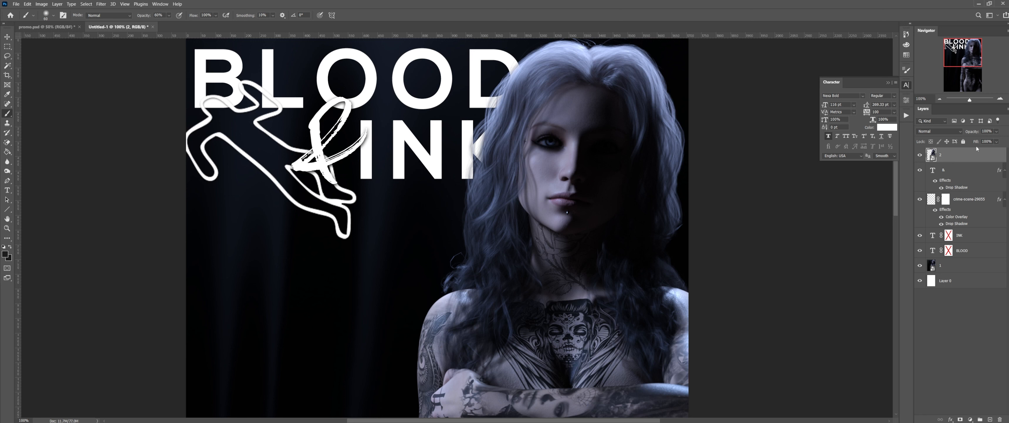
Step: Add a drop shadow to layer 2 with 9 px and 16 px settings and slightly reduced opacity
double_click(975, 157)
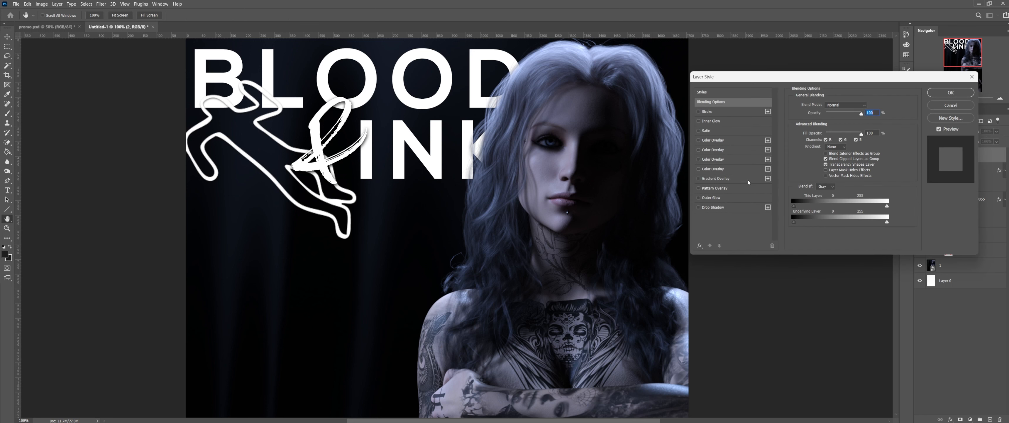
click(723, 207)
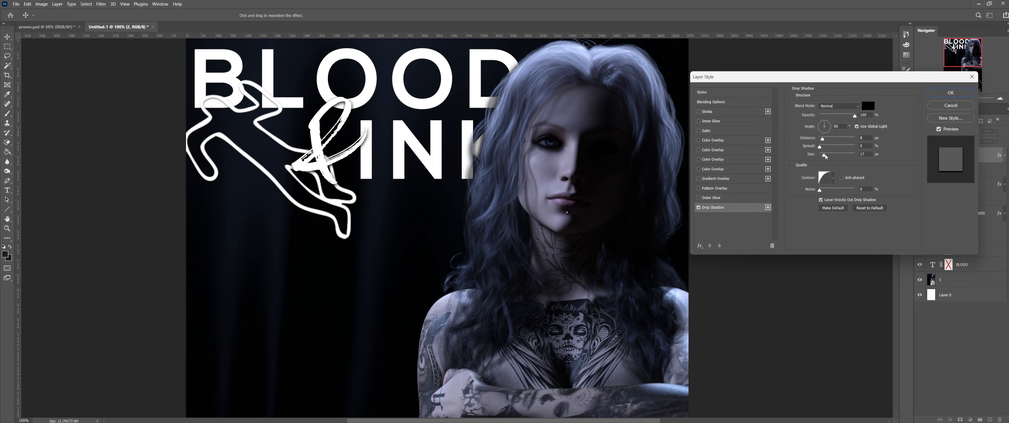
drag(826, 156, 823, 155)
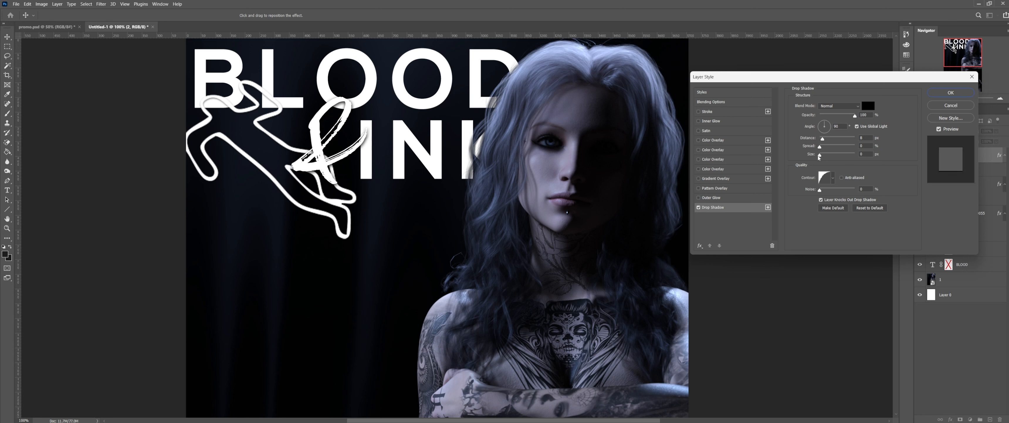
drag(823, 159, 825, 160)
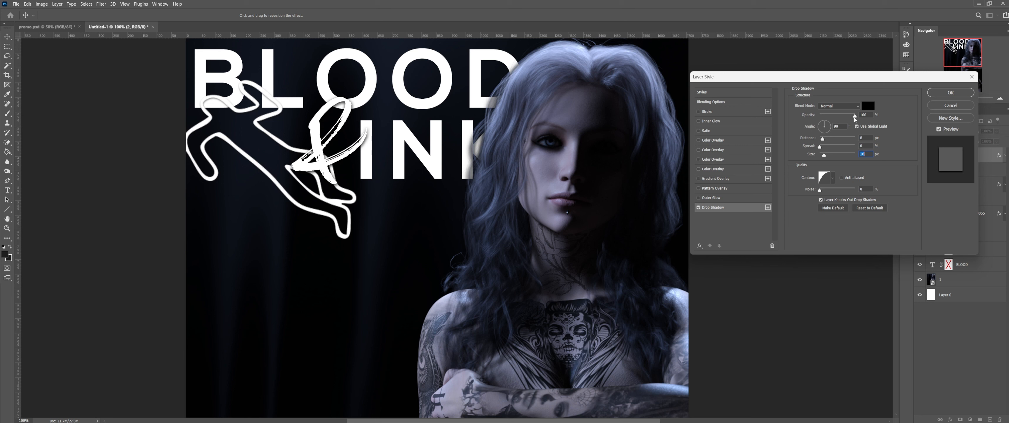
drag(854, 118, 839, 118)
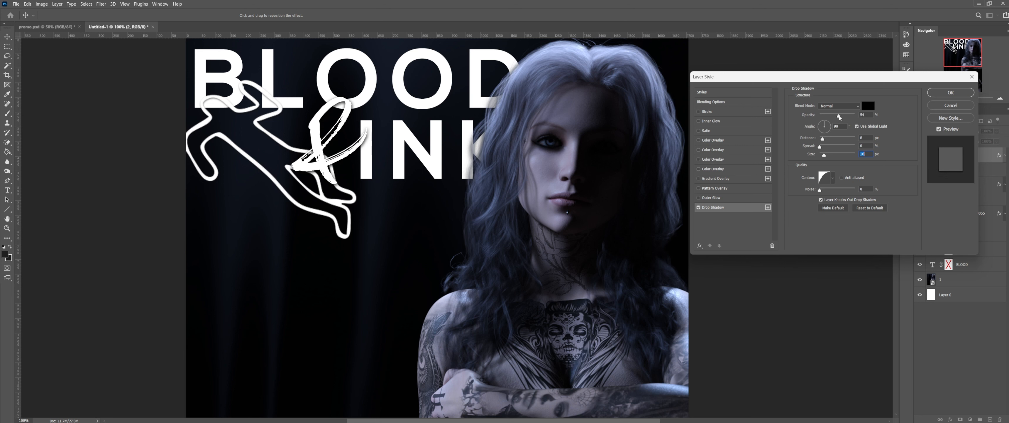
drag(838, 118, 845, 119)
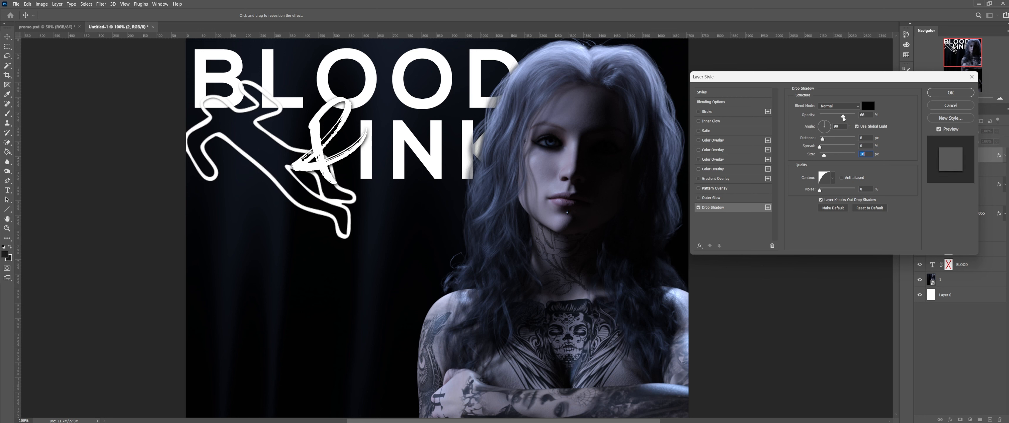
click(954, 95)
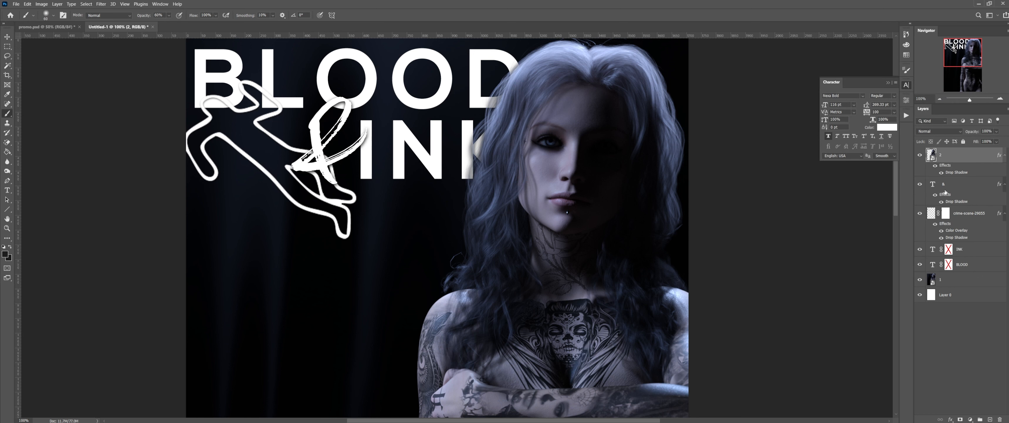
Step: Split the woman's drop shadow onto its own layer and compare the image with and without it
right_click(954, 174)
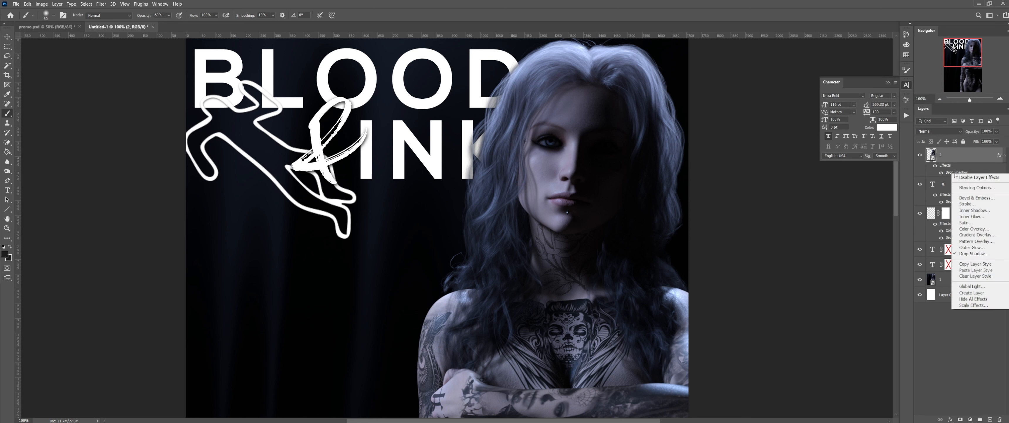
click(984, 294)
click(487, 162)
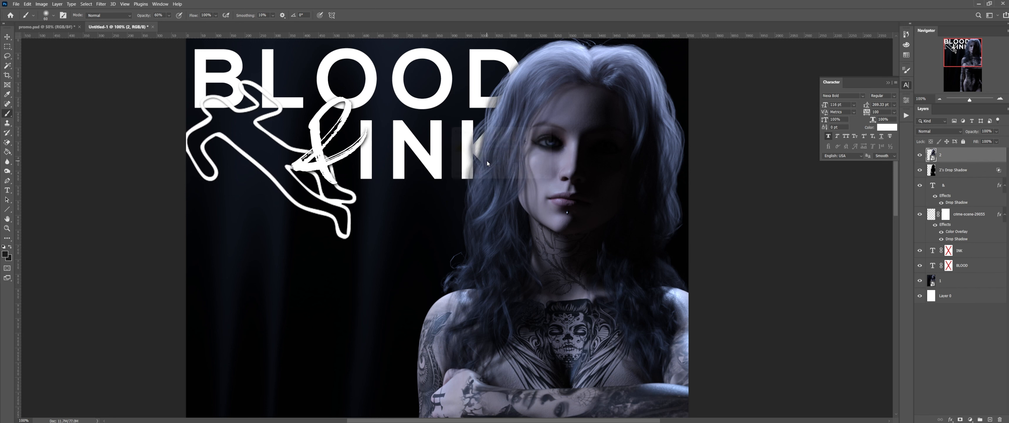
click(984, 172)
click(920, 170)
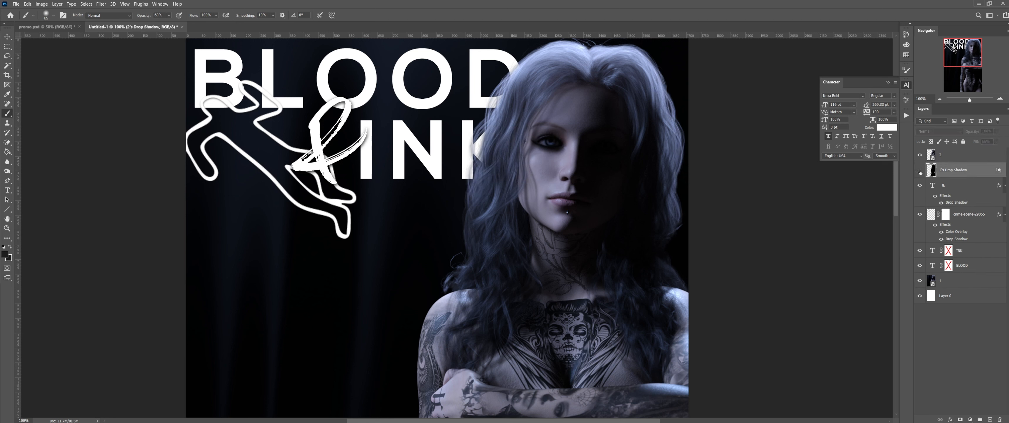
click(920, 171)
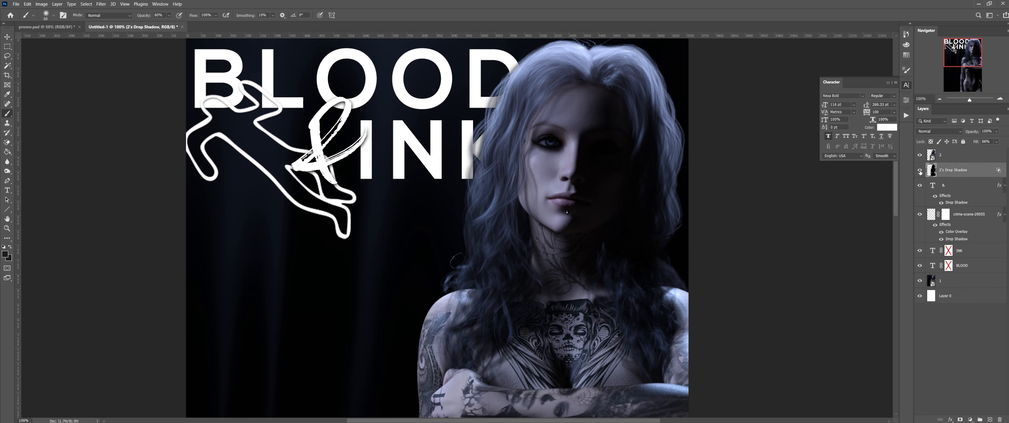
Step: Mask the shadow layer and erase the shadow darkening the K's stem with a smaller brush
click(960, 419)
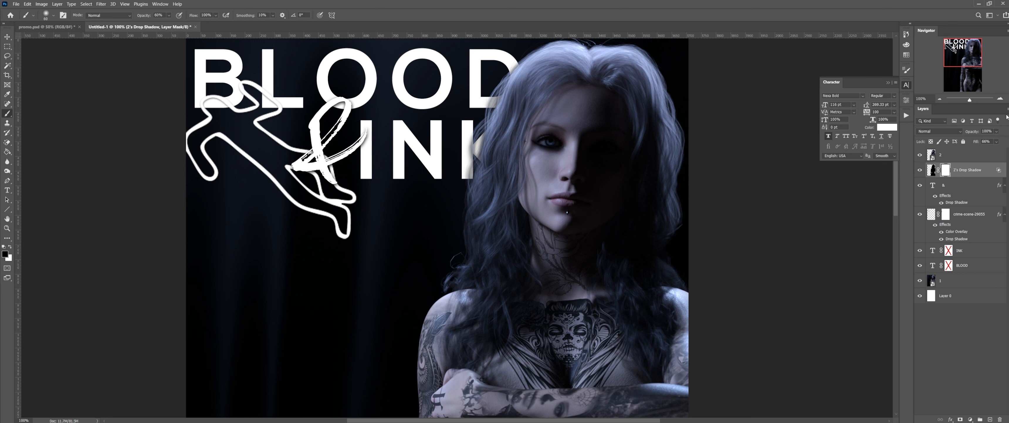
click(1000, 98)
click(1000, 99)
click(1000, 98)
mouse_move(968, 59)
mouse_down()
mouse_move(974, 66)
mouse_move(964, 52)
mouse_up()
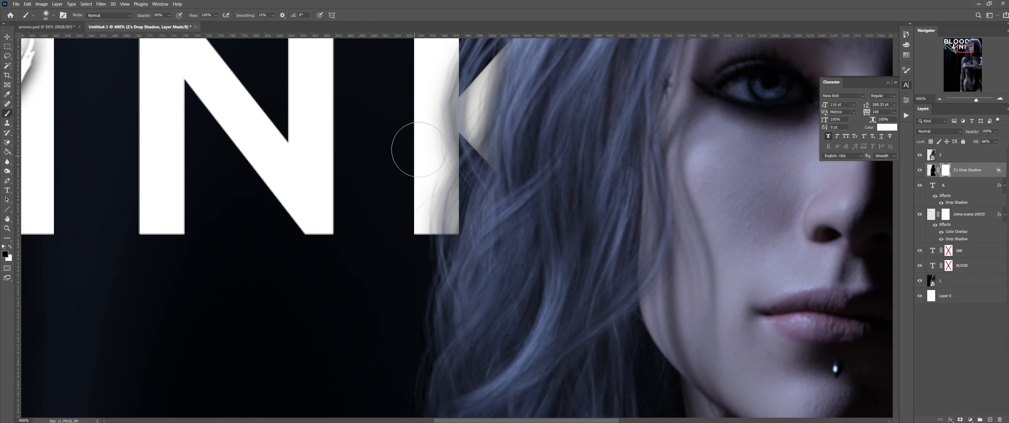
scroll(419, 149, up, 3)
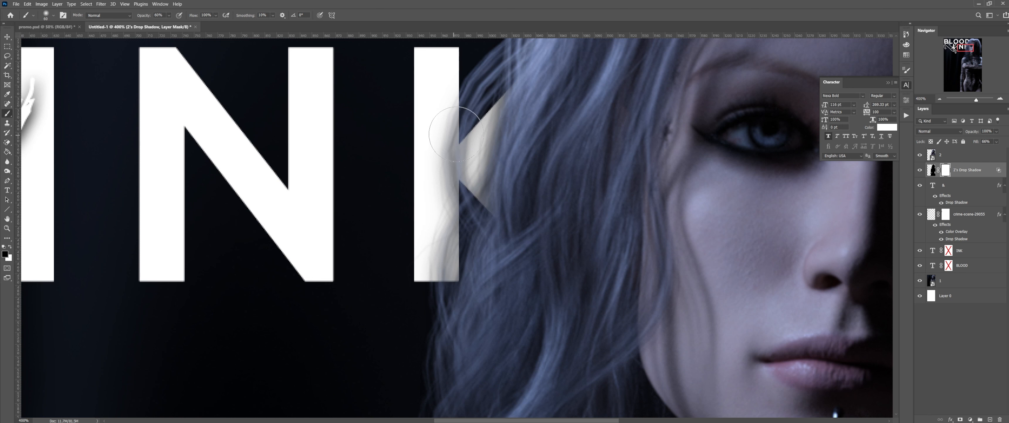
key(bracketleft)
key(bracketleft)
key(bracketleft)
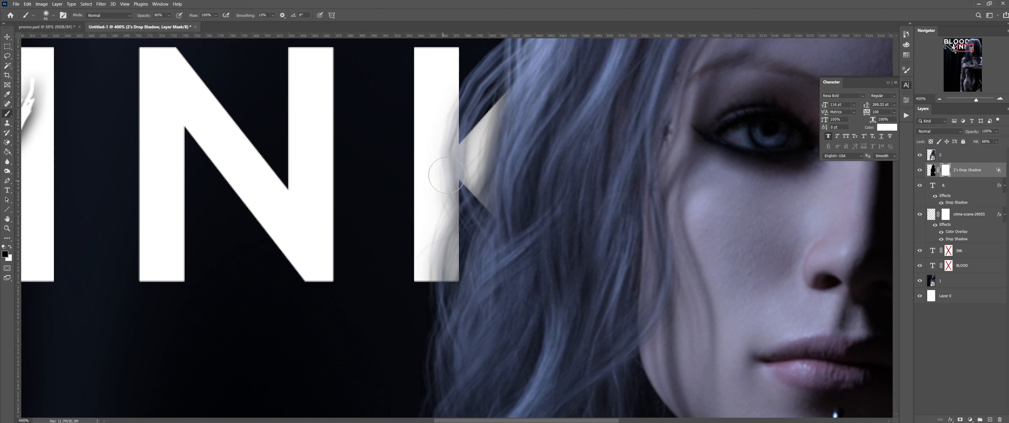
mouse_move(439, 180)
mouse_down()
mouse_move(433, 270)
mouse_move(435, 262)
mouse_up()
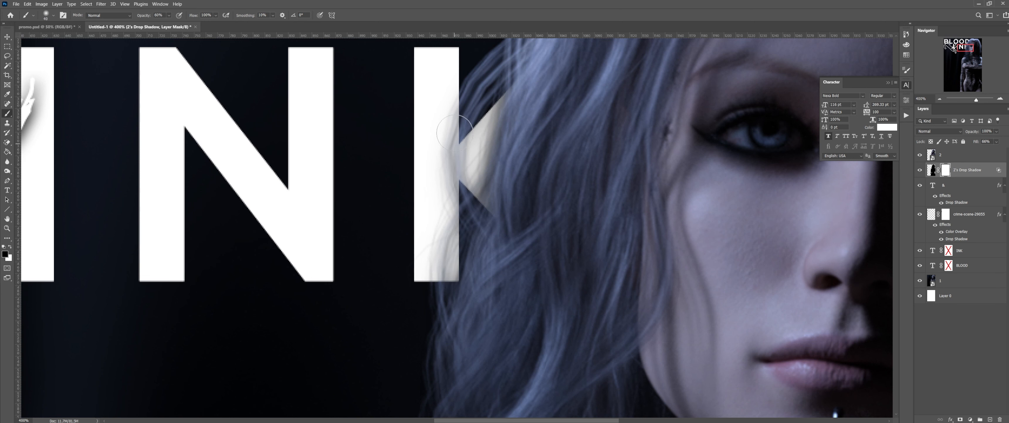
scroll(454, 165, up, 3)
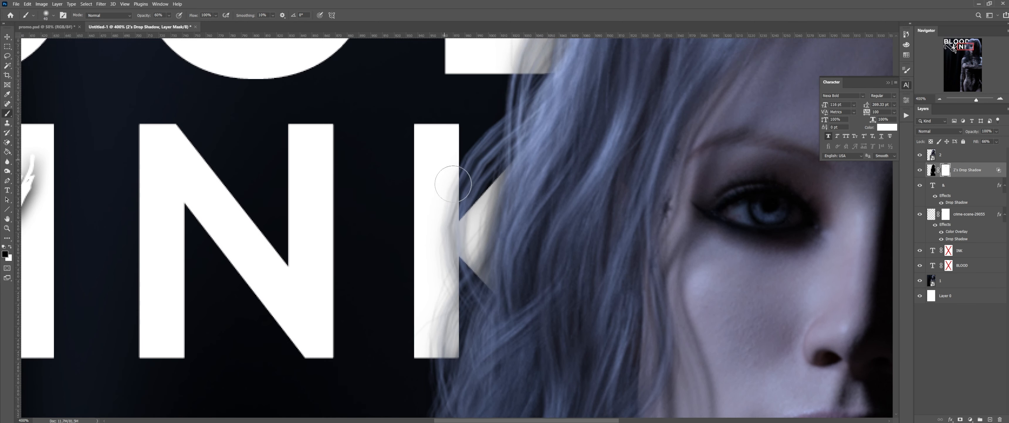
key(bracketleft)
key(bracketleft)
key(bracketleft)
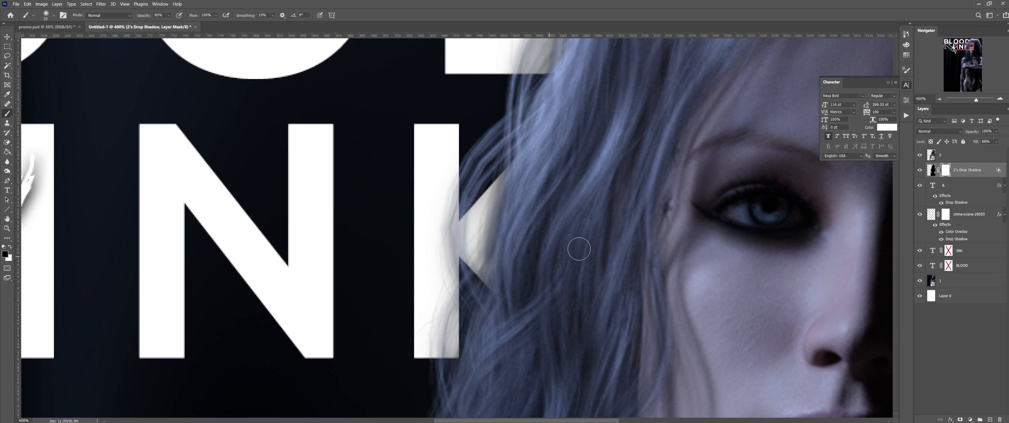
scroll(536, 228, up, 5)
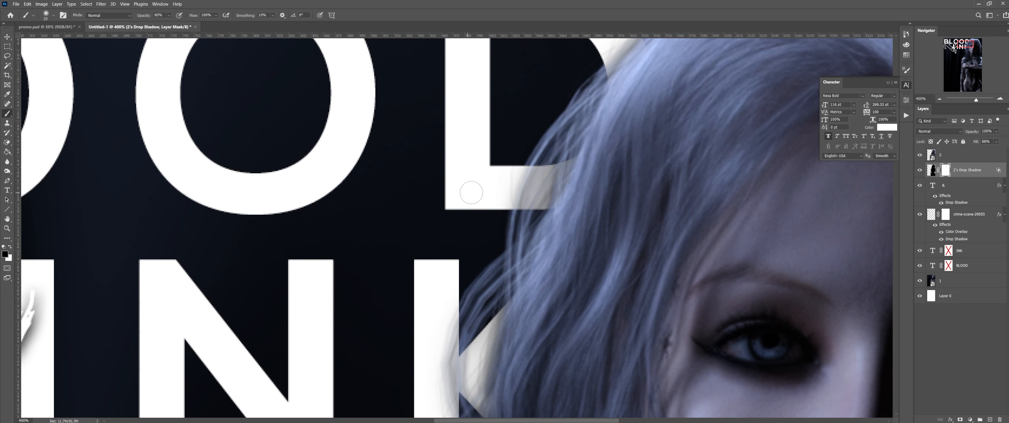
scroll(471, 193, up, 2)
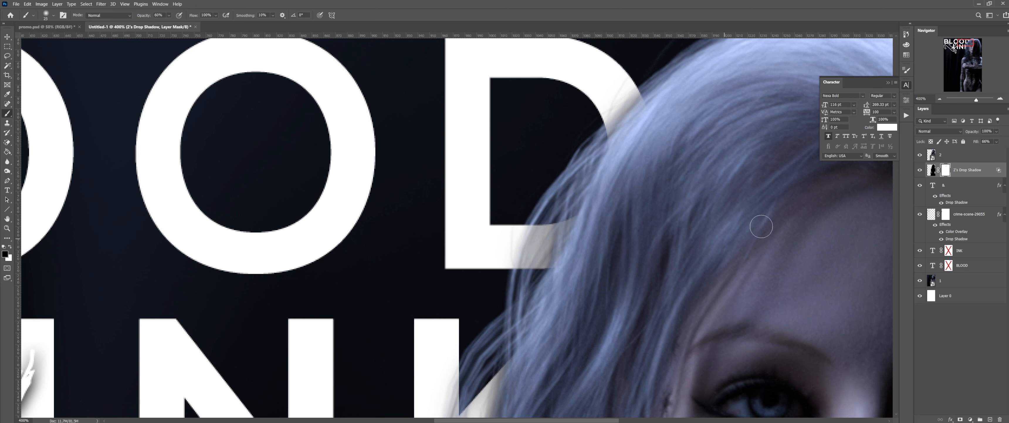
click(940, 99)
click(939, 99)
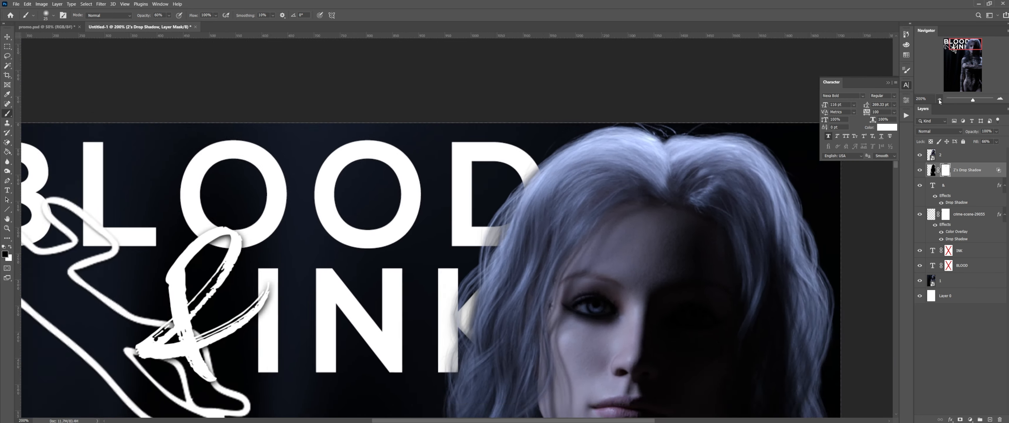
click(939, 99)
click(939, 99)
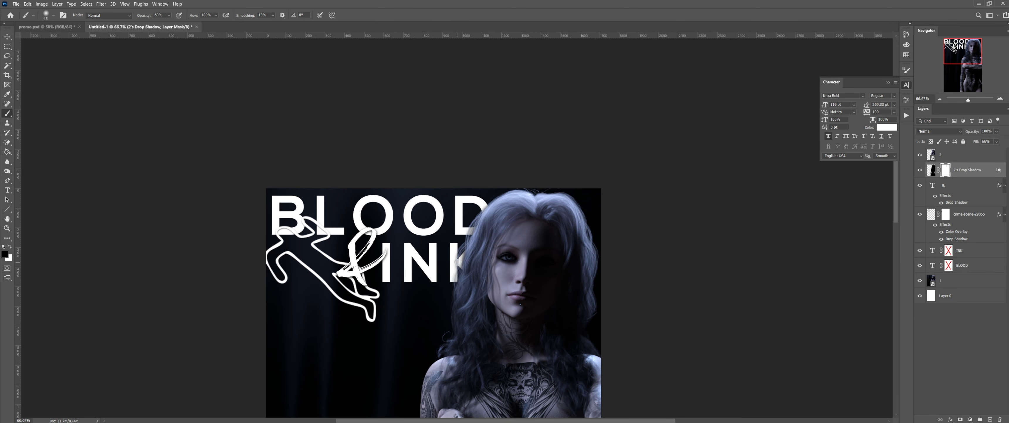
Step: At 100% brush opacity, clear shadow from the K's lower-left edge, then re-enable the INK and BLOOD masks
drag(144, 17, 236, 30)
drag(454, 266, 454, 278)
right_click(948, 249)
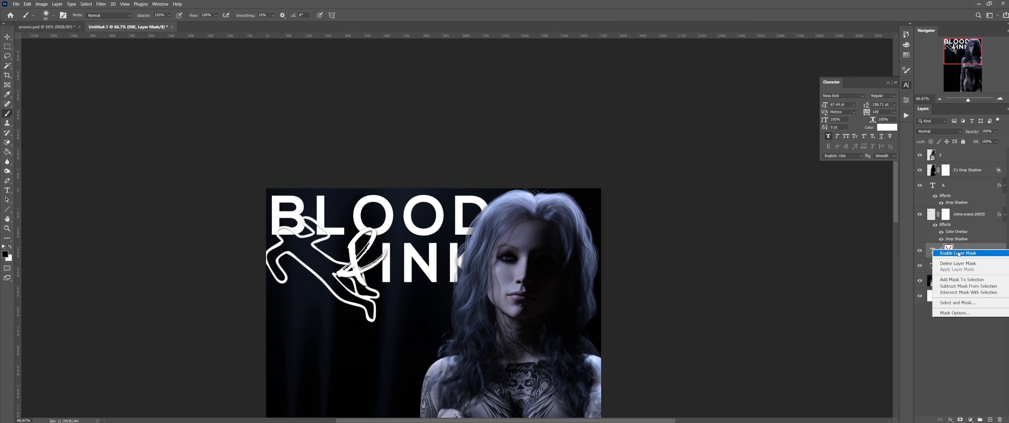
click(958, 256)
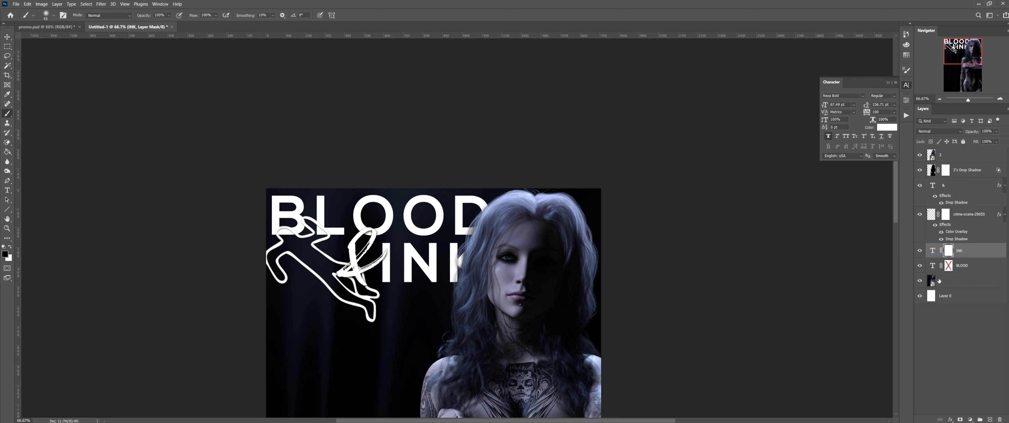
right_click(948, 268)
click(959, 274)
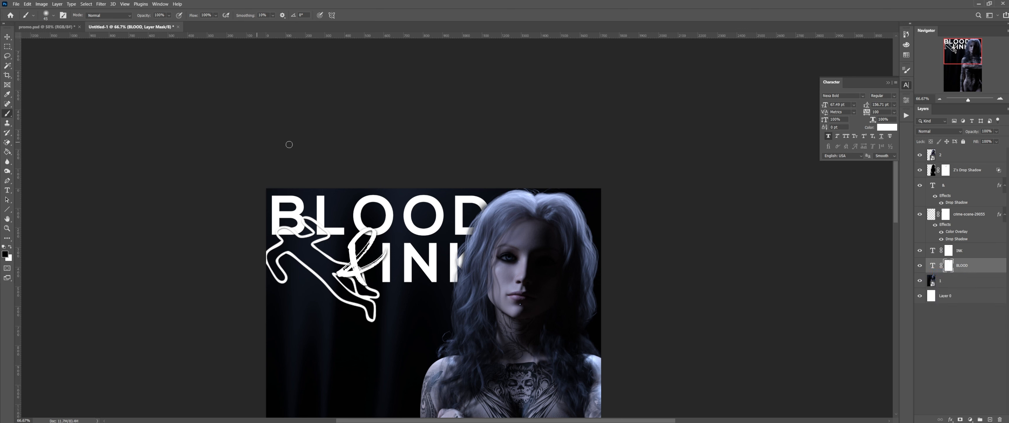
scroll(568, 187, down, 5)
scroll(635, 153, down, 1)
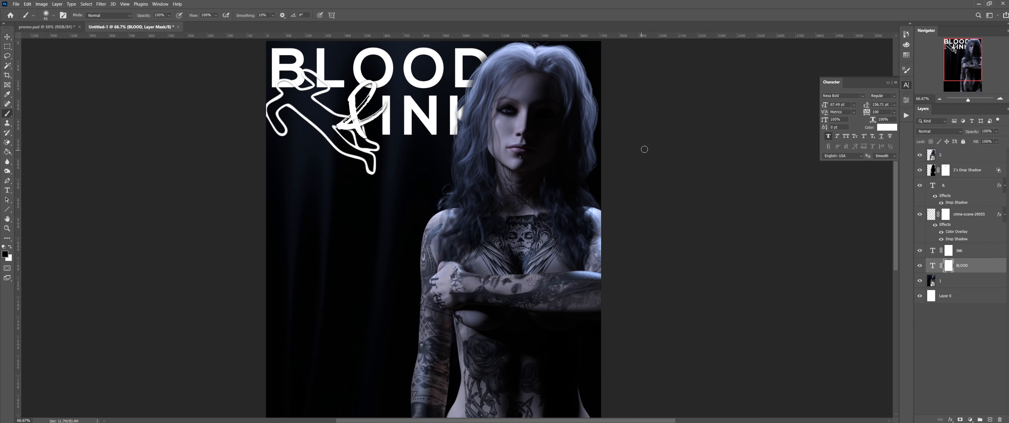
click(50, 27)
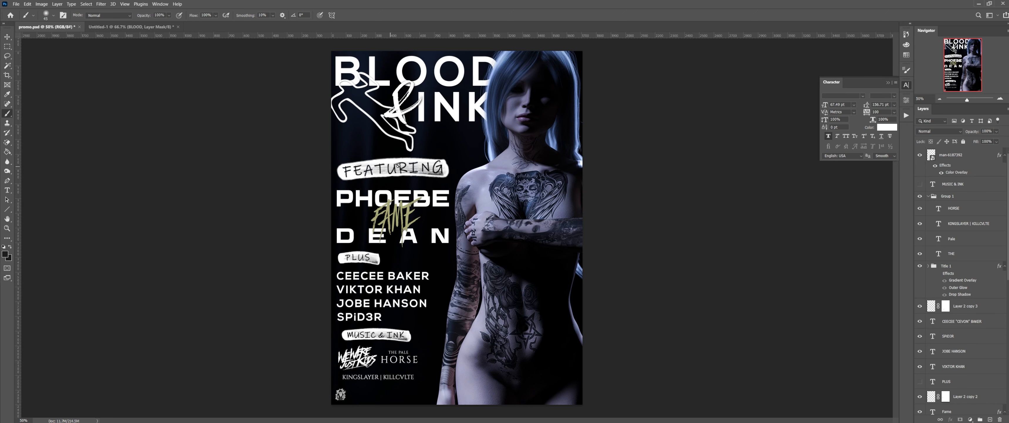
click(999, 98)
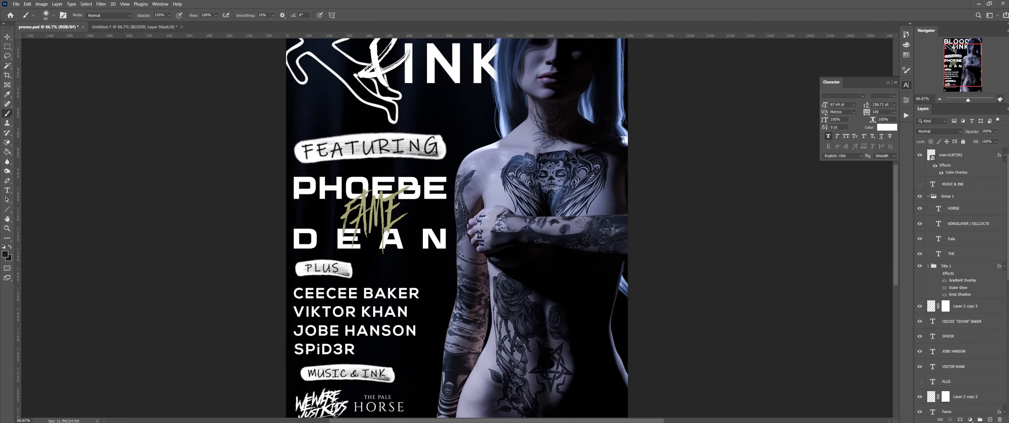
click(1000, 100)
click(1000, 100)
drag(964, 66, 962, 57)
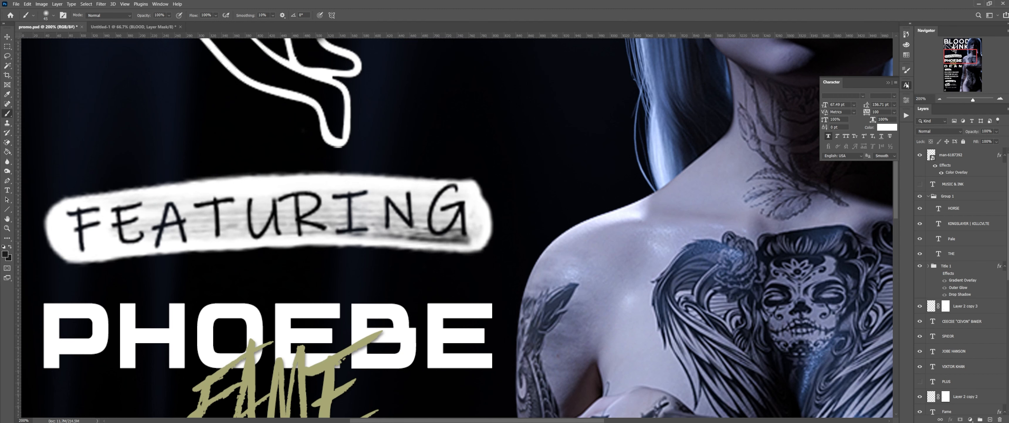
click(940, 98)
click(941, 98)
click(941, 98)
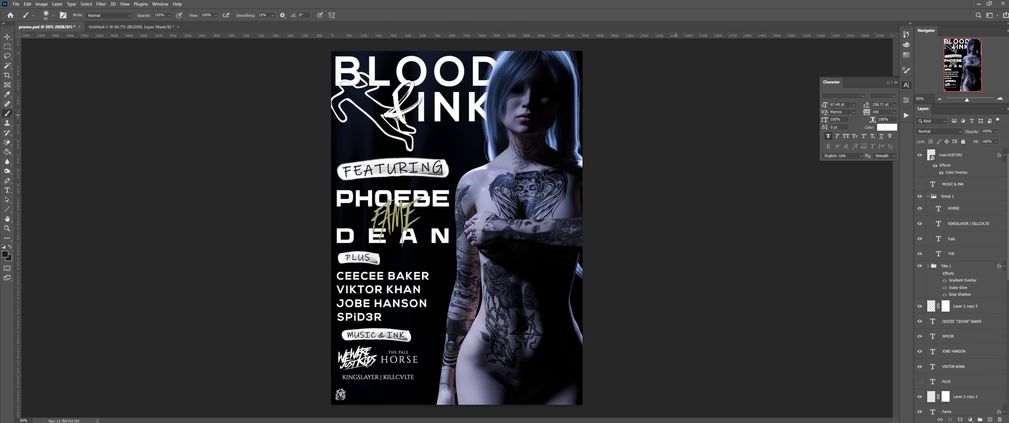
click(149, 28)
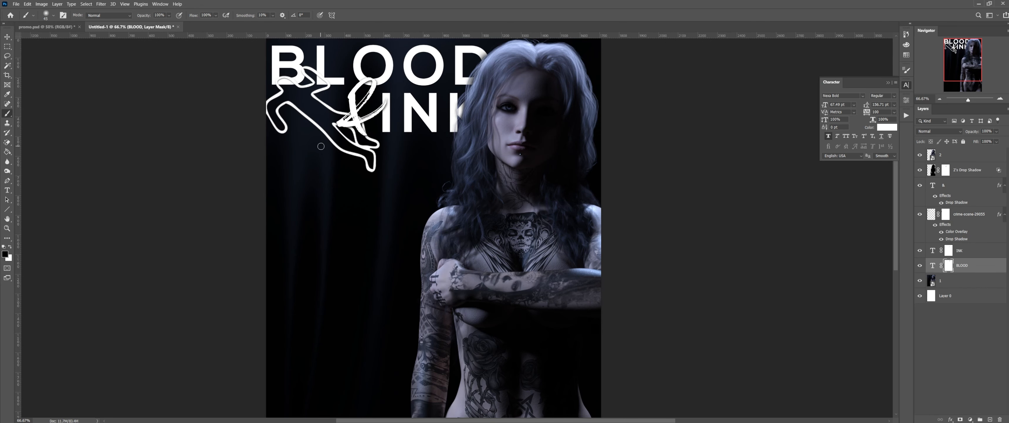
click(63, 30)
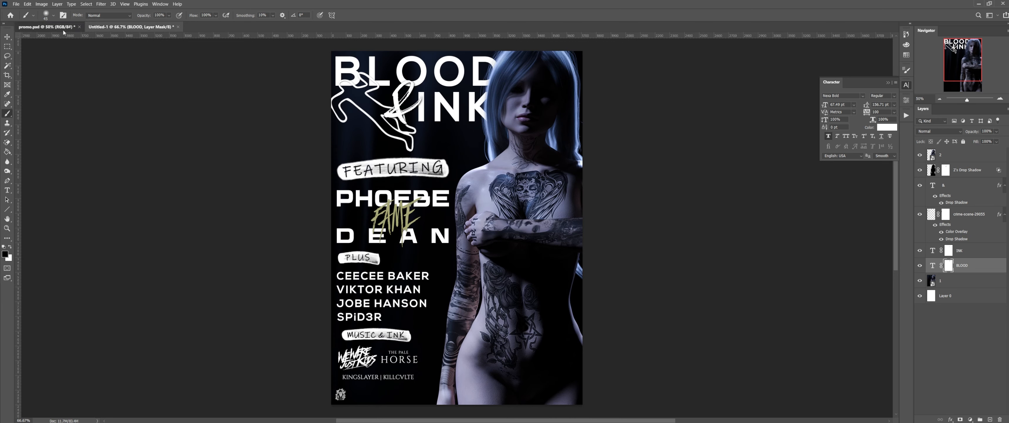
click(109, 30)
click(983, 154)
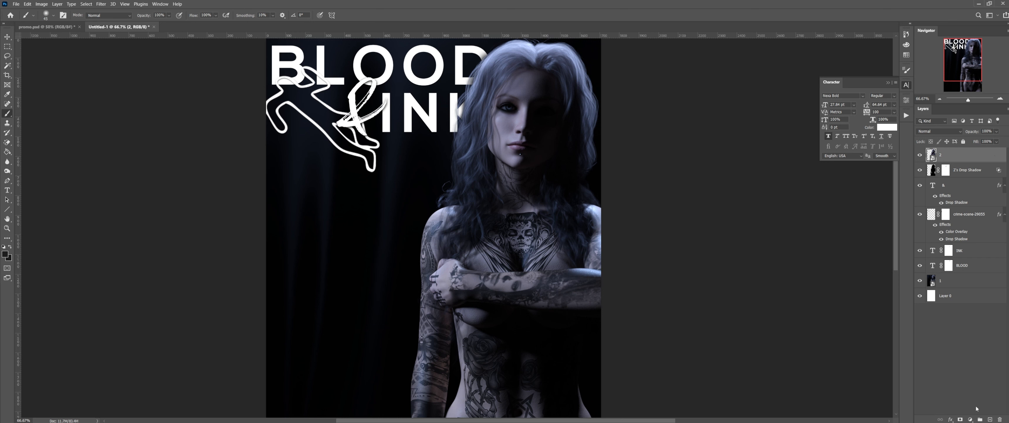
Step: Add a new top layer named Featuring_Under and set the foreground colour to white
click(990, 419)
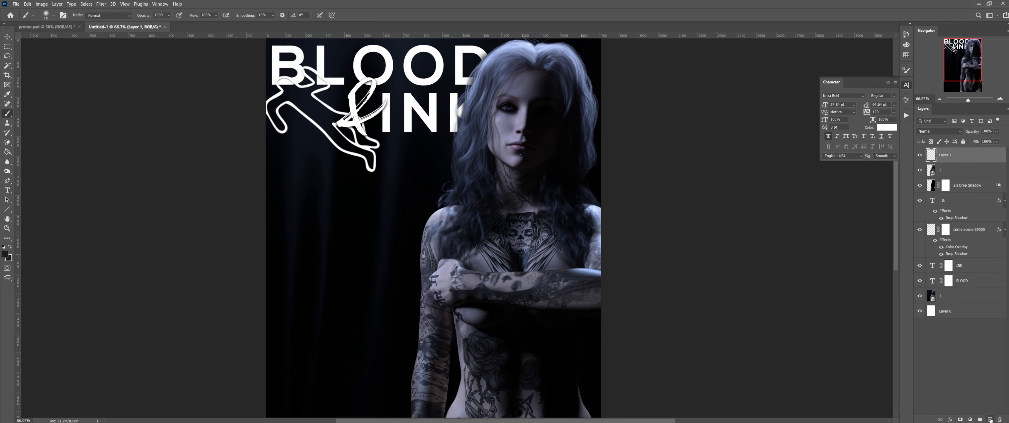
double_click(946, 155)
text(Featuring_Under)
key(Return)
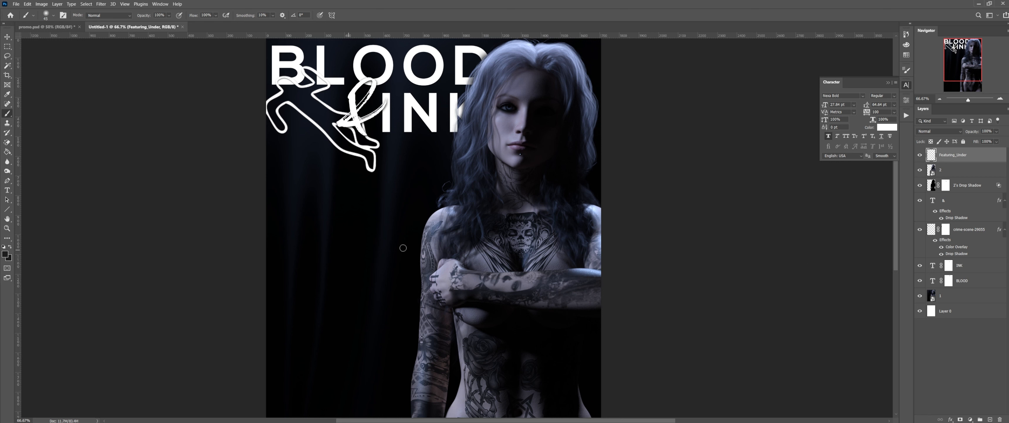
click(5, 255)
drag(756, 202, 722, 163)
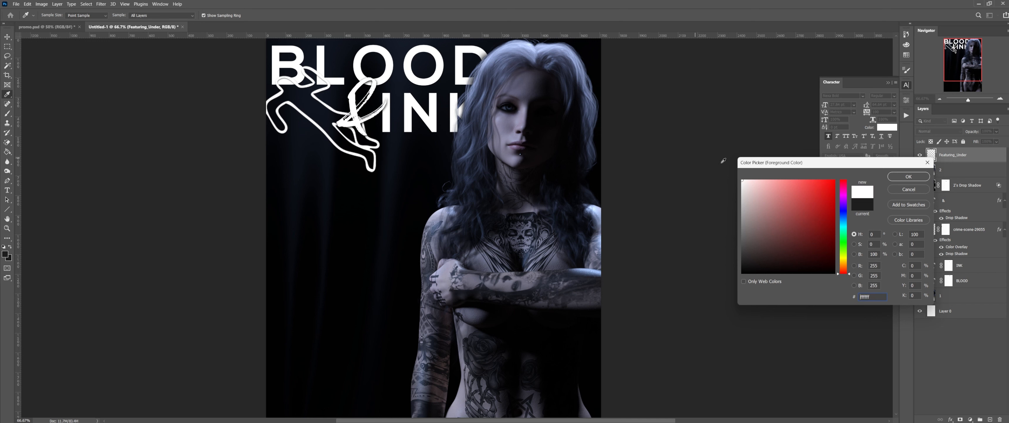
click(908, 177)
Step: Load brush 2697 from the Aversa Brushes set in the Brush Preset picker
right_click(324, 218)
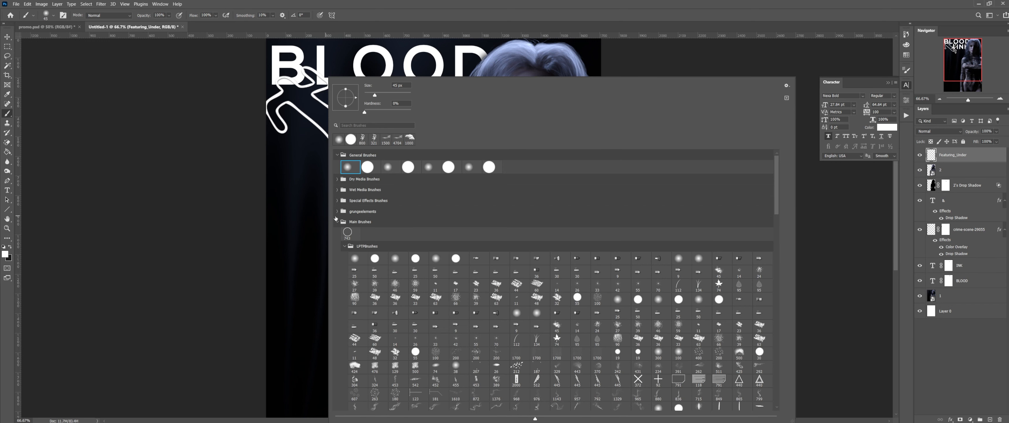
click(338, 222)
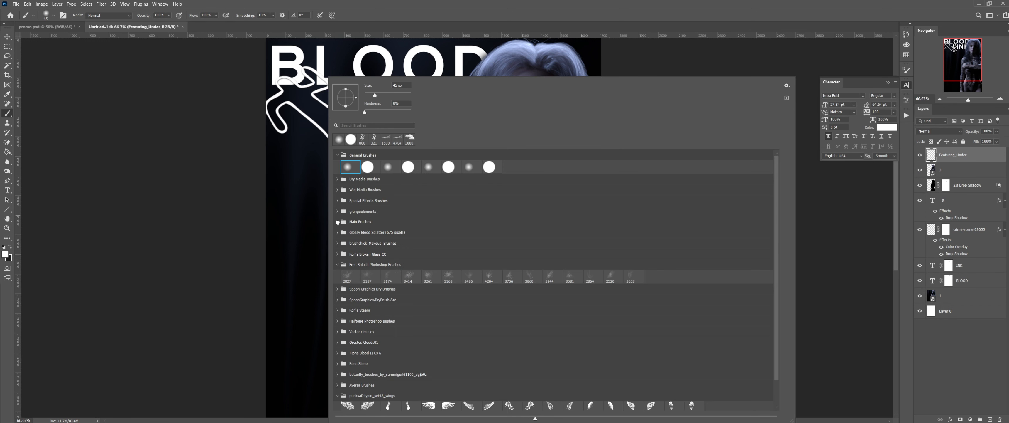
click(338, 264)
scroll(383, 274, down, 1)
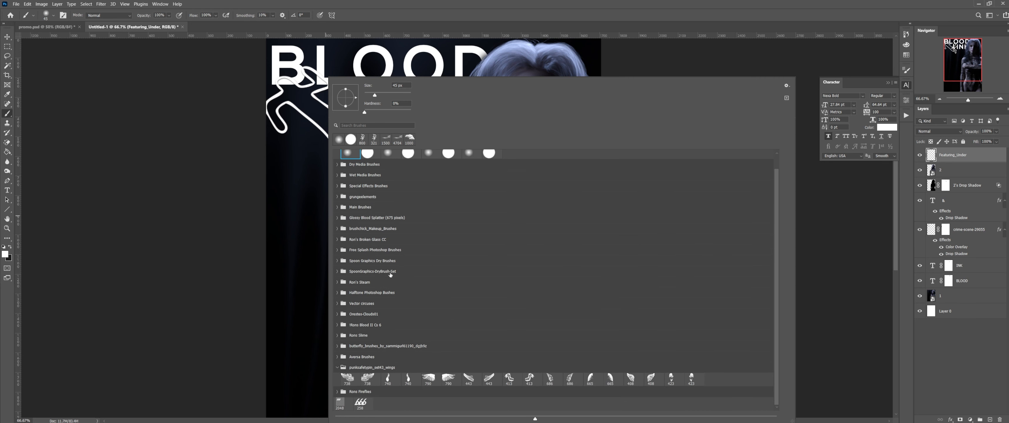
click(338, 367)
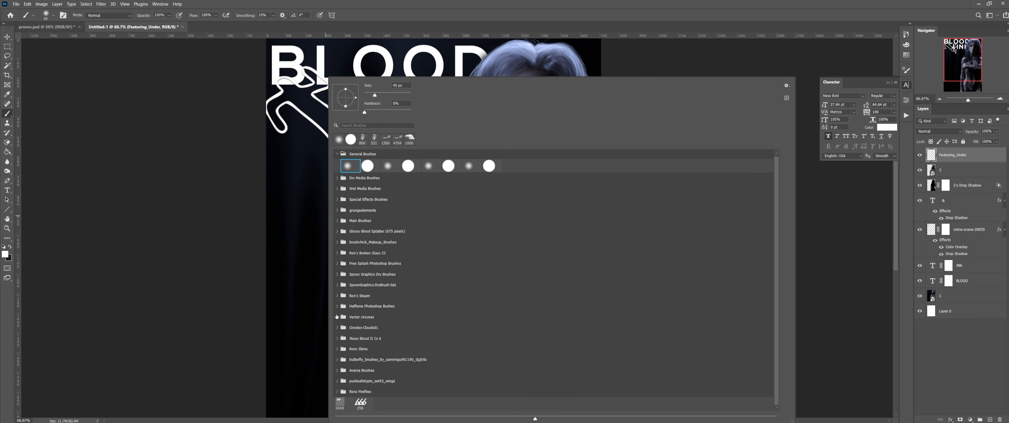
click(338, 370)
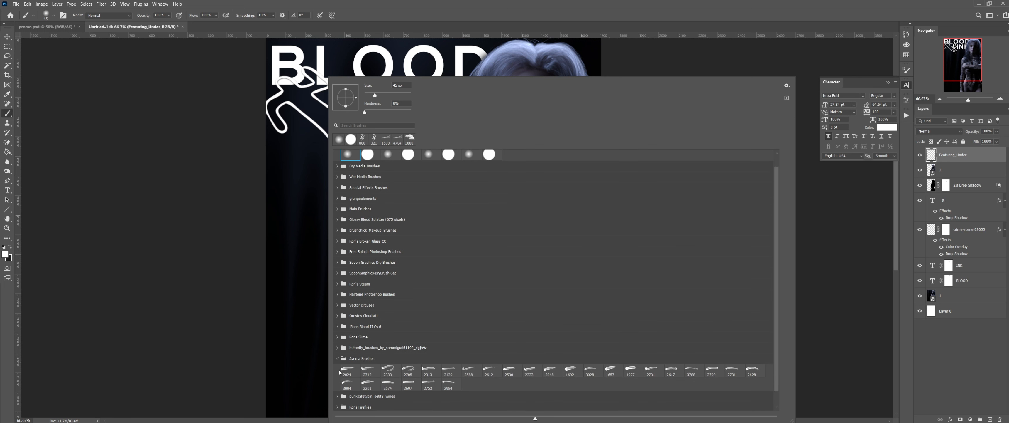
click(409, 383)
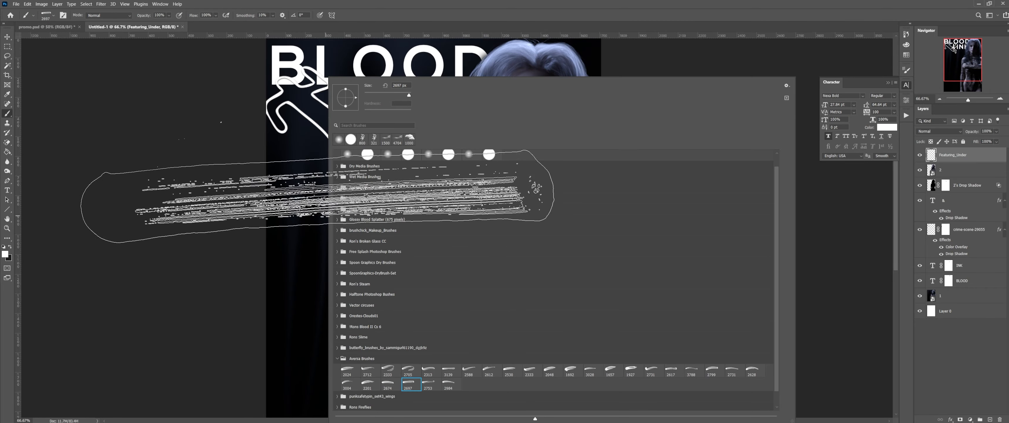
Step: Paint a white textured streak below the title, stamping at 800 px and overpainting at 600 and 400 px
click(660, 7)
mouse_move(407, 216)
mouse_down()
mouse_move(392, 203)
mouse_move(403, 193)
mouse_up()
key(bracketleft)
key(bracketleft)
key(bracketleft)
key(bracketleft)
key(bracketleft)
key(bracketleft)
key(bracketleft)
key(bracketleft)
key(bracketleft)
key(bracketleft)
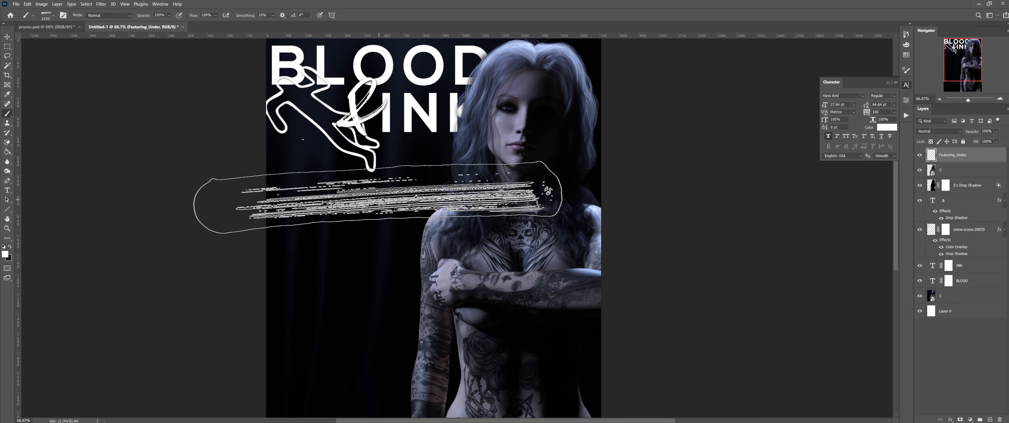
key(bracketleft)
key(bracketleft)
key(bracketleft)
key(bracketleft)
key(bracketleft)
key(bracketleft)
key(bracketleft)
key(bracketleft)
key(bracketleft)
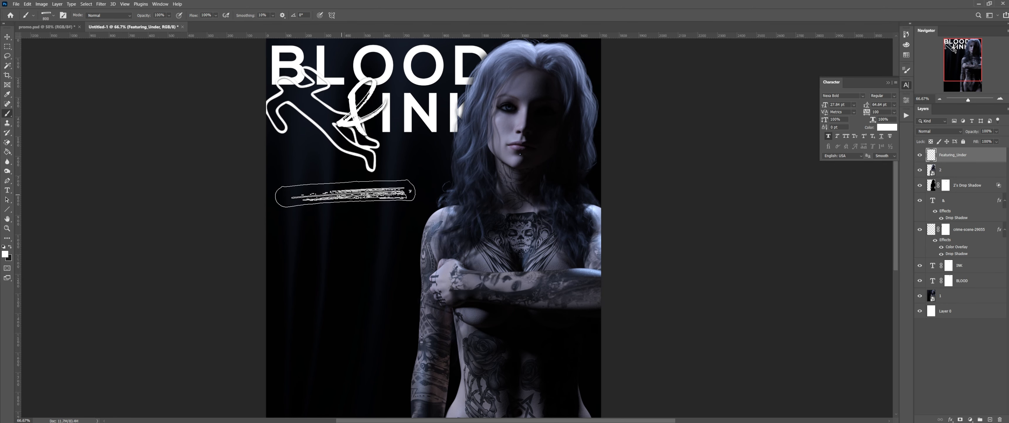
click(343, 192)
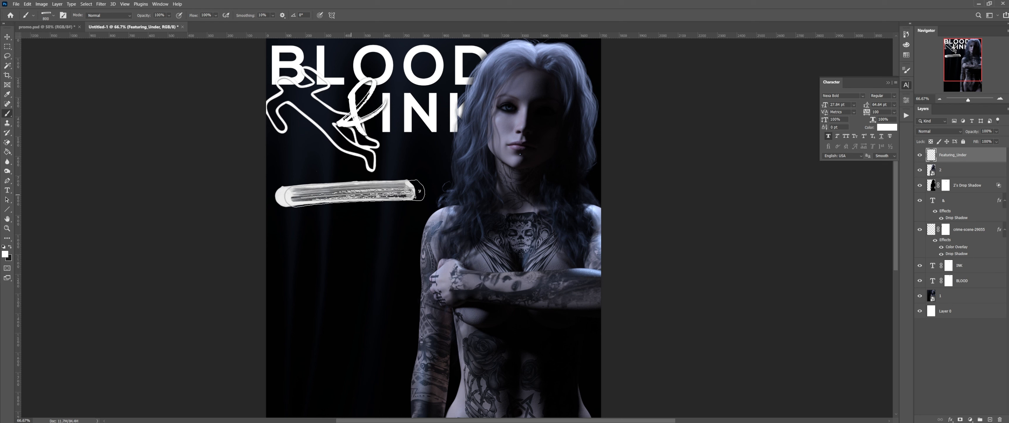
key(bracketleft)
key(bracketleft)
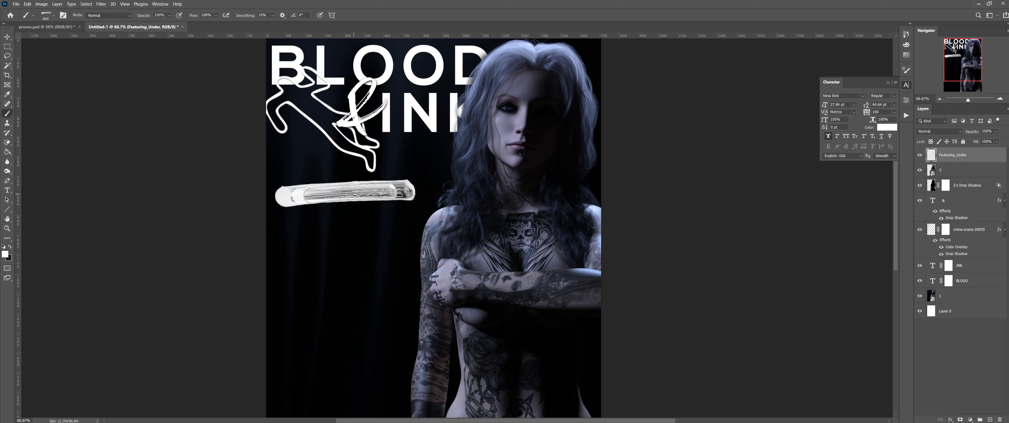
mouse_move(358, 193)
mouse_down()
mouse_move(378, 202)
mouse_move(340, 200)
mouse_up()
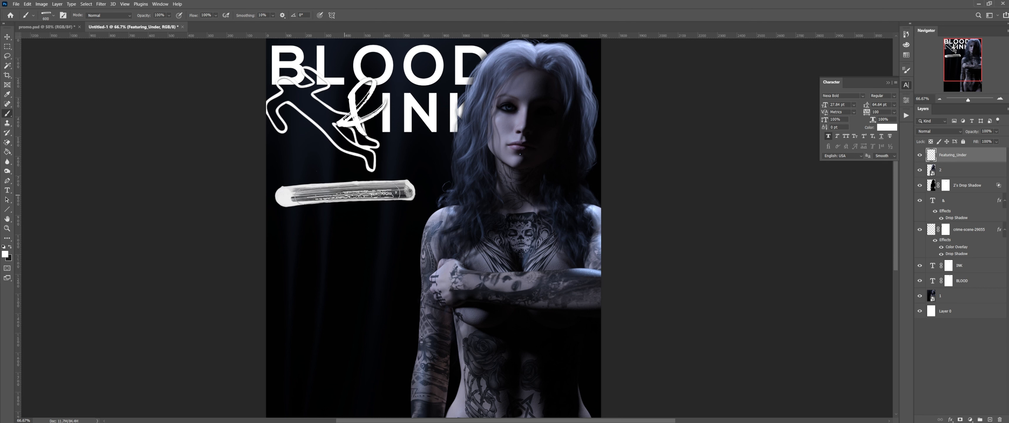
key(bracketleft)
key(bracketleft)
drag(312, 196, 317, 191)
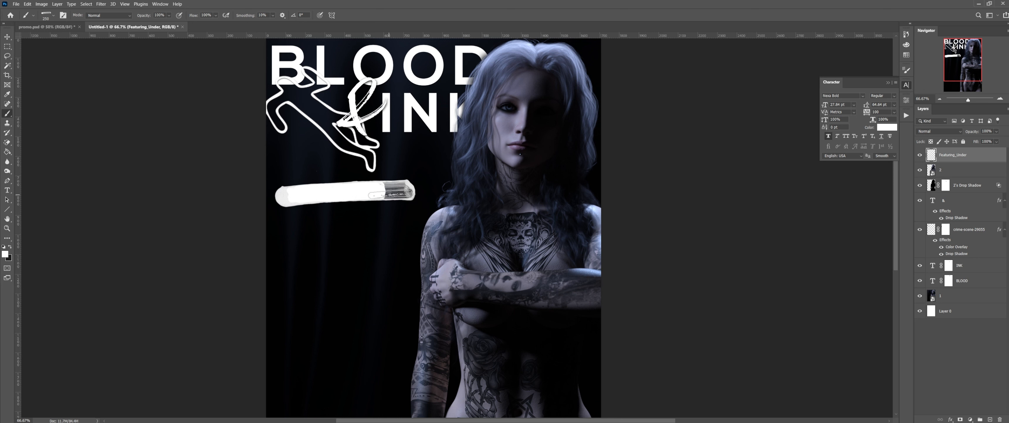
Step: Fill the streaky grey right end of the banner with white
click(389, 195)
click(389, 193)
click(389, 194)
click(389, 195)
click(392, 196)
right_click(331, 190)
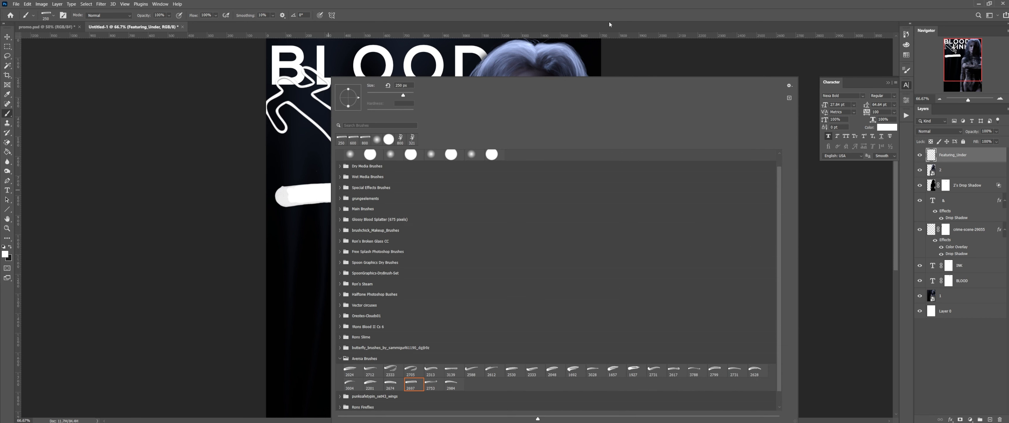
key(Escape)
Step: Try fading the banner through a mask at 21% opacity, then delete the mask and Featuring_Under layer
click(961, 419)
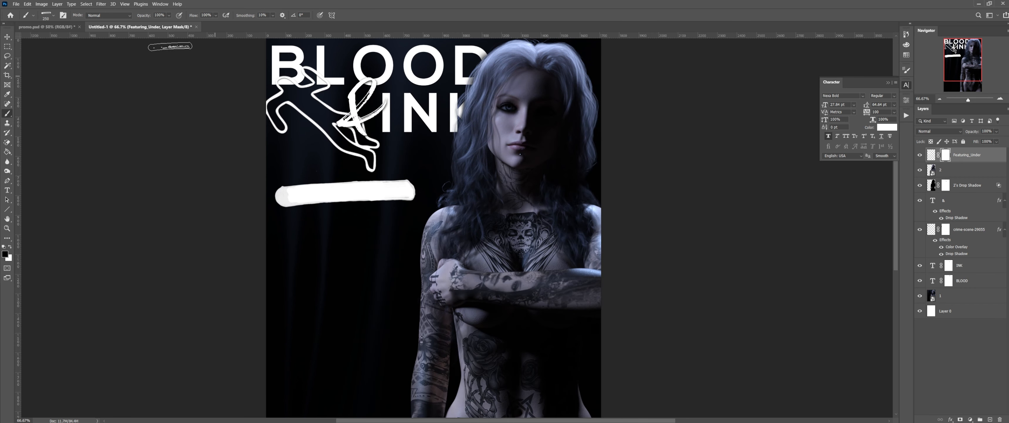
drag(148, 14, 132, 16)
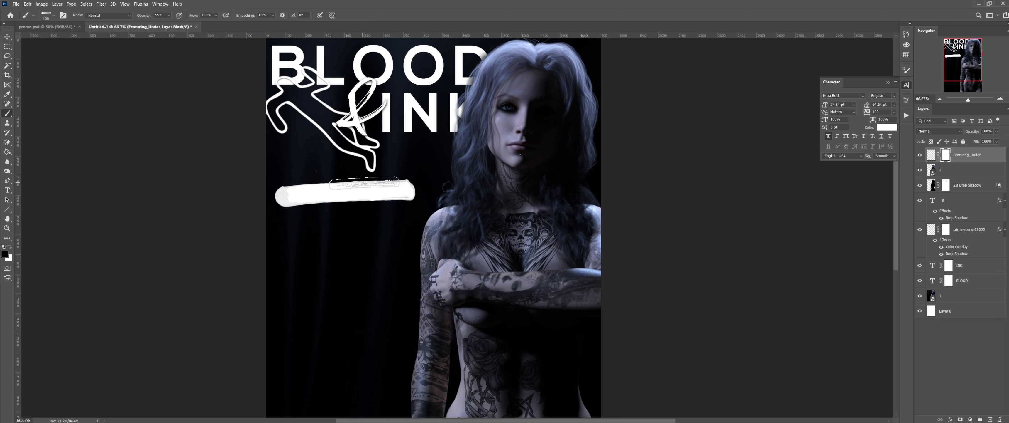
key(bracketright)
key(bracketright)
key(bracketright)
click(359, 193)
click(357, 193)
click(357, 193)
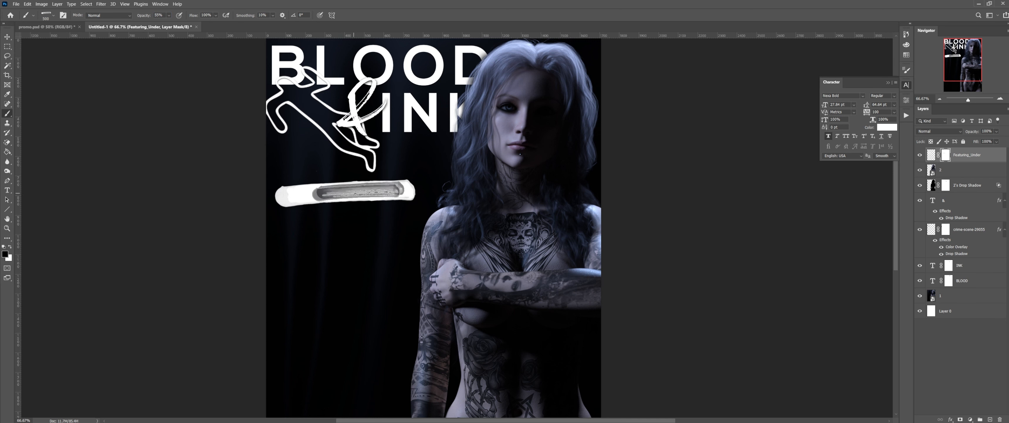
key(ctrl+z)
key(ctrl+z)
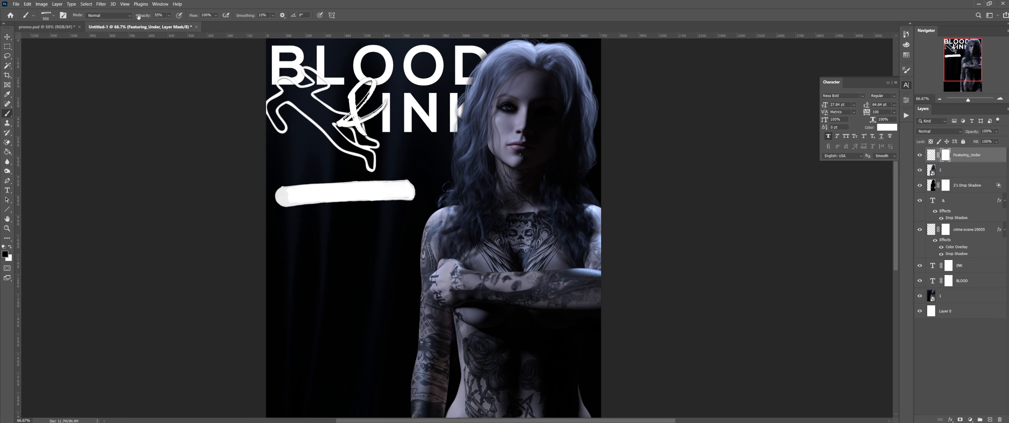
drag(142, 15, 129, 19)
click(363, 192)
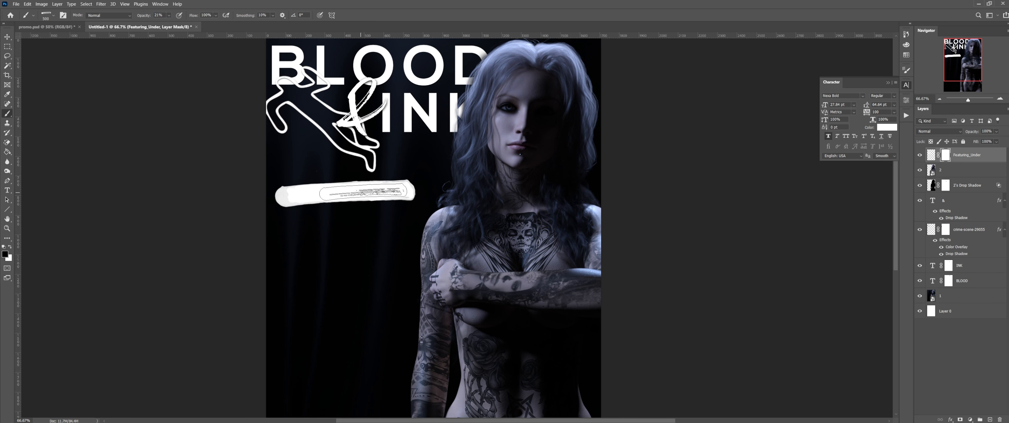
mouse_move(331, 194)
mouse_down()
mouse_move(356, 192)
mouse_move(331, 193)
mouse_up()
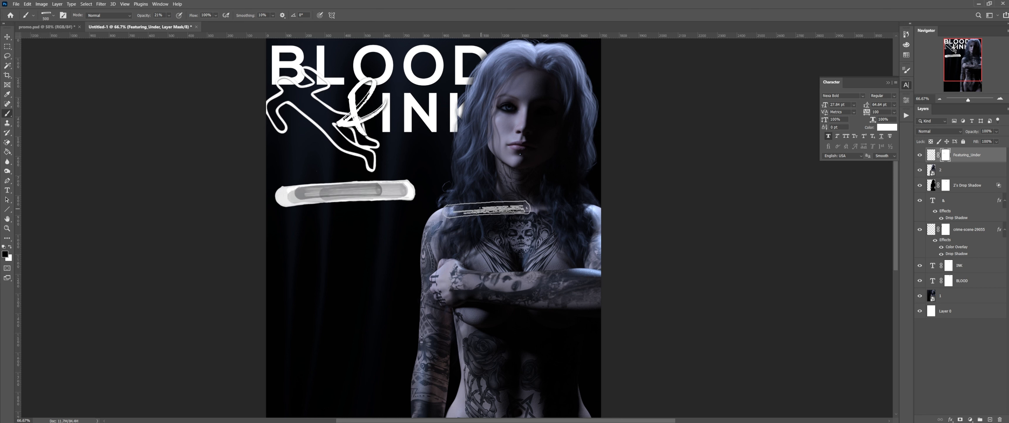
key(Delete)
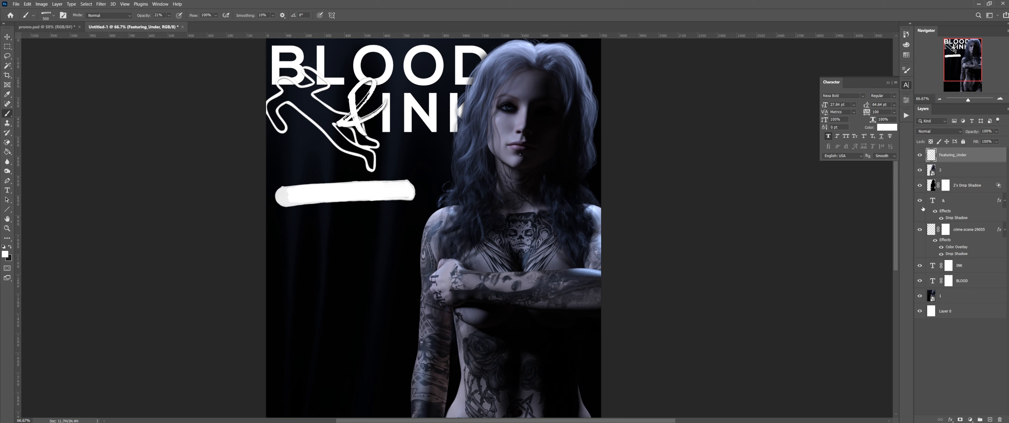
key(Delete)
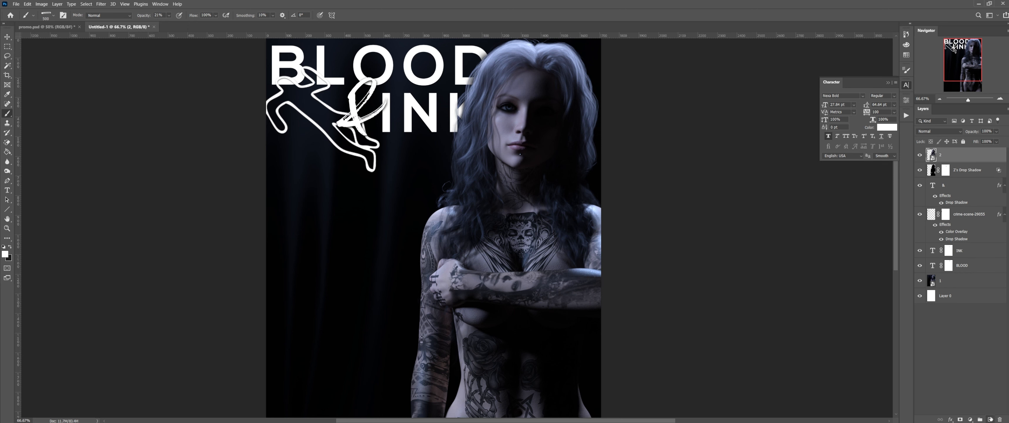
Step: Add a new layer and choose the 1938 brush from the SpoonGraphics-DryBrush-Set
click(990, 416)
right_click(353, 216)
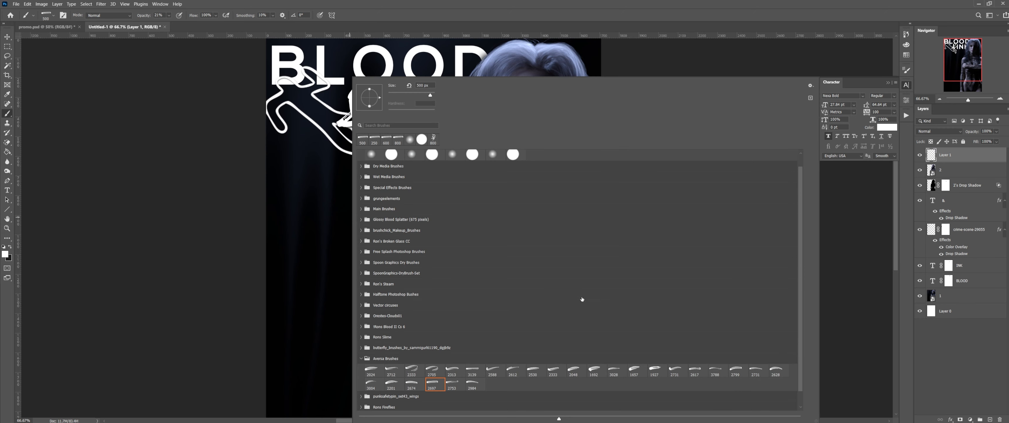
scroll(549, 340, down, 1)
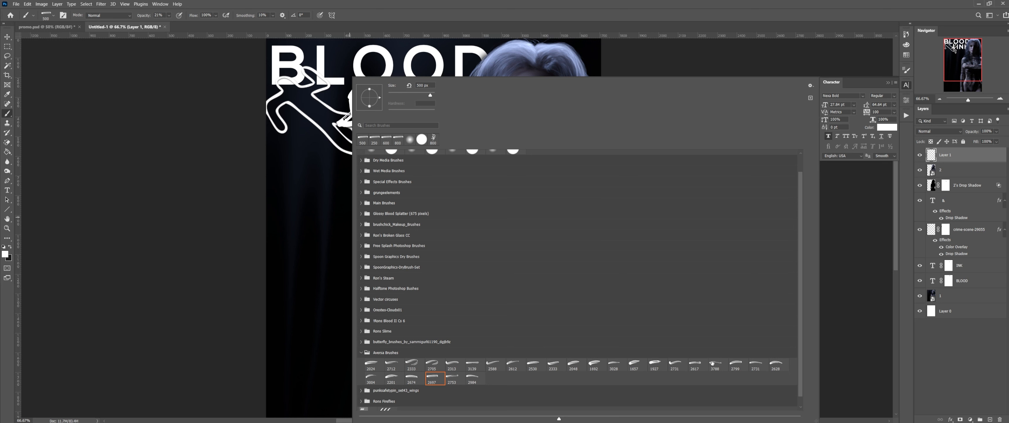
scroll(629, 352, down, 1)
scroll(542, 339, up, 1)
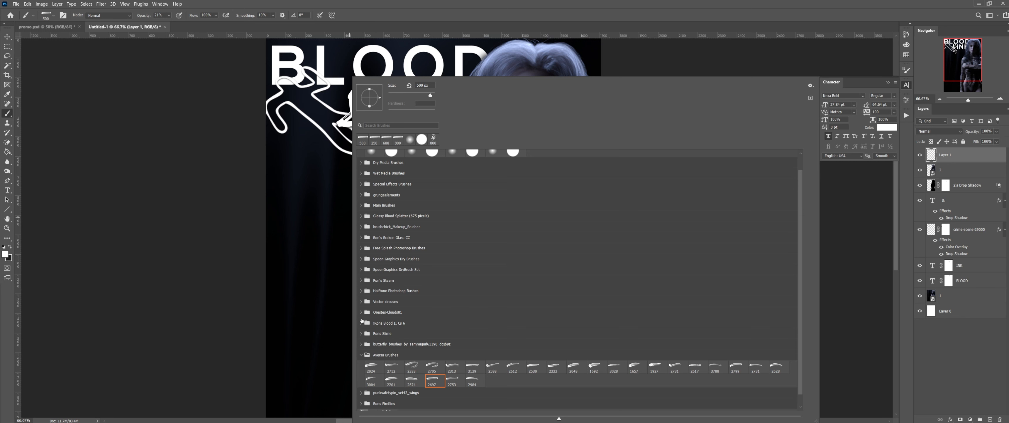
click(361, 269)
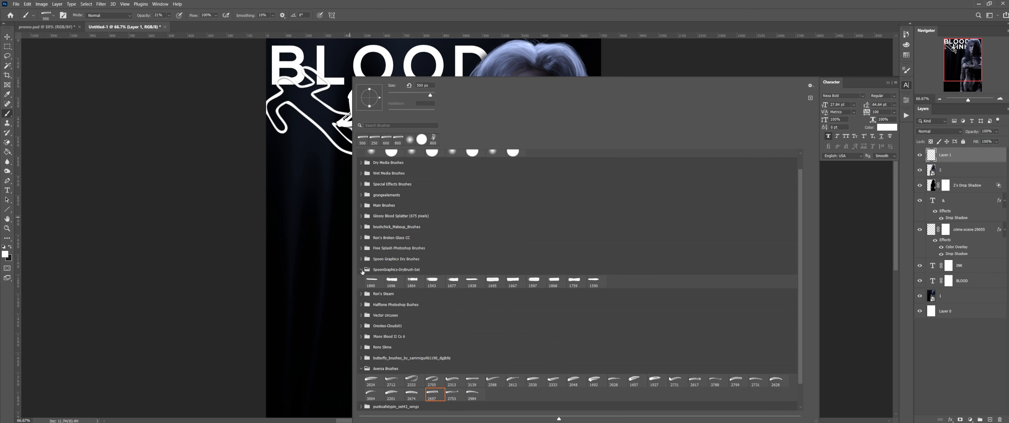
click(472, 279)
click(520, 14)
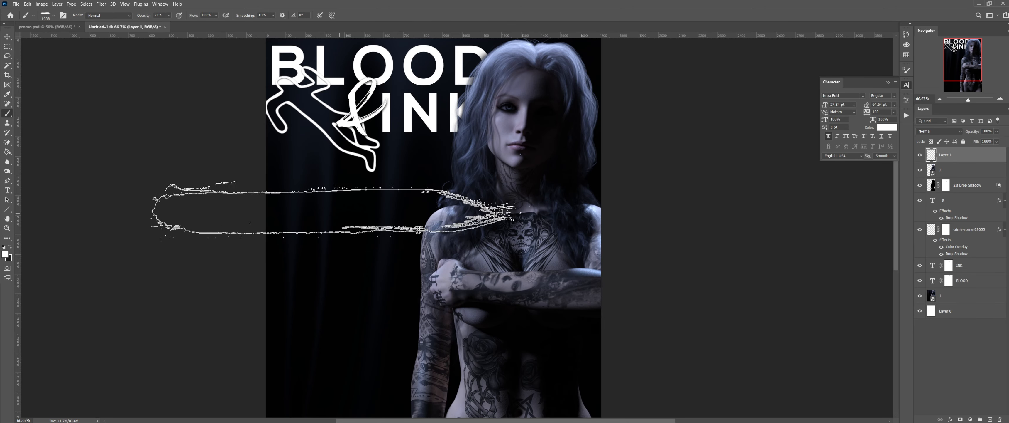
Step: Stamp a white 900 px dry-brush banner at 100% opacity below the title, then switch to promo.psd
key(bracketleft)
key(bracketleft)
key(bracketleft)
key(bracketleft)
key(bracketleft)
key(bracketleft)
key(bracketleft)
key(bracketleft)
key(bracketleft)
key(bracketleft)
key(bracketleft)
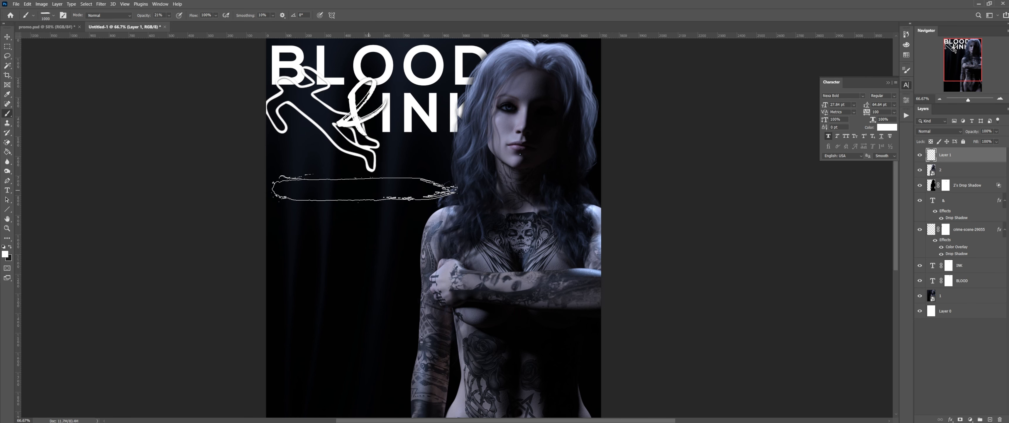
key(bracketleft)
click(349, 203)
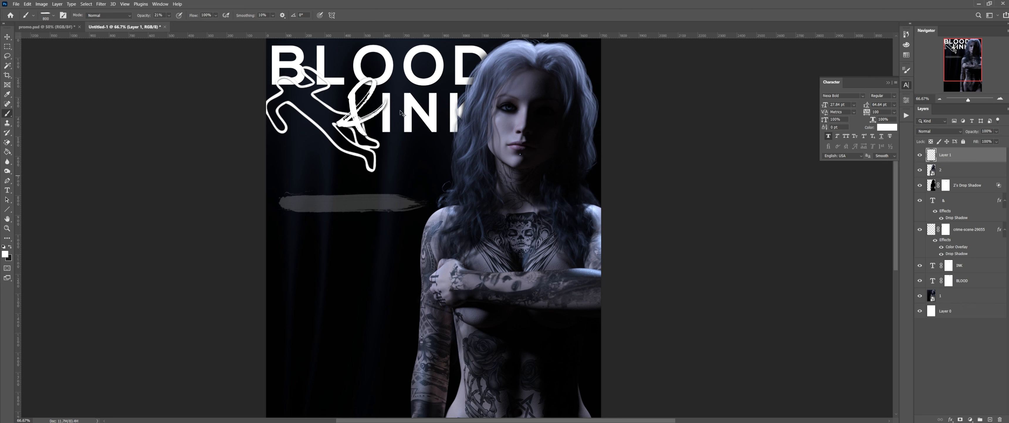
key(ctrl+z)
drag(144, 16, 188, 18)
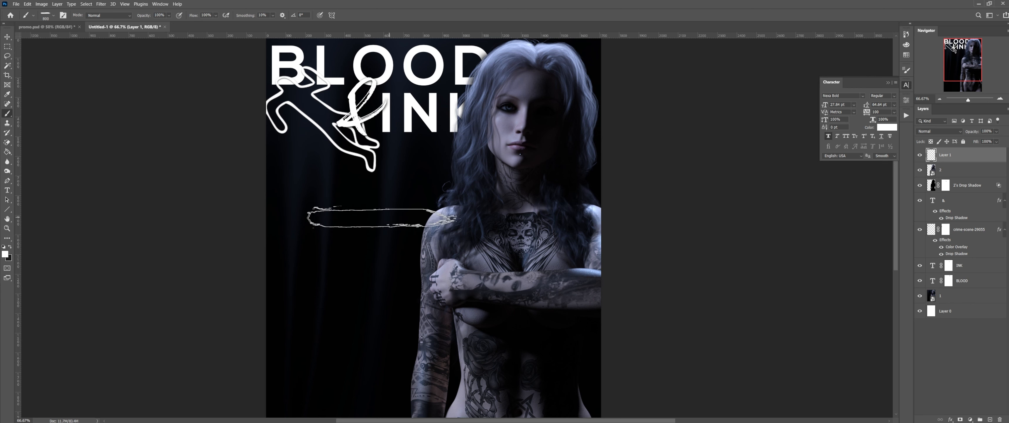
click(356, 199)
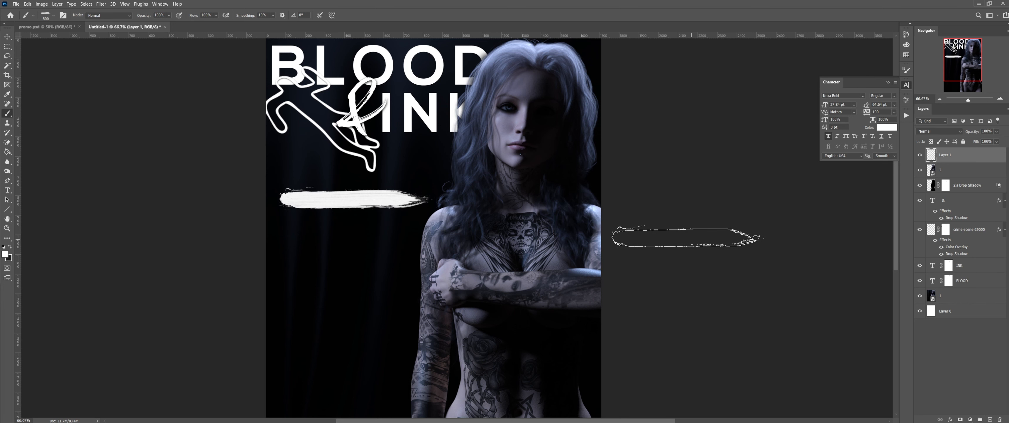
key(ctrl+z)
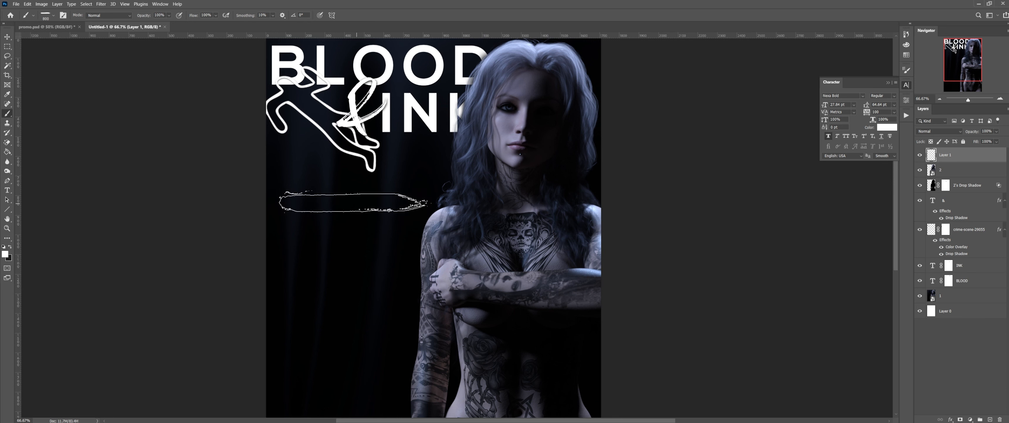
click(354, 203)
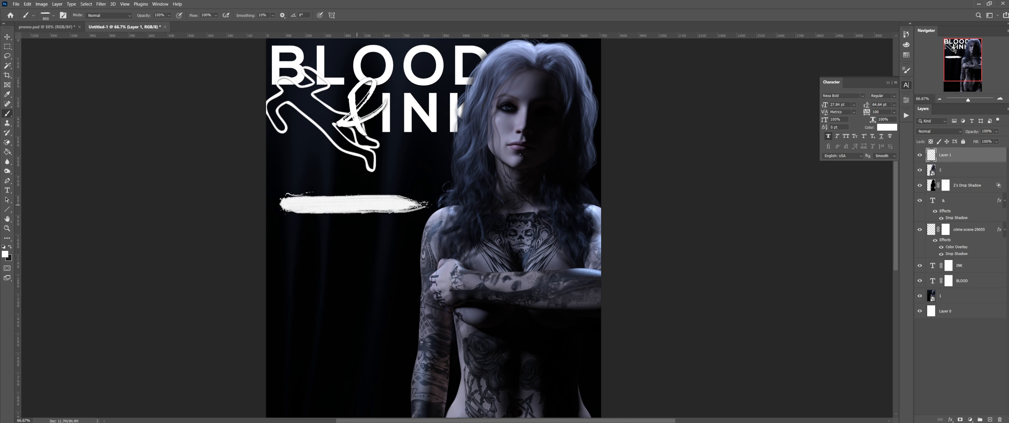
key(ctrl+z)
click(354, 203)
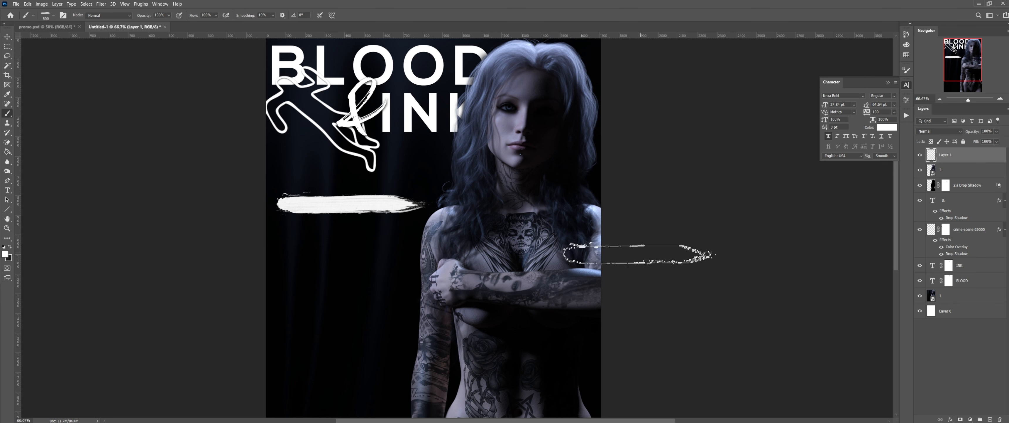
click(39, 28)
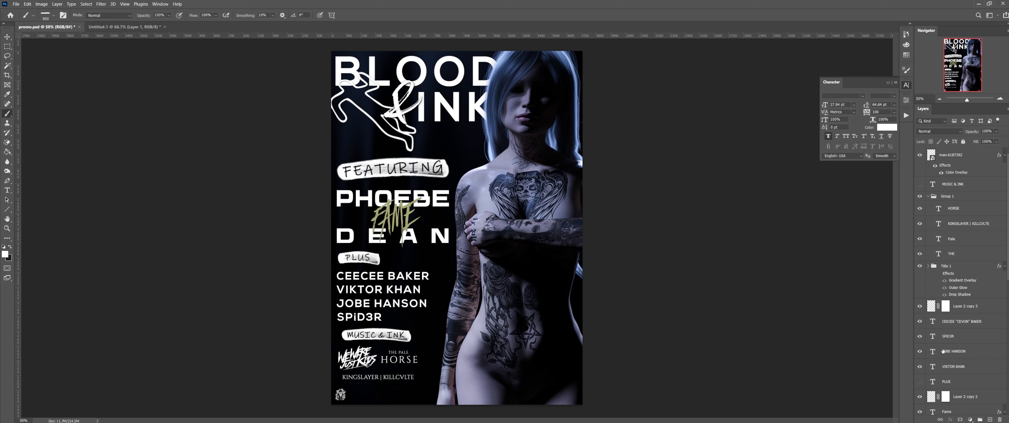
Step: Review promo.psd's layers, toggling Title 1's visibility, then return to the Untitled-1 draft
scroll(946, 358, down, 10)
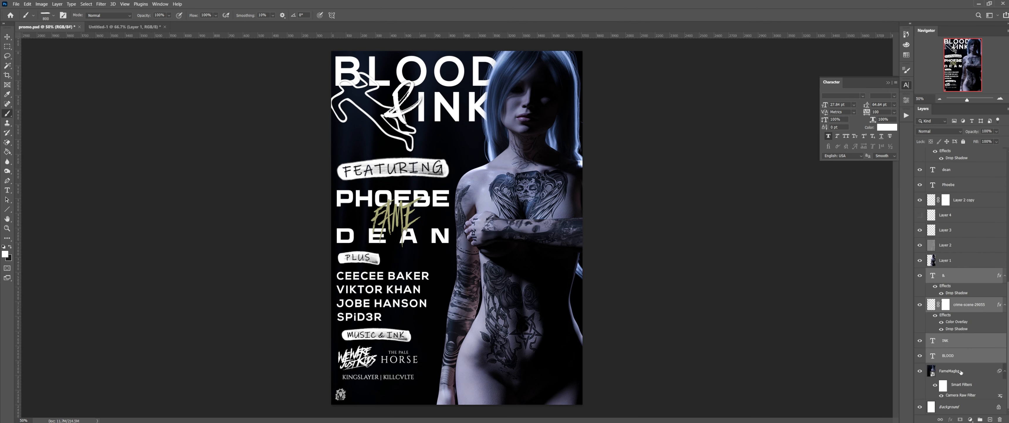
scroll(961, 371, up, 10)
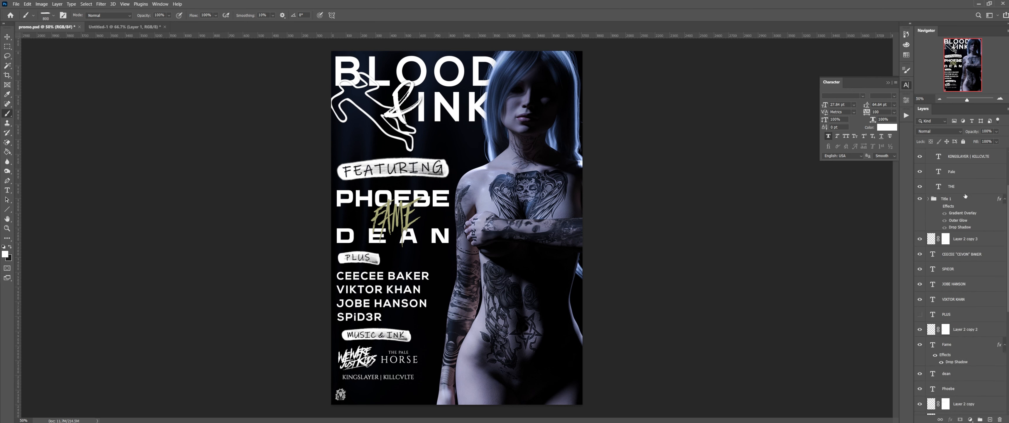
scroll(965, 196, up, 5)
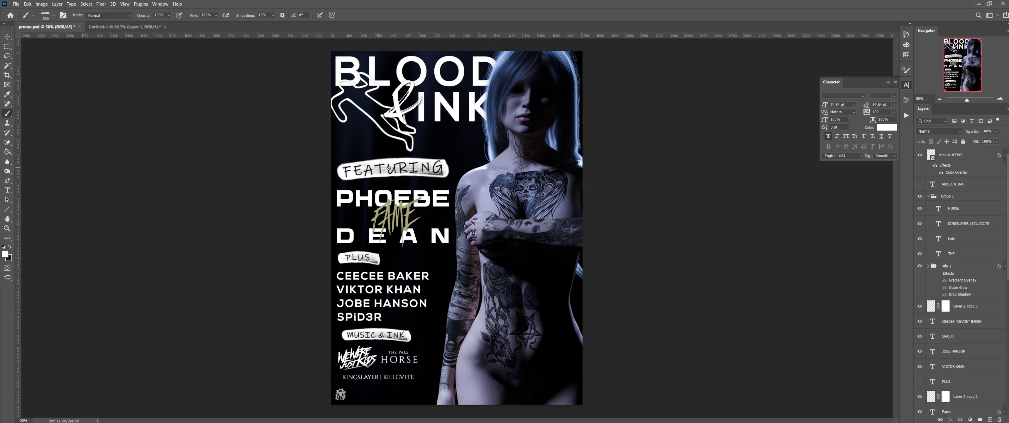
scroll(945, 259, down, 5)
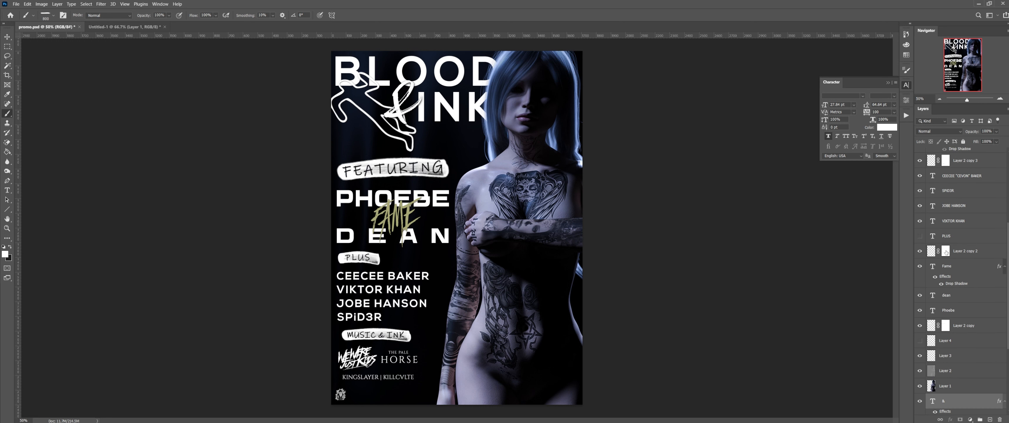
scroll(952, 275, down, 5)
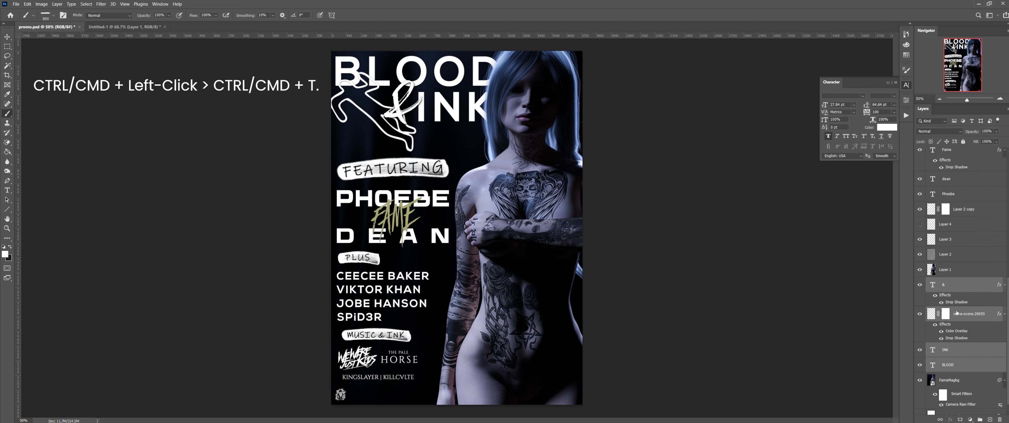
scroll(977, 374, up, 3)
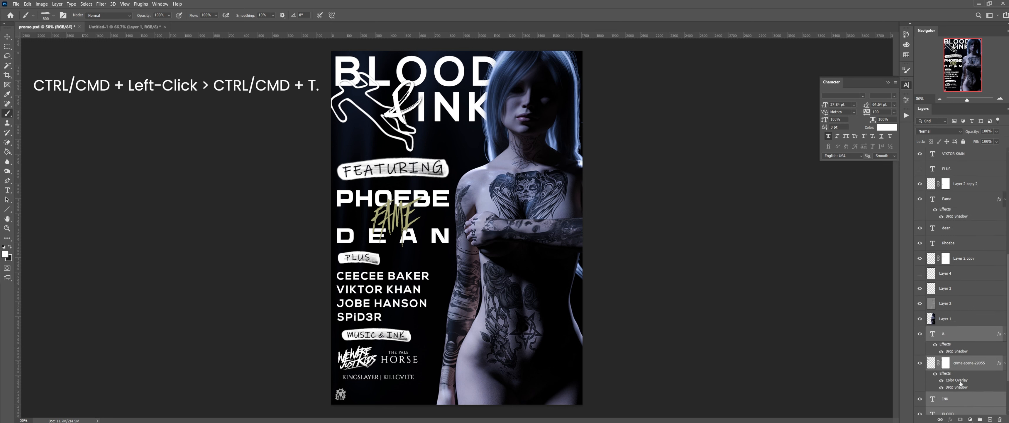
scroll(922, 275, up, 7)
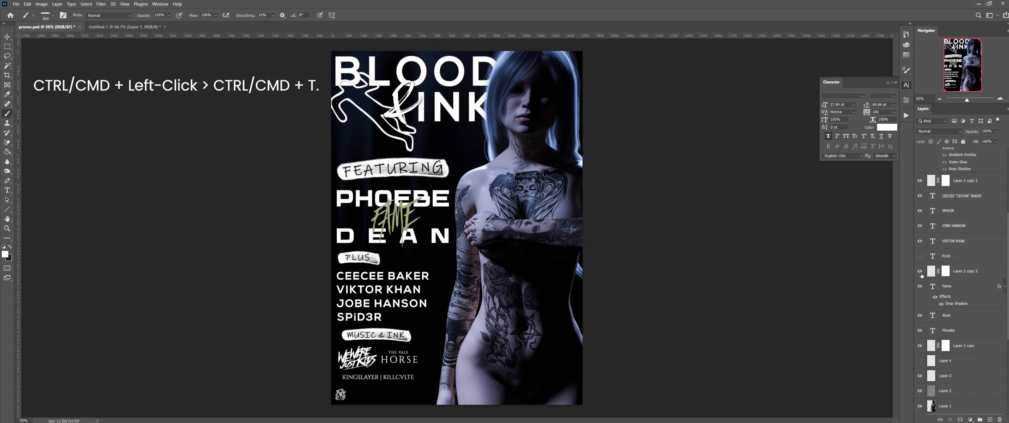
scroll(924, 275, up, 3)
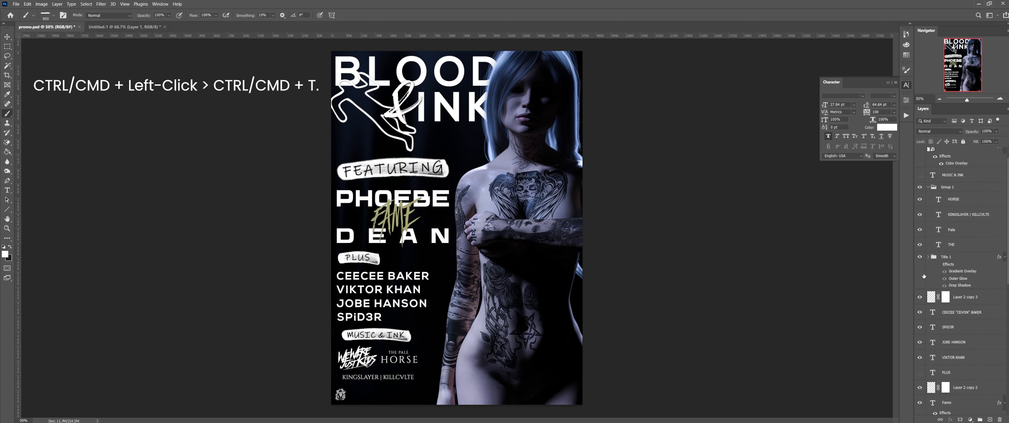
click(919, 257)
scroll(933, 206, up, 1)
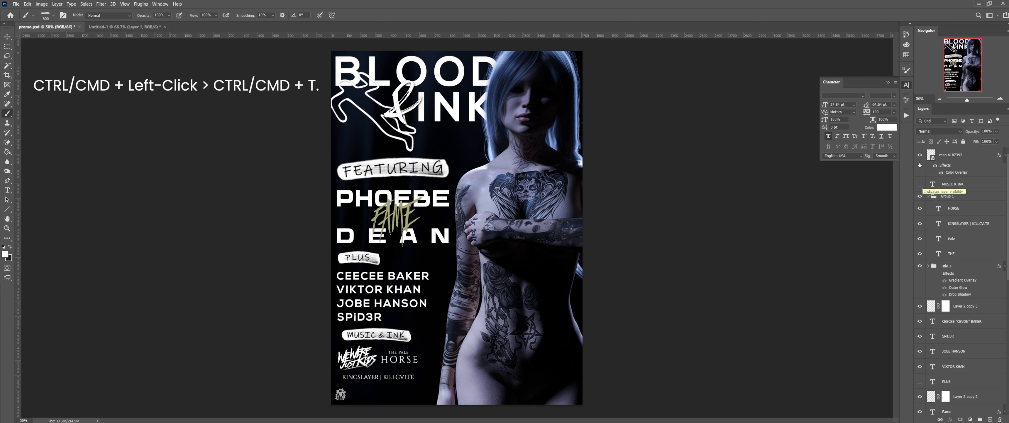
click(140, 27)
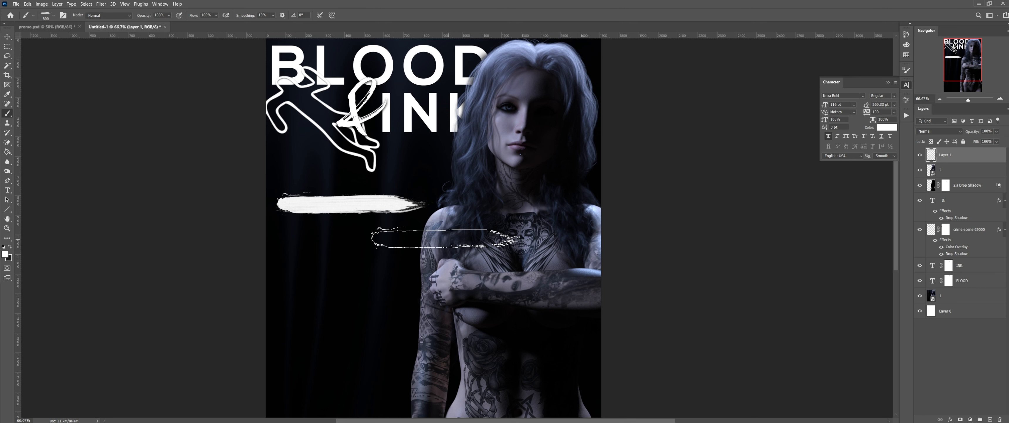
Step: Warp Layer 1's white brush stroke into a slimmer, slightly curved banner shape
click(31, 27)
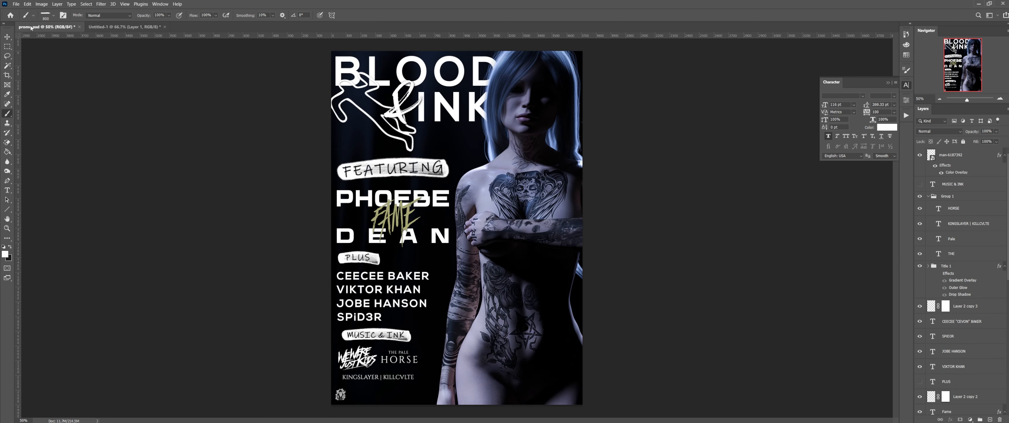
click(141, 27)
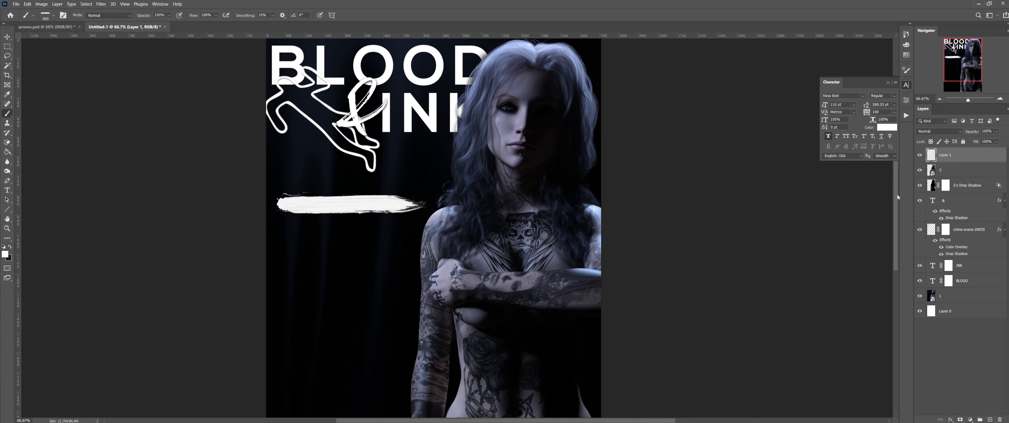
click(7, 190)
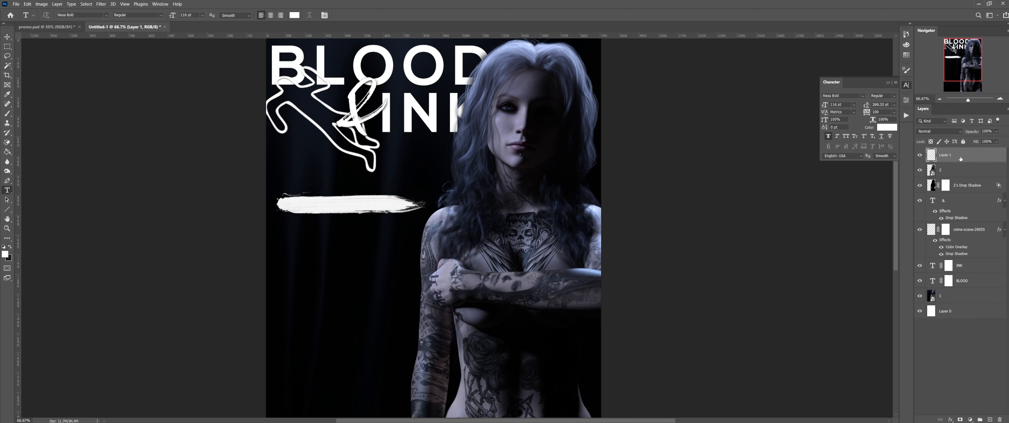
key(ctrl+t)
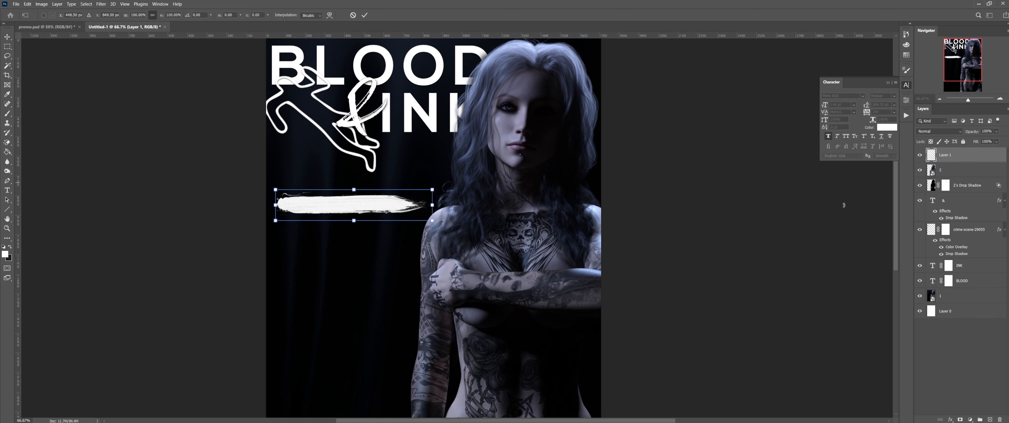
right_click(336, 202)
click(382, 250)
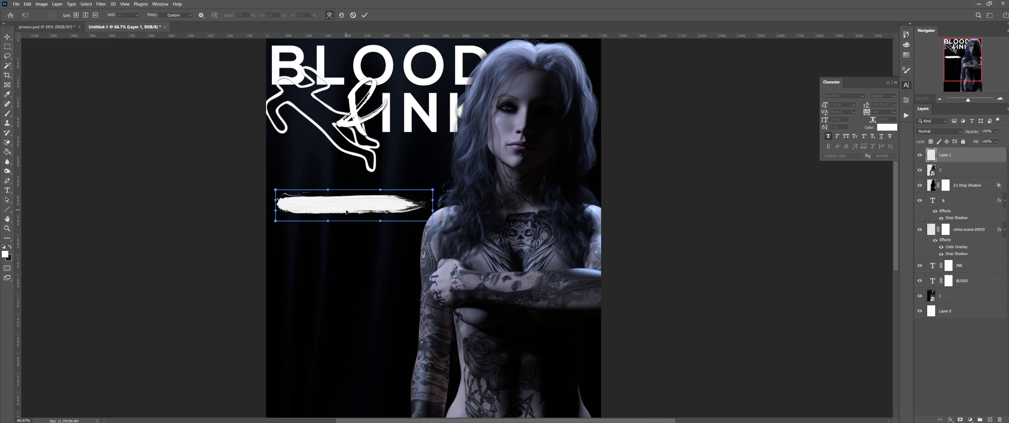
drag(344, 206, 343, 199)
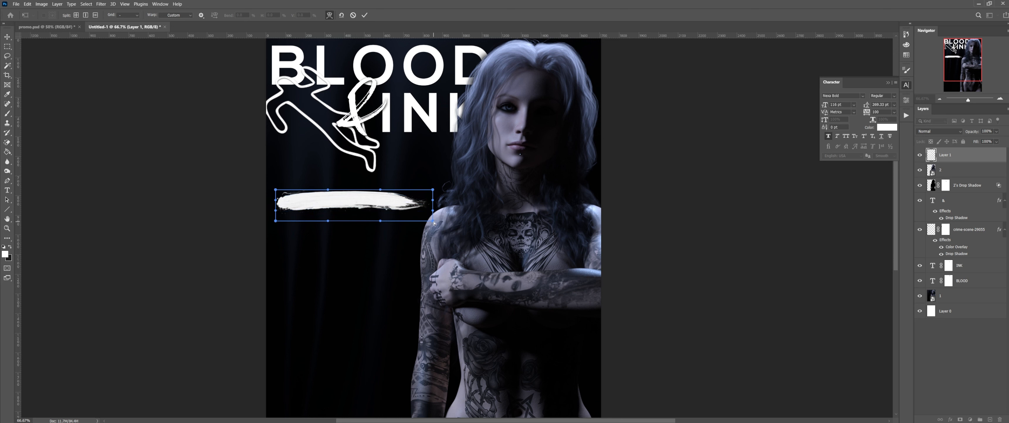
mouse_move(435, 223)
mouse_down()
mouse_move(329, 219)
mouse_move(352, 213)
mouse_up()
mouse_move(346, 203)
mouse_down()
mouse_move(343, 220)
mouse_move(345, 192)
mouse_up()
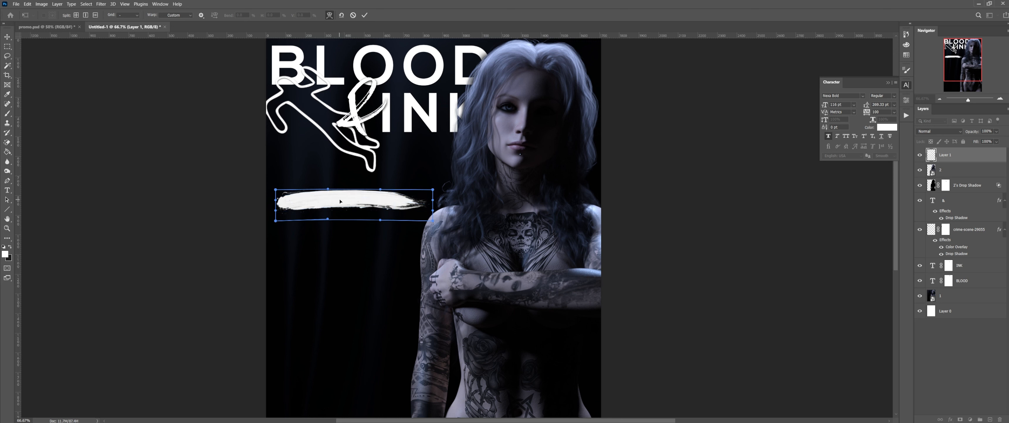
key(Return)
key(t)
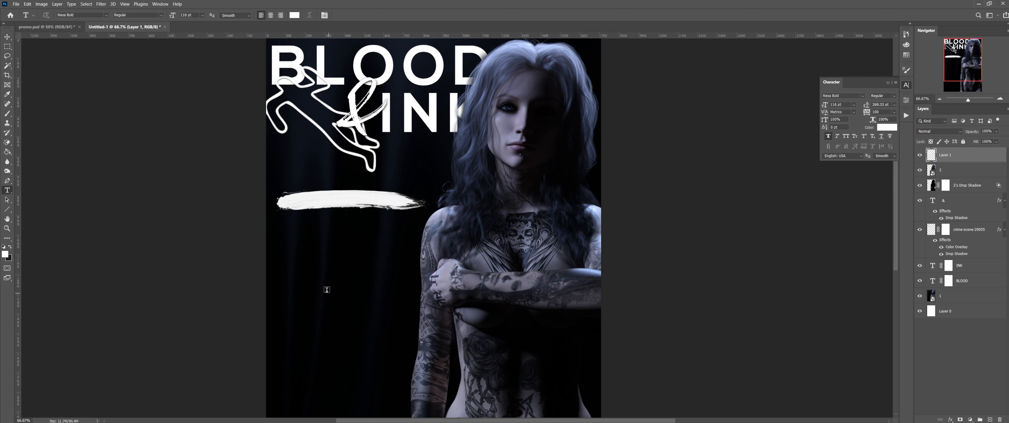
Step: Add 'Featuring' text below the brush stroke at 24 pt with 0 tracking
click(319, 274)
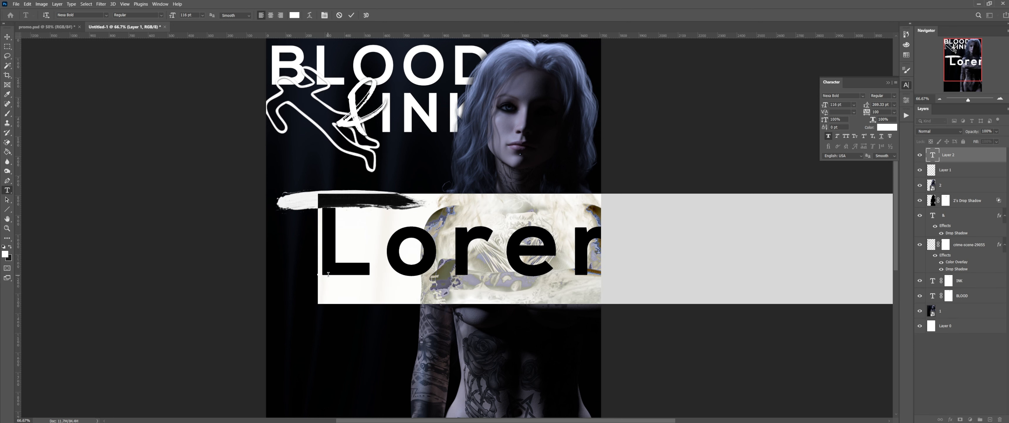
key(BackSpace)
text(F)
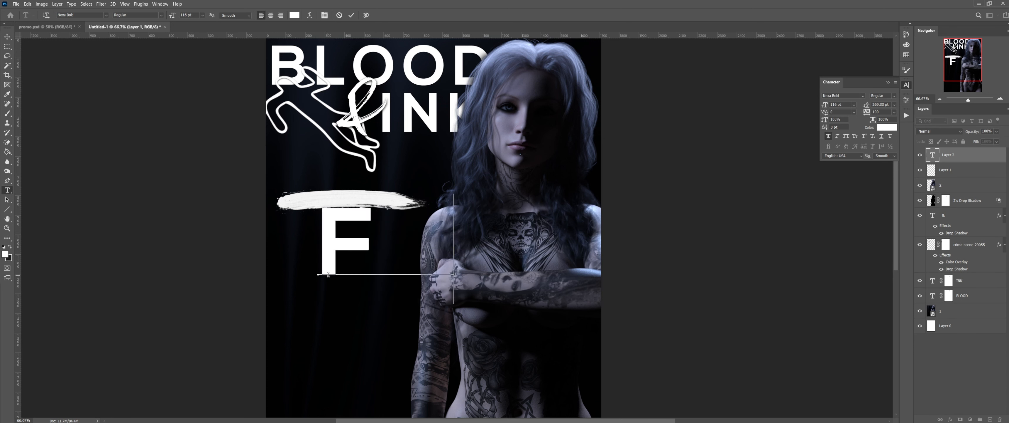
text(eatu)
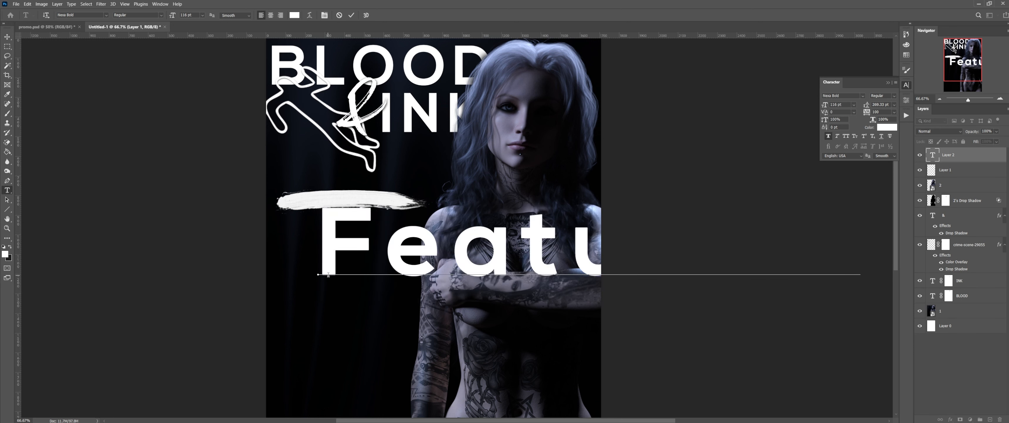
double_click(448, 251)
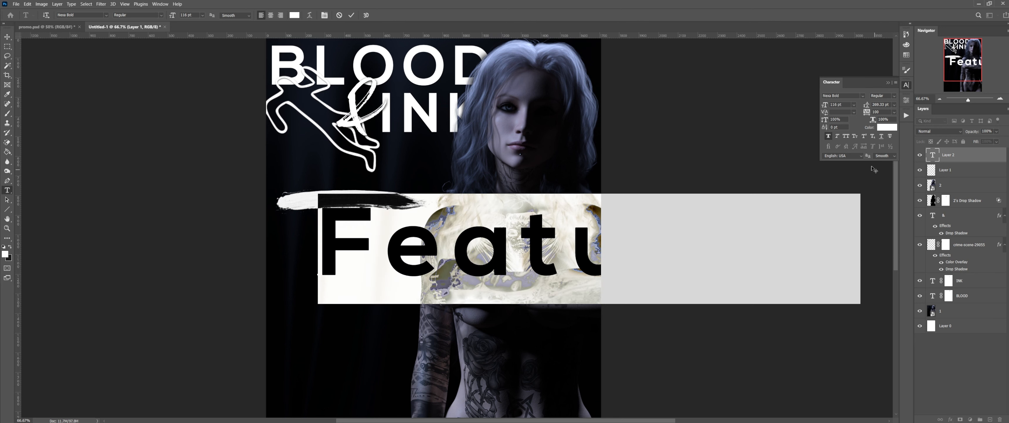
drag(824, 104, 789, 108)
click(867, 112)
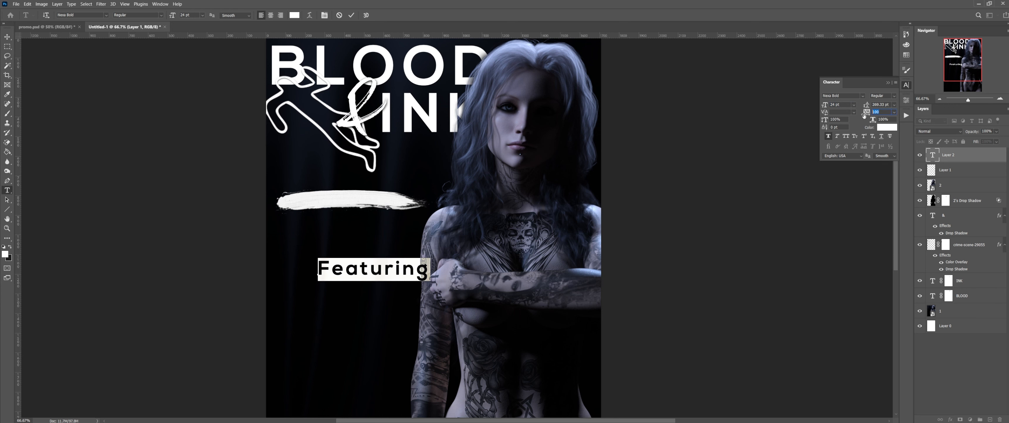
key(Return)
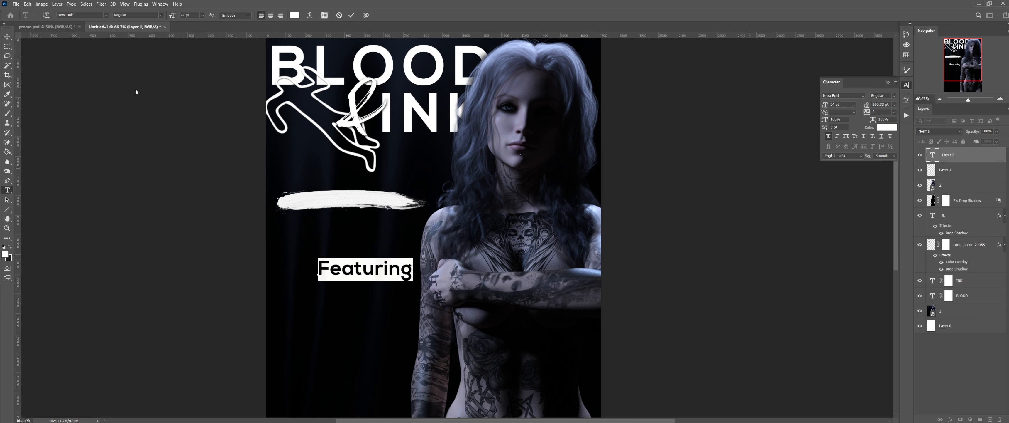
Step: Compare with the promo poster, then reselect the whole Featuring text
click(47, 27)
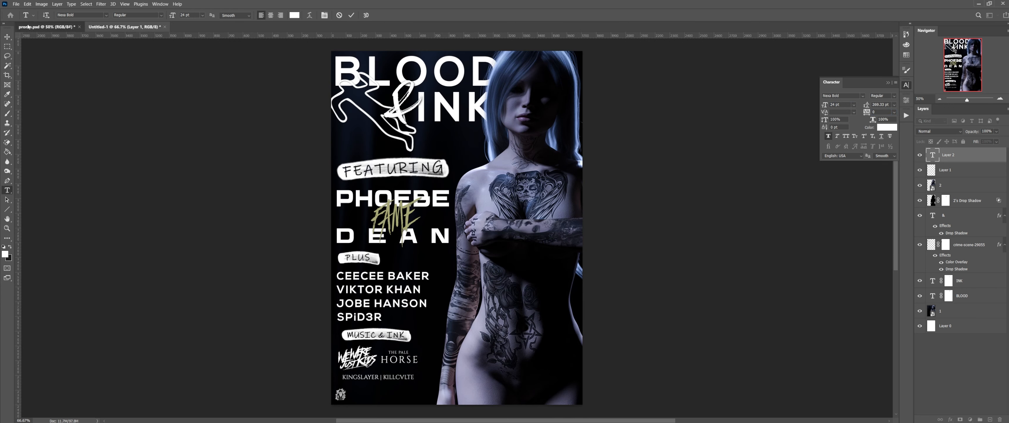
click(121, 27)
double_click(932, 155)
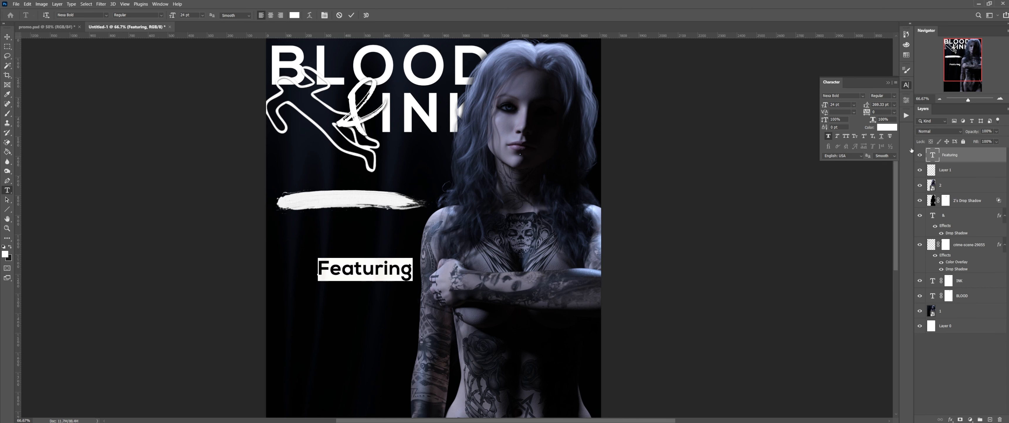
Step: Set Featuring in the Gloss And Bloom script at 14 pt and place it on the stroke
click(106, 15)
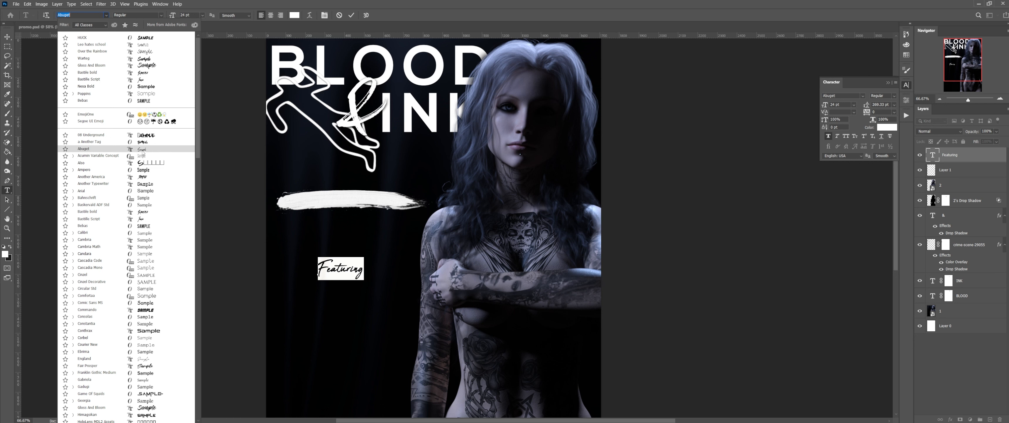
scroll(141, 165, down, 1)
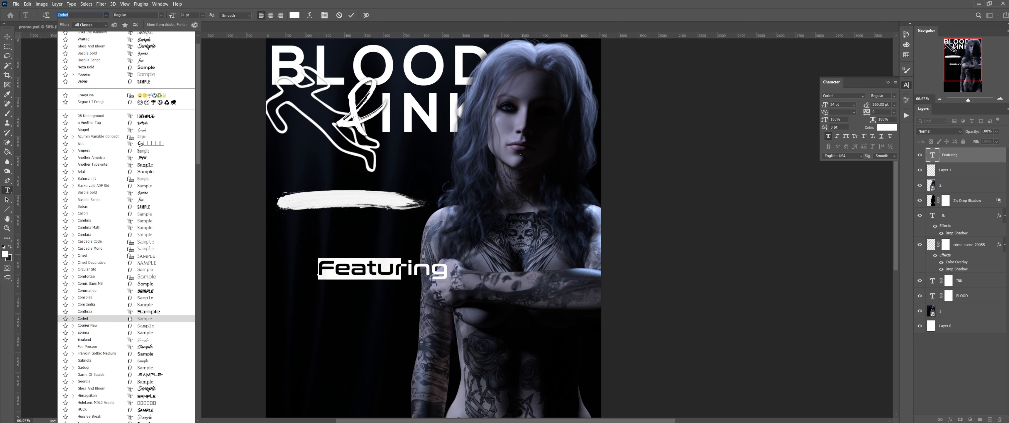
scroll(130, 314, down, 3)
scroll(131, 317, down, 2)
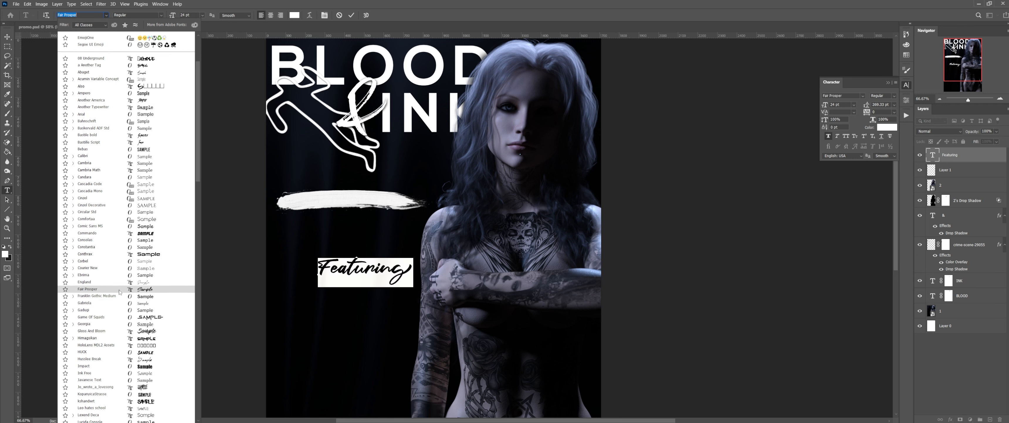
scroll(117, 294, down, 3)
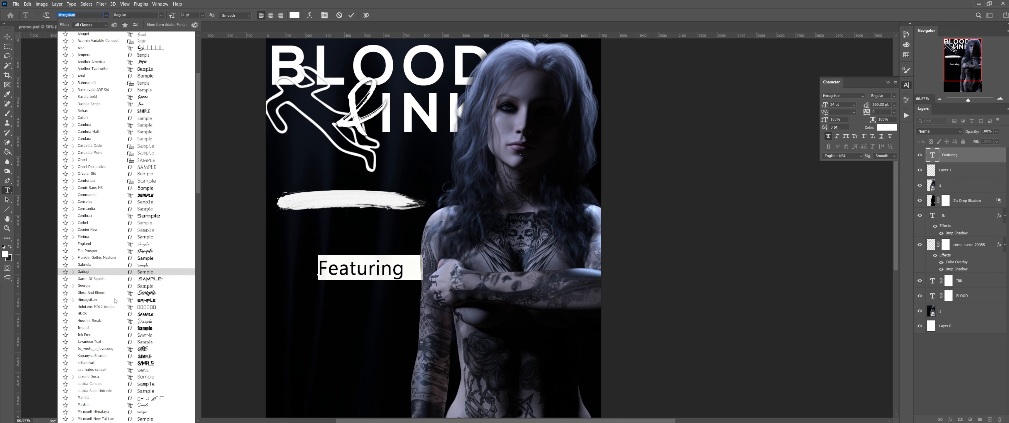
click(117, 294)
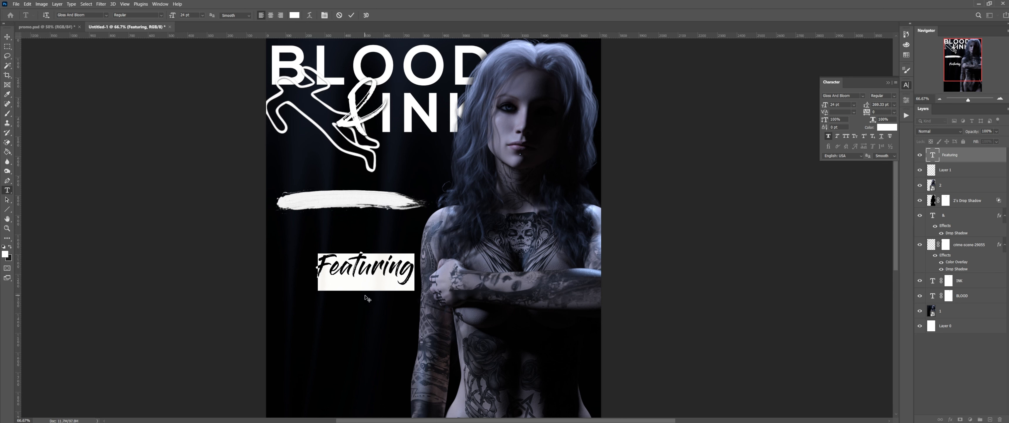
drag(366, 292, 347, 234)
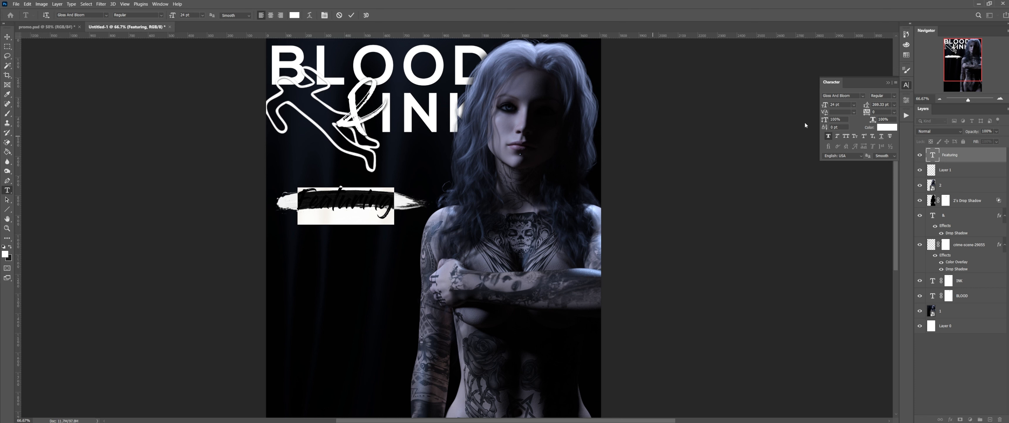
drag(825, 105, 820, 106)
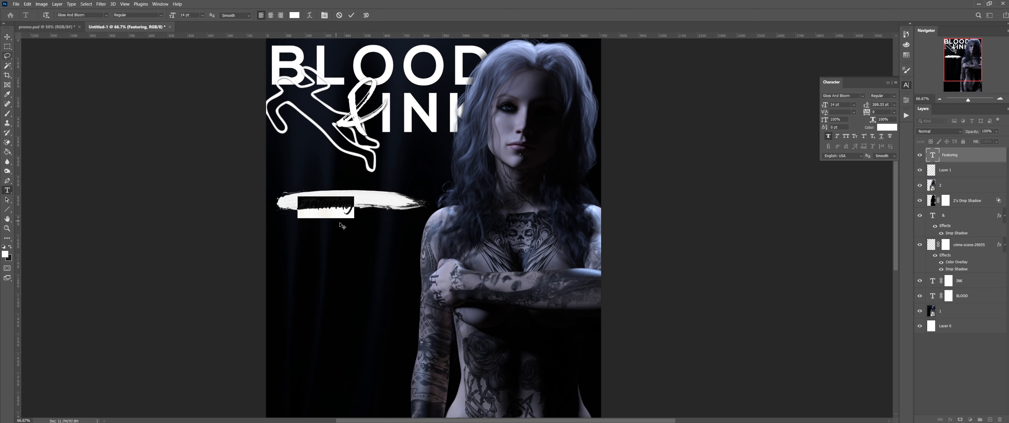
drag(340, 224, 357, 225)
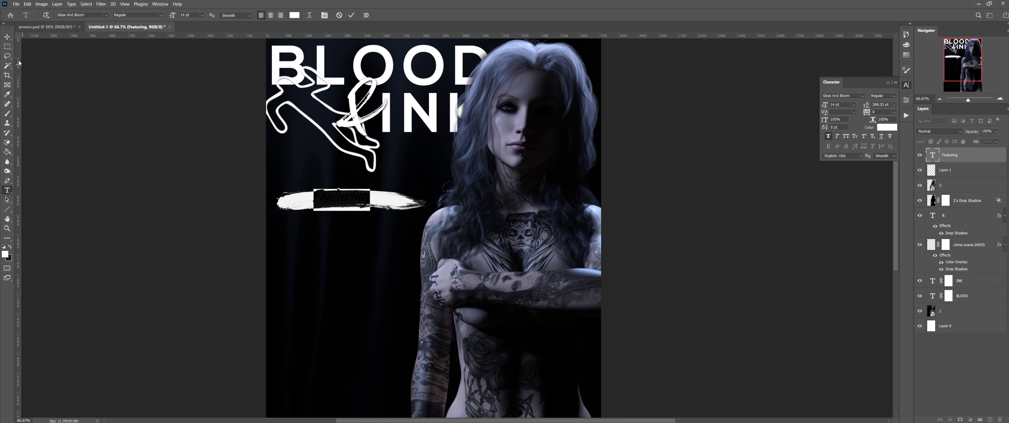
click(7, 36)
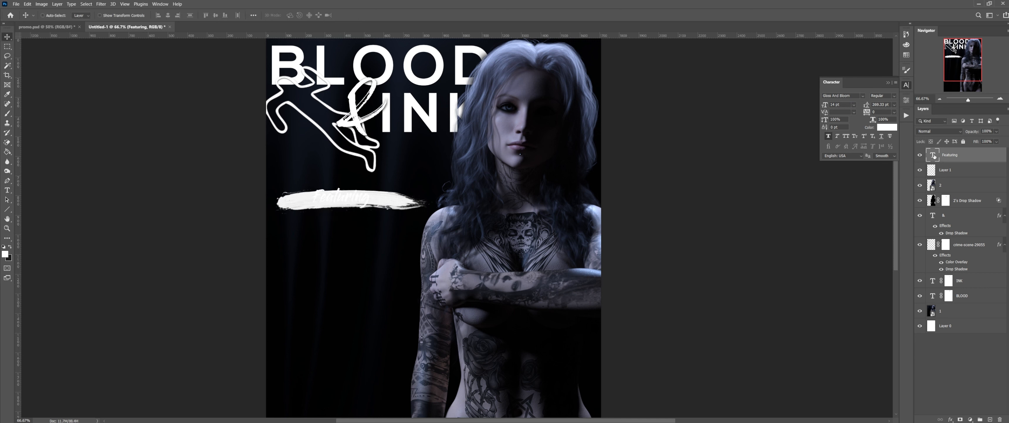
Step: Recolour the Featuring text black (#000000)
double_click(935, 157)
click(887, 127)
drag(756, 242, 732, 279)
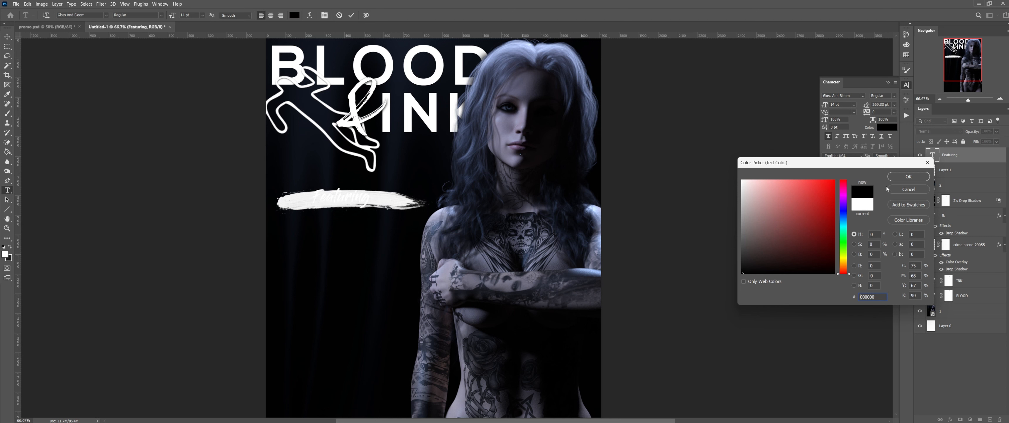
click(909, 176)
click(7, 36)
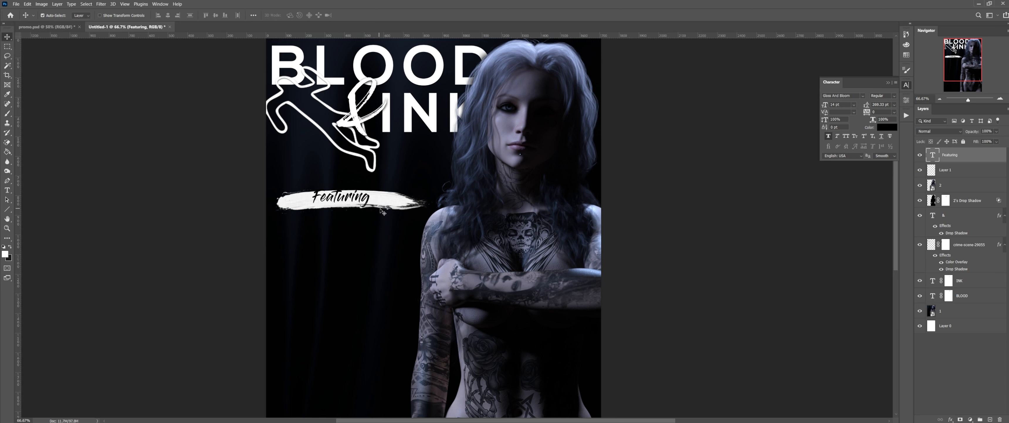
Step: Rotate Featuring to match the stroke's tilt and nudge it down and right
key(ctrl+t)
drag(372, 215, 345, 200)
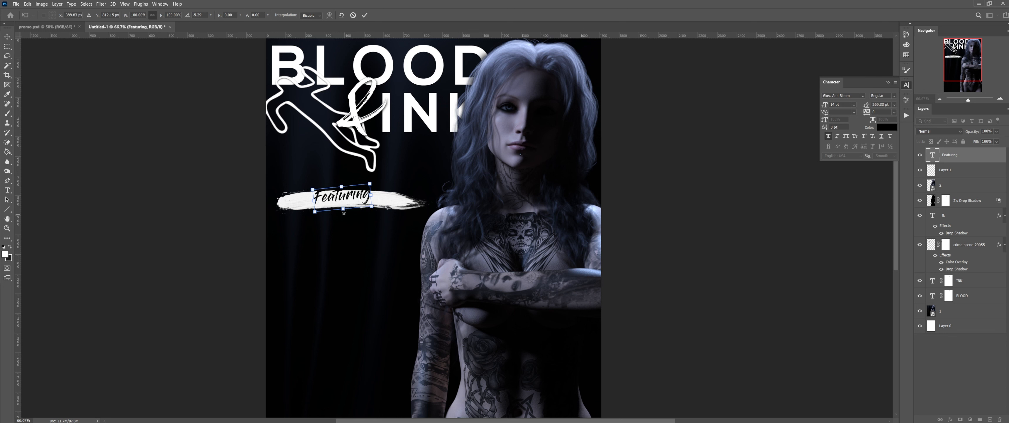
key(Down)
key(Down)
key(Down)
key(Down)
key(Down)
key(Down)
key(Down)
key(Down)
key(Down)
key(Down)
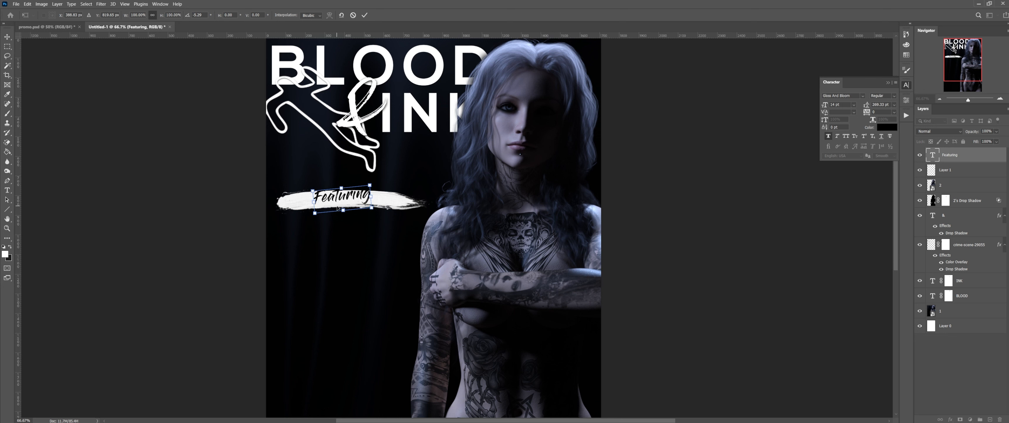
key(Down)
key(Down)
key(Down)
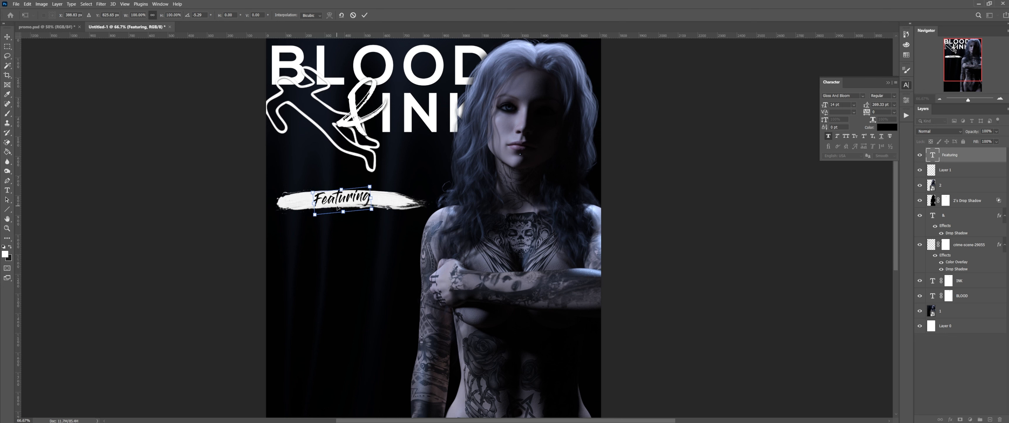
key(Right)
key(Right)
key(Right)
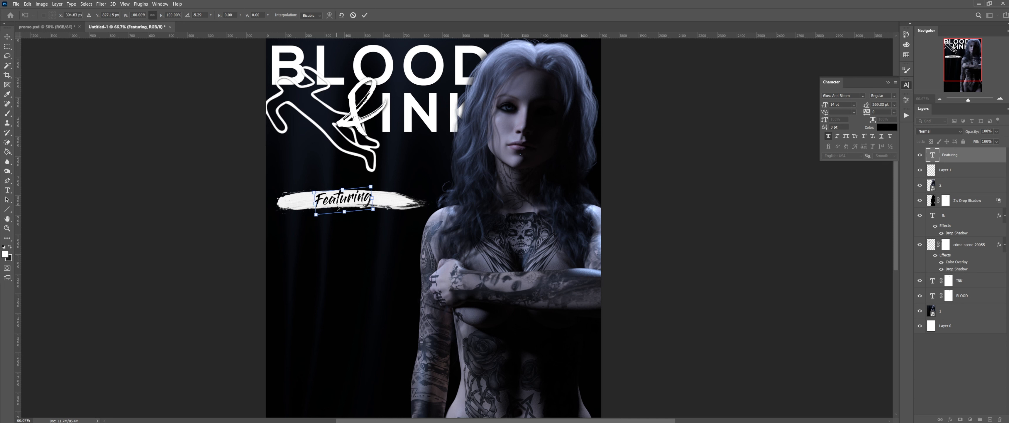
key(Return)
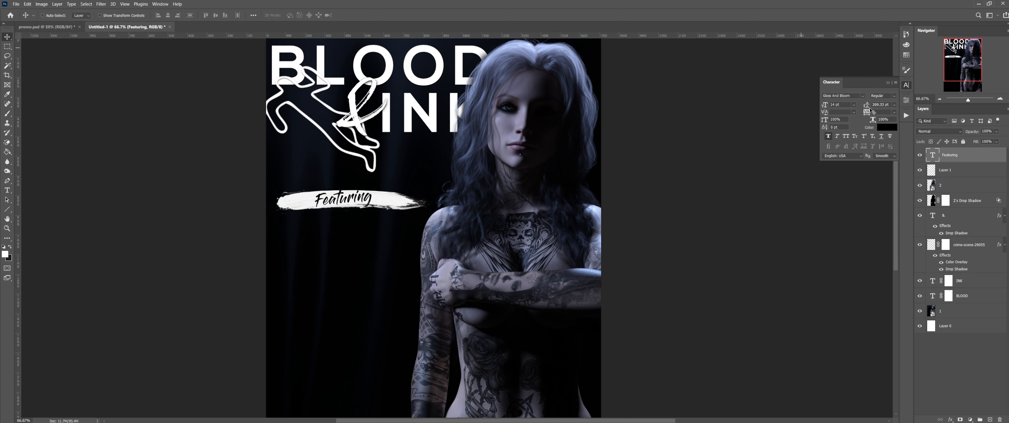
Step: Narrow Layer 1's brush stroke from its right end
click(968, 175)
key(ctrl+t)
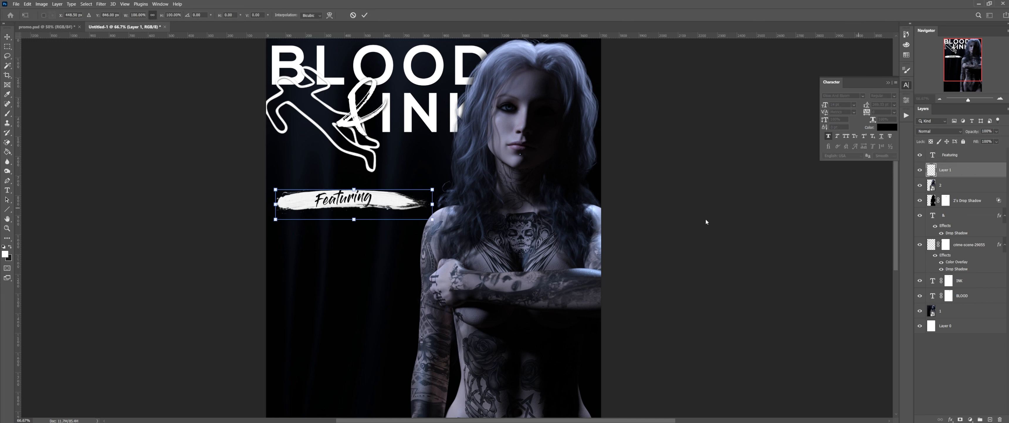
drag(355, 219, 354, 222)
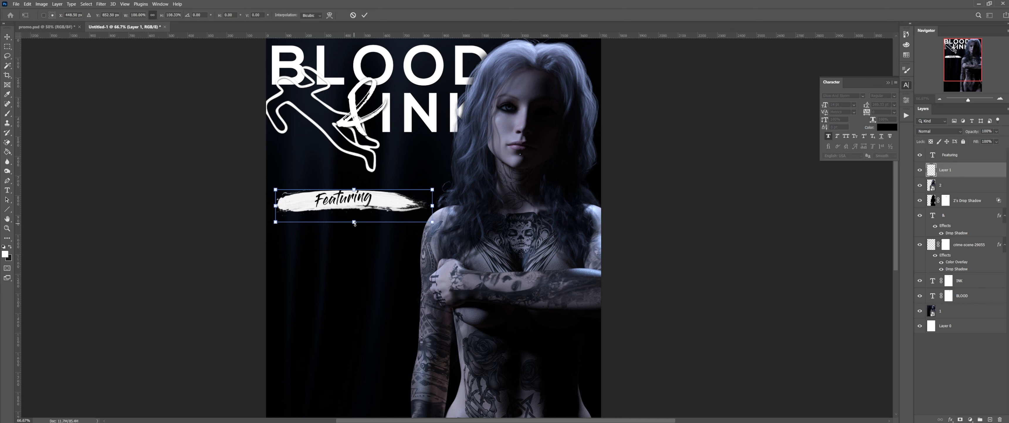
drag(434, 205, 428, 206)
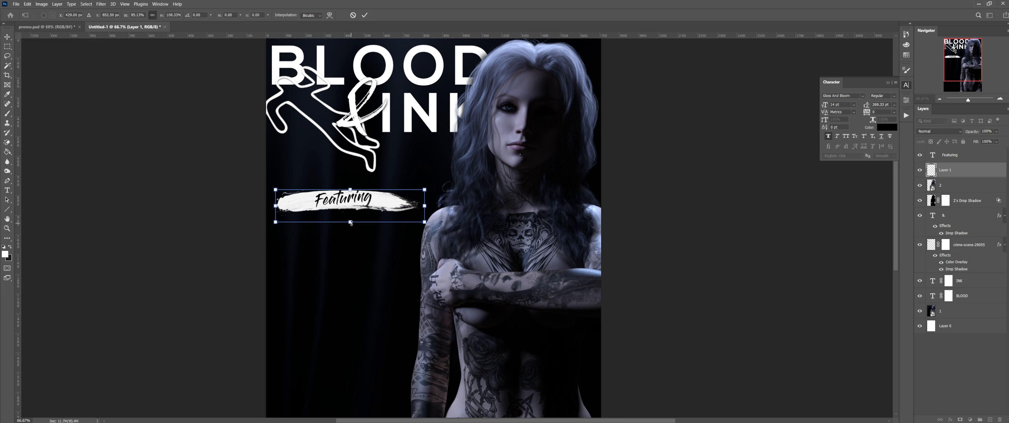
drag(351, 222, 354, 221)
key(Return)
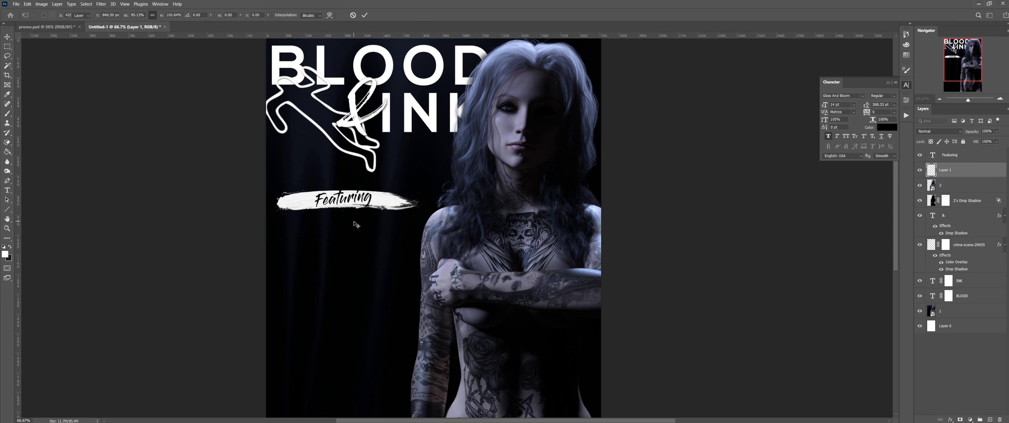
Step: Widen the Featuring text leftward and recentre it on the stroke
click(970, 156)
drag(350, 203, 346, 201)
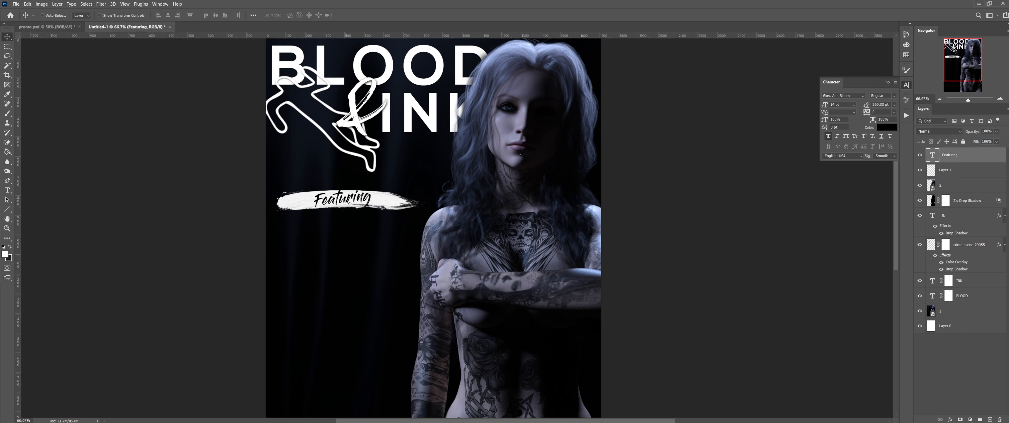
key(ctrl+t)
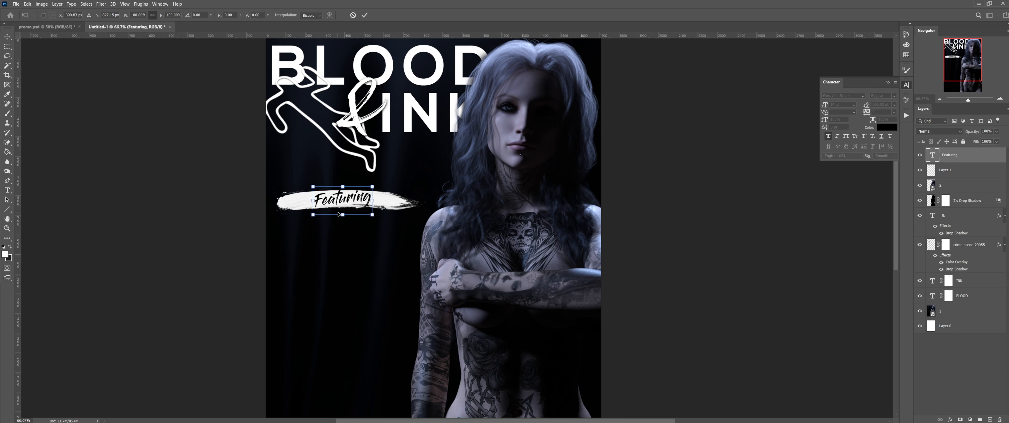
shift+drag(314, 200, 307, 201)
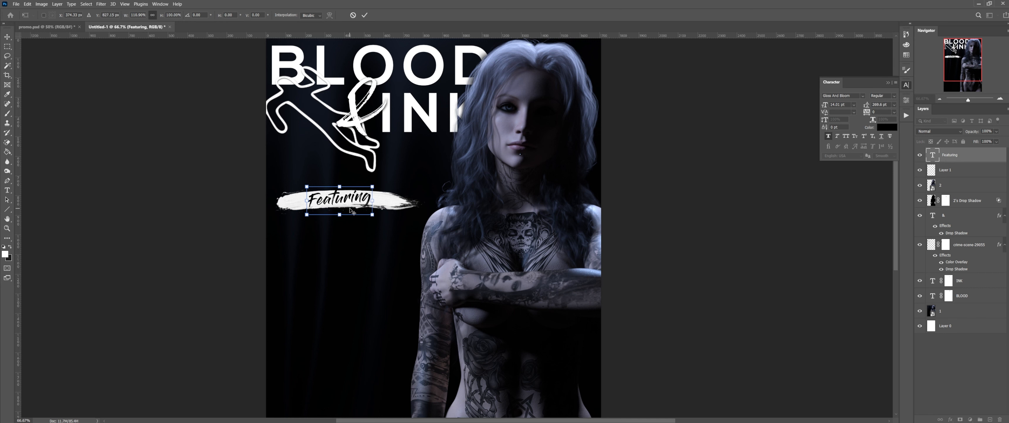
key(Return)
drag(346, 202, 351, 200)
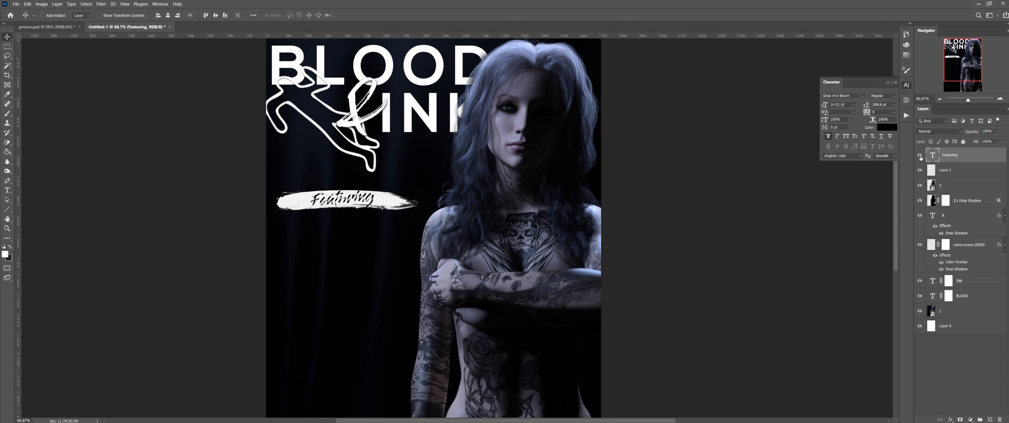
Step: Mask the Featuring letter shapes out of Layer 1 using an inverted selection
click(921, 156)
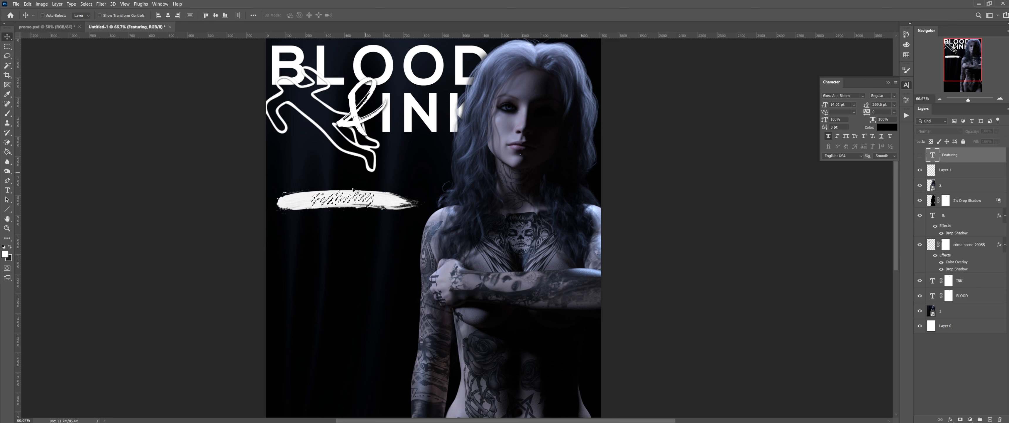
click(980, 171)
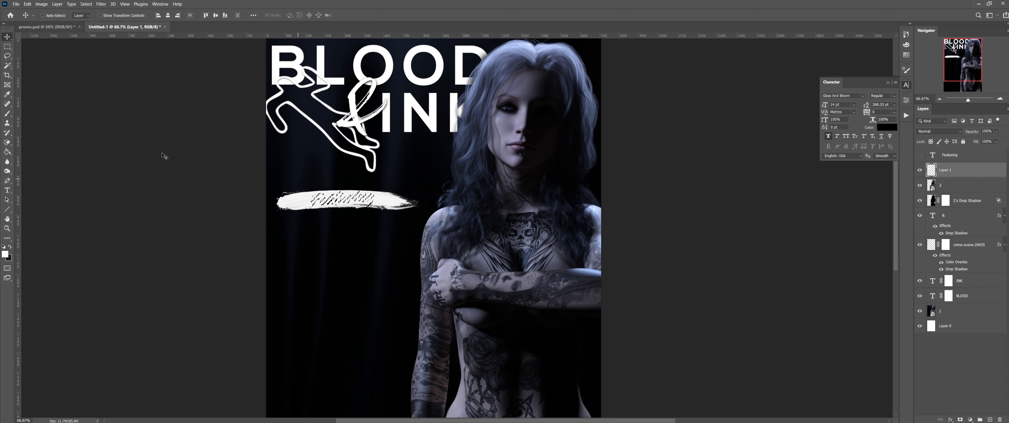
click(86, 4)
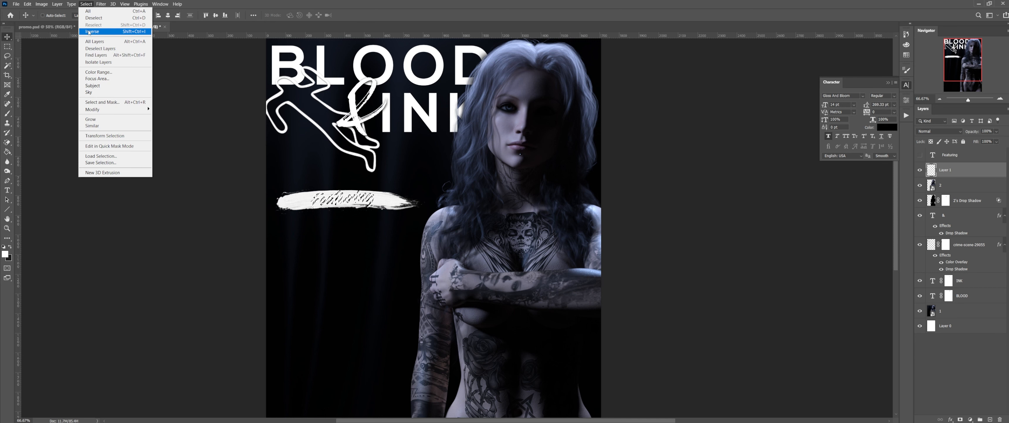
click(101, 32)
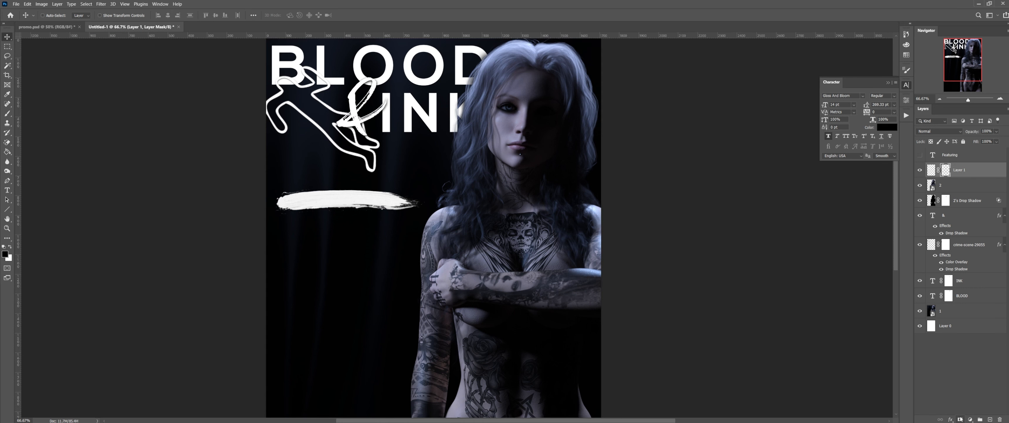
click(961, 419)
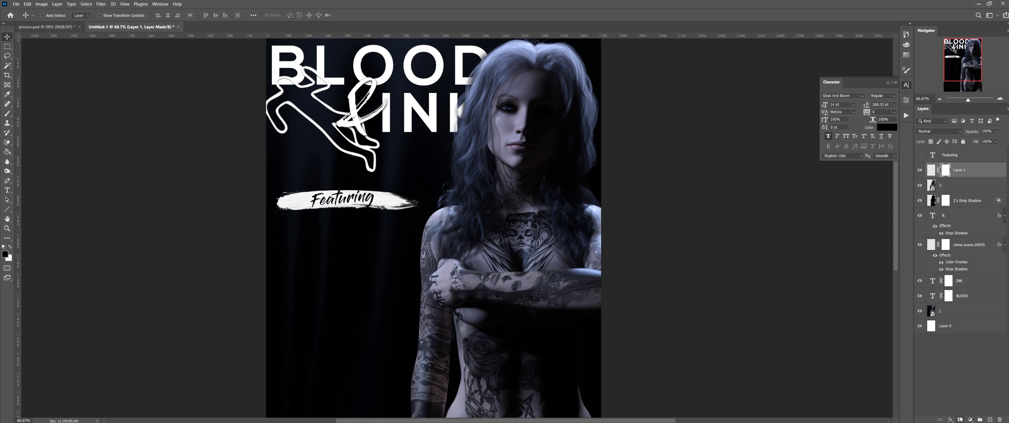
Step: Check the knockout by toggling Layer 1, show Featuring again, then view promo.psd
click(921, 176)
click(921, 175)
click(920, 175)
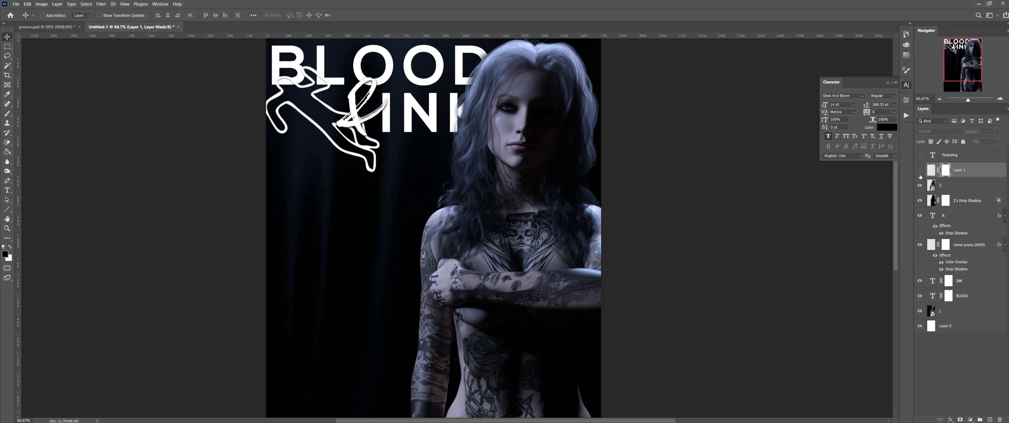
click(921, 176)
click(921, 176)
click(920, 176)
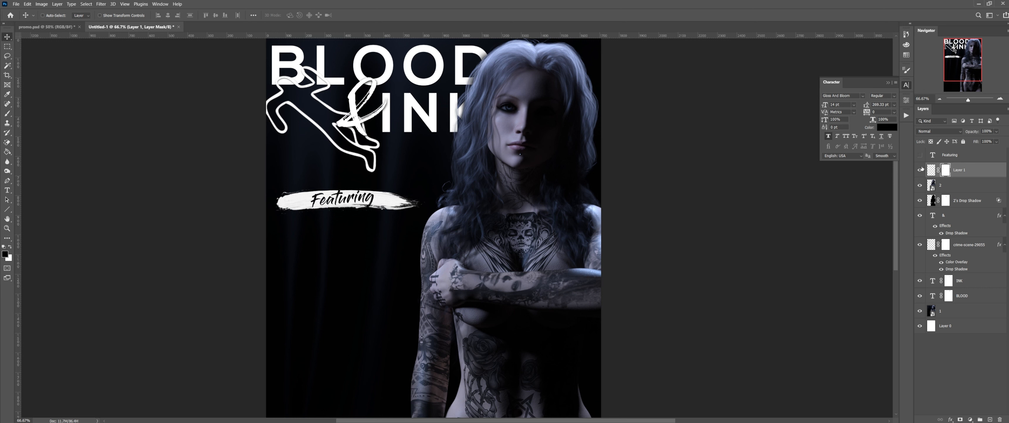
click(921, 156)
click(66, 27)
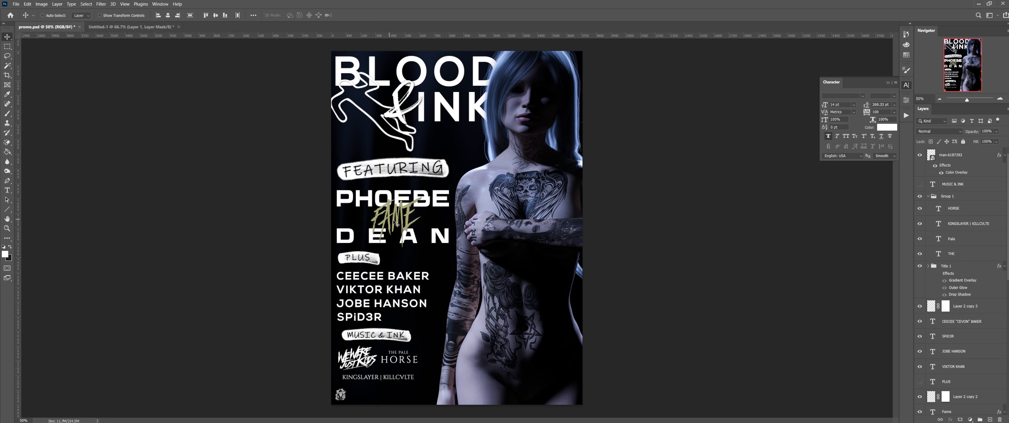
Step: Switch back to the Untitled-1 draft with the cut-out Featuring banner
click(118, 27)
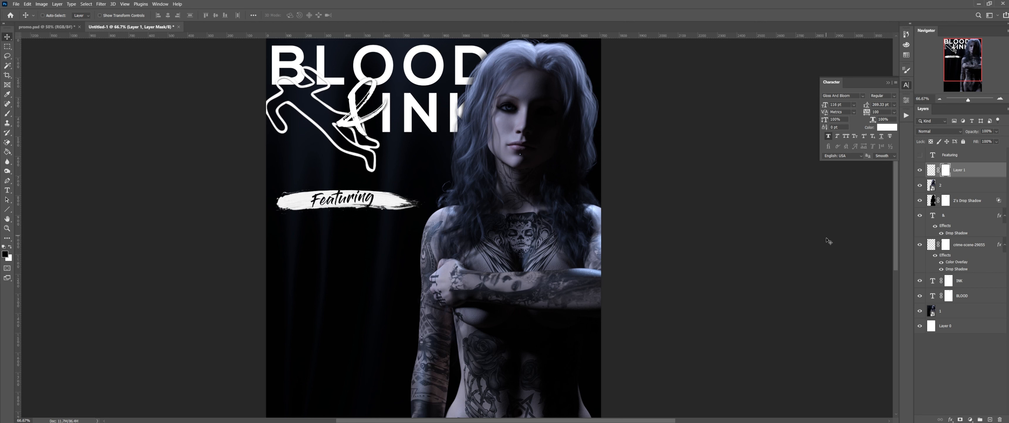
Step: Add a red (ff1d1d) drop shadow to Layer 1's banner stroke
double_click(983, 178)
click(740, 208)
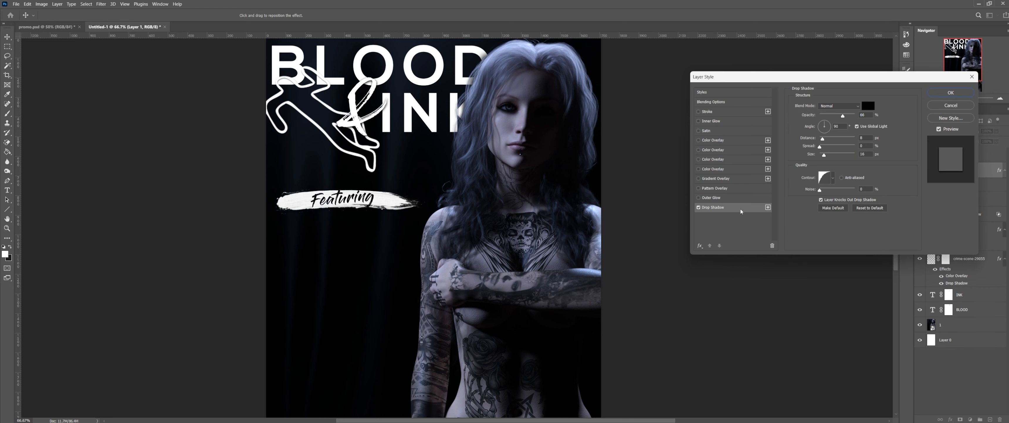
click(871, 106)
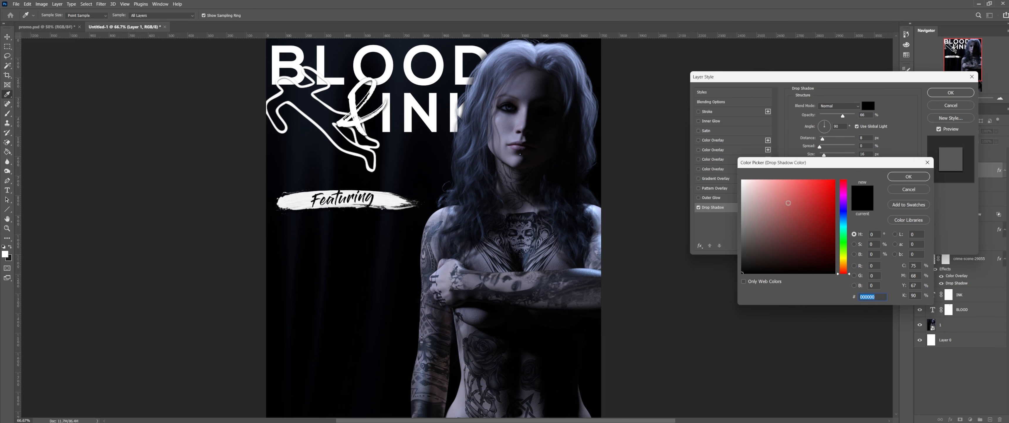
click(825, 180)
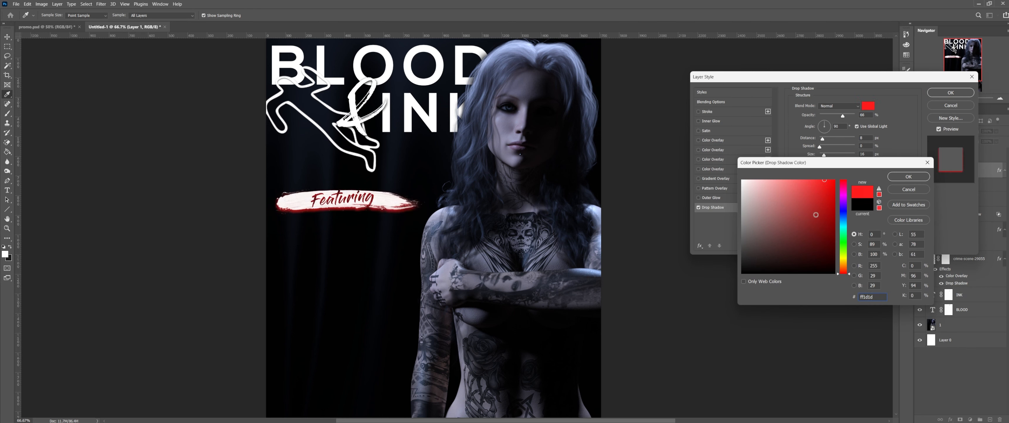
drag(833, 181, 838, 172)
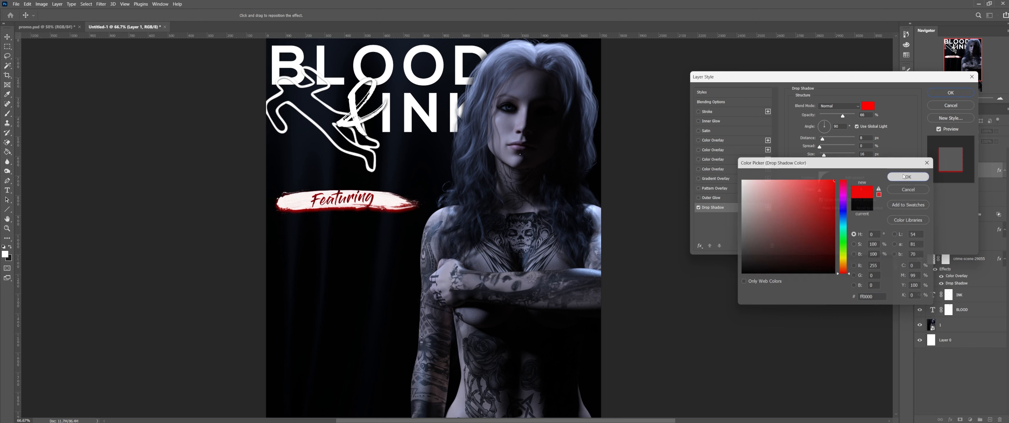
key(Return)
Step: Change the drop shadow colour to a light blue-grey
click(867, 107)
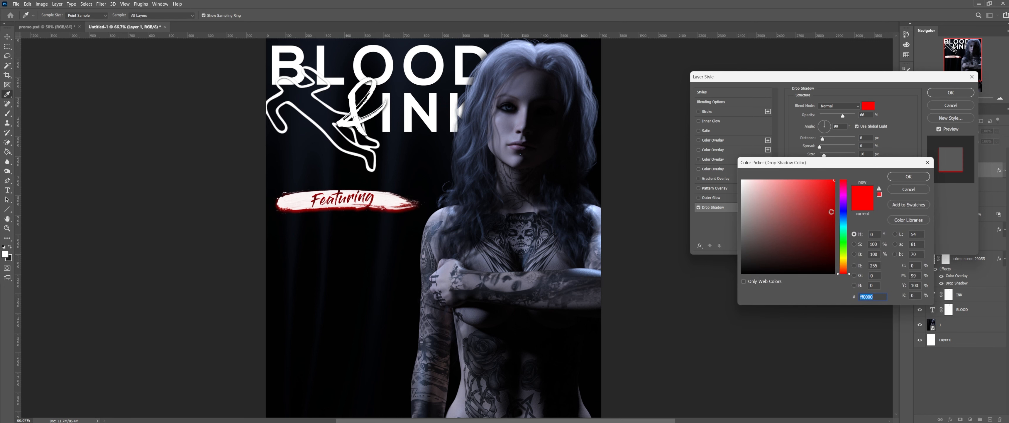
click(845, 227)
click(754, 227)
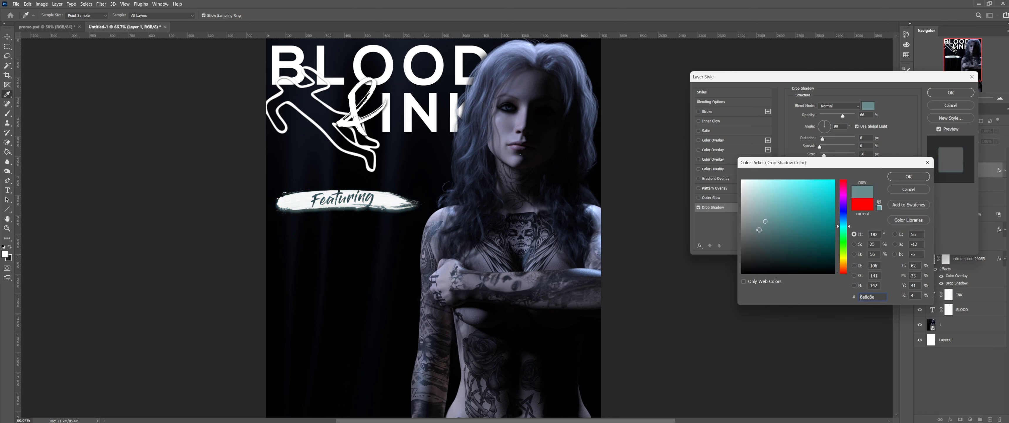
drag(755, 227, 755, 226)
drag(843, 224, 843, 223)
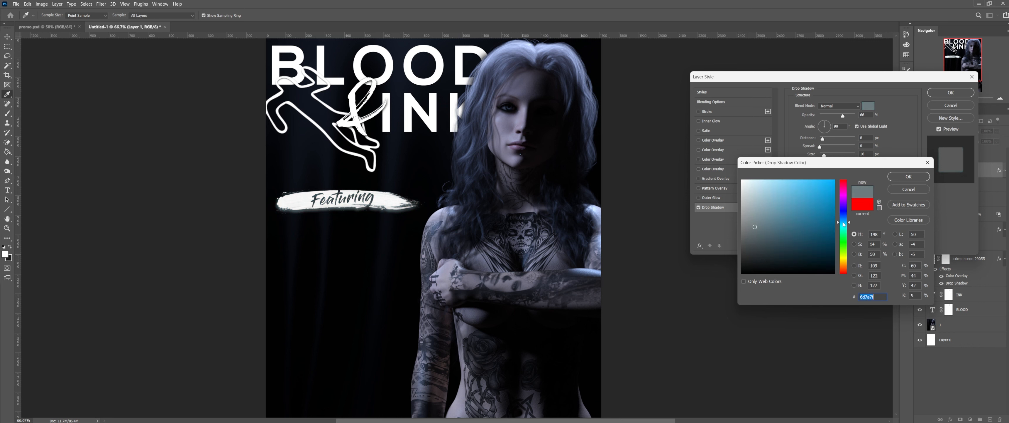
click(772, 212)
click(926, 176)
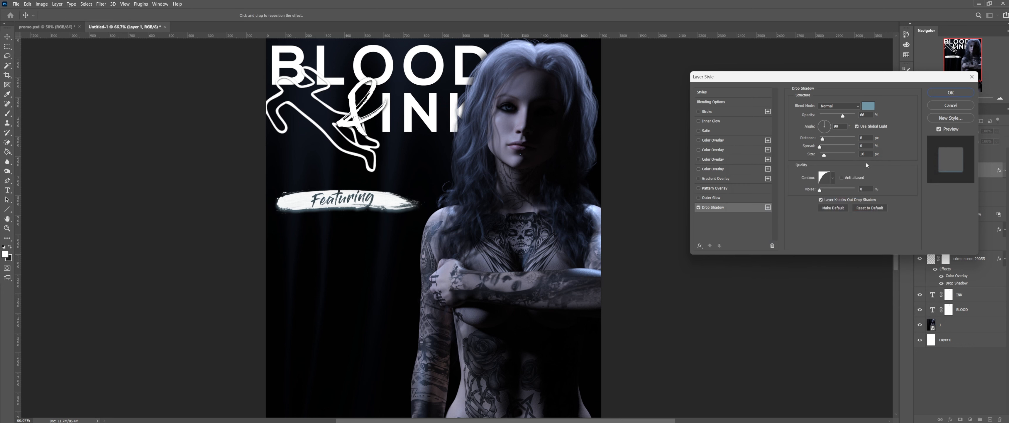
Step: Lower the shadow opacity to 46% and shrink its size, then apply it
drag(824, 157, 829, 158)
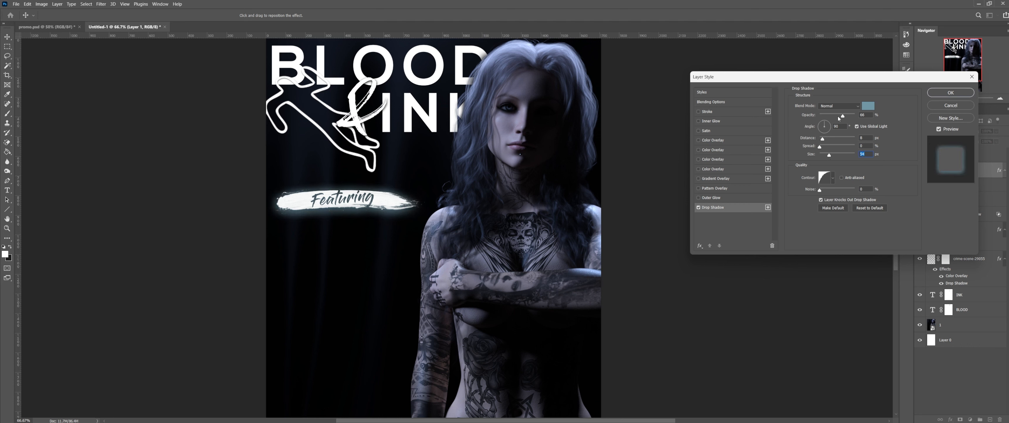
drag(838, 116, 836, 118)
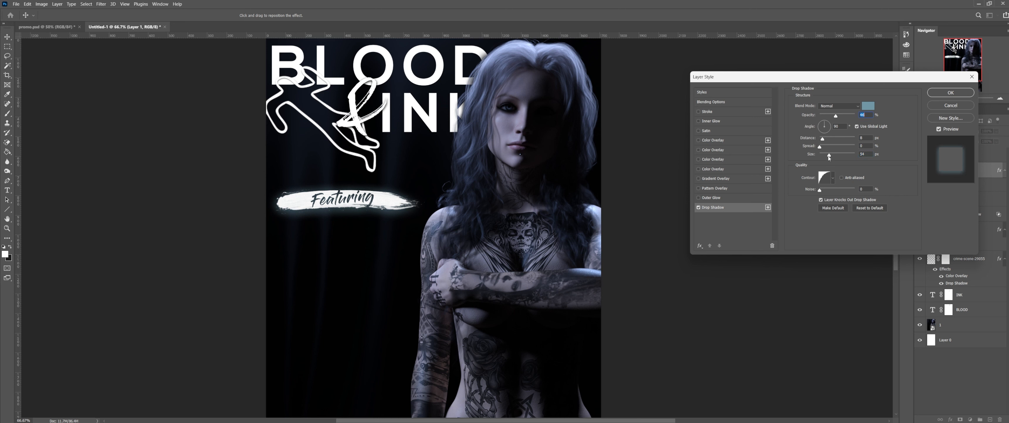
drag(829, 157, 828, 156)
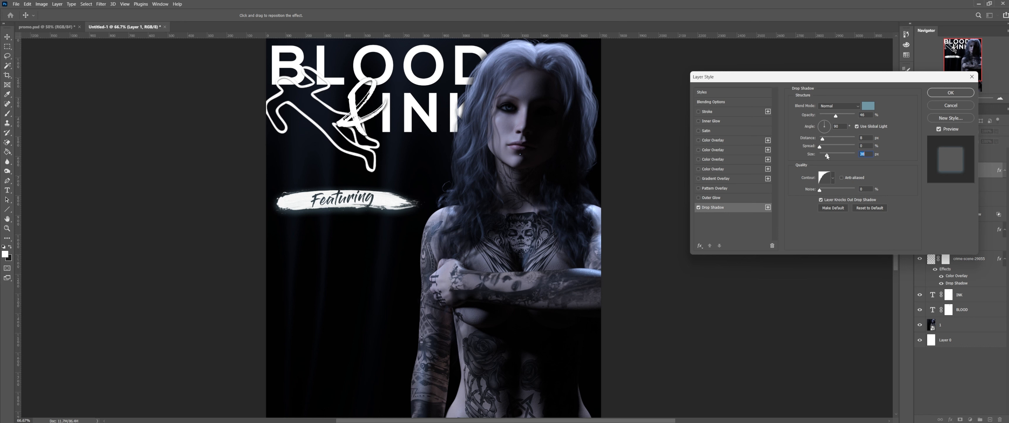
click(951, 92)
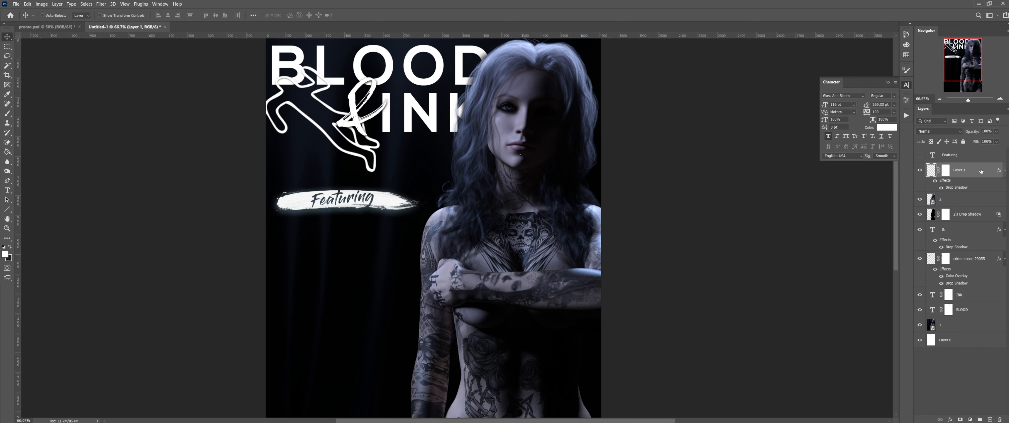
Step: Nudge the Featuring banner up by a couple of pixels
key(Up)
key(Up)
key(Up)
key(Up)
key(Up)
key(Up)
key(Up)
key(Up)
key(Up)
key(Up)
key(Up)
key(Up)
key(Up)
key(Up)
key(Up)
key(Up)
key(Up)
key(Up)
key(Up)
key(Up)
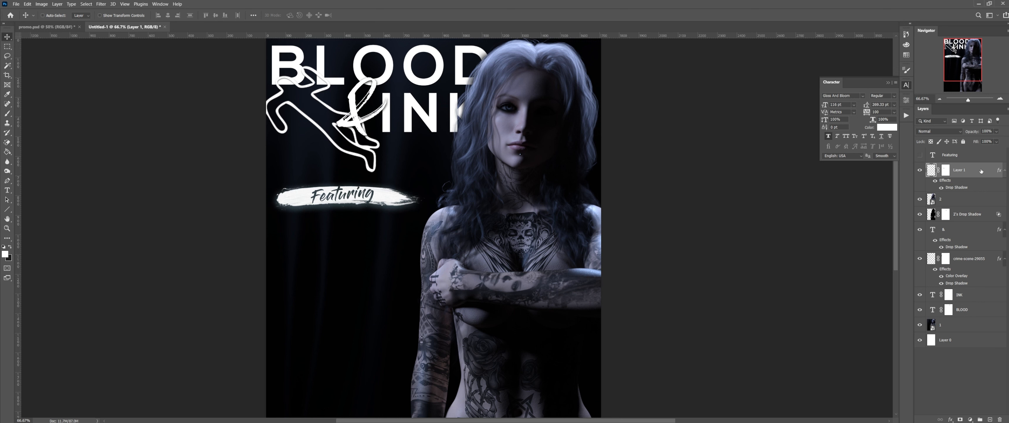
key(Up)
key(Up)
key(Up)
key(Up)
key(Up)
key(Up)
key(Up)
key(Up)
key(Up)
key(Up)
key(Up)
key(Up)
key(Up)
key(Up)
key(Up)
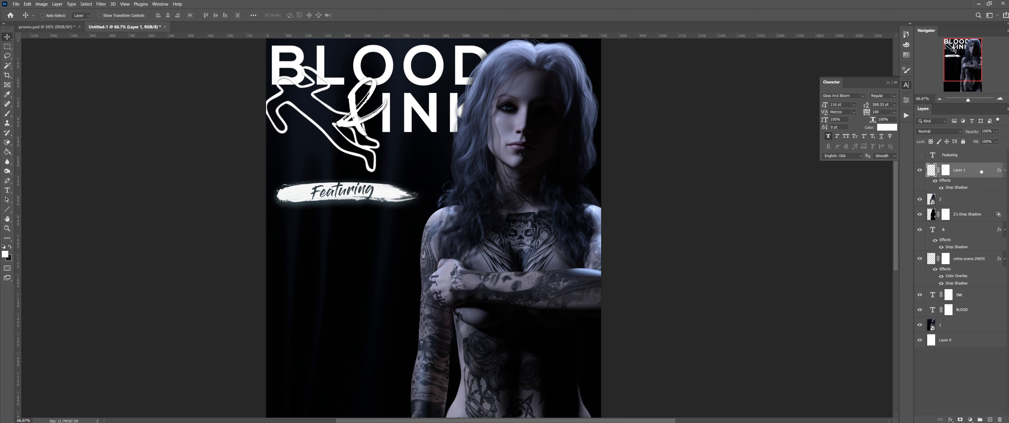
key(Down)
key(Down)
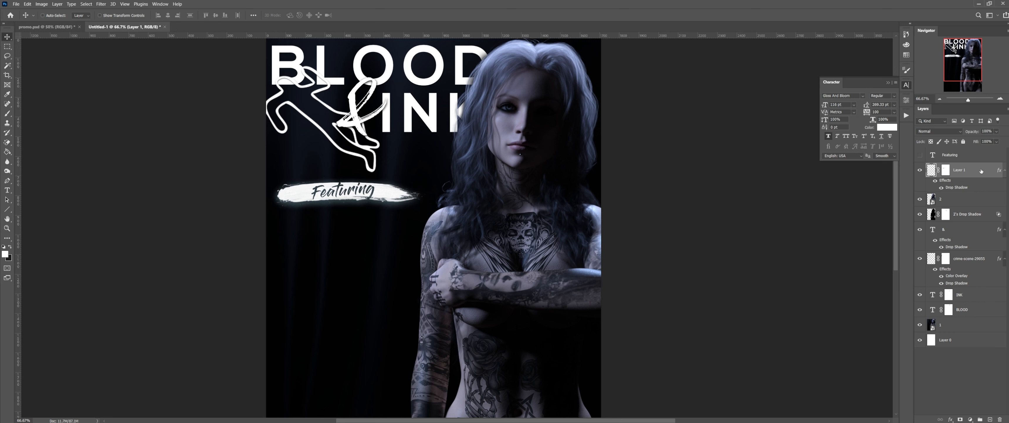
key(Up)
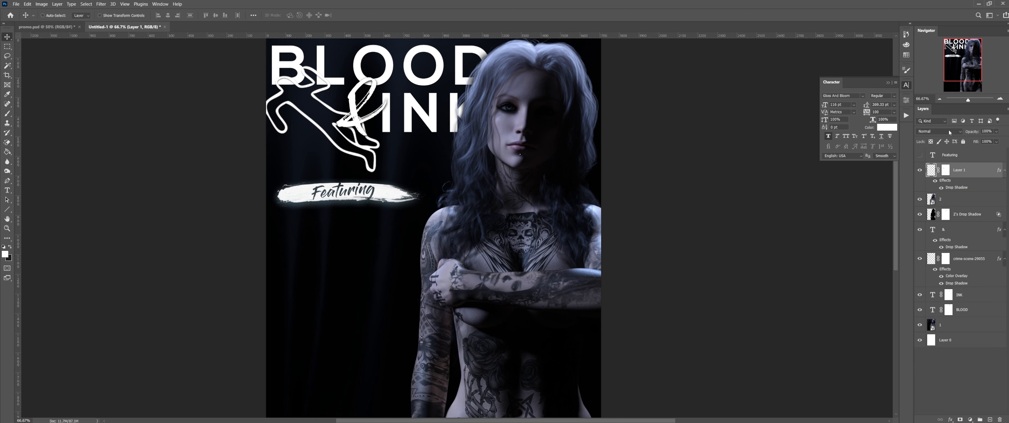
Step: Close Charupdates.psd without saving, glance at promo.psd, and return to Untitled-1
click(55, 27)
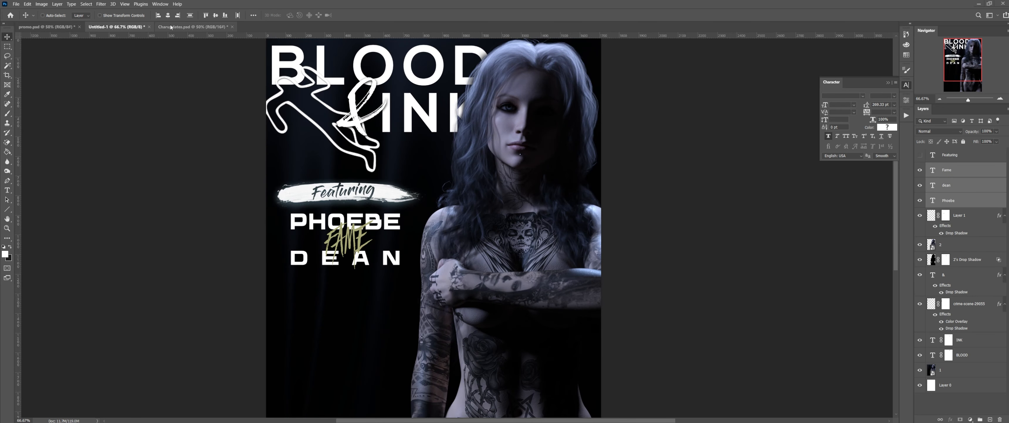
click(232, 27)
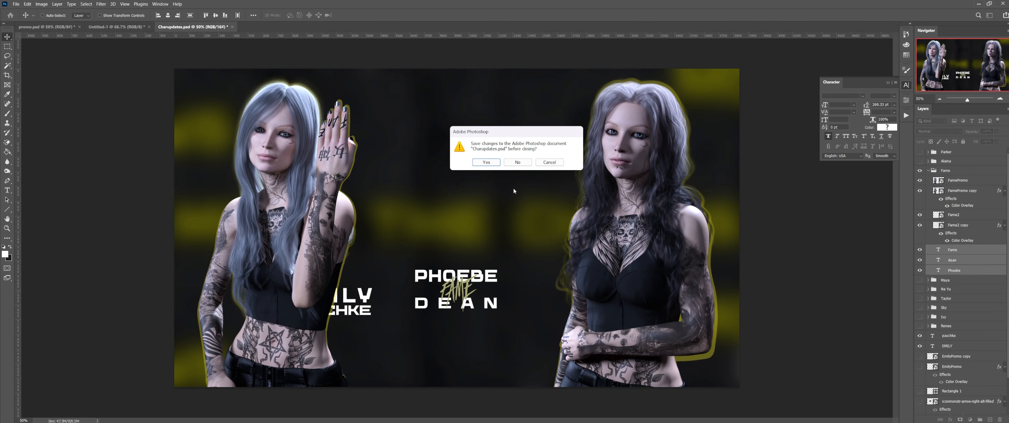
click(517, 162)
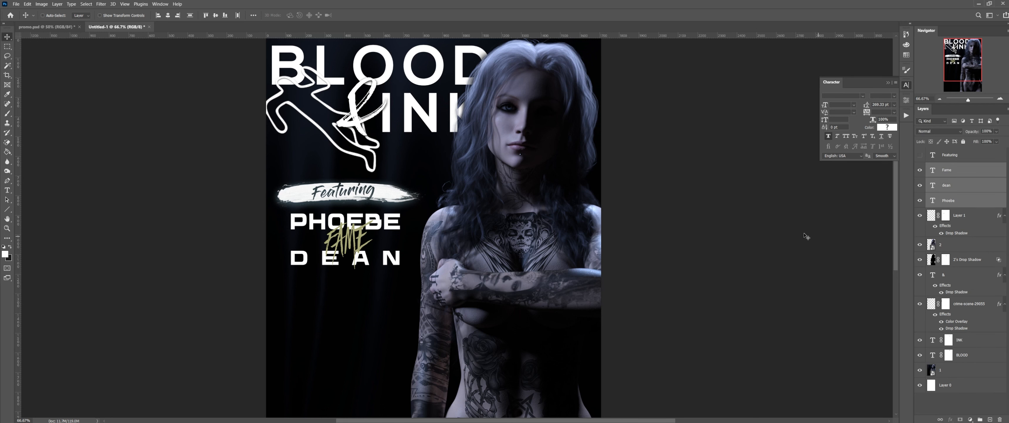
click(66, 26)
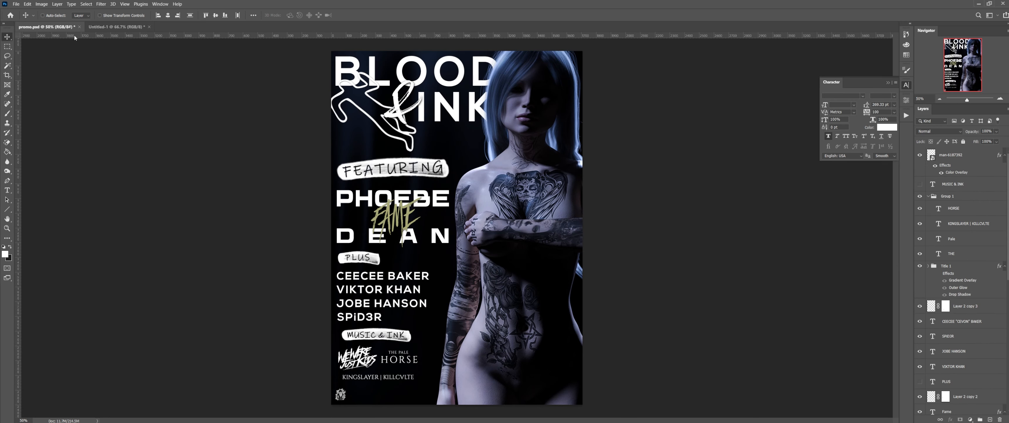
click(118, 27)
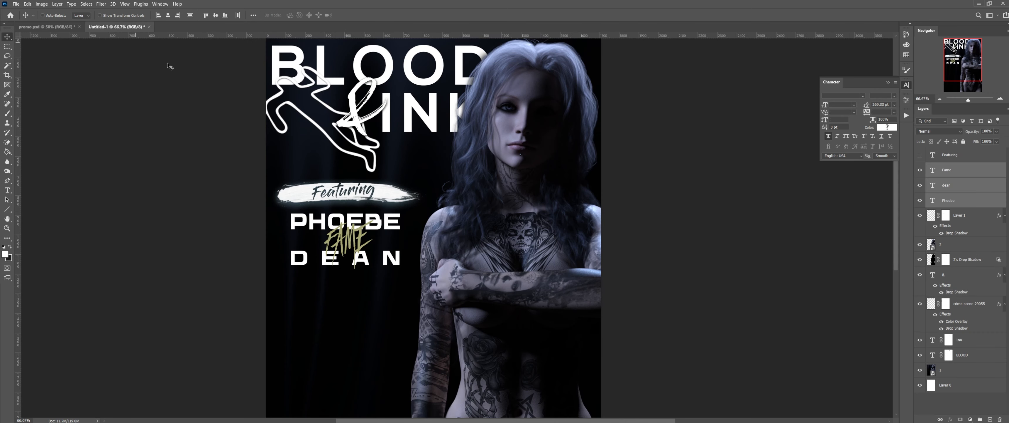
click(969, 191)
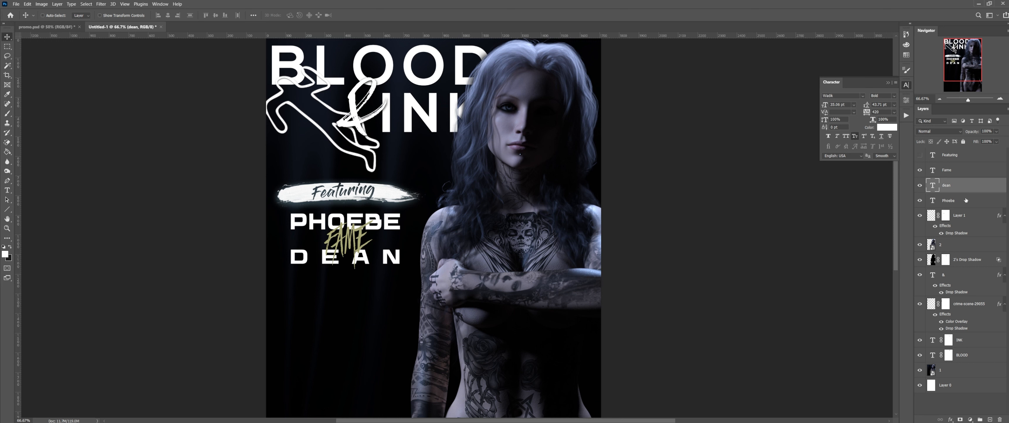
click(967, 198)
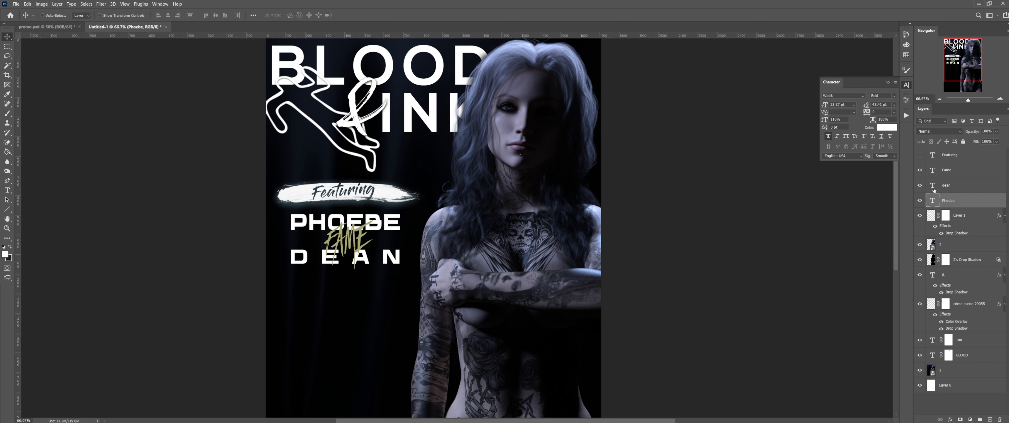
double_click(933, 170)
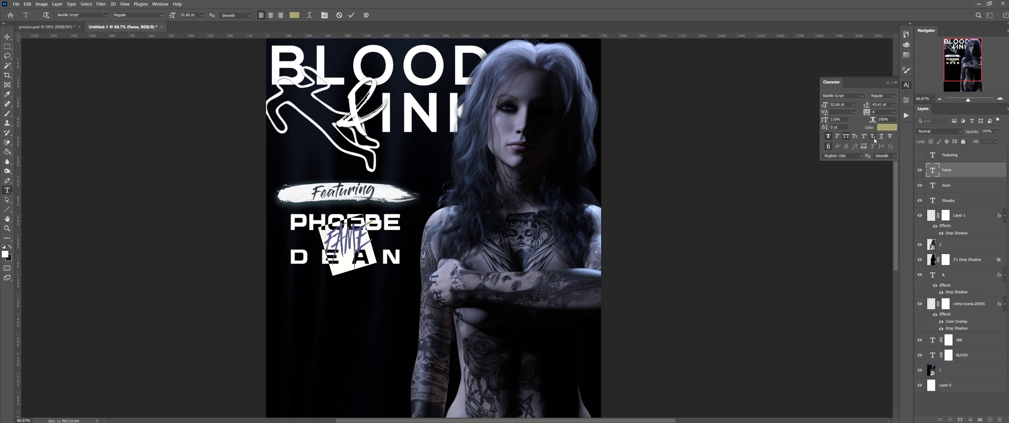
key(ctrl+Return)
key(v)
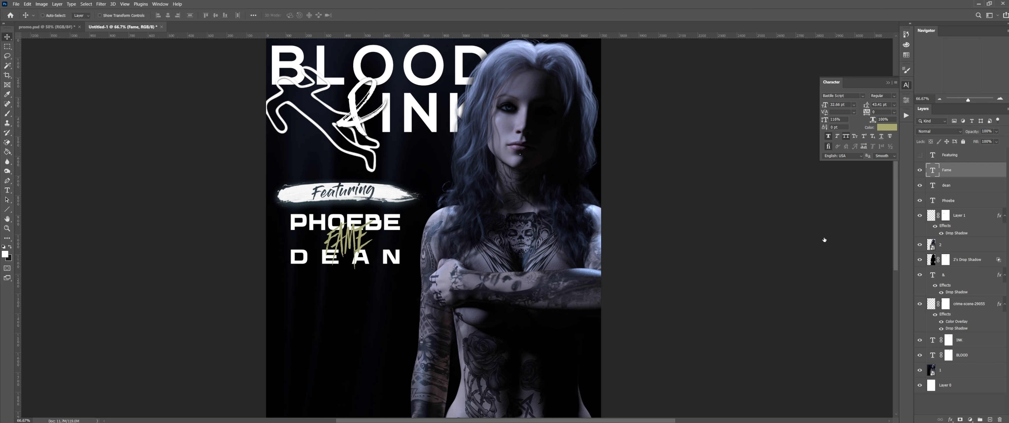
Step: Give the FAME layer a drop shadow at 100% opacity and 18 px size
double_click(974, 168)
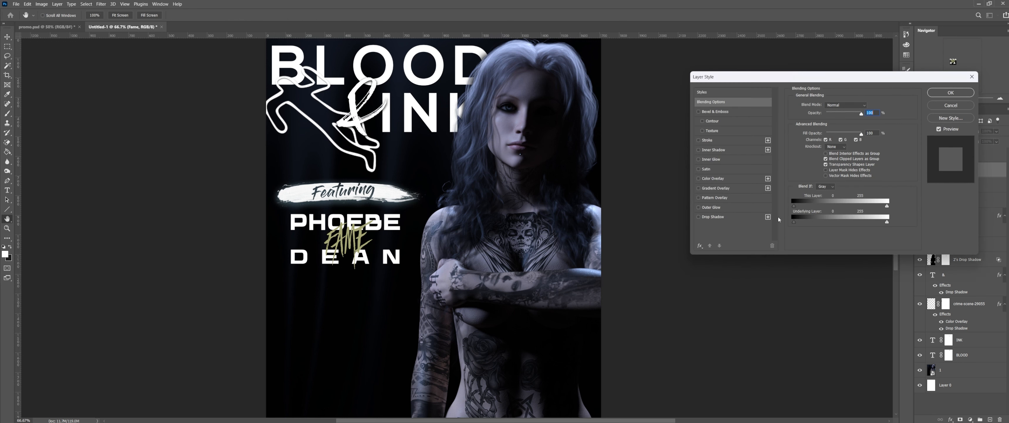
click(734, 217)
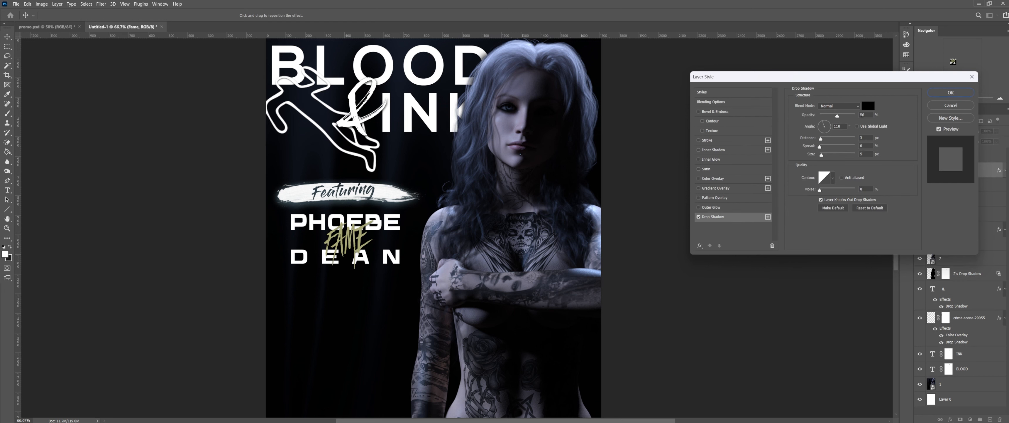
drag(856, 117, 879, 121)
drag(821, 155, 824, 147)
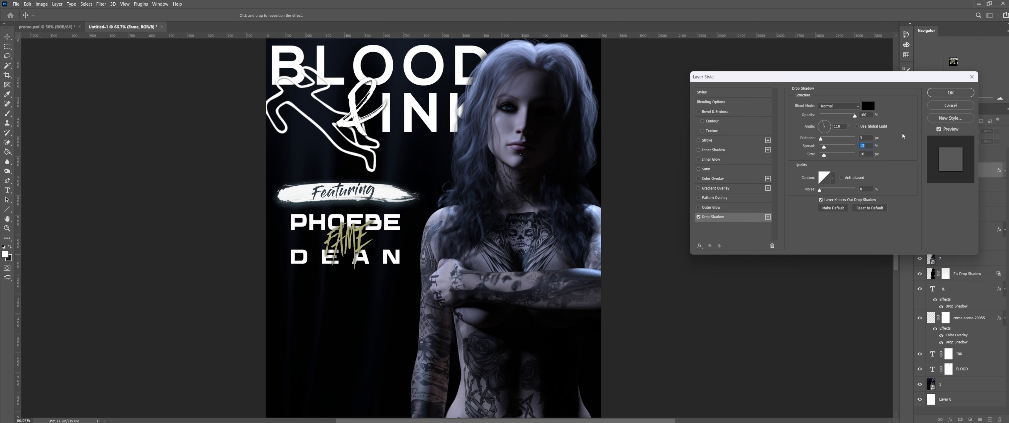
click(950, 92)
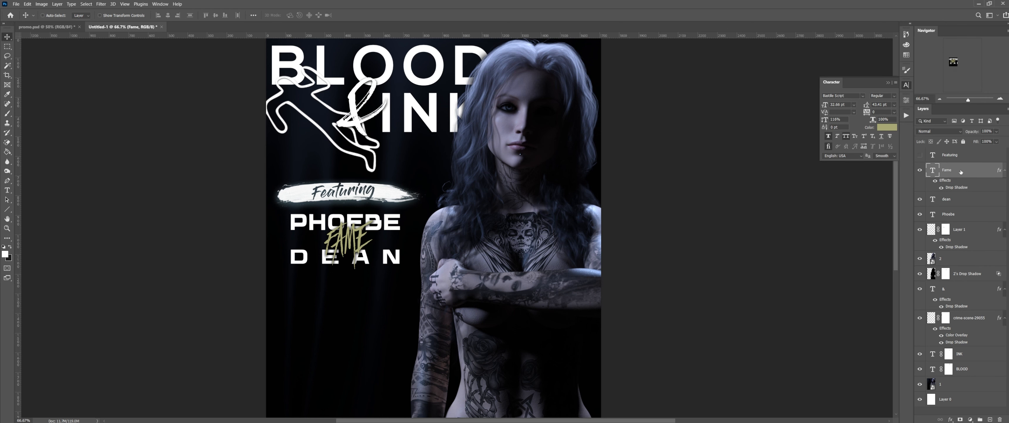
double_click(960, 171)
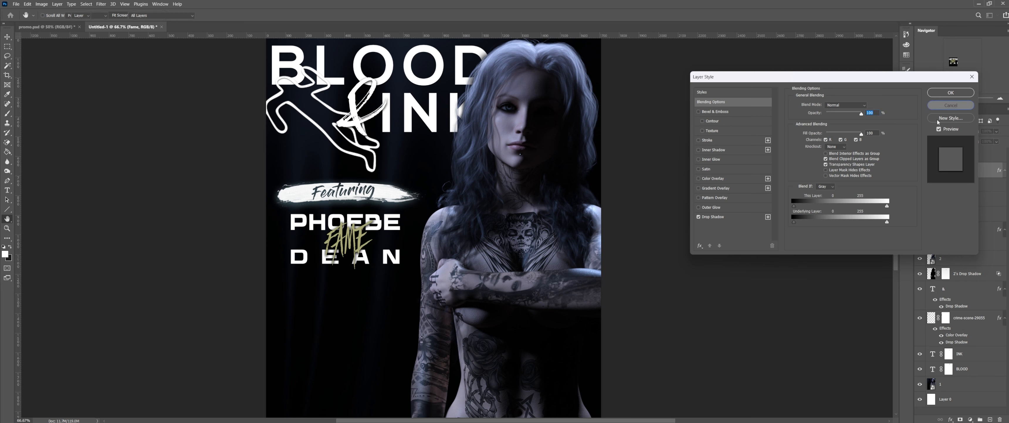
click(951, 108)
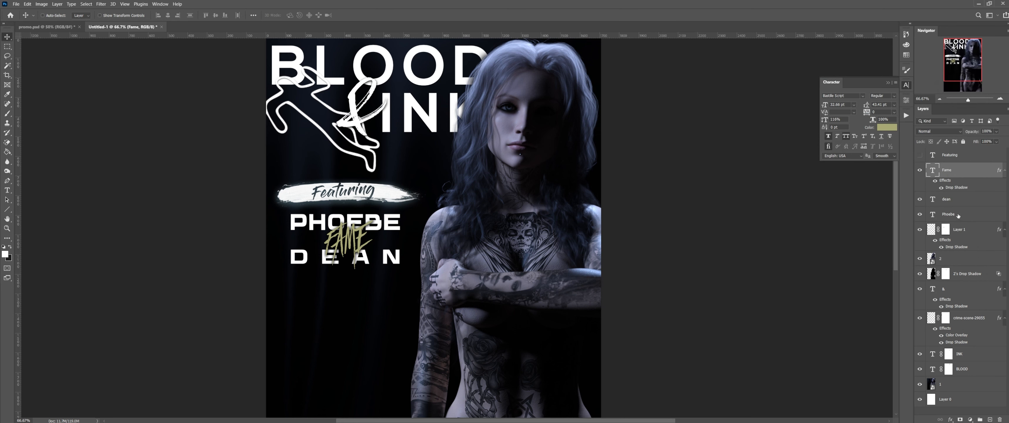
Step: Select FAME, DEAN and PHOEBE together and shift the name block slightly into position
click(948, 213)
shift+click(954, 169)
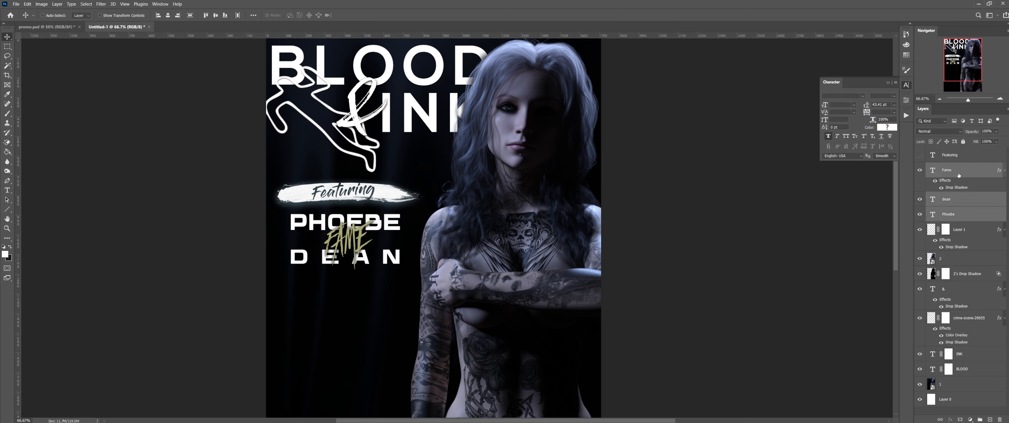
key(ctrl+t)
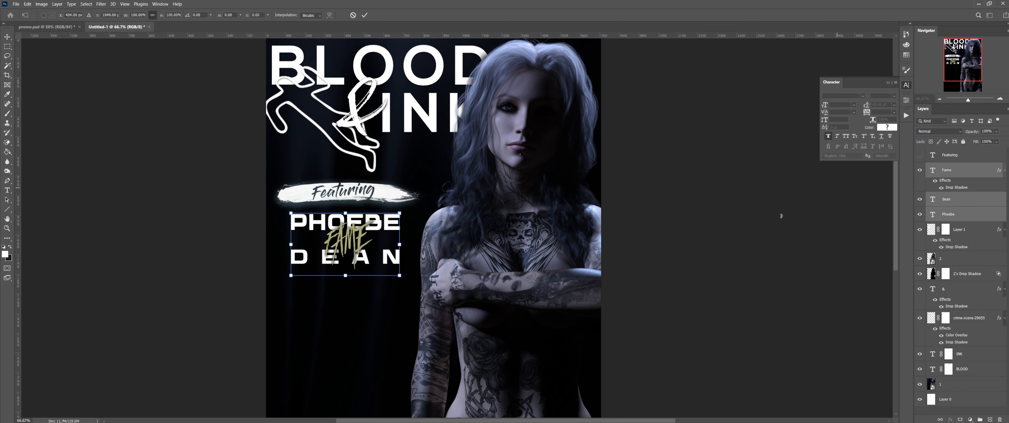
mouse_move(386, 255)
mouse_down()
mouse_move(366, 264)
mouse_move(387, 259)
mouse_up()
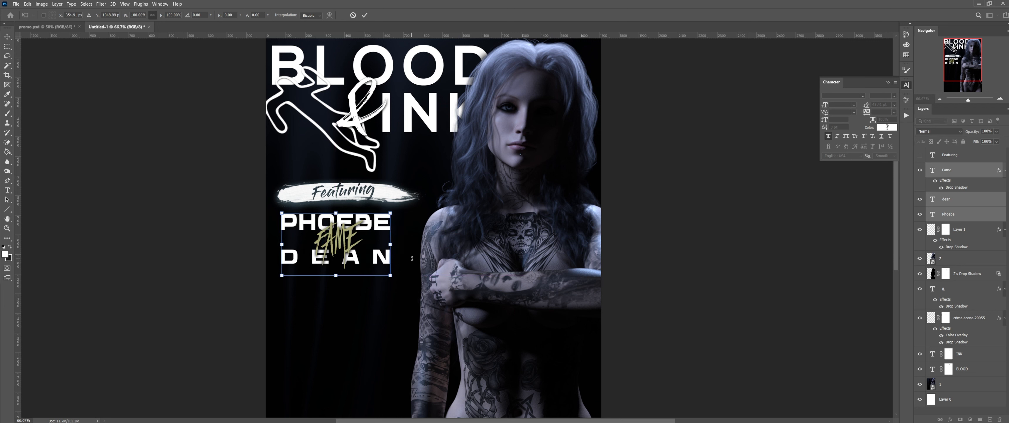
key(Right)
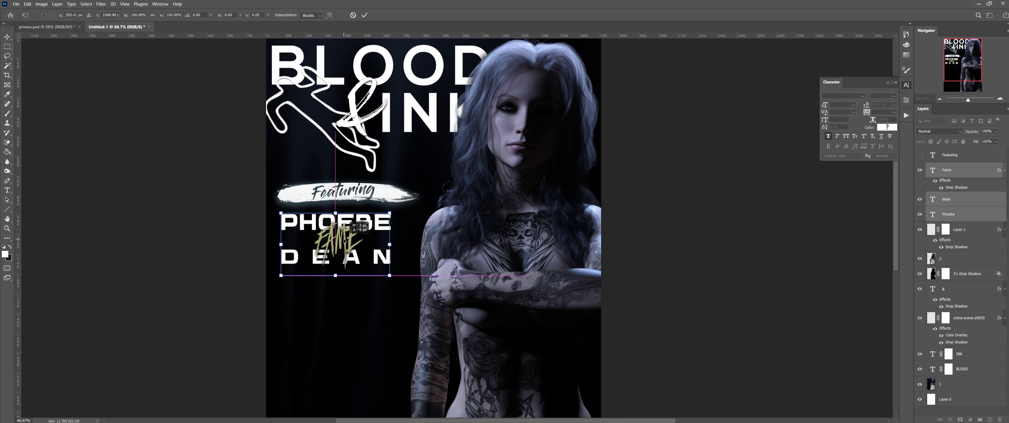
drag(345, 240, 346, 240)
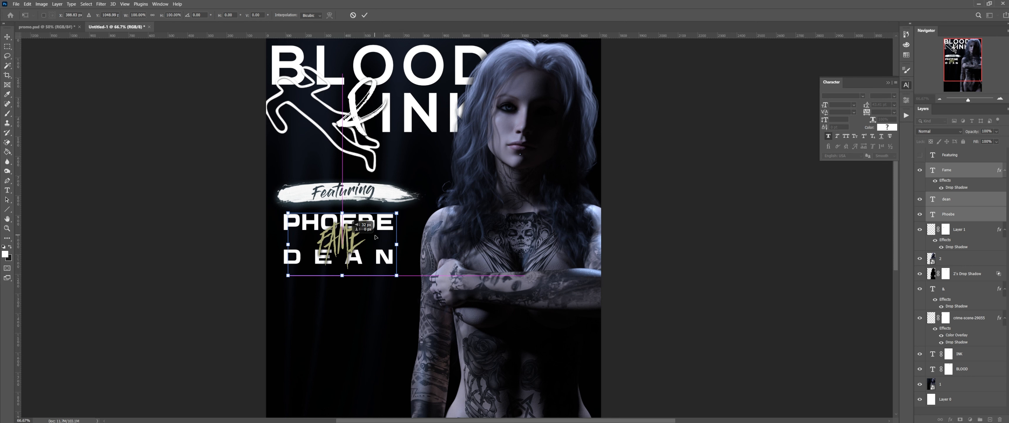
key(Return)
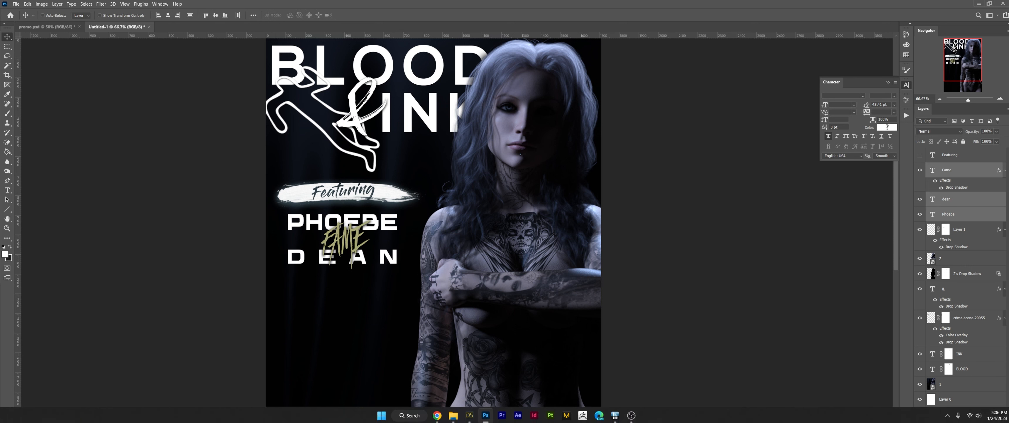
Step: Scale up the PHOEBE and DEAN names and nudge them up and right
click(469, 414)
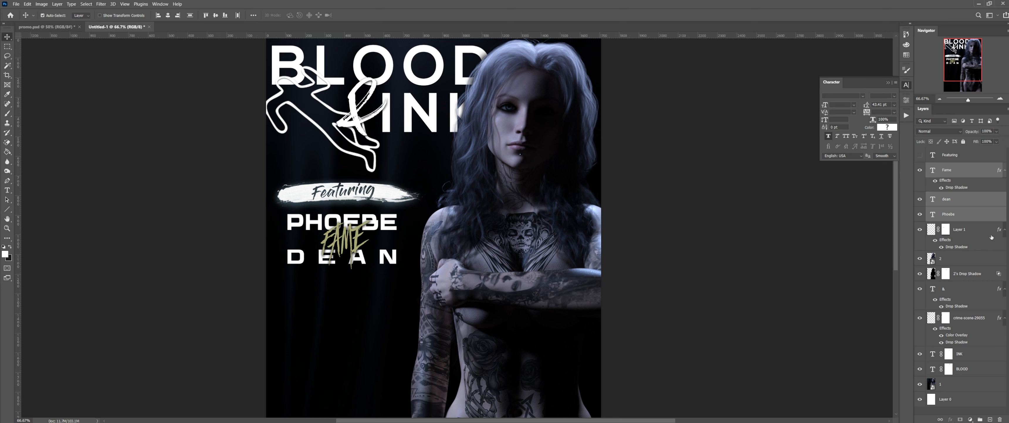
key(ctrl+t)
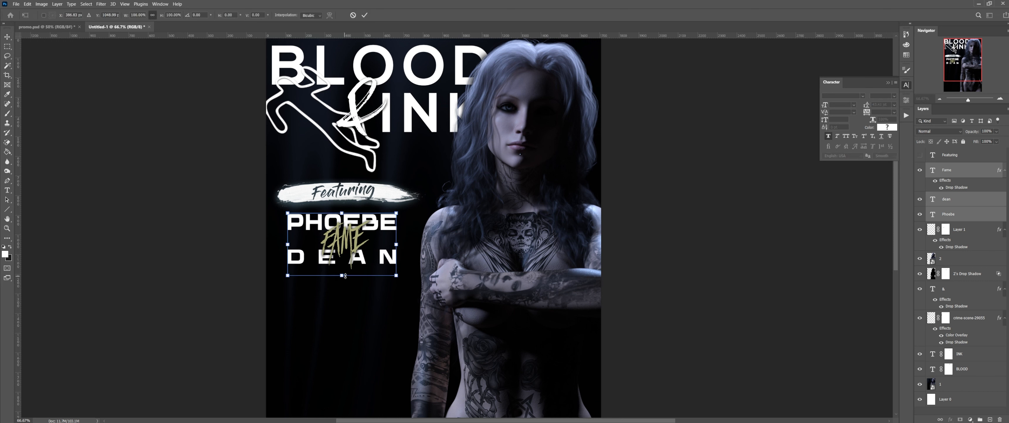
drag(344, 276, 352, 282)
key(Return)
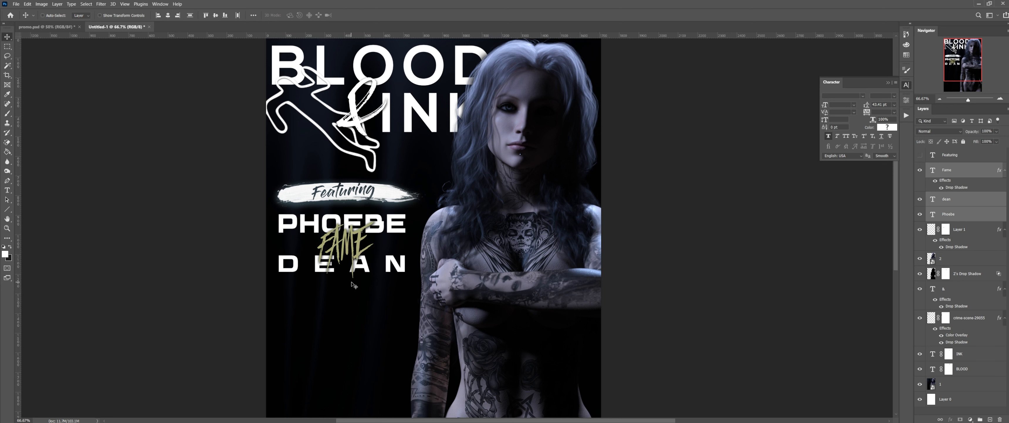
key(Up)
key(Up)
key(Up)
key(Up)
key(Up)
key(Up)
key(Up)
key(Right)
key(Right)
key(Right)
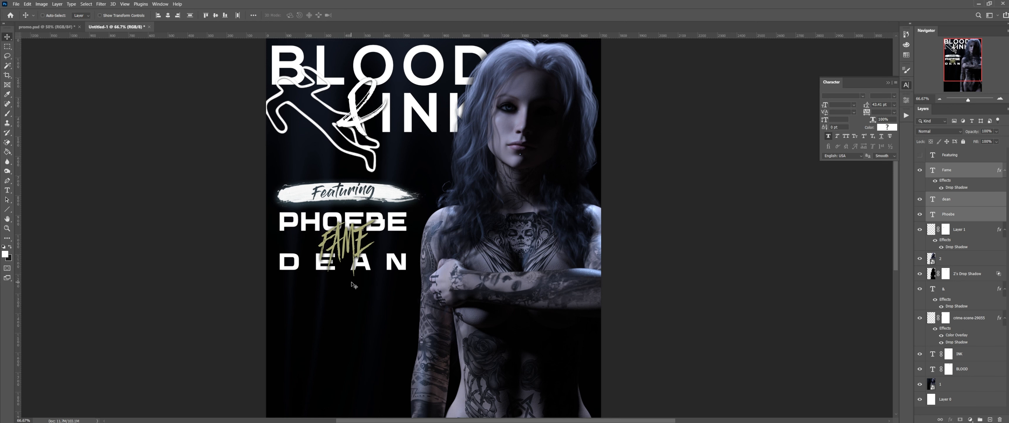
key(Up)
key(Up)
key(Up)
key(Up)
key(Up)
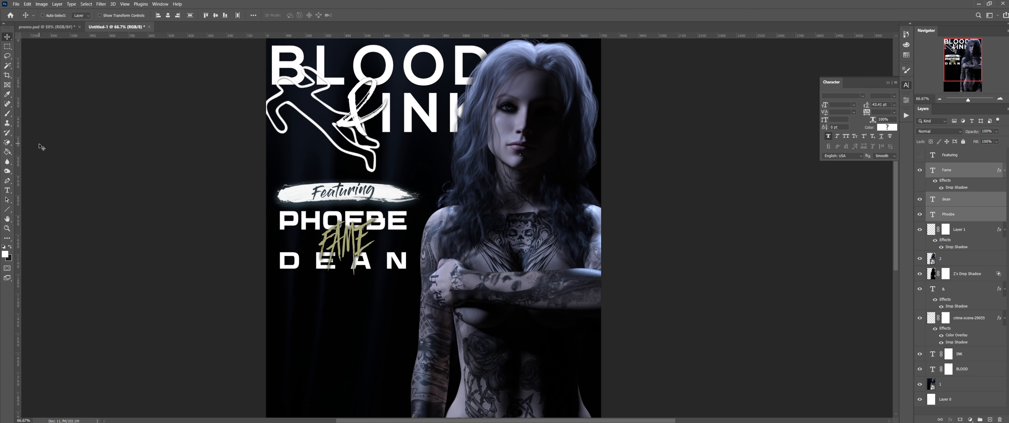
Step: Nudge FAME 2 px left over the names and compare against the finished promo poster
key(Left)
key(Left)
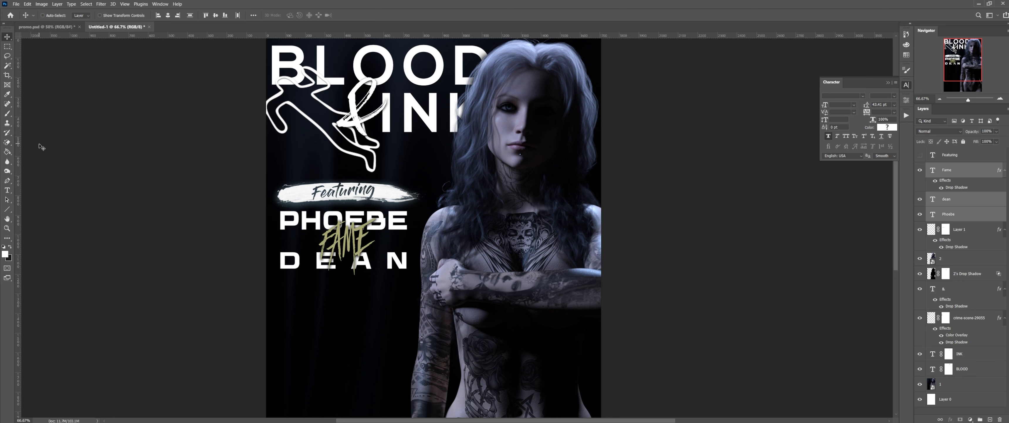
key(Left)
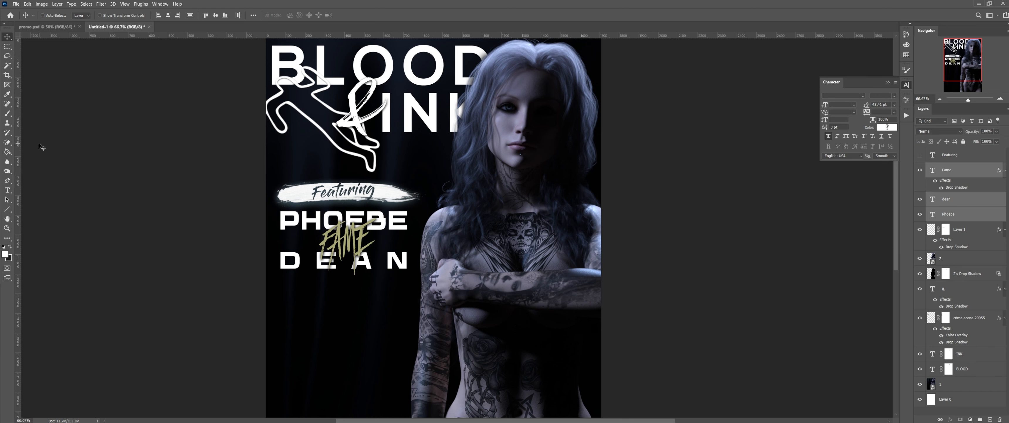
click(65, 28)
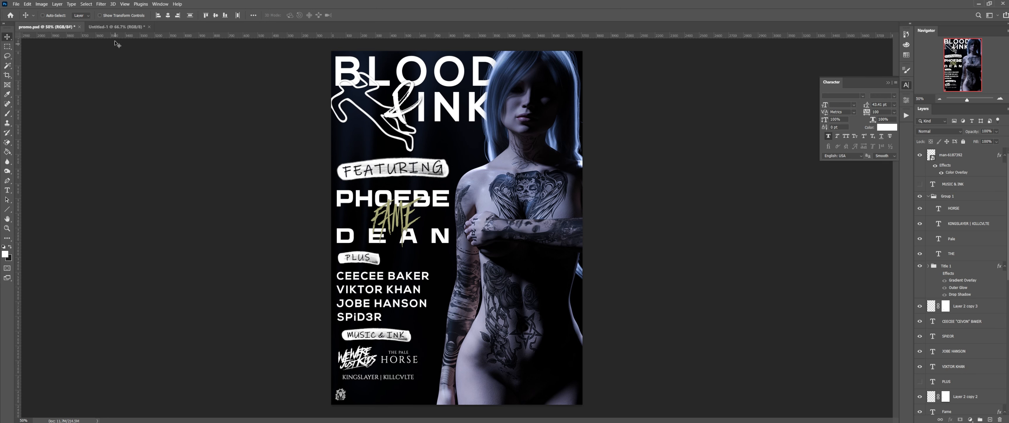
click(116, 27)
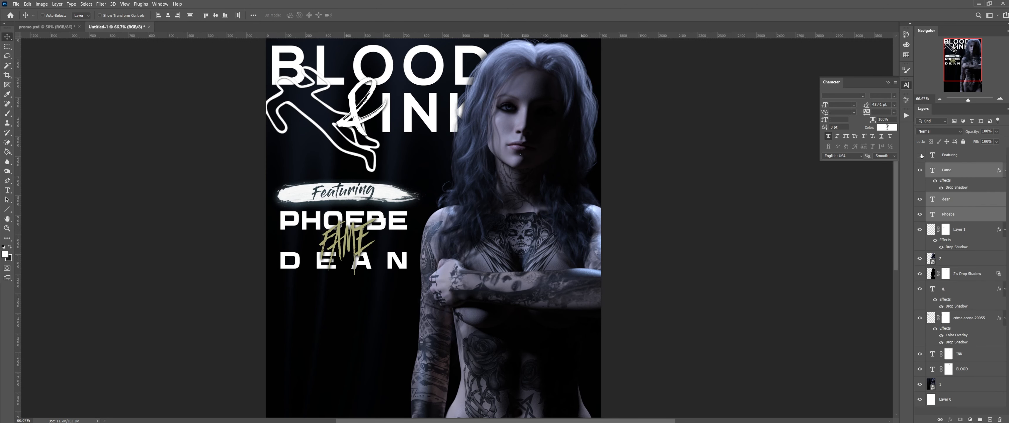
Step: Toggle the Featuring banner stroke off and on, then select its layer alone
click(920, 229)
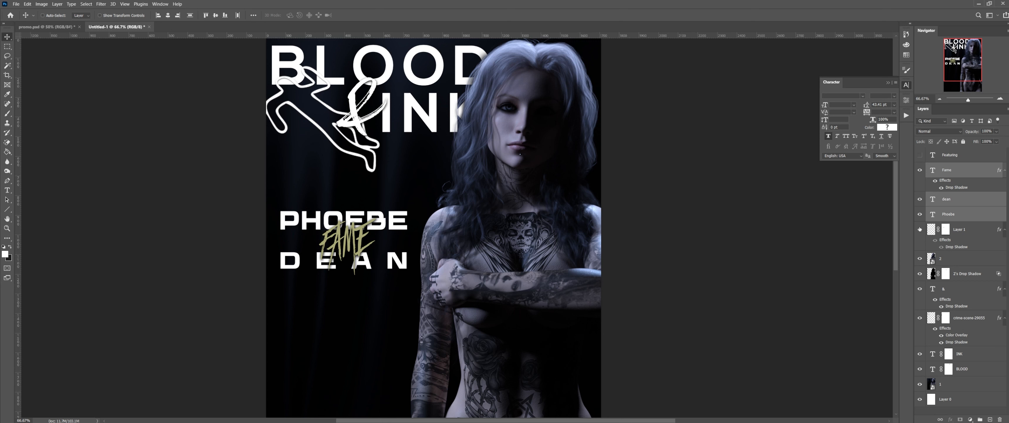
click(920, 229)
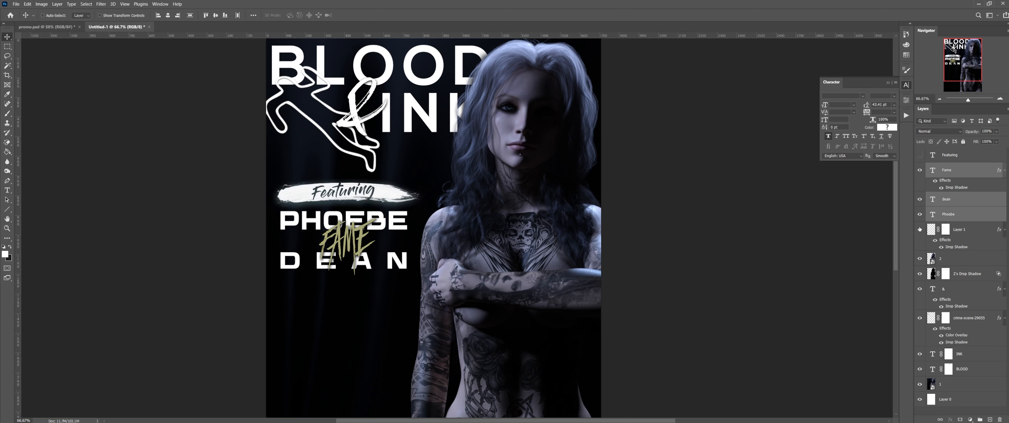
click(971, 230)
Step: Duplicate the brush-stroke banner layer and move the copy just below DEAN
key(ctrl+j)
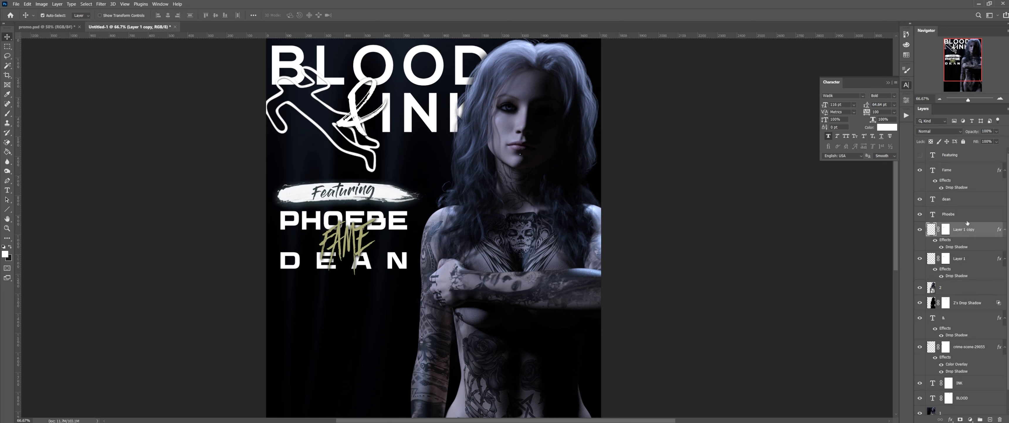
drag(971, 232, 955, 158)
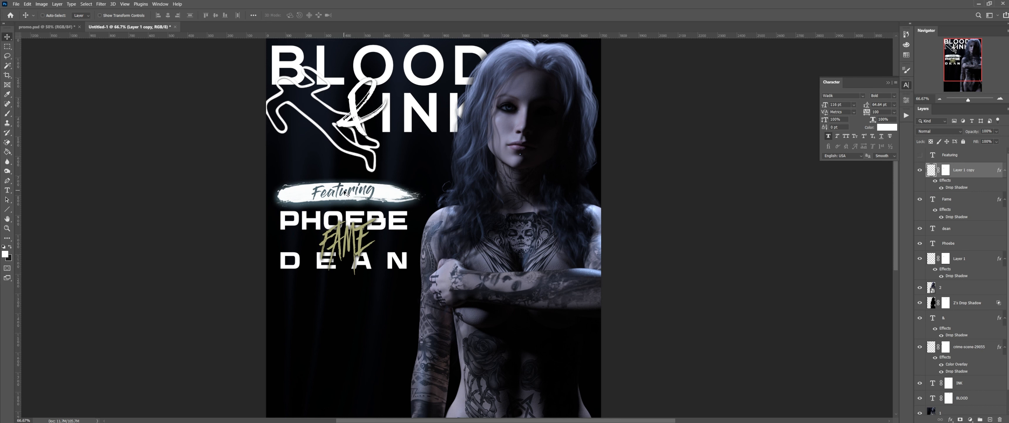
mouse_move(346, 193)
alt+mouse_down()
mouse_move(340, 287)
mouse_move(353, 290)
alt+mouse_up()
click(353, 288)
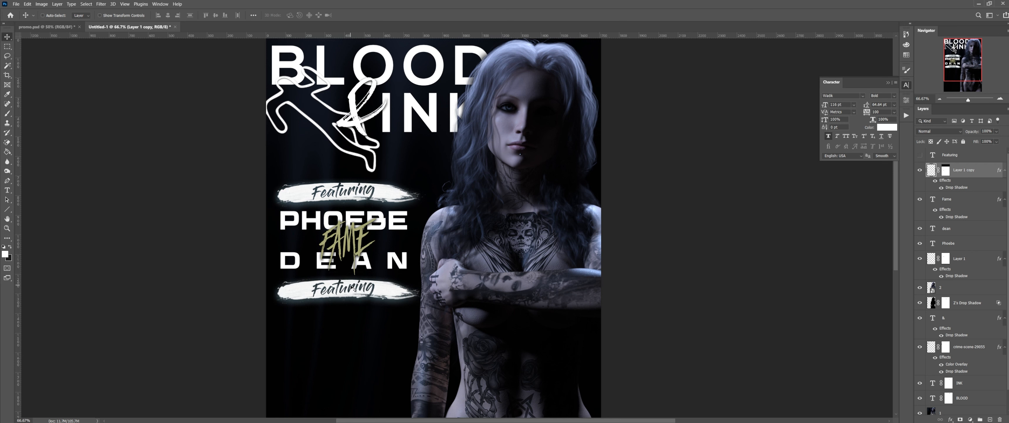
Step: Shrink the lower banner copy to a smaller stroke
key(ctrl+t)
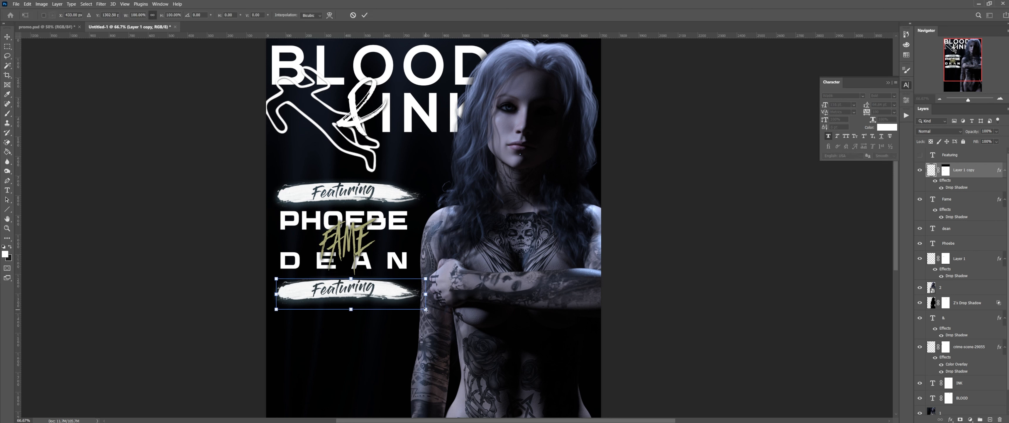
drag(426, 309, 388, 301)
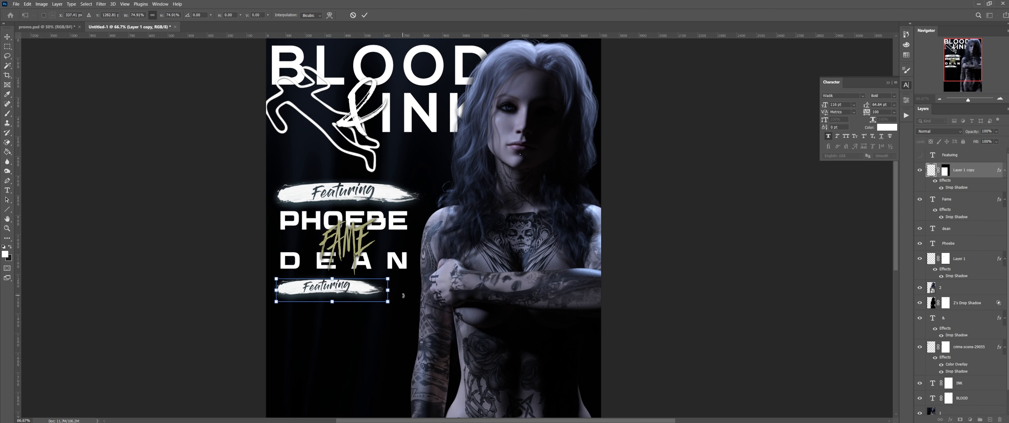
key(Return)
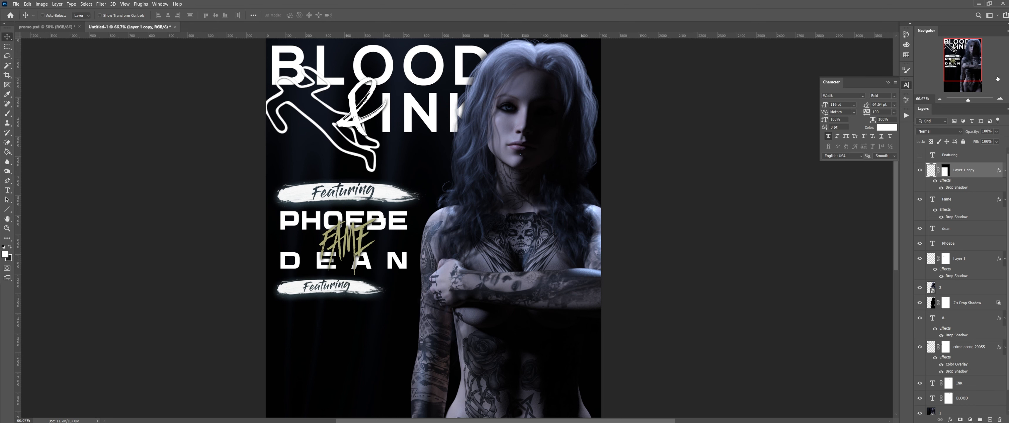
click(942, 99)
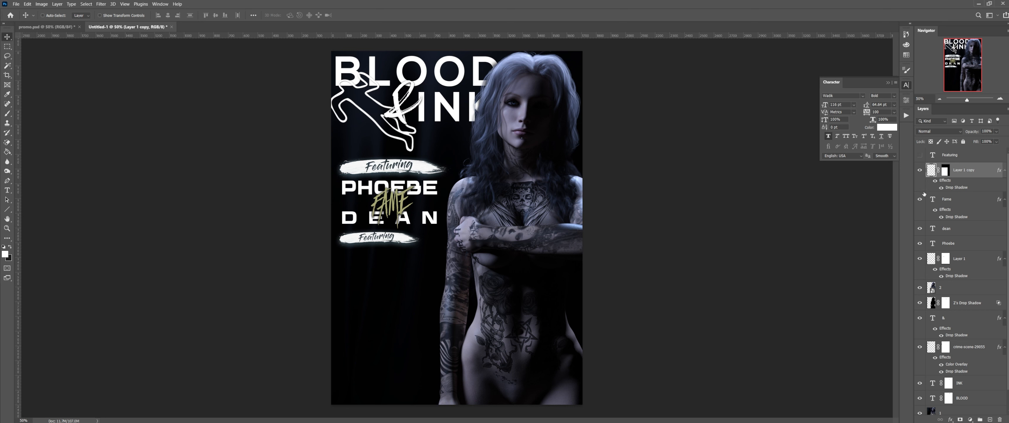
Step: Delete the copy's layer mask so it becomes a plain white streak
right_click(945, 172)
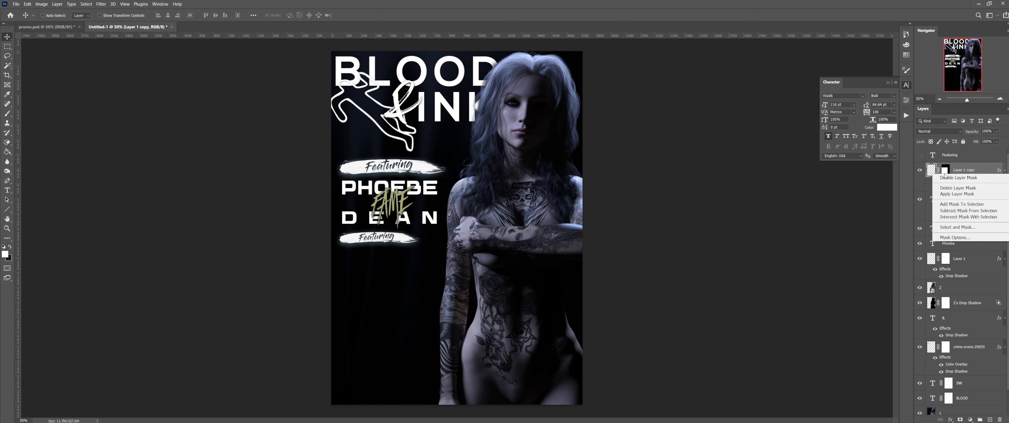
click(957, 188)
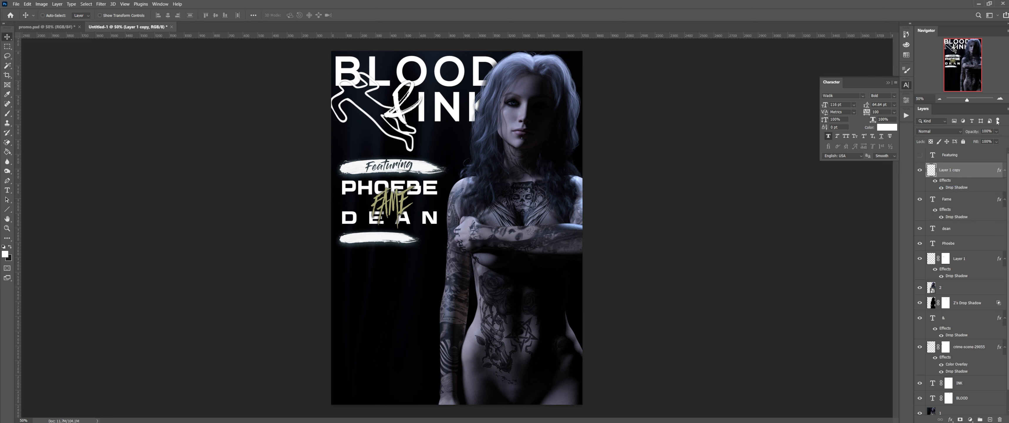
click(1000, 100)
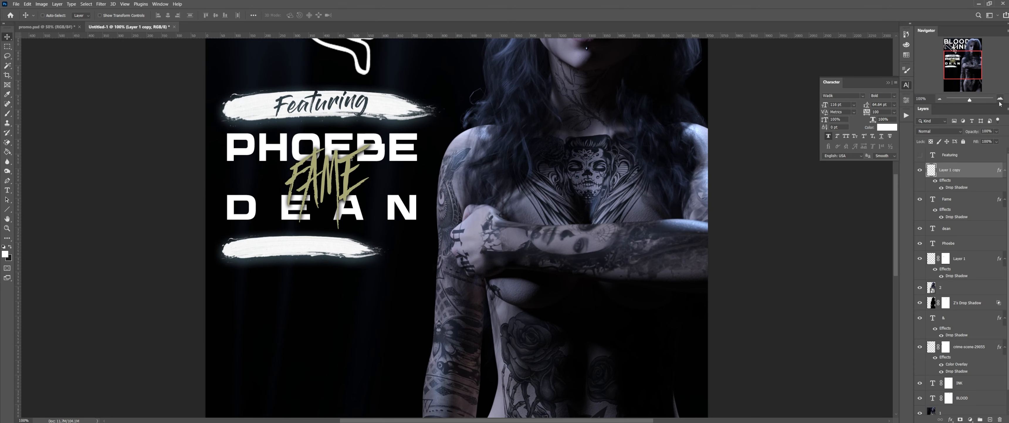
click(921, 155)
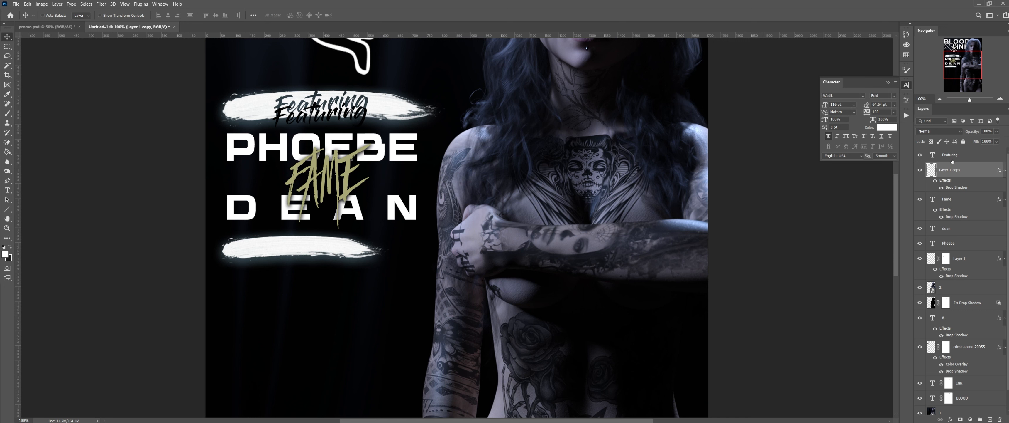
Step: Bring the Featuring script text onto the lower banner, retype it as 'Plus', and centre it
mouse_move(334, 125)
ctrl+mouse_down()
mouse_move(322, 246)
mouse_move(302, 250)
ctrl+mouse_up()
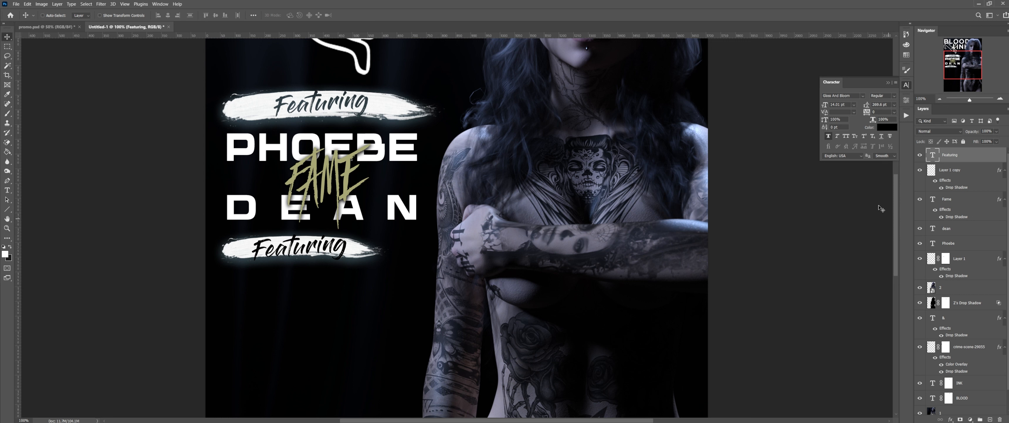
double_click(933, 156)
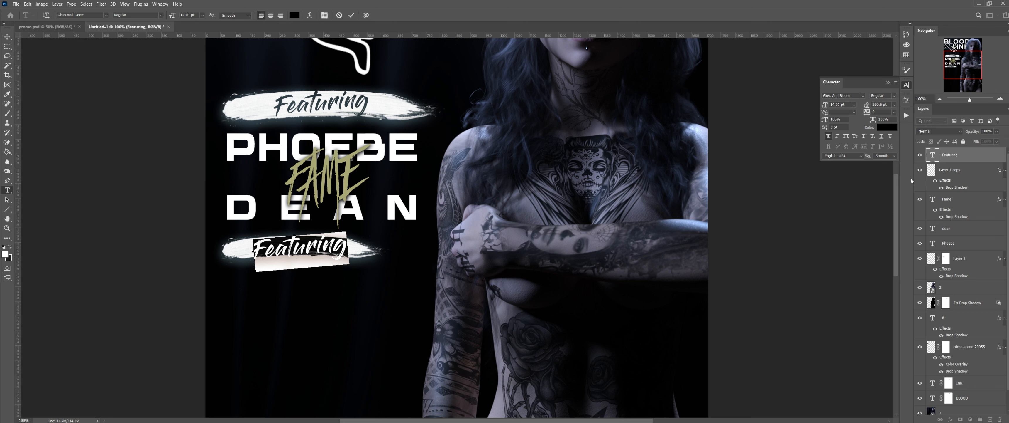
text(Plus)
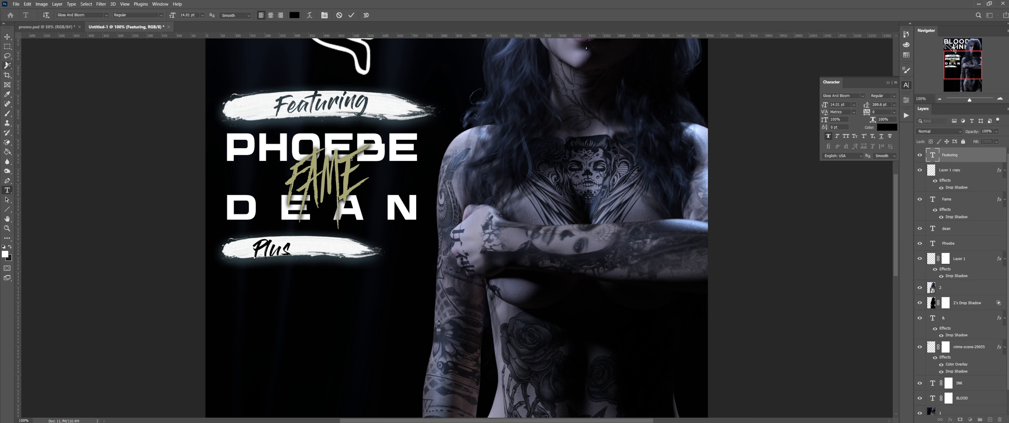
key(ctrl+Return)
drag(268, 255, 286, 252)
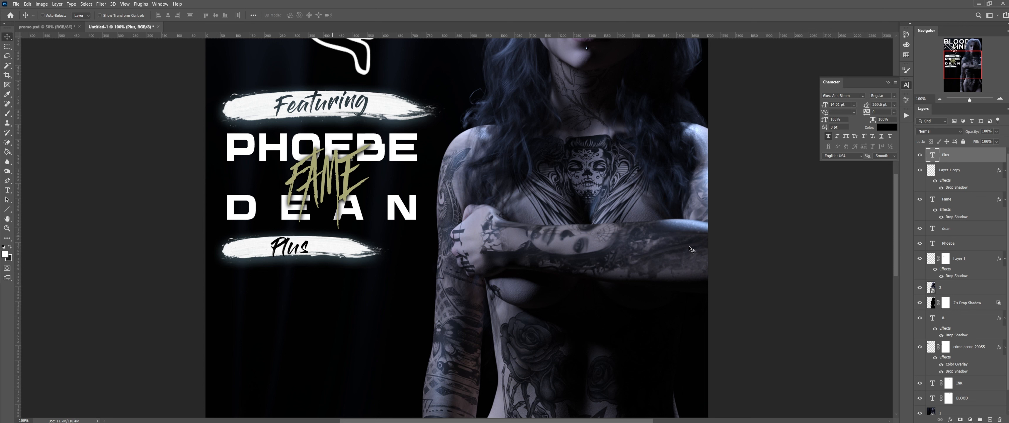
Step: Try a 13 pt size for Plus, then undo back to 14.01 pt
double_click(933, 155)
click(837, 104)
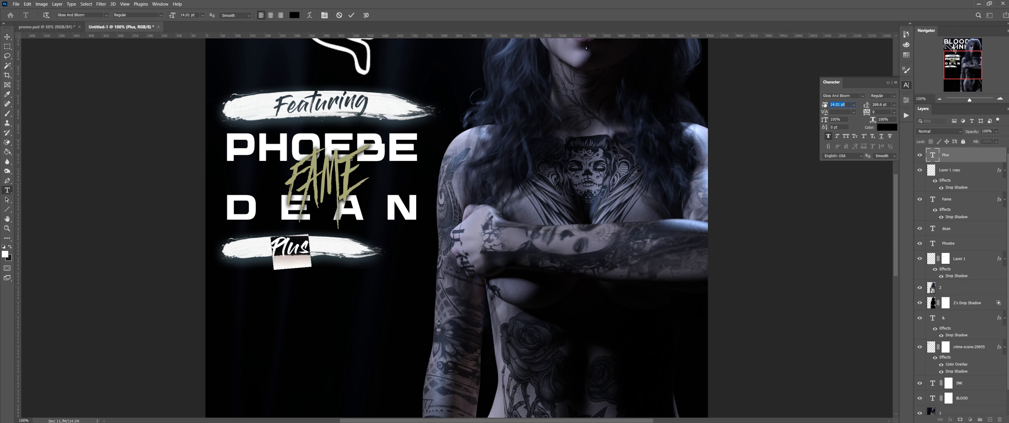
text(13)
key(Return)
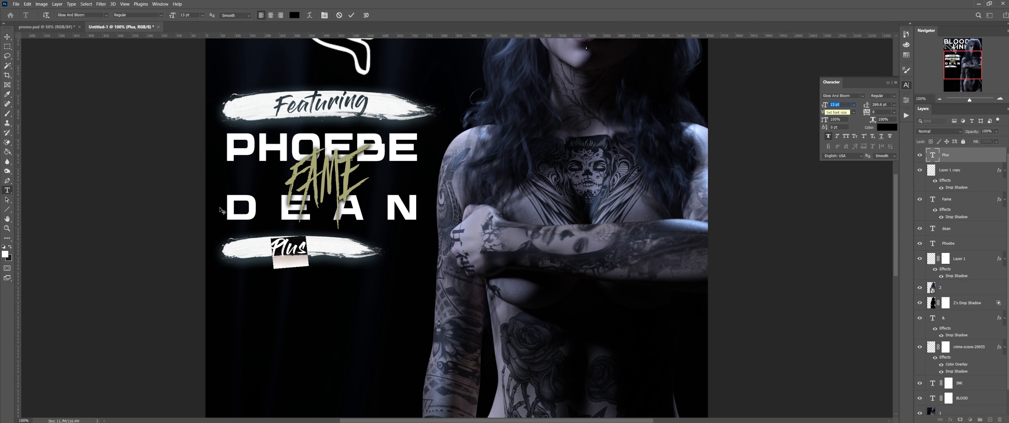
click(7, 38)
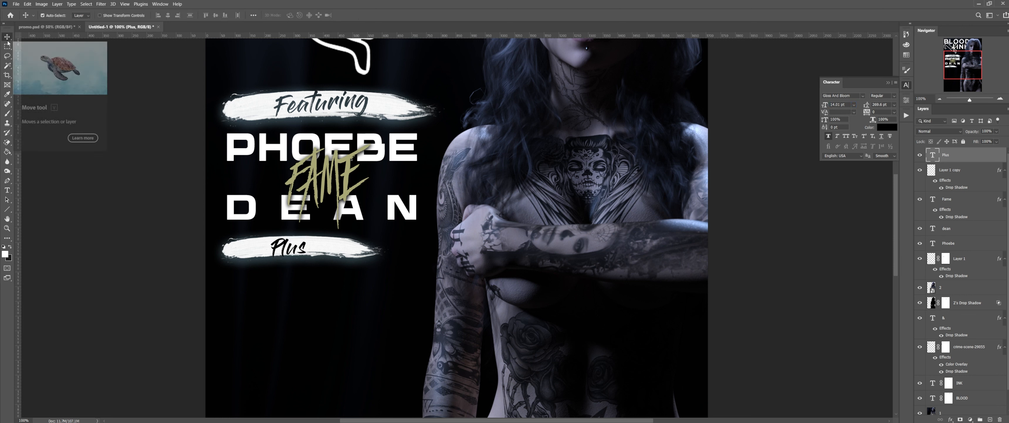
key(ctrl+z)
Step: Enlarge Layer 1 copy's stroke slightly and stretch it taller, then shift Plus right and 1 px up
click(965, 173)
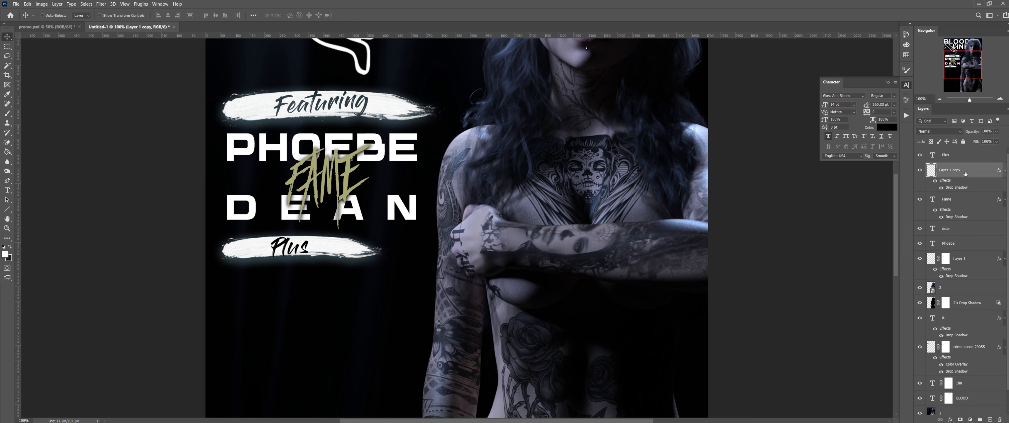
key(ctrl+t)
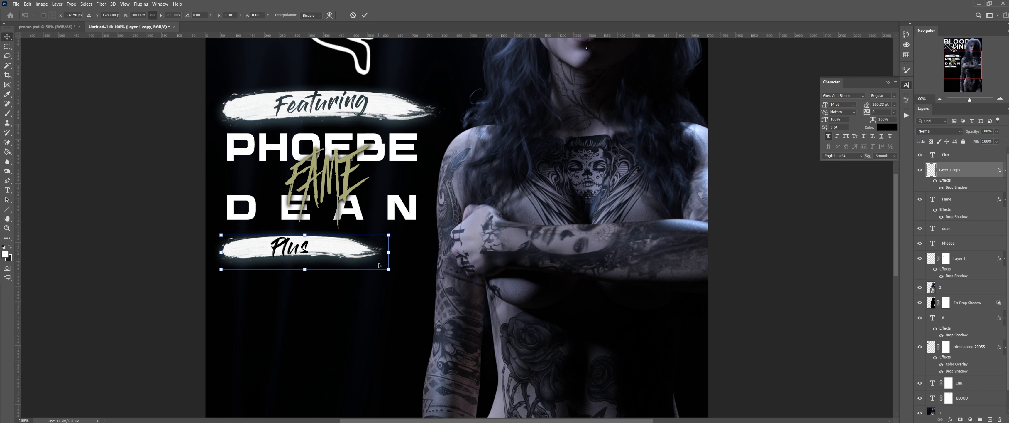
drag(388, 268, 391, 269)
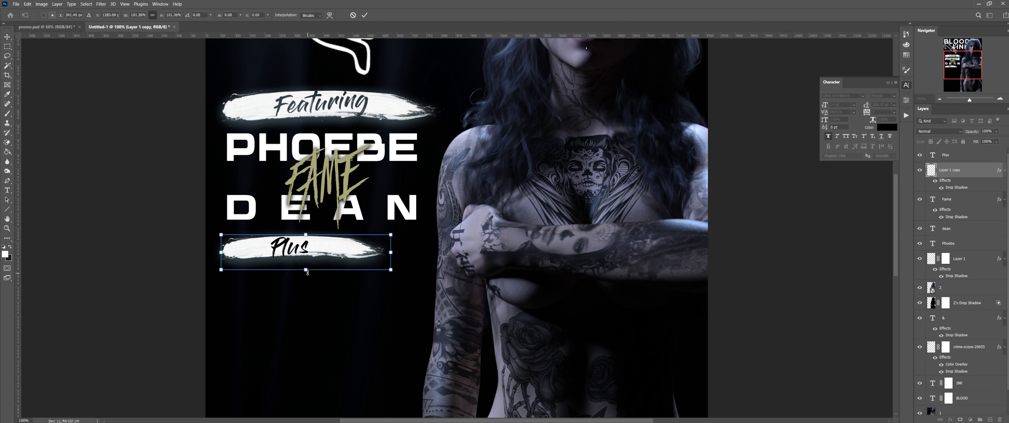
drag(308, 272, 310, 275)
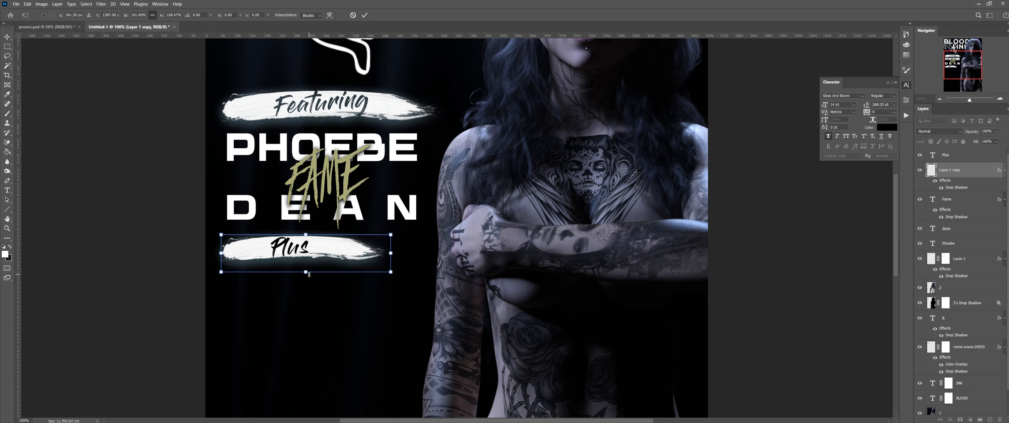
key(Return)
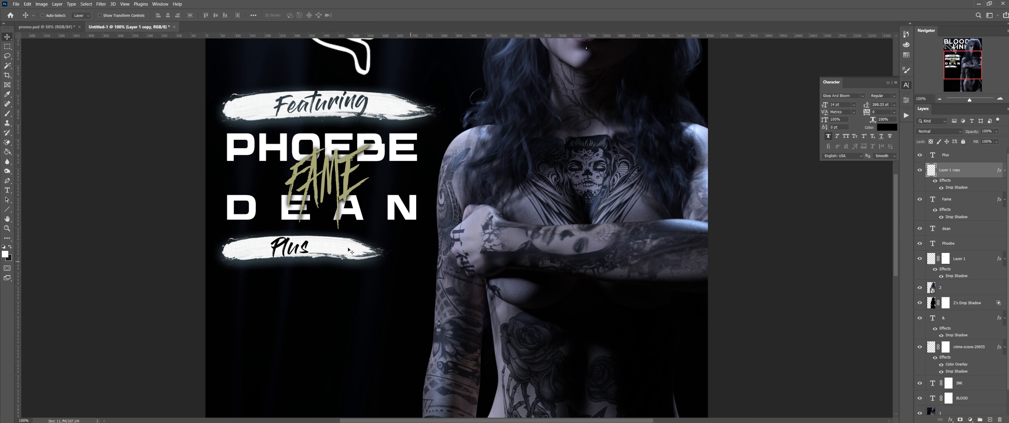
ctrl+drag(293, 248, 304, 250)
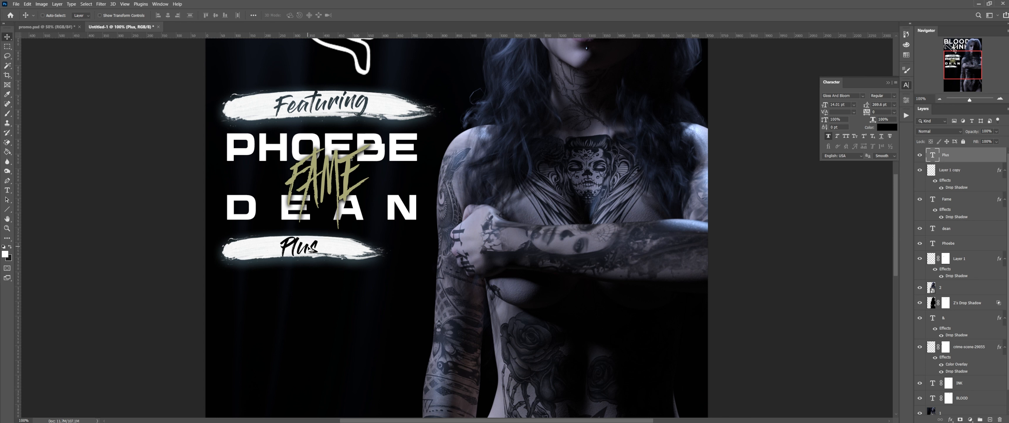
key(Up)
key(Up)
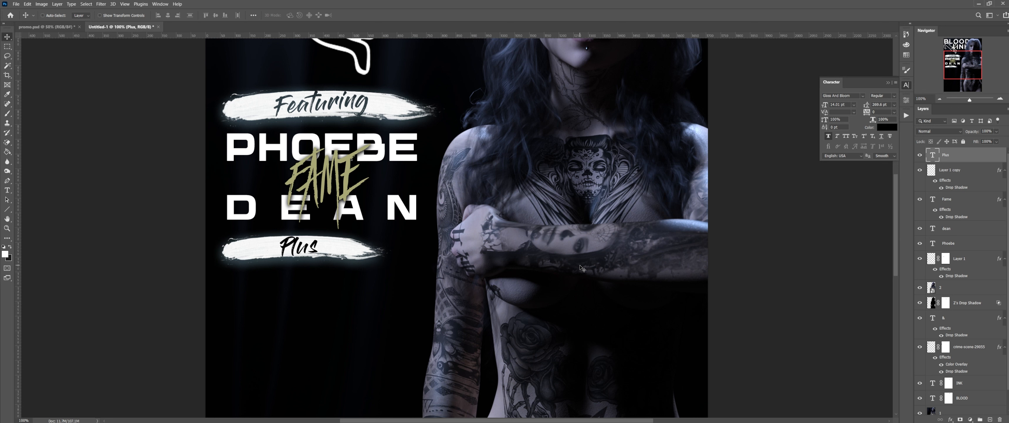
Step: Load Plus as a selection, hide its text layer, invert, and mask Layer 1 copy to knock Plus out
ctrl+click(934, 155)
click(920, 155)
click(57, 4)
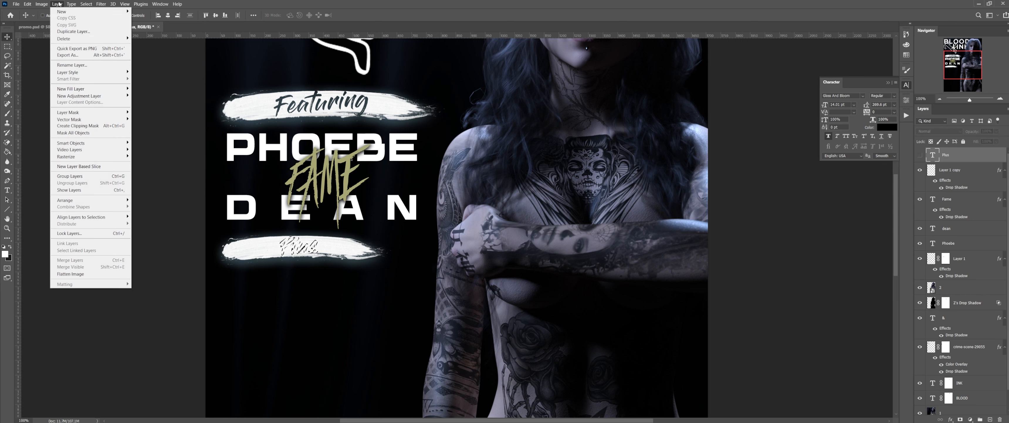
mouse_move(86, 4)
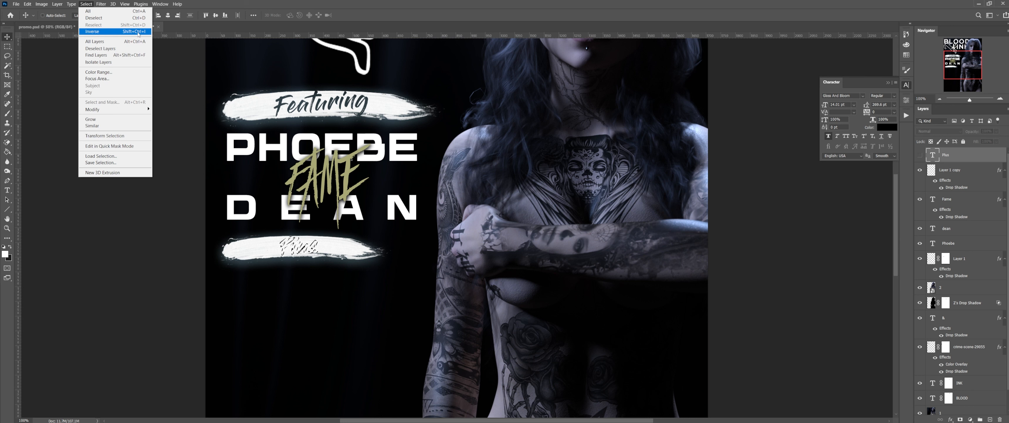
click(976, 171)
click(975, 172)
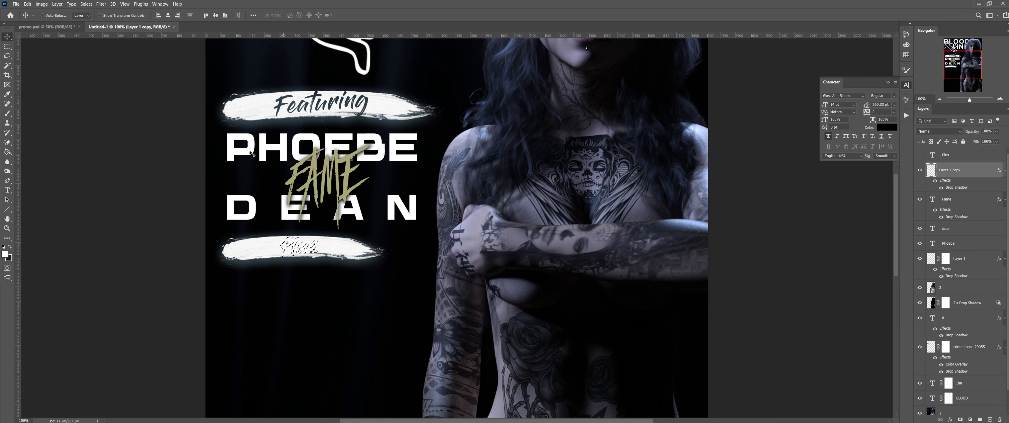
click(85, 5)
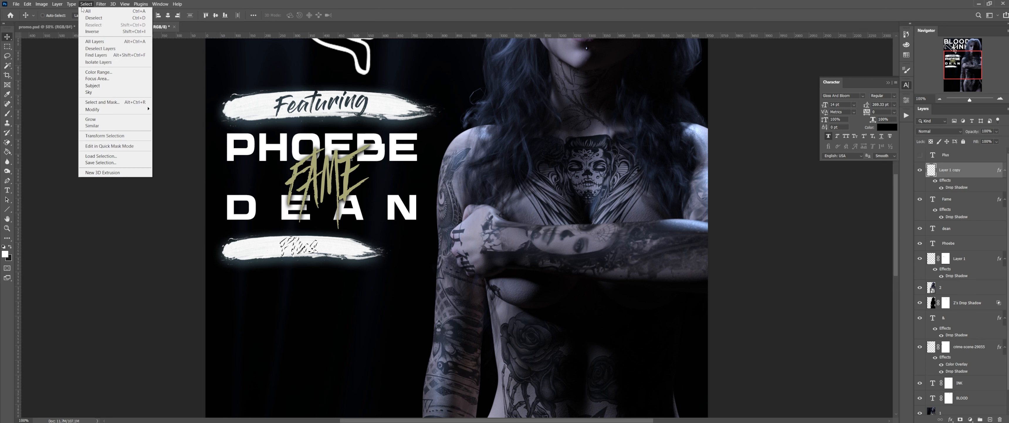
click(94, 32)
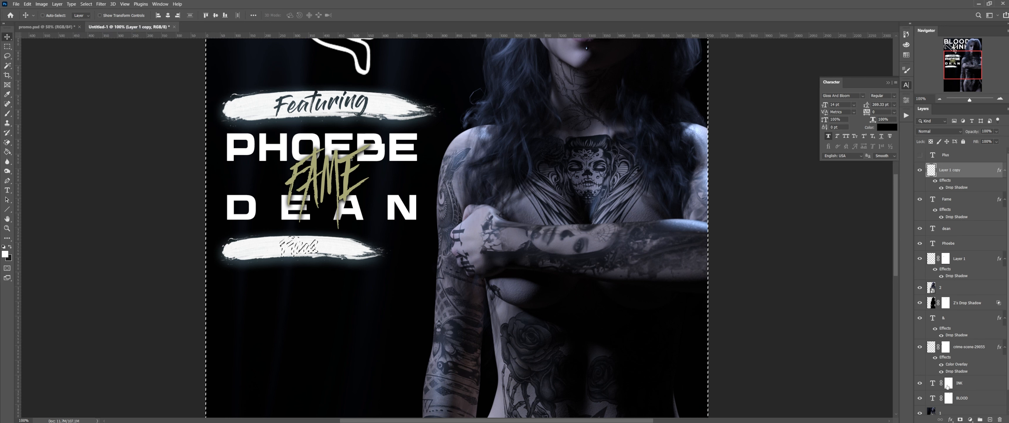
click(960, 419)
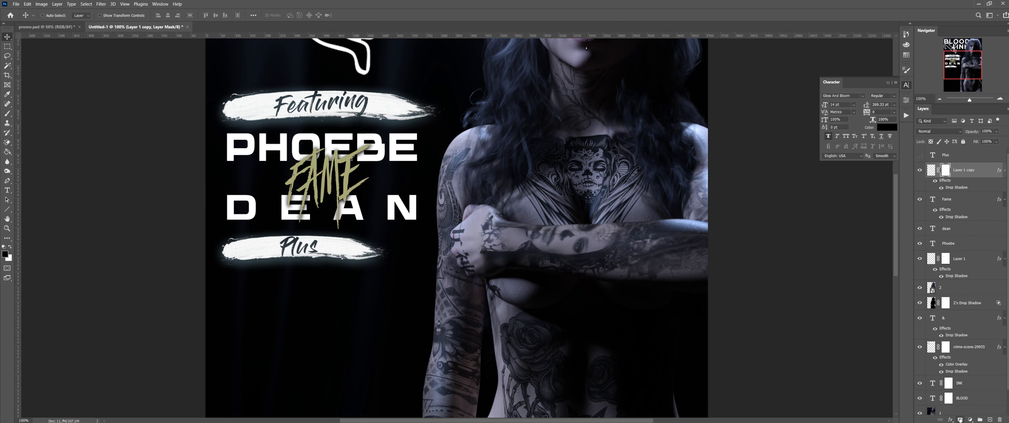
click(939, 100)
click(940, 99)
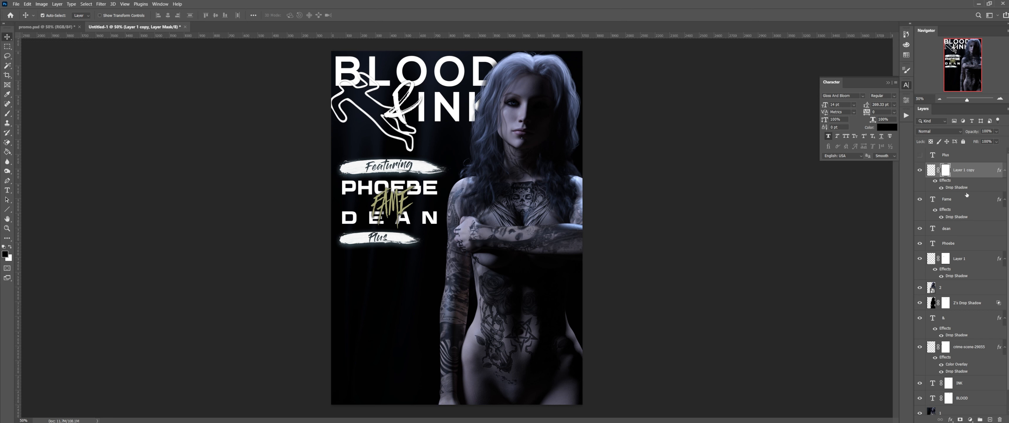
Step: Scale Layer 1 copy's Plus banner down to about 85%, then switch to promo.psd
key(ctrl+t)
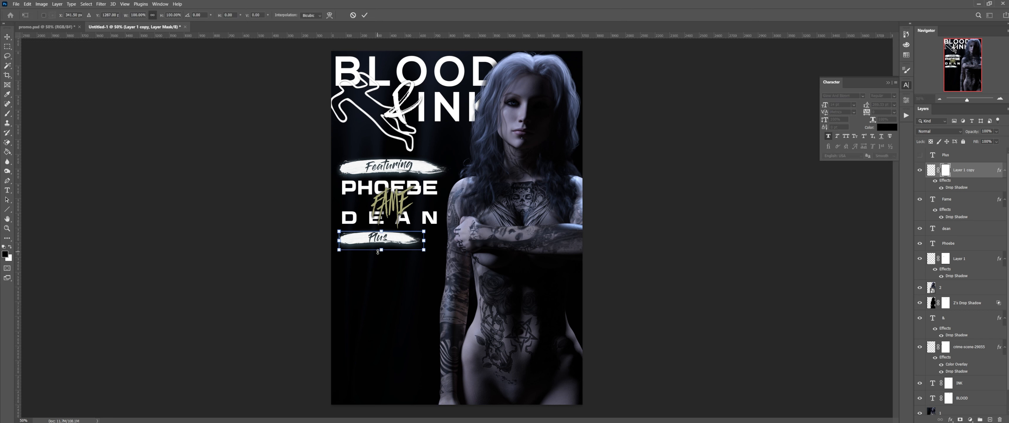
mouse_move(382, 251)
mouse_down()
mouse_move(420, 248)
mouse_move(410, 246)
mouse_up()
key(ctrl+z)
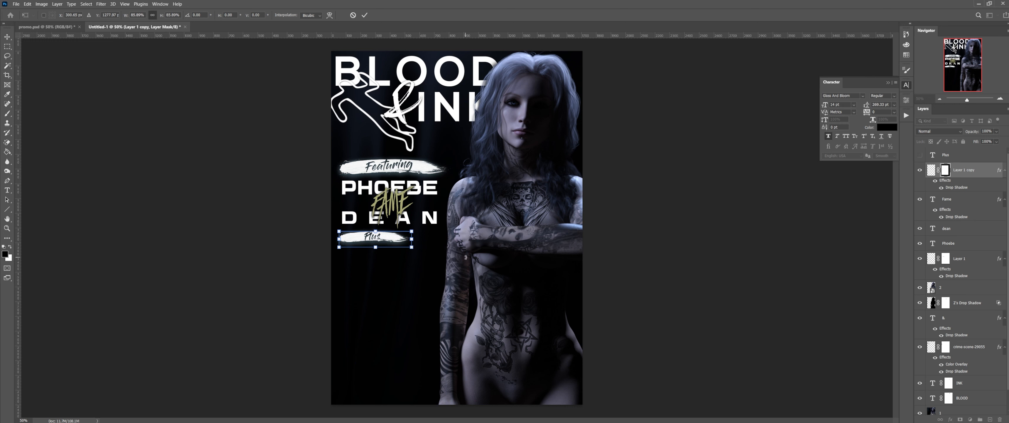
key(Return)
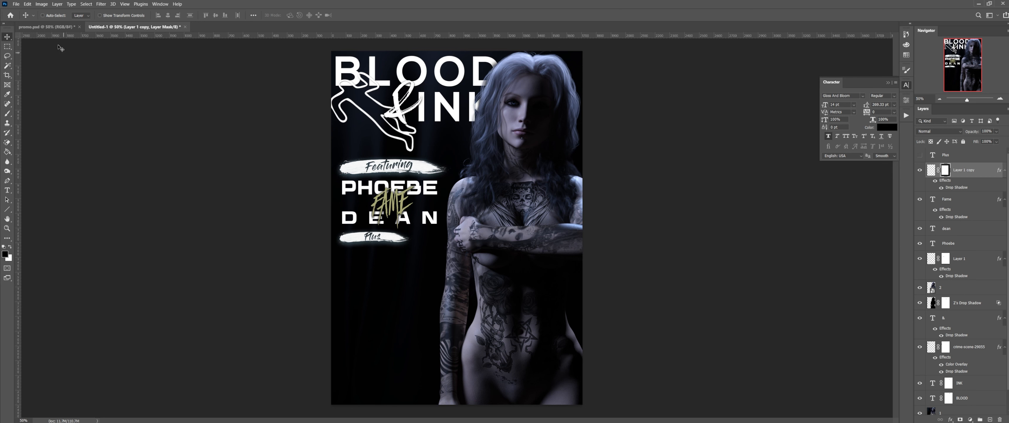
click(60, 28)
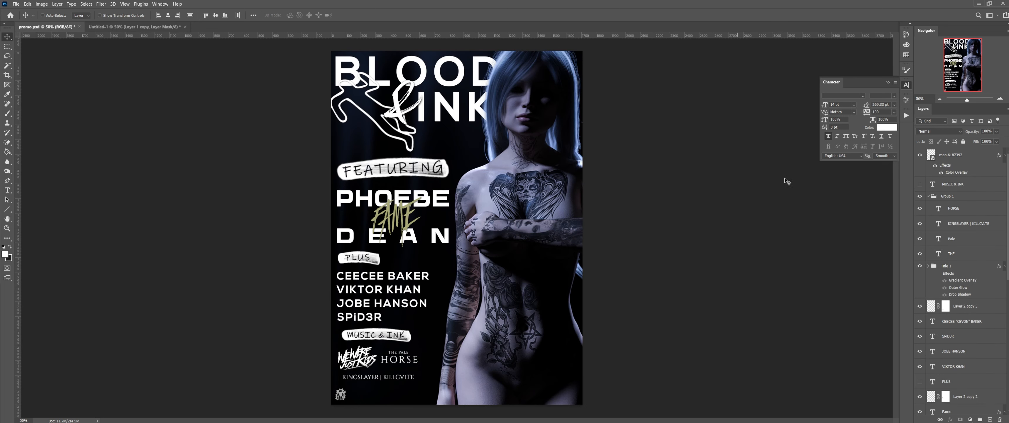
Step: In promo.psd, select the four supporting act name layers and copy them
scroll(956, 269, down, 5)
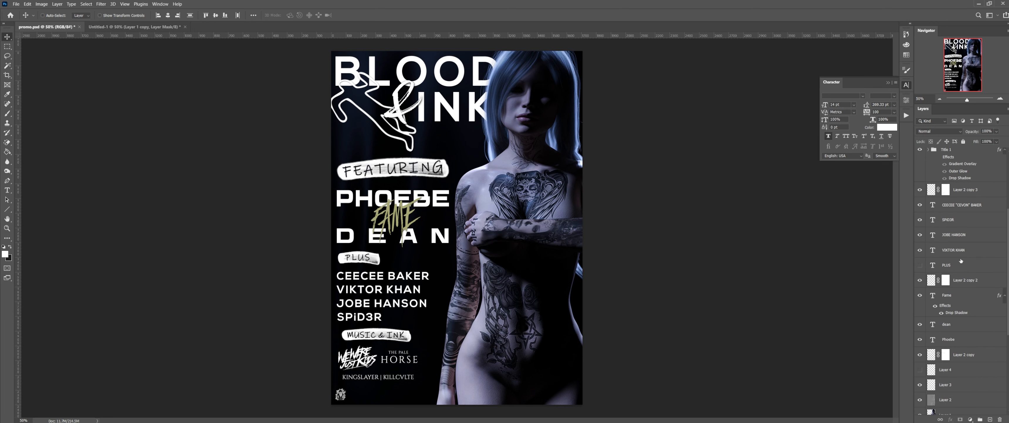
scroll(958, 259, up, 1)
click(974, 253)
shift+click(976, 225)
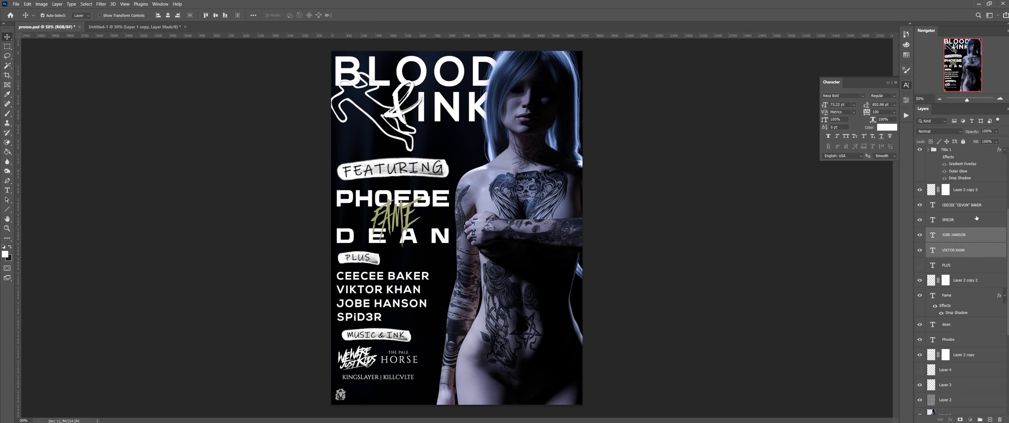
shift+click(978, 206)
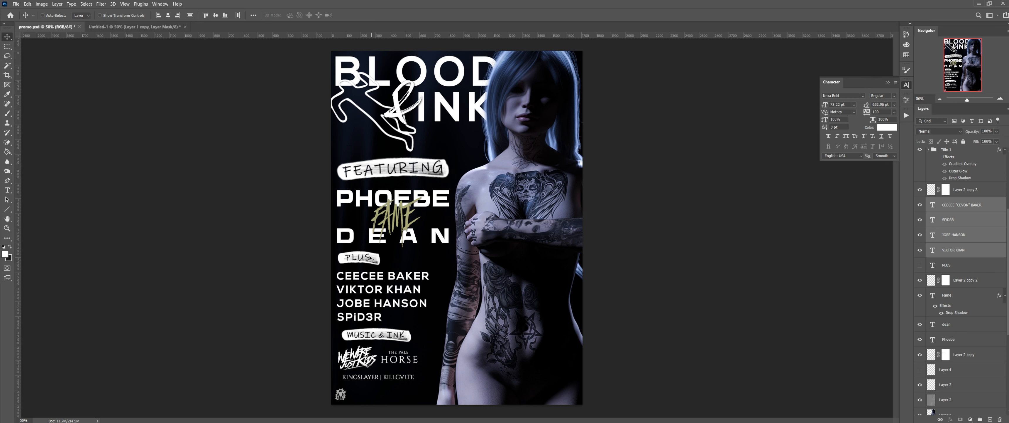
click(27, 4)
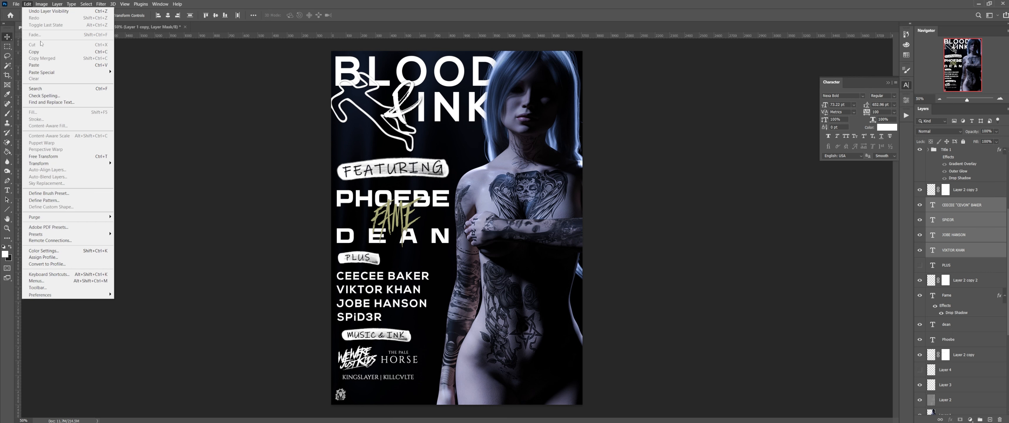
click(40, 52)
Step: Paste the four name layers into Untitled-1 with Paste in Place
click(102, 27)
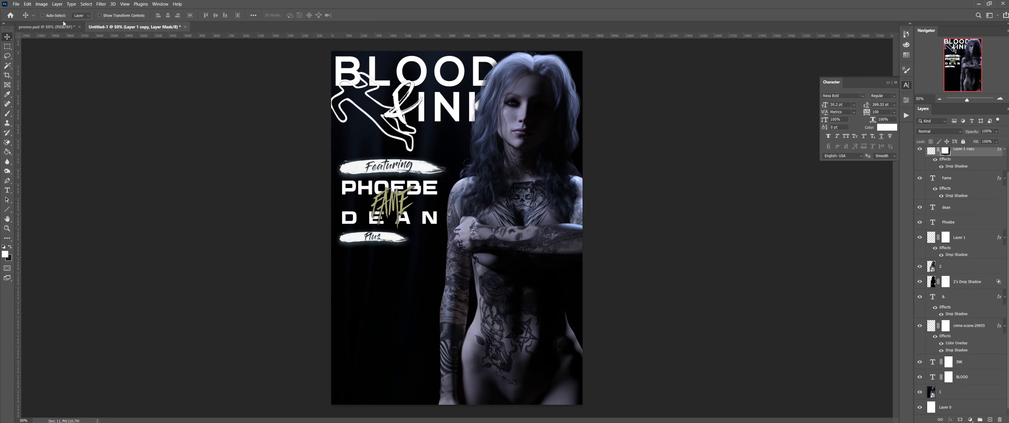
click(27, 4)
mouse_move(50, 72)
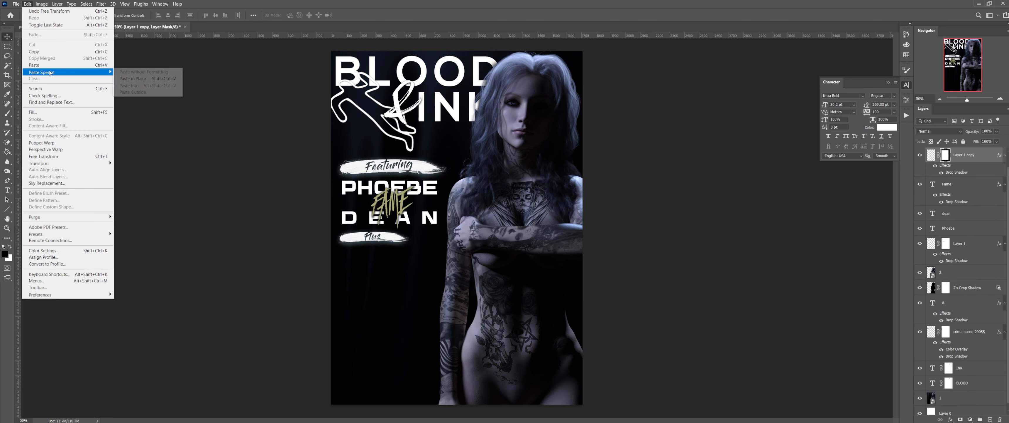
click(134, 79)
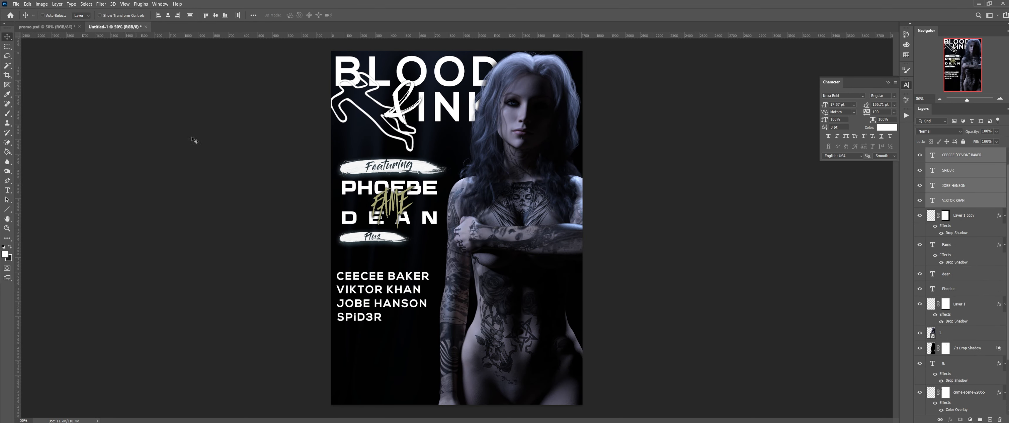
Step: Nudge the four act names 21 px up and 9 px right, tucked under the Plus banner
key(shift+Up)
key(shift+Up)
key(shift+Up)
key(shift+Up)
key(shift+Up)
key(shift+Up)
key(shift+Up)
key(shift+Up)
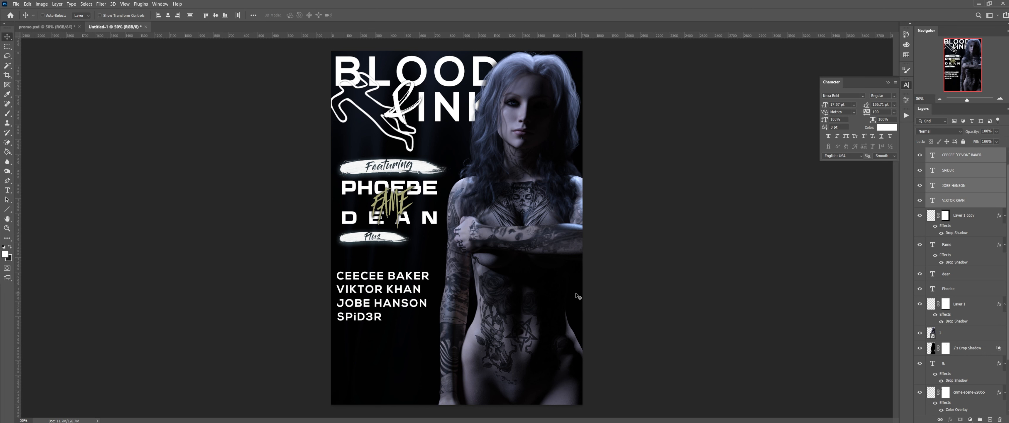
key(shift+Up)
key(shift+Up)
key(shift+Up)
key(shift+Up)
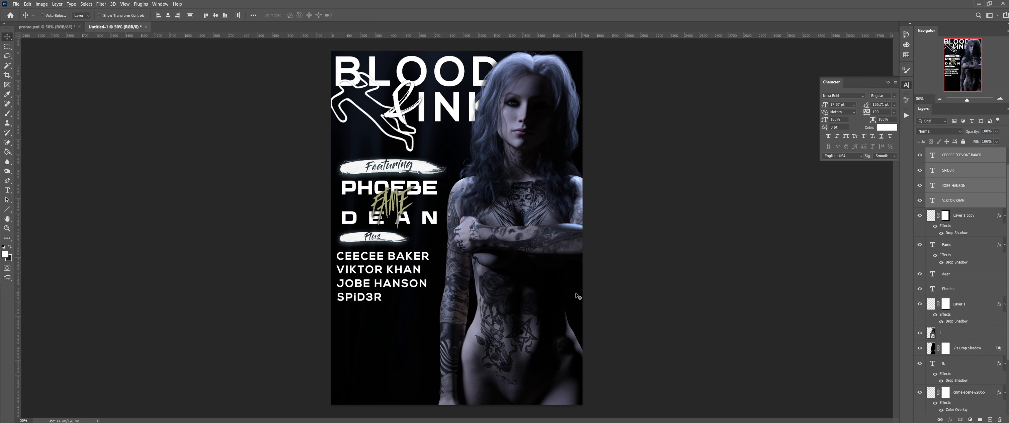
key(Up)
key(Up)
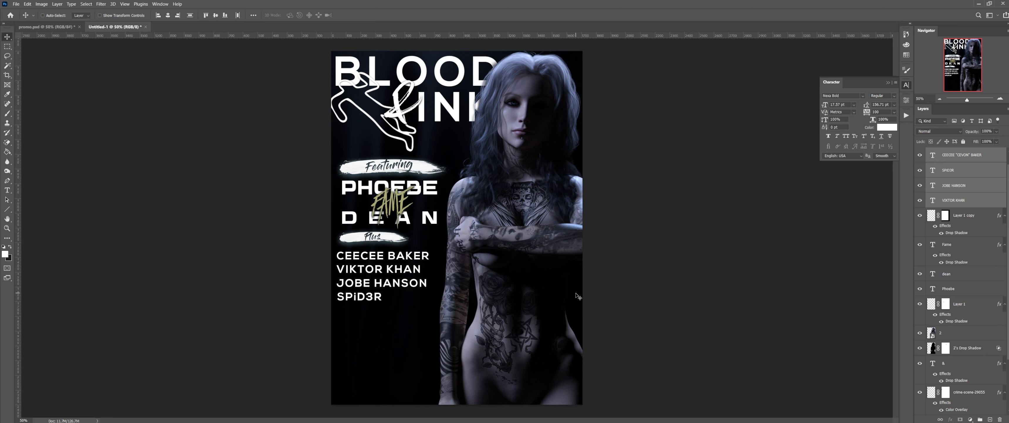
key(shift+Right)
key(shift+Right)
key(shift+Right)
key(shift+Right)
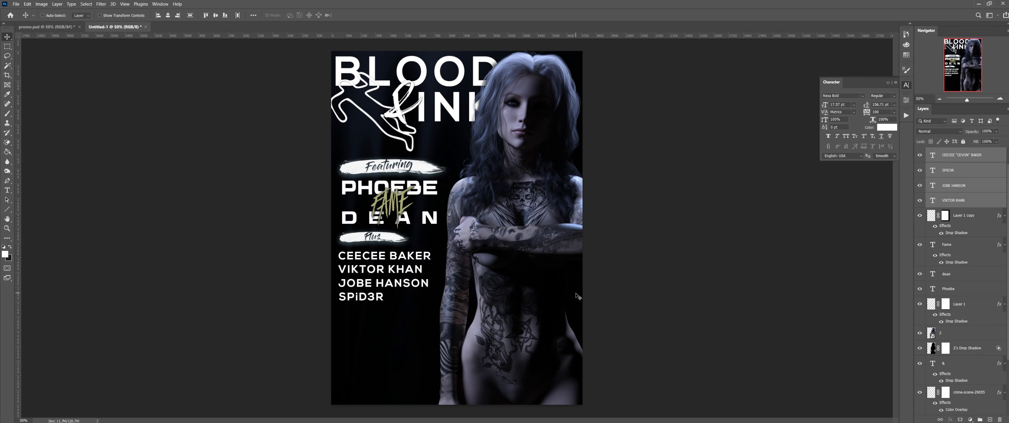
key(Left)
key(Left)
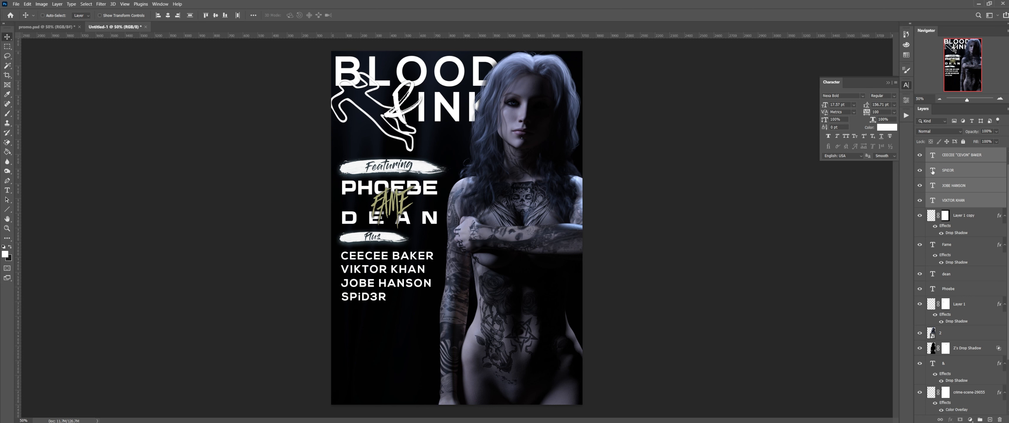
Step: Change the SPiD3R name in the lineup to KA$HMERE
click(933, 172)
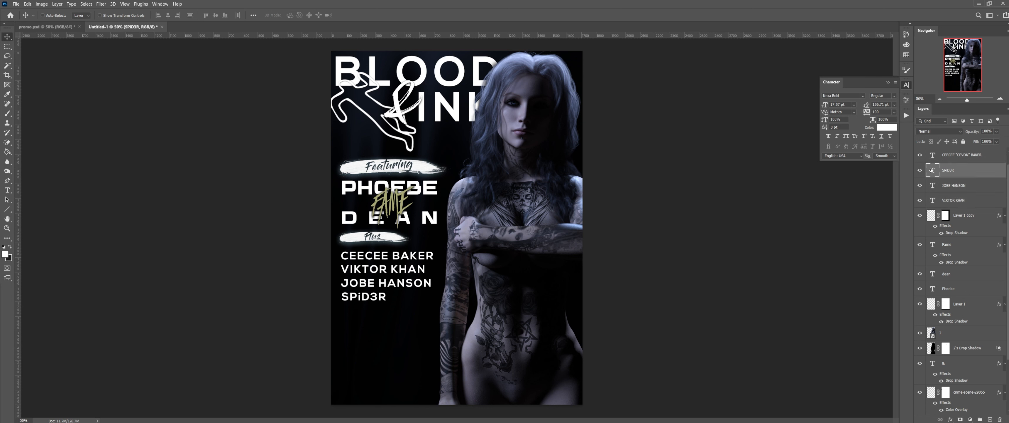
double_click(933, 171)
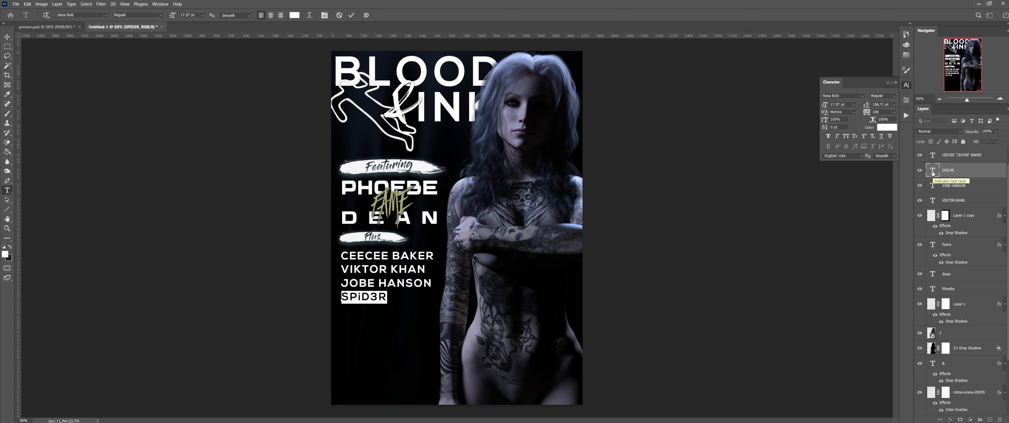
text(KAS)
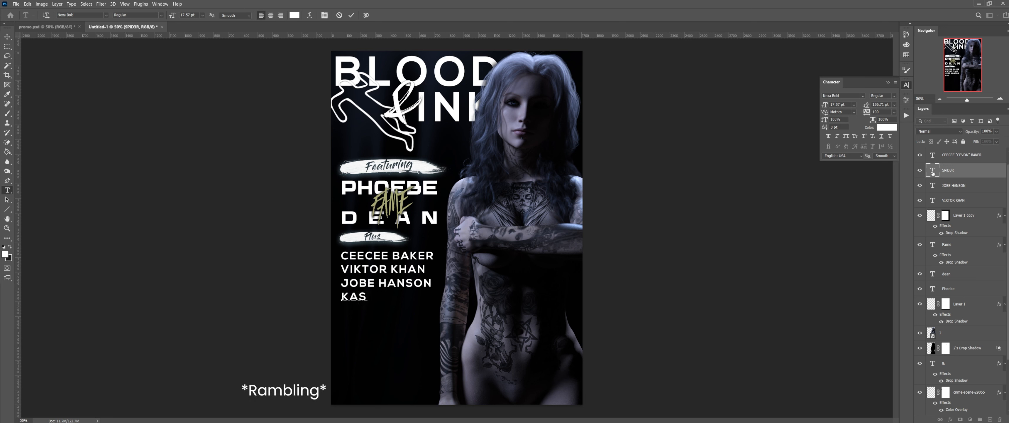
key(BackSpace)
text($HMERE)
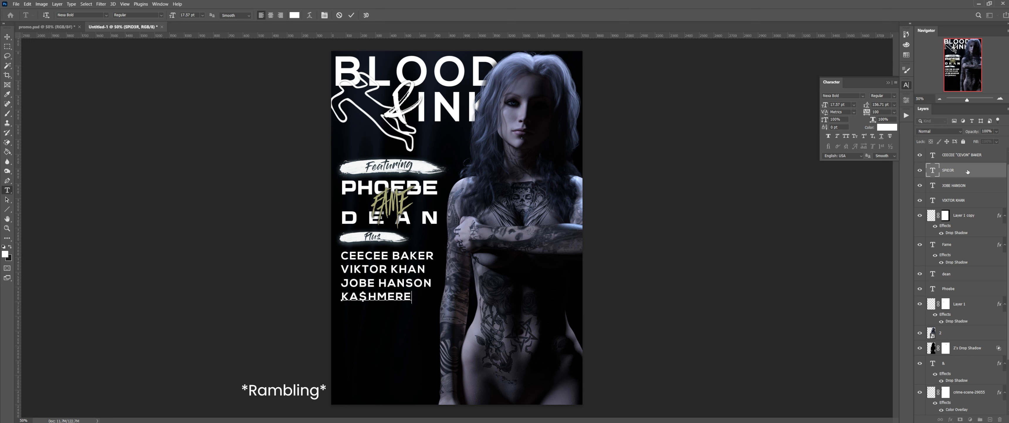
key(Escape)
key(v)
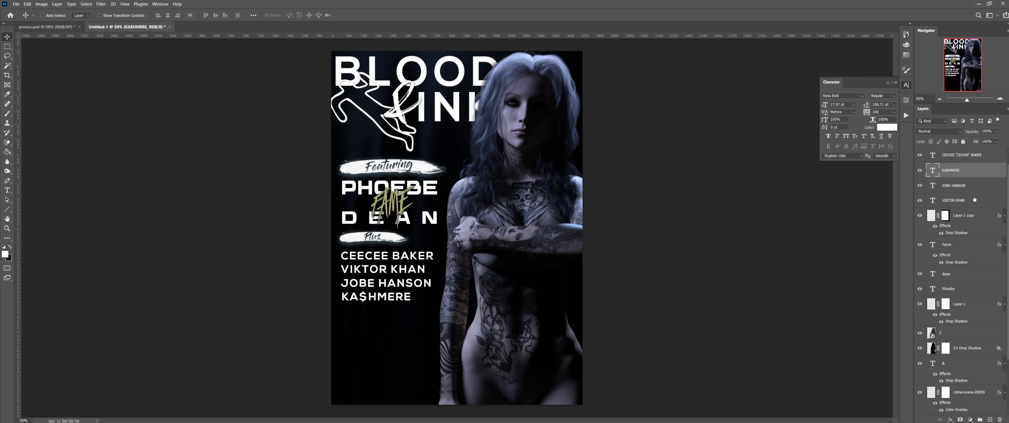
click(966, 161)
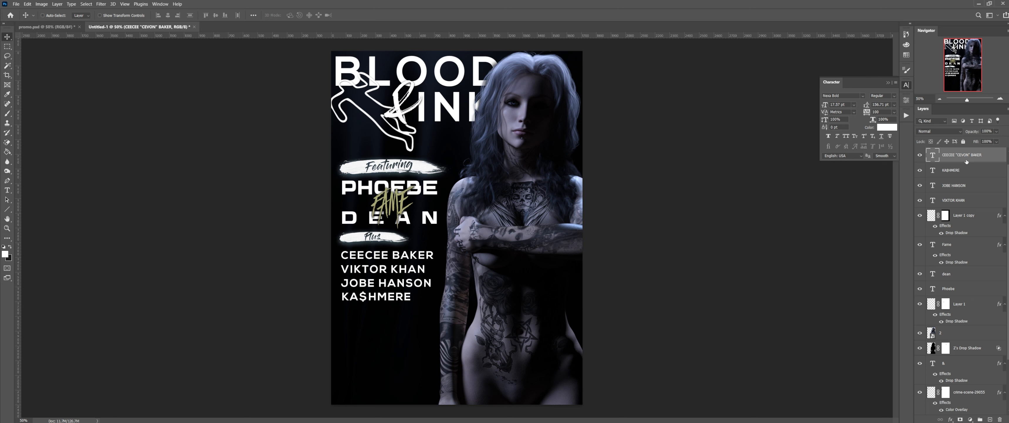
key(Down)
key(Down)
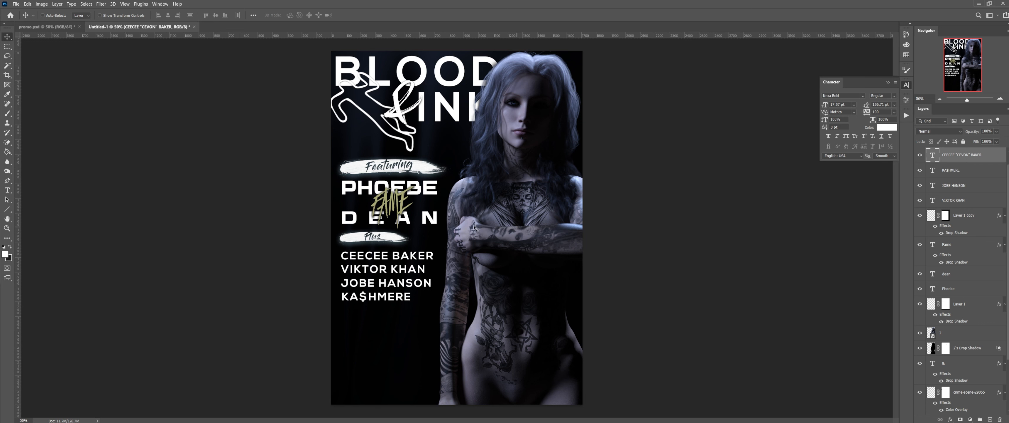
click(45, 27)
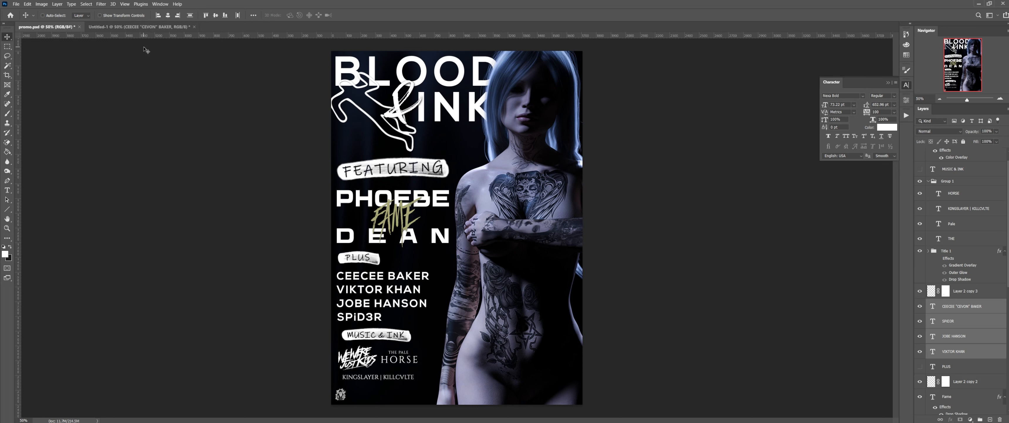
Step: In Untitled-1, duplicate the Plus brush-stroke layer and stack the copy below Plus
click(139, 26)
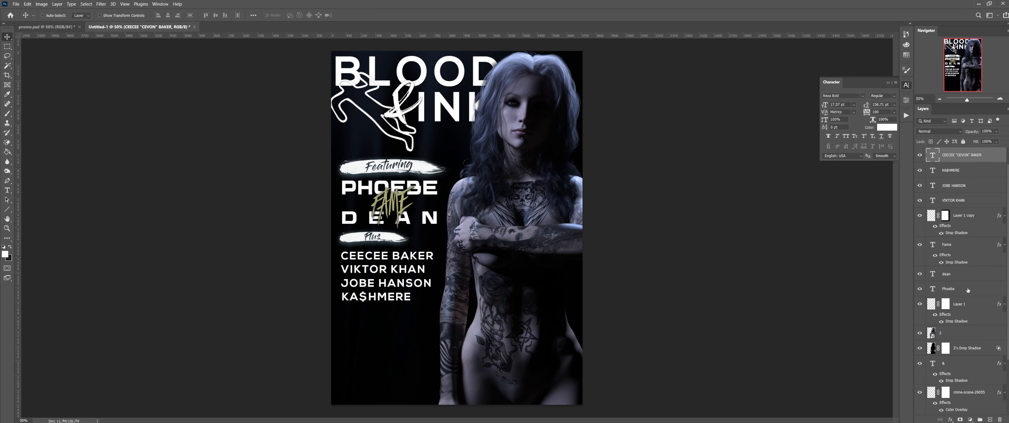
scroll(968, 290, up, 1)
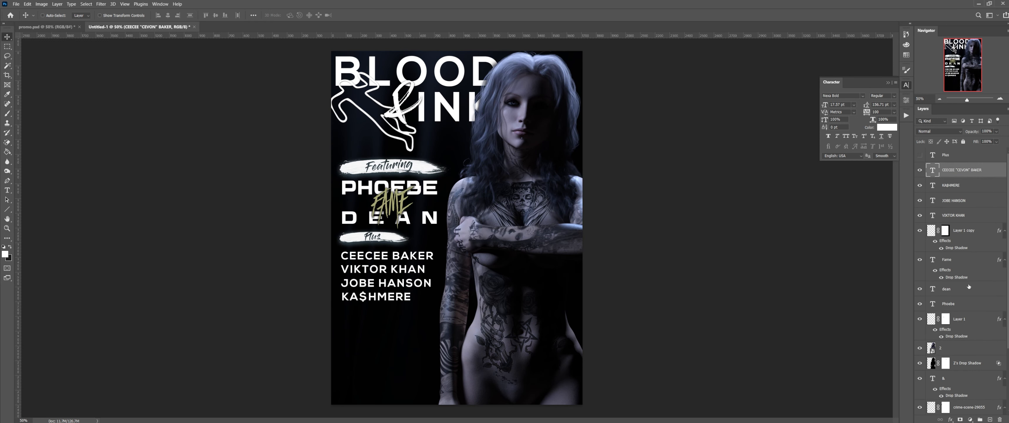
click(953, 157)
click(972, 234)
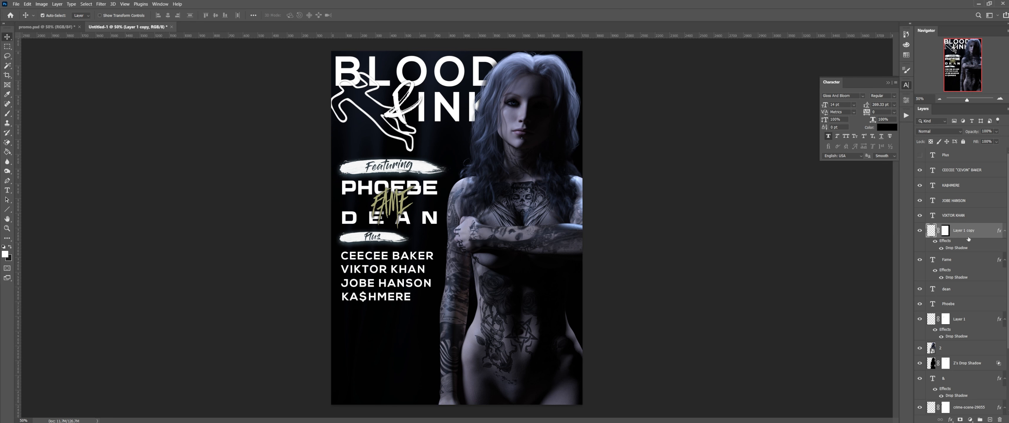
key(ctrl+j)
drag(968, 235, 964, 164)
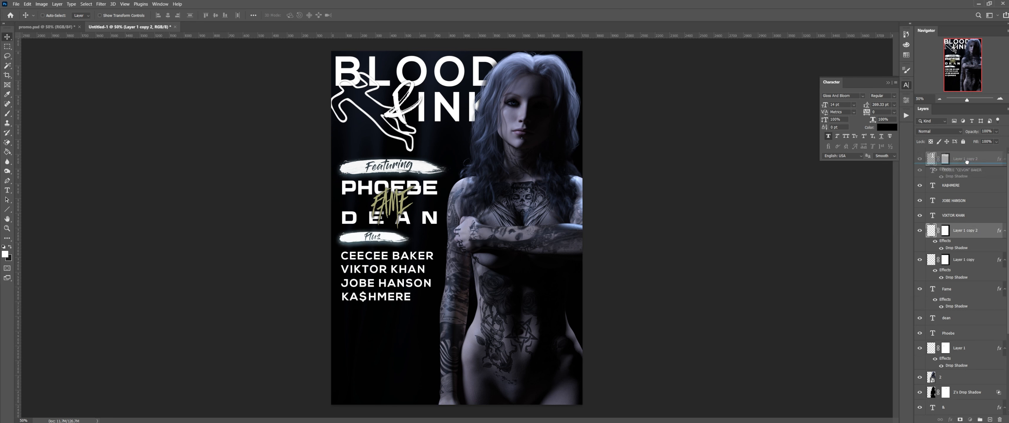
Step: Move the duplicated stroke under KA$HMERE and delete its layer mask
drag(382, 240, 385, 316)
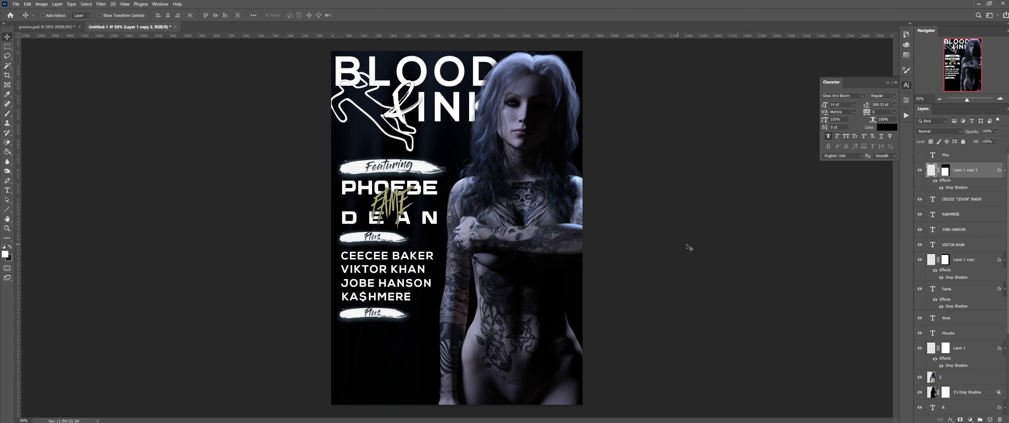
right_click(946, 172)
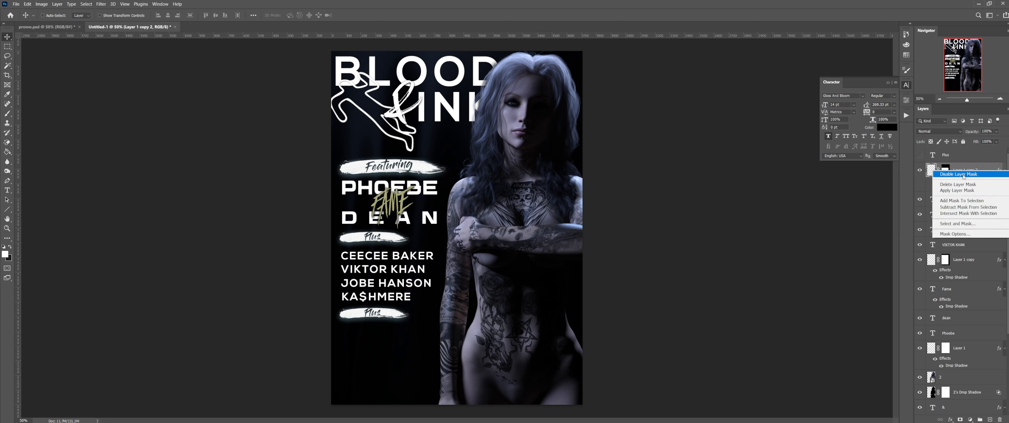
click(958, 184)
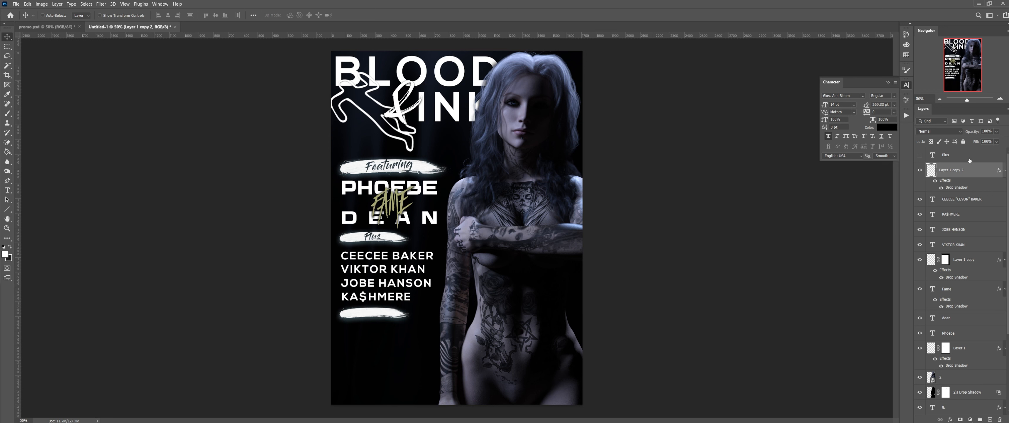
click(1000, 98)
Step: Zoom to 200% and move the Plus text down onto the new brush stroke
click(1000, 99)
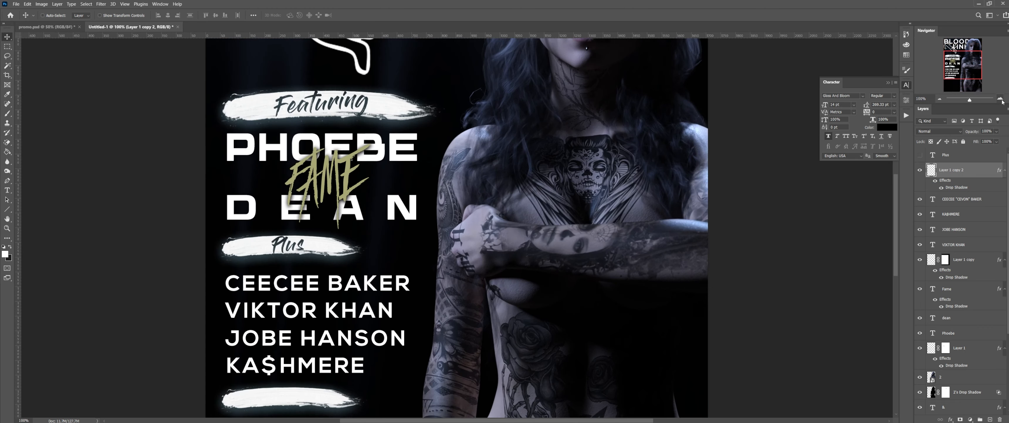
click(1000, 99)
drag(948, 69, 948, 83)
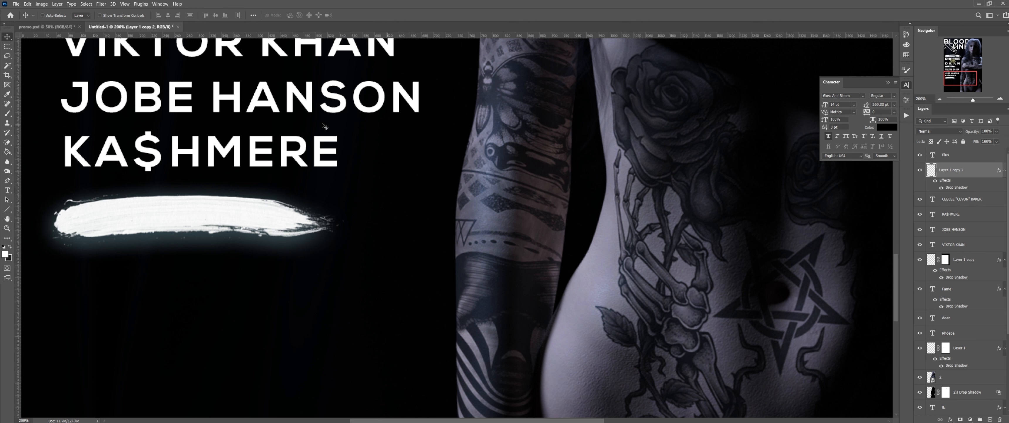
mouse_move(293, 82)
mouse_down()
mouse_move(300, 99)
mouse_move(290, 115)
mouse_up()
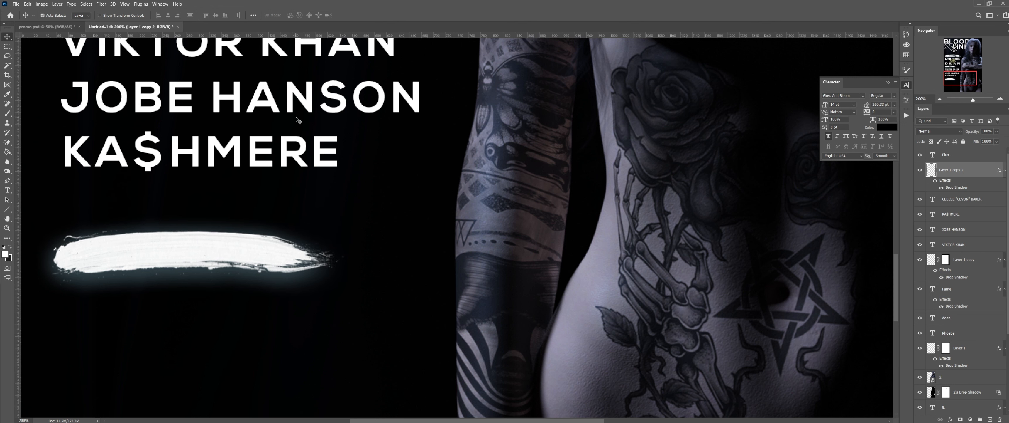
key(ctrl+z)
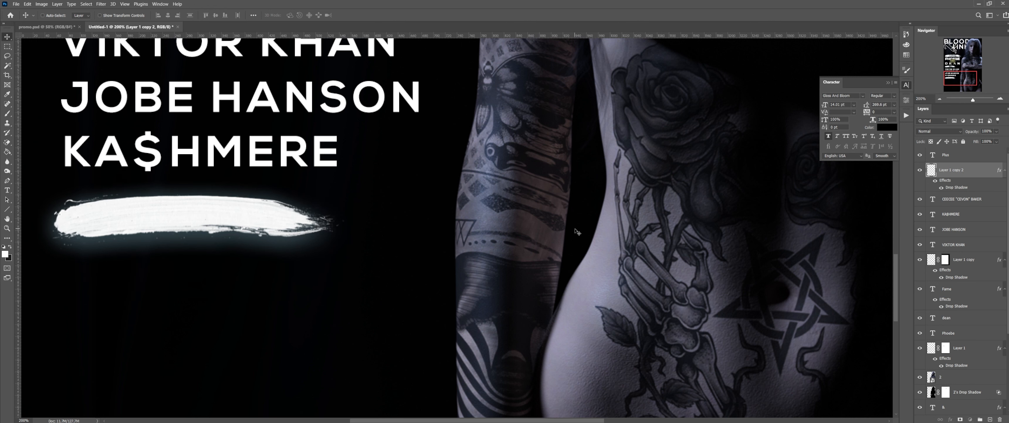
key(alt+bracketright)
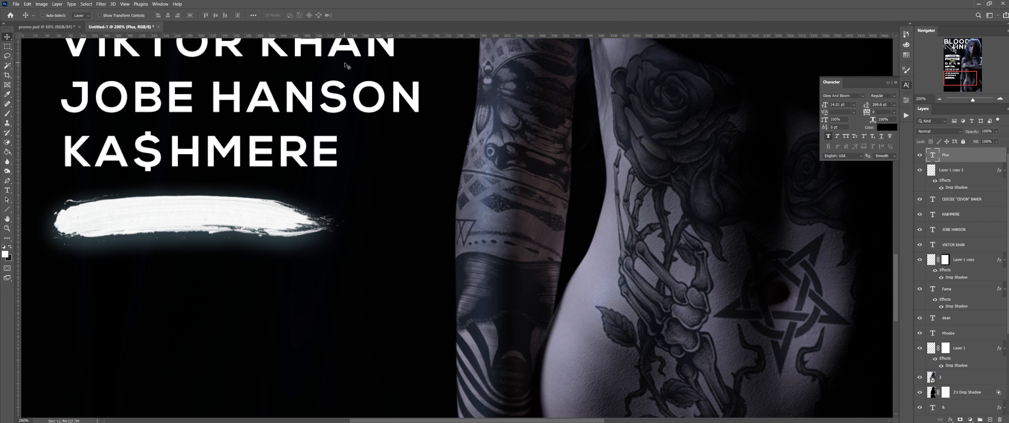
drag(347, 70, 344, 366)
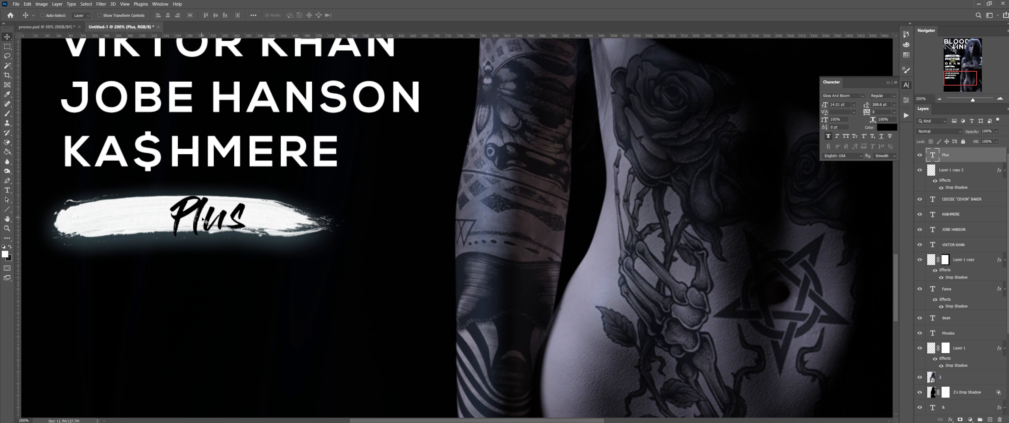
drag(205, 221, 182, 220)
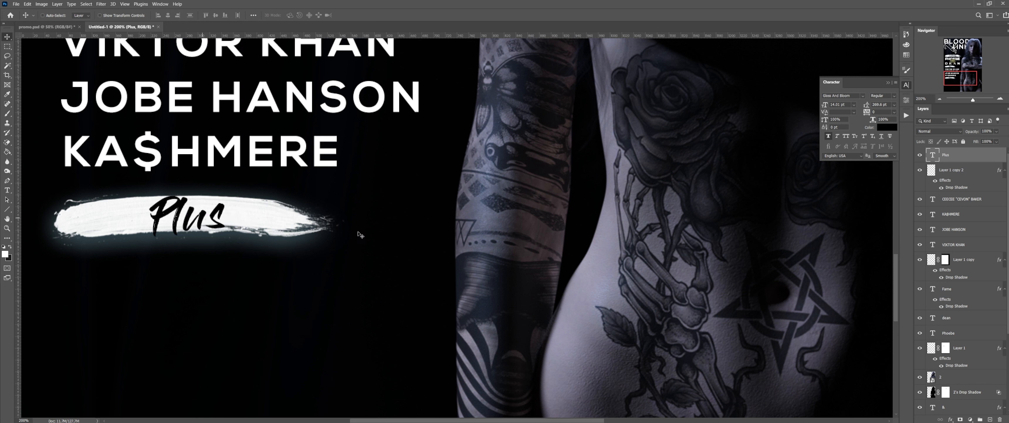
Step: Retype that text as 'Music & Ink' and commit it on the stroke
double_click(934, 158)
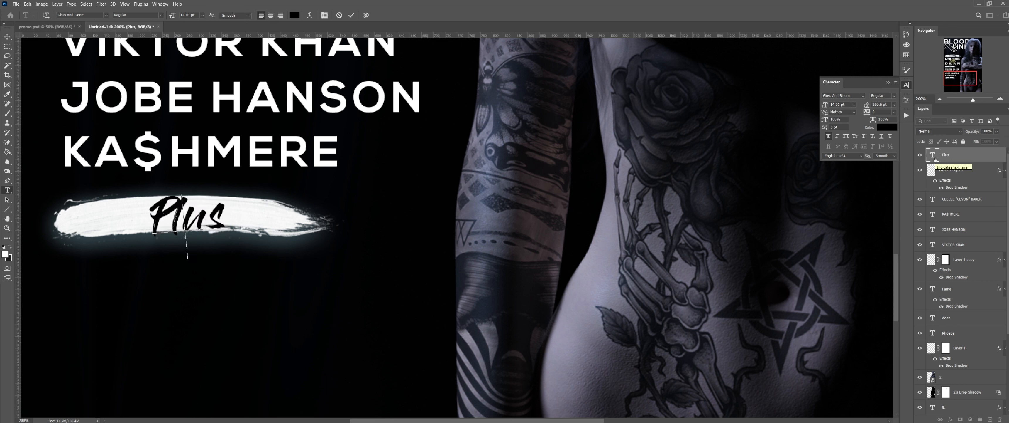
text(Music)
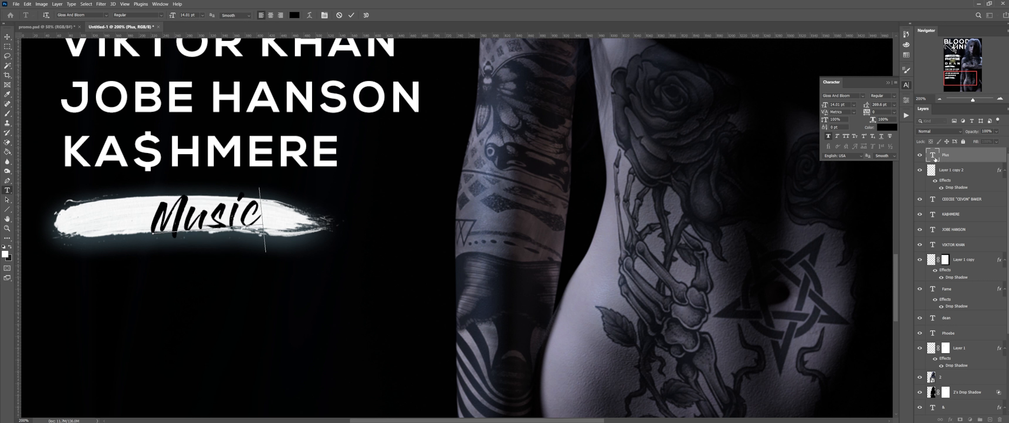
text( &)
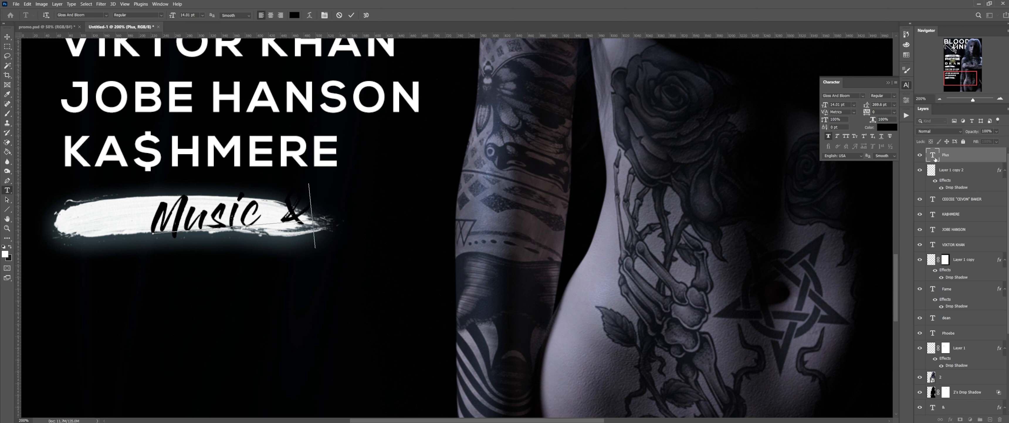
text( Ink)
ctrl+drag(259, 270, 183, 282)
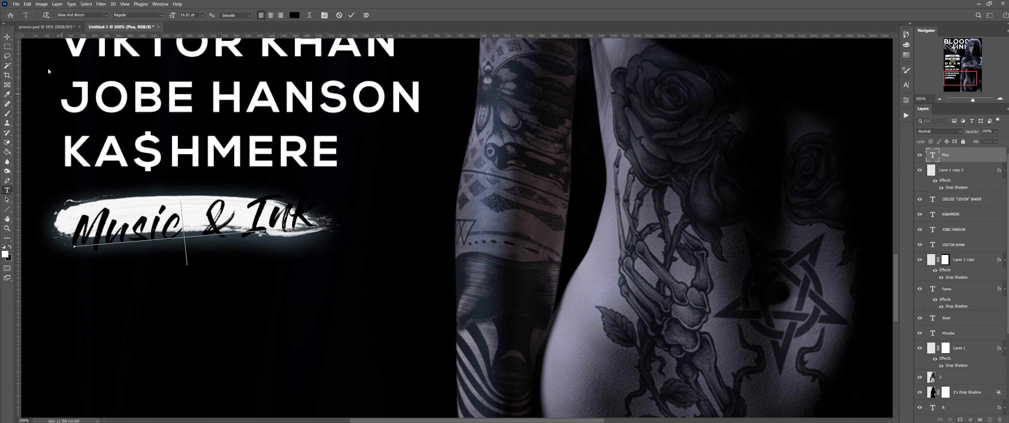
click(7, 37)
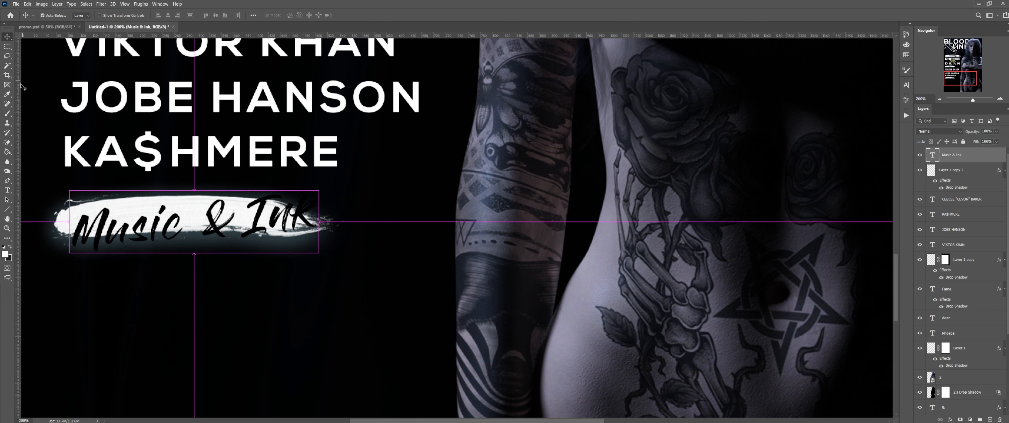
Step: Scale down and tilt the Music & Ink text, nudge it up and left, and commit
key(ctrl+t)
drag(190, 273, 190, 247)
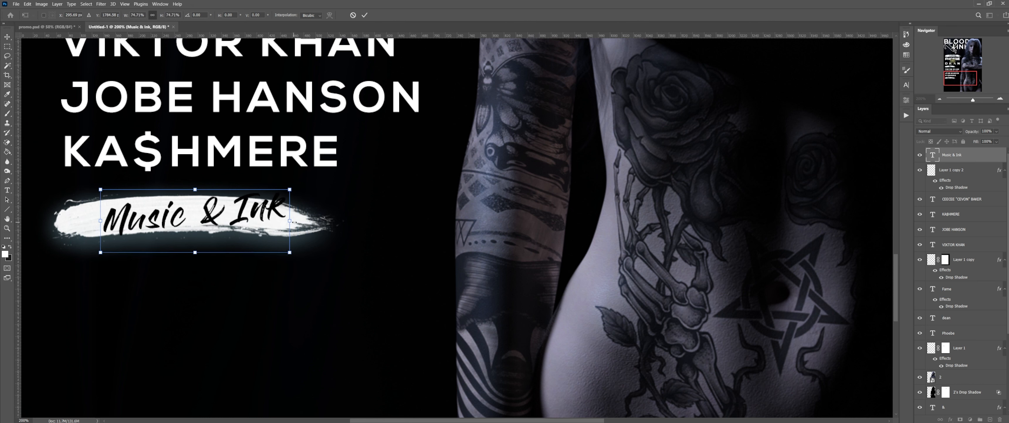
drag(297, 222, 212, 225)
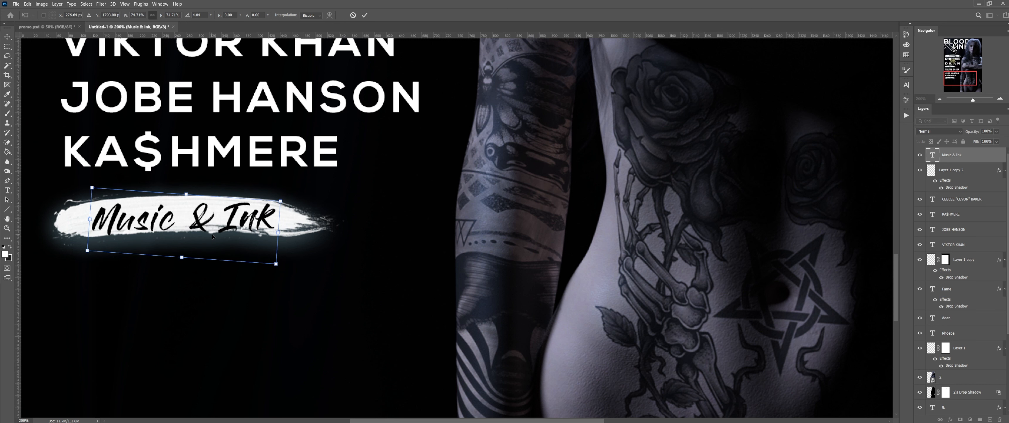
key(Up)
key(Up)
key(Up)
key(Up)
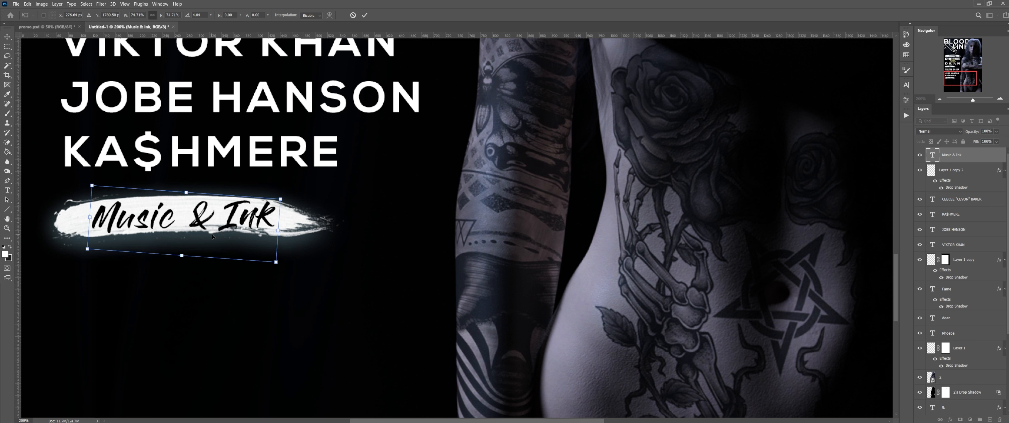
key(Up)
key(Left)
key(Up)
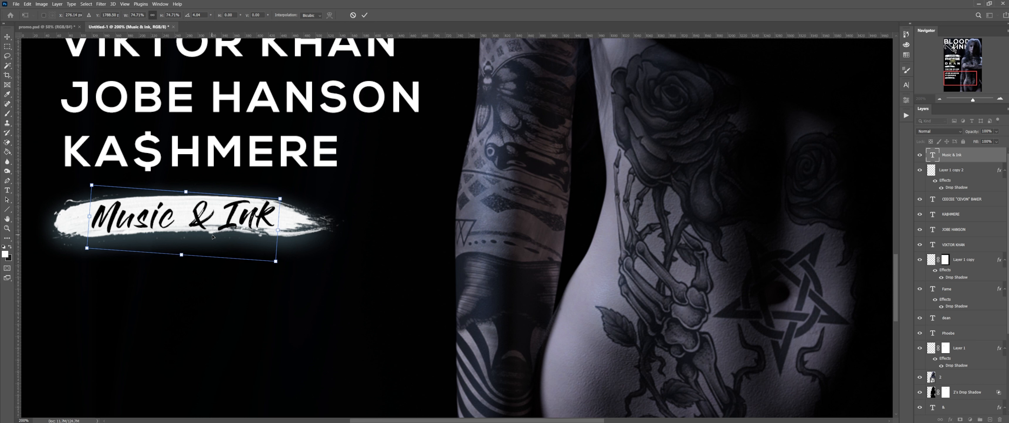
key(Return)
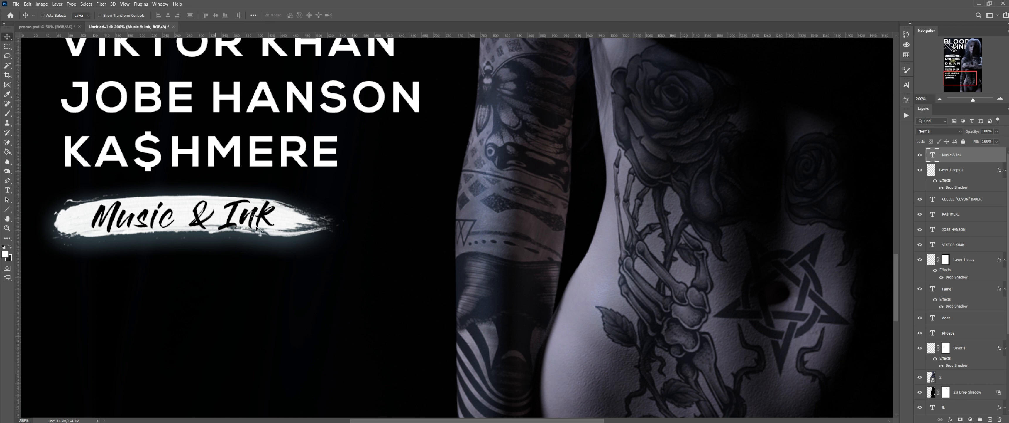
key(ctrl)
Step: Mask the Music & Ink lettering out of Layer 1 copy 2 using an inverted text selection
ctrl+click(935, 159)
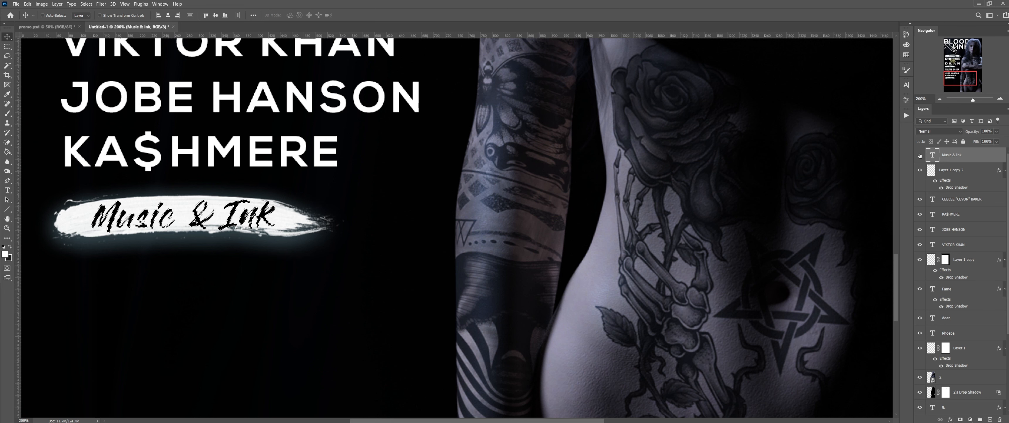
click(920, 155)
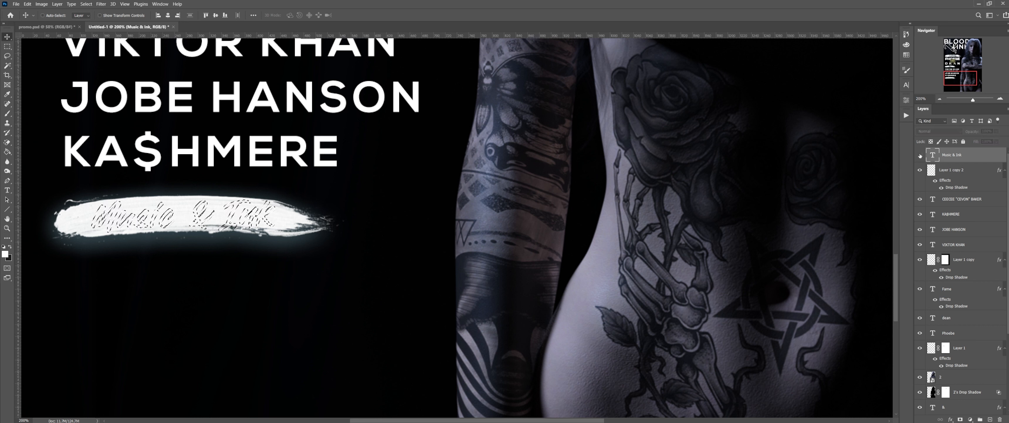
click(953, 172)
click(87, 4)
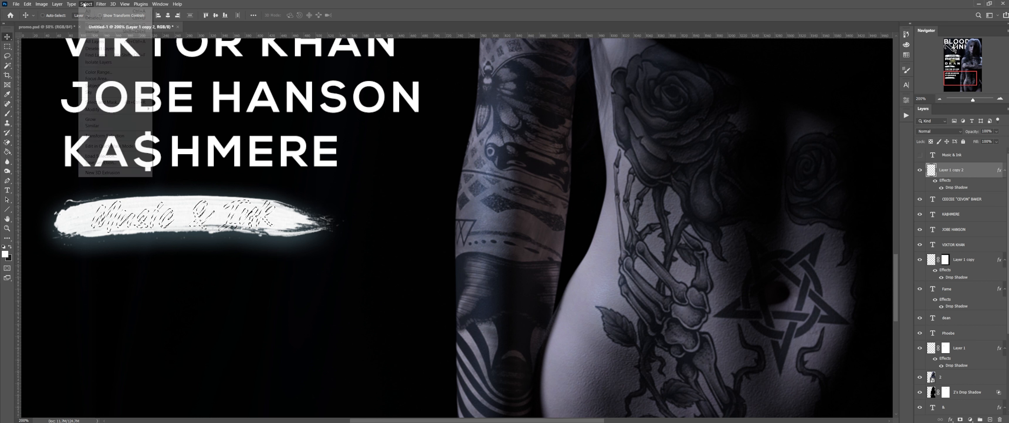
click(100, 32)
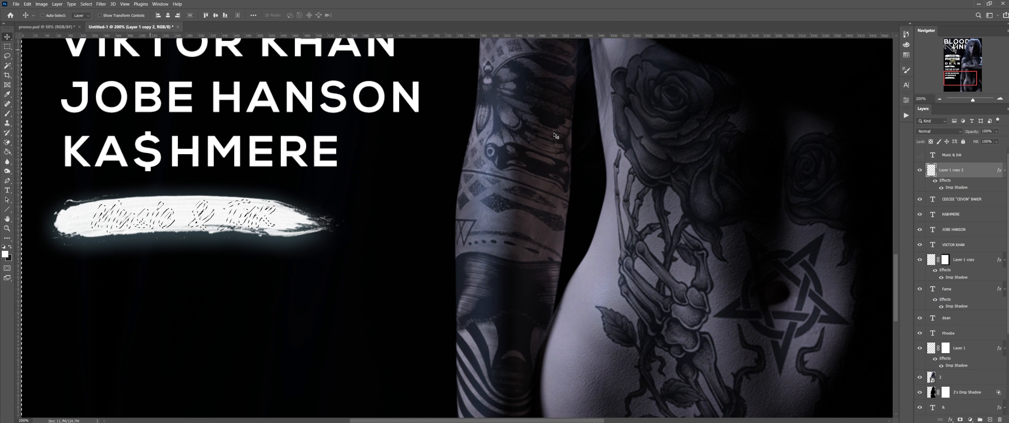
click(961, 419)
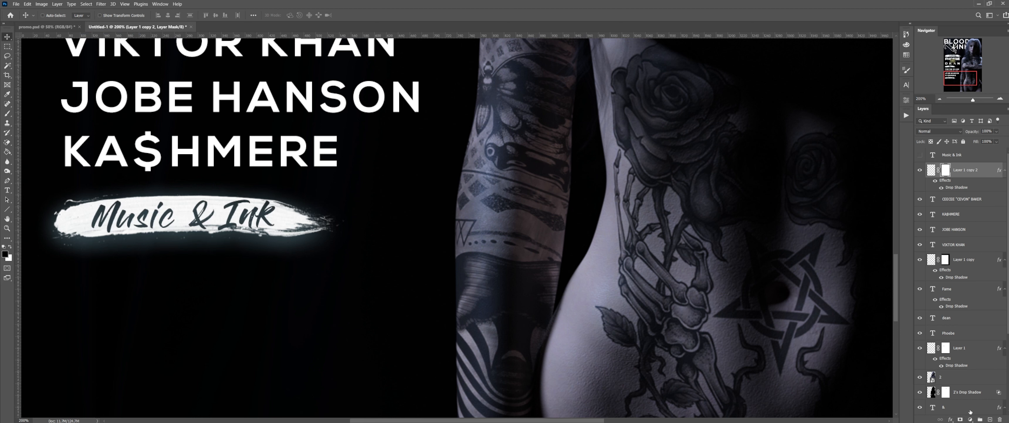
Step: Zoom out to check the poster, undo the last change, and cancel the save dialog
click(939, 99)
click(940, 99)
click(939, 98)
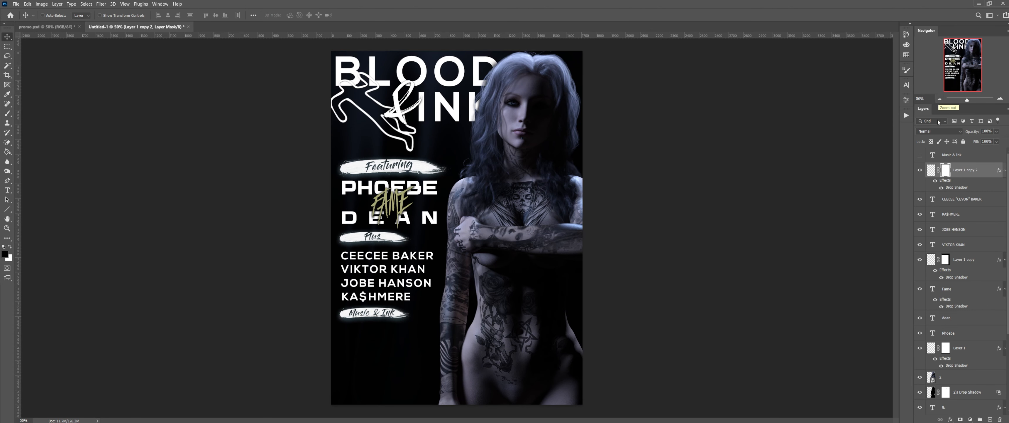
click(1001, 99)
click(1001, 99)
click(1000, 99)
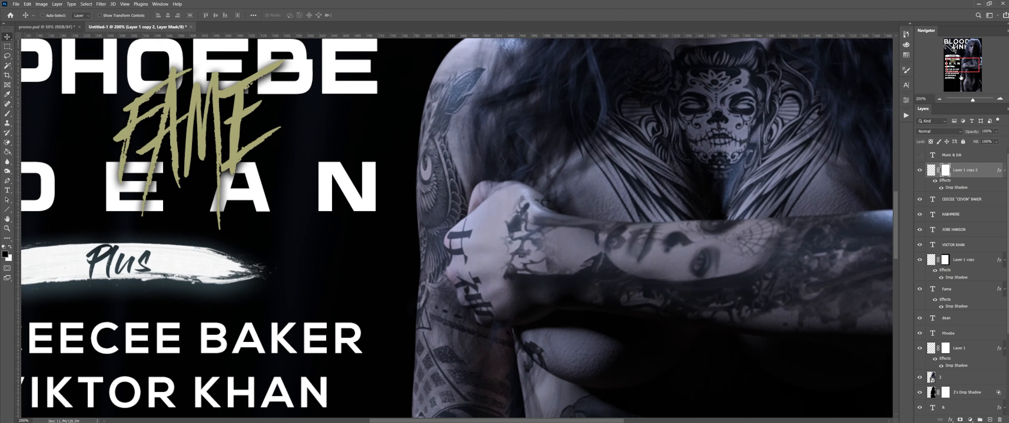
drag(962, 77, 954, 82)
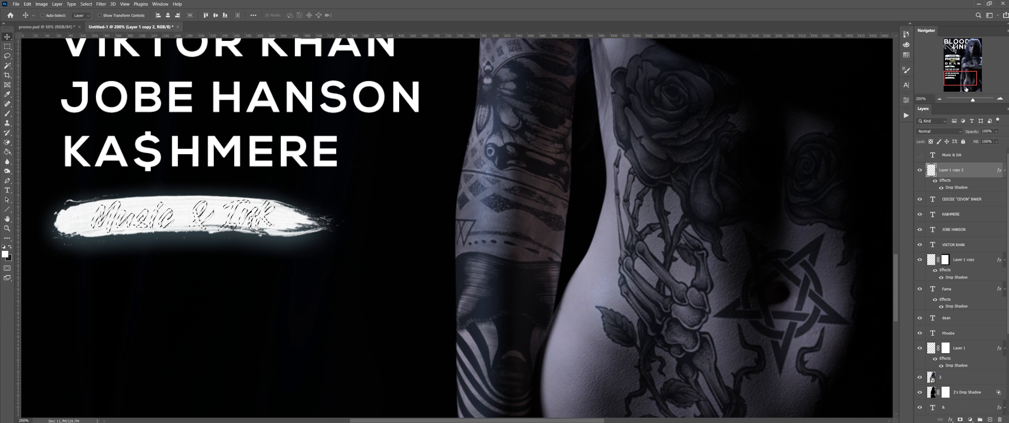
key(ctrl+z)
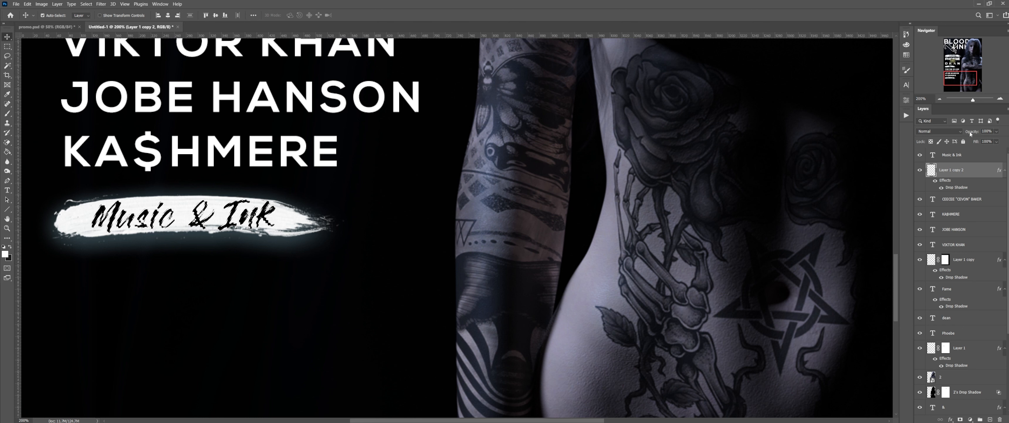
key(ctrl+s)
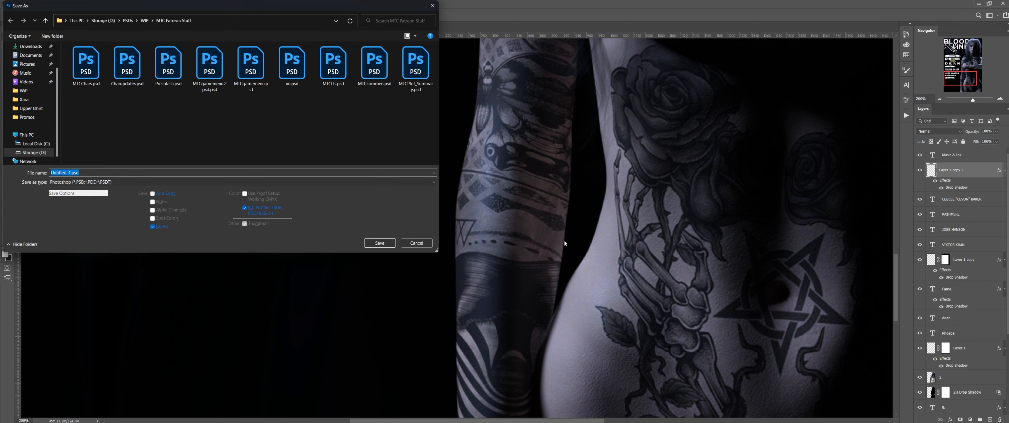
click(416, 243)
Step: Nudge the lettering left, re-cut it from the brush stroke, and switch to promo.psd
click(956, 156)
key(Left)
key(Left)
key(Left)
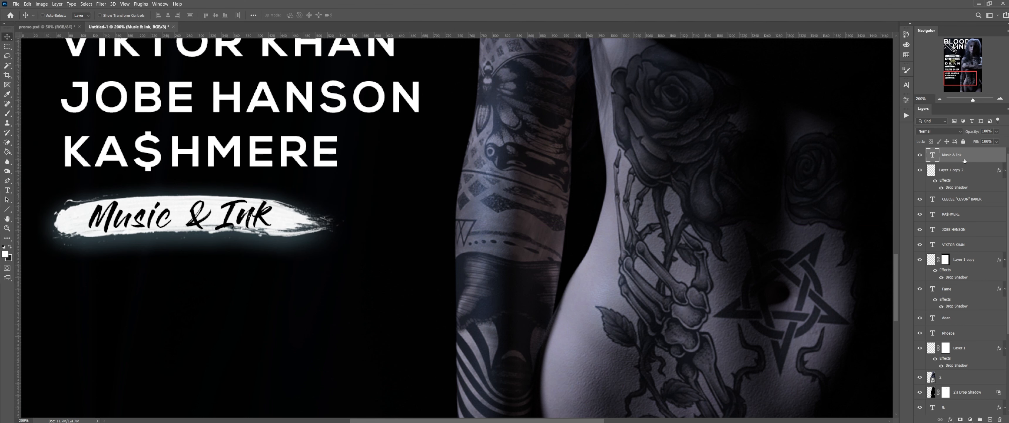
ctrl+click(933, 155)
click(920, 155)
click(956, 170)
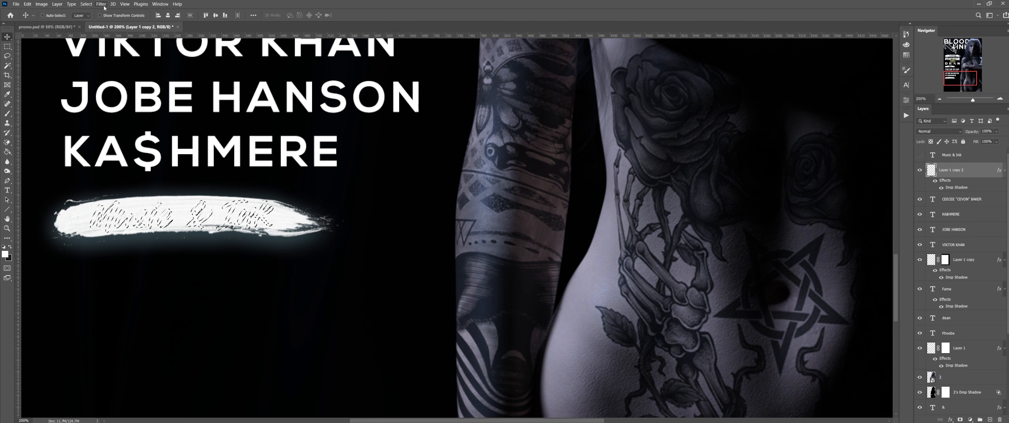
click(960, 419)
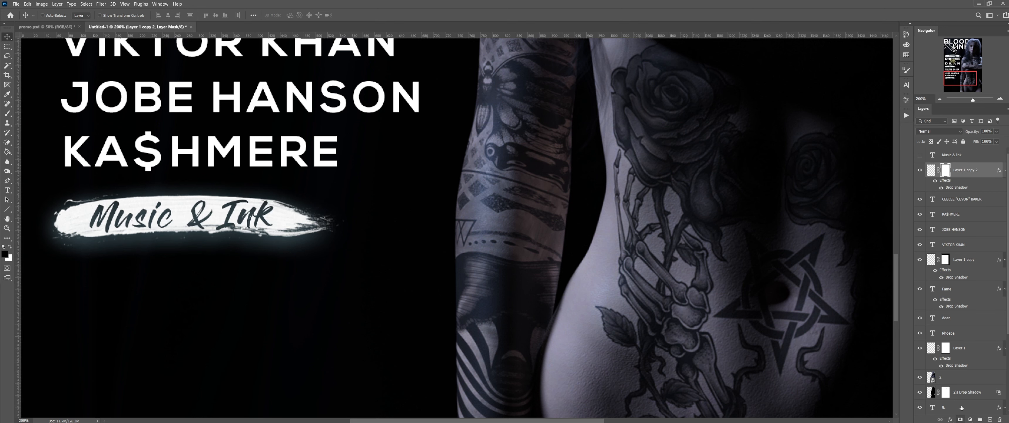
click(940, 99)
click(940, 100)
click(940, 100)
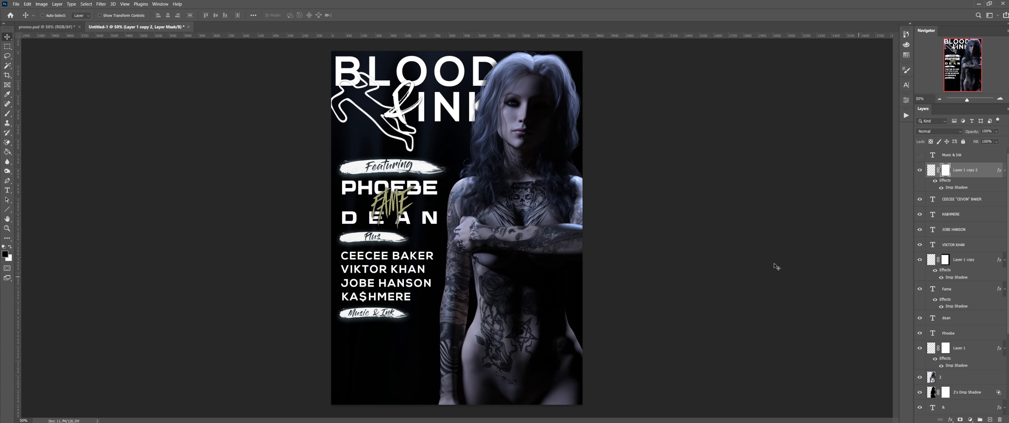
click(53, 27)
Step: Select the Title 1, THE, Pale, KINGSLAYER and HORSE logo layers in promo.psd
click(960, 269)
ctrl+click(955, 253)
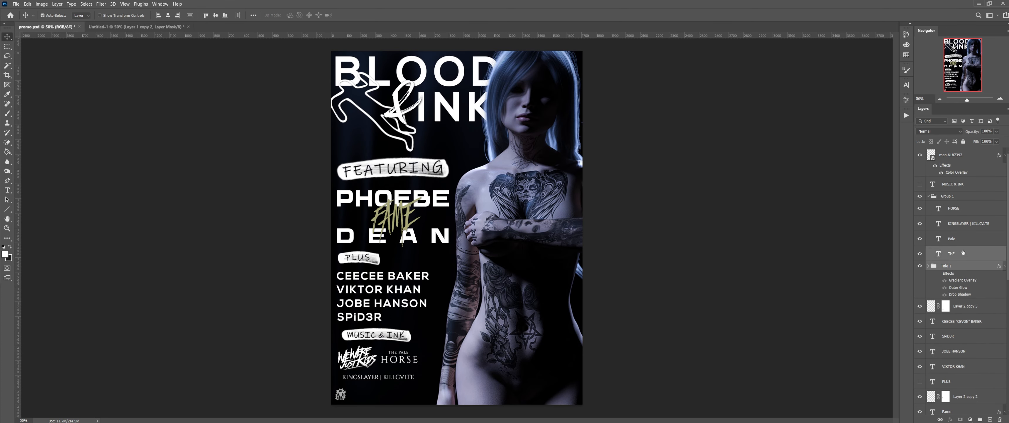
ctrl+click(958, 239)
ctrl+click(962, 223)
ctrl+click(967, 212)
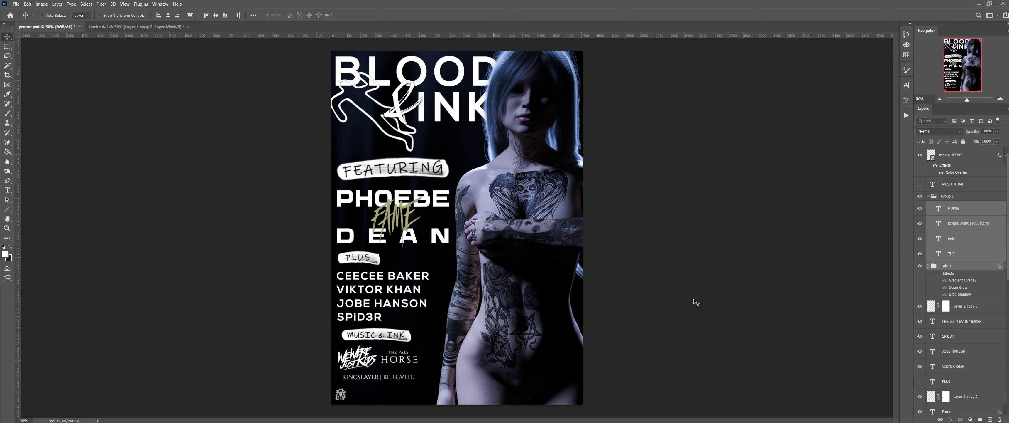
click(929, 196)
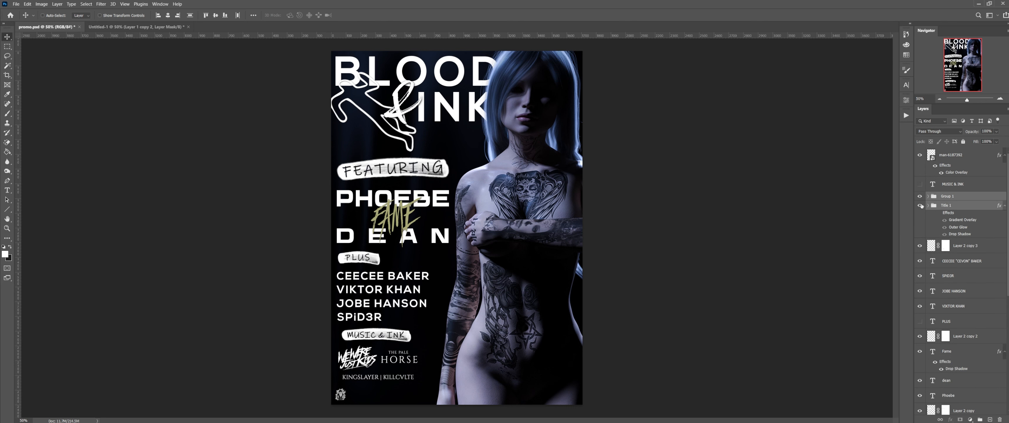
click(920, 206)
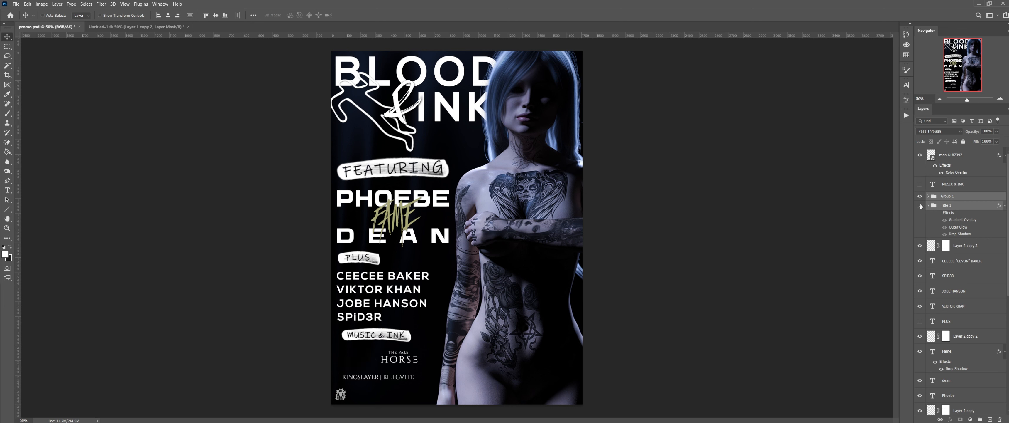
click(920, 205)
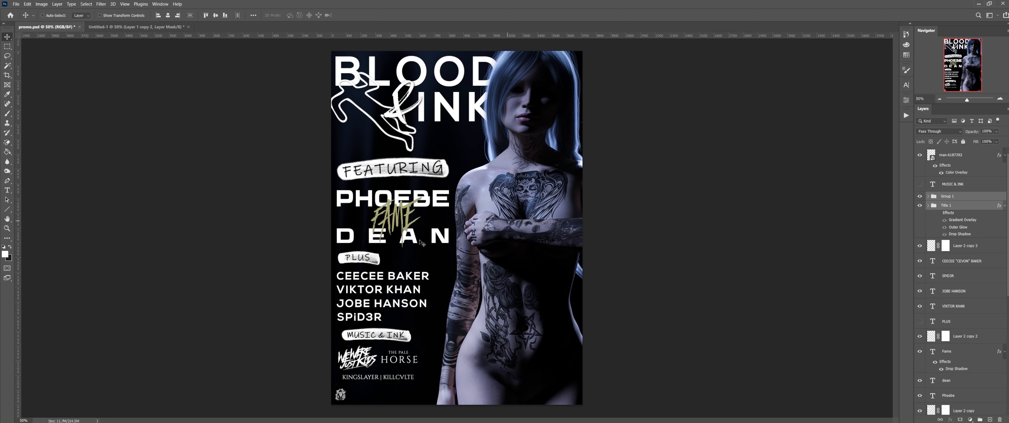
Step: Copy the band logo layers and return to Untitled-1 to paste them
click(27, 4)
click(58, 52)
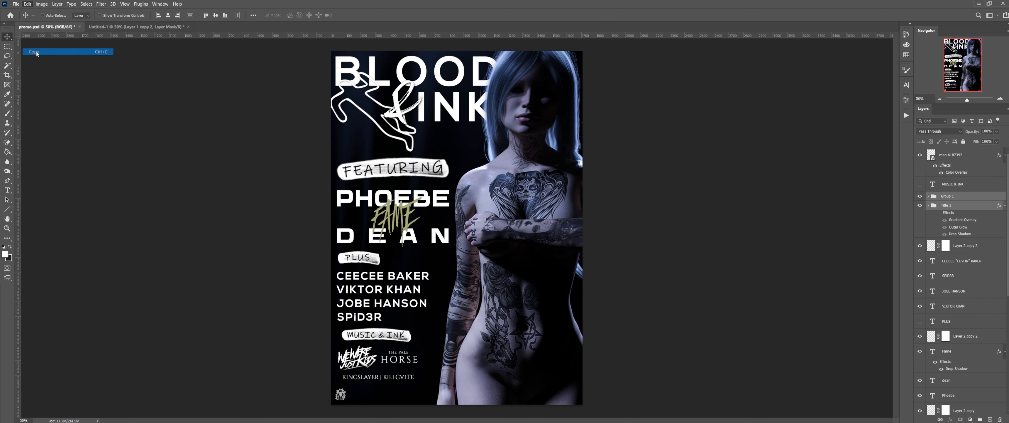
click(99, 27)
click(27, 4)
Step: Paste the band logos in place and shift them up beneath the Music & Ink stroke
mouse_move(42, 72)
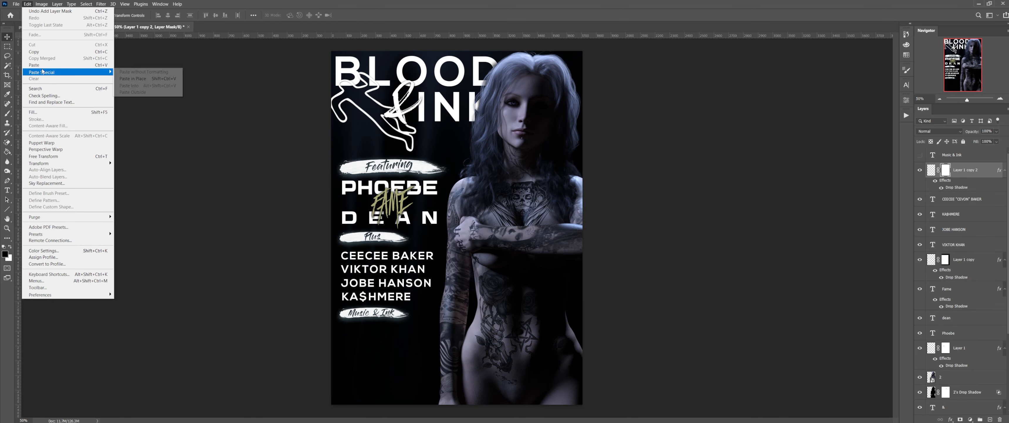
click(137, 78)
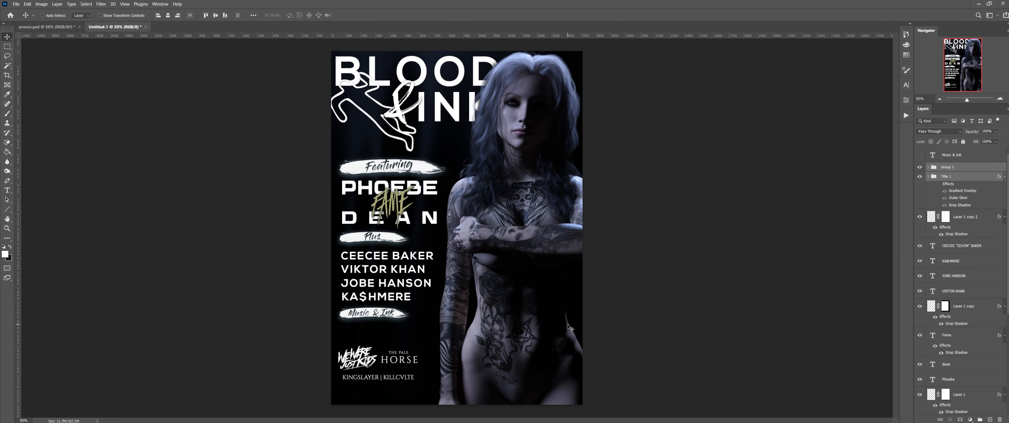
key(shift+Up)
key(shift+Up)
key(shift+Up)
key(shift+Up)
key(shift+Up)
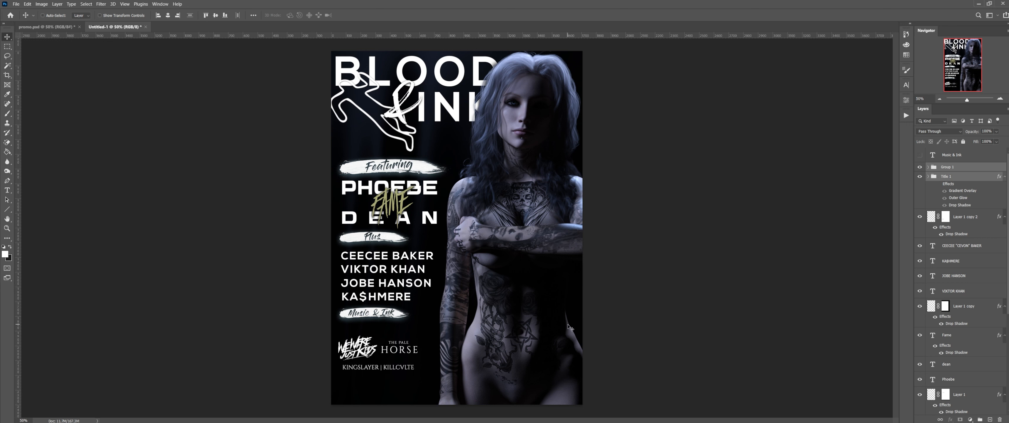
key(shift+Up)
key(shift+Up)
key(shift+Up)
key(shift+Up)
key(shift+Up)
key(shift+Up)
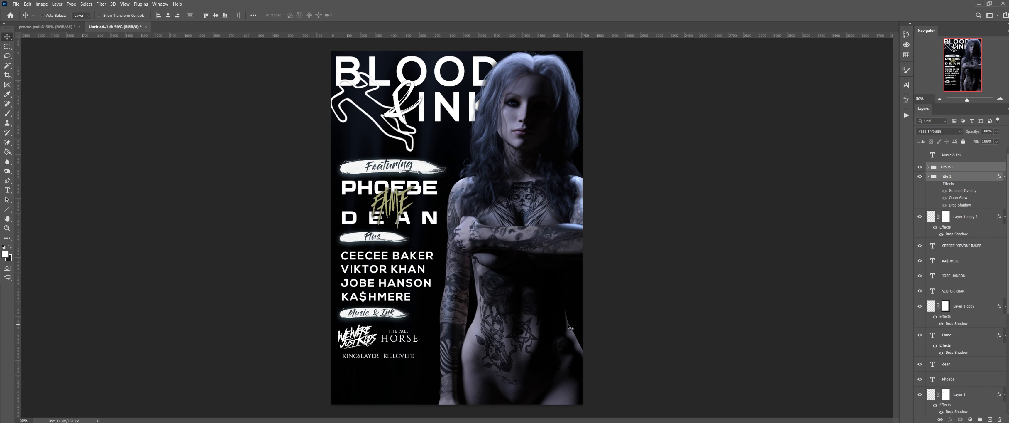
key(Up)
key(Up)
key(Up)
key(Up)
key(Up)
key(Up)
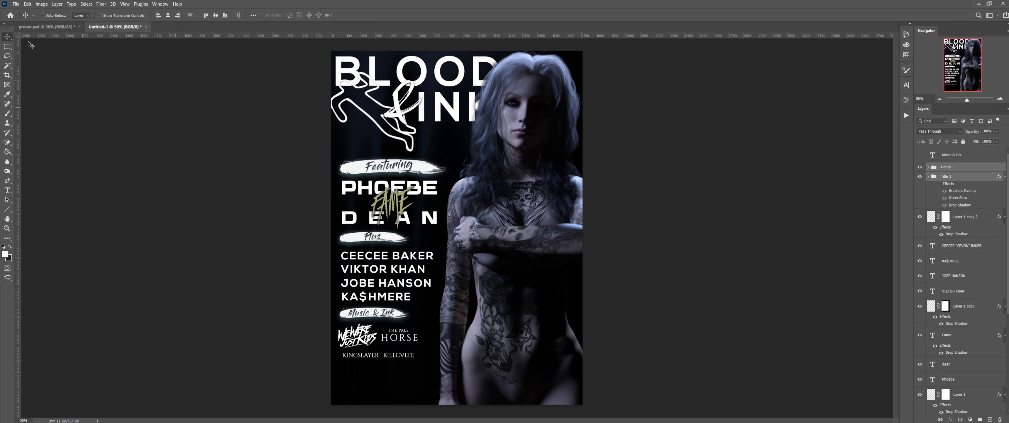
Step: Compare with the promo poster, then back in Untitled-1 select the Plus banner layer
click(32, 28)
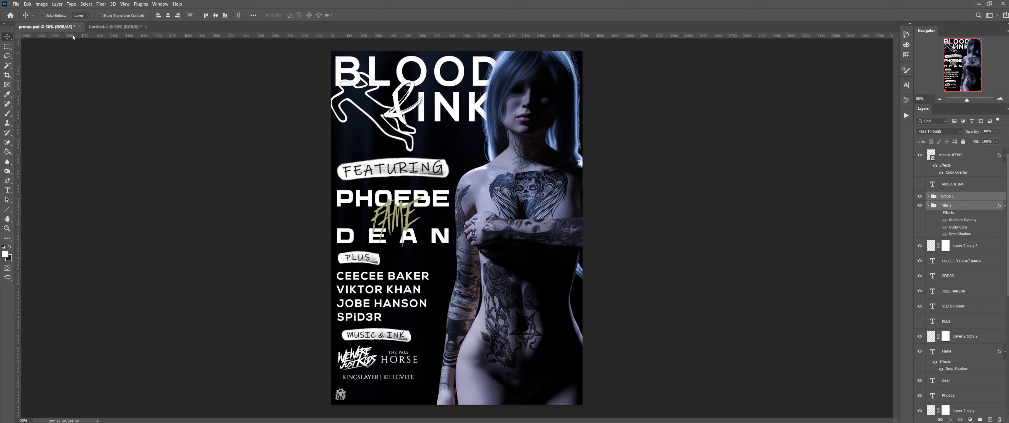
click(116, 27)
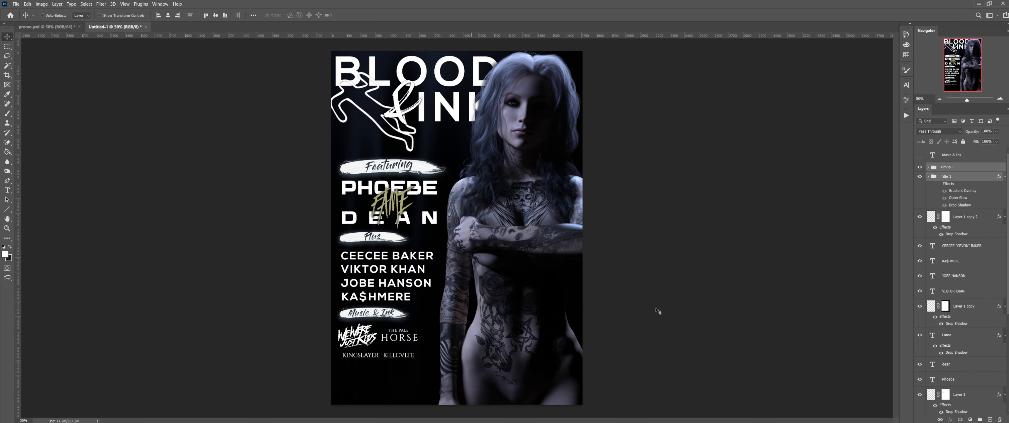
scroll(964, 298, down, 1)
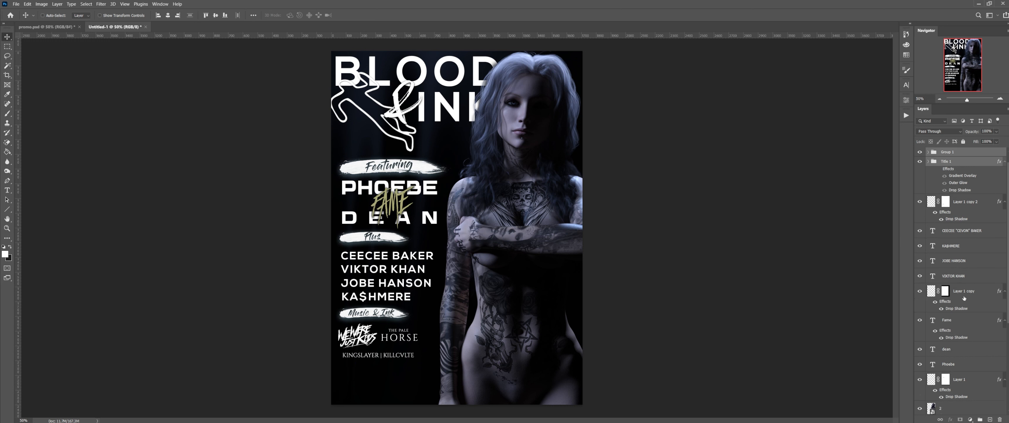
click(967, 298)
Step: Shift the Plus and Music & Ink banners right and slightly down
ctrl+click(981, 201)
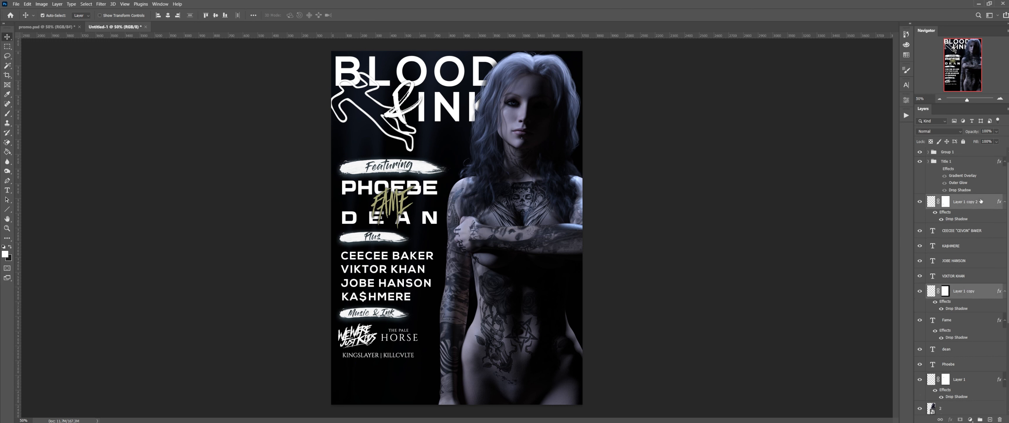
key(shift+Right)
key(shift+Right)
key(shift+Right)
key(shift+Right)
key(shift+Right)
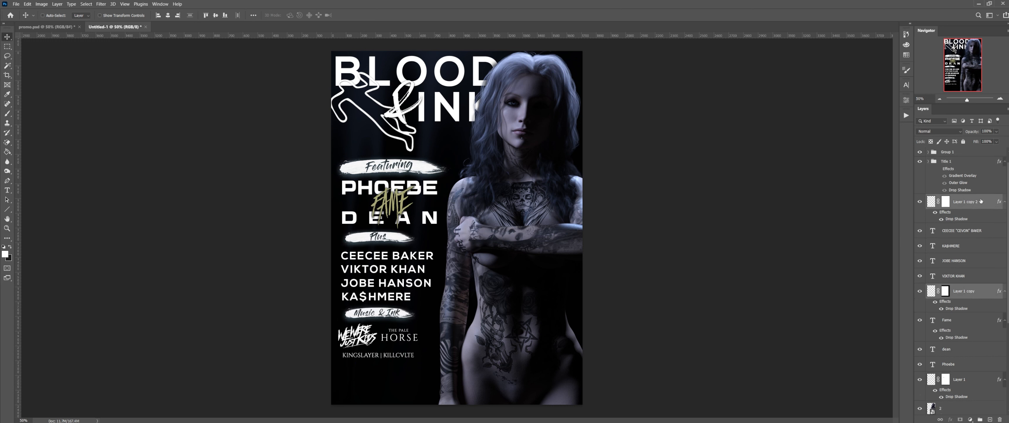
key(shift+Right)
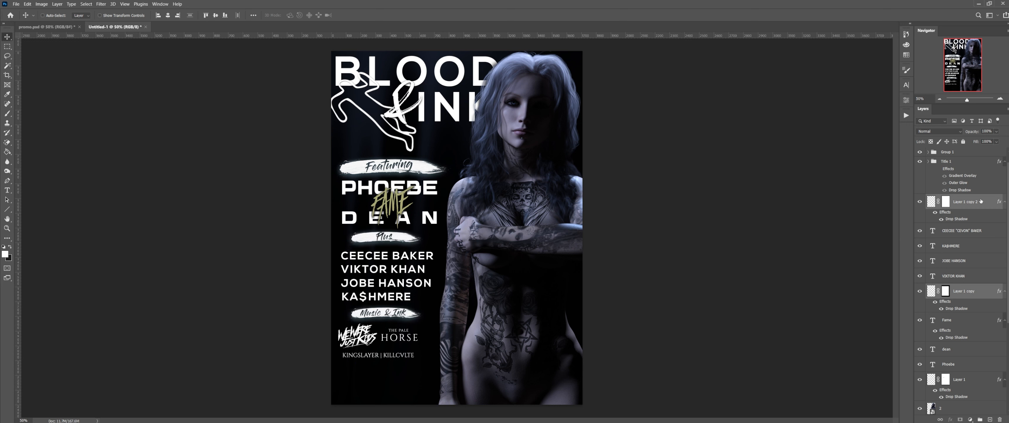
key(Down)
key(Down)
key(Down)
key(Down)
key(Down)
key(Right)
key(Right)
key(Right)
key(Right)
key(Right)
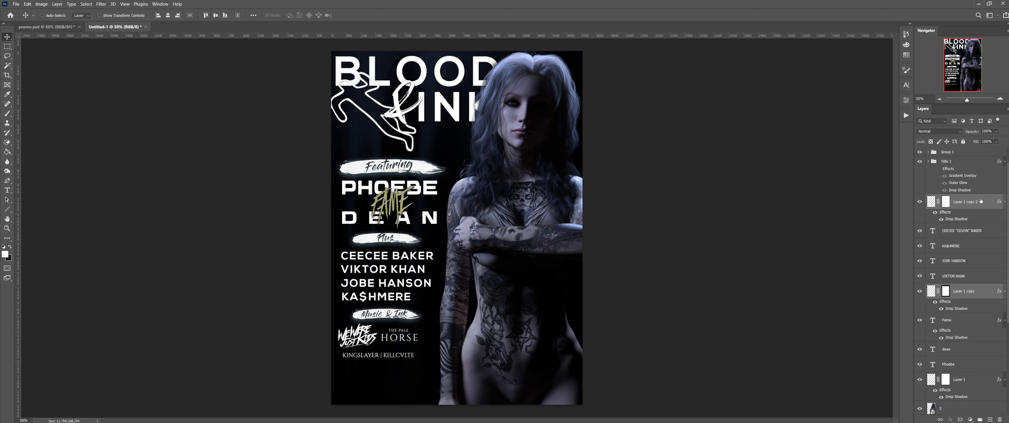
Step: Nudge the Title 1 and Group 1 logo block right and select the four artist name layers
scroll(965, 309, down, 1)
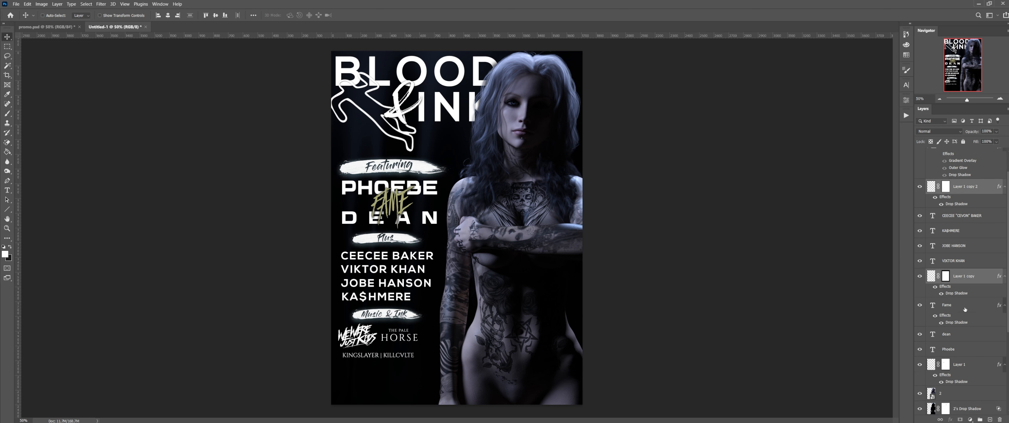
scroll(958, 320, up, 2)
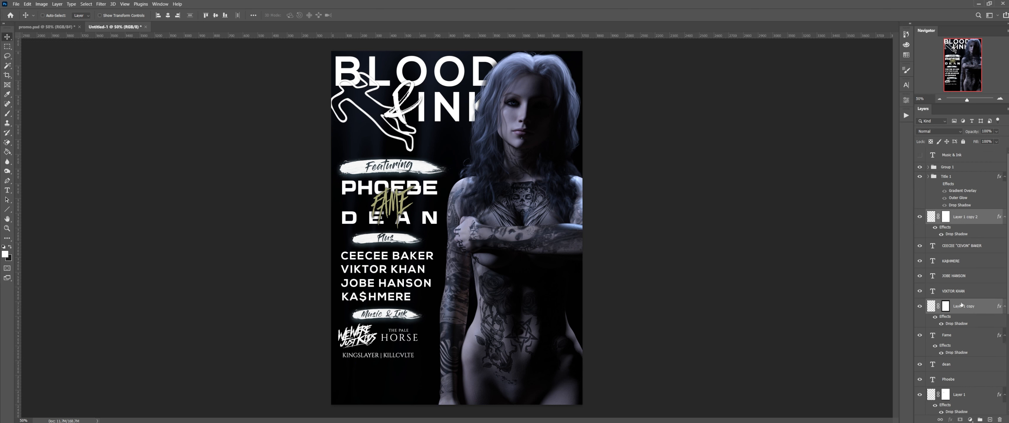
click(950, 177)
ctrl+click(965, 168)
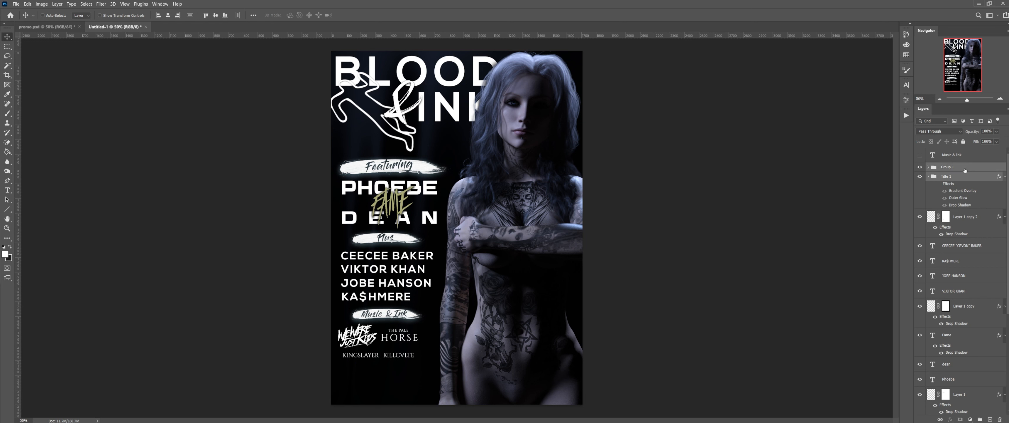
key(Right)
key(Right)
key(Right)
key(Right)
key(Right)
key(Right)
key(Right)
key(Right)
key(Right)
key(Right)
key(Right)
key(Right)
key(Right)
key(Right)
key(Right)
key(Right)
key(Right)
key(Right)
key(Right)
key(Right)
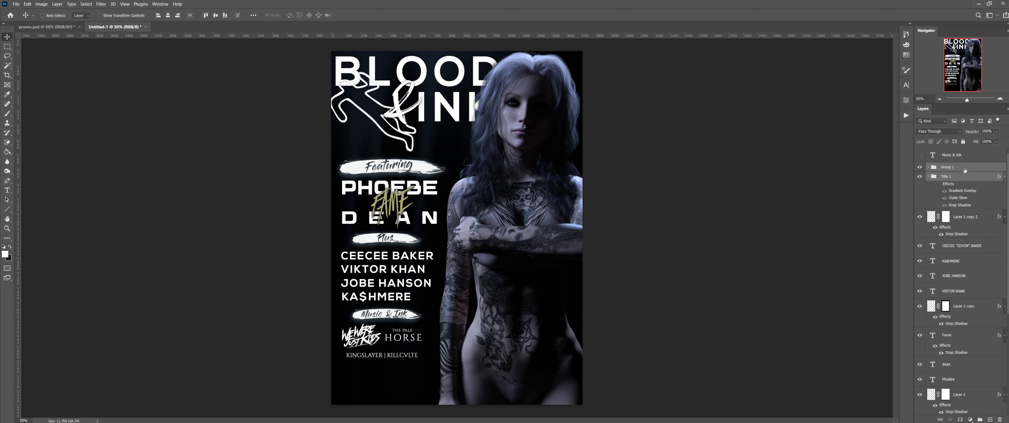
key(Right)
key(Right)
key(Right)
key(Right)
key(Right)
key(Right)
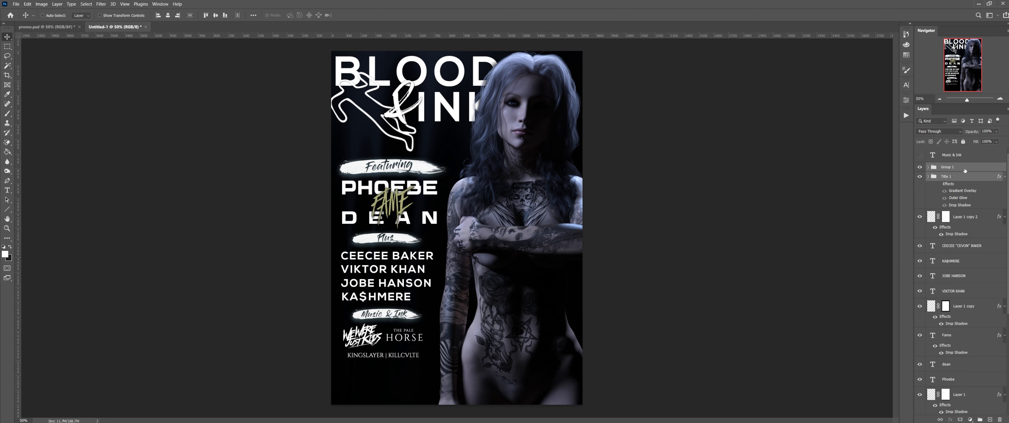
click(953, 290)
shift+click(961, 245)
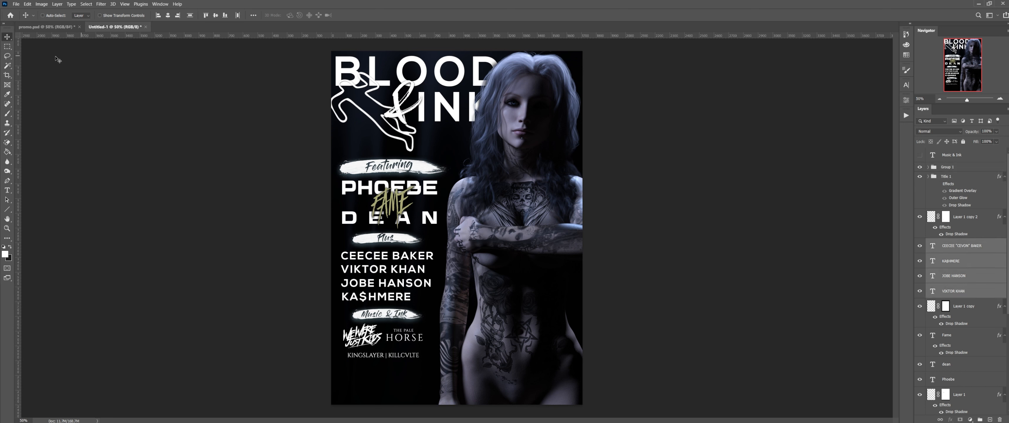
Step: Centre-align the four artist names in the Properties panel and nudge them into place
click(161, 3)
click(907, 86)
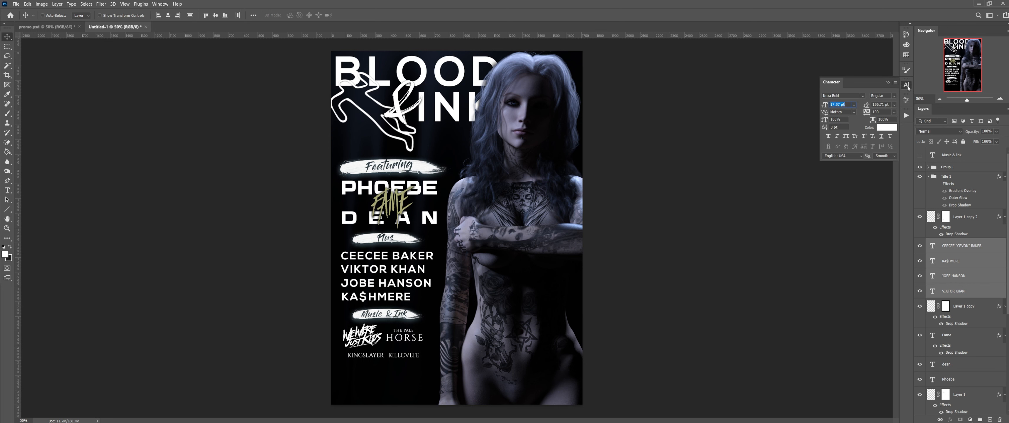
click(906, 99)
scroll(867, 192, down, 5)
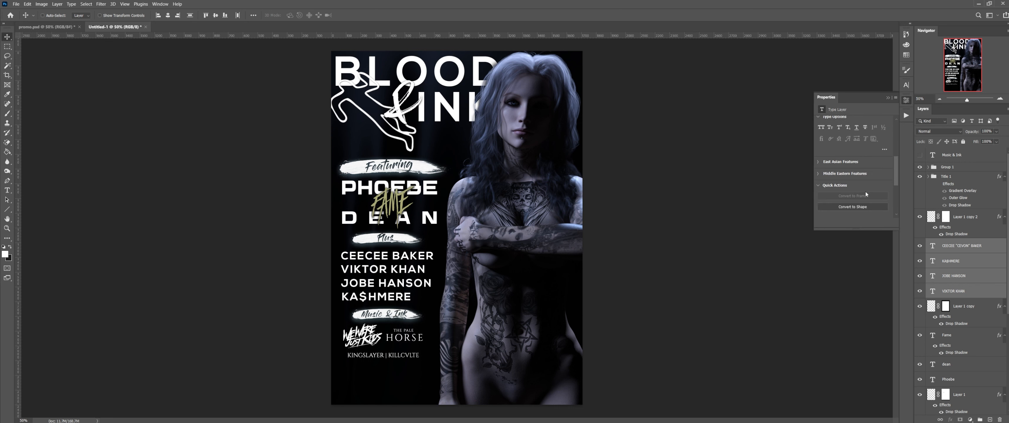
scroll(882, 157, up, 5)
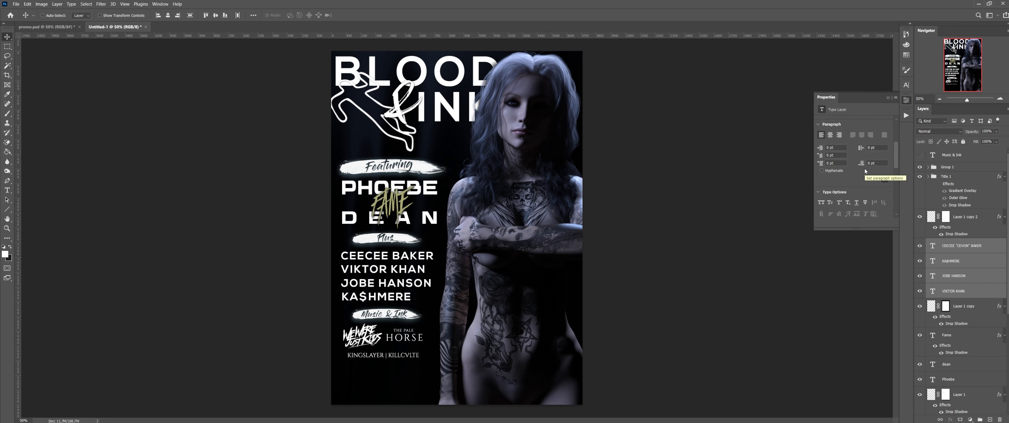
click(168, 15)
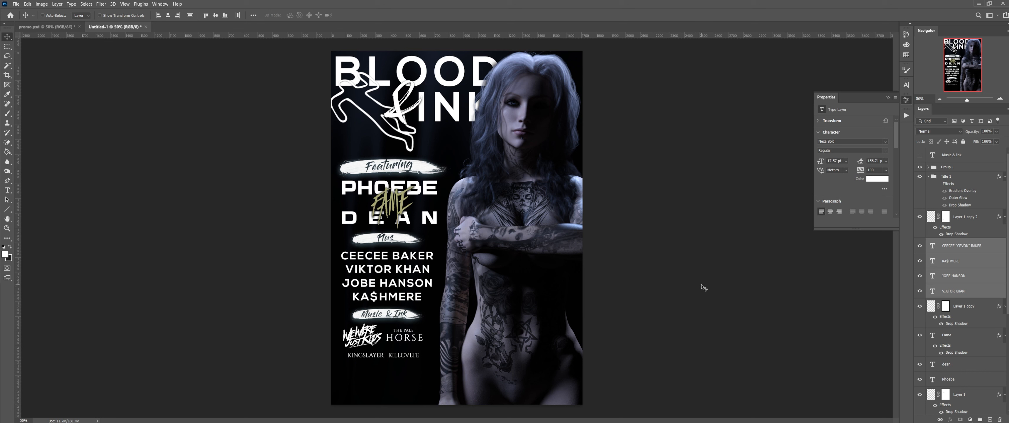
key(Left)
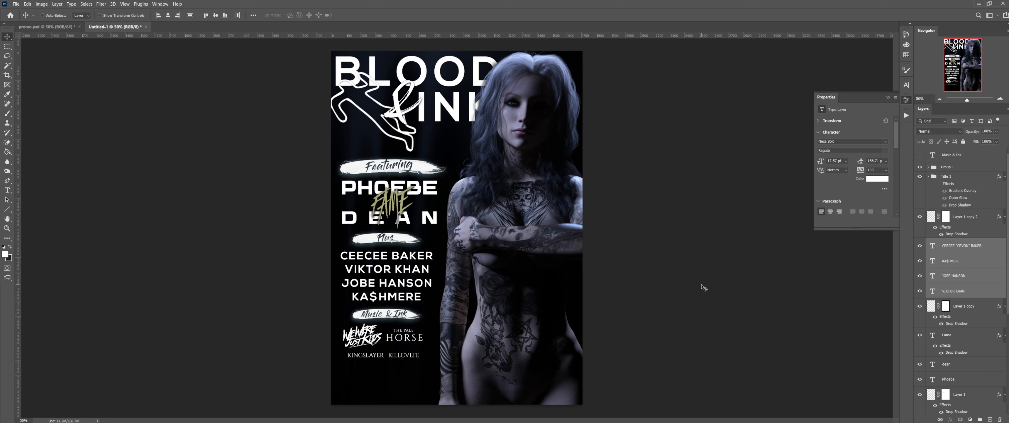
key(Up)
key(Up)
key(Up)
key(Up)
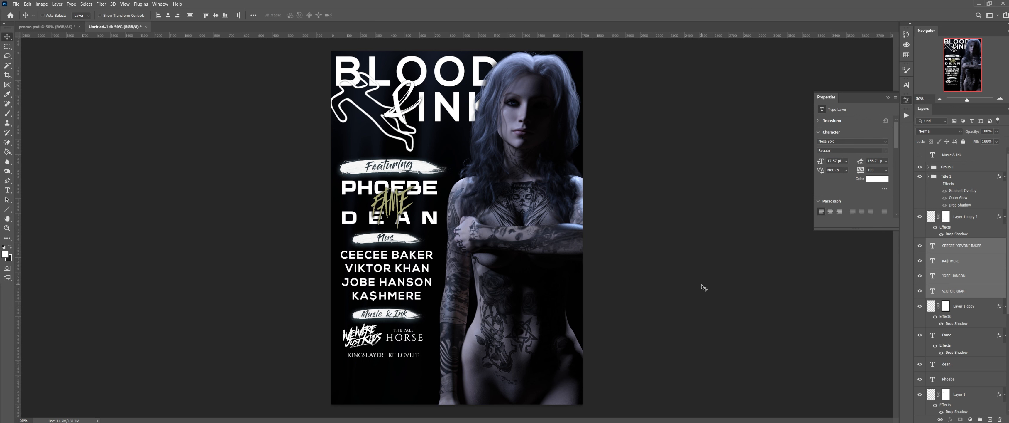
key(Down)
key(Down)
key(Down)
key(Down)
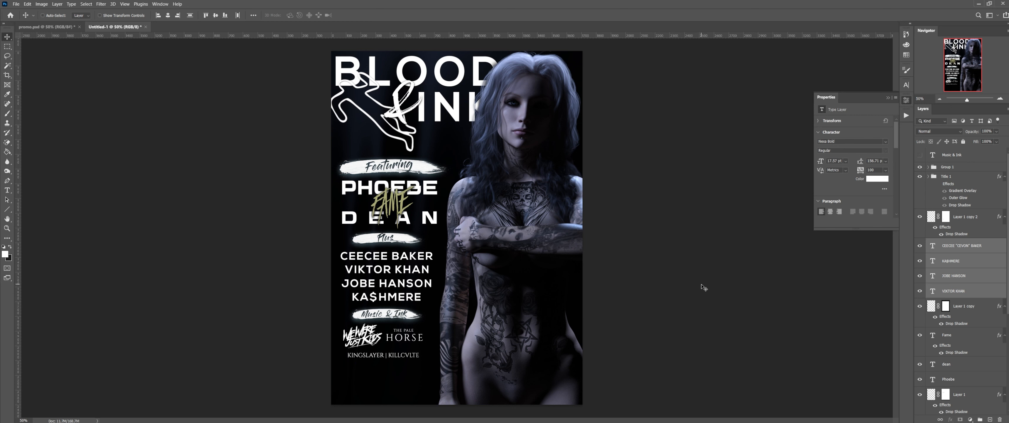
click(975, 218)
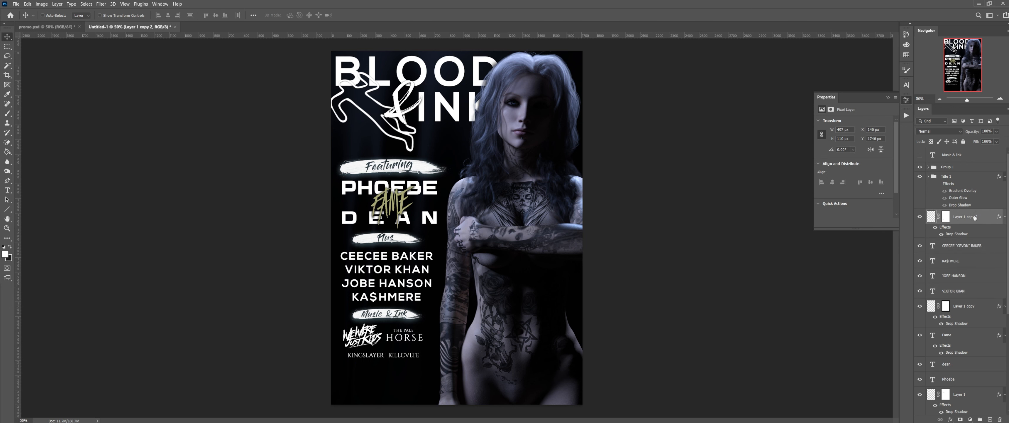
Step: Lower the Music & Ink banner together with the Title 1 logo group by 3 px
shift+click(971, 181)
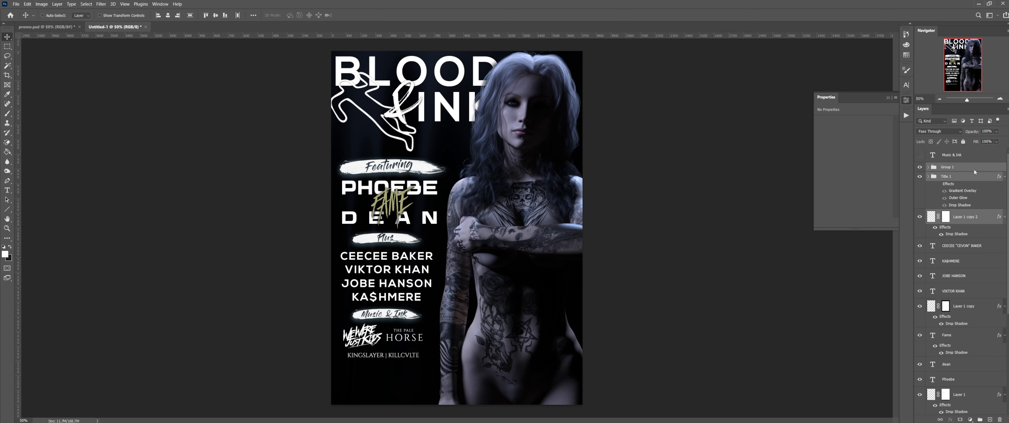
key(Down)
key(Down)
key(Down)
key(Down)
key(Down)
key(Down)
key(Down)
key(Down)
key(Down)
key(Down)
key(Down)
key(Down)
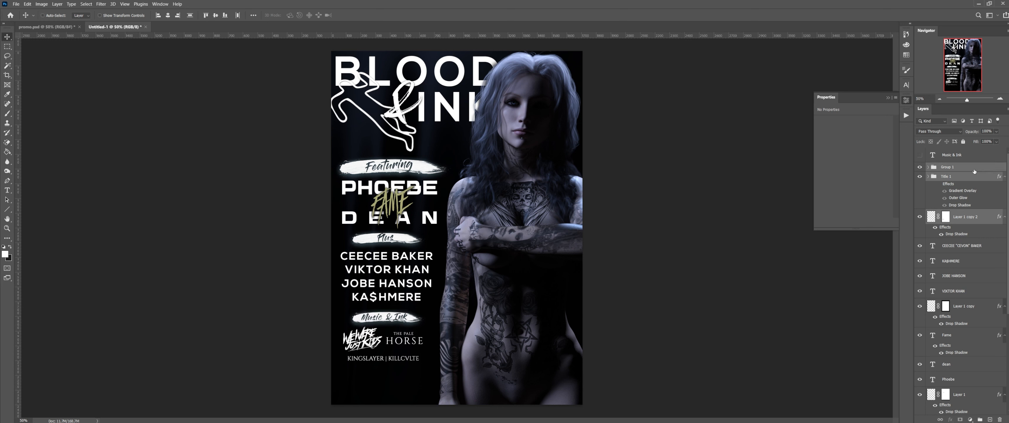
key(Down)
key(Down)
key(Down)
key(Down)
key(Down)
key(Down)
key(Down)
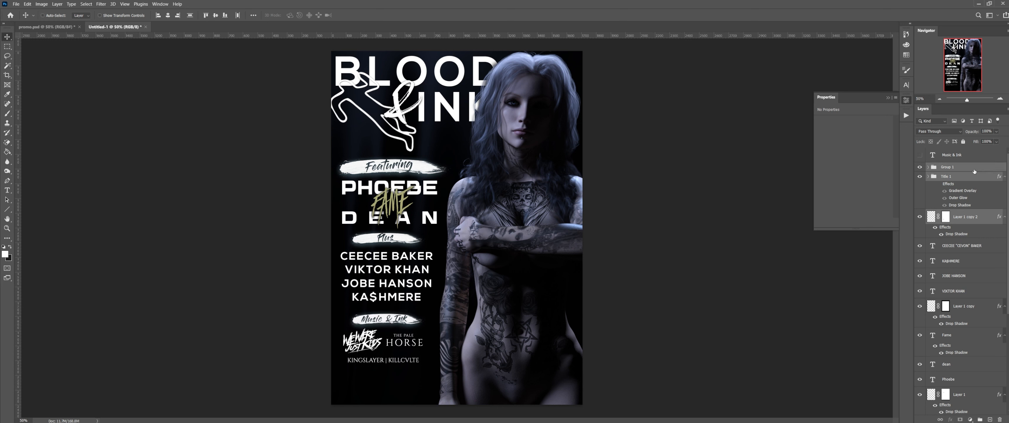
key(Down)
key(Down)
key(Down)
key(Down)
key(Down)
key(Down)
key(Down)
key(Down)
key(Down)
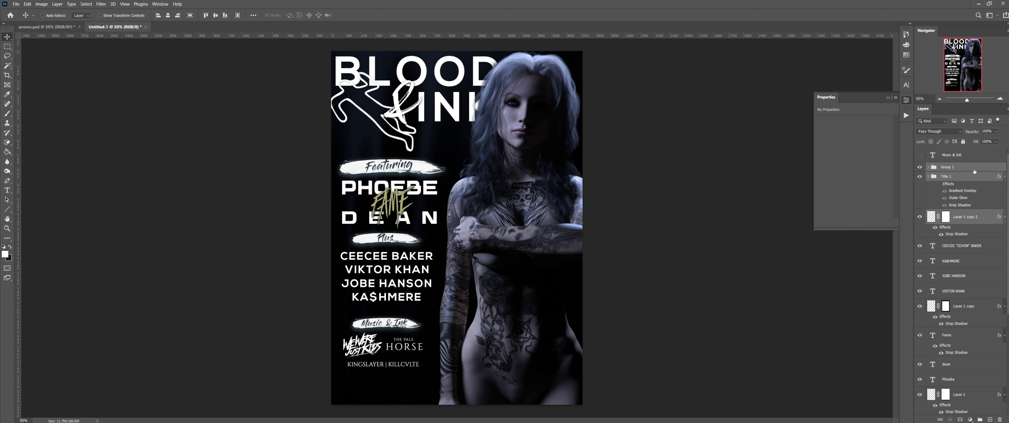
Step: Fine-tune the Plus banner and four names slightly, then select the Phoebe and Dean headline layers
click(966, 307)
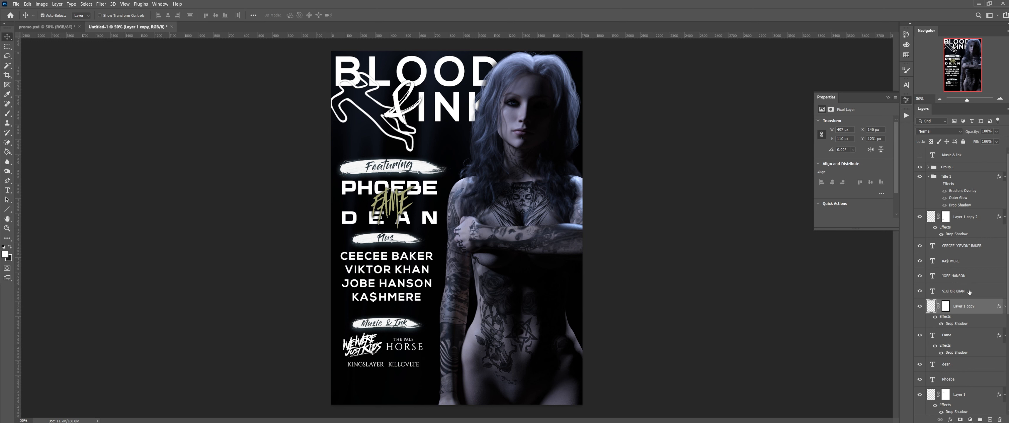
shift+click(967, 290)
shift+click(972, 275)
shift+click(977, 261)
shift+click(983, 249)
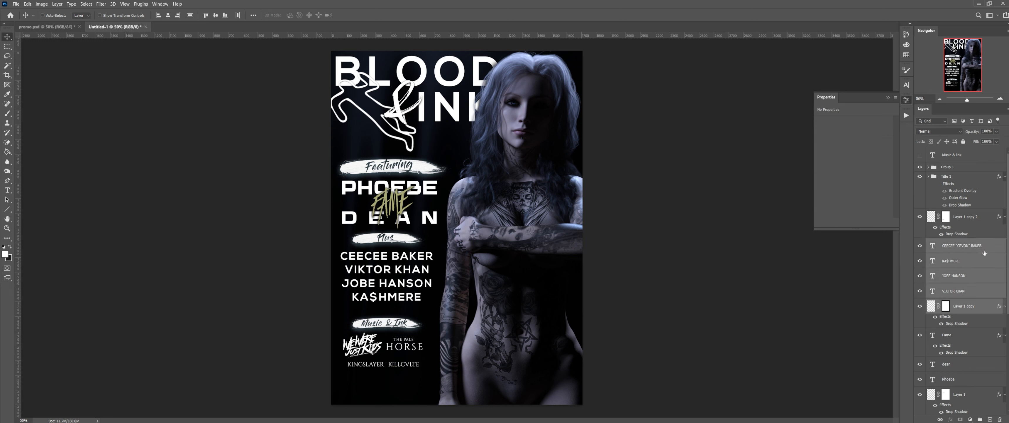
key(Down)
key(Down)
key(Down)
key(Down)
key(Down)
key(Down)
key(Down)
key(Down)
key(Down)
key(Down)
key(Down)
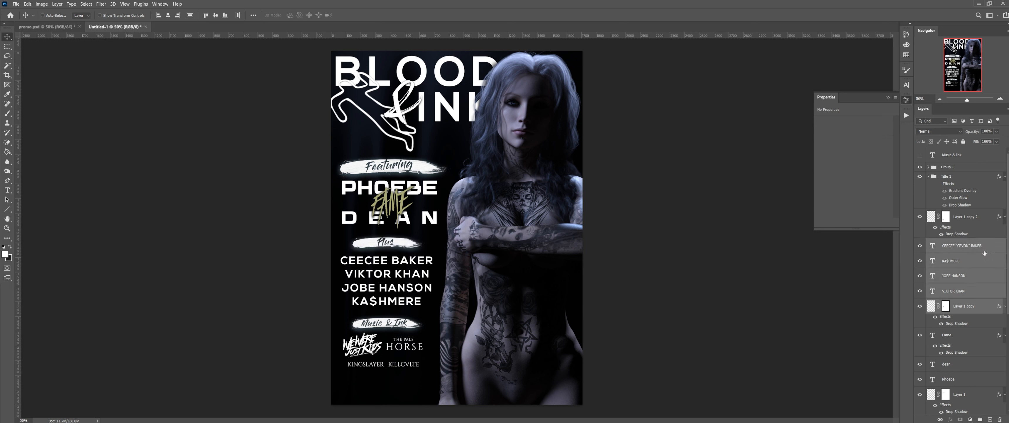
key(Up)
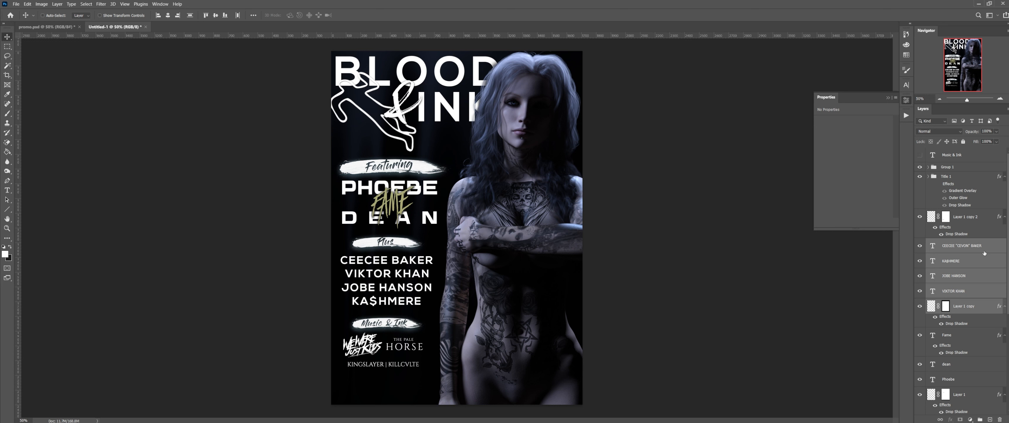
key(Up)
key(Up)
click(961, 378)
ctrl+click(960, 364)
Step: Stretch the PHOEBE, FAME and DEAN headline layers slightly taller with Free Transform and commit
ctrl+click(963, 339)
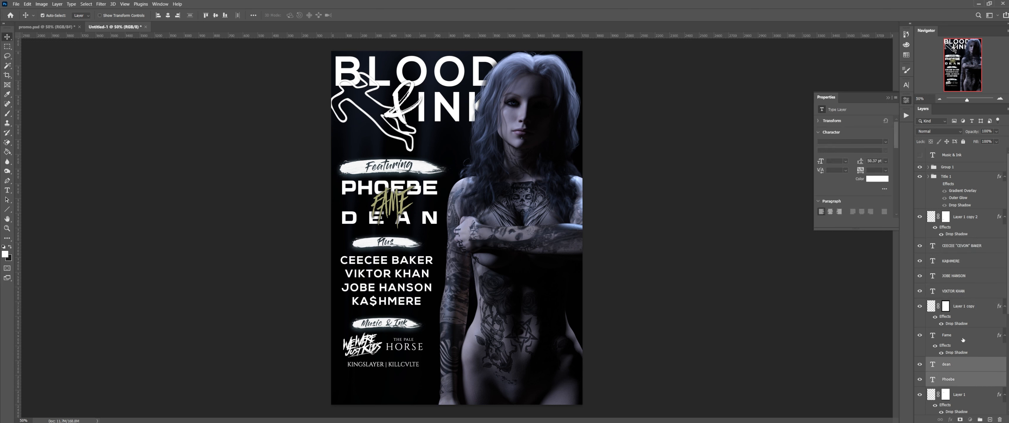
key(ctrl+t)
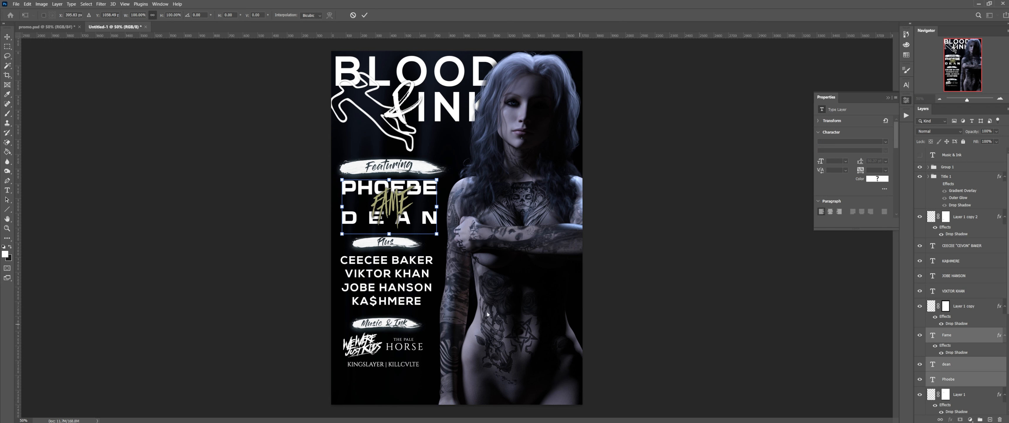
drag(390, 234, 394, 243)
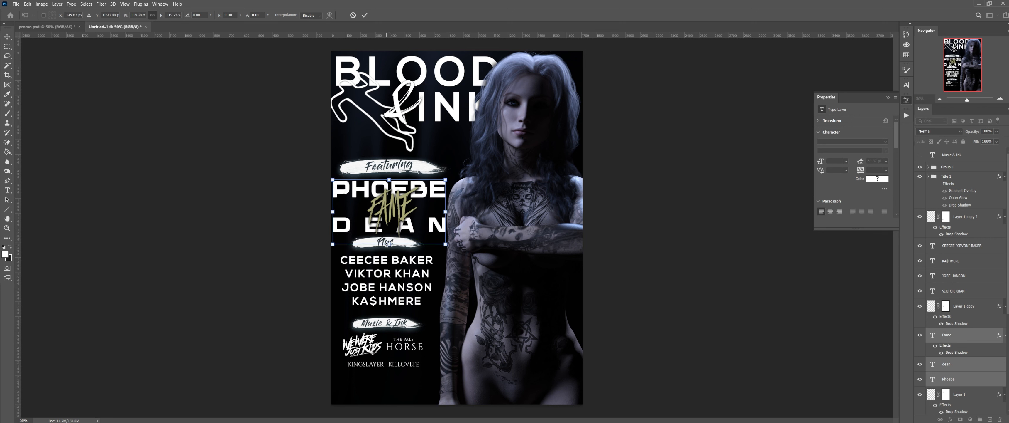
drag(388, 244, 388, 244)
drag(394, 223, 389, 239)
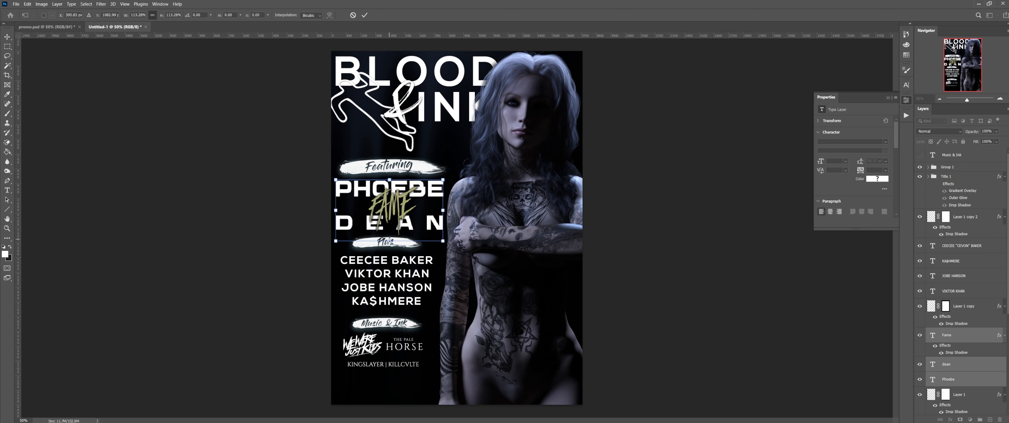
key(Return)
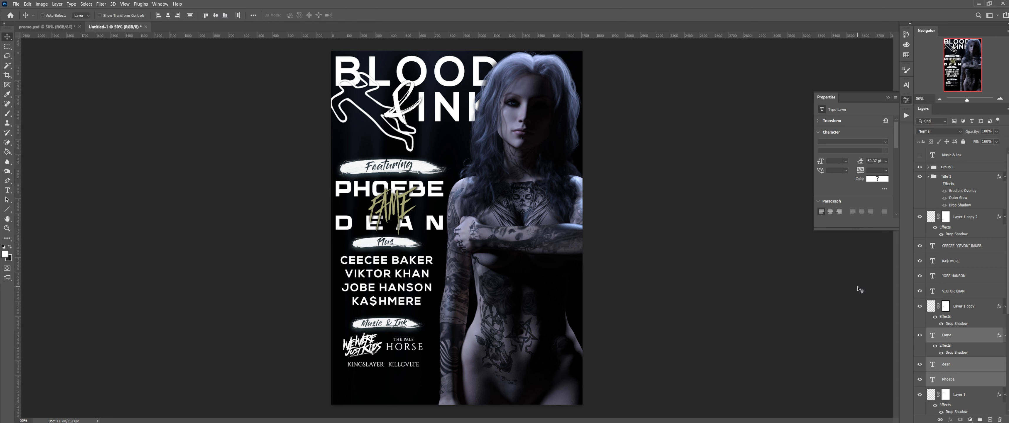
click(972, 293)
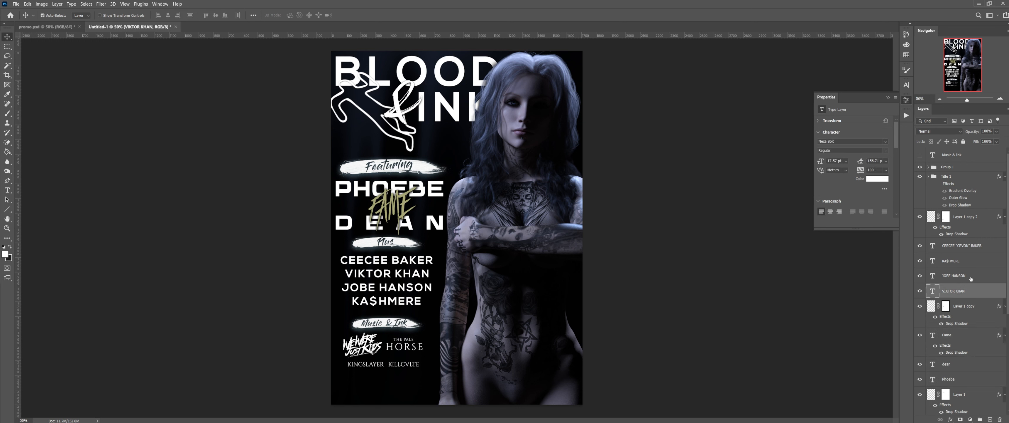
ctrl+click(972, 274)
ctrl+click(972, 259)
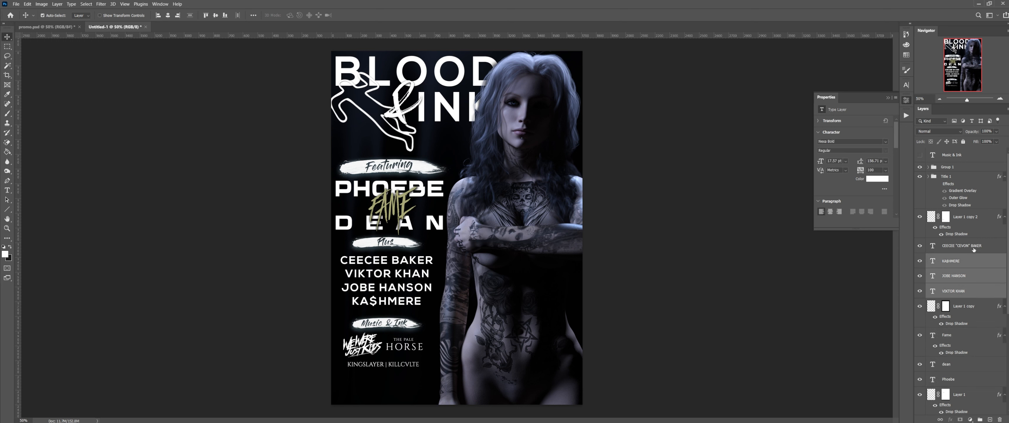
ctrl+click(974, 248)
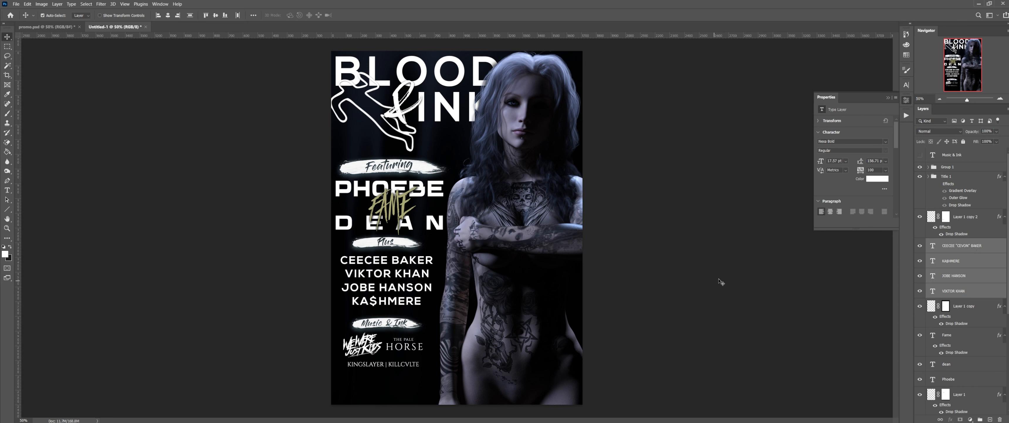
key(ctrl+t)
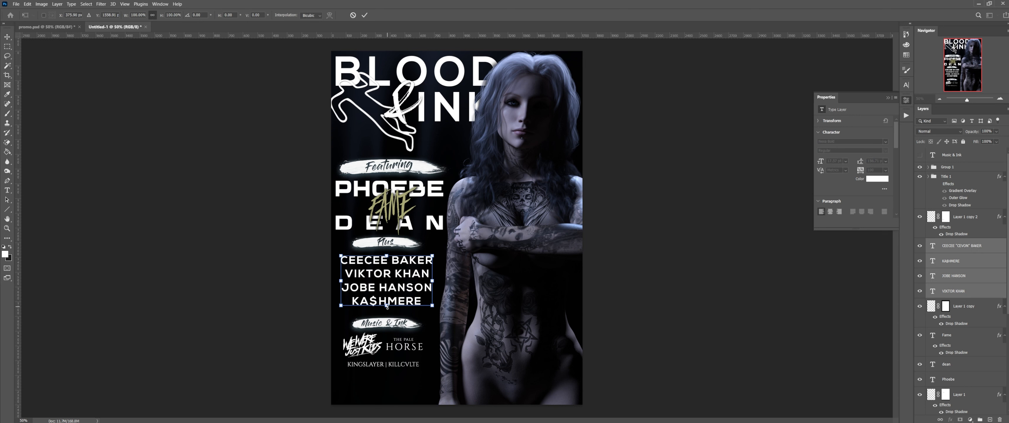
drag(387, 306, 389, 313)
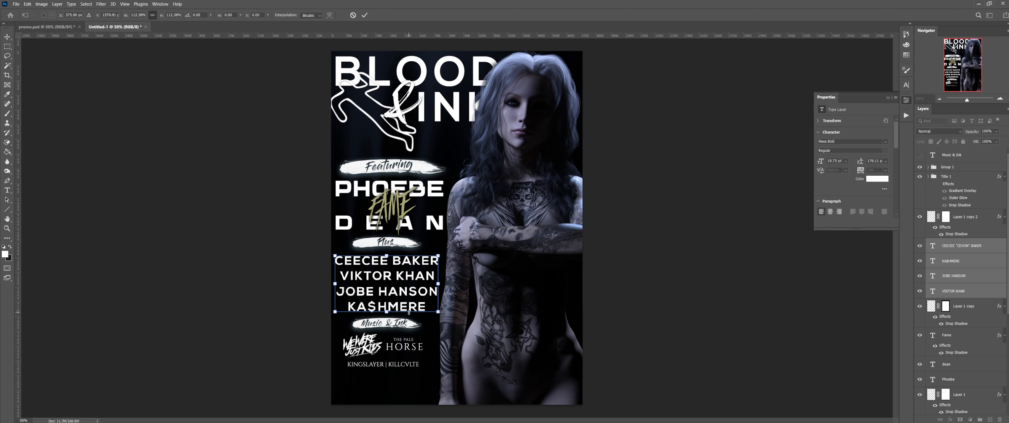
key(Return)
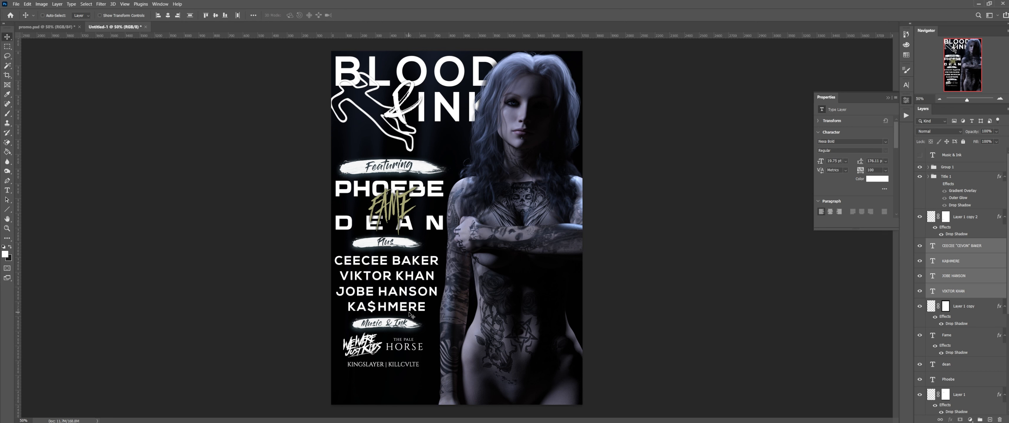
Step: Nudge the four artist names up and right, comparing with undo and redo
key(Up)
key(Up)
key(Up)
key(Up)
key(Right)
key(Right)
key(Right)
key(Right)
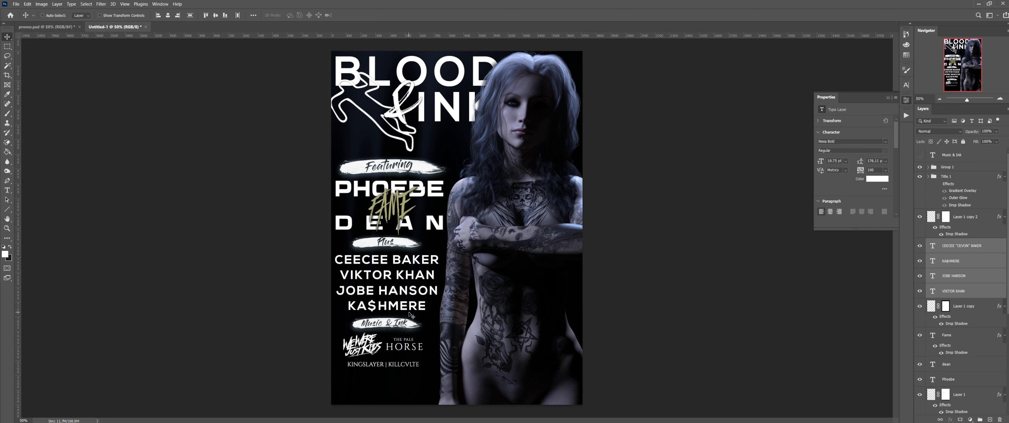
key(ctrl+z)
key(ctrl+shift+z)
Step: Shift the Music & Ink banner and bottom logo group down, then nudge them back up slightly
click(974, 224)
ctrl+click(967, 169)
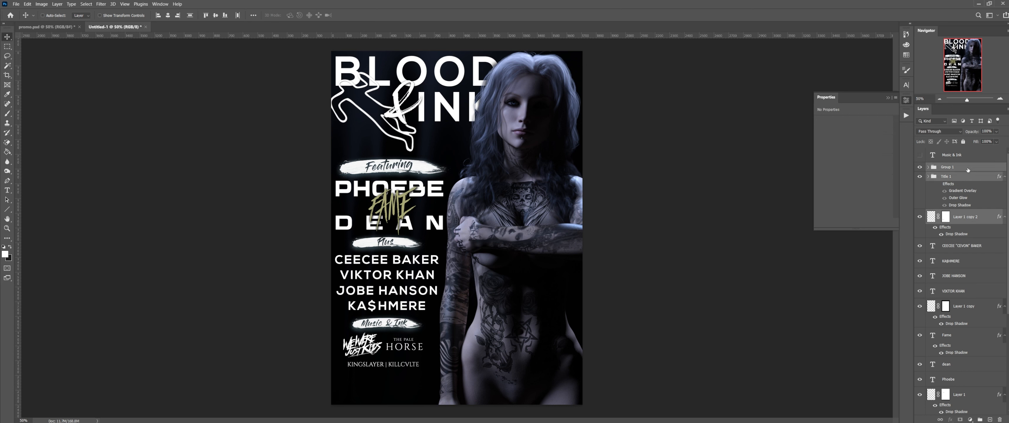
key(shift+Down)
key(shift+Down)
key(shift+Down)
key(shift+Down)
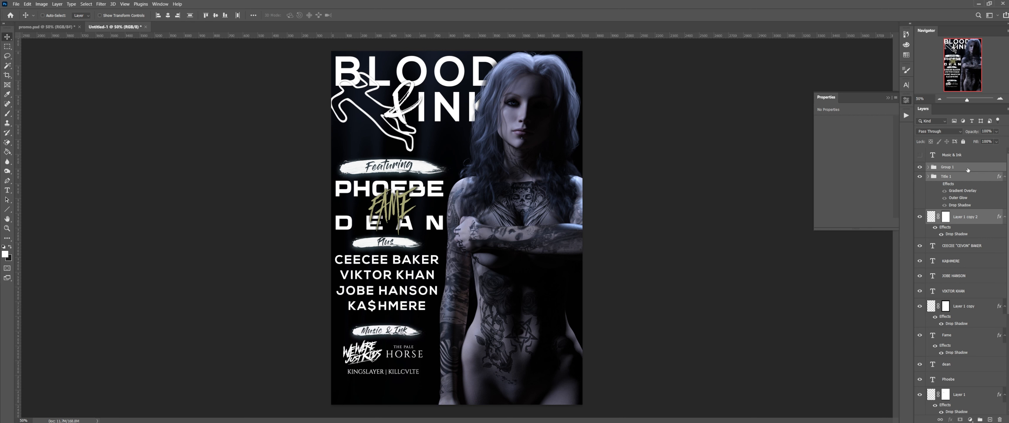
key(Up)
key(Up)
key(Up)
key(Up)
key(Up)
key(Up)
key(Up)
key(Up)
key(Up)
key(Up)
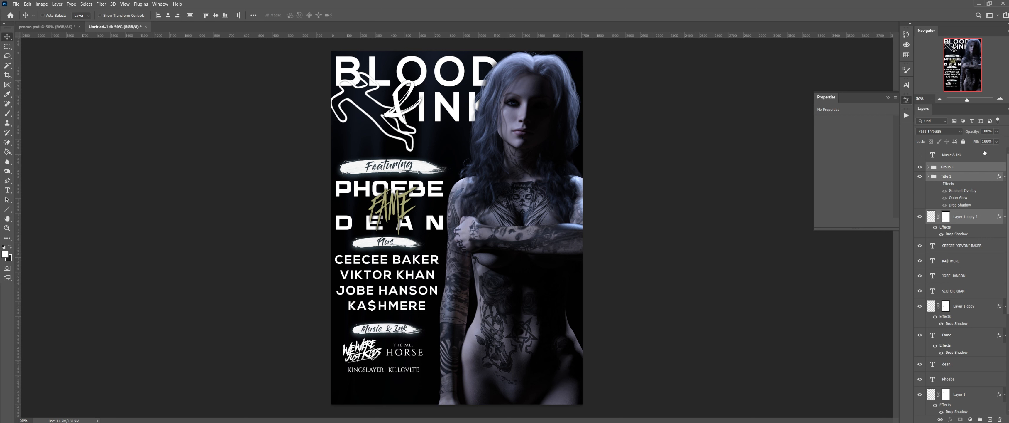
Step: Nudge the Plus banner slightly right and down
click(983, 307)
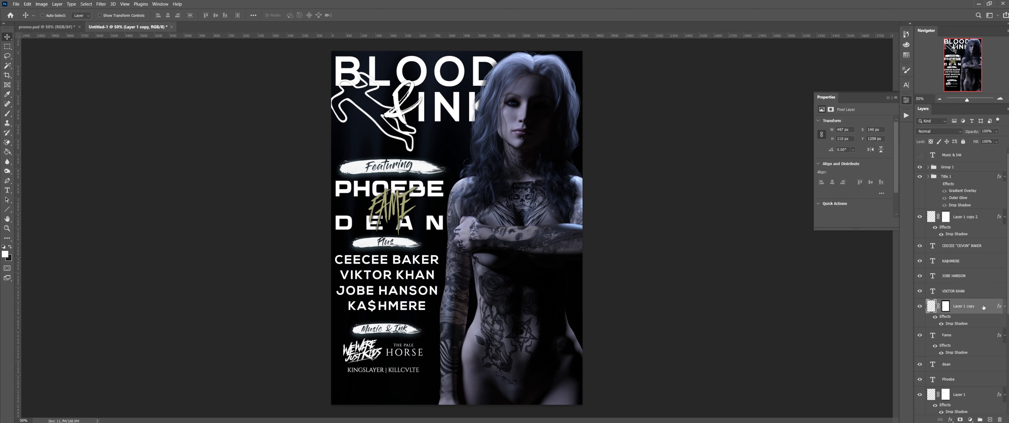
key(Right)
key(Right)
key(Right)
key(Right)
key(Right)
key(Right)
key(Right)
key(Right)
key(Down)
key(Down)
key(Down)
key(Down)
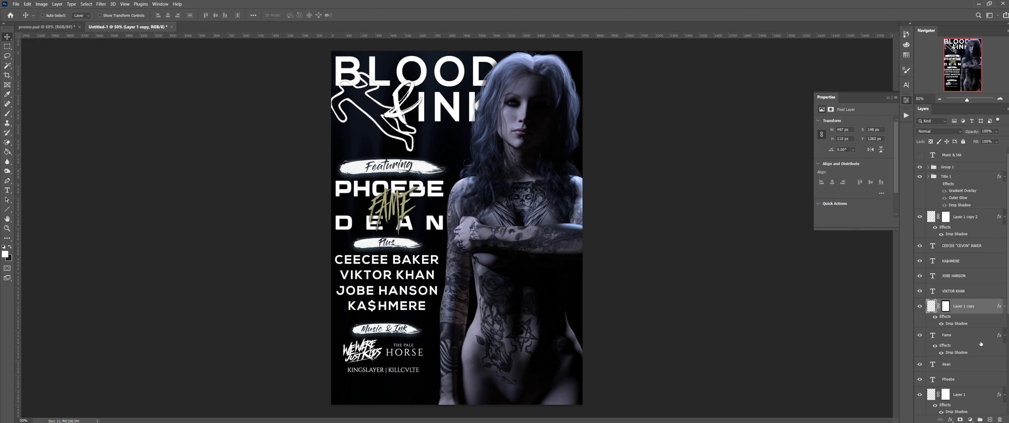
Step: Raise the Music & Ink banner three nudges closer to the artist names
click(972, 227)
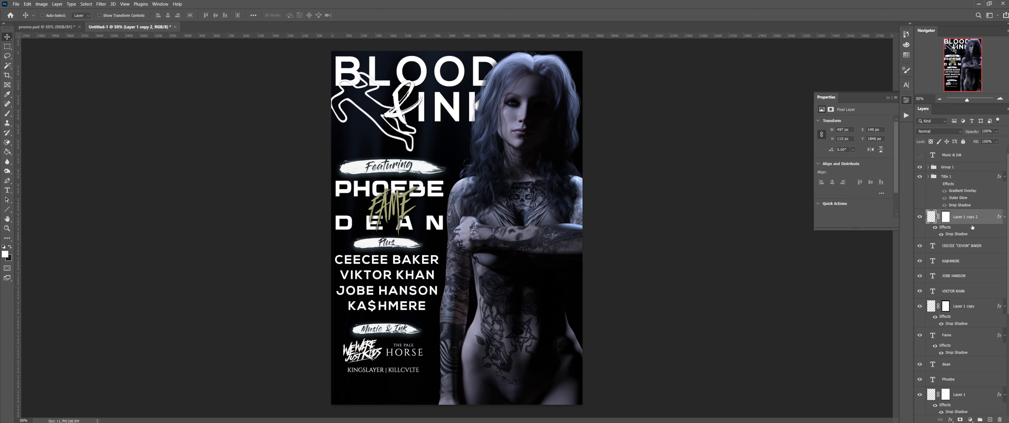
key(Up)
key(Up)
key(Up)
key(Up)
key(Up)
key(Up)
key(Up)
key(Up)
key(Up)
key(Up)
key(Up)
key(Up)
key(Up)
key(Up)
key(Up)
key(Up)
key(Up)
key(Up)
key(Up)
key(Up)
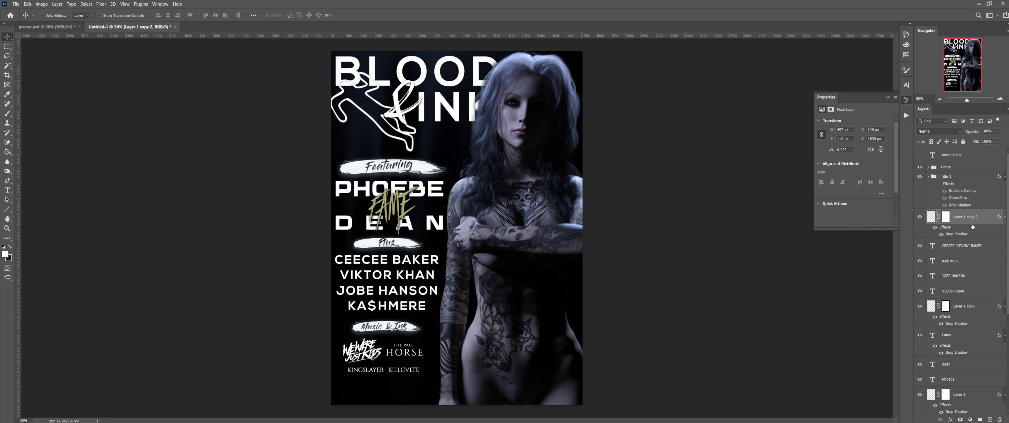
key(Up)
key(Up)
key(Up)
key(Up)
key(Up)
key(Up)
key(Up)
key(Up)
key(Up)
key(Up)
key(Up)
key(Up)
key(Up)
key(Up)
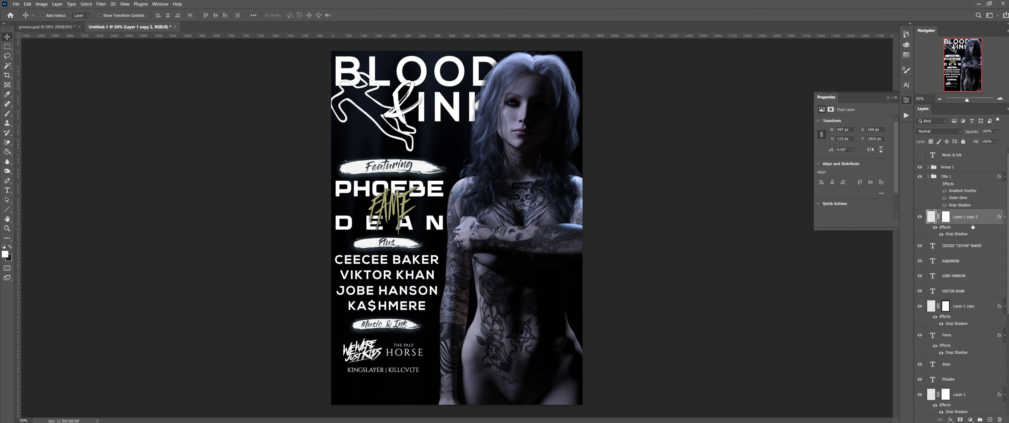
key(Up)
key(Up)
key(Up)
key(Up)
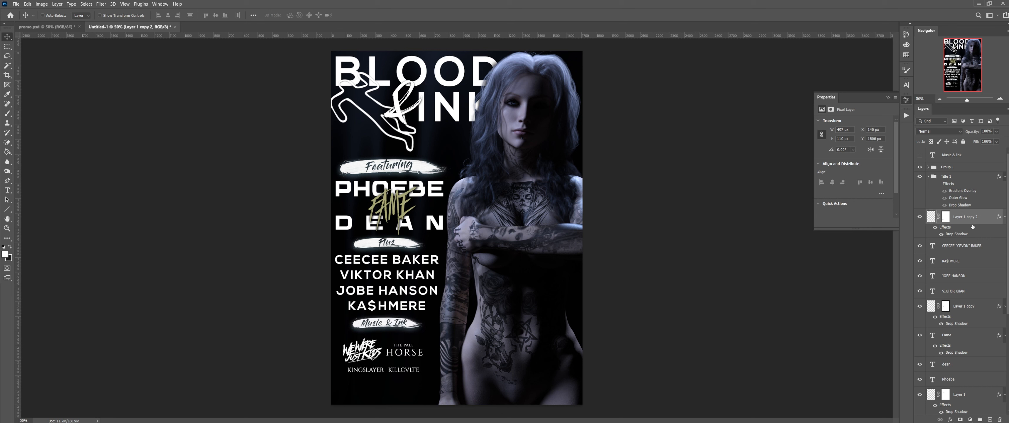
click(959, 181)
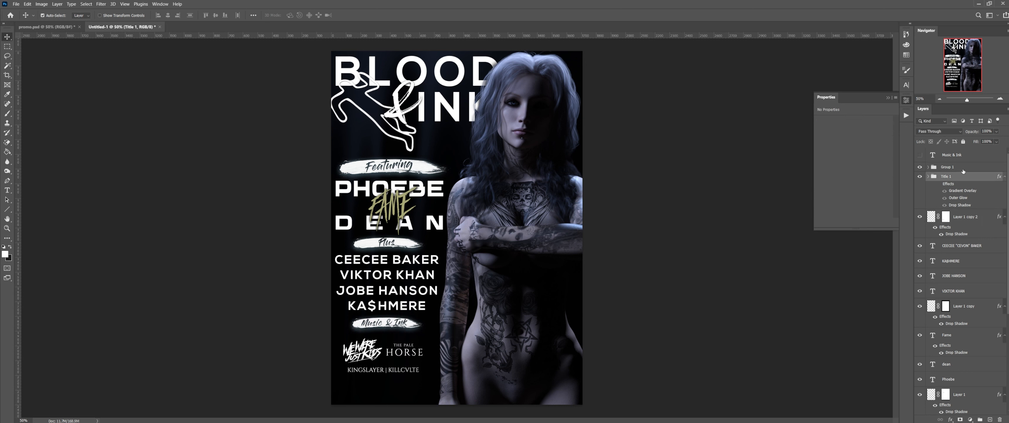
Step: Scale the Title 1 and bottom logo groups to about 119%, then nudge them up twice
ctrl+click(964, 170)
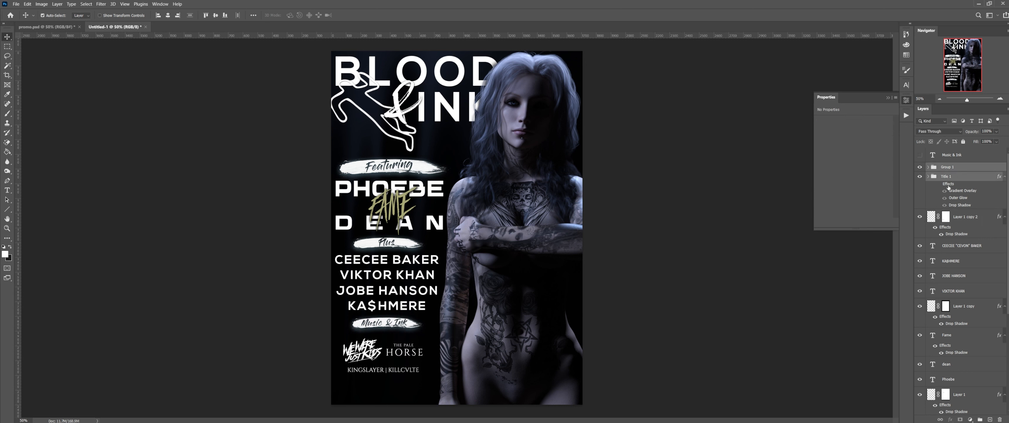
key(ctrl+t)
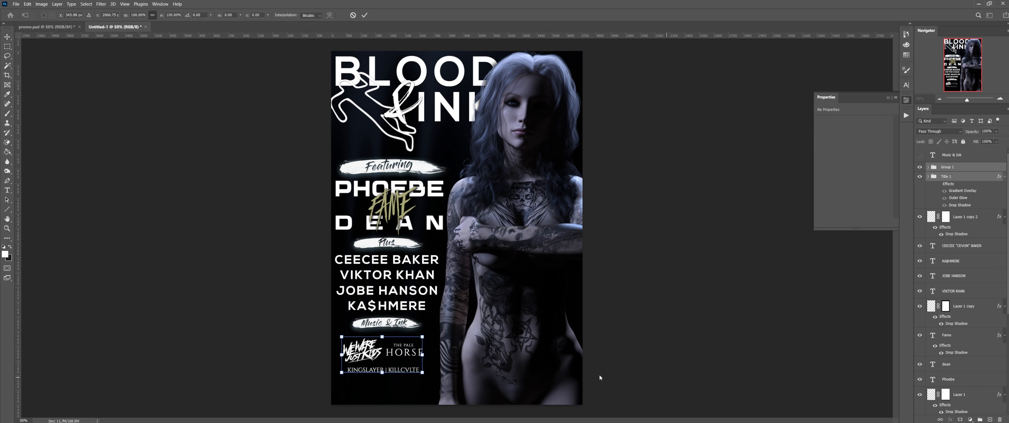
drag(385, 376, 389, 367)
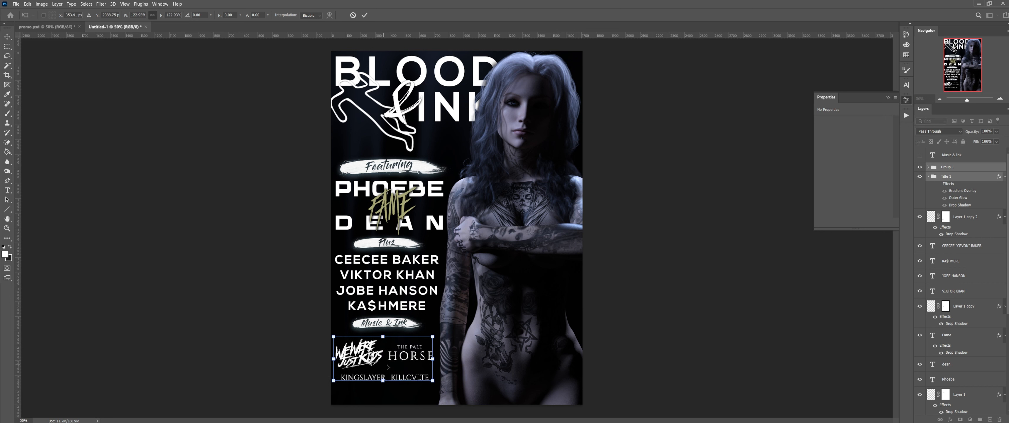
key(Return)
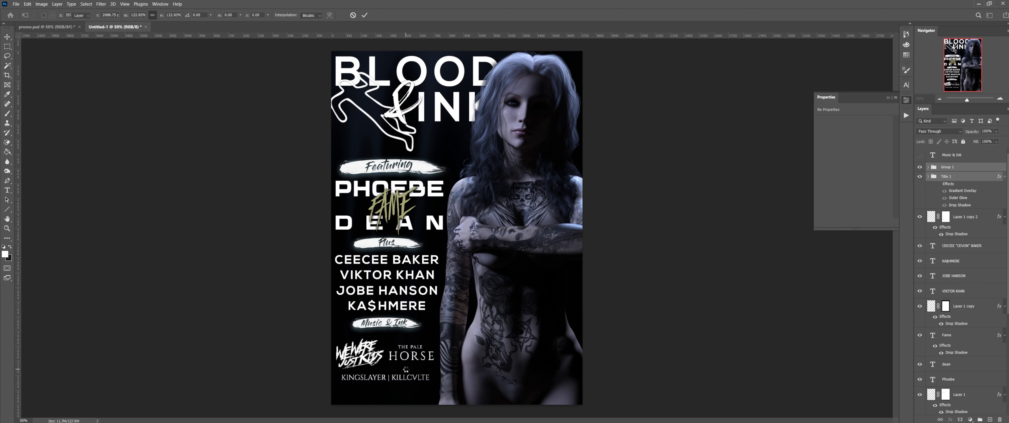
key(Up)
key(Up)
key(Up)
key(Up)
key(Up)
key(Up)
key(Up)
key(Up)
key(Up)
key(Up)
key(Up)
key(Up)
key(Up)
key(Up)
key(Up)
key(Up)
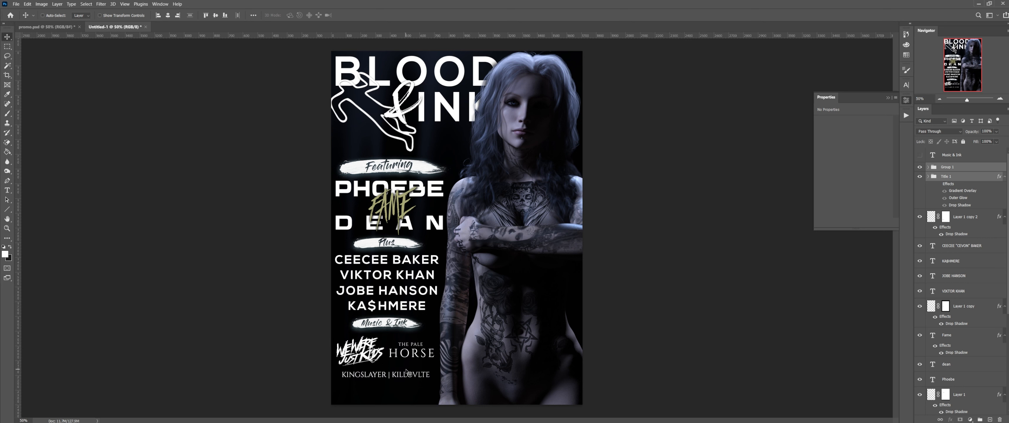
key(Up)
key(Up)
key(Up)
key(Up)
key(Up)
key(Up)
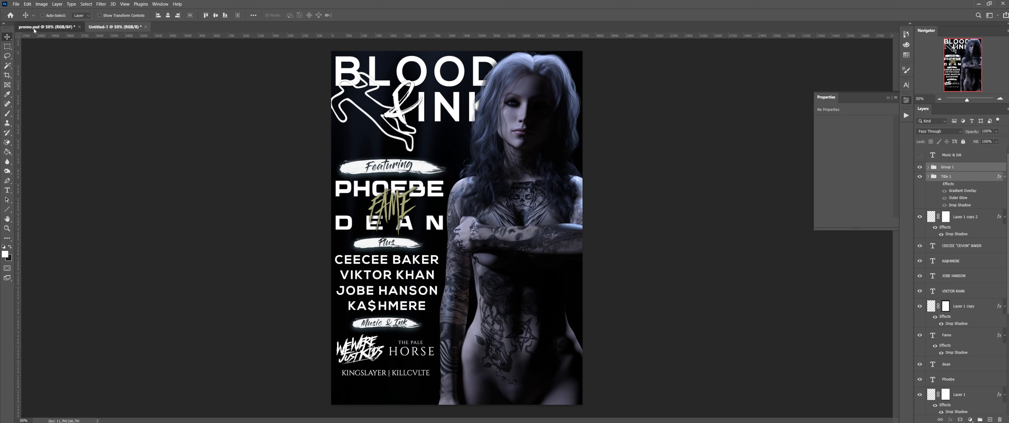
Step: In promo.psd, select the man-6187392 logo layer for copying
click(46, 27)
scroll(966, 194, down, 5)
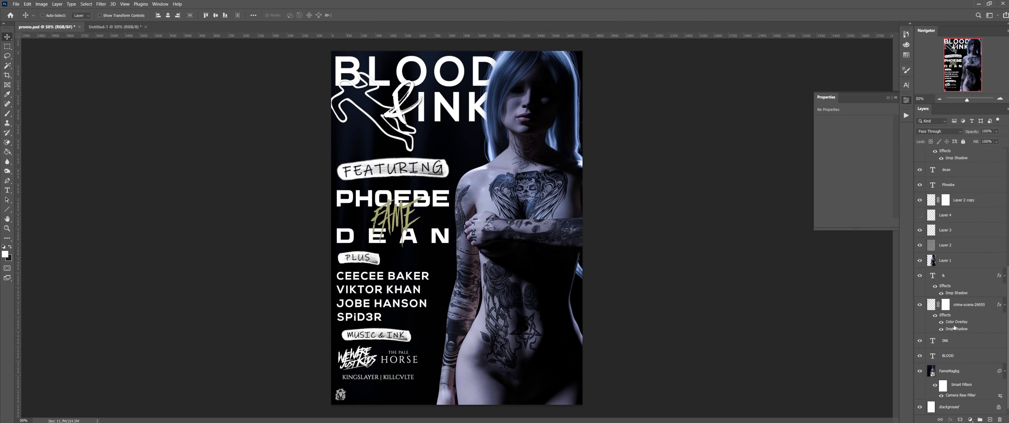
scroll(949, 304, down, 3)
scroll(926, 360, up, 5)
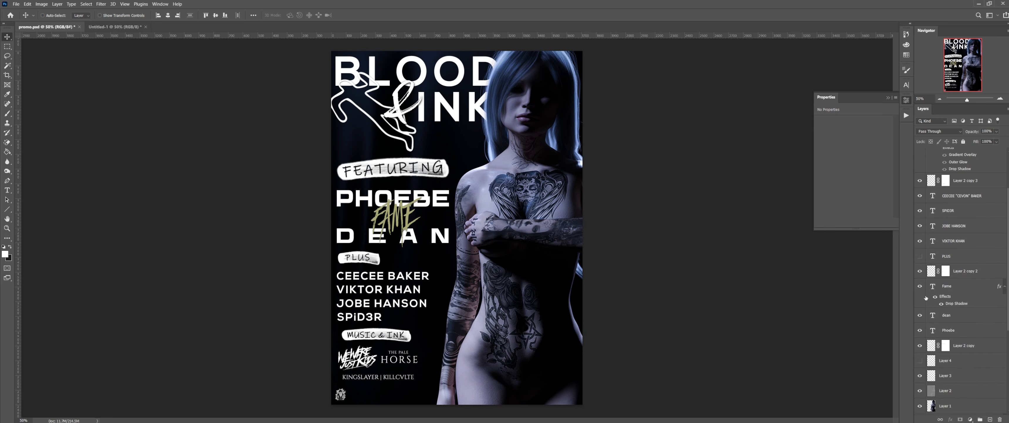
scroll(927, 297, up, 2)
scroll(928, 248, up, 1)
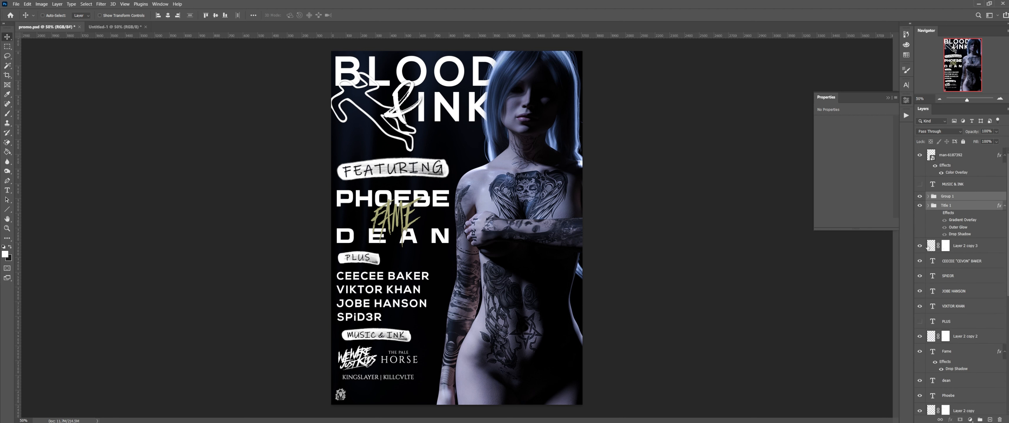
click(968, 157)
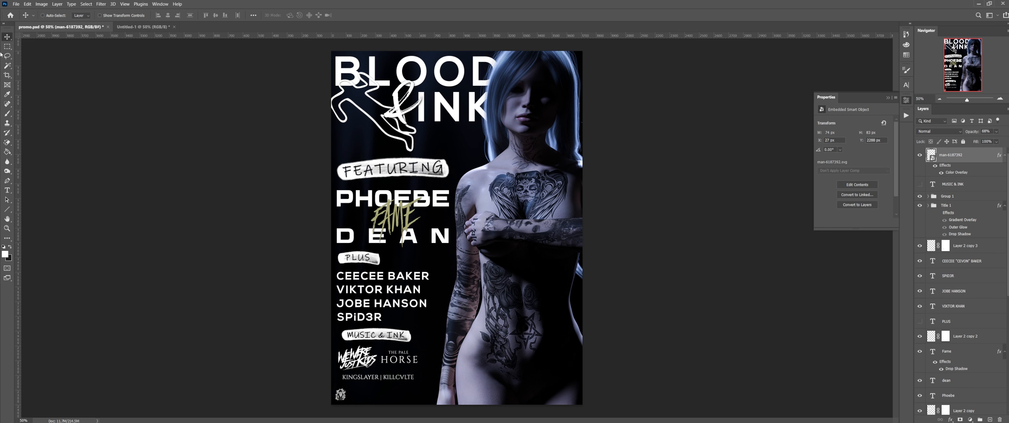
click(27, 3)
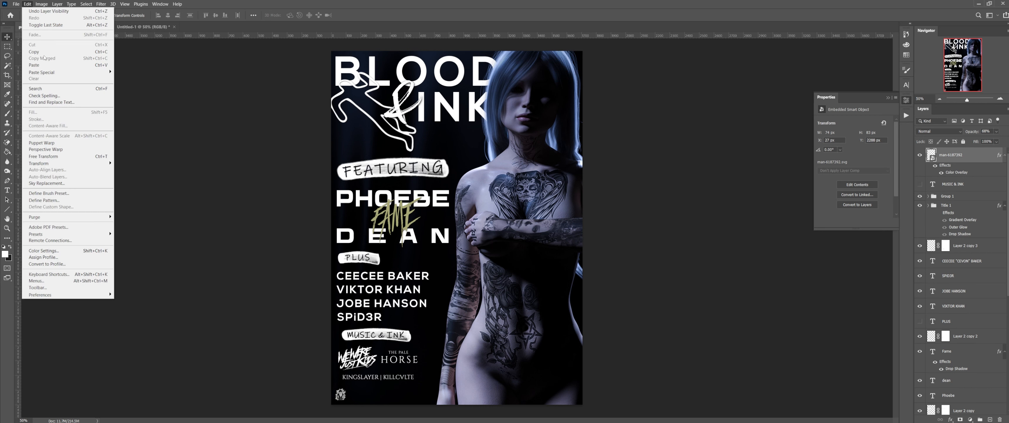
key(Escape)
Step: Paste the man-6187392 logo in place on the Untitled-1 poster
click(143, 27)
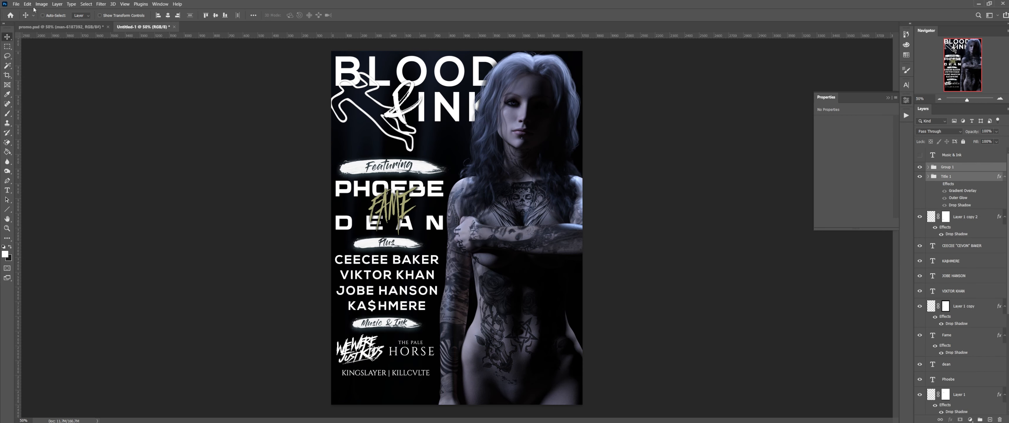
click(27, 3)
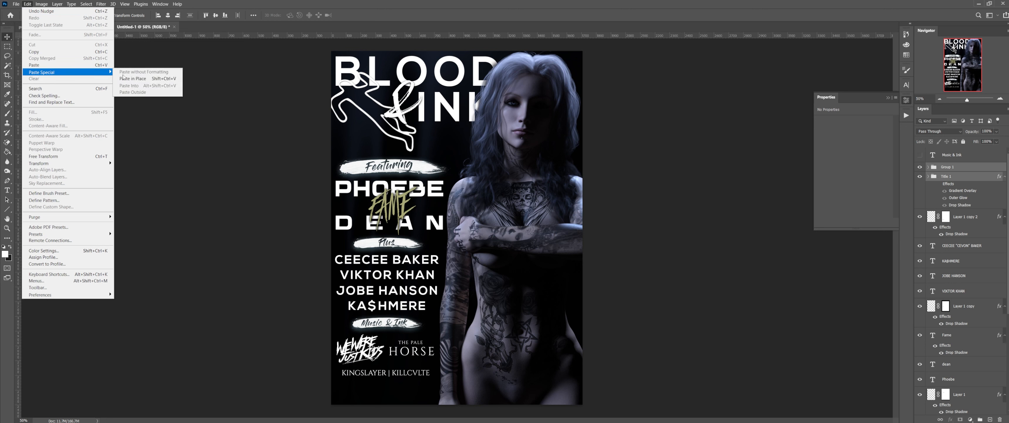
click(126, 80)
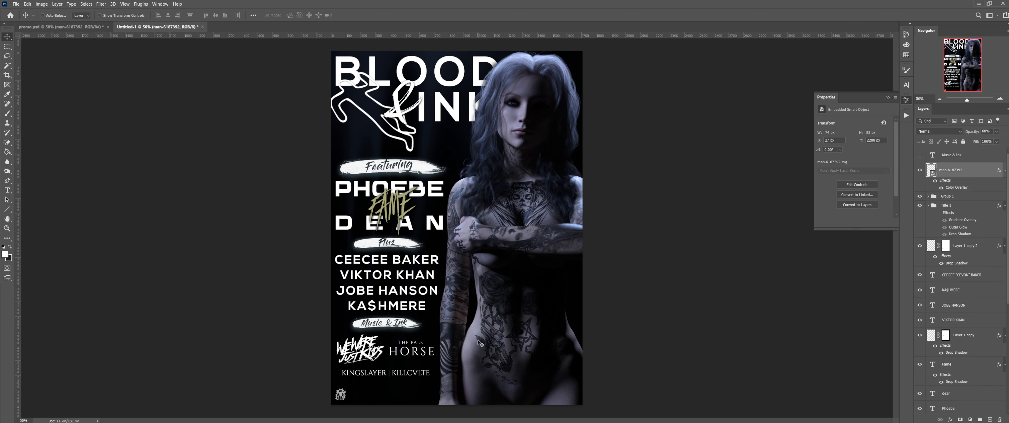
key(ctrl)
Step: Scale the pasted logo to about 4.26% and nudge it slightly left and up
key(ctrl+t)
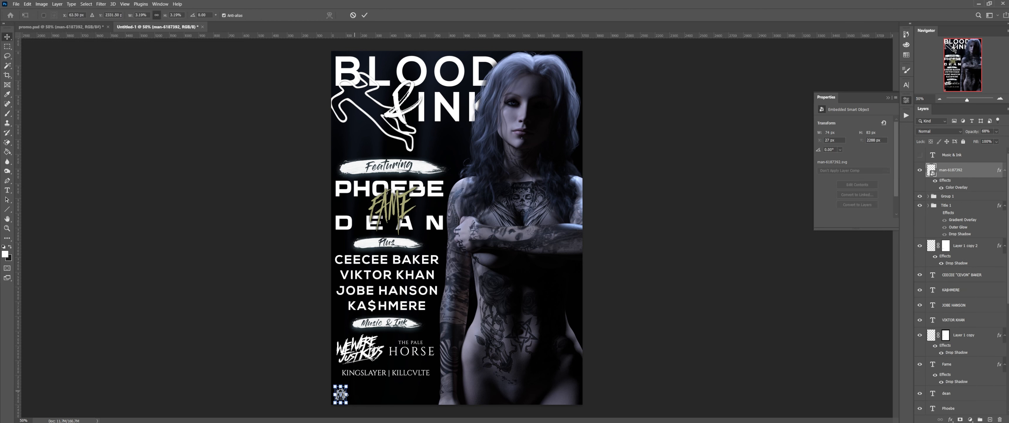
drag(345, 394, 350, 393)
key(Return)
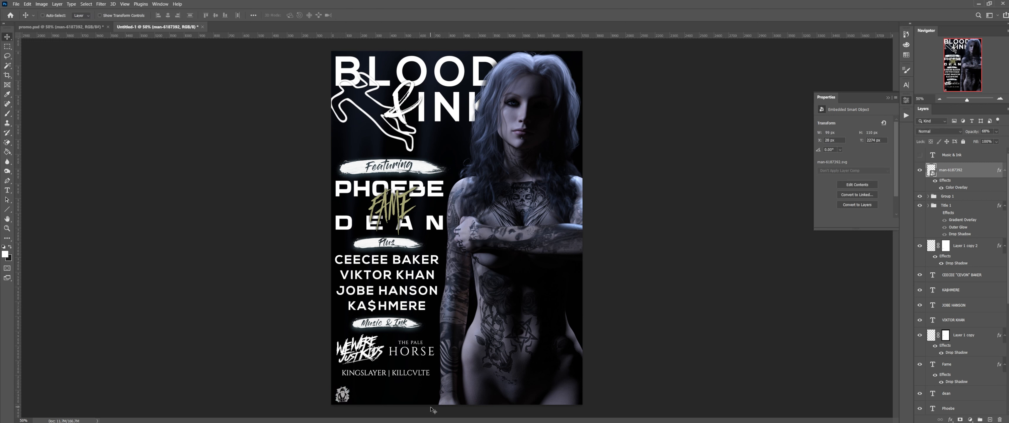
key(Left)
key(Left)
key(Up)
key(Up)
scroll(954, 242, down, 10)
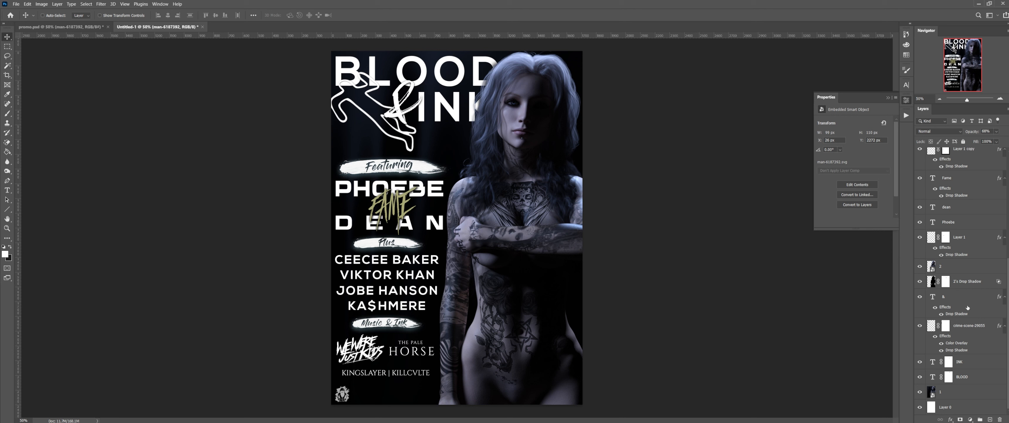
scroll(939, 266, up, 1)
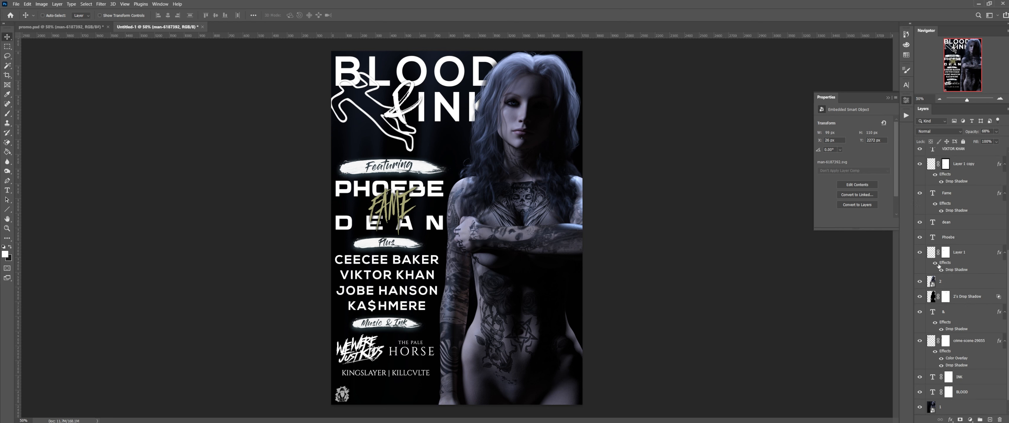
Step: Move the layers from man-6187392 through Layer 1 down four pixels
click(978, 253)
scroll(978, 253, up, 7)
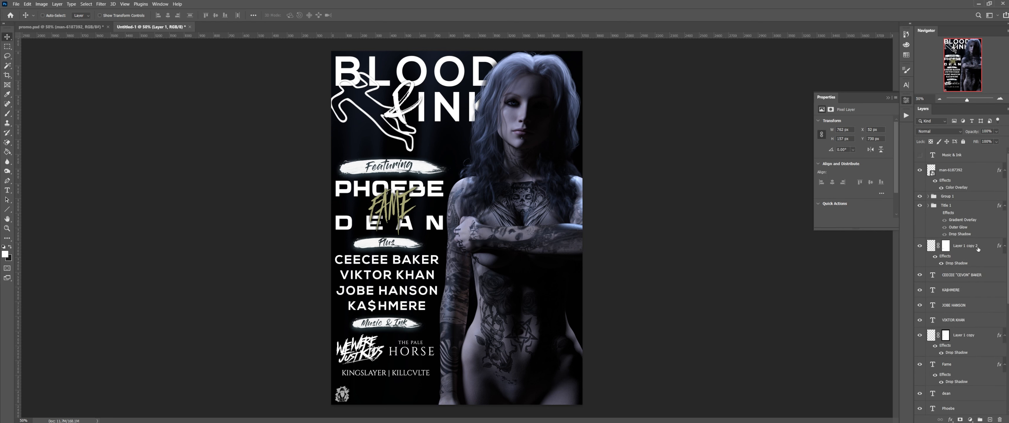
shift+click(965, 172)
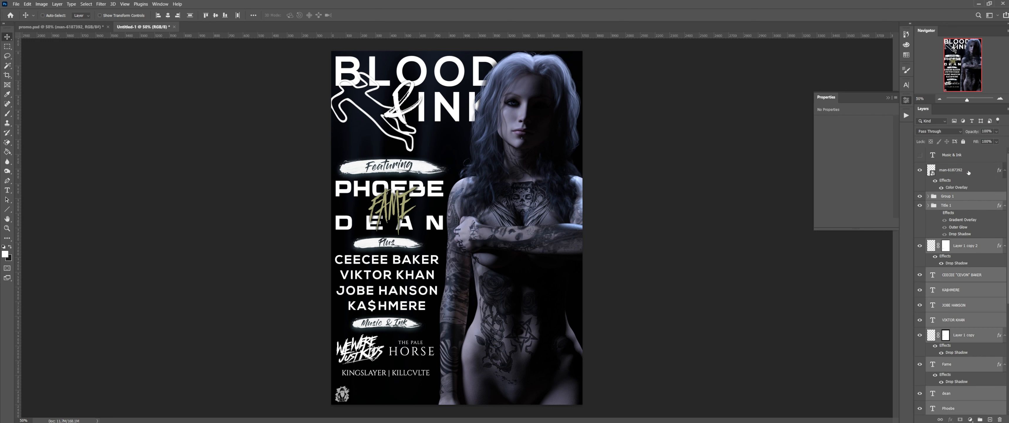
key(Down)
key(Down)
key(Down)
key(Down)
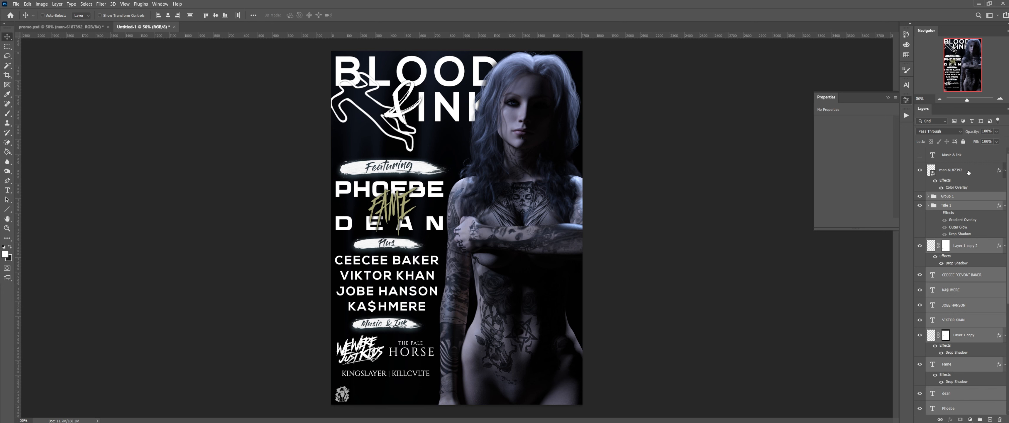
key(Down)
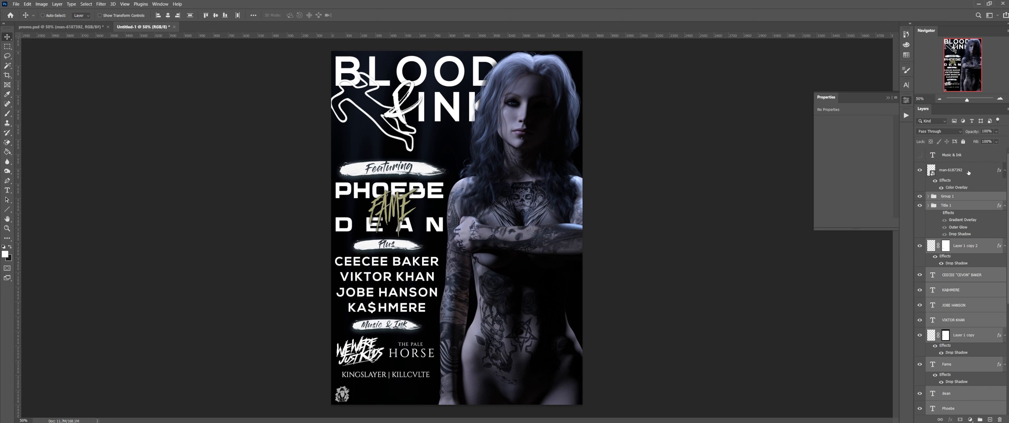
key(Down)
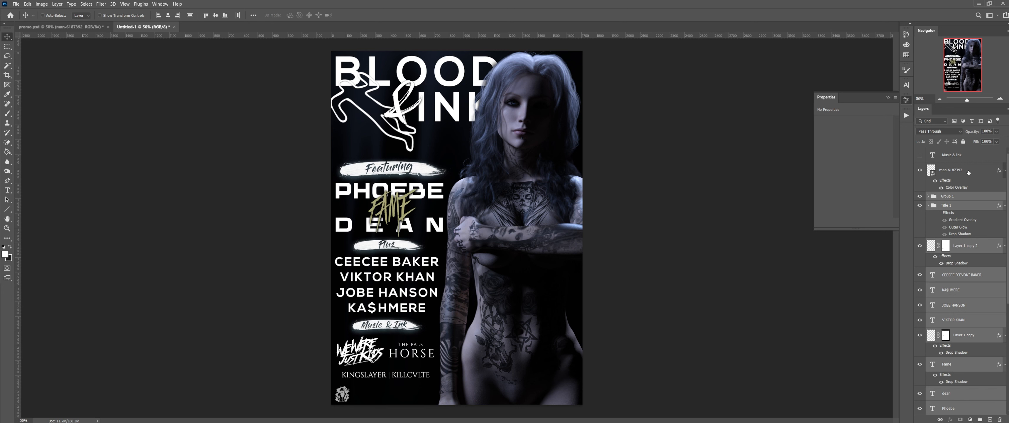
key(Down)
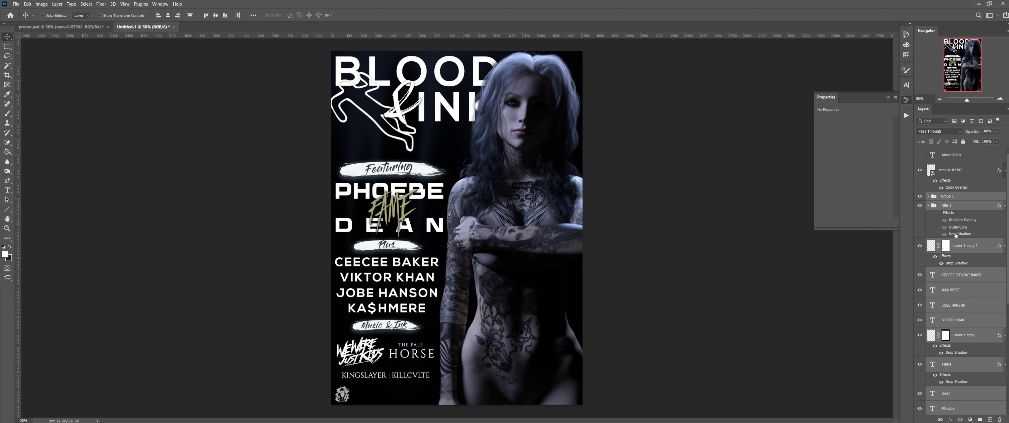
Step: Toggle layer 2's visibility twice to compare the model, then select layer 2
scroll(956, 235, down, 1)
scroll(955, 231, down, 6)
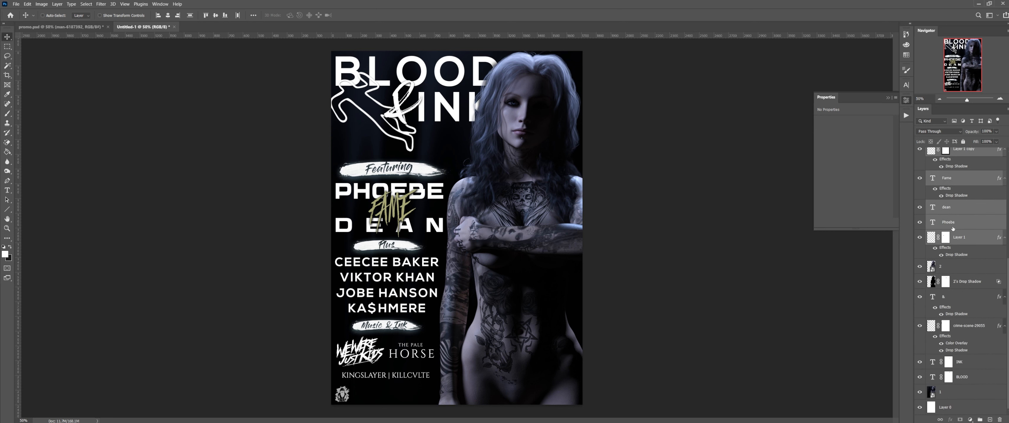
click(921, 266)
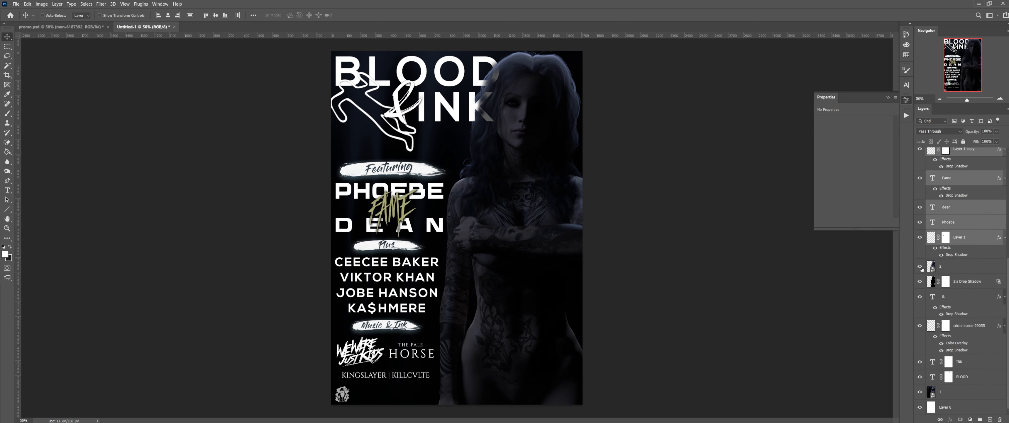
click(920, 267)
click(921, 266)
click(921, 266)
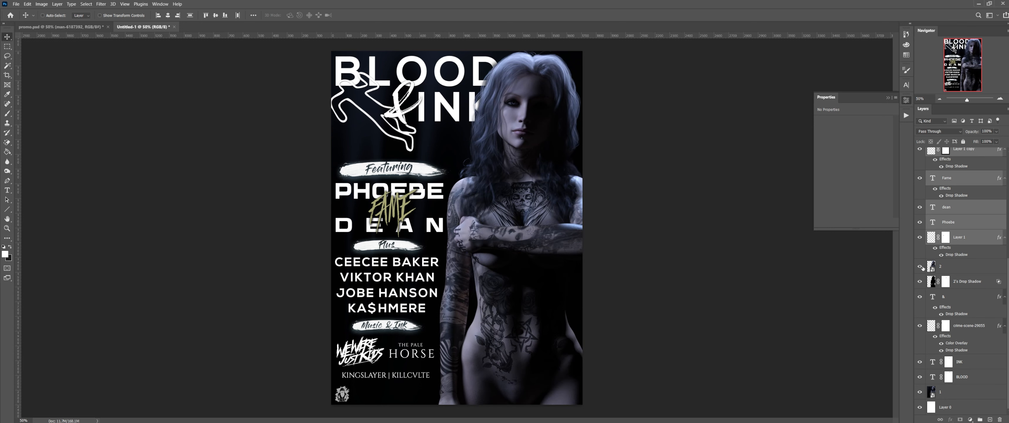
click(965, 265)
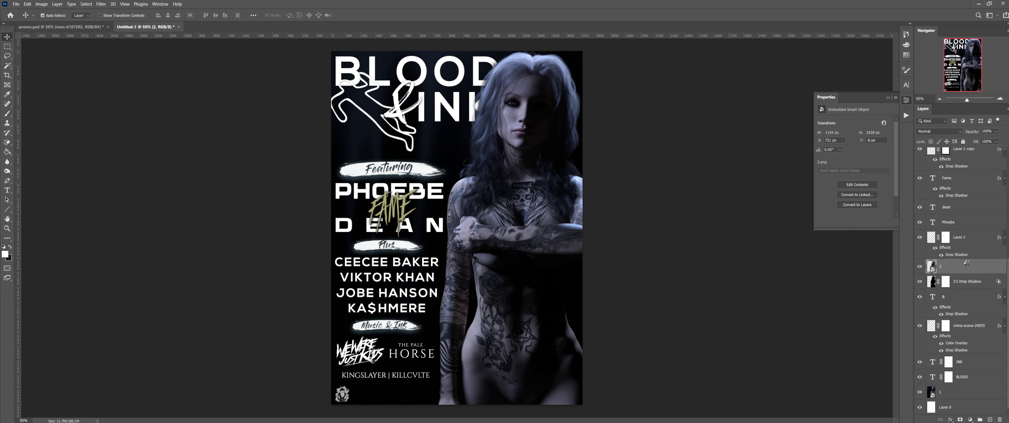
Step: Apply a Camera Raw smart filter to layer 2 with contrast +3 and As Shot white balance
key(ctrl+shift+a)
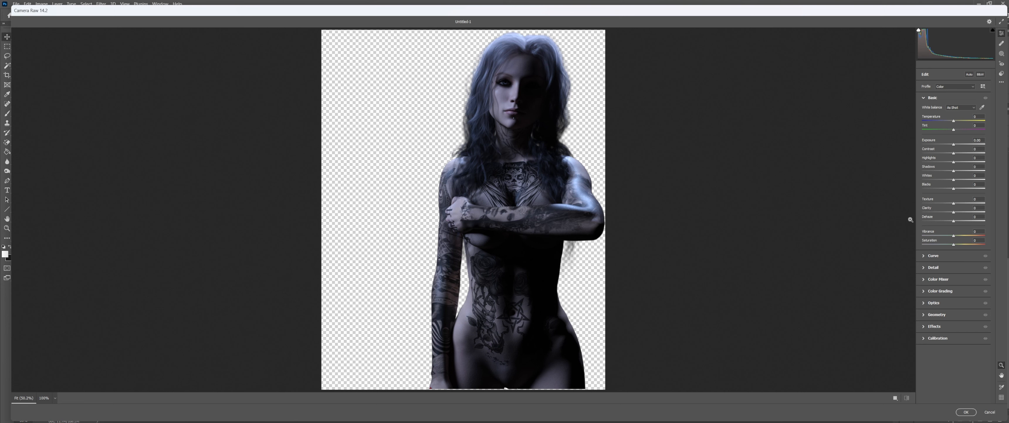
click(510, 268)
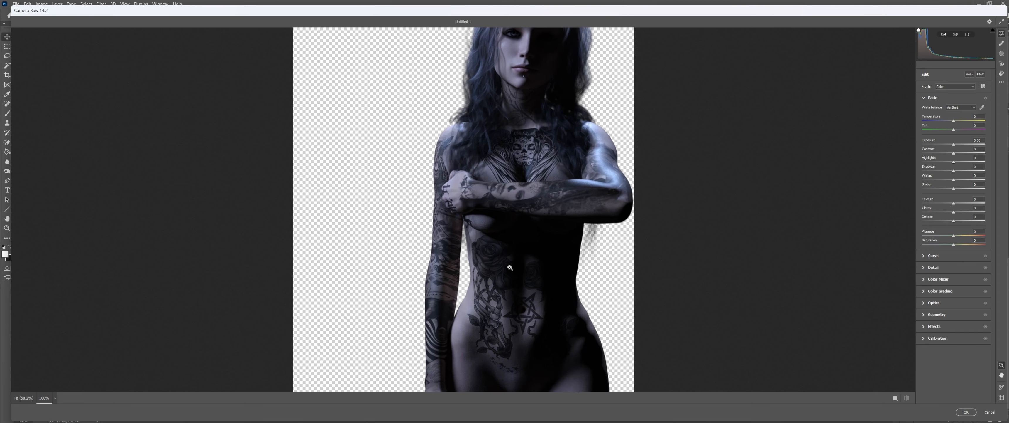
scroll(557, 259, up, 5)
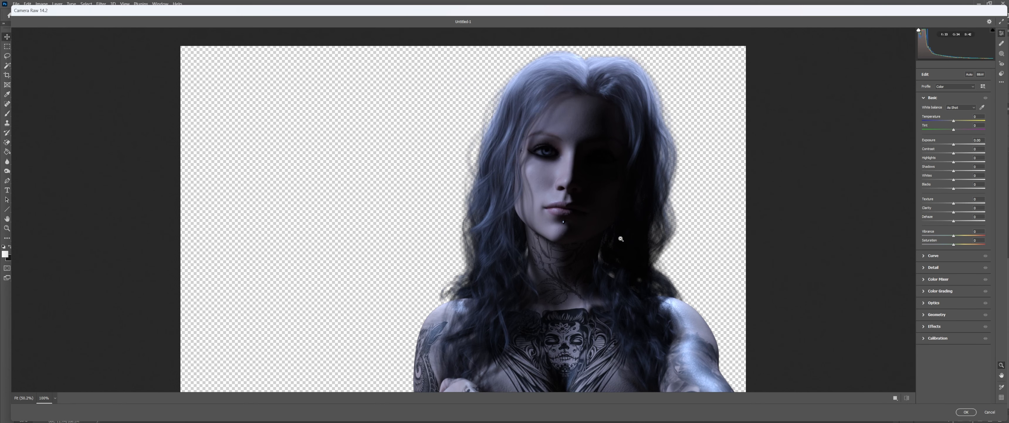
scroll(621, 239, down, 2)
scroll(621, 239, up, 1)
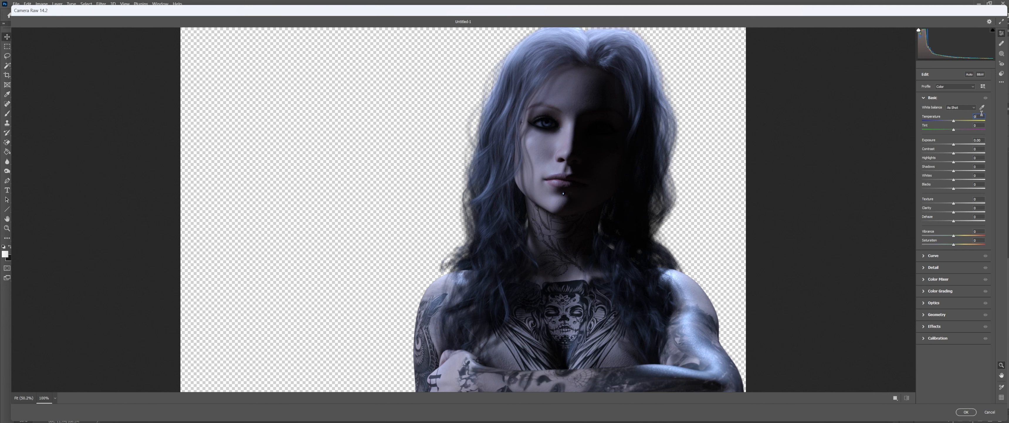
scroll(982, 113, down, 1)
drag(955, 154, 957, 213)
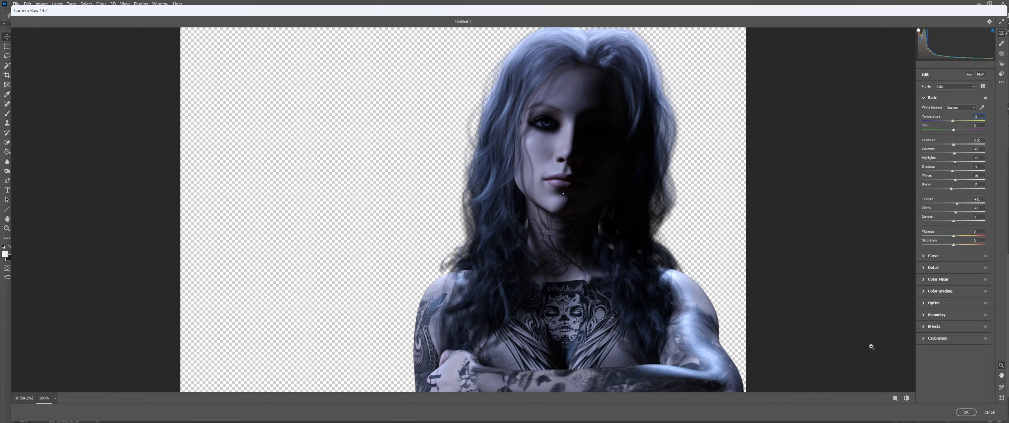
click(733, 329)
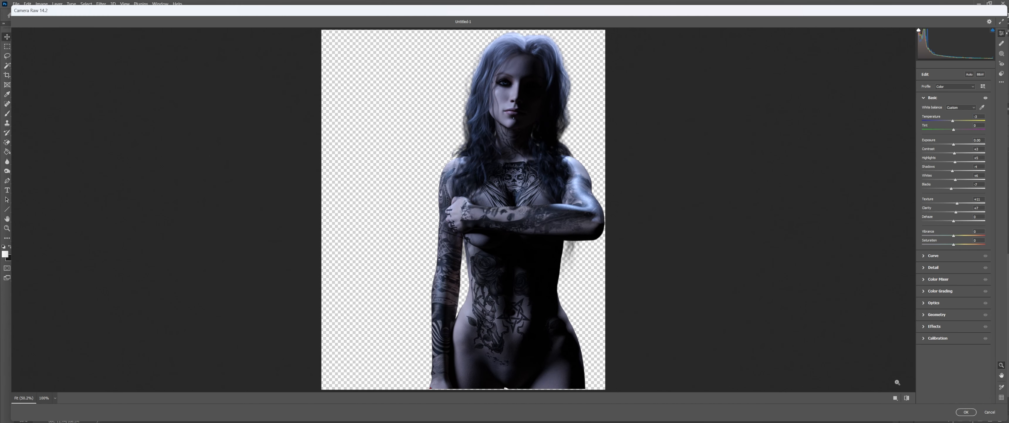
click(907, 398)
click(966, 412)
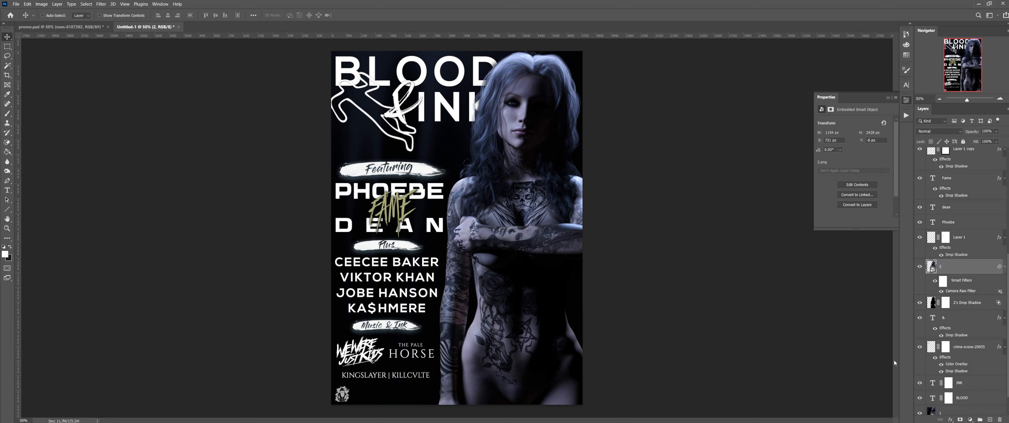
Step: Convert the model's layer 1 into a new smart object from its layer context menu
scroll(964, 341, down, 1)
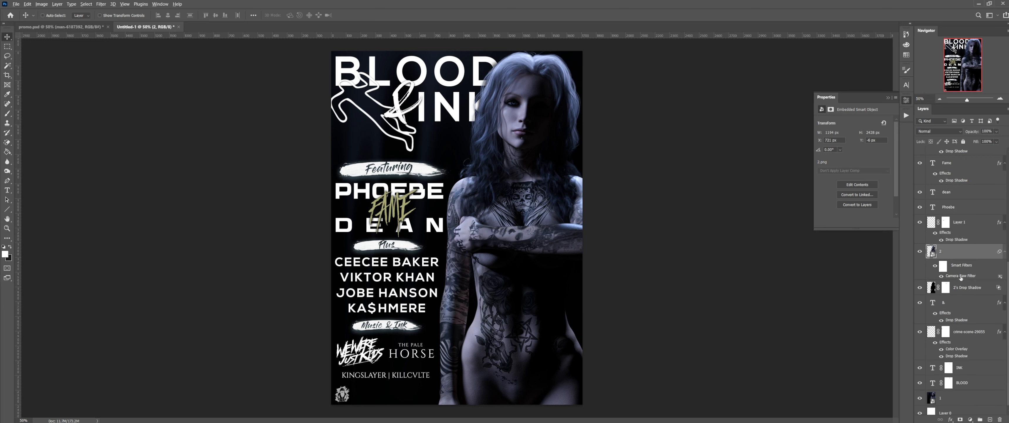
alt+click(967, 401)
scroll(953, 391, down, 1)
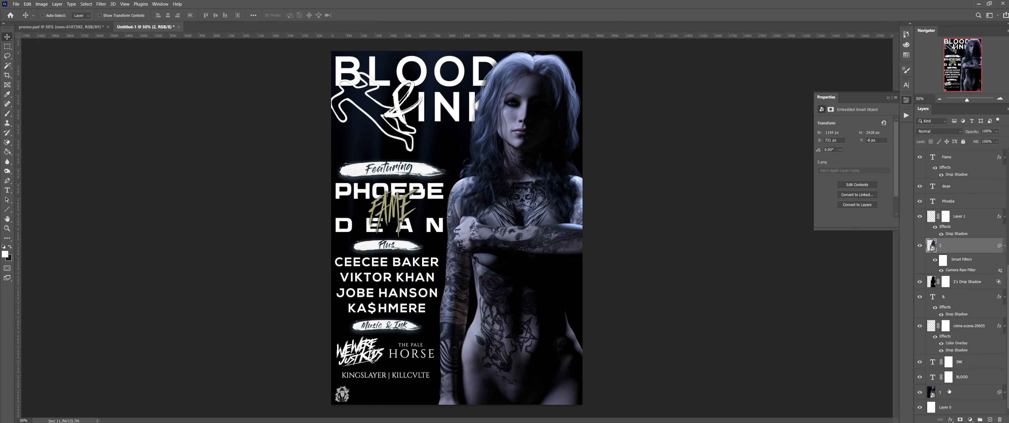
right_click(948, 391)
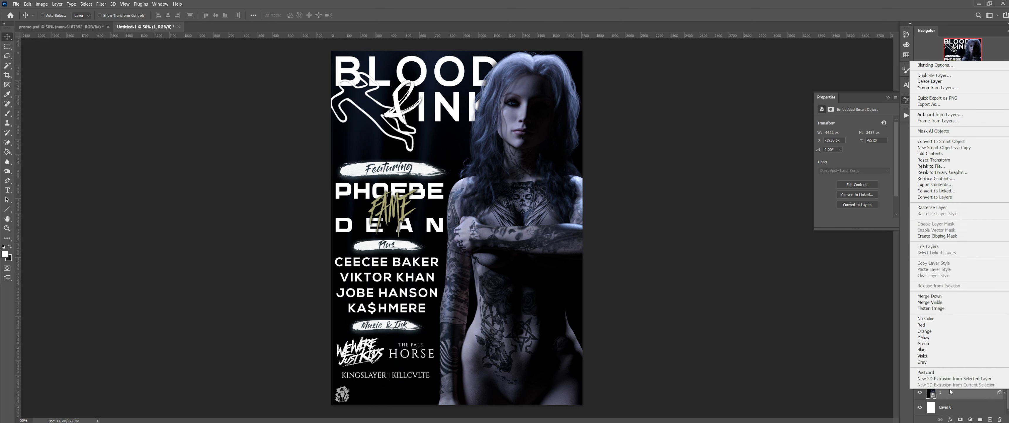
click(956, 147)
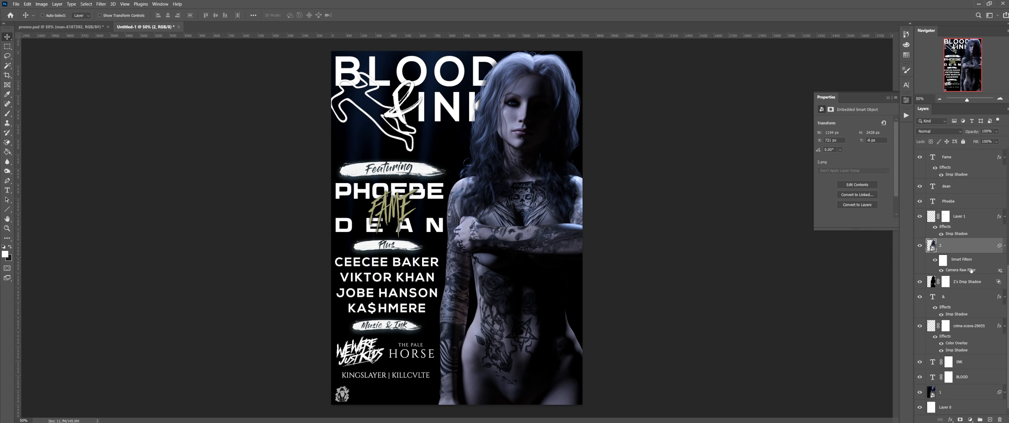
Step: Copy the Camera Raw edit settings from layer 2's smart filter
double_click(965, 270)
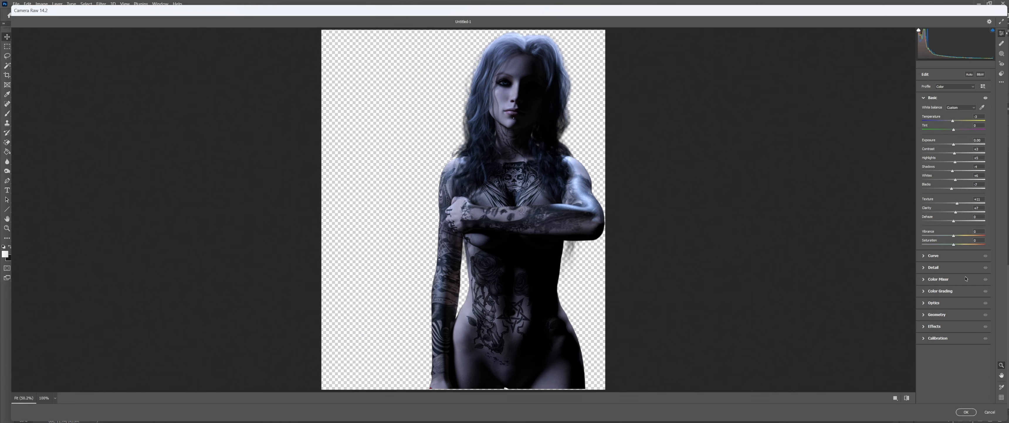
click(1001, 82)
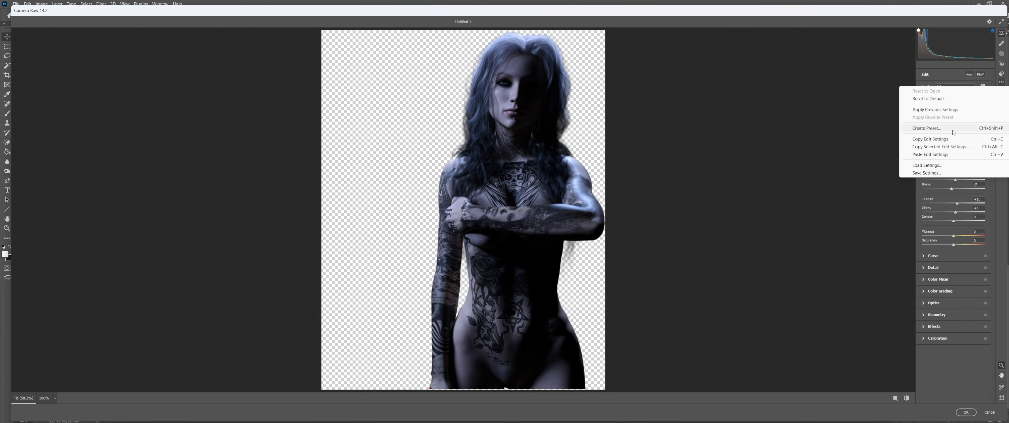
click(940, 140)
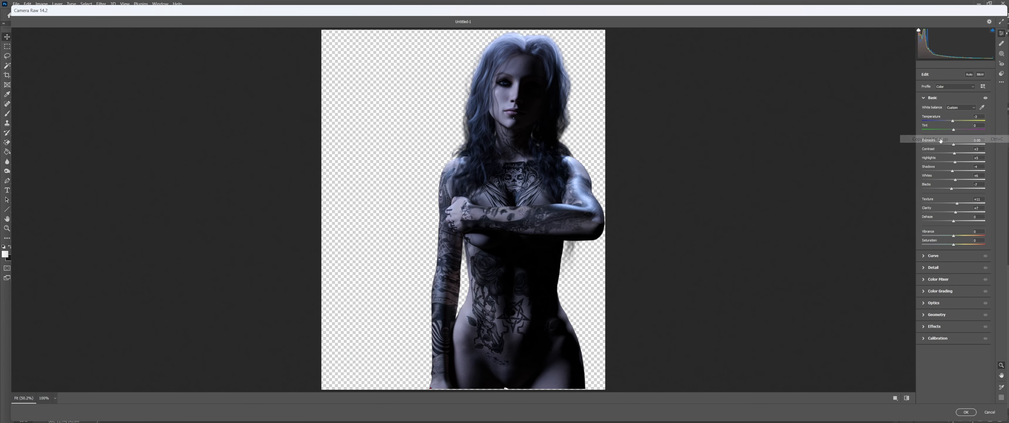
click(965, 411)
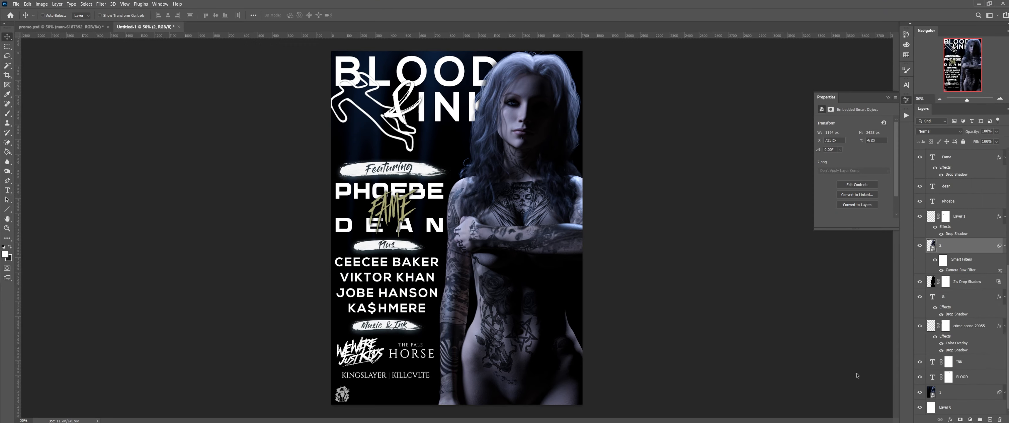
Step: Undo layer 1's smart object conversion via the Edit menu
click(954, 390)
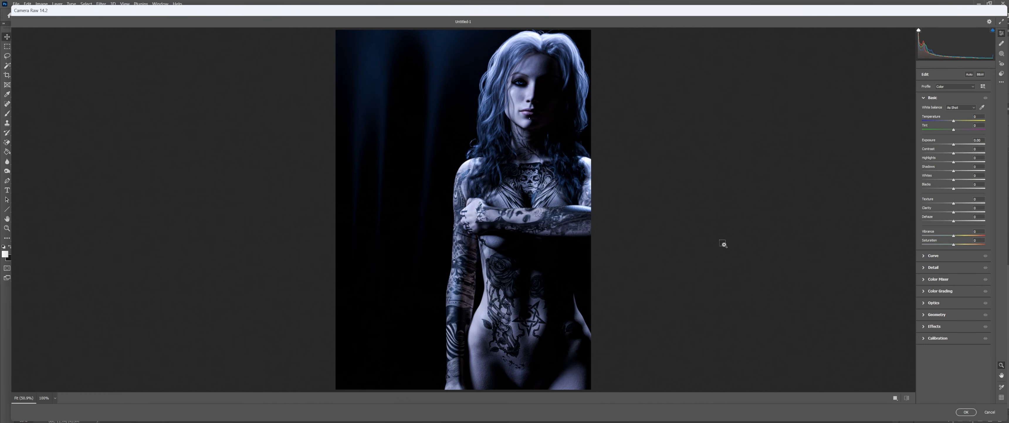
click(990, 412)
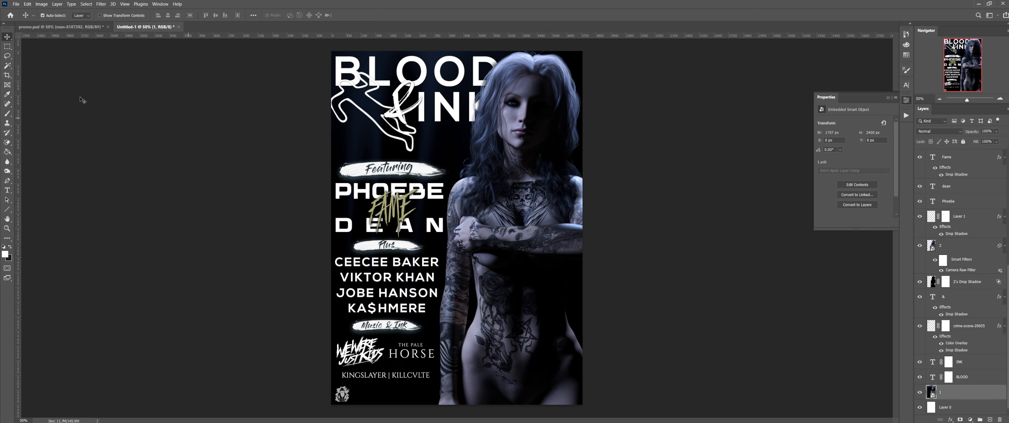
click(28, 4)
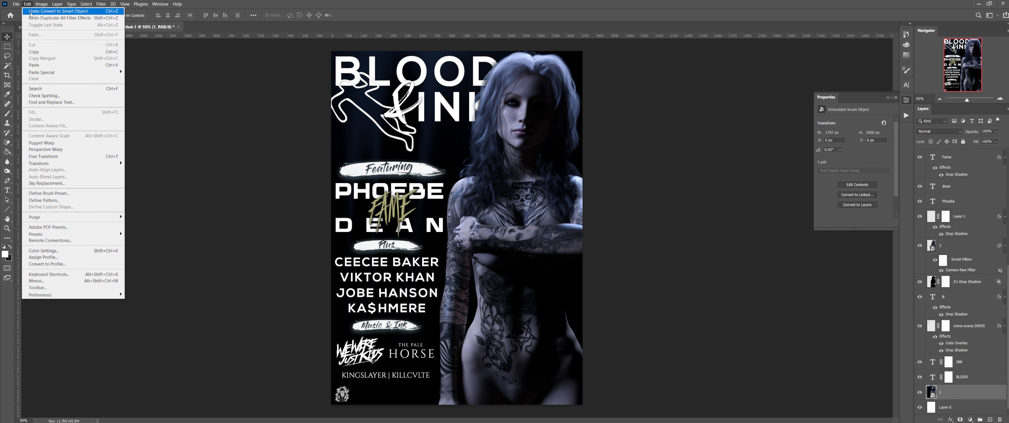
click(37, 12)
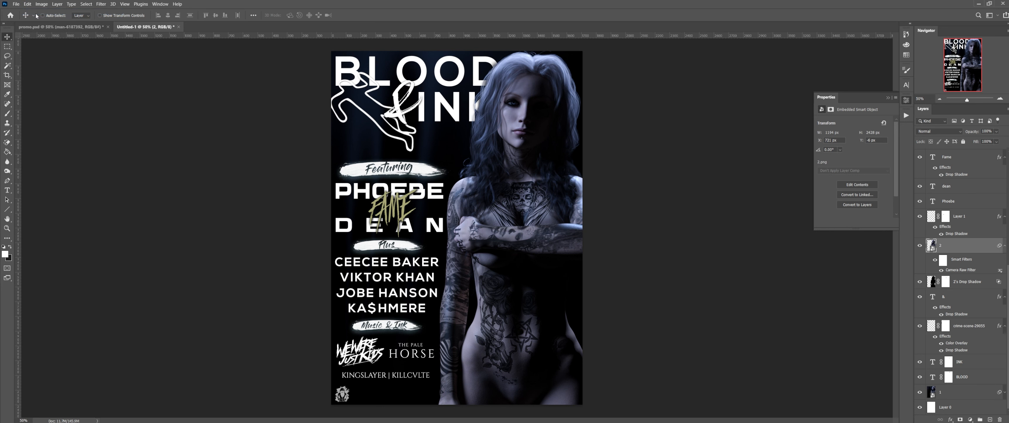
Step: Apply the same Camera Raw grade to layer 1 and expand its smart filters
click(948, 397)
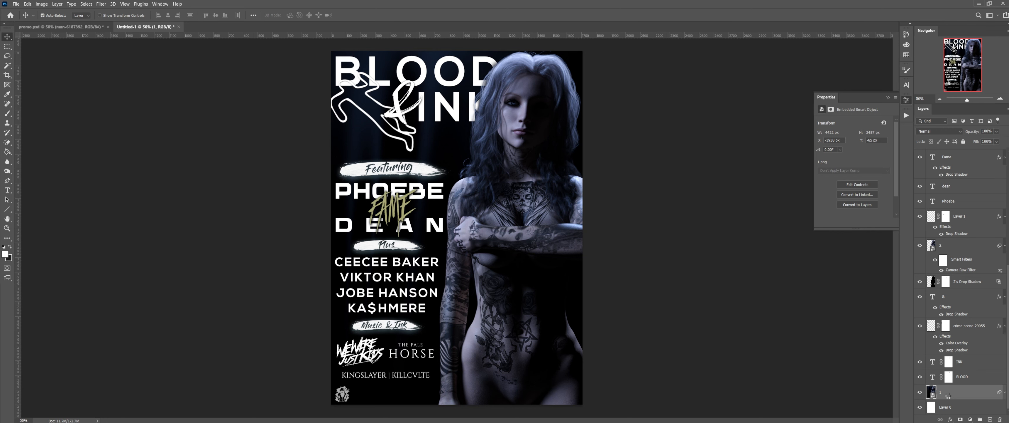
drag(949, 396, 944, 392)
key(ctrl+shift+a)
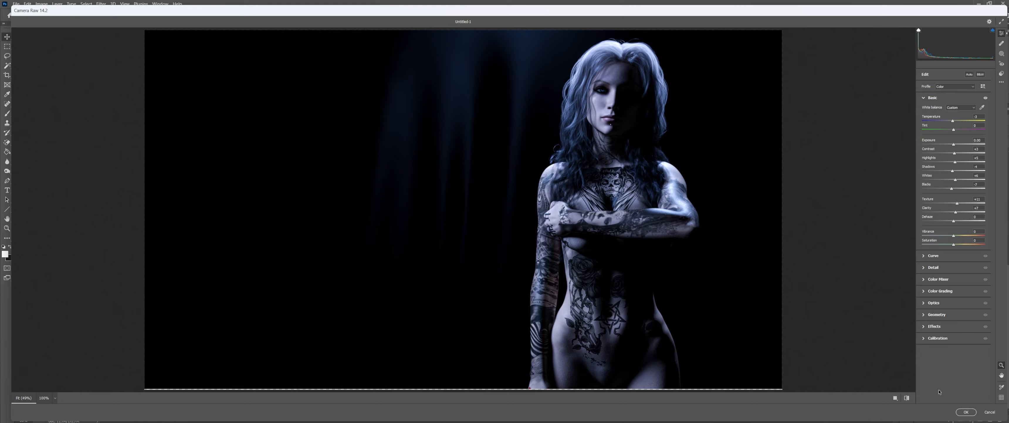
click(965, 412)
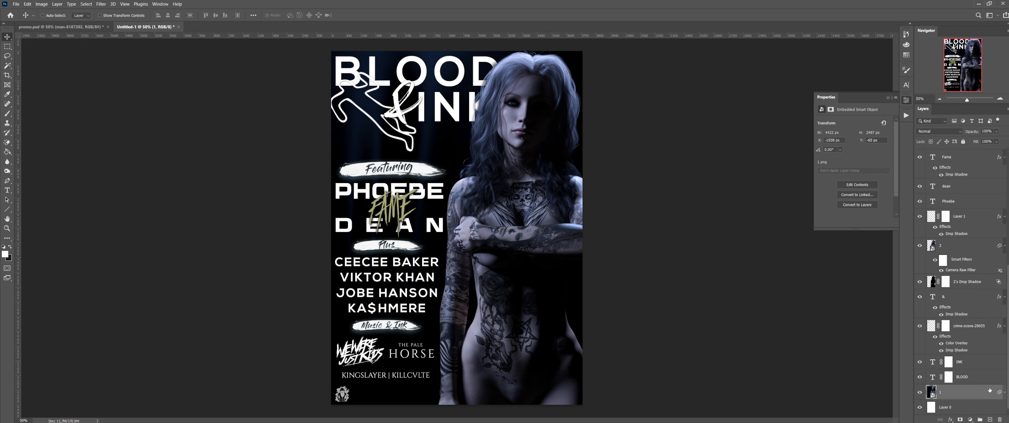
click(1004, 391)
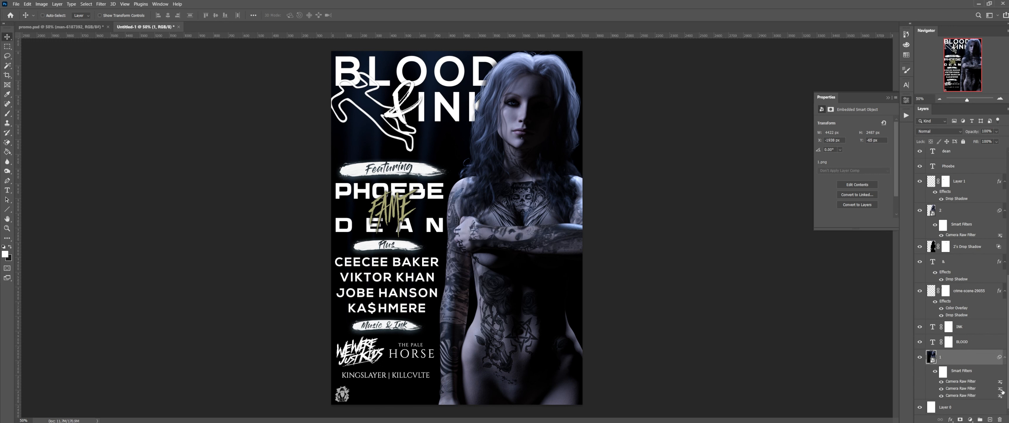
Step: Delete the two duplicate Camera Raw Filter entries from layer 1's Smart Filters
right_click(964, 385)
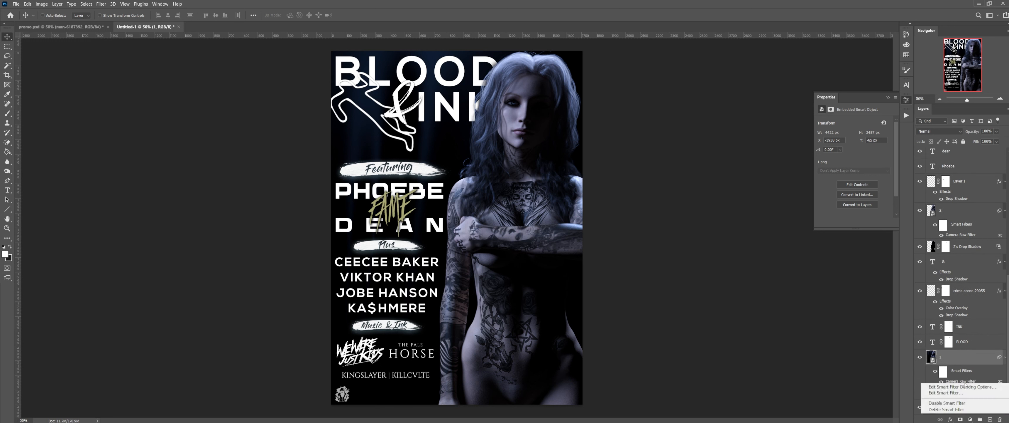
click(960, 410)
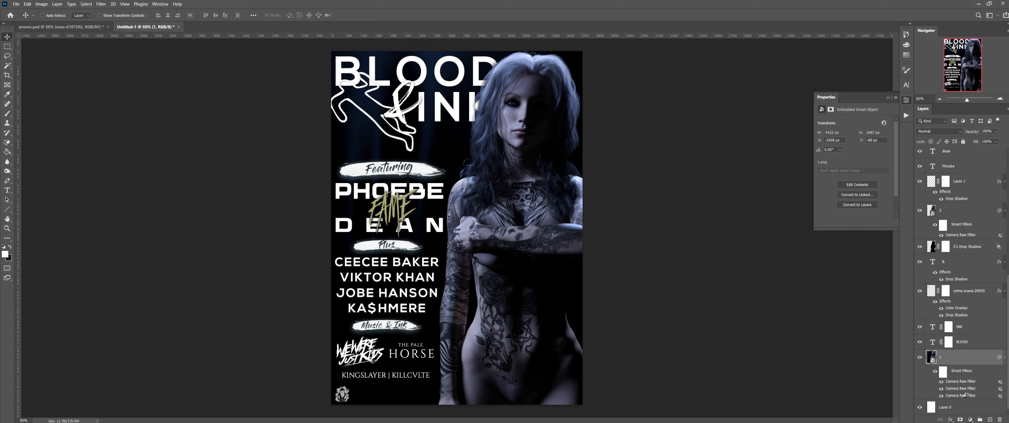
right_click(967, 393)
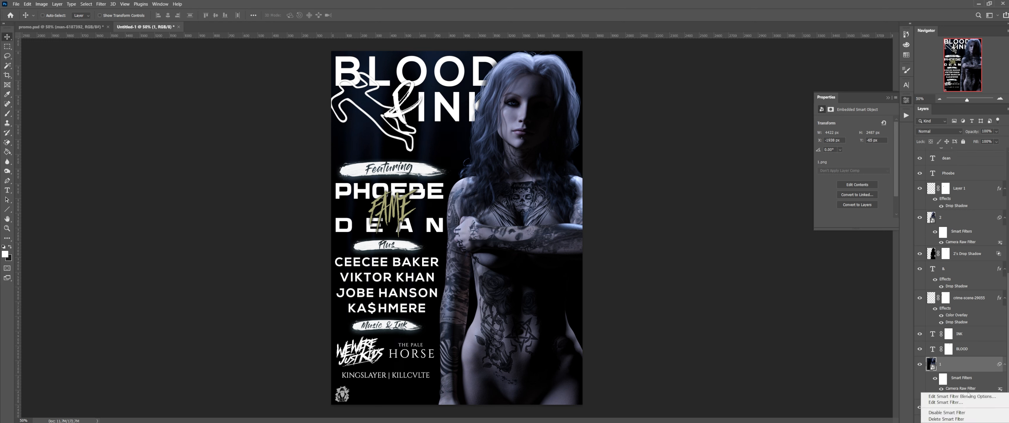
click(953, 418)
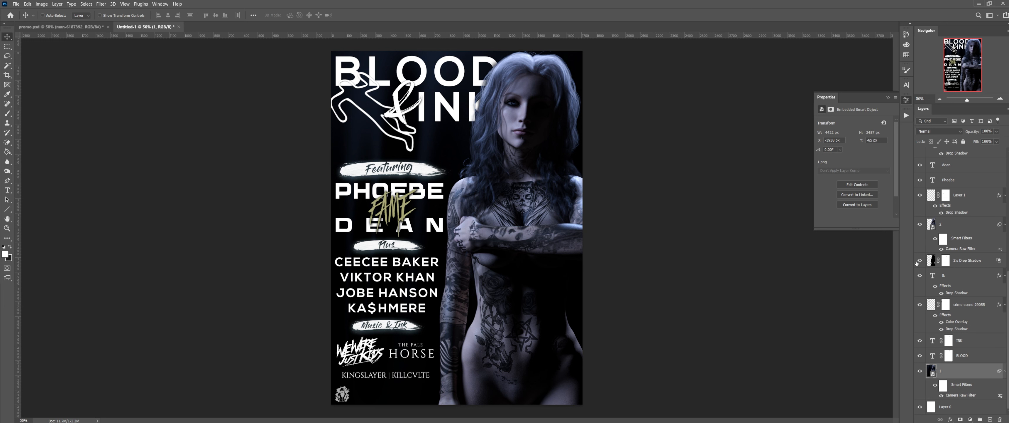
Step: Compare the result by toggling layer 2 and a Camera Raw filter, then select layer 2
click(919, 225)
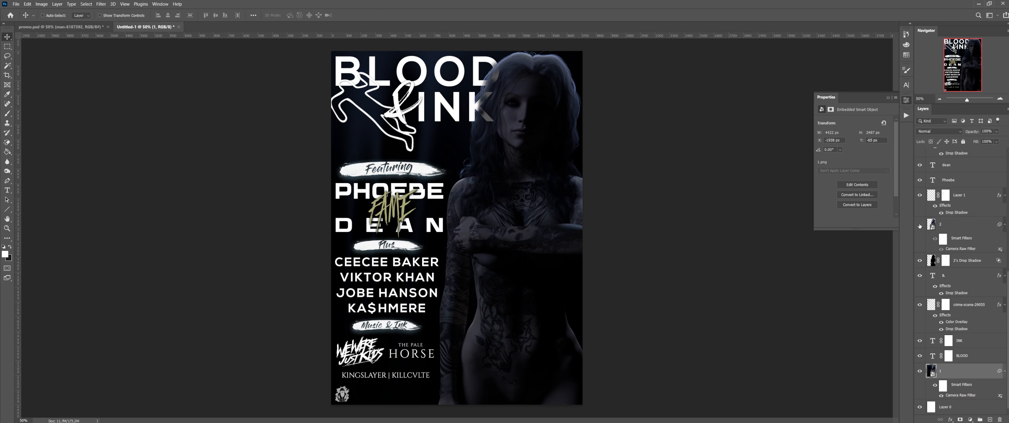
click(919, 225)
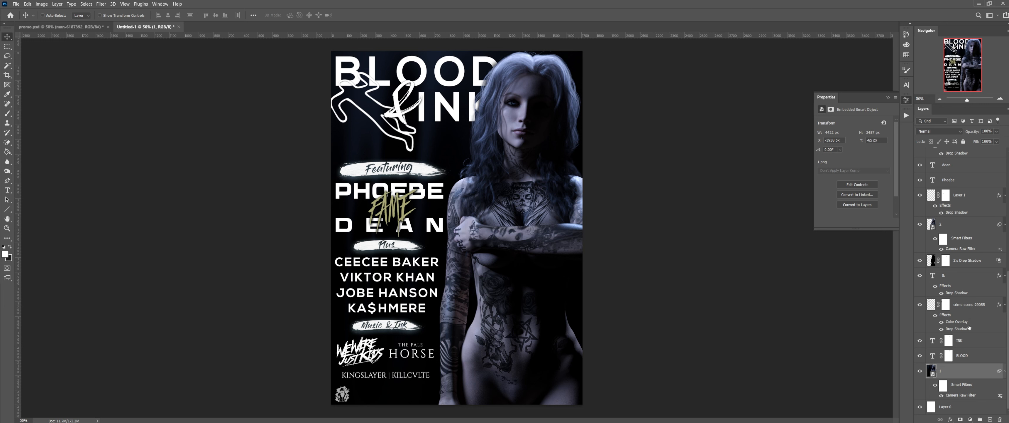
scroll(969, 330, up, 5)
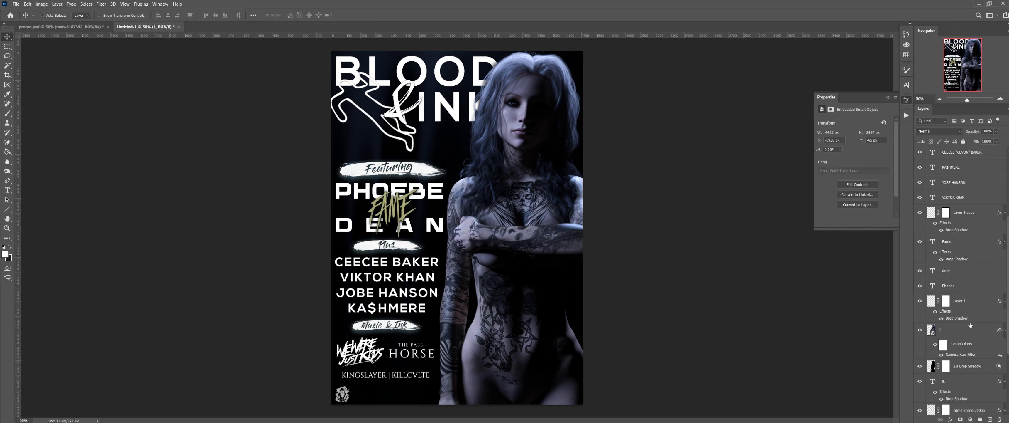
scroll(971, 325, down, 2)
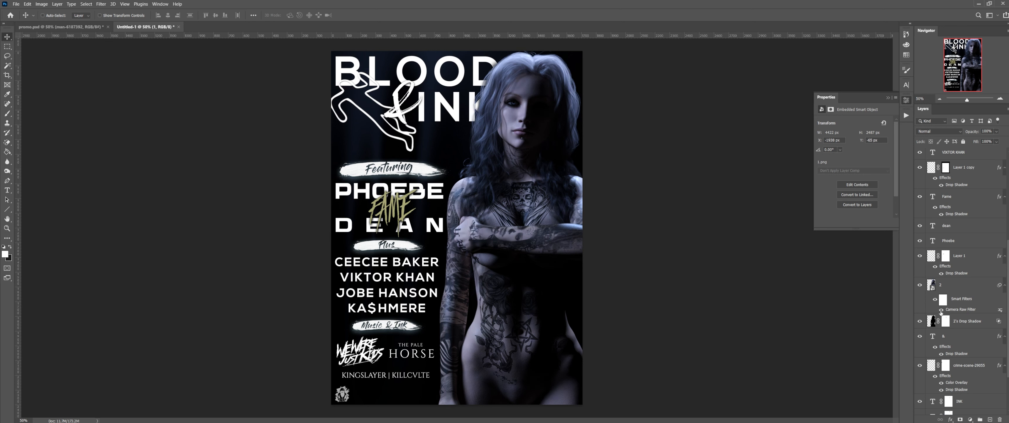
click(941, 310)
click(975, 284)
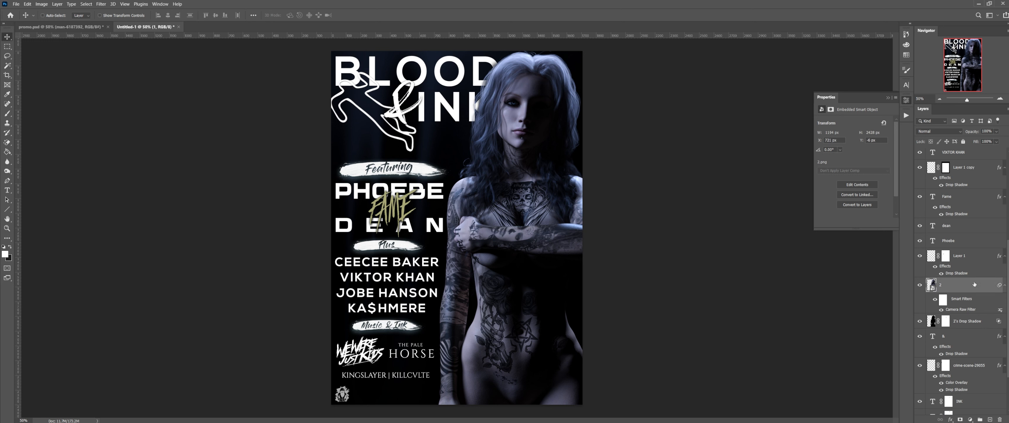
Step: Add a Color Balance adjustment layer clipped to layer 2
click(969, 418)
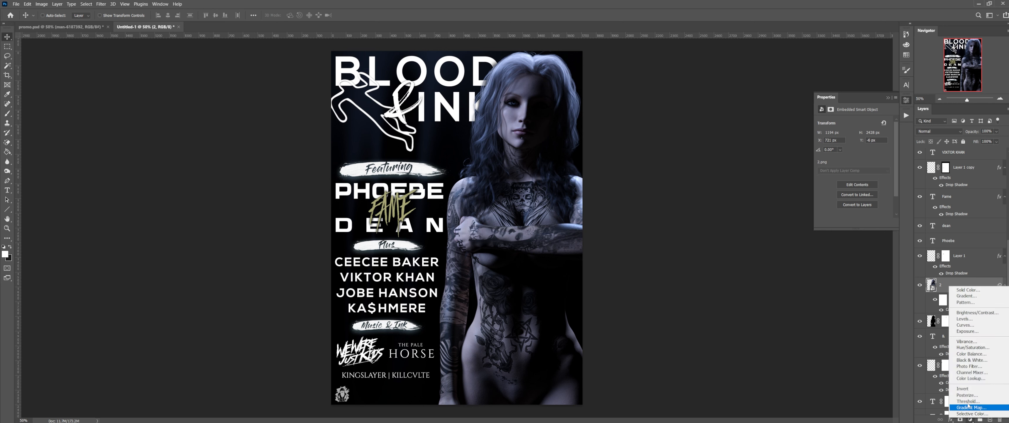
click(980, 354)
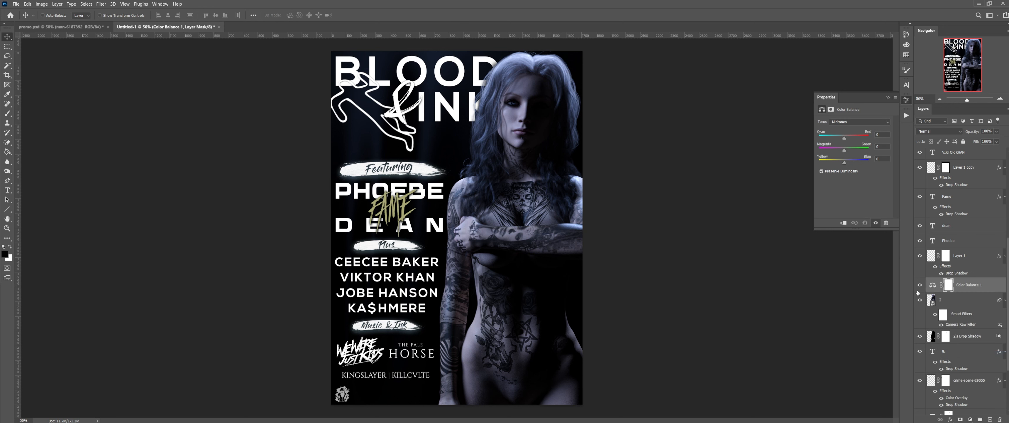
click(844, 223)
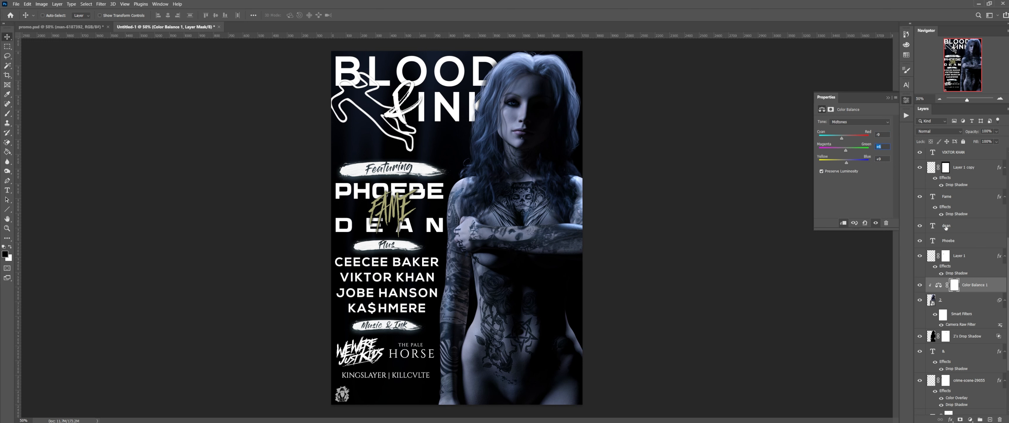
Step: Lower the Color Balance opacity through 46% and 25% to 17%, toggling it to compare
drag(973, 131, 973, 130)
drag(973, 131, 972, 131)
drag(970, 133, 968, 133)
click(921, 286)
click(922, 285)
click(922, 285)
click(921, 285)
drag(973, 133, 967, 132)
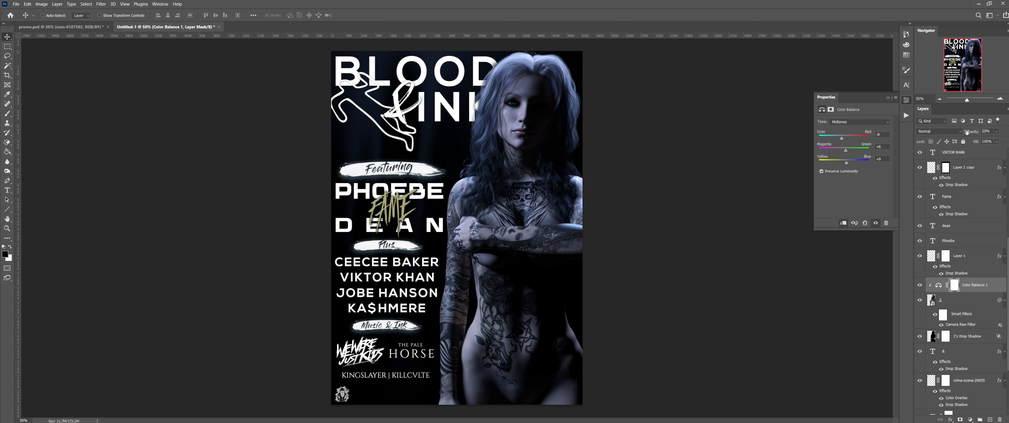
click(921, 285)
click(921, 285)
drag(974, 135, 971, 135)
click(919, 287)
click(920, 287)
click(919, 288)
Step: Create Layer 2 as a 50% gray Overlay layer and clip it to the layers beneath
key(ctrl+shift+n)
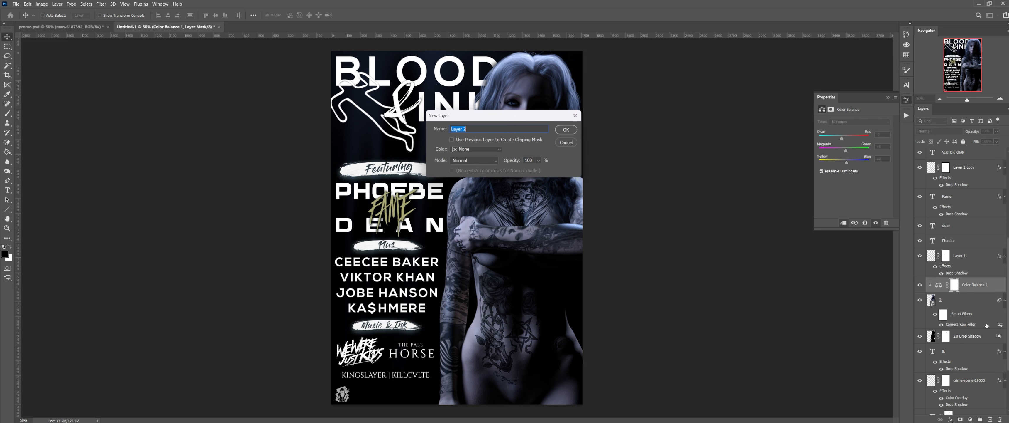
click(471, 161)
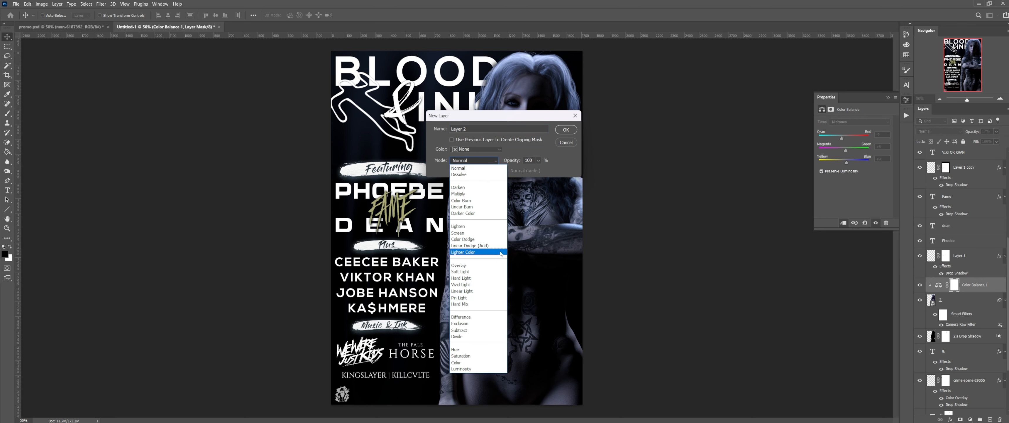
click(490, 265)
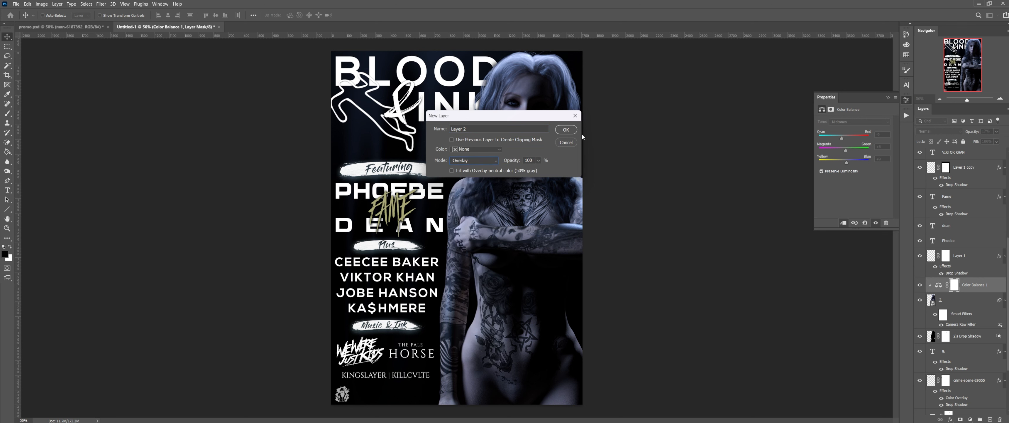
click(566, 130)
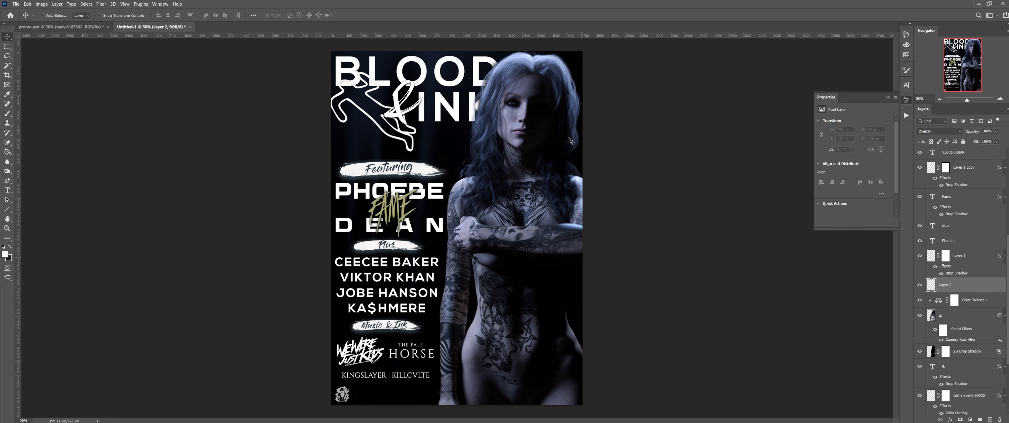
right_click(967, 281)
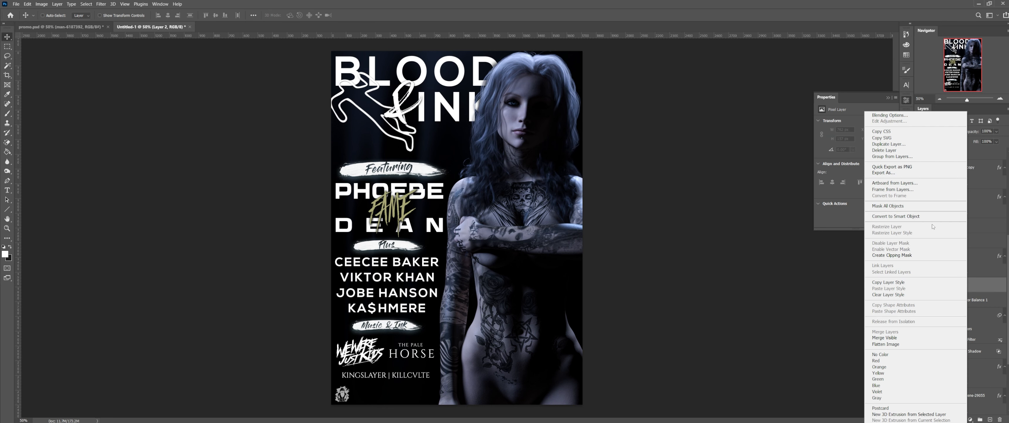
click(922, 256)
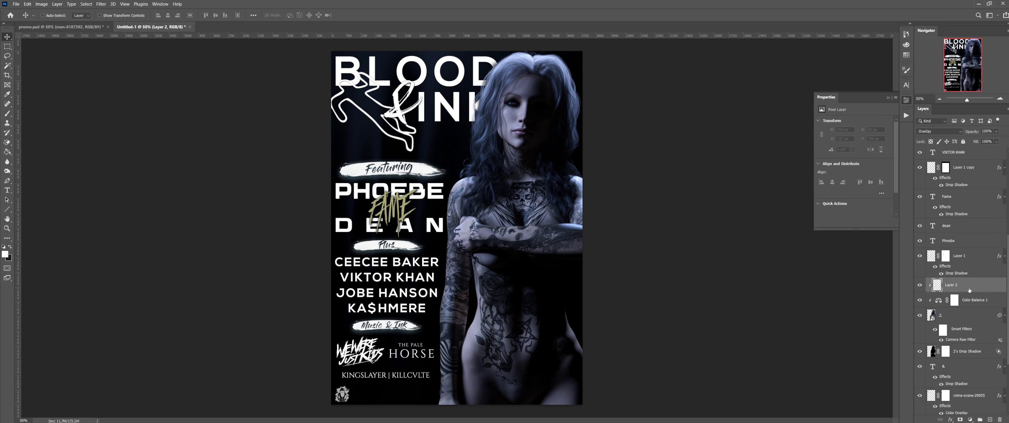
Step: Create a matching clipped gray Overlay Layer 3, then reselect Layer 2
key(ctrl+shift+n)
click(488, 161)
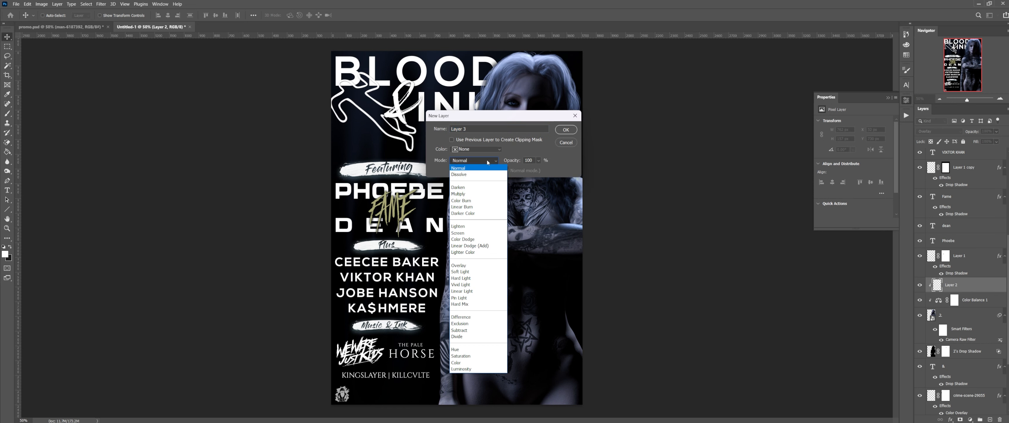
click(478, 266)
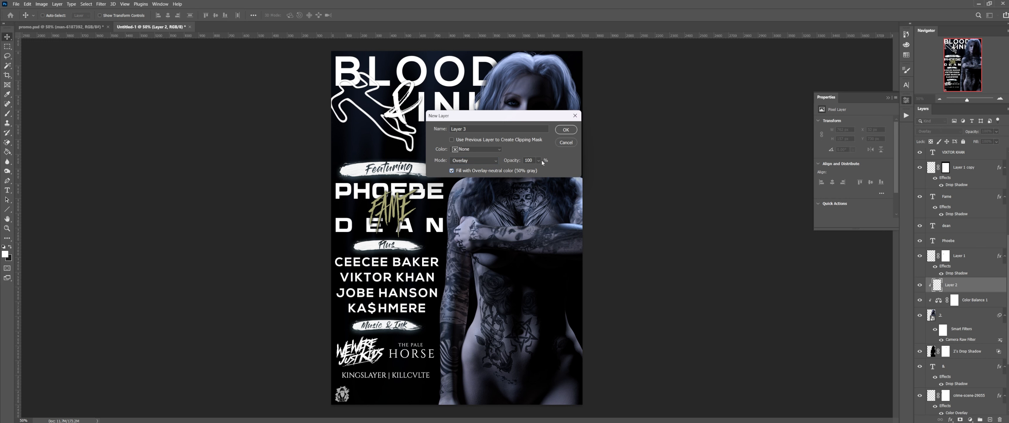
click(565, 130)
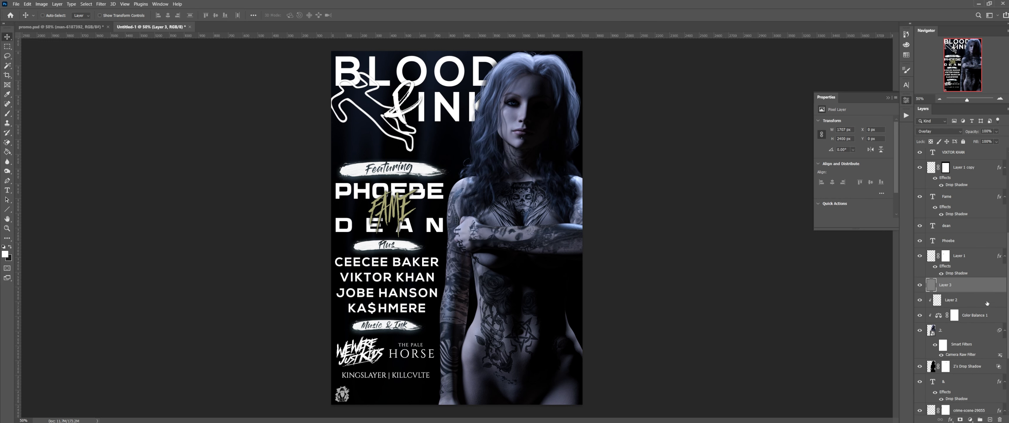
right_click(976, 290)
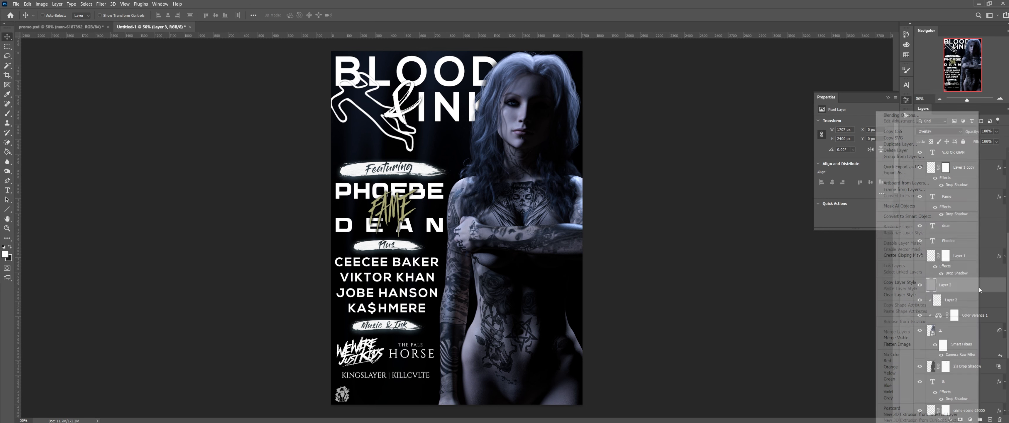
click(930, 255)
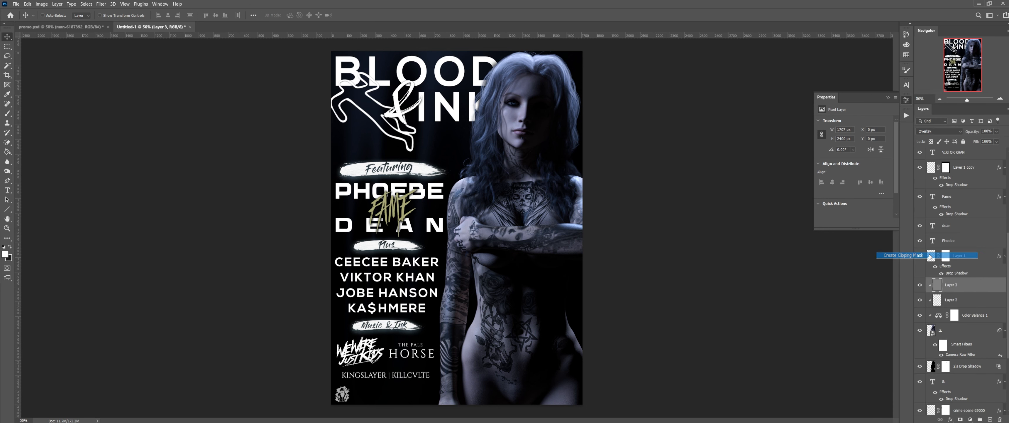
click(979, 302)
Step: Set up a soft round brush at 0% hardness with low opacity
click(7, 113)
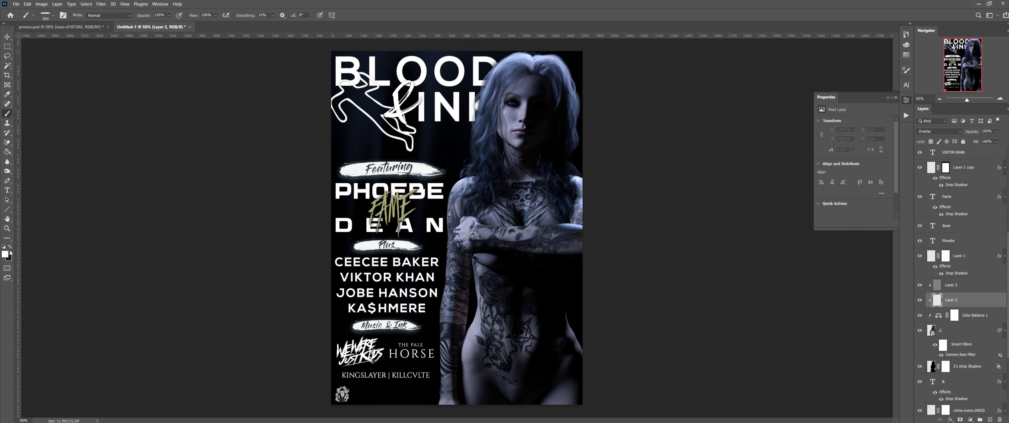
right_click(470, 160)
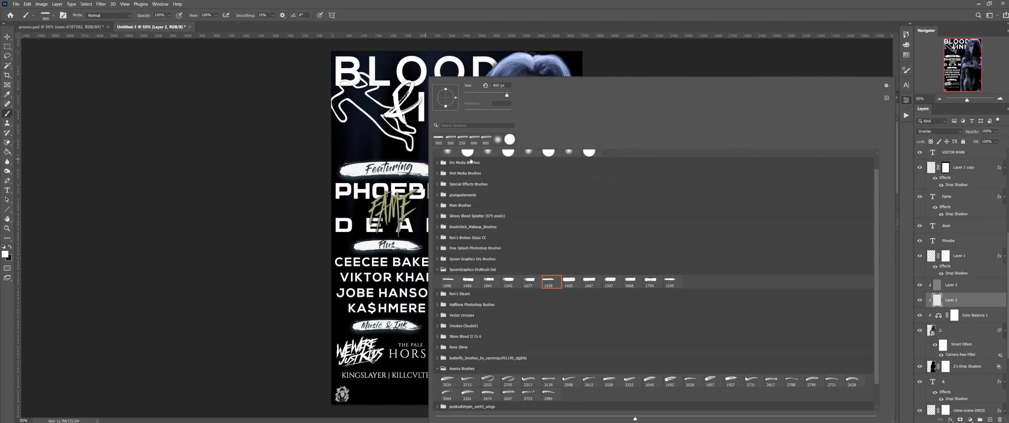
click(498, 140)
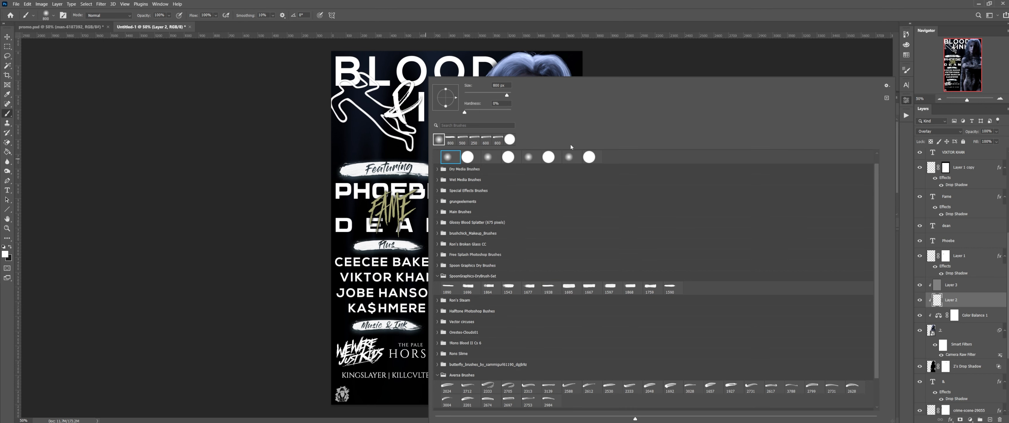
click(557, 29)
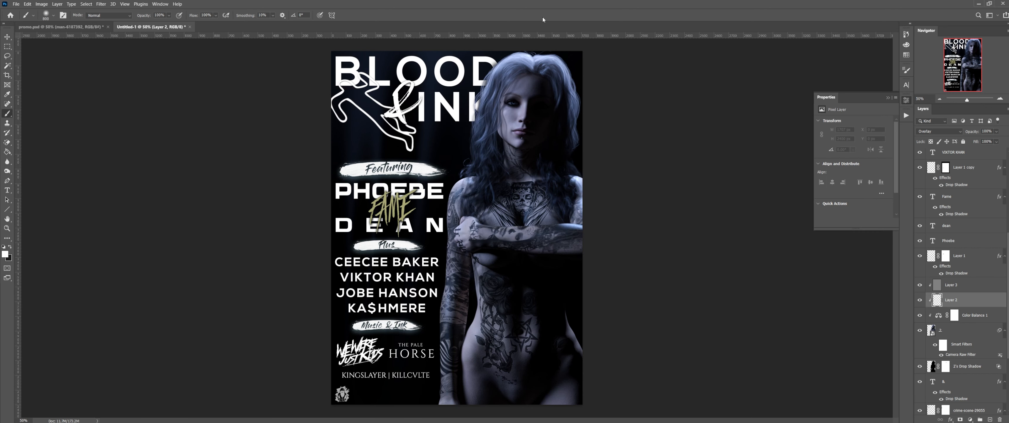
click(159, 15)
text(1)
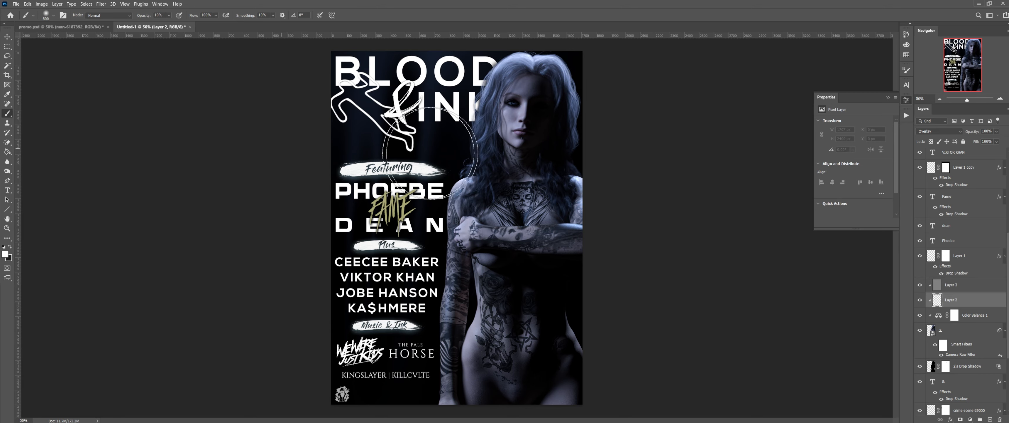
Step: Zoom to the face and paint broad dodge/burn strokes with a 250–400 px brush
click(1000, 99)
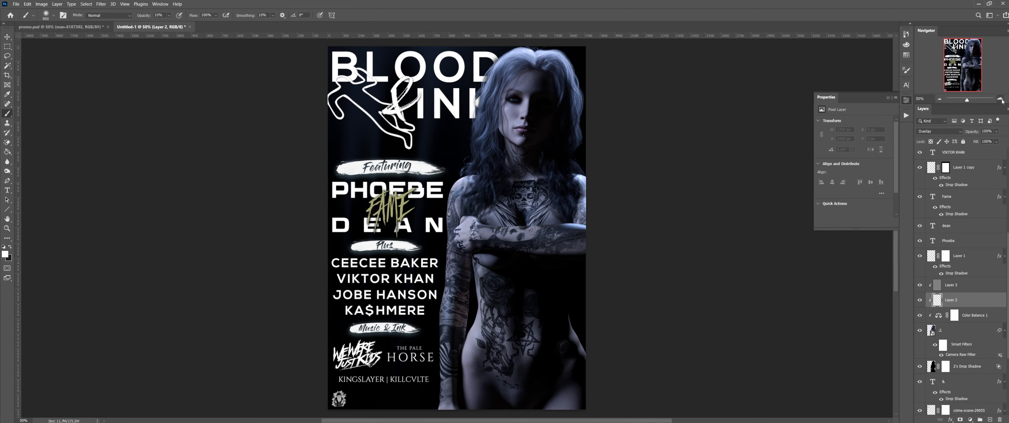
click(1001, 98)
click(1000, 98)
click(1000, 98)
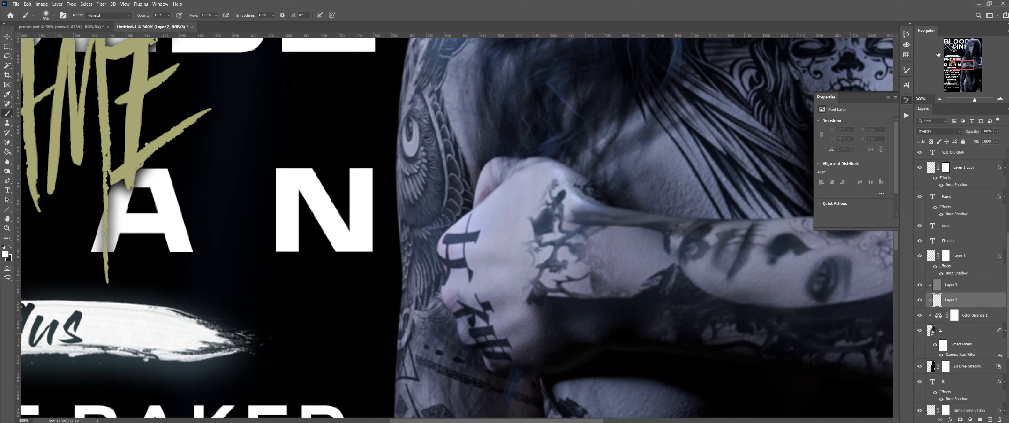
drag(962, 62, 967, 44)
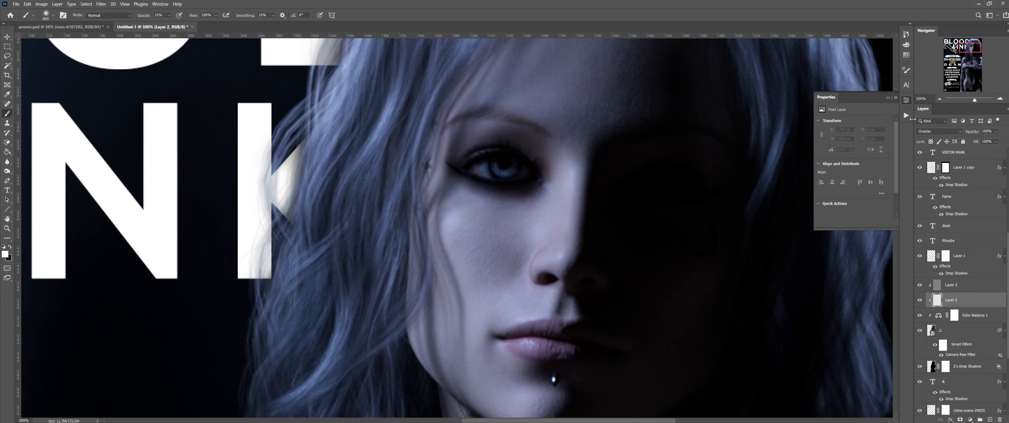
click(888, 98)
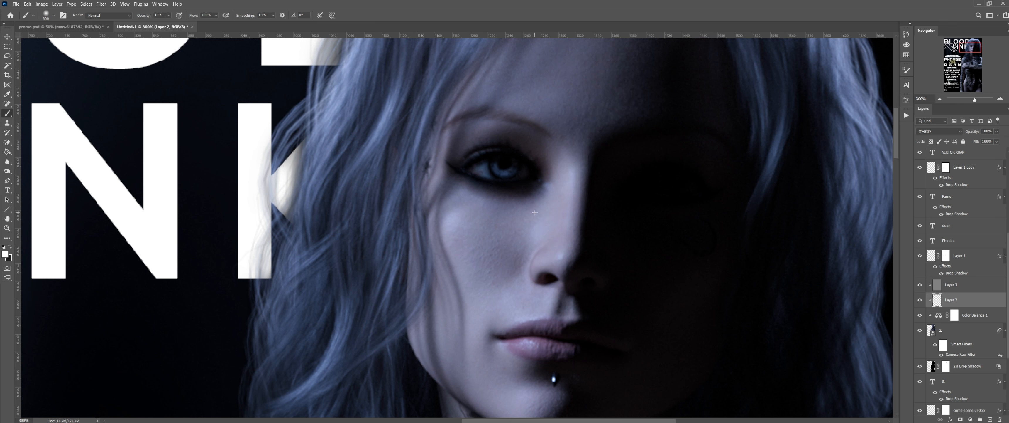
key(bracketleft)
key(bracketleft)
key(bracketleft)
key(bracketleft)
key(bracketleft)
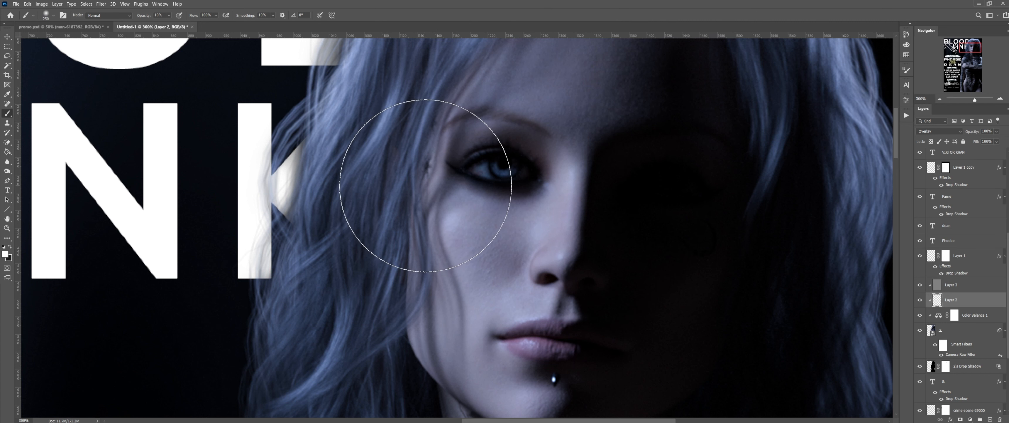
key(bracketright)
key(bracketright)
key(bracketright)
key(bracketleft)
key(bracketleft)
key(bracketleft)
key(bracketleft)
key(bracketleft)
key(bracketleft)
key(bracketleft)
key(bracketleft)
key(bracketleft)
key(bracketleft)
key(bracketleft)
key(bracketright)
key(bracketright)
key(bracketright)
key(bracketright)
key(bracketright)
key(bracketright)
key(bracketright)
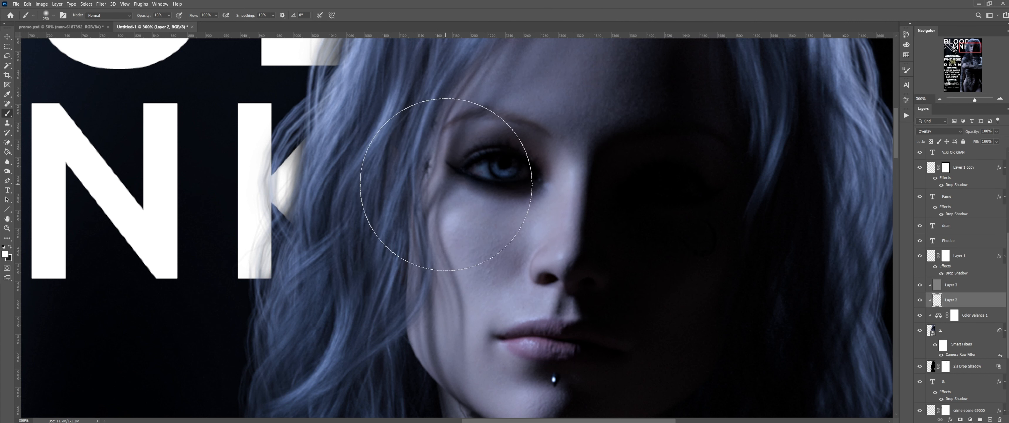
key(bracketleft)
key(bracketleft)
key(bracketleft)
key(bracketleft)
key(bracketleft)
key(bracketleft)
key(bracketleft)
key(bracketleft)
key(bracketleft)
key(bracketleft)
key(bracketleft)
key(bracketleft)
key(bracketleft)
key(bracketleft)
key(bracketleft)
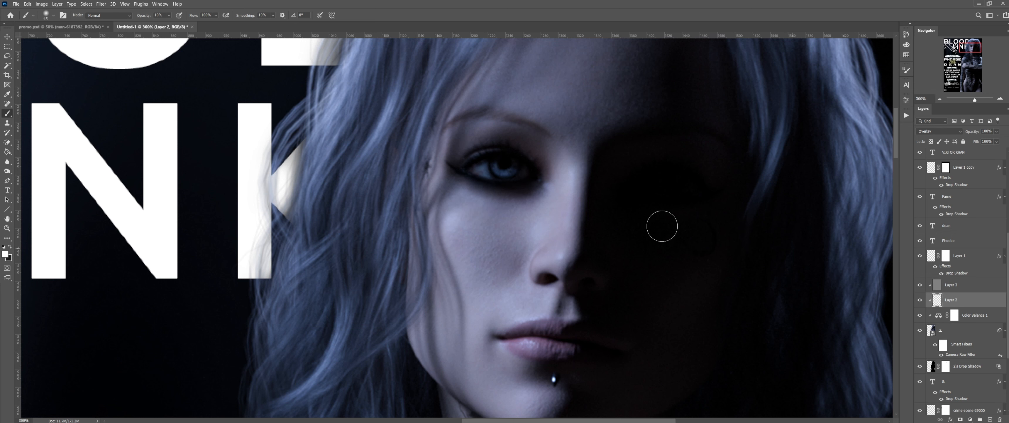
Step: Refine the lips and eyes with a 15–35 px brush, then zoom out to the full poster
scroll(576, 234, down, 3)
key(bracketleft)
key(bracketleft)
key(bracketleft)
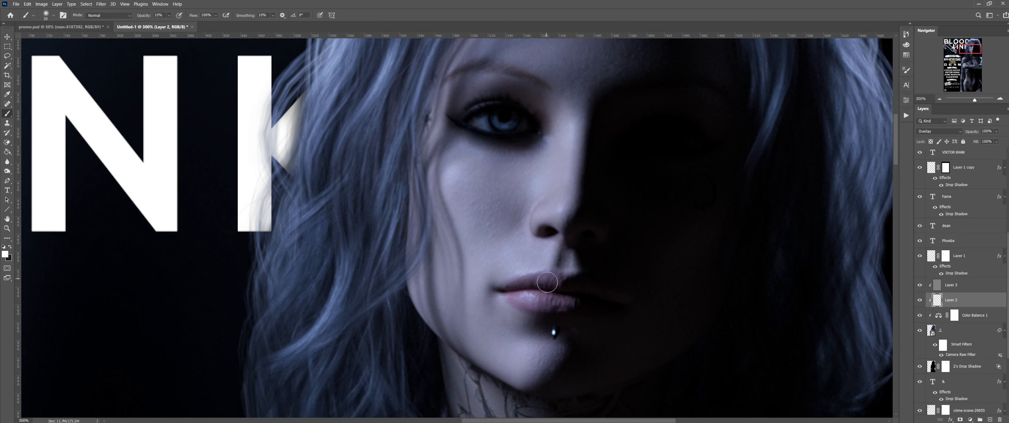
key(bracketright)
scroll(560, 216, up, 1)
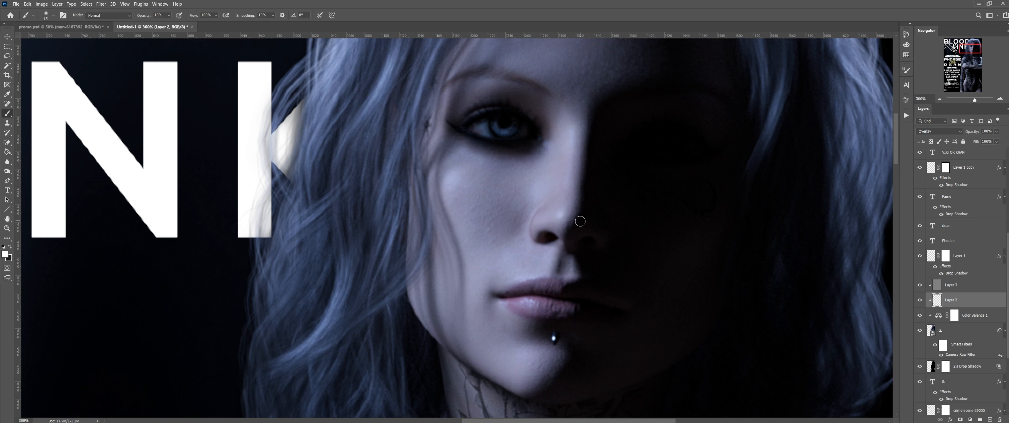
key(bracketright)
key(bracketright)
key(bracketright)
key(bracketright)
key(bracketleft)
scroll(721, 196, up, 3)
scroll(709, 197, up, 1)
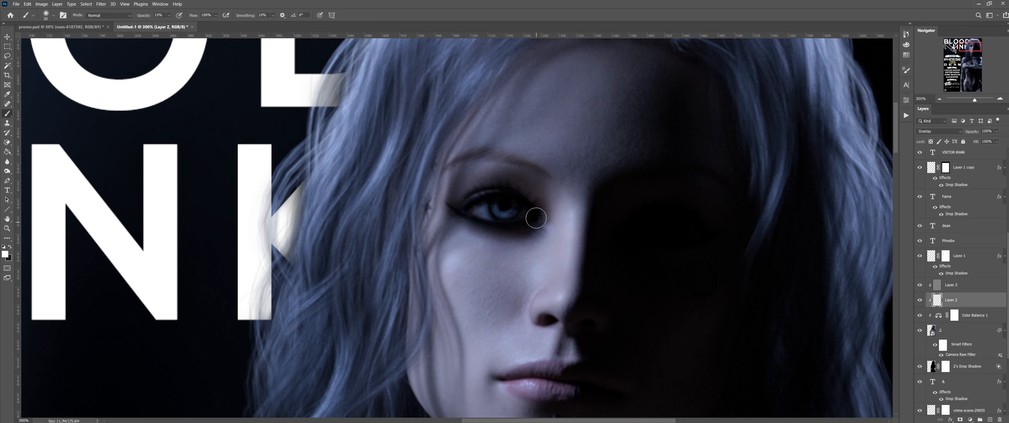
key(bracketleft)
key(bracketleft)
key(bracketleft)
click(940, 100)
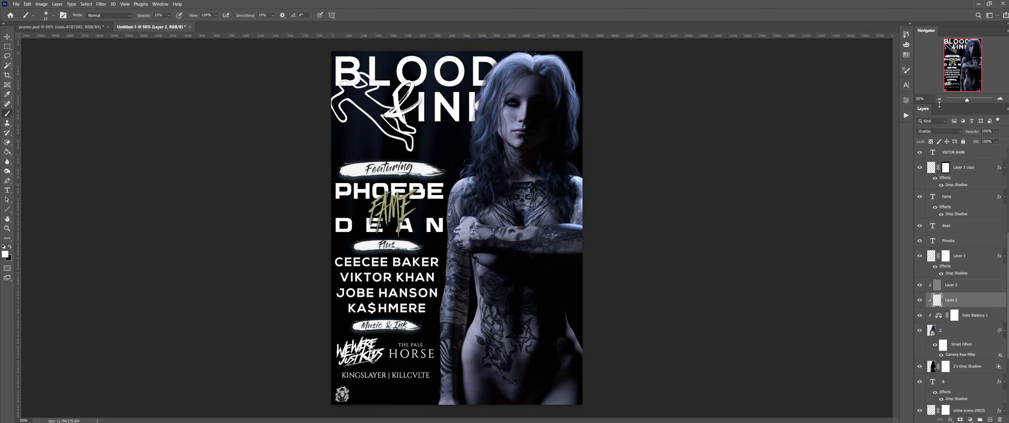
Step: Zoom to the face and add a new empty Layer 4 above Layer 3
click(1000, 99)
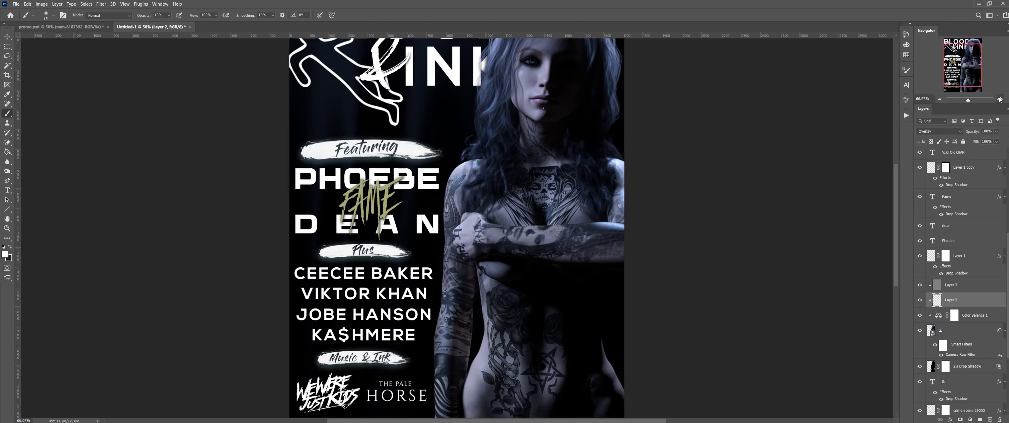
click(1000, 99)
click(1000, 99)
drag(966, 65, 974, 50)
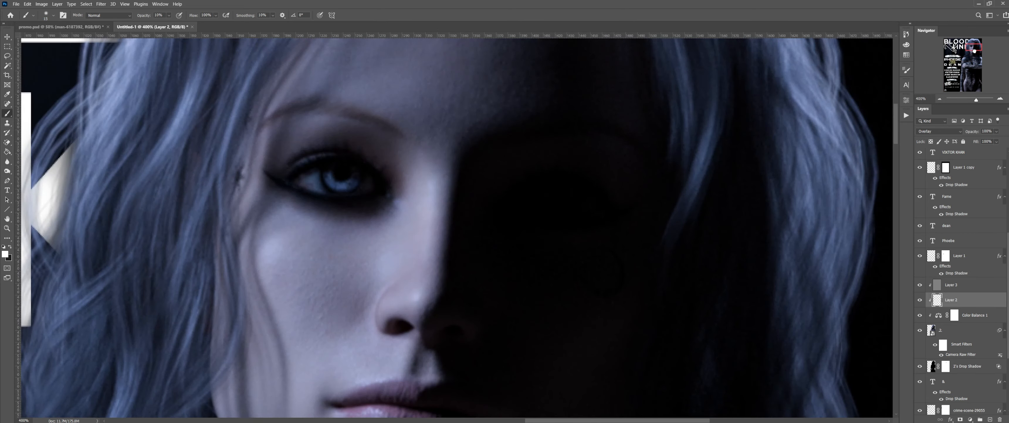
click(965, 284)
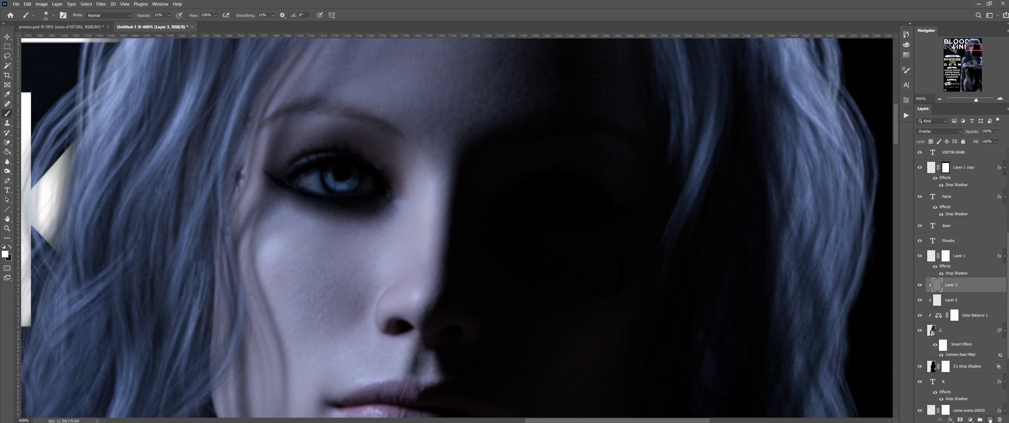
click(991, 419)
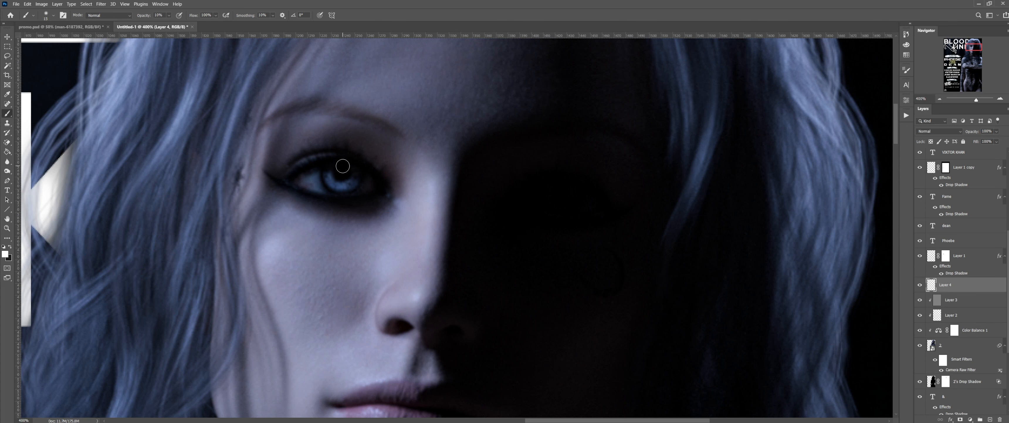
Step: Stamp a white catchlight on the eye with sparkle brush 1920 at 60 px, 67% opacity
right_click(342, 166)
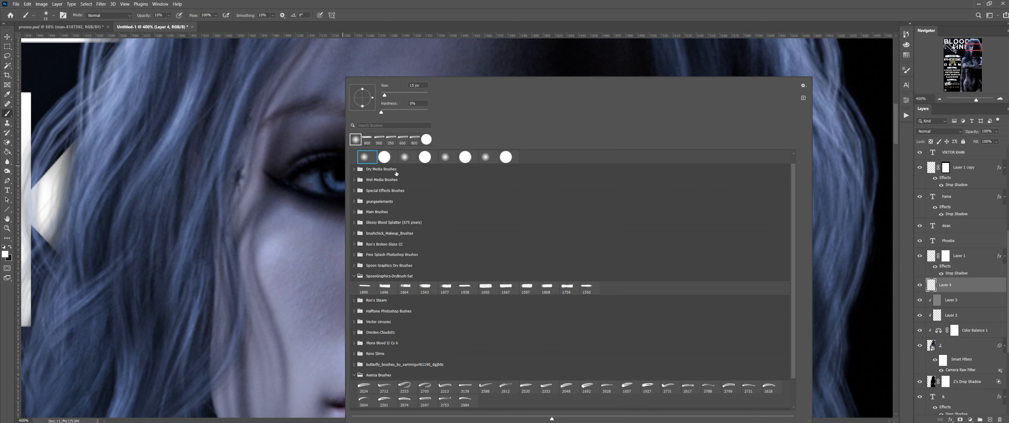
click(354, 211)
scroll(568, 266, down, 3)
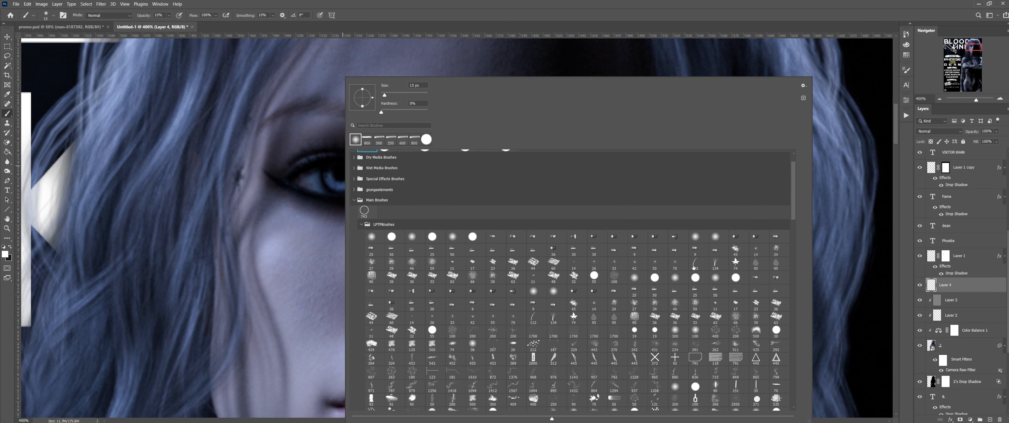
drag(793, 187, 786, 297)
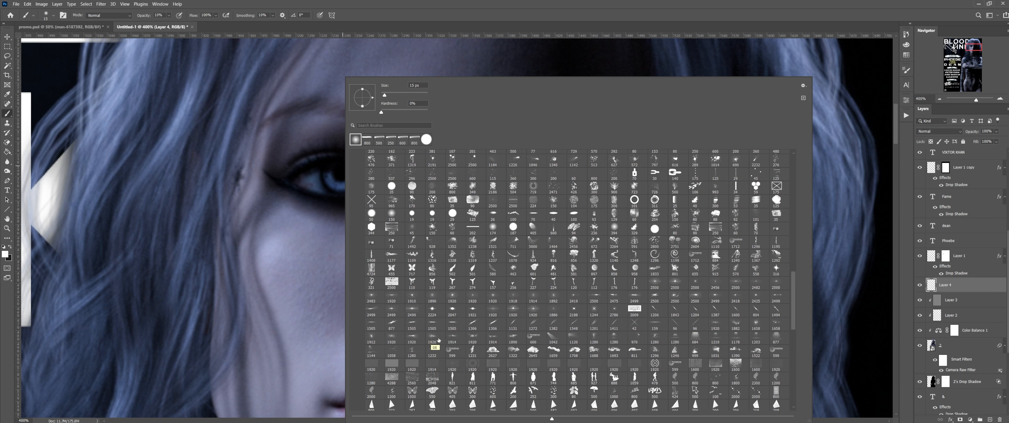
click(473, 337)
click(521, 10)
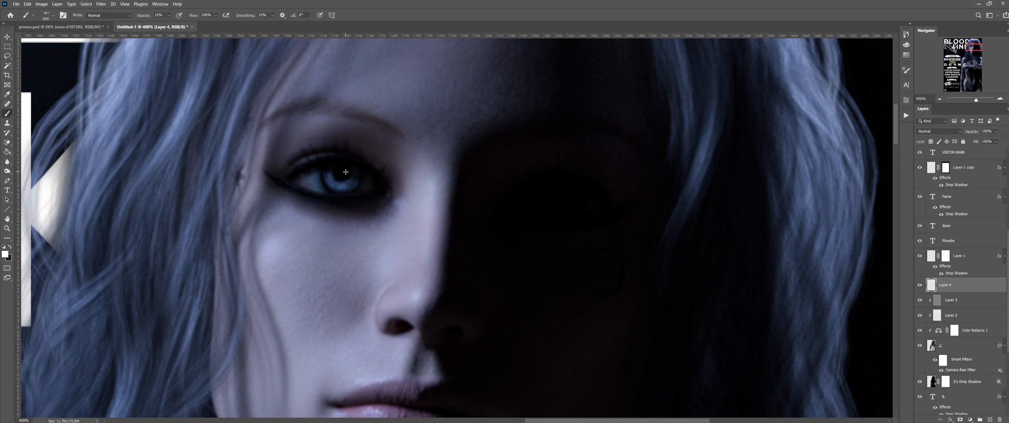
key(bracketleft)
key(bracketleft)
key(bracketleft)
key(bracketleft)
key(bracketleft)
key(bracketleft)
key(bracketleft)
key(bracketleft)
key(bracketleft)
key(bracketleft)
key(bracketleft)
key(bracketleft)
key(bracketleft)
key(bracketleft)
key(bracketleft)
key(bracketleft)
drag(145, 17, 251, 28)
key(bracketleft)
click(330, 170)
Step: Add a layer mask to Layer 4 and mask the catchlight over the upper eyelid with a hard round brush
click(960, 420)
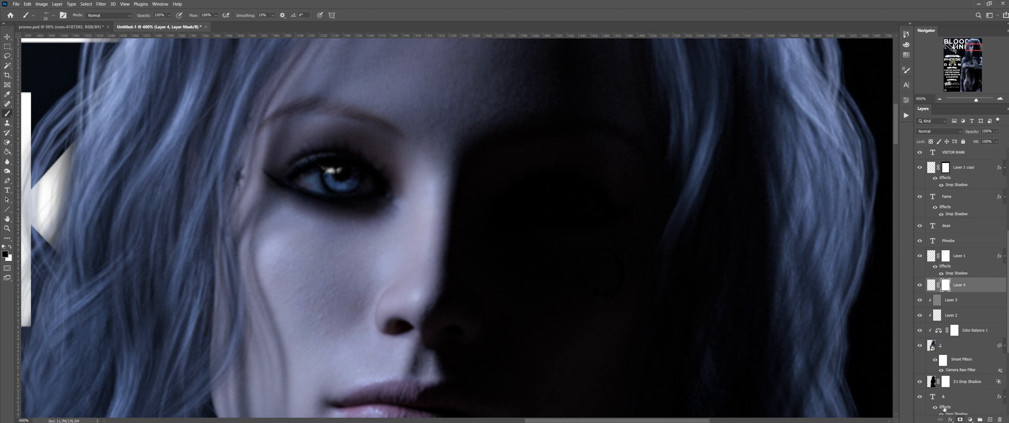
right_click(326, 156)
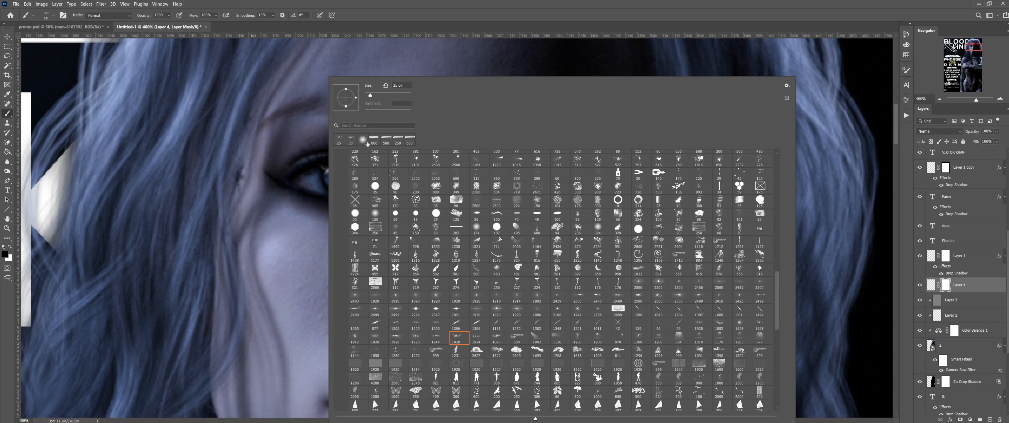
click(363, 140)
click(368, 156)
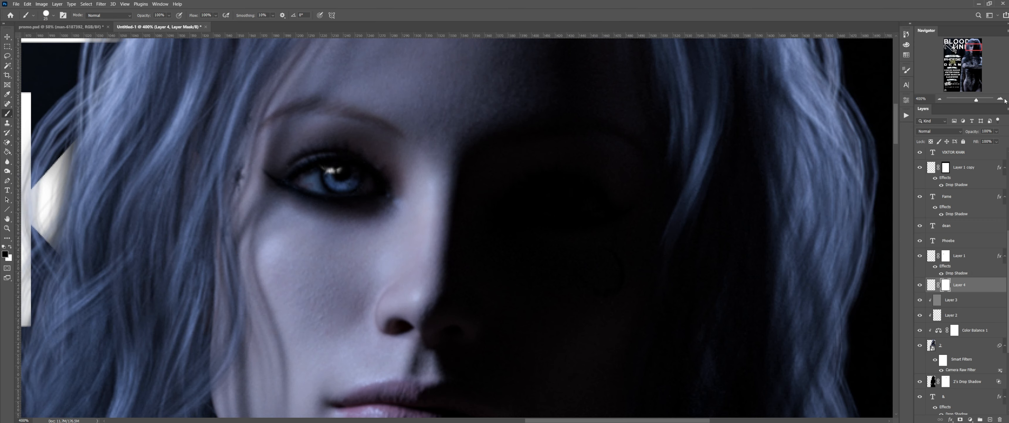
click(1000, 99)
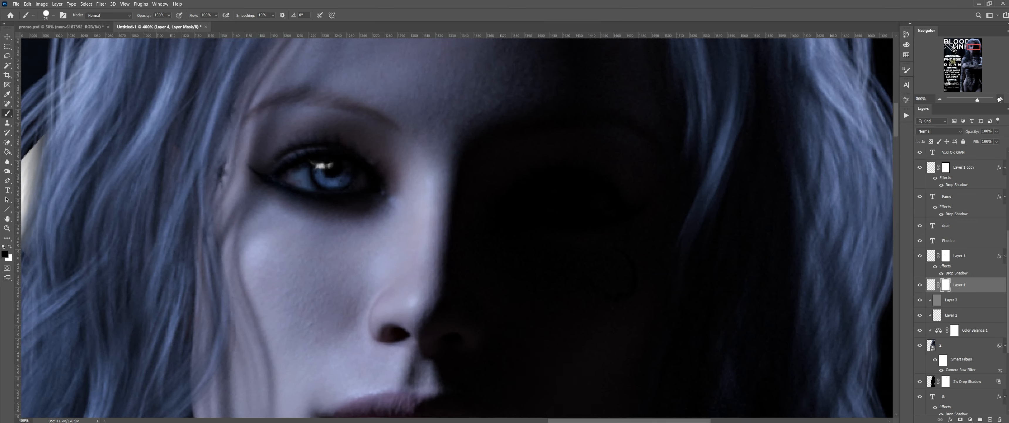
click(1000, 100)
click(999, 99)
drag(974, 48, 972, 47)
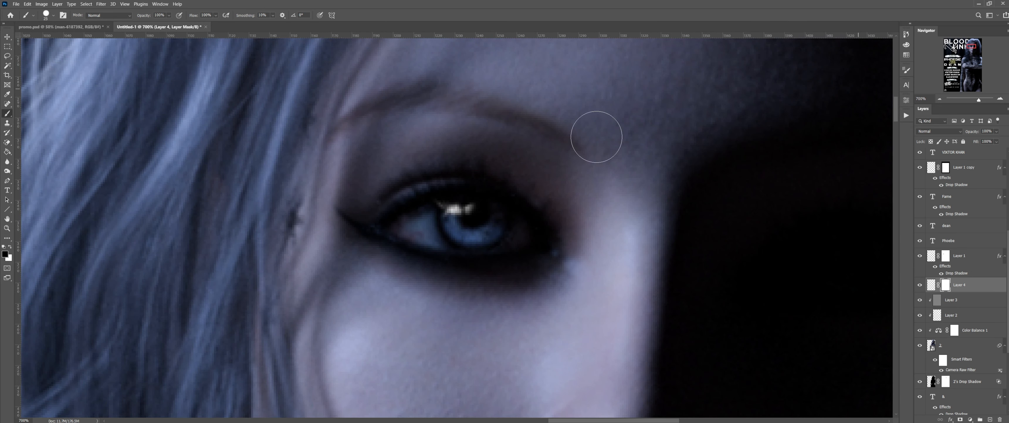
mouse_move(421, 173)
mouse_down()
mouse_move(439, 162)
mouse_move(430, 148)
mouse_up()
key(bracketleft)
key(bracketleft)
key(bracketleft)
key(bracketleft)
key(bracketleft)
key(bracketleft)
key(bracketleft)
key(bracketleft)
key(bracketleft)
key(bracketleft)
key(bracketright)
Step: Lower Layer 4's opacity to about 68%, then zoom back in on the face
click(939, 100)
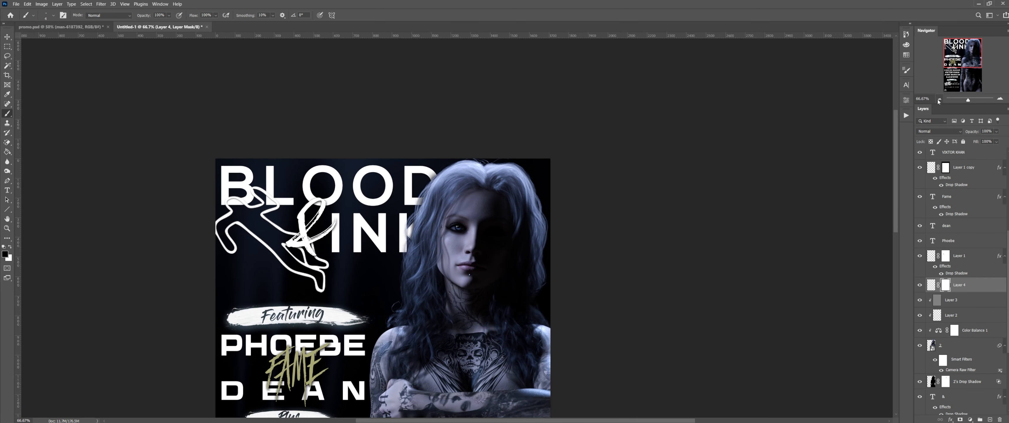
click(939, 100)
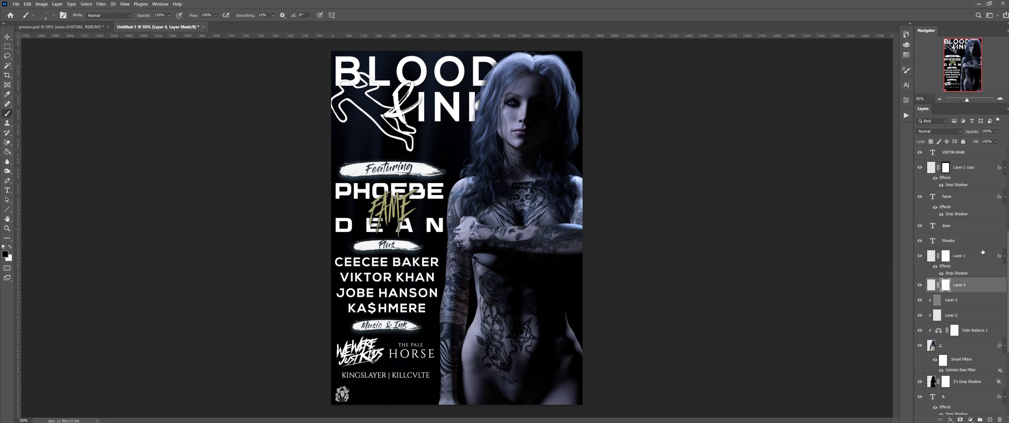
drag(971, 131, 969, 131)
drag(961, 131, 973, 134)
click(1002, 99)
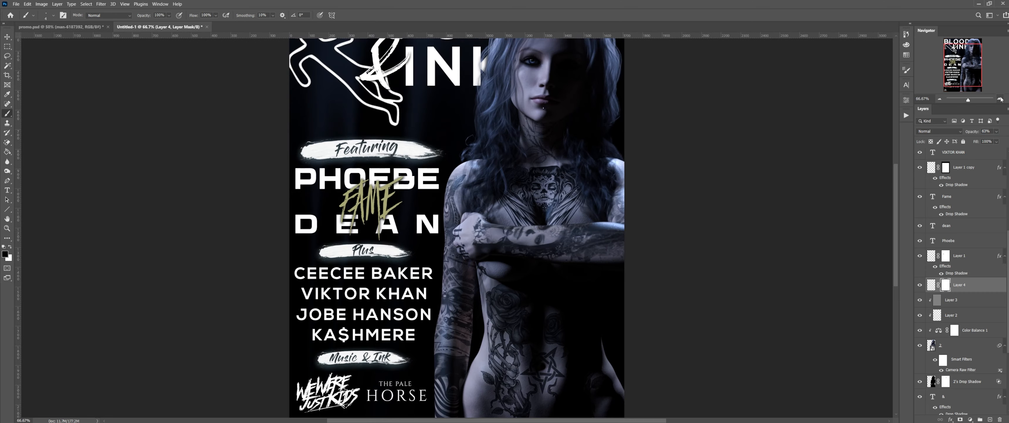
click(1001, 99)
click(1001, 99)
click(1002, 99)
drag(967, 59, 975, 46)
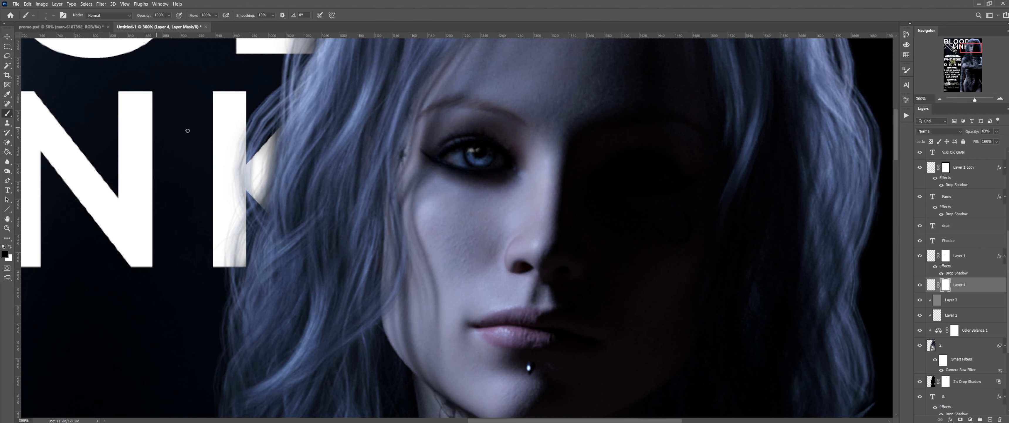
Step: On Layer 2, paint a small bright highlight on the lower lip with a 15 px brush
scroll(370, 170, down, 2)
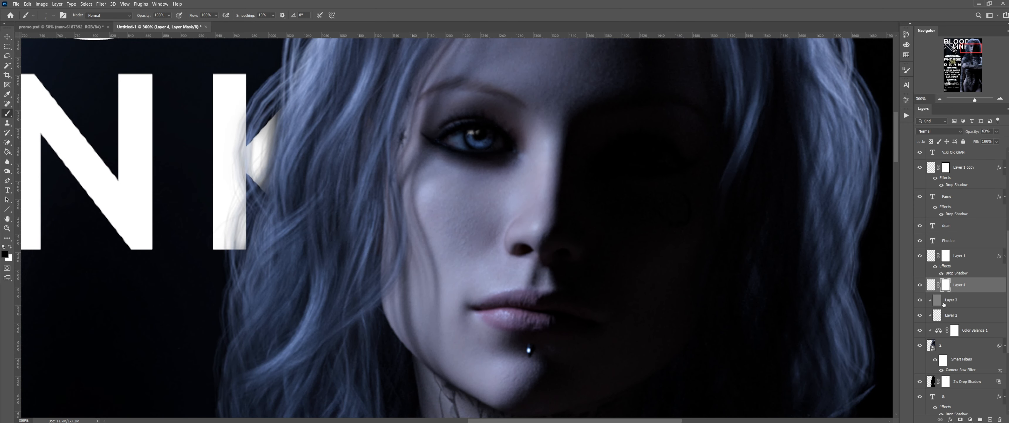
click(936, 300)
click(956, 315)
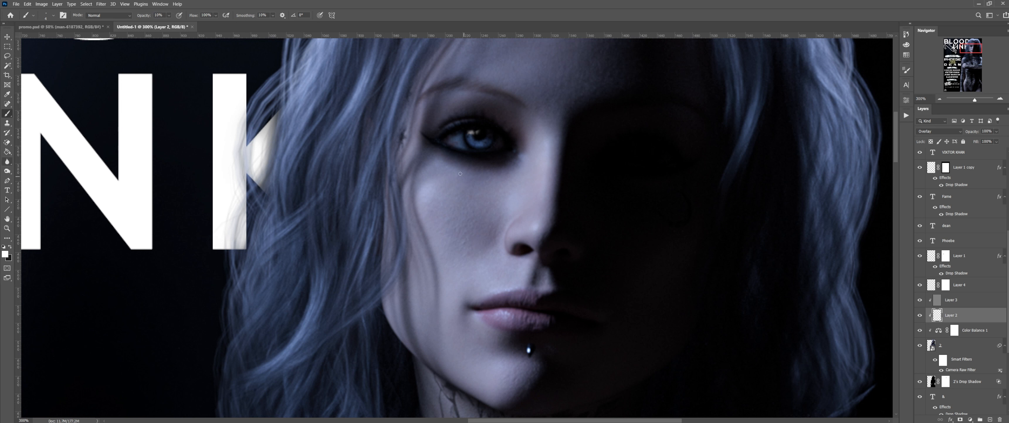
scroll(548, 203, down, 3)
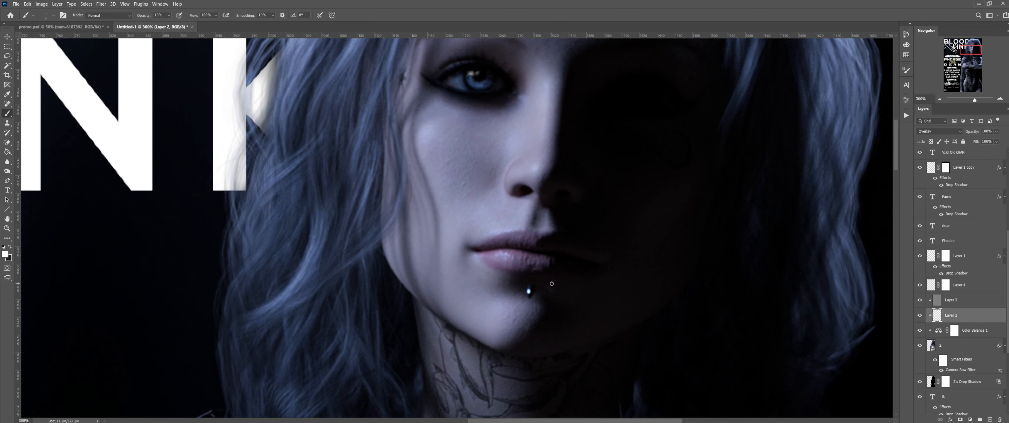
scroll(548, 274, down, 2)
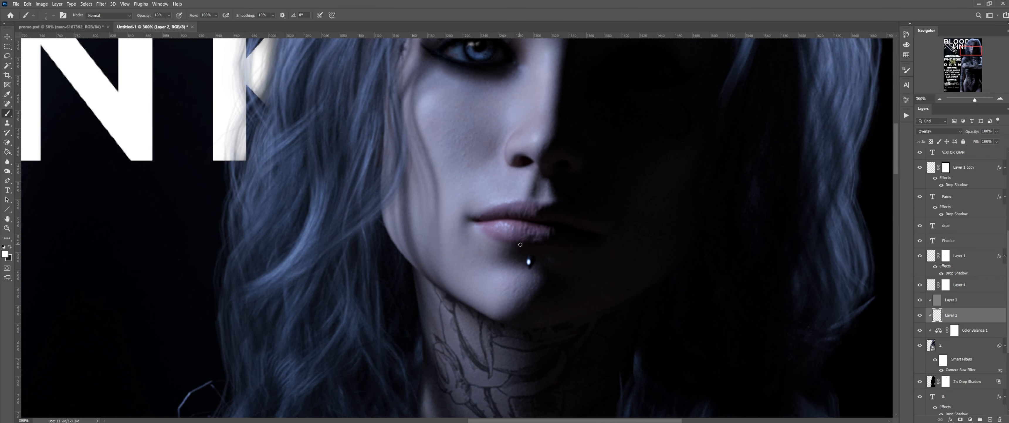
drag(502, 226, 507, 226)
key(bracketright)
key(bracketright)
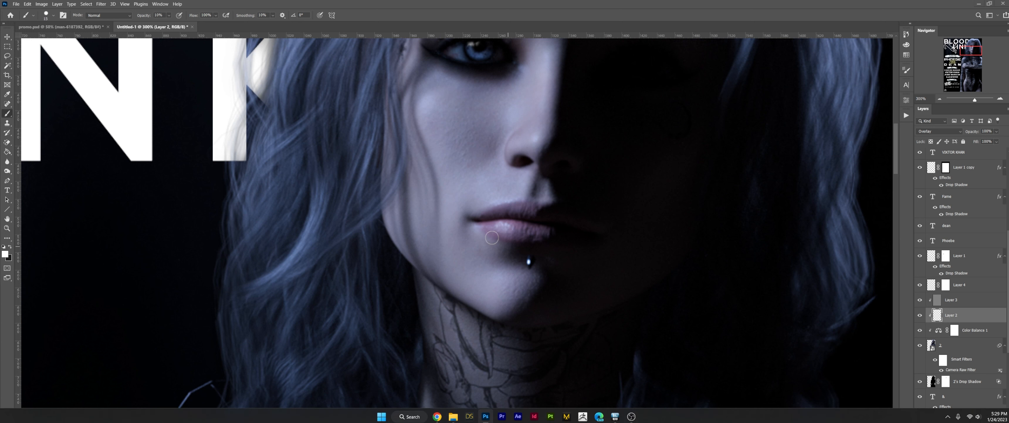
key(super+x)
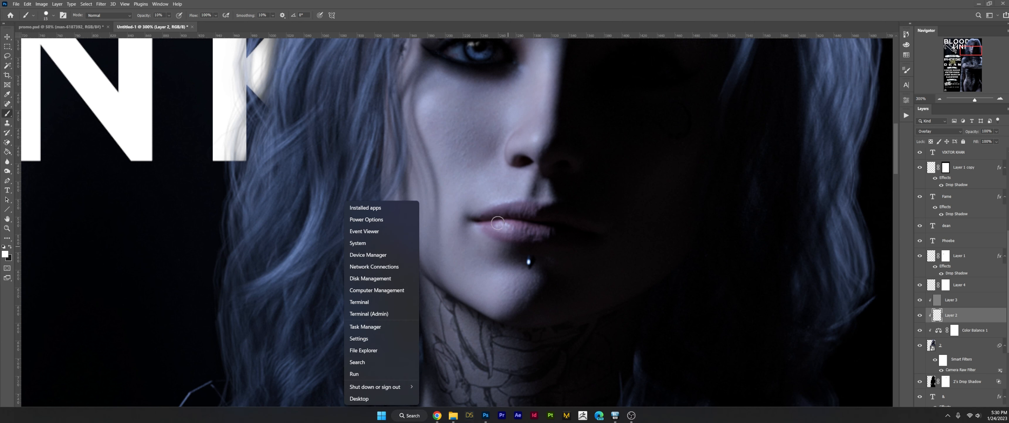
key(Escape)
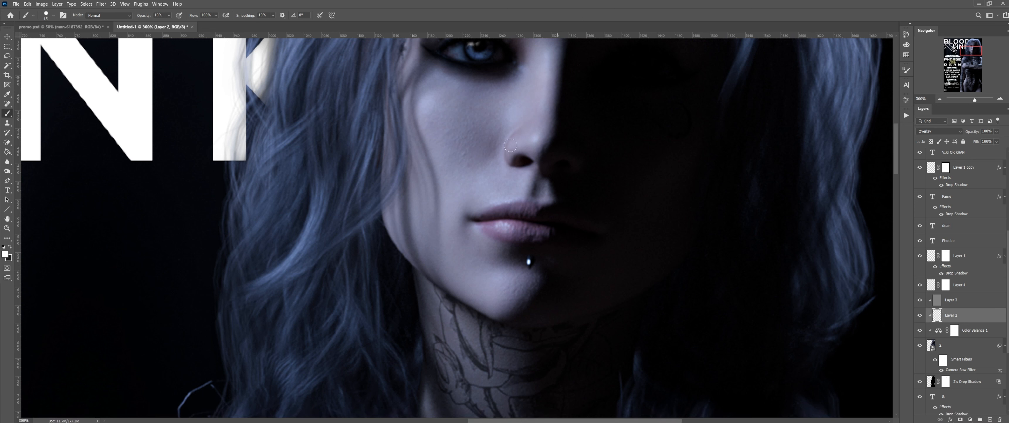
right_click(500, 229)
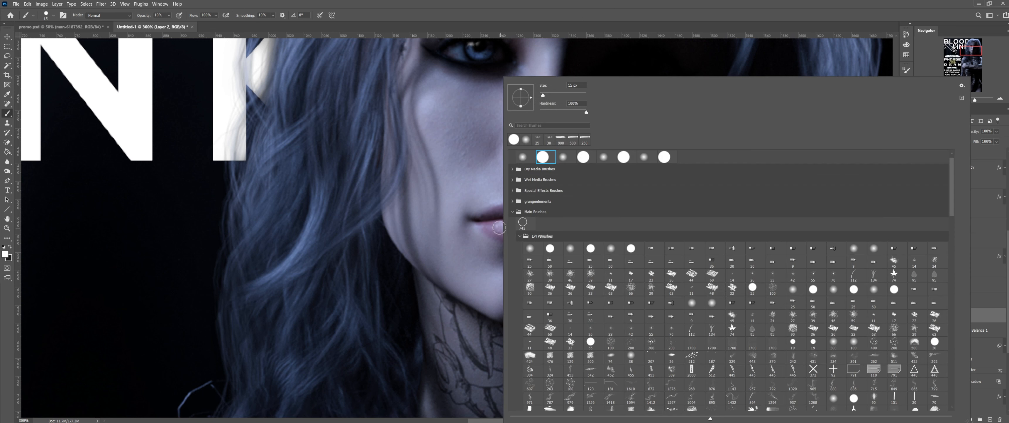
click(525, 157)
click(497, 236)
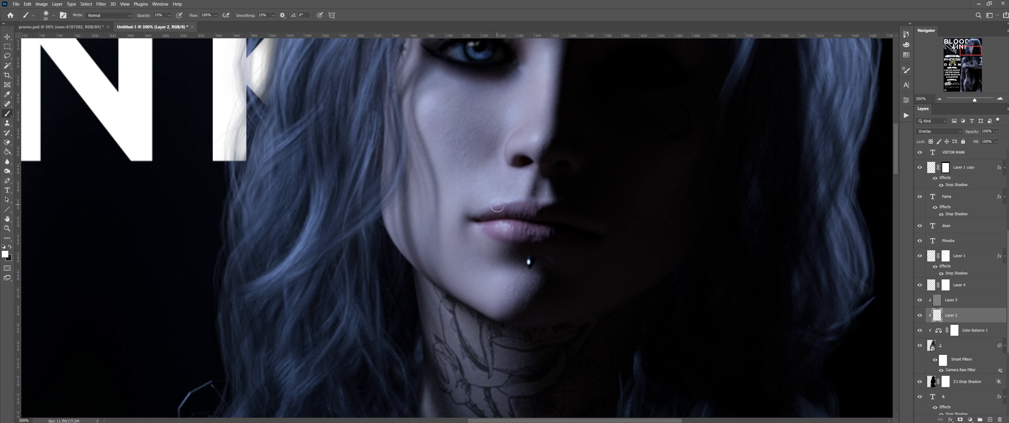
Step: Resize the brush and brighten the lip piercing highlight on the Overlay layer
key(bracketleft)
key(bracketright)
key(bracketright)
scroll(538, 248, down, 1)
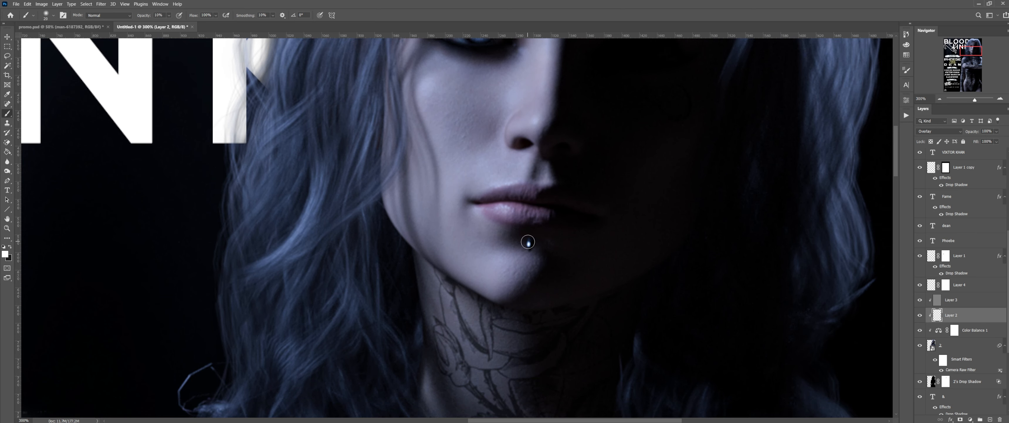
key(bracketleft)
key(bracketleft)
key(bracketleft)
click(528, 243)
Step: Zoom out to 200% and move the view down to the tattooed arms
scroll(637, 246, down, 3)
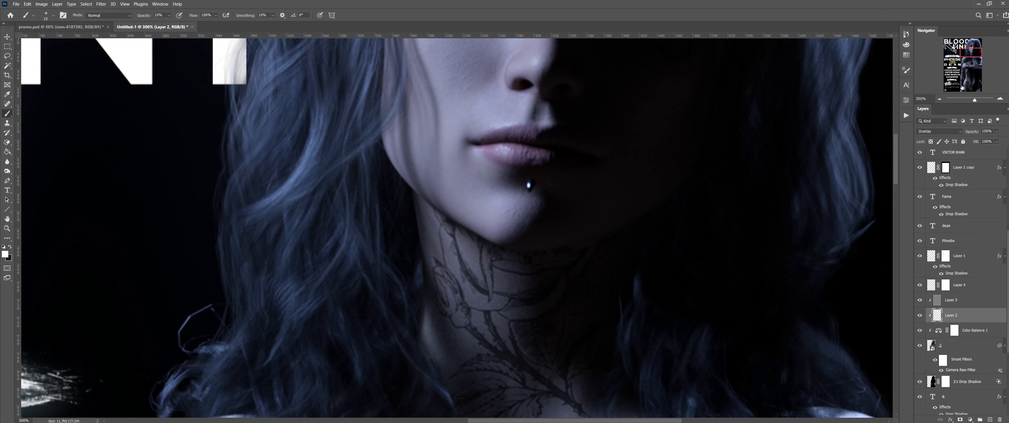
click(941, 99)
drag(971, 58, 969, 80)
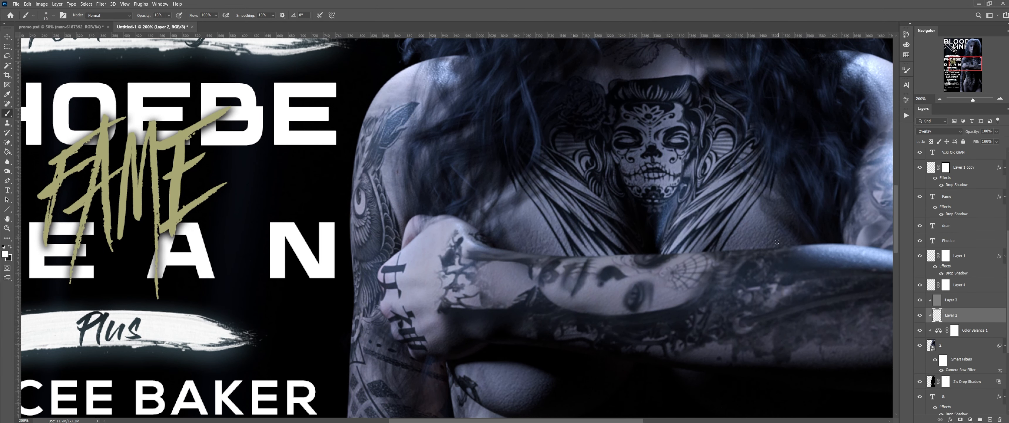
Step: Pan across the chest and brighten the shoulder highlight with a larger brush
drag(739, 258, 691, 266)
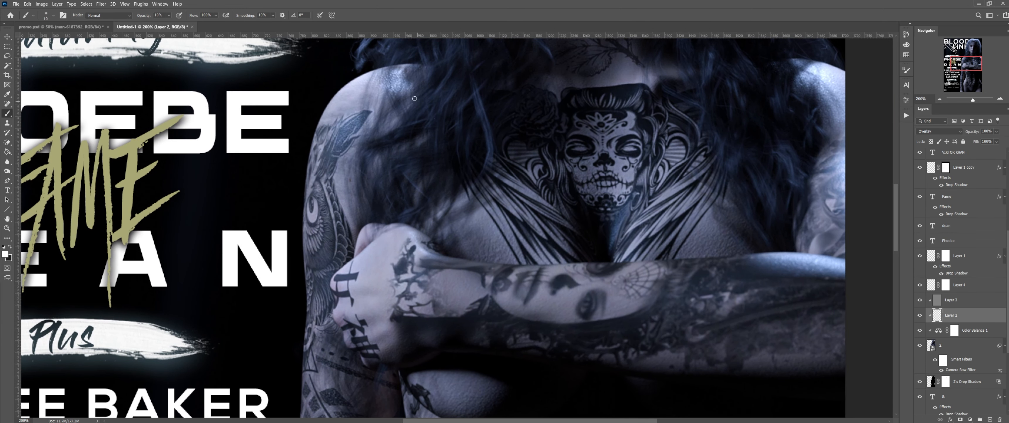
key(bracketright)
key(bracketright)
key(bracketright)
key(bracketright)
drag(393, 76, 404, 83)
key(bracketright)
key(bracketright)
key(bracketright)
key(bracketleft)
key(bracketleft)
key(bracketleft)
Step: Paint a soft white stroke along the forearm highlight
drag(543, 420, 597, 418)
scroll(593, 283, down, 3)
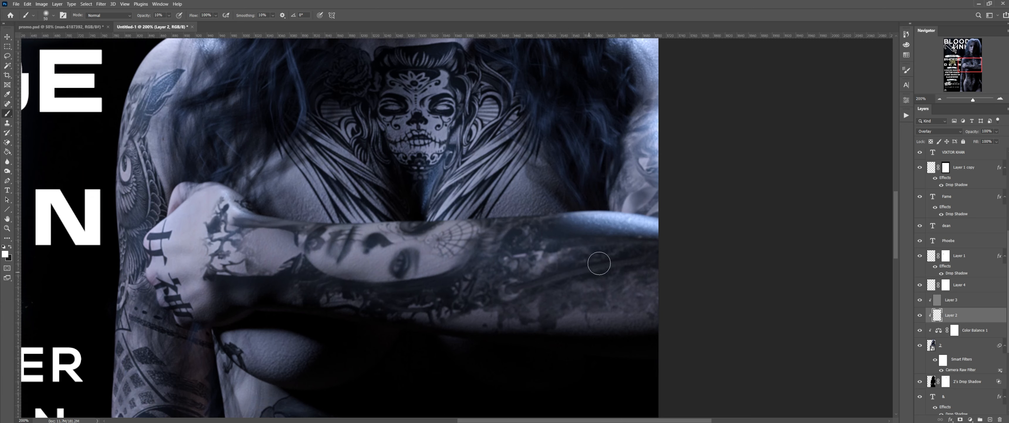
key(bracketright)
key(bracketright)
drag(599, 220, 659, 225)
scroll(659, 222, up, 3)
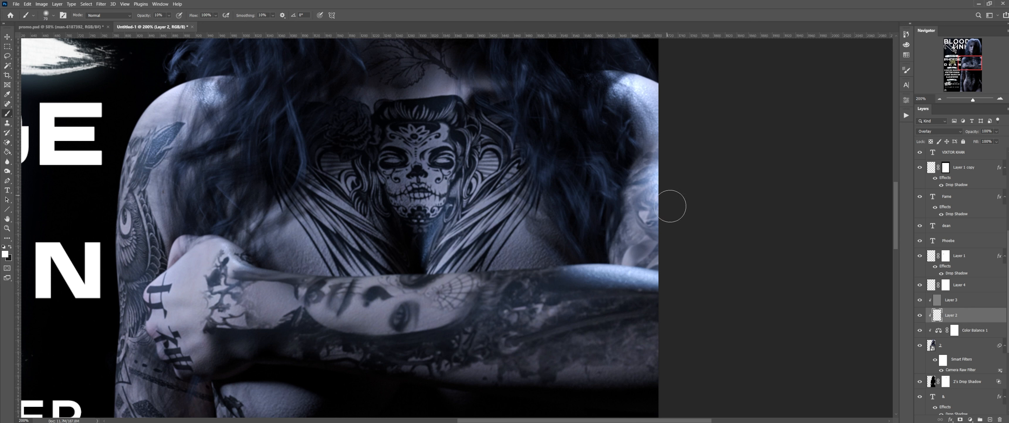
Step: Lightly brighten the upper-arm skin, then reposition the view in the Navigator
drag(631, 193, 631, 167)
key(bracketleft)
key(bracketleft)
key(bracketleft)
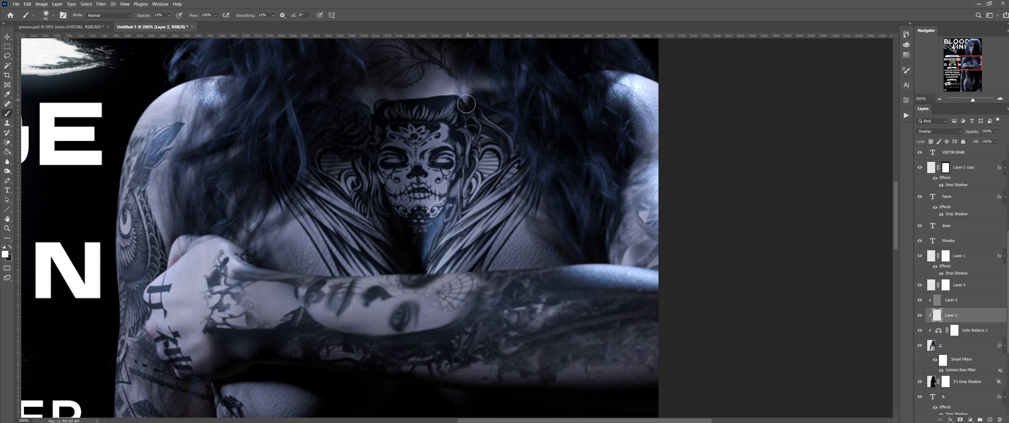
scroll(466, 104, down, 6)
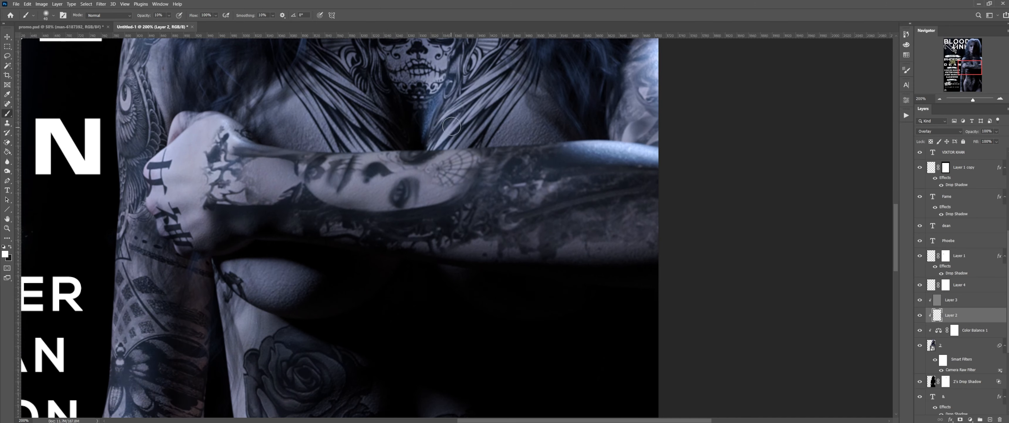
scroll(451, 126, down, 2)
scroll(451, 123, up, 3)
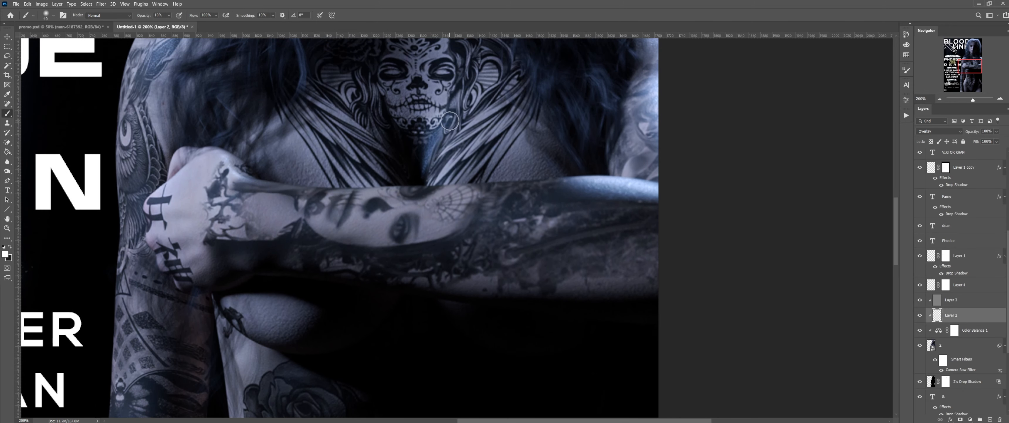
scroll(450, 123, down, 6)
drag(966, 70, 954, 85)
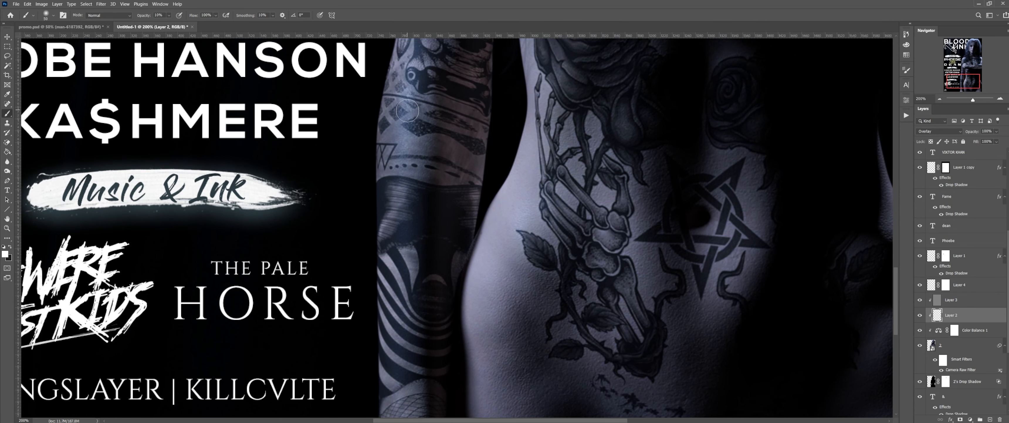
Step: Scroll down the torso and softly brighten the lower end of the arm
key(bracketright)
key(bracketright)
key(bracketright)
key(bracketright)
scroll(437, 236, down, 2)
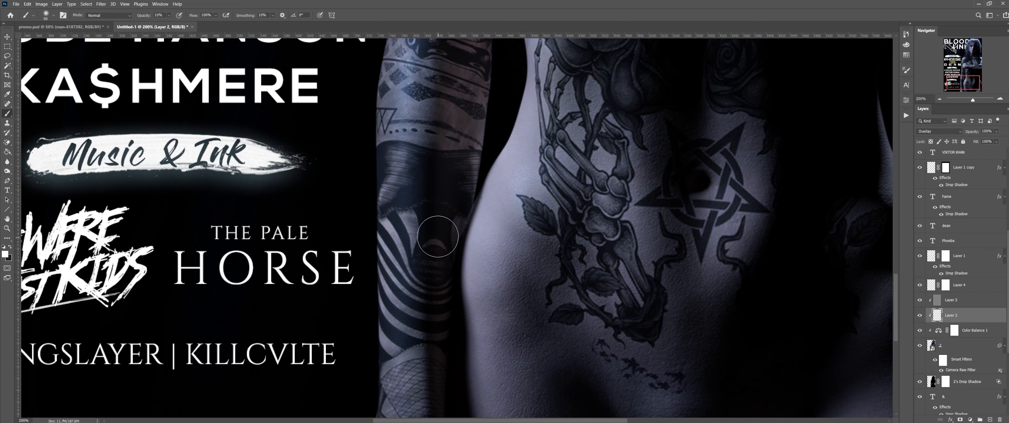
scroll(438, 236, down, 1)
key(bracketleft)
key(bracketleft)
key(bracketleft)
key(bracketleft)
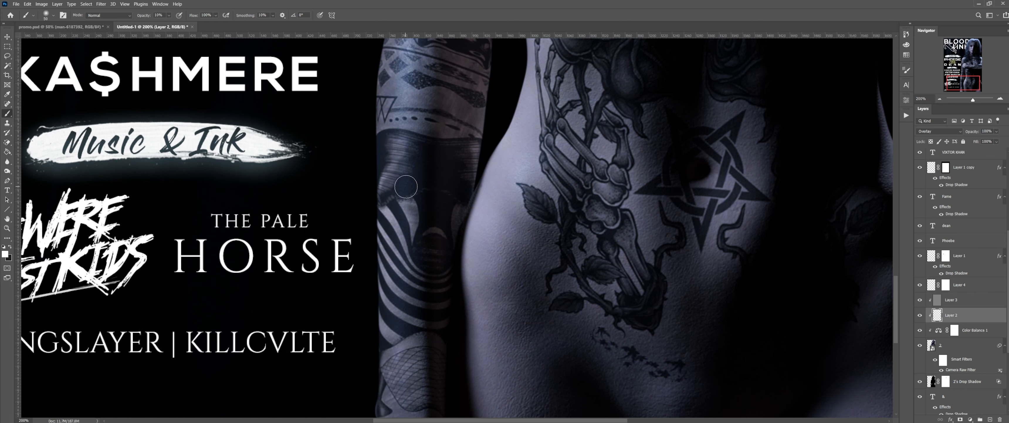
scroll(428, 209, down, 5)
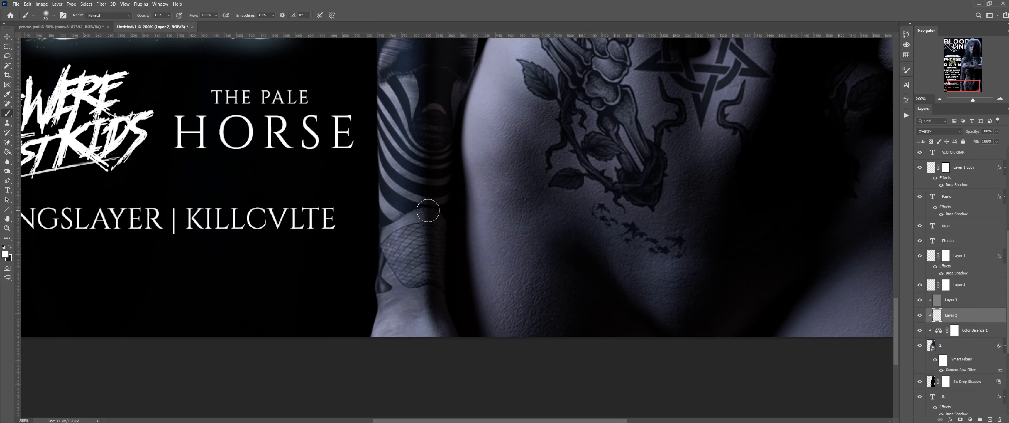
key(bracketright)
key(bracketright)
scroll(423, 214, down, 1)
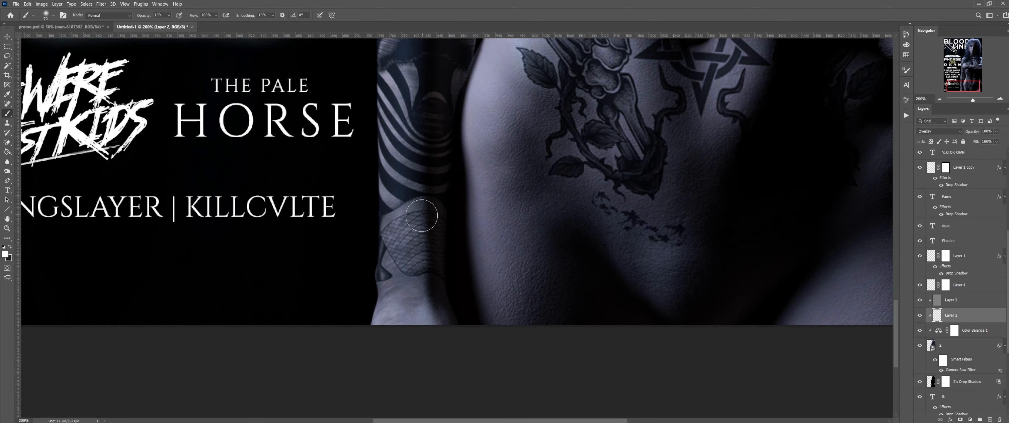
scroll(422, 215, down, 1)
key(bracketright)
key(bracketright)
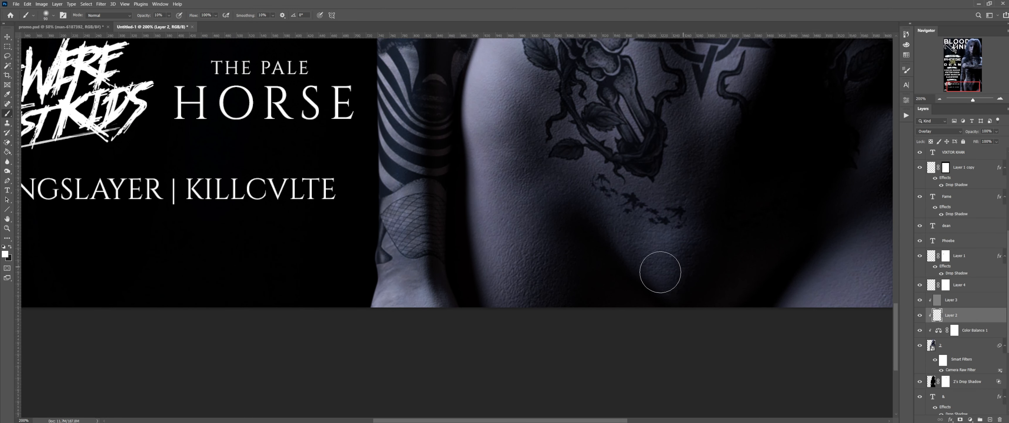
scroll(378, 263, up, 1)
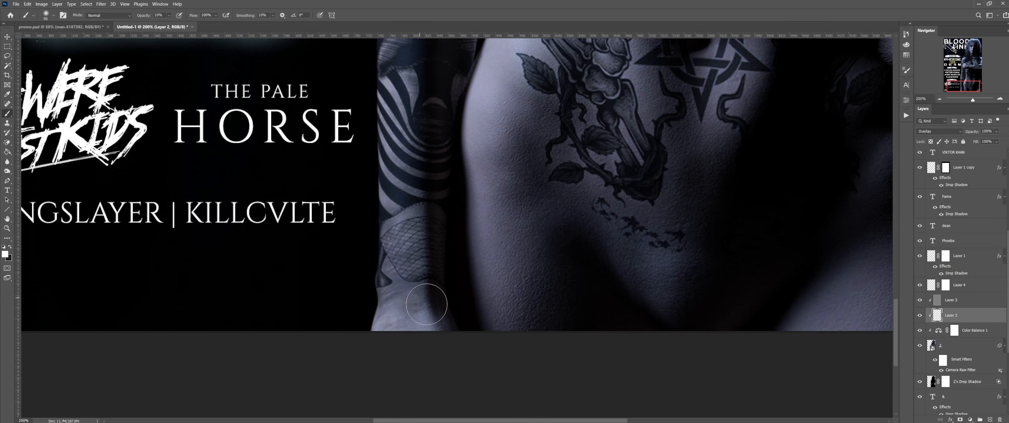
mouse_move(427, 304)
mouse_down()
mouse_move(387, 318)
mouse_move(405, 316)
mouse_up()
Step: Lighten the hand's tattoo lettering with a smaller brush, then return the view to the face
drag(962, 86, 964, 83)
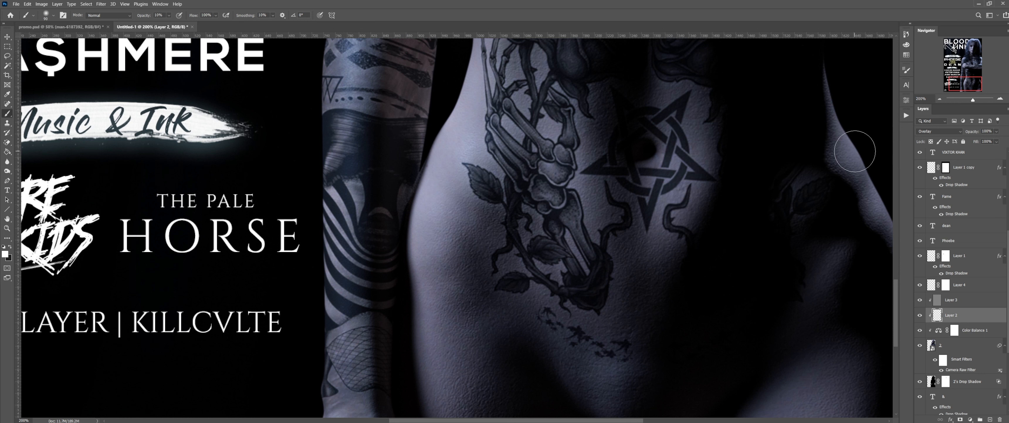
key(bracketleft)
key(bracketleft)
key(bracketleft)
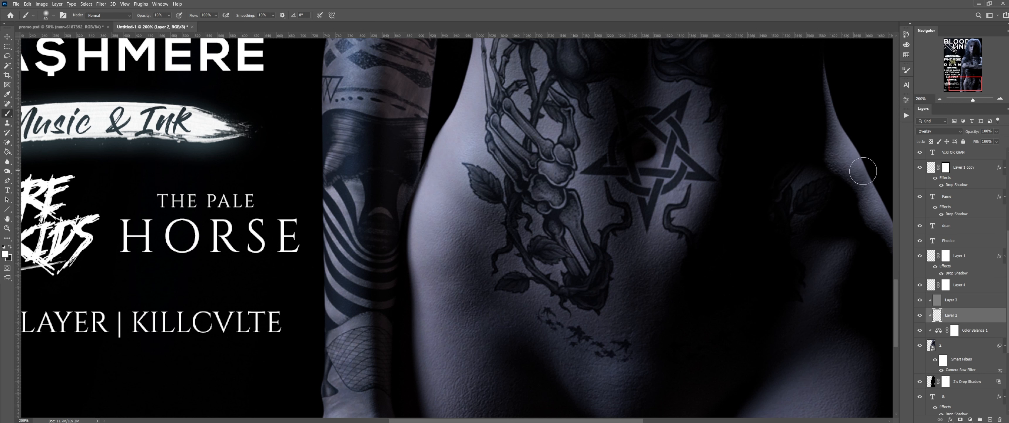
scroll(807, 242, up, 3)
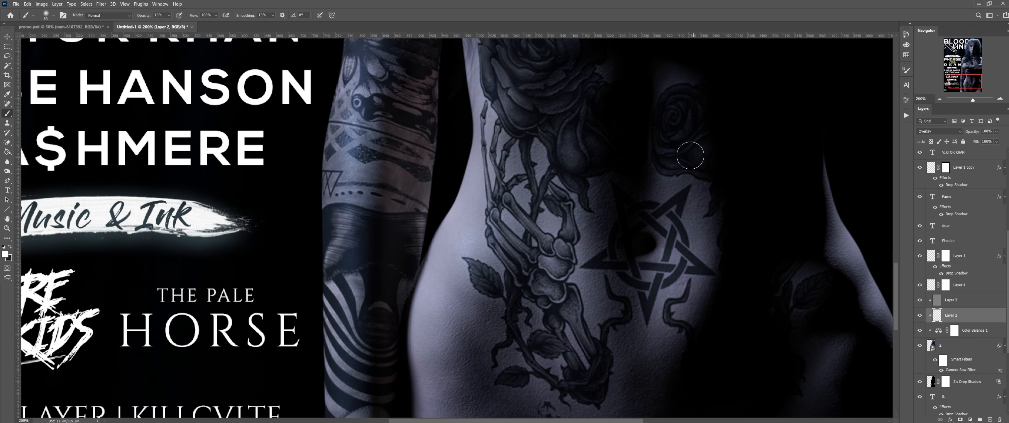
scroll(671, 156, up, 5)
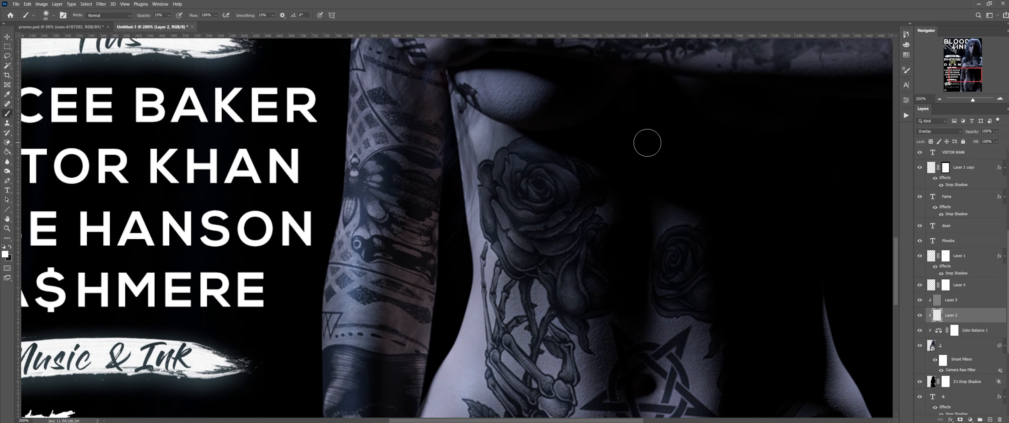
scroll(647, 142, up, 5)
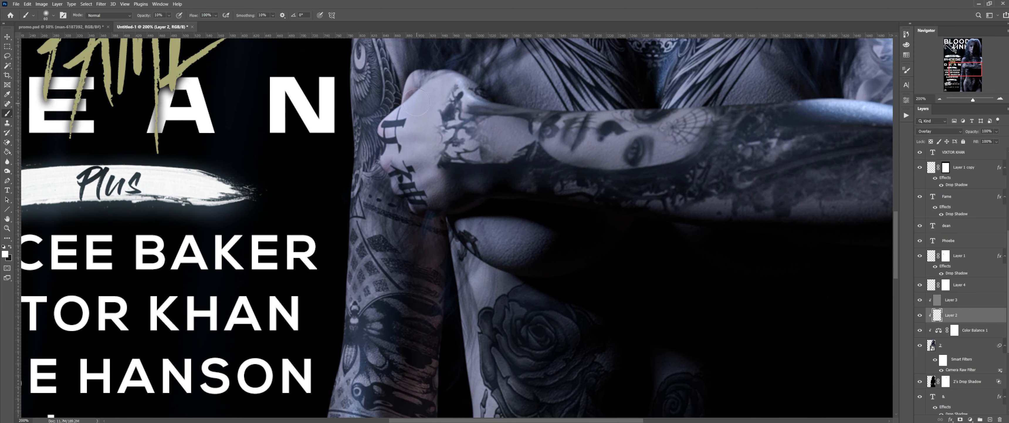
scroll(417, 100, up, 1)
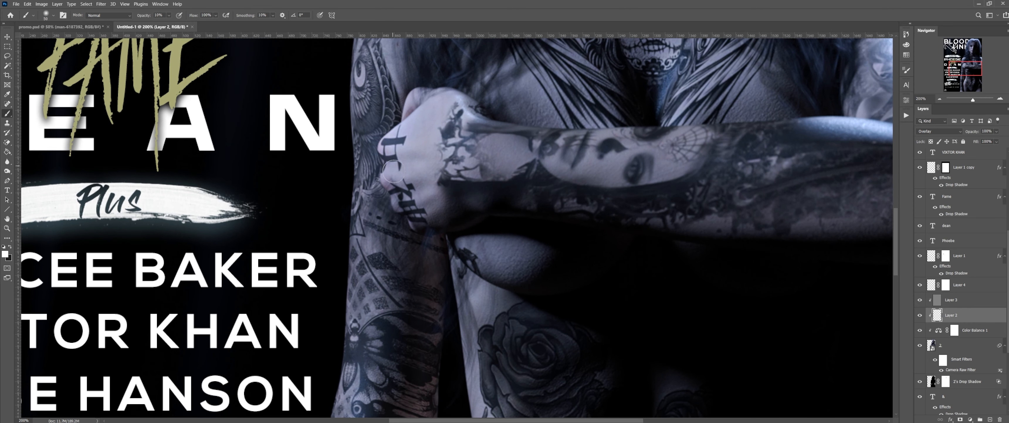
drag(393, 171, 405, 201)
scroll(437, 219, up, 7)
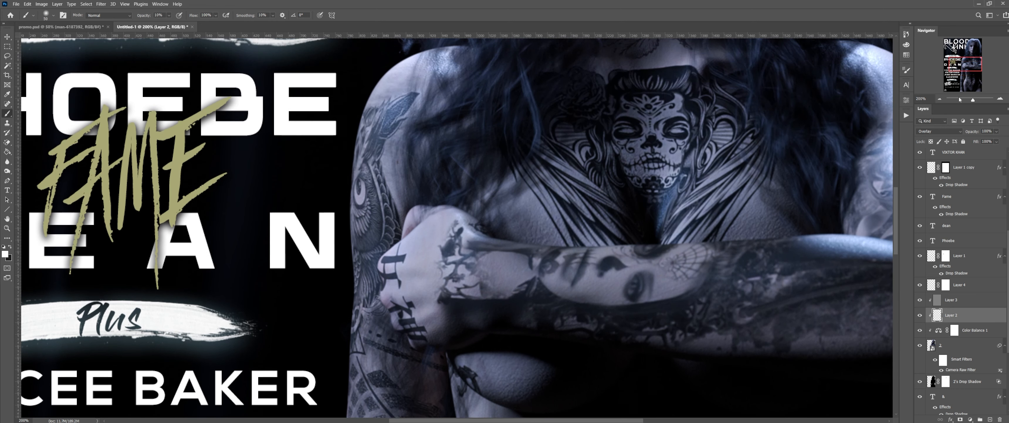
drag(982, 68, 983, 49)
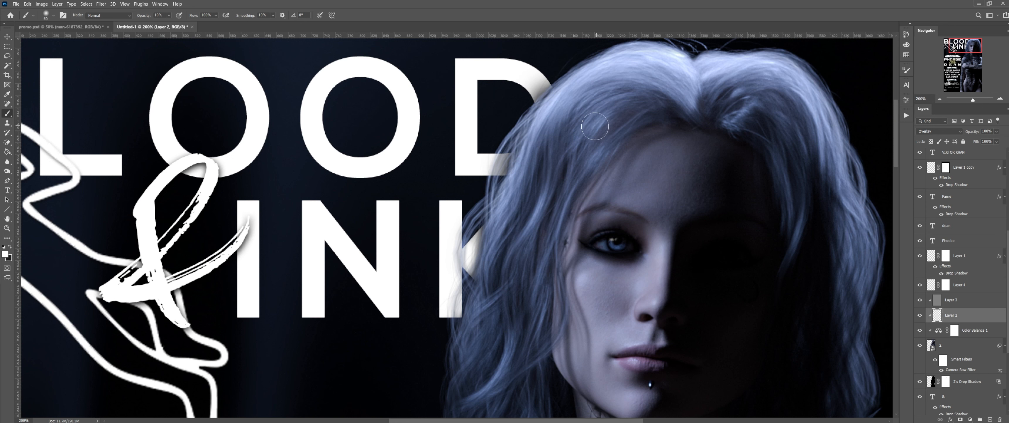
Step: Paint a faint low-opacity Overlay stroke down the pale hair beside the model's face
key(bracketright)
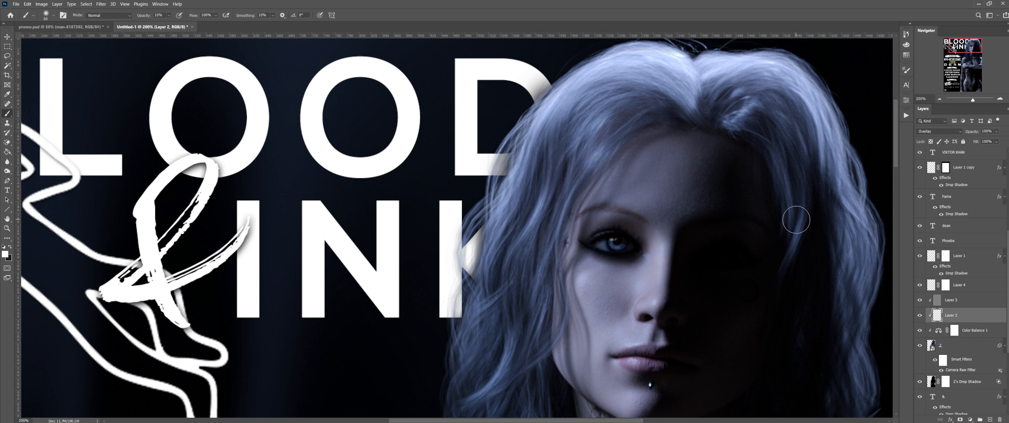
key(bracketleft)
key(bracketleft)
scroll(823, 114, down, 3)
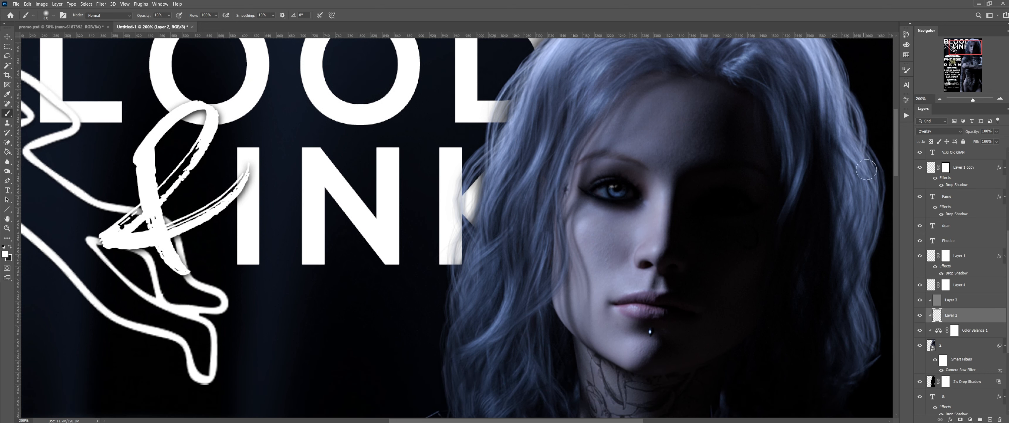
scroll(860, 204, up, 5)
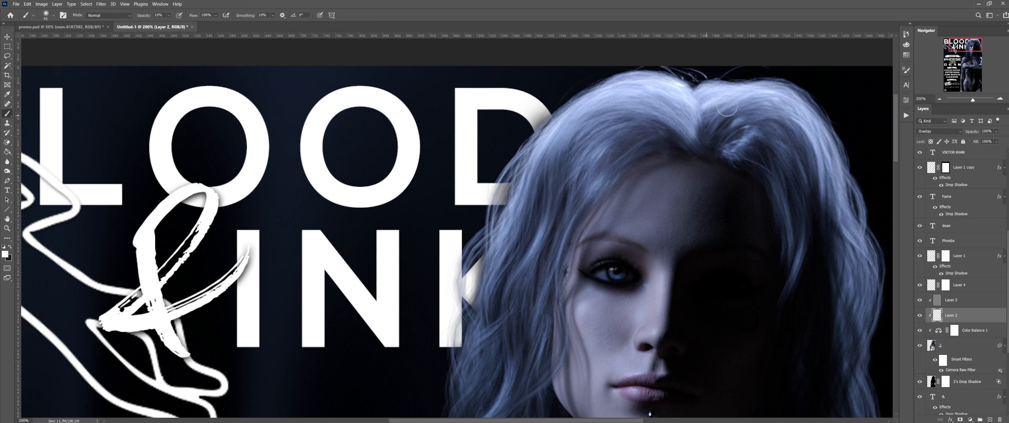
scroll(504, 192, down, 3)
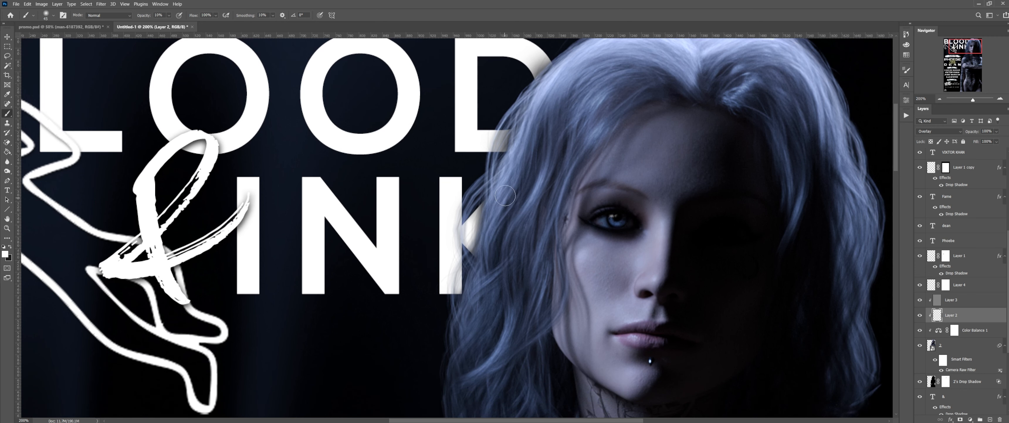
drag(499, 196, 498, 235)
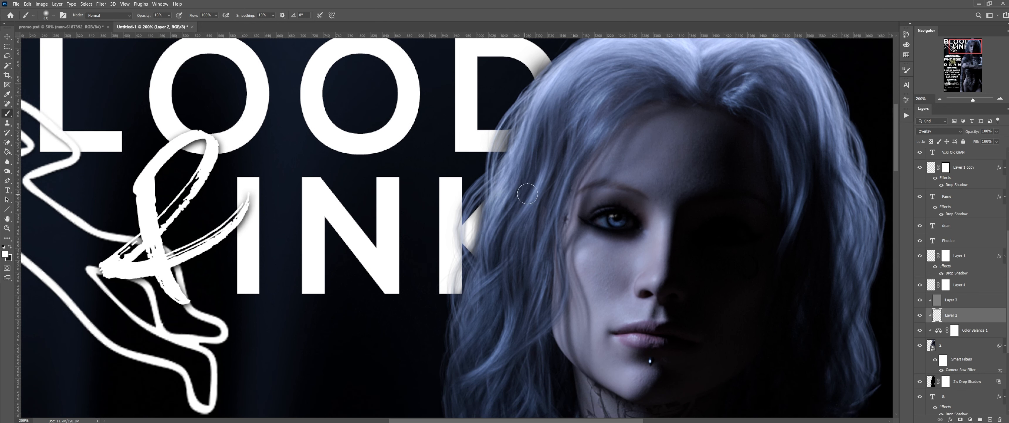
scroll(504, 194, down, 3)
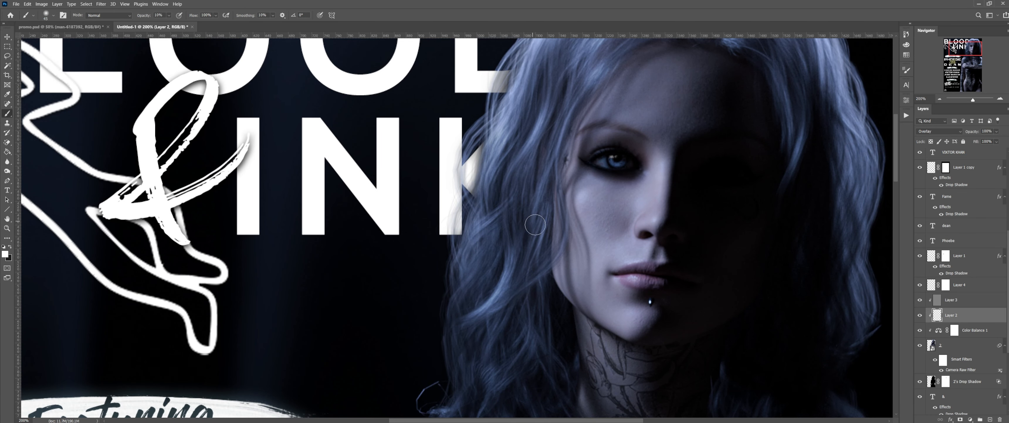
scroll(535, 225, down, 3)
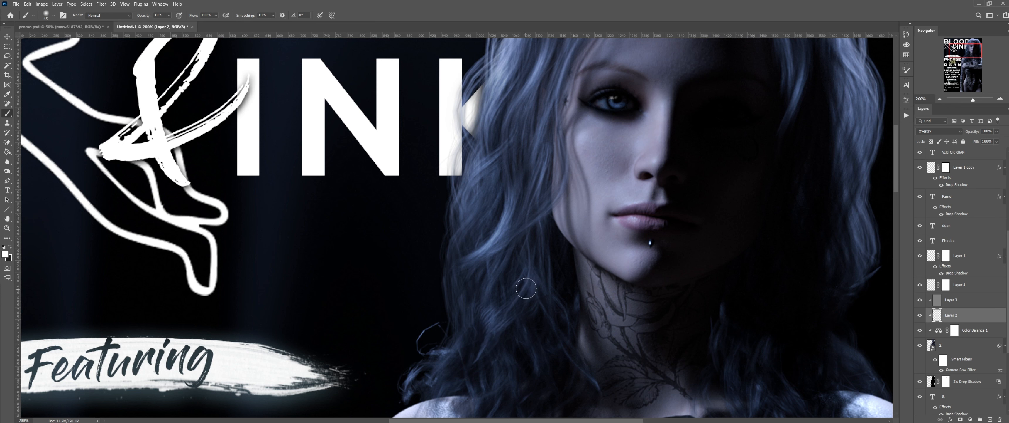
scroll(446, 342, down, 2)
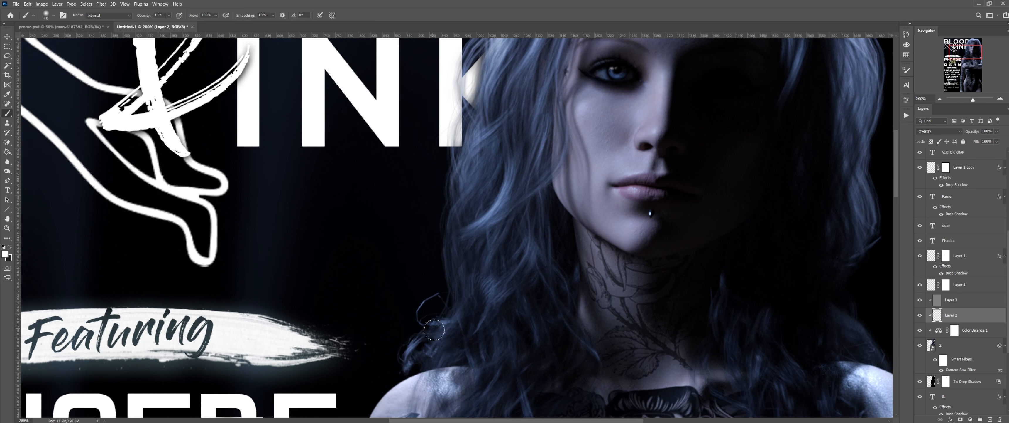
scroll(482, 355, down, 2)
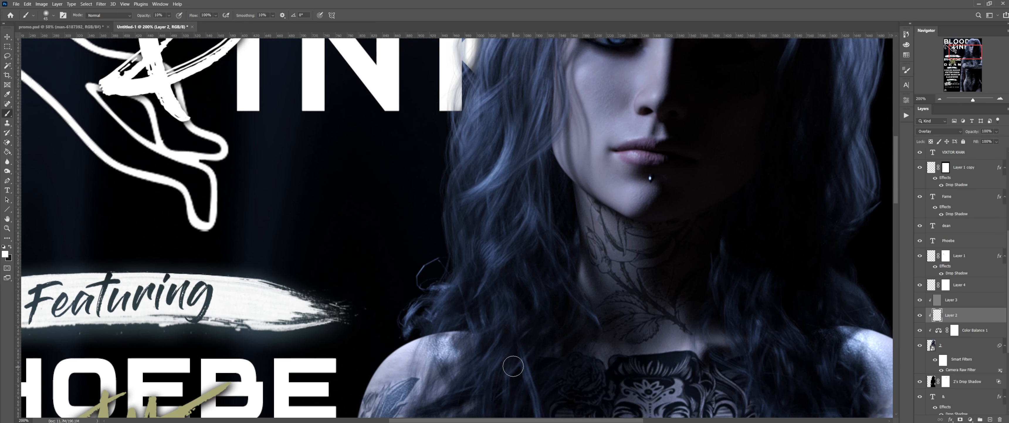
scroll(476, 359, down, 2)
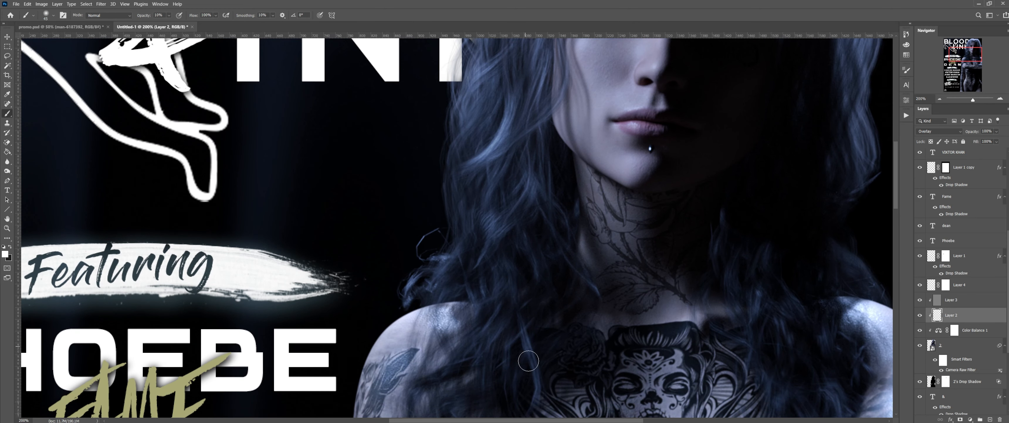
scroll(796, 317, down, 6)
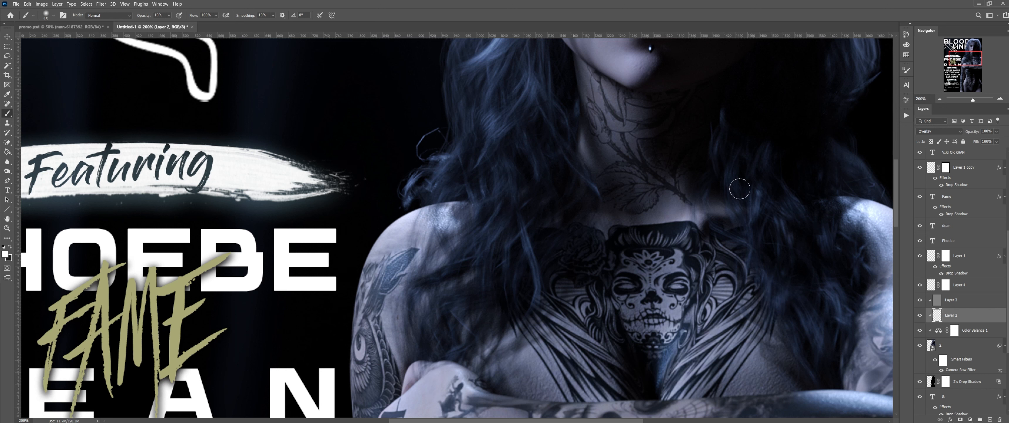
scroll(710, 183, up, 5)
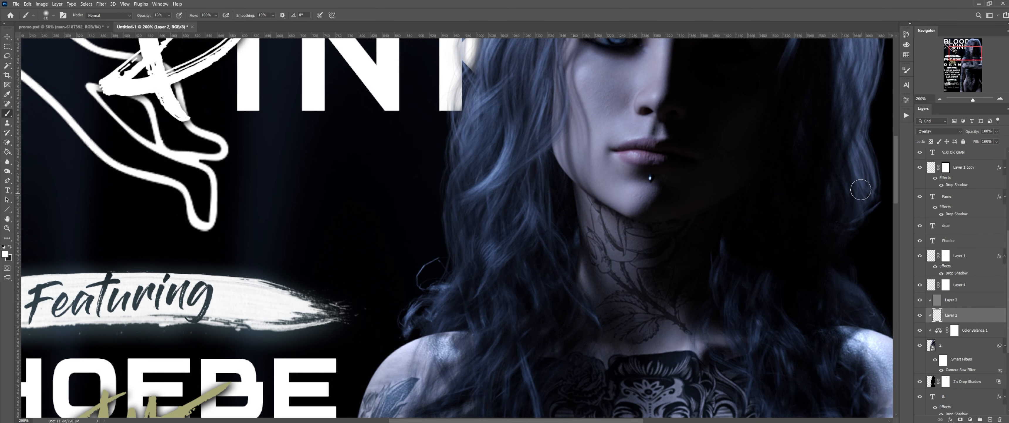
scroll(861, 190, up, 4)
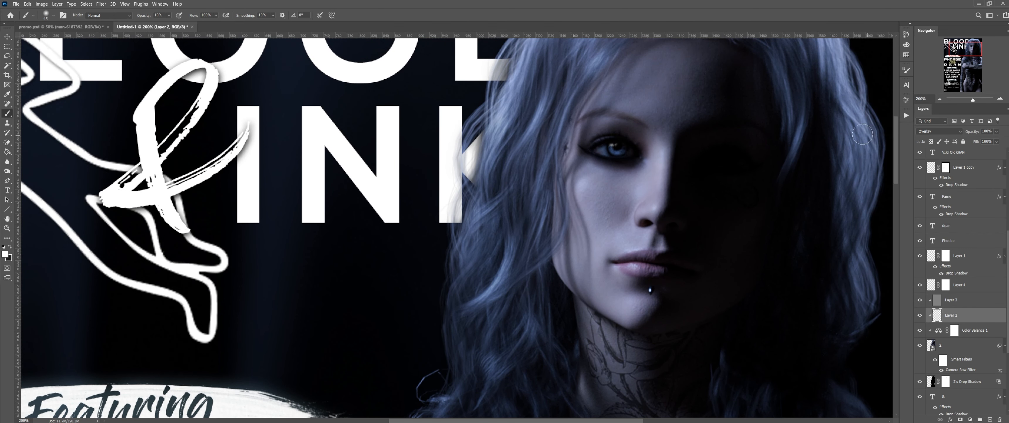
Step: Enlarge the painting brush to 80 px, dismissing an accidentally opened Windows quick-link menu
scroll(863, 135, up, 1)
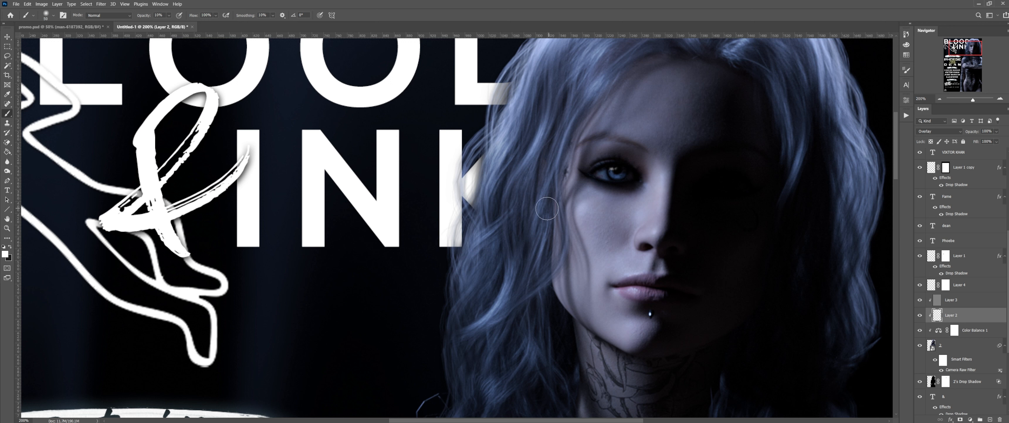
key(bracketright)
key(bracketright)
key(super+x)
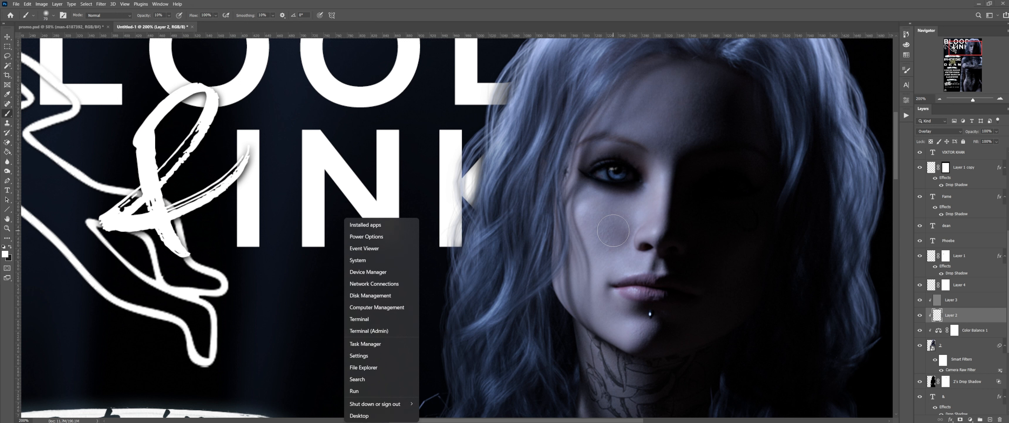
click(697, 27)
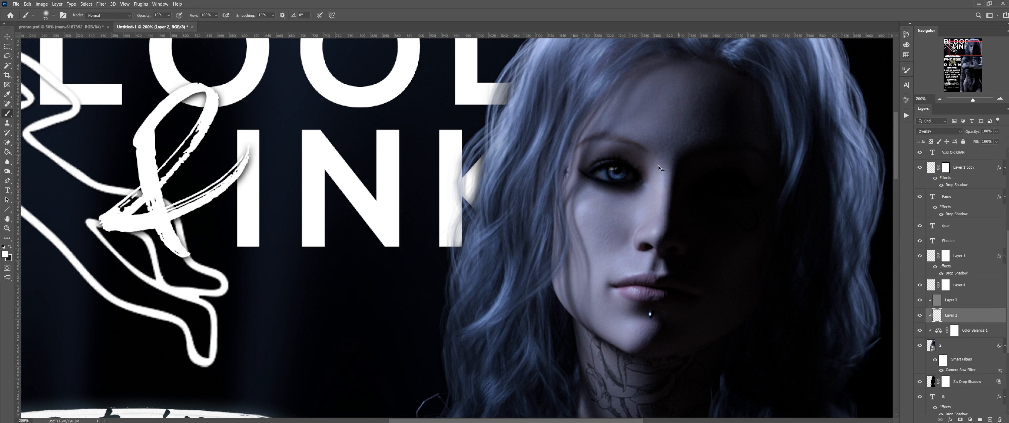
key(bracketright)
Step: Swap the foreground and background colours
scroll(571, 184, up, 2)
scroll(571, 184, up, 4)
scroll(573, 178, down, 5)
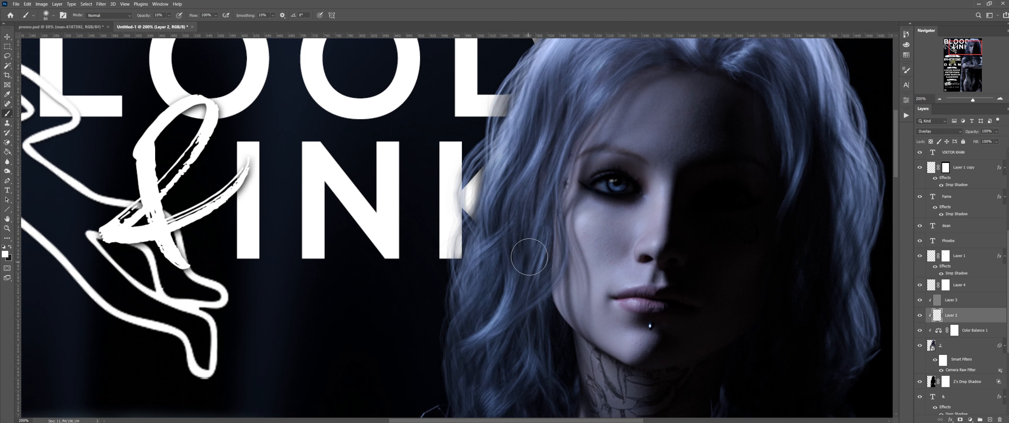
scroll(850, 241, up, 1)
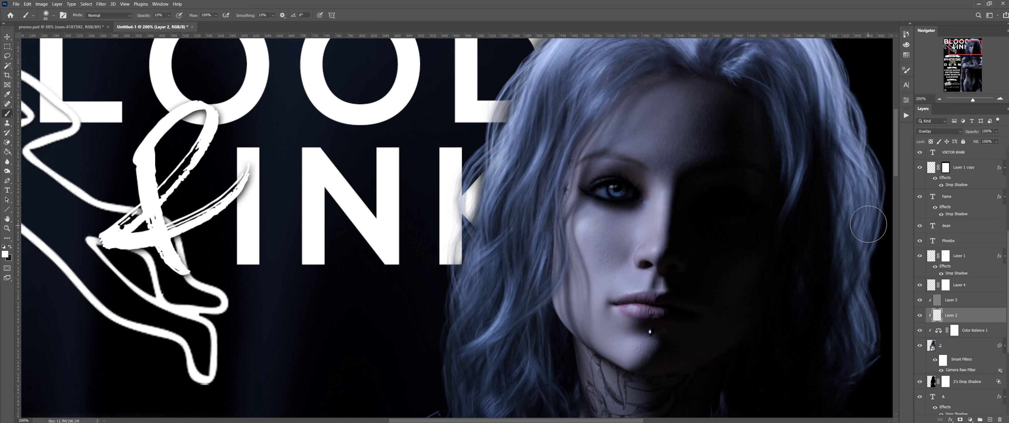
scroll(864, 139, up, 3)
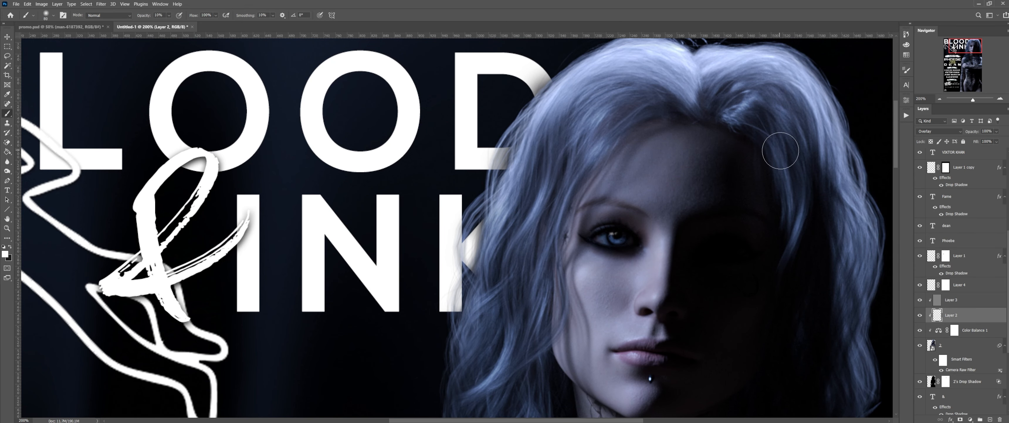
scroll(822, 141, down, 5)
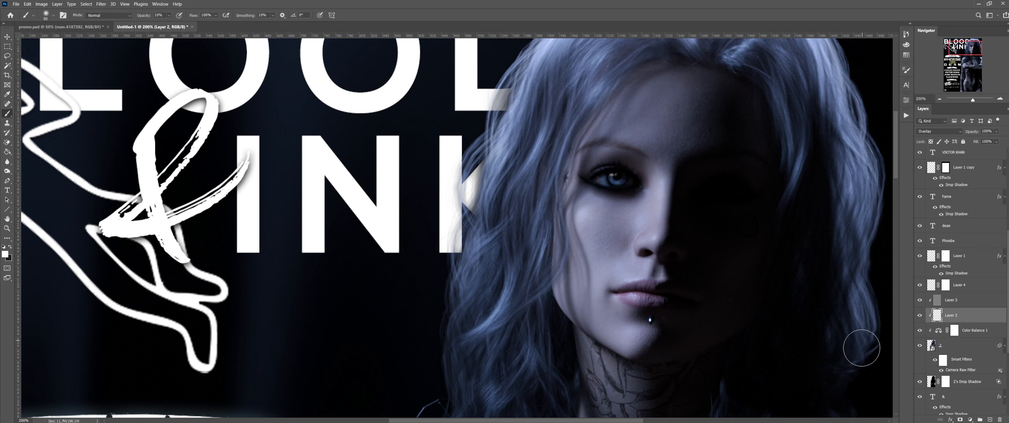
scroll(827, 325, down, 3)
scroll(835, 305, down, 6)
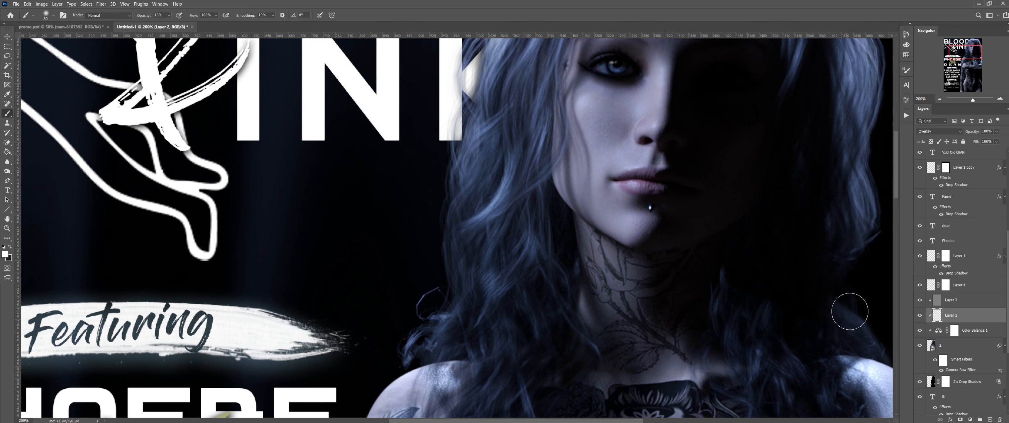
scroll(768, 352, down, 3)
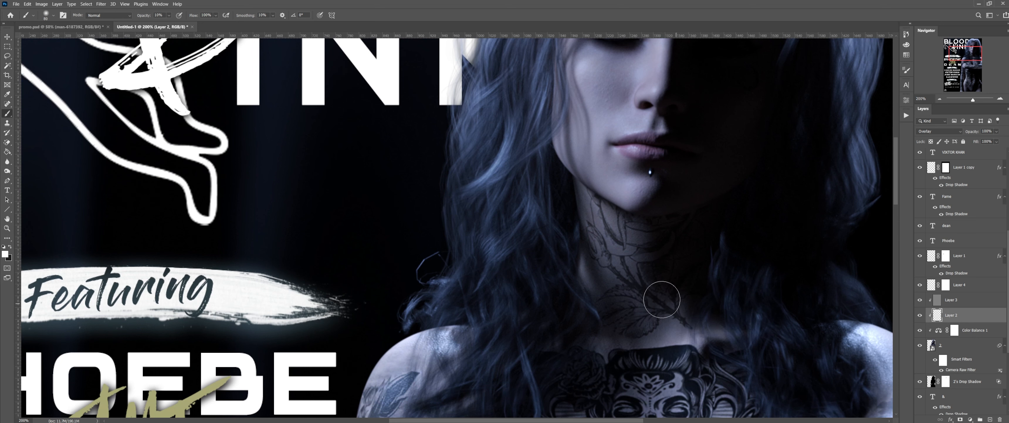
scroll(631, 288, down, 3)
scroll(572, 266, up, 2)
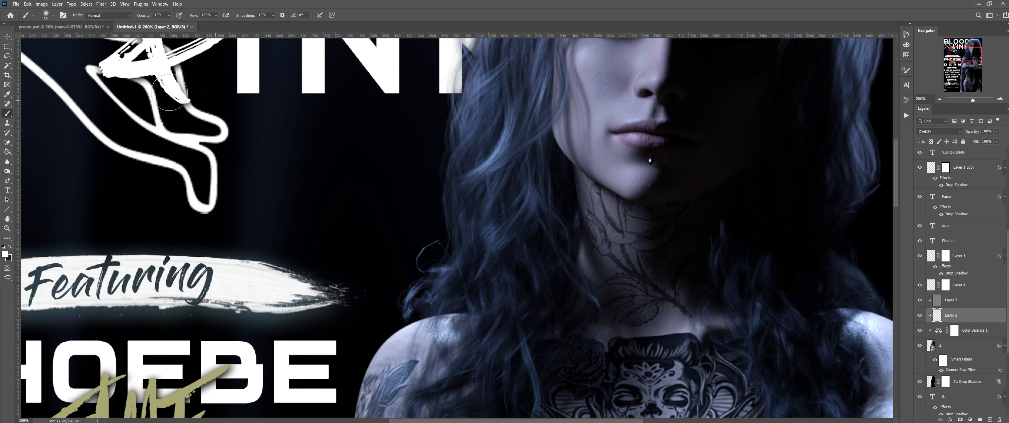
click(10, 246)
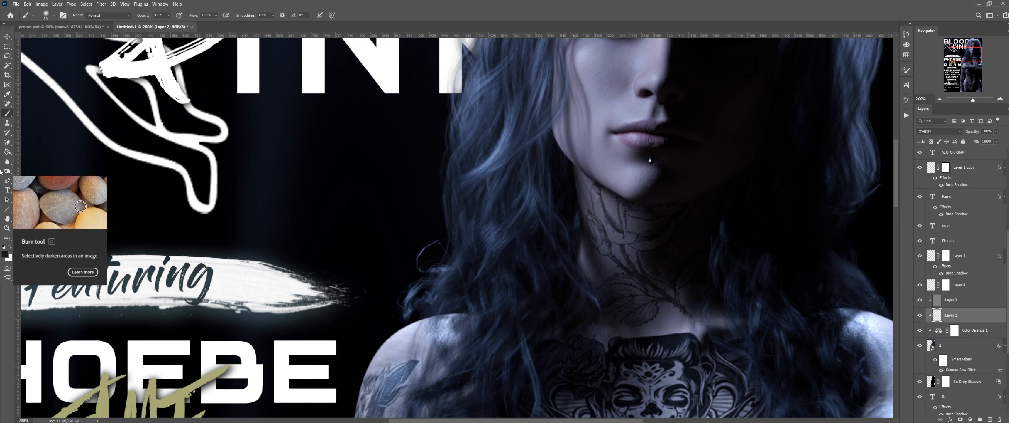
Step: Briefly pick the Burn tool, then return to the Brush tool
click(7, 171)
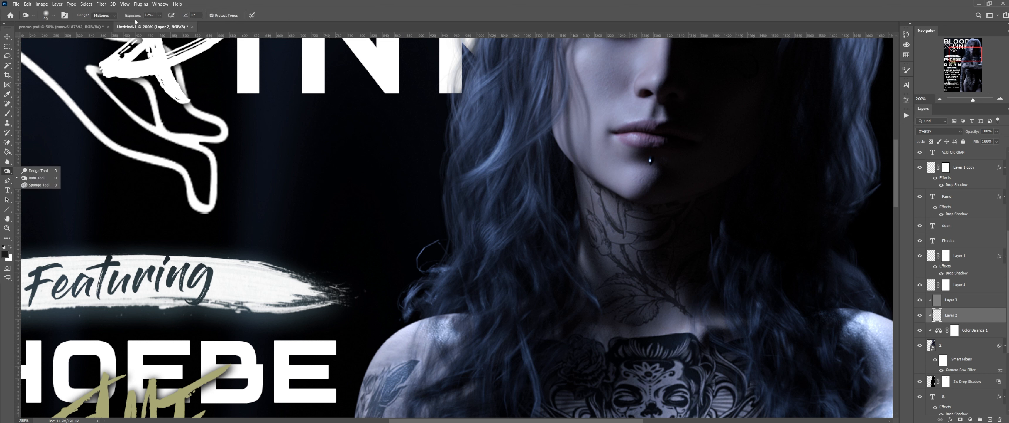
click(7, 114)
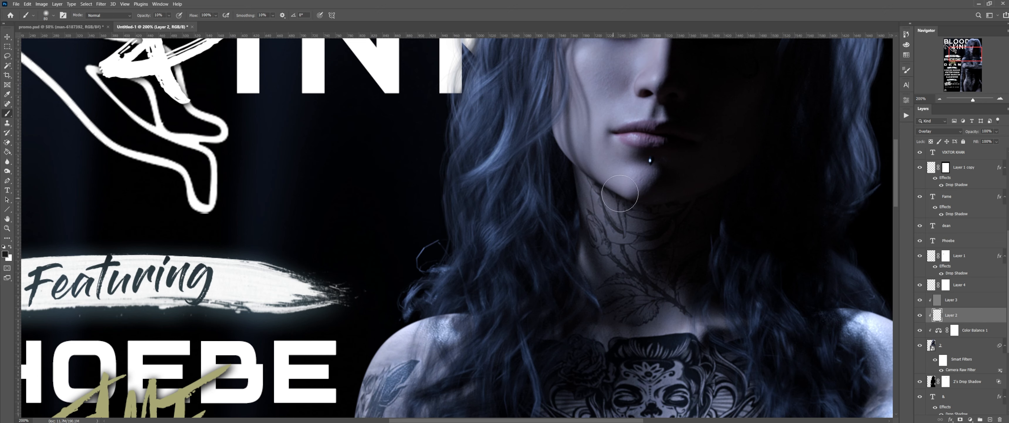
scroll(620, 193, up, 4)
scroll(921, 298, up, 2)
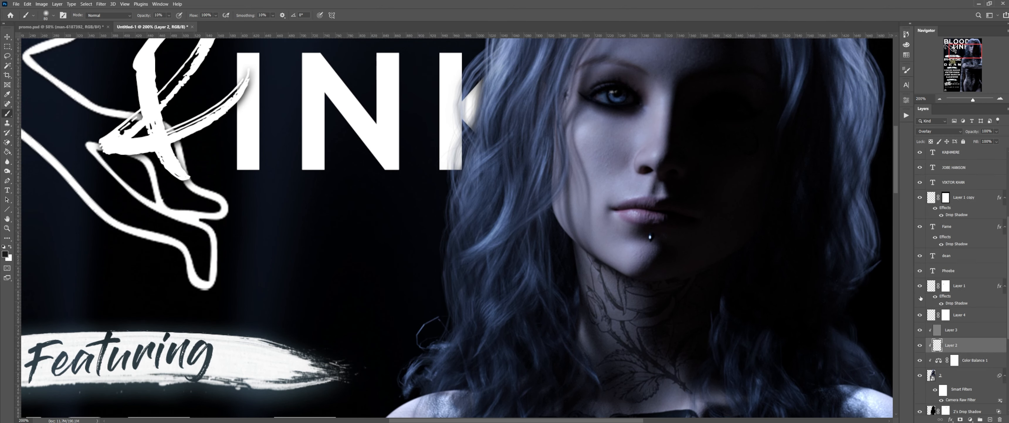
scroll(925, 299, up, 2)
scroll(912, 304, down, 2)
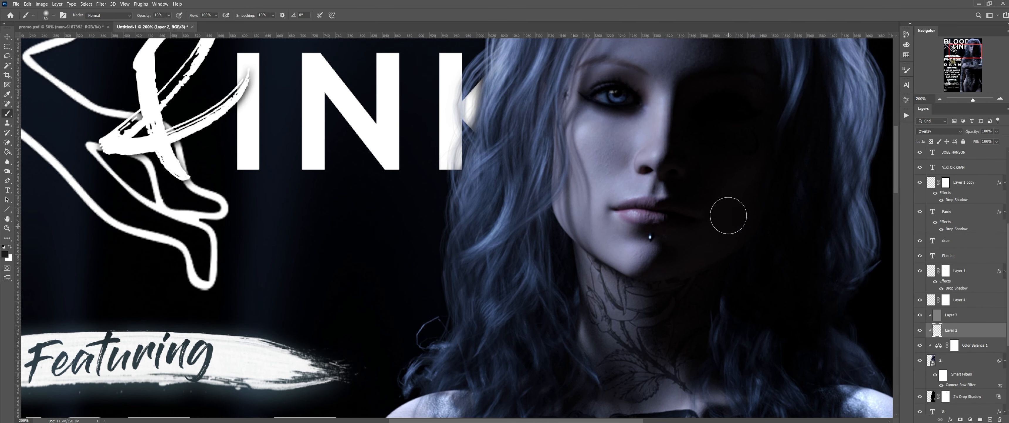
scroll(726, 214, up, 1)
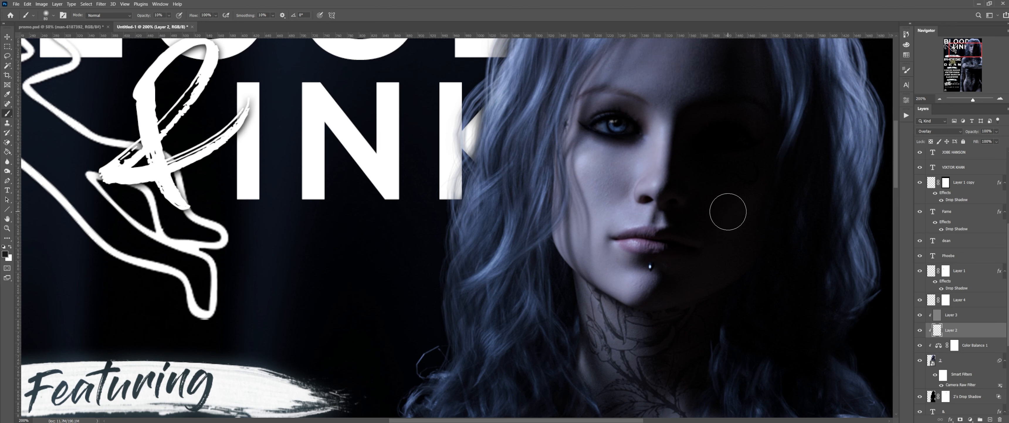
Step: Zoom to 400% on the lips, shrink the brush to 20 px, and return to 200%
click(1000, 101)
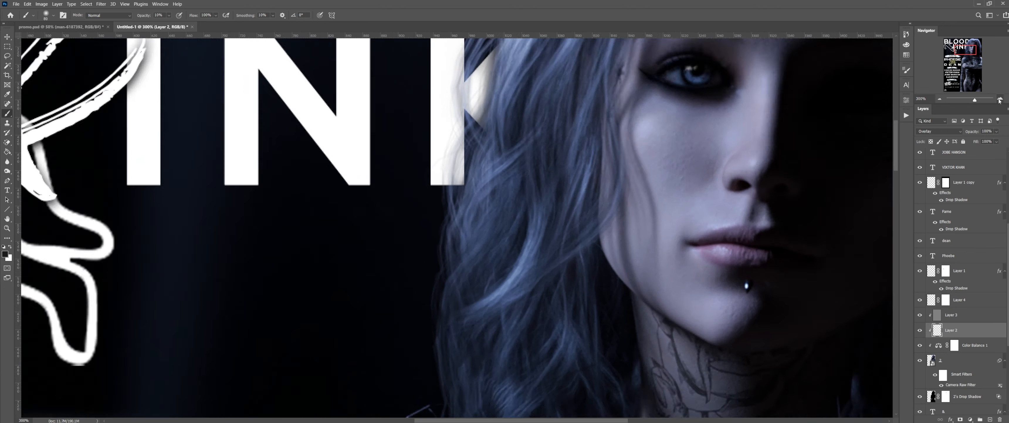
drag(964, 54, 969, 54)
key(bracketleft)
key(bracketleft)
key(bracketleft)
key(bracketleft)
key(bracketleft)
key(bracketleft)
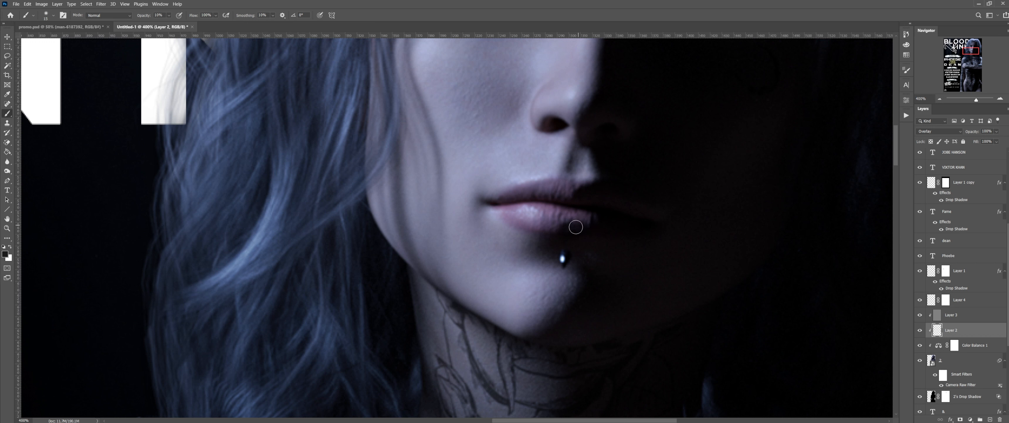
click(940, 99)
click(940, 98)
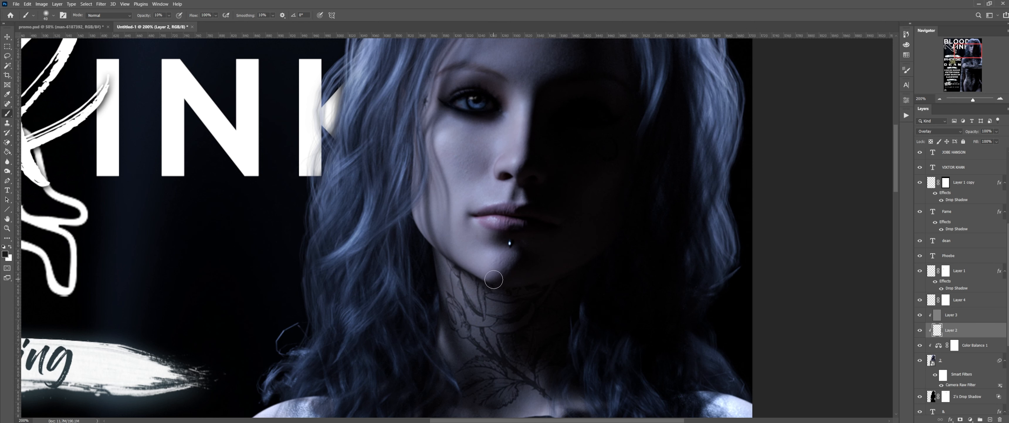
Step: Paint soft 20%-opacity shading over the face and hair on Layer 2, continuing down to the neck
scroll(494, 279, up, 2)
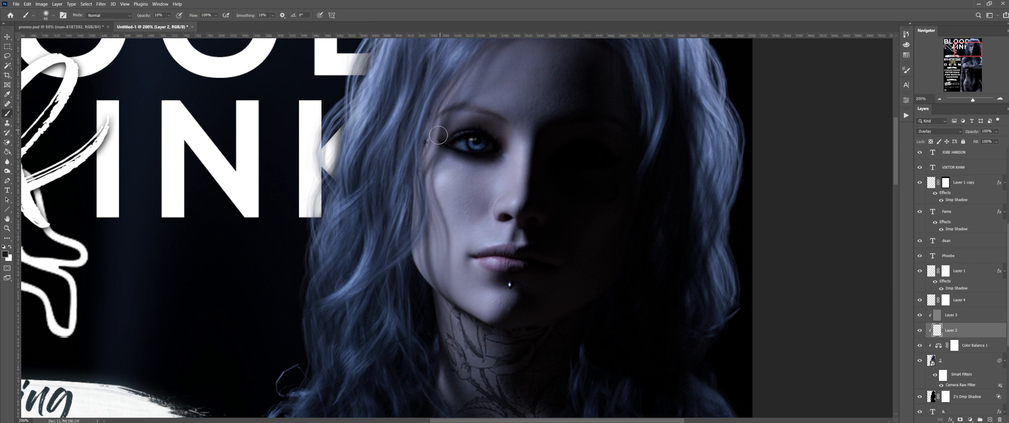
scroll(447, 131, up, 1)
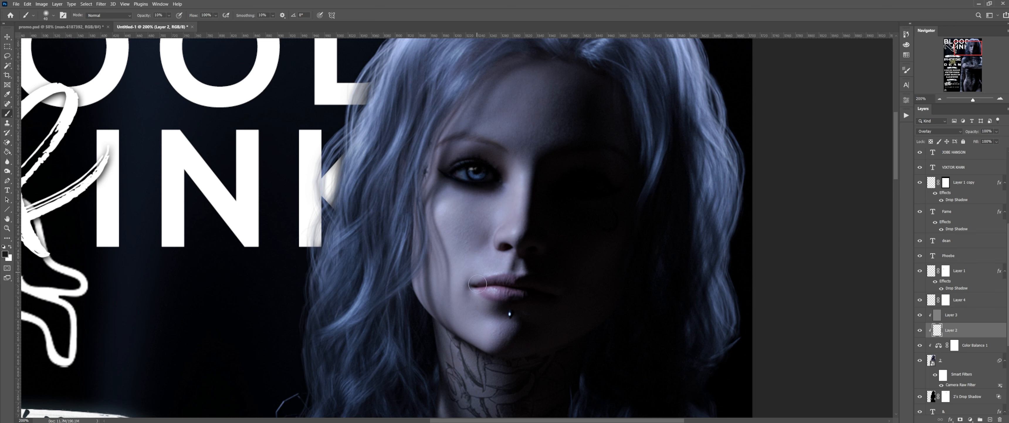
scroll(390, 257, down, 3)
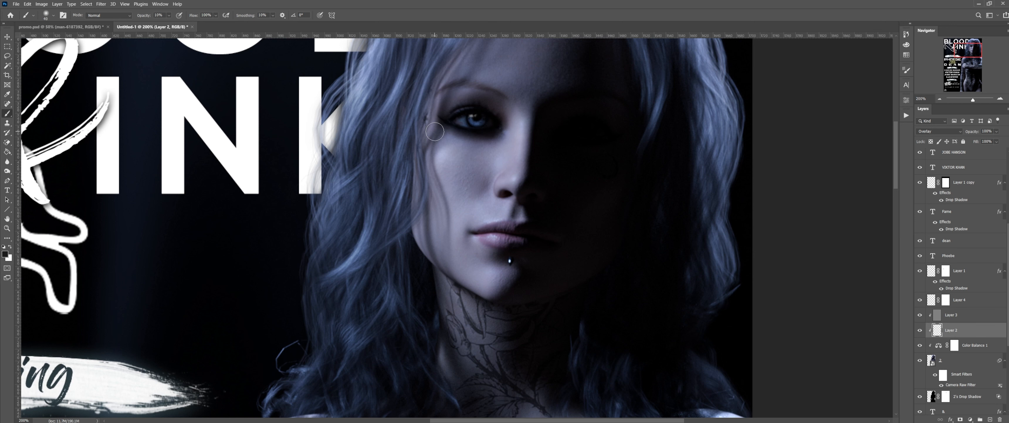
scroll(487, 201, down, 5)
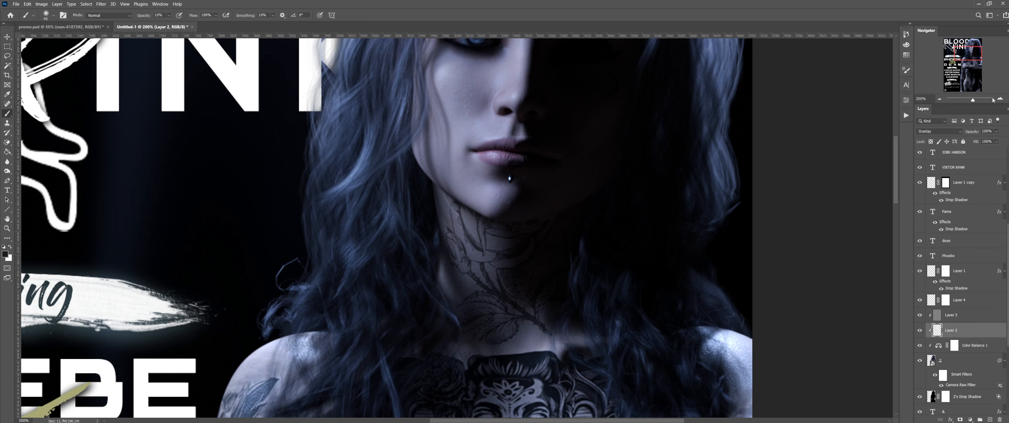
scroll(709, 191, up, 8)
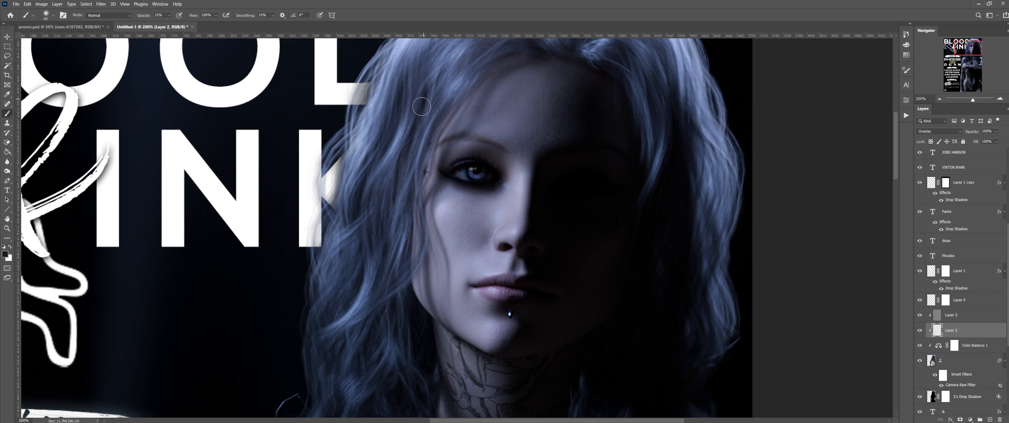
scroll(397, 186, up, 3)
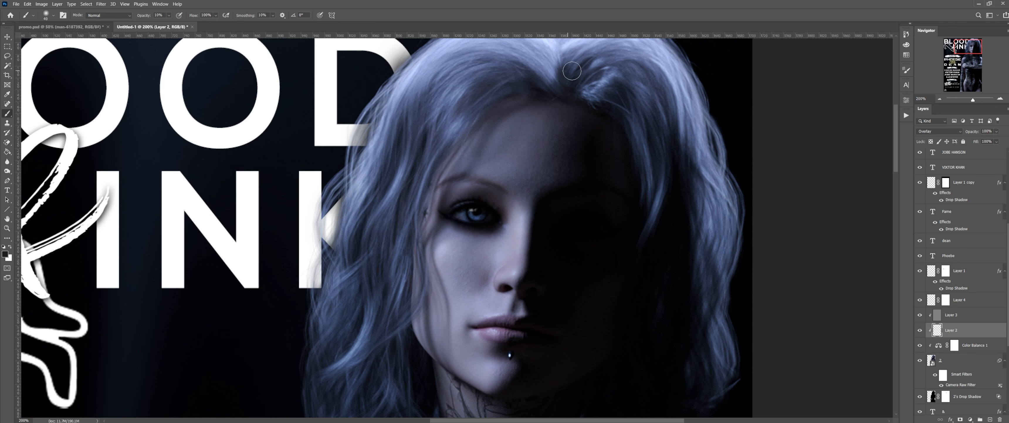
scroll(592, 74, up, 3)
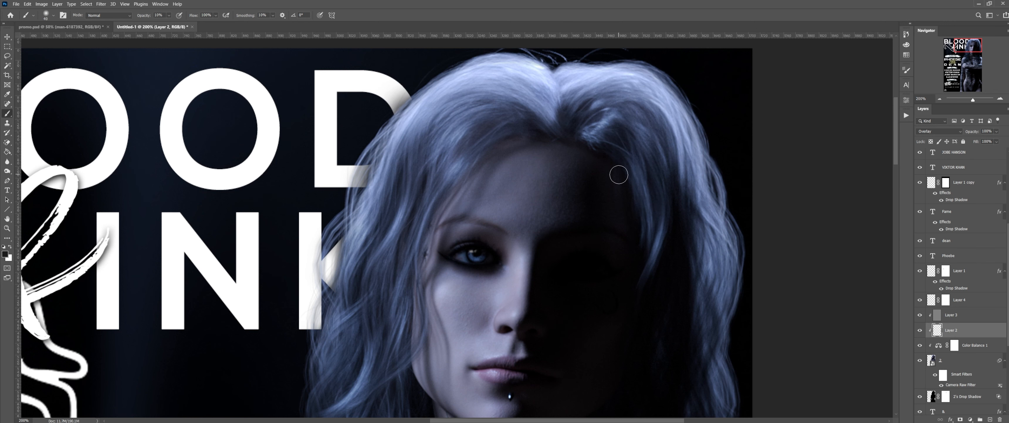
scroll(616, 217, down, 5)
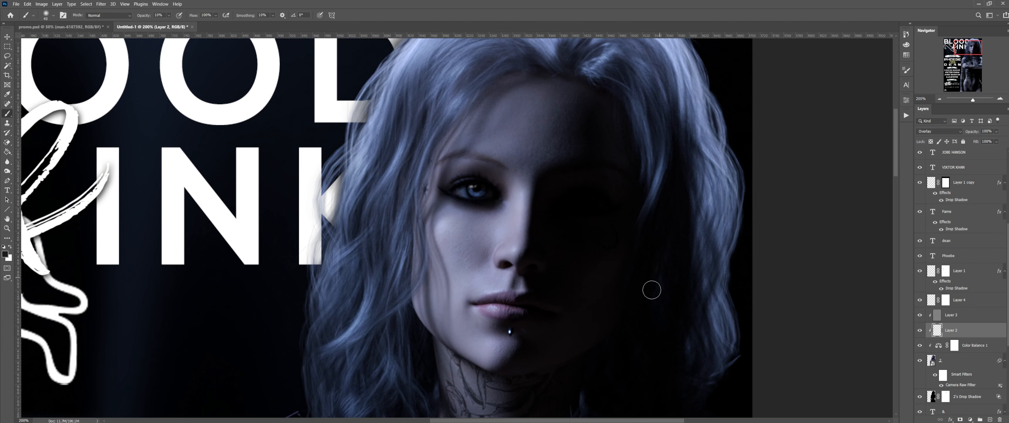
scroll(665, 294, down, 7)
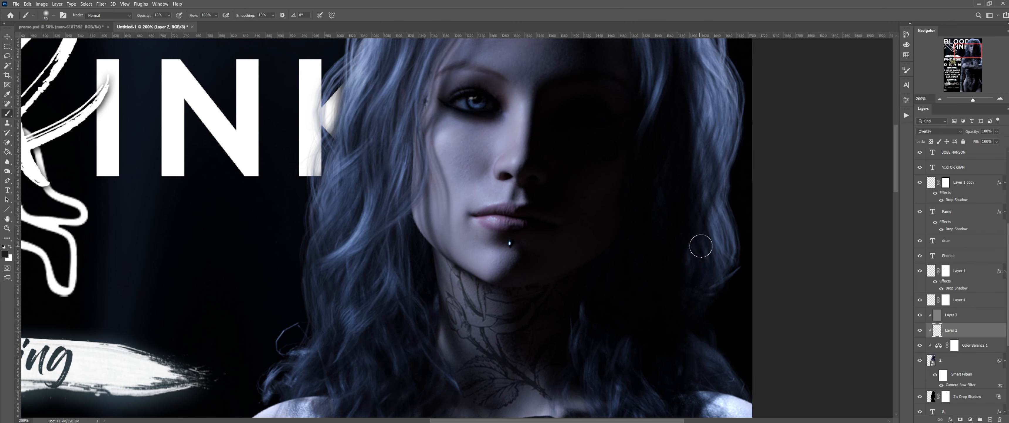
scroll(666, 283, down, 5)
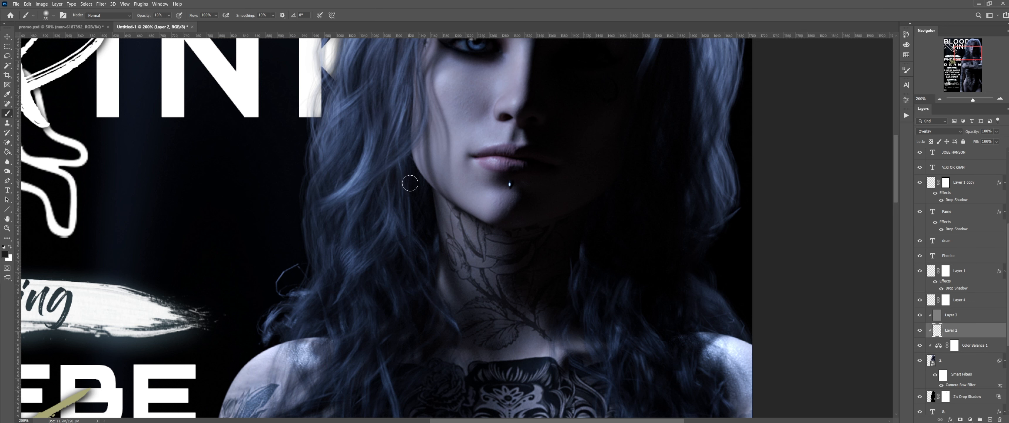
Step: Raise the brush size to 80 and move the Navigator view down to the chest and crossed arms
scroll(457, 224, down, 2)
scroll(459, 220, up, 2)
scroll(571, 180, down, 2)
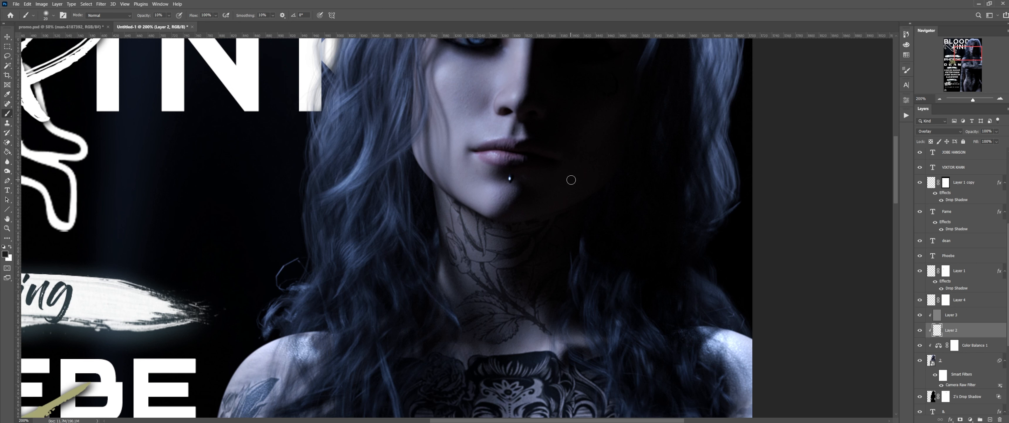
key(bracketright)
key(bracketright)
key(bracketright)
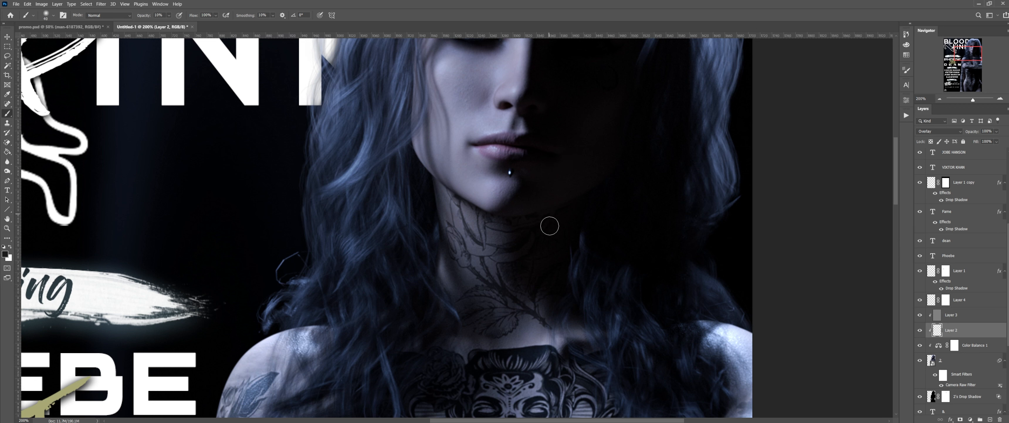
scroll(533, 270, down, 4)
key(bracketright)
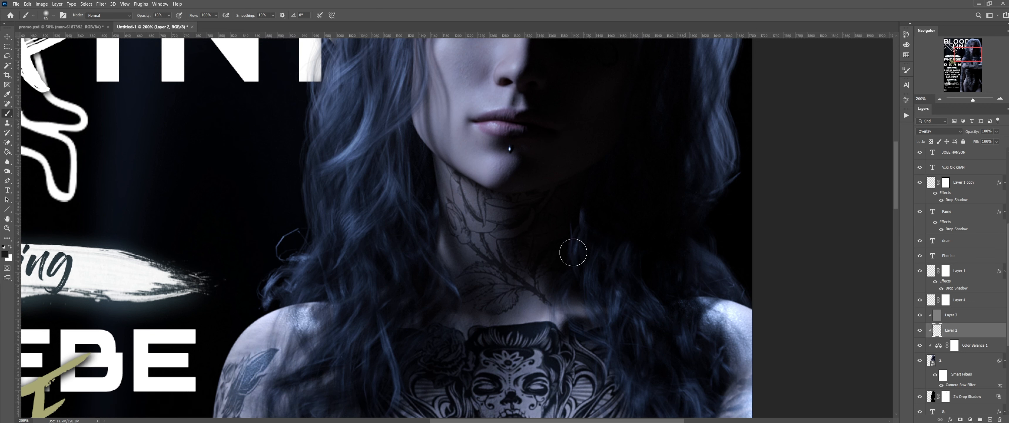
key(bracketright)
key(bracketright)
scroll(496, 310, down, 1)
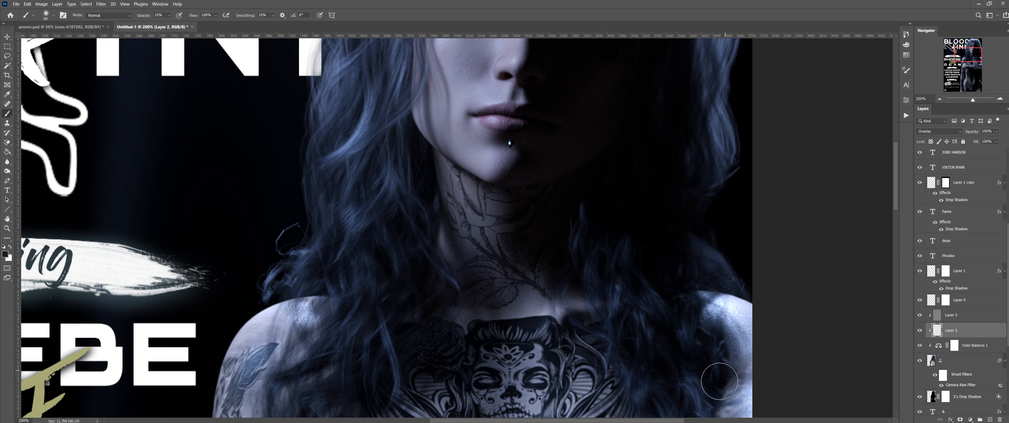
drag(972, 53, 967, 46)
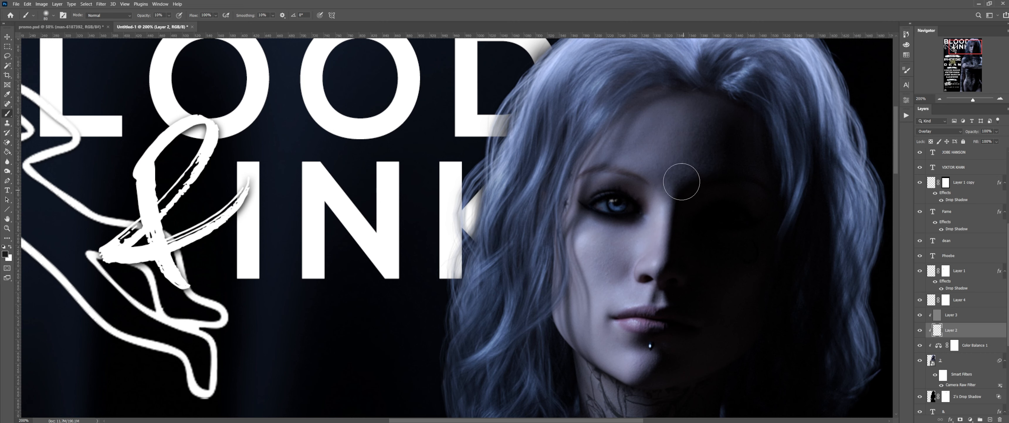
mouse_move(968, 61)
mouse_down()
mouse_move(967, 97)
mouse_move(963, 66)
mouse_up()
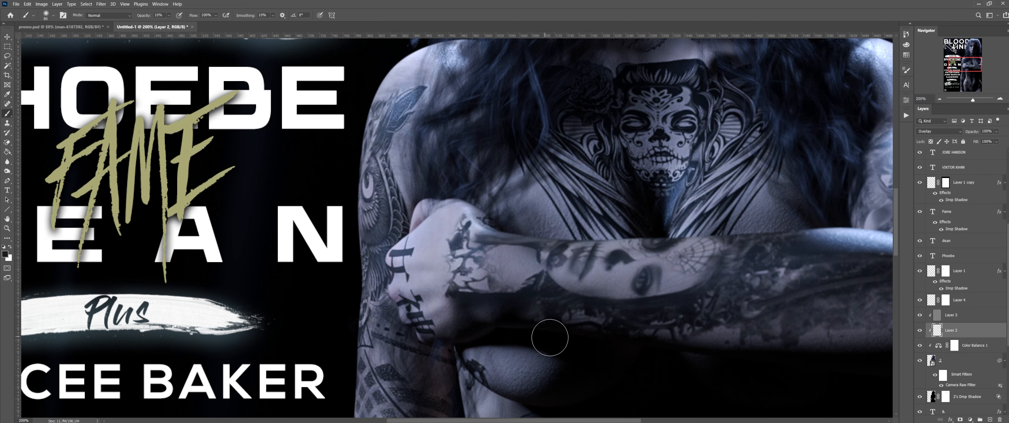
Step: Paint black shadow beneath the crossed forearm
scroll(515, 376, down, 3)
scroll(516, 376, down, 1)
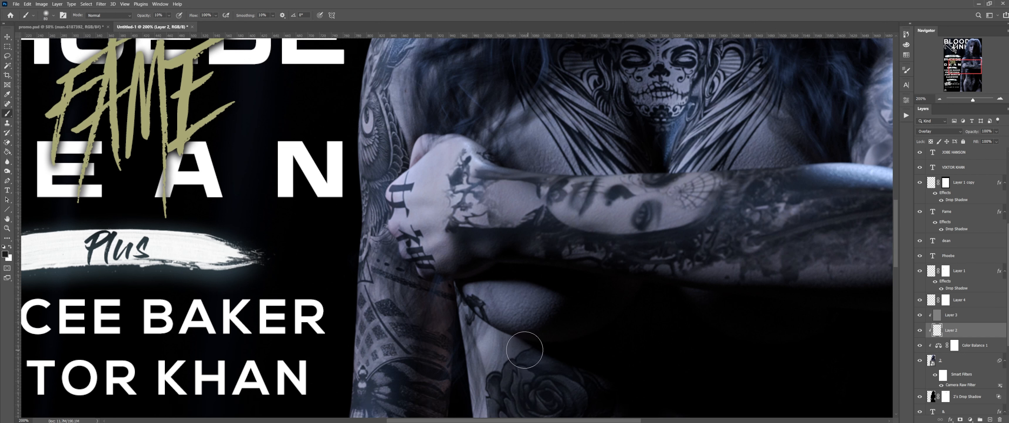
mouse_move(465, 321)
mouse_down()
mouse_move(452, 270)
mouse_move(451, 344)
mouse_up()
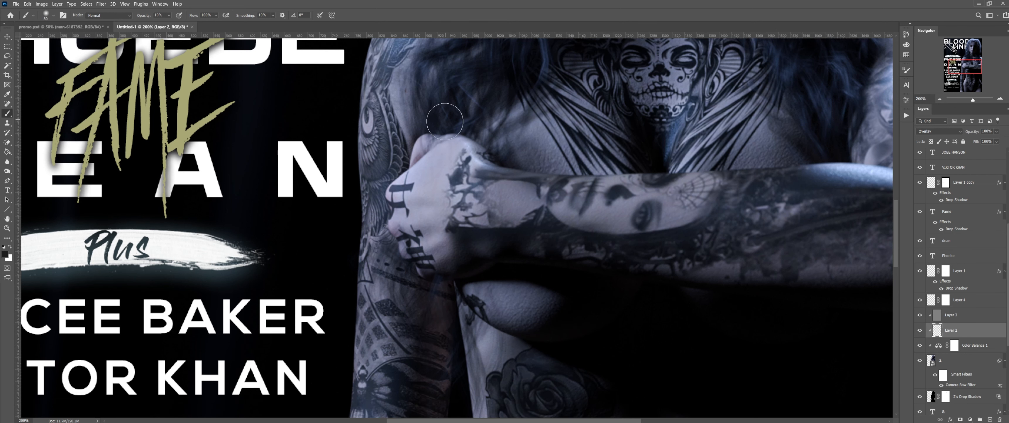
scroll(431, 164, down, 8)
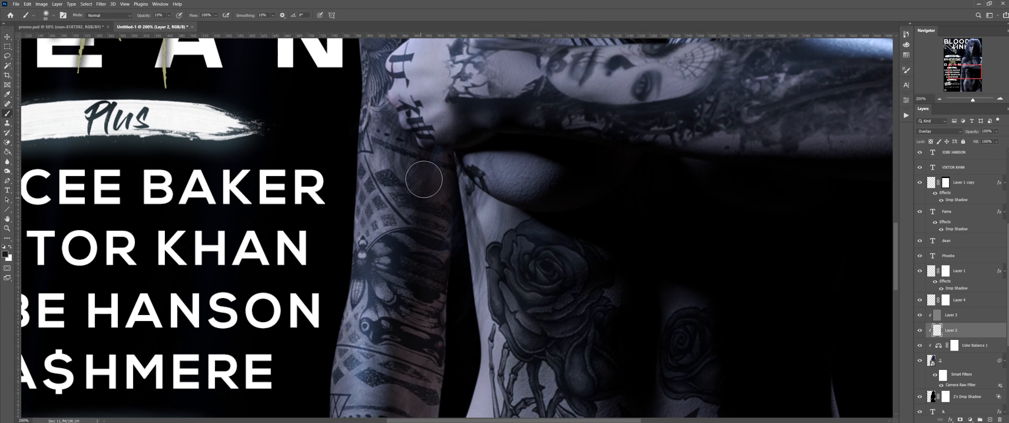
scroll(392, 352, down, 7)
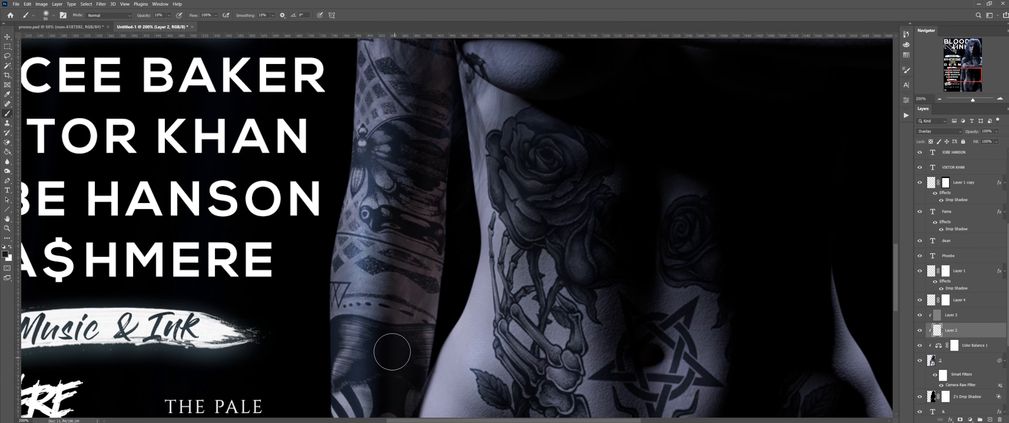
scroll(392, 351, down, 2)
scroll(395, 352, down, 1)
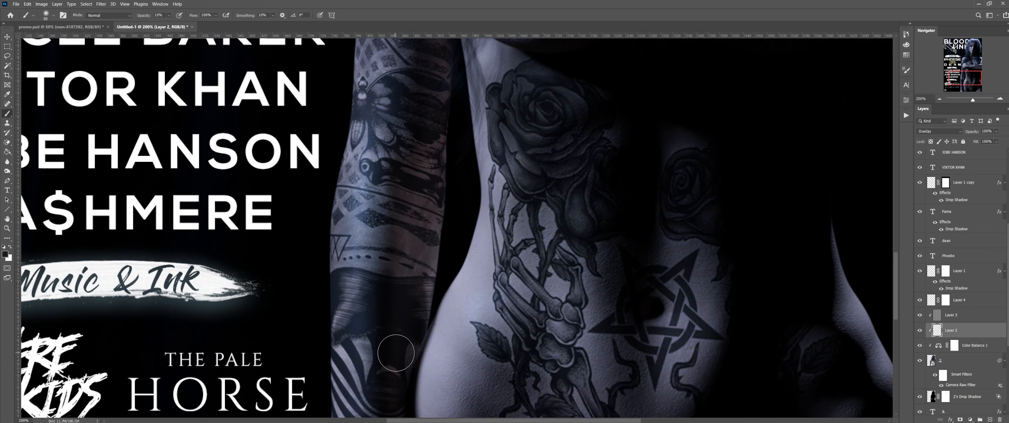
scroll(395, 352, down, 7)
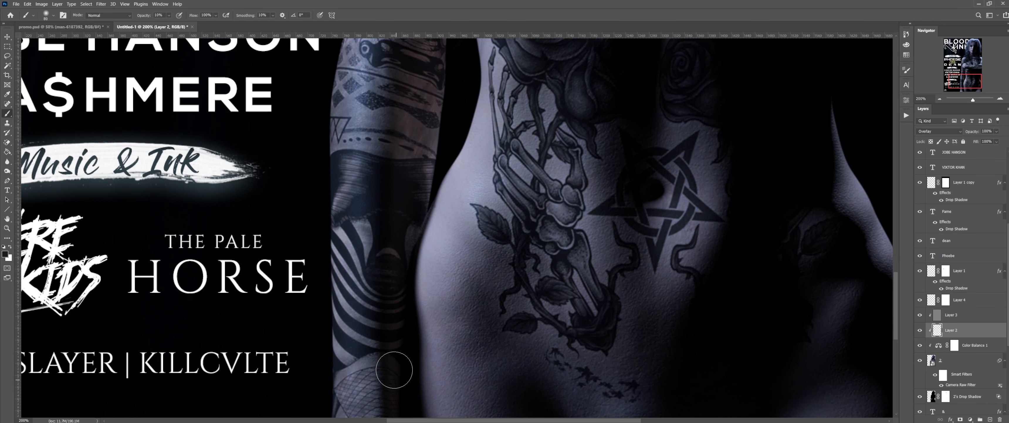
scroll(394, 369, down, 7)
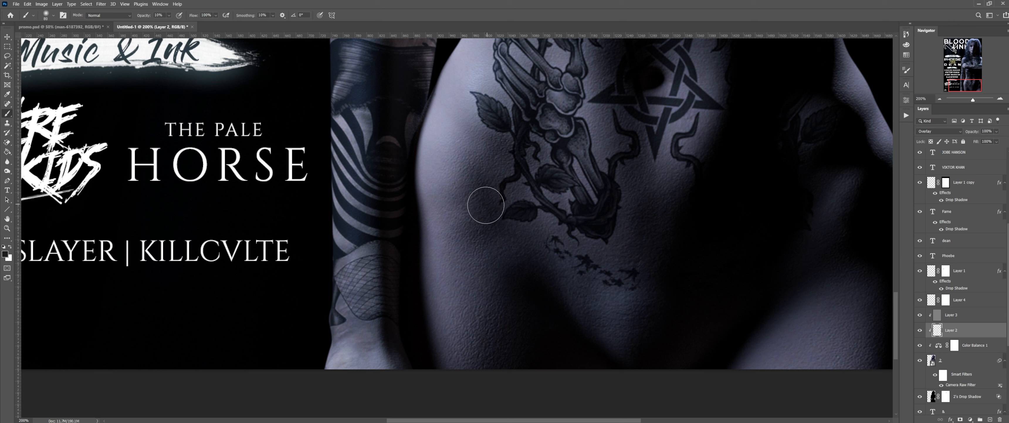
Step: With a 200 px brush at 35% opacity, darken the lower torso and its right side
key(bracketright)
key(bracketright)
key(bracketright)
key(bracketright)
drag(154, 18, 155, 17)
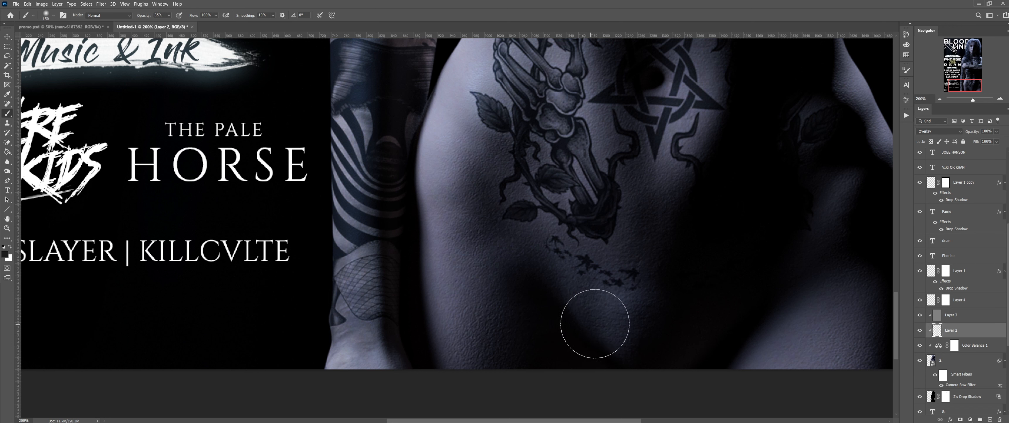
key(bracketright)
key(bracketright)
mouse_move(603, 324)
mouse_down()
mouse_move(597, 316)
mouse_move(619, 309)
mouse_move(744, 349)
mouse_move(575, 304)
mouse_move(558, 266)
mouse_move(619, 287)
mouse_move(685, 334)
mouse_move(663, 331)
mouse_move(646, 219)
mouse_move(619, 294)
mouse_move(754, 350)
mouse_up()
scroll(740, 230, up, 1)
scroll(740, 230, up, 3)
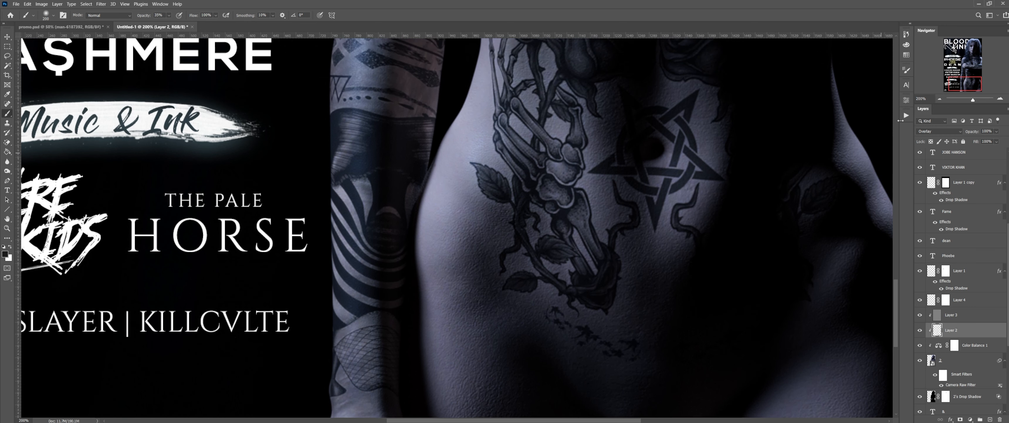
drag(963, 83, 978, 91)
mouse_move(826, 302)
mouse_down()
mouse_move(816, 288)
mouse_move(852, 232)
mouse_move(827, 234)
mouse_move(782, 361)
mouse_move(757, 370)
mouse_move(851, 357)
mouse_up()
scroll(851, 358, down, 2)
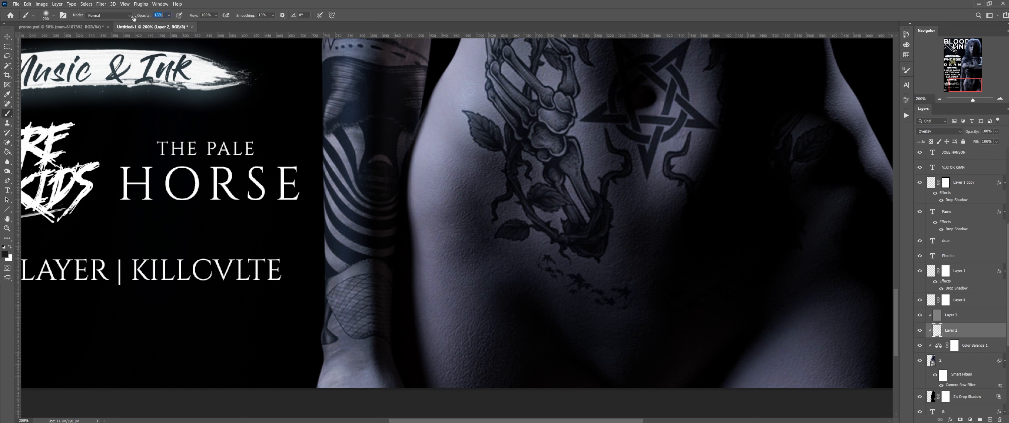
scroll(744, 224, up, 5)
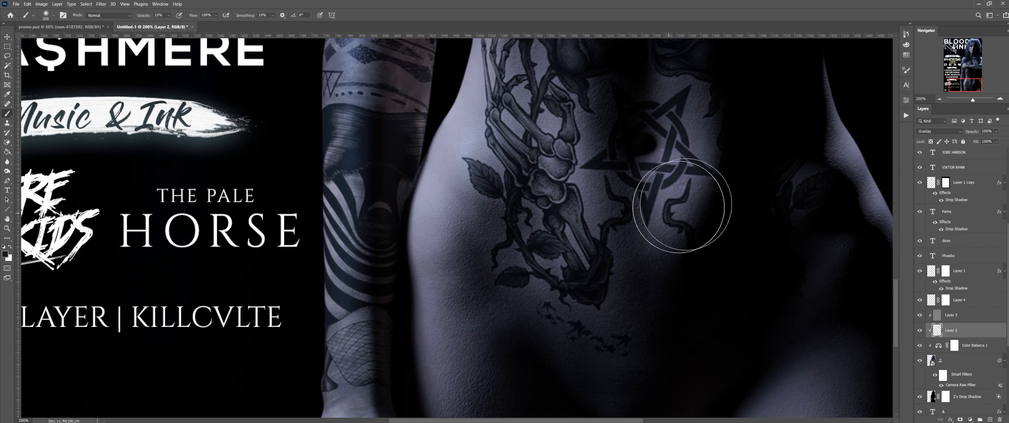
Step: Zoom out to the full poster, make white the painting colour, and select Layer 3
click(939, 99)
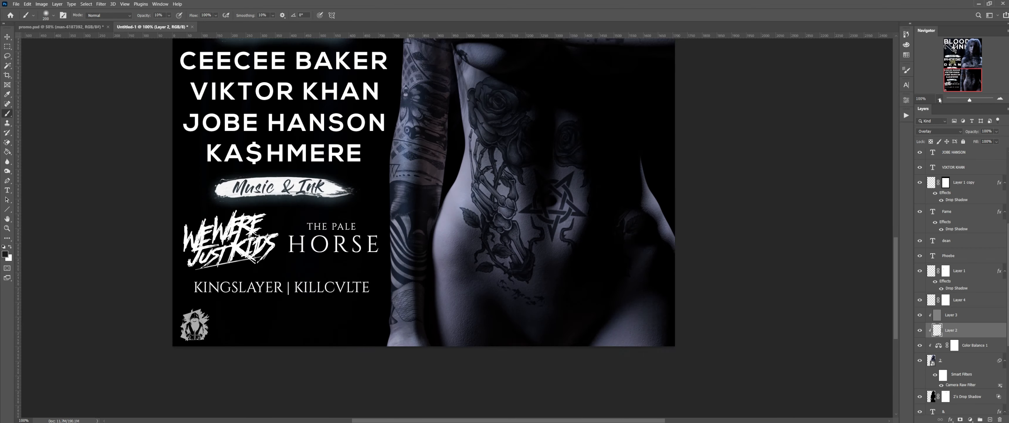
click(940, 100)
click(940, 99)
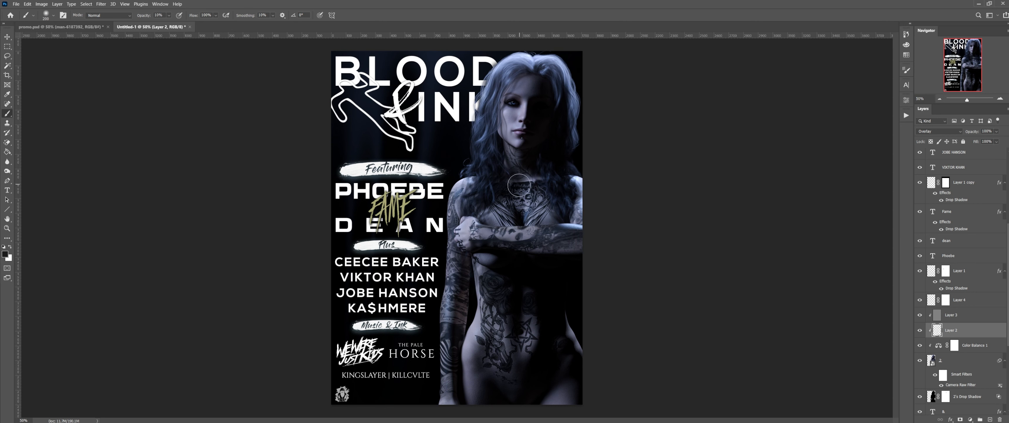
key(x)
click(937, 314)
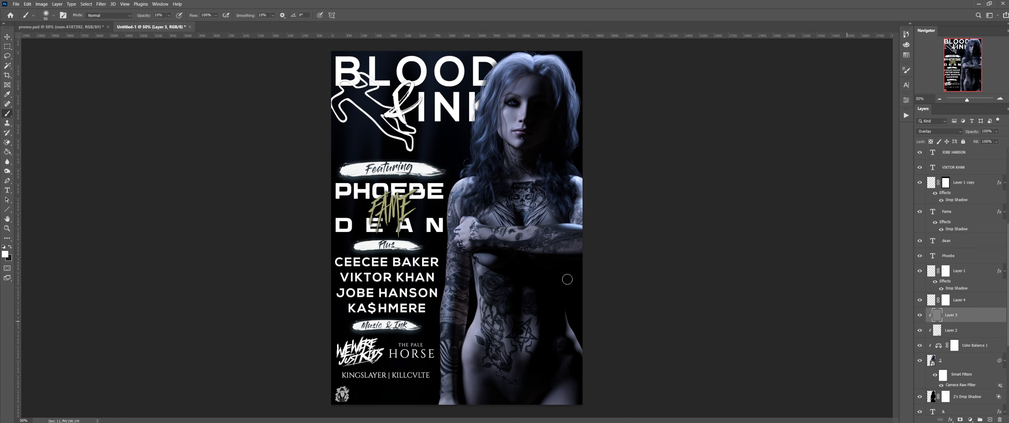
Step: With the Dodge tool at about 200% zoom and a 150 brush, dodge the model's forehead and cheek
click(3, 172)
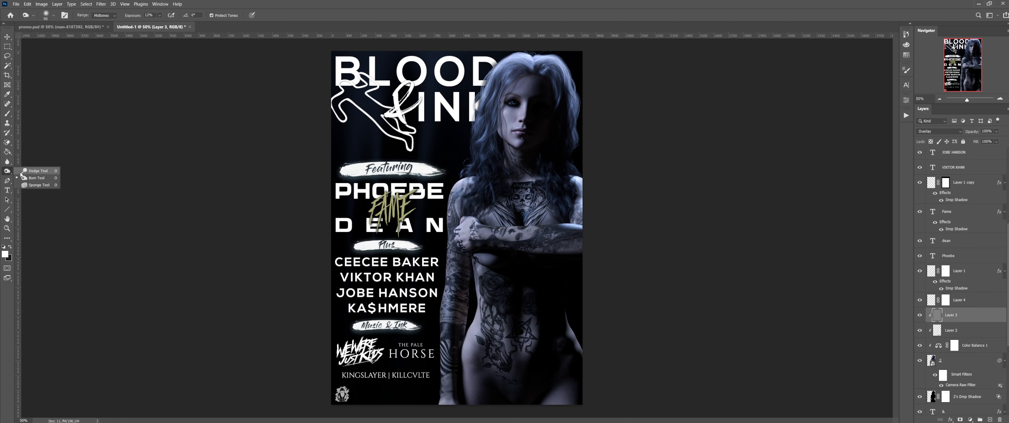
click(1001, 98)
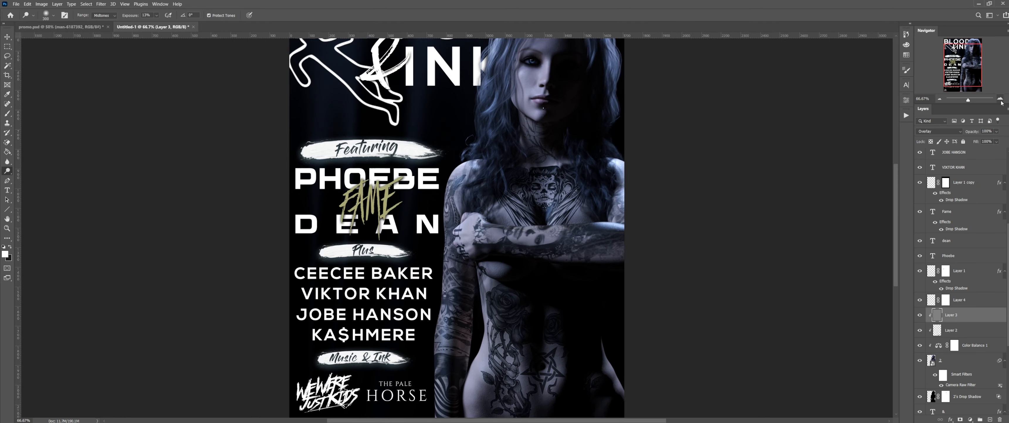
click(1000, 98)
click(1000, 98)
drag(969, 55, 969, 44)
key(bracketleft)
key(bracketleft)
key(bracketleft)
key(bracketleft)
key(bracketleft)
key(bracketleft)
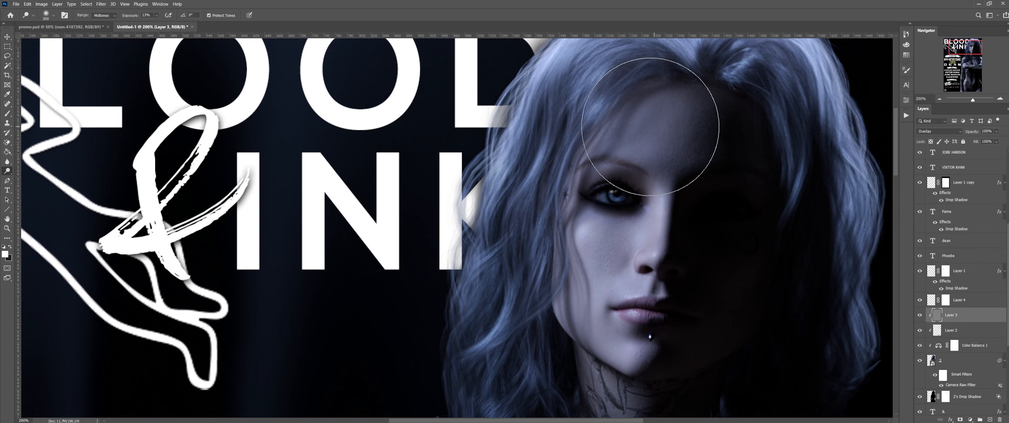
mouse_move(681, 114)
mouse_down()
mouse_move(683, 128)
mouse_move(623, 142)
mouse_move(710, 109)
mouse_move(658, 169)
mouse_up()
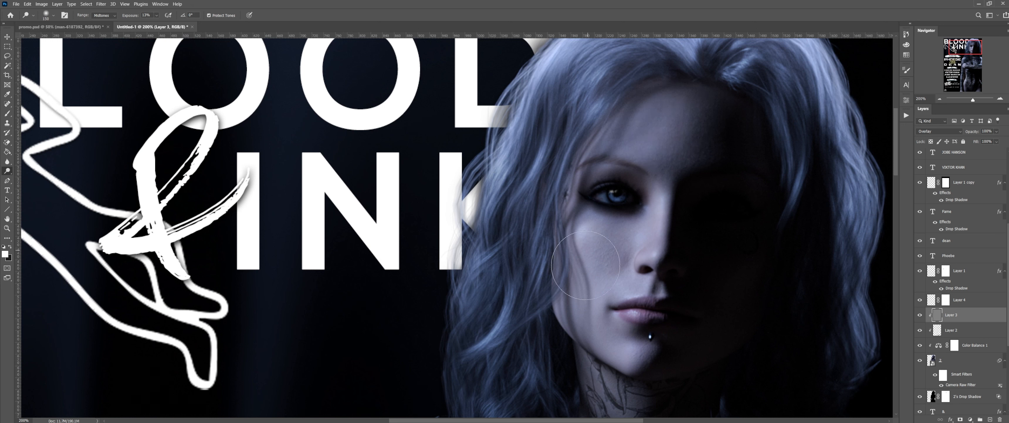
mouse_move(585, 266)
mouse_down()
mouse_move(610, 252)
mouse_move(579, 273)
mouse_move(567, 310)
mouse_move(564, 297)
mouse_move(568, 316)
mouse_move(653, 371)
mouse_up()
Step: Move down to the chest and enlarge the Dodge brush for the neck and chest tattoos
scroll(666, 369, down, 3)
scroll(647, 365, down, 5)
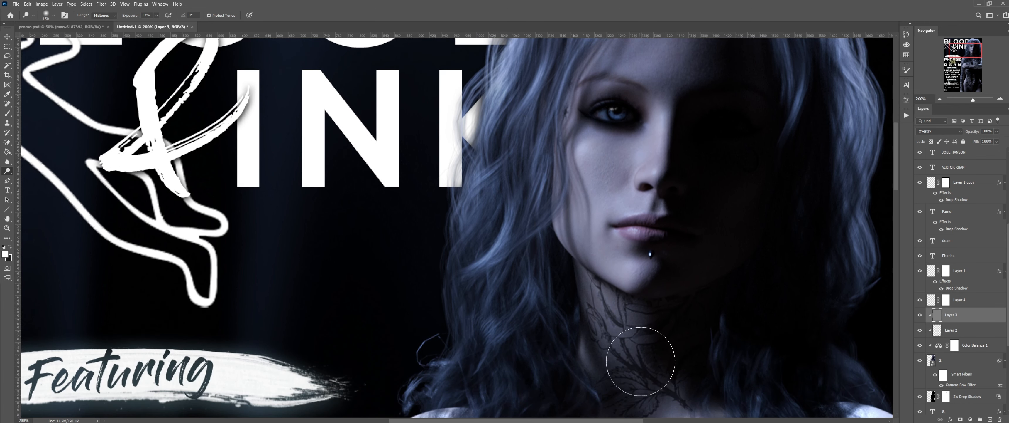
key(p)
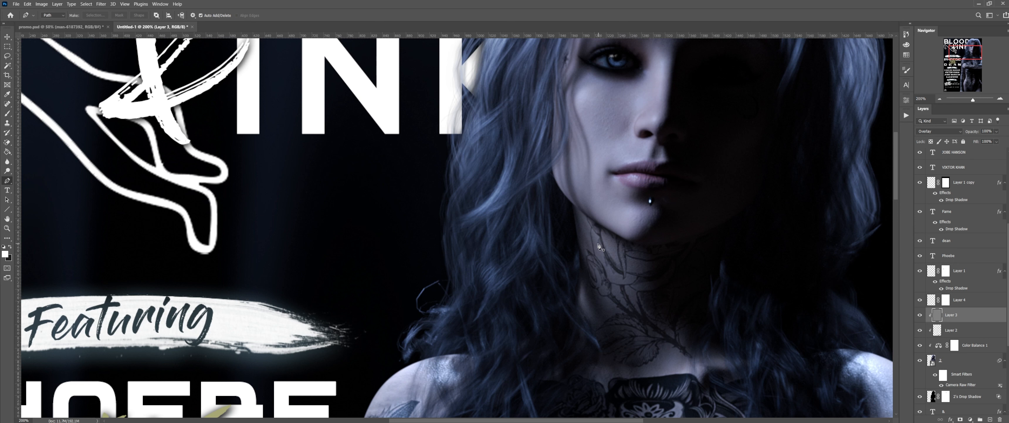
key(o)
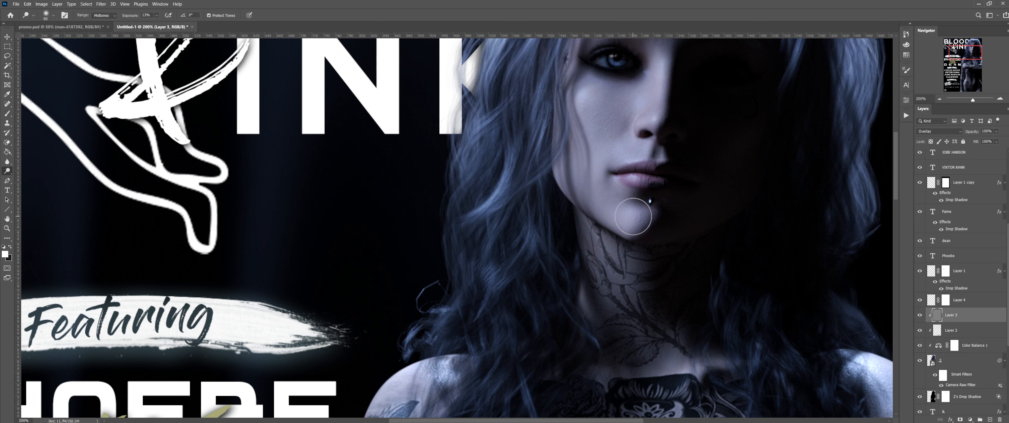
key(bracketright)
scroll(611, 235, down, 3)
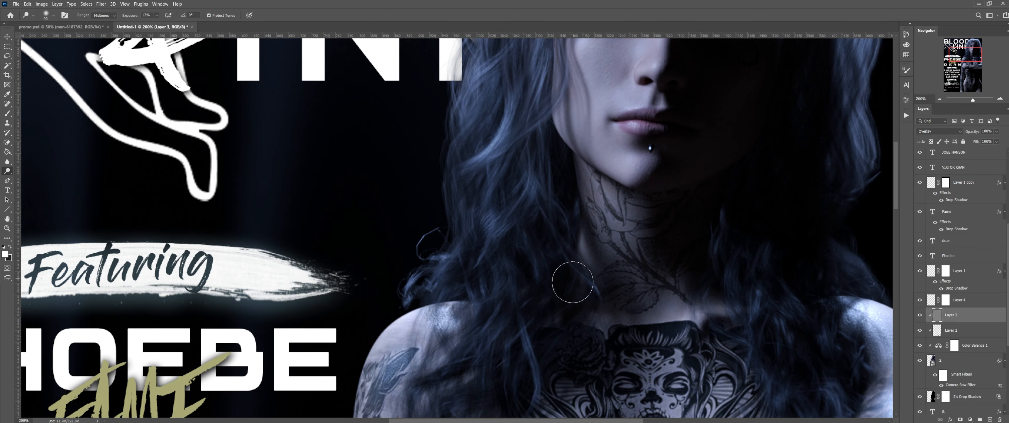
scroll(538, 298, down, 2)
scroll(533, 294, down, 2)
scroll(494, 321, down, 1)
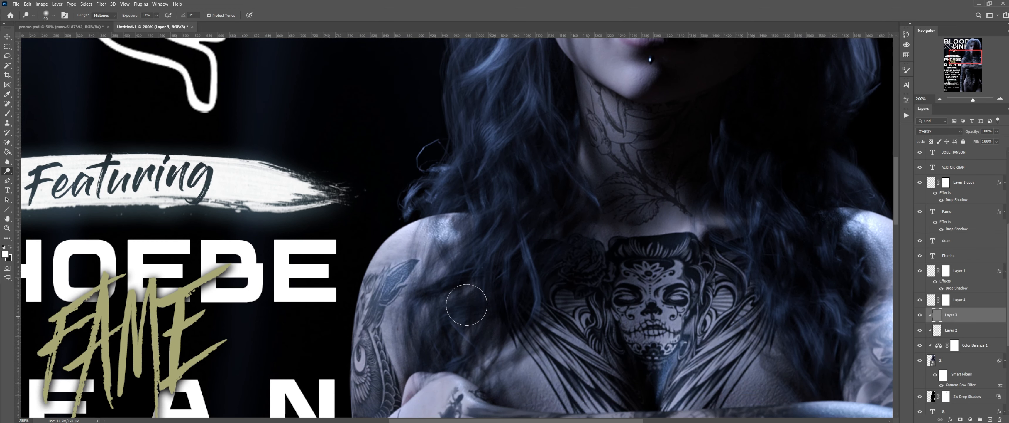
scroll(490, 345, down, 2)
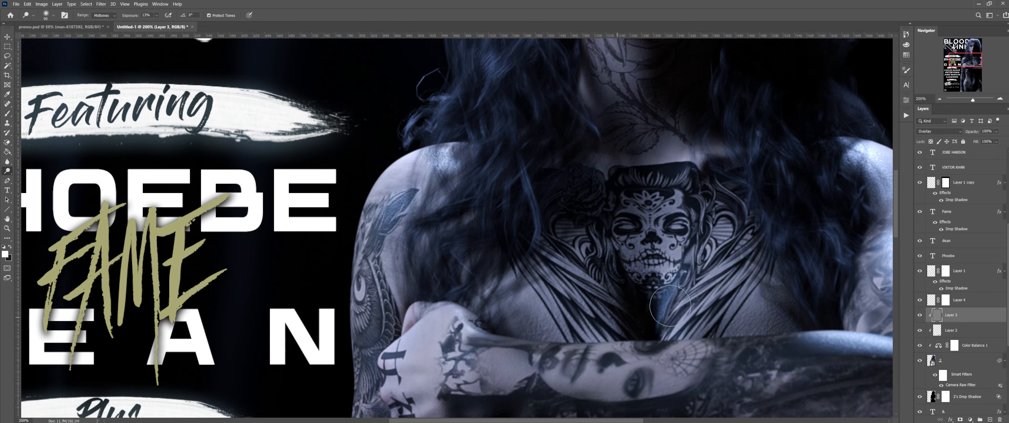
key(bracketright)
key(bracketright)
key(bracketright)
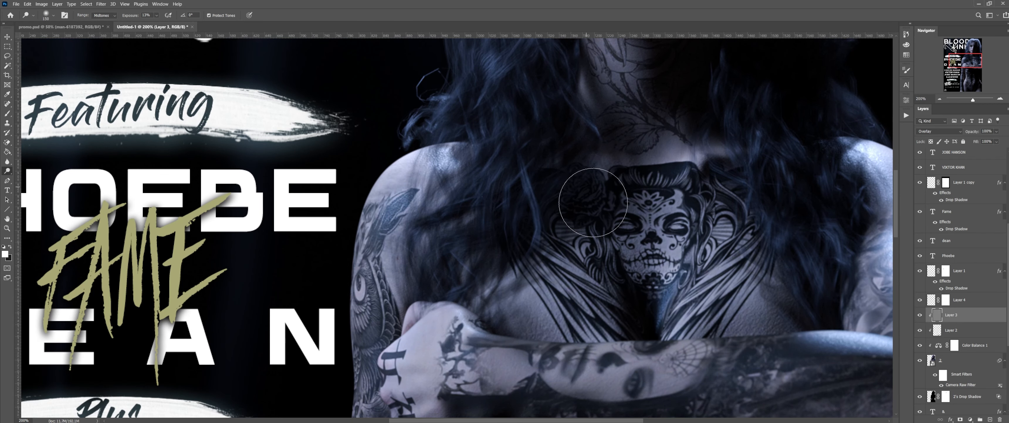
Step: Undo the last dodge stroke and zoom back out to see the whole poster column
key(ctrl+z)
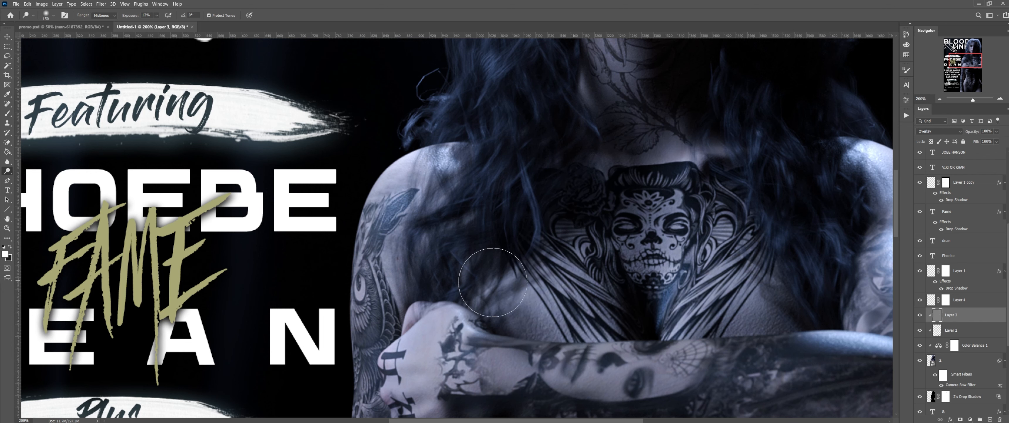
scroll(447, 298, down, 5)
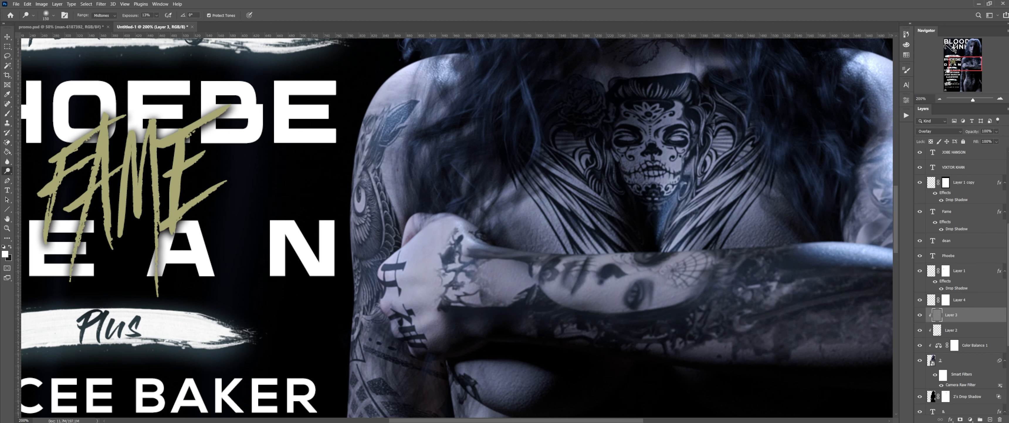
drag(969, 65, 978, 77)
click(939, 99)
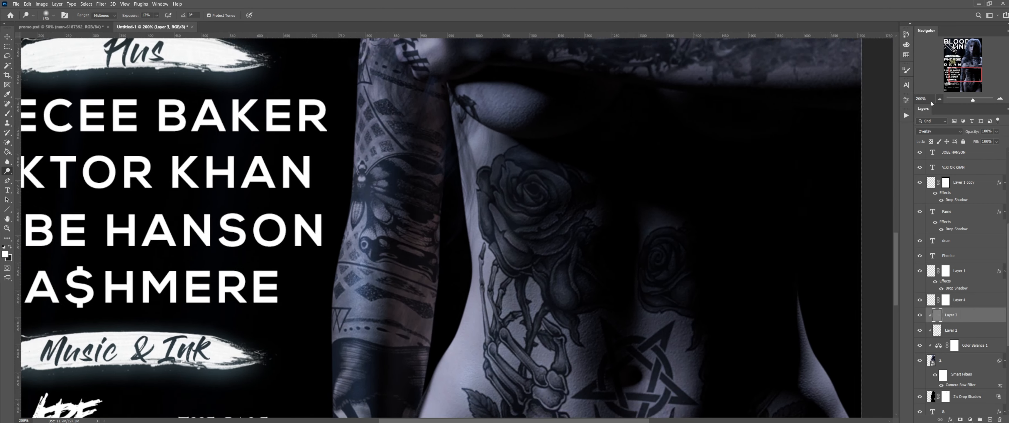
scroll(700, 137, up, 1)
scroll(699, 137, up, 1)
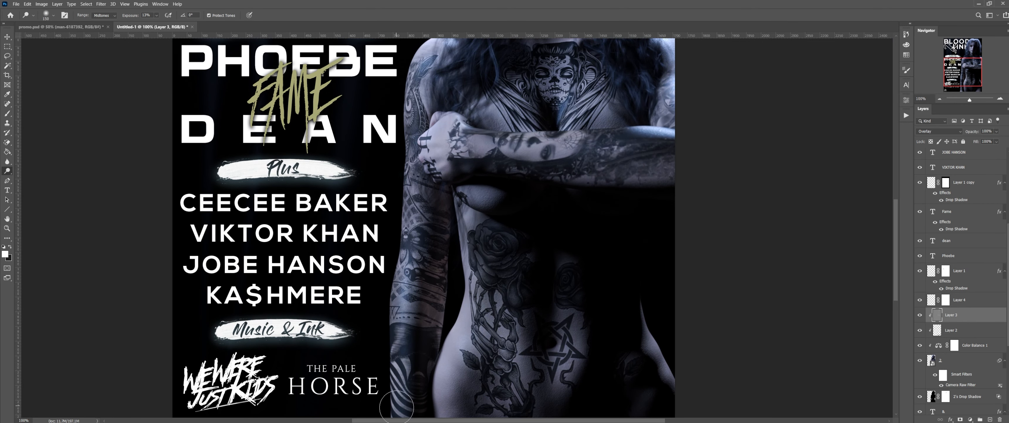
Step: Pick the Brush tool, target its options-bar Opacity setting, and make Layer 2 the active layer
scroll(404, 400, down, 4)
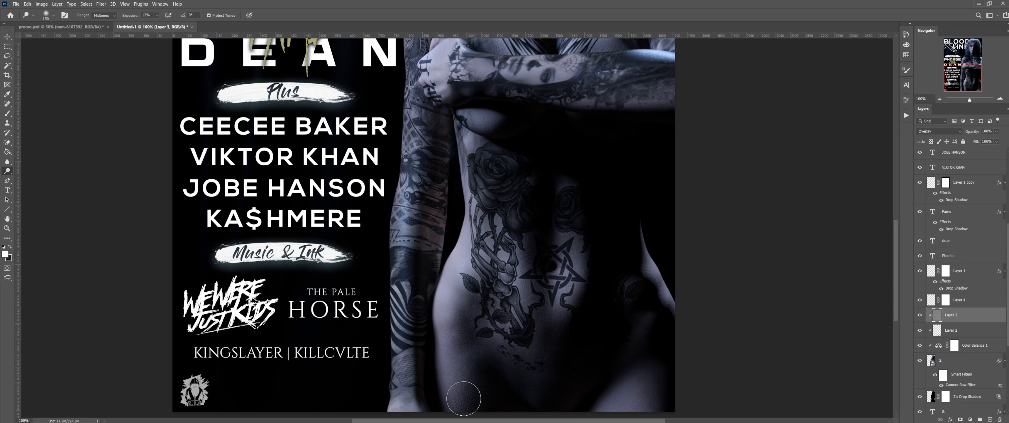
scroll(658, 223, up, 7)
scroll(661, 222, up, 4)
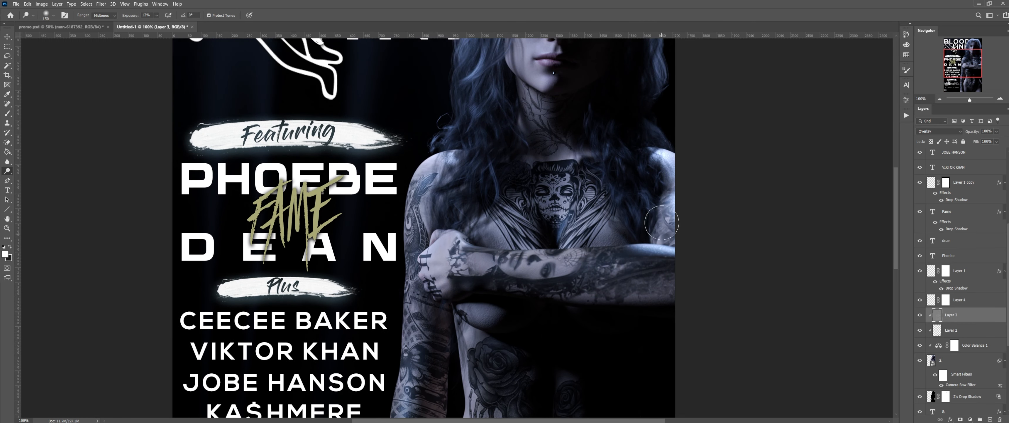
scroll(661, 222, up, 2)
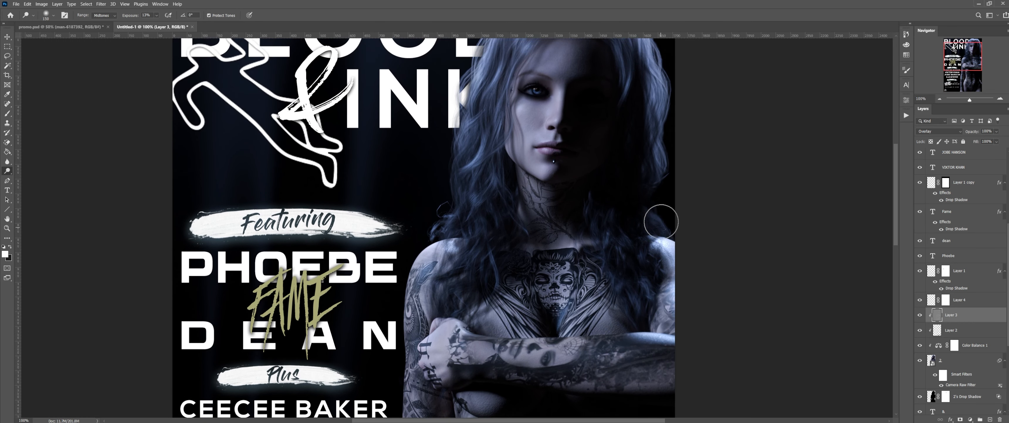
click(7, 114)
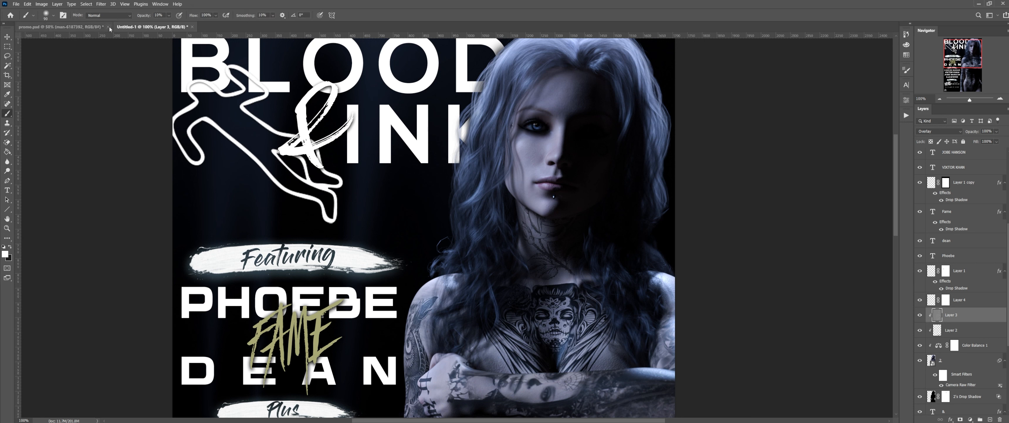
click(144, 15)
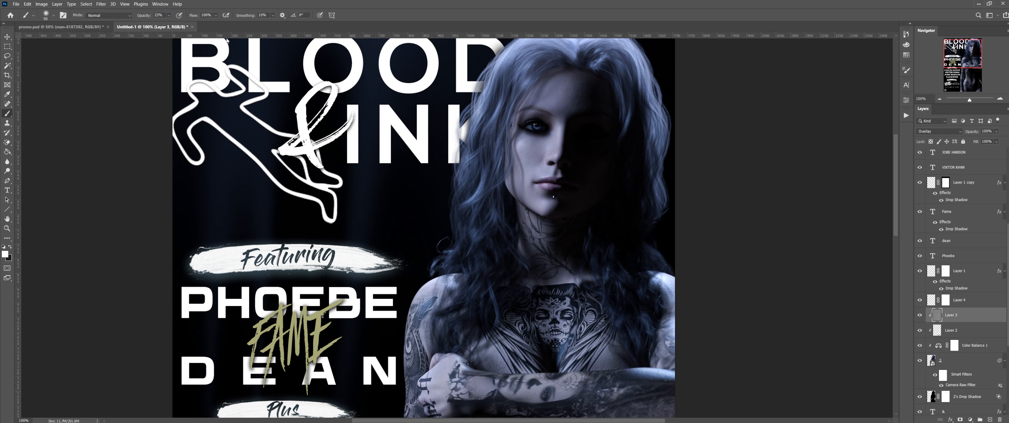
click(947, 330)
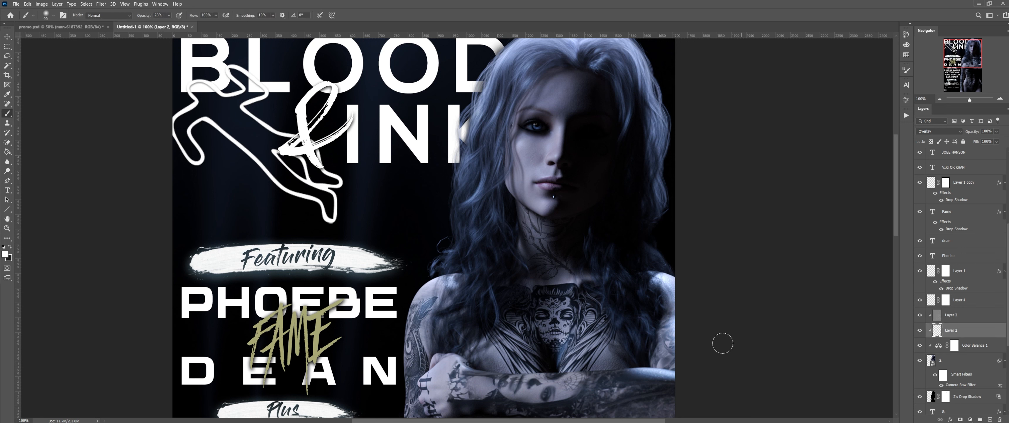
Step: With a 200 brush, paint white over the shadowed cheek and jaw, then black over the jaw and neck
key(bracketright)
key(bracketright)
key(bracketright)
key(bracketright)
key(bracketright)
click(591, 182)
mouse_move(593, 171)
mouse_down()
mouse_move(575, 206)
mouse_move(594, 205)
mouse_up()
key(x)
mouse_move(604, 175)
mouse_down()
mouse_move(574, 198)
mouse_move(582, 238)
mouse_up()
Step: Switch back to white and set the brush to about size 70 at 15% opacity
key(x)
key(bracketleft)
key(bracketleft)
key(bracketleft)
key(bracketleft)
key(bracketleft)
key(bracketleft)
key(bracketleft)
key(bracketleft)
key(bracketleft)
key(bracketleft)
key(bracketleft)
drag(144, 18, 141, 18)
key(bracketright)
Step: Zoom the view out to 50% to show the whole poster
click(946, 101)
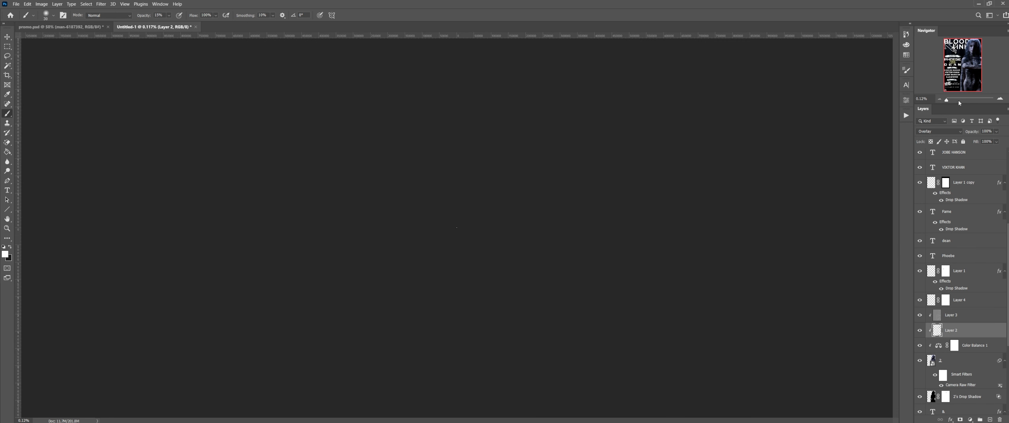
double_click(921, 98)
text(50)
key(Return)
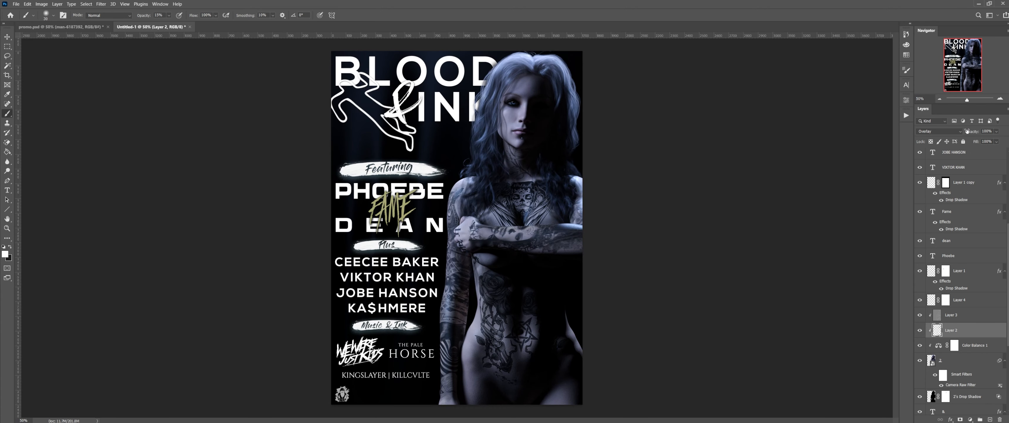
Step: Set Layer 2 opacity to 68% and Layer 3 to 83%, toggling each layer's visibility to compare
drag(973, 131, 960, 133)
click(920, 330)
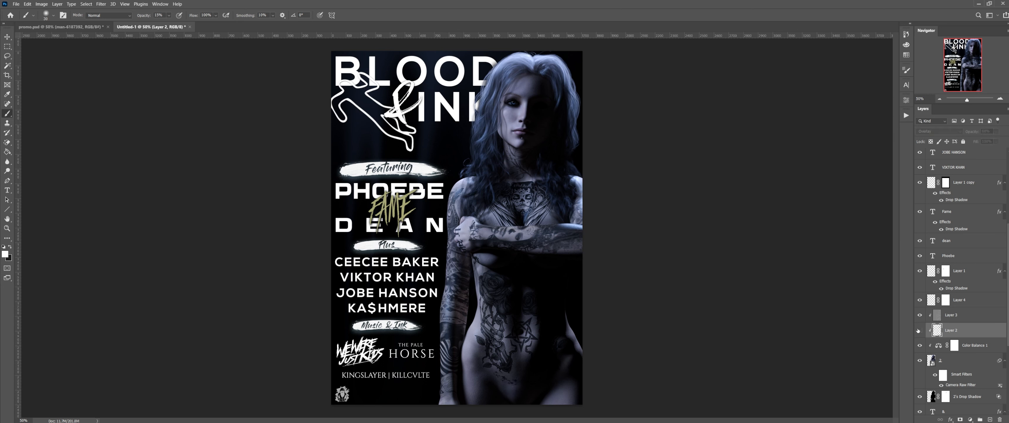
click(920, 330)
click(920, 315)
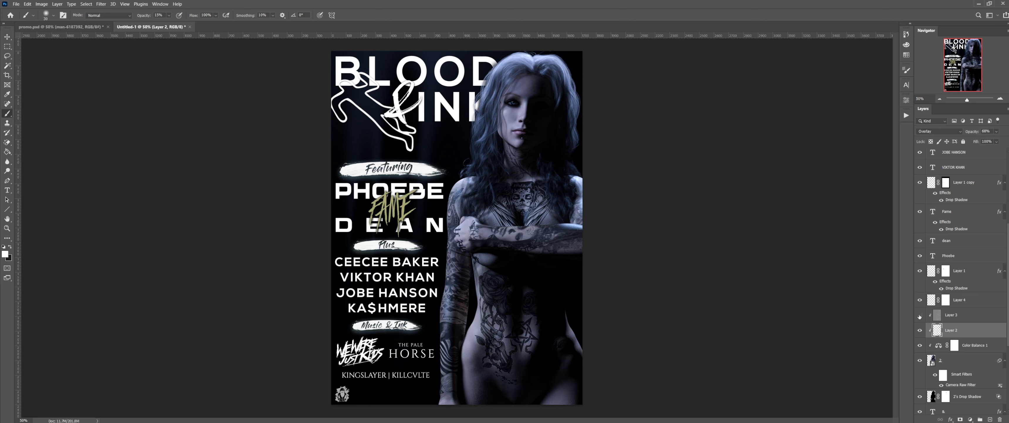
click(919, 315)
click(957, 315)
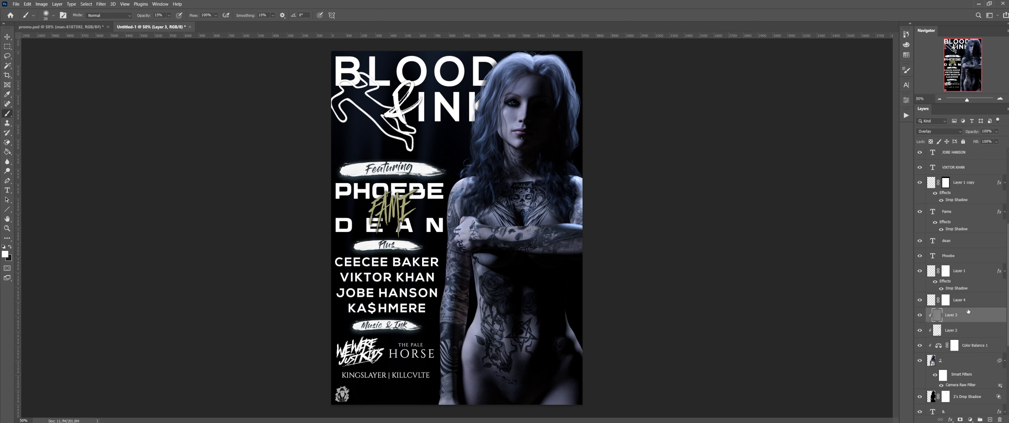
mouse_move(973, 133)
mouse_down()
mouse_move(959, 133)
mouse_move(971, 134)
mouse_up()
Step: Recheck Layer 2 on and off, inspect Layers 3 and 4, then select the model photo layer
click(965, 330)
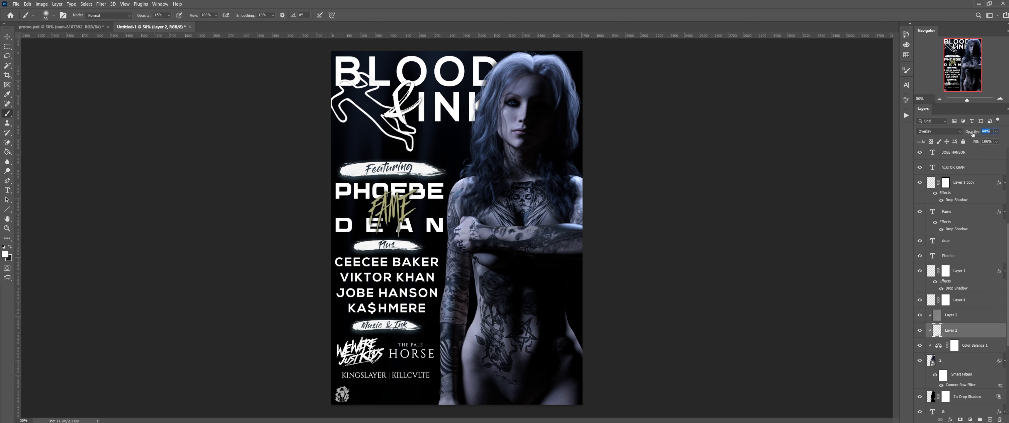
click(920, 330)
click(920, 330)
click(975, 313)
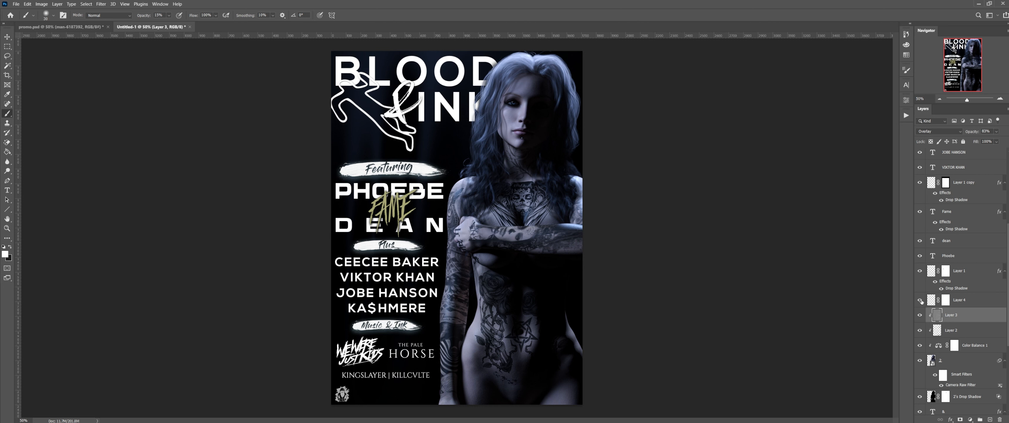
click(979, 301)
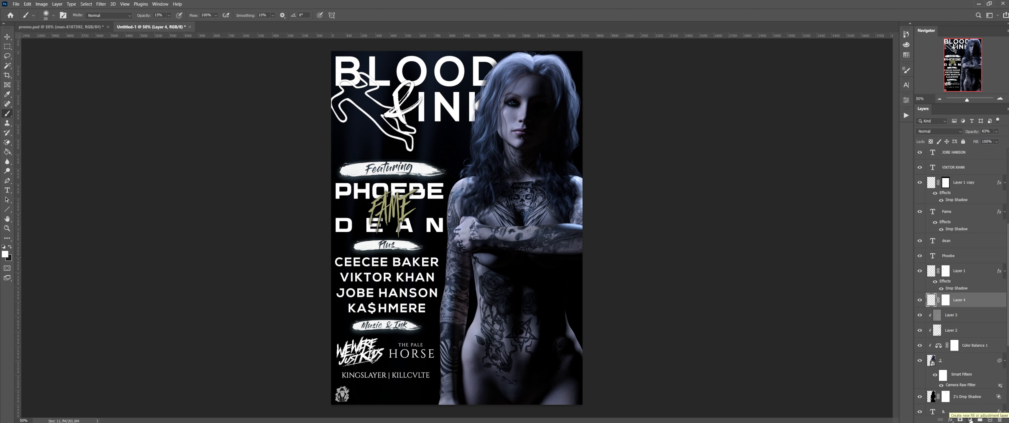
click(973, 359)
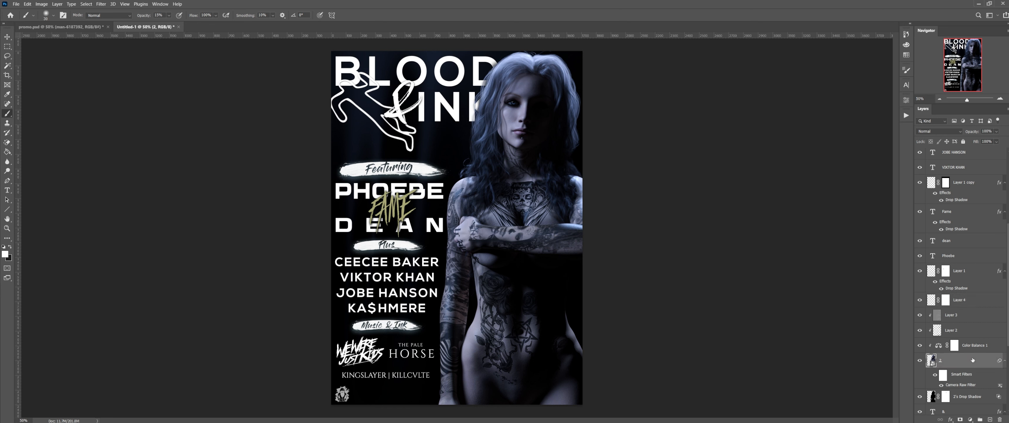
Step: Add a Hue/Saturation adjustment layer over the model photo and raise its Saturation slightly
click(970, 419)
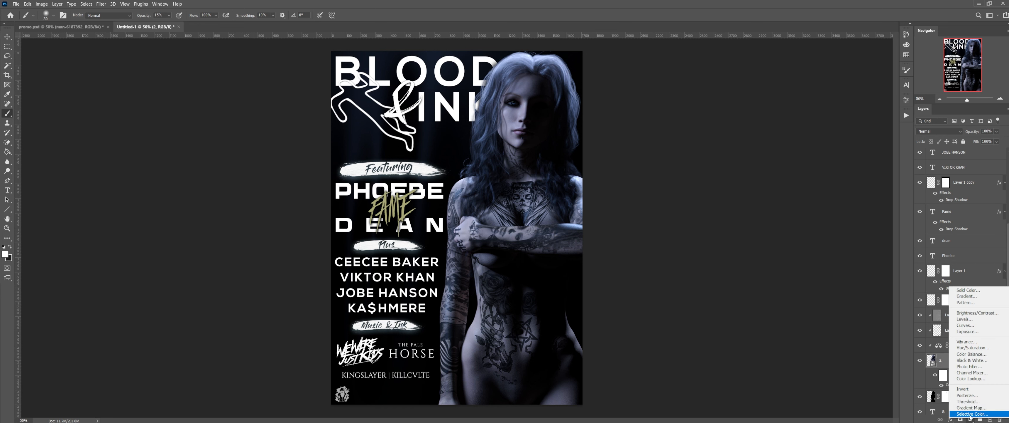
click(982, 347)
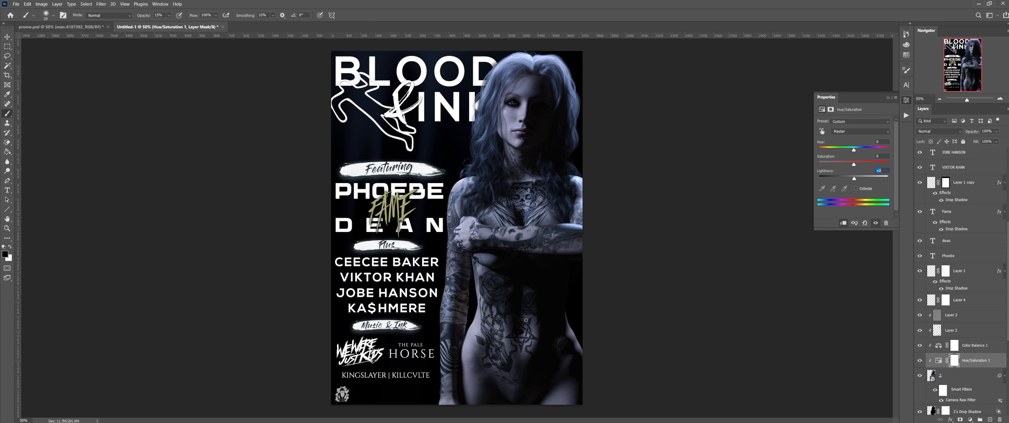
click(920, 360)
click(920, 361)
mouse_move(849, 164)
mouse_down()
mouse_move(866, 168)
mouse_move(854, 166)
mouse_up()
click(921, 361)
click(920, 361)
Step: Zoom in on the model's eye and paint the adjustment mask over the iris at full opacity
click(1000, 99)
click(1000, 99)
click(1000, 98)
click(1000, 99)
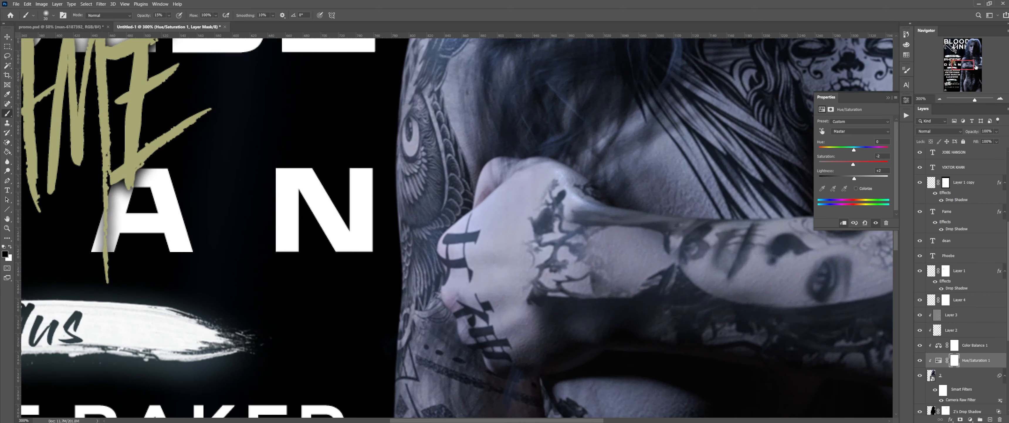
drag(977, 67, 978, 45)
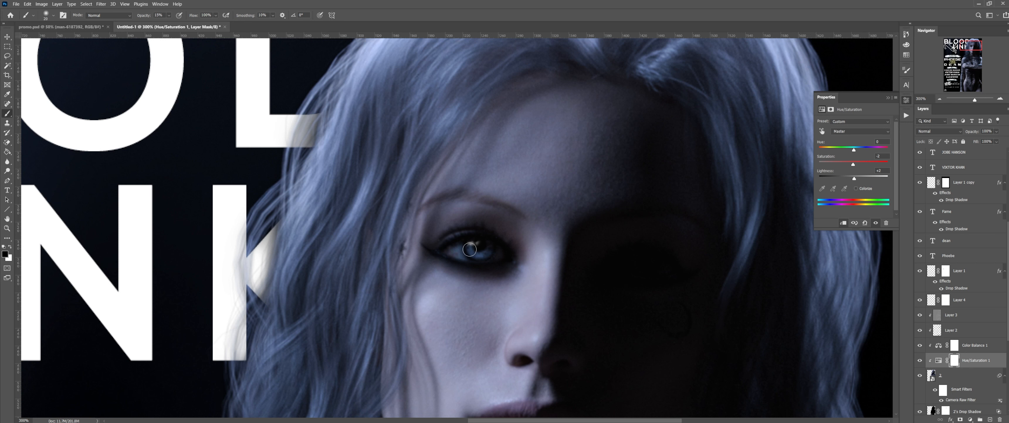
drag(470, 248, 483, 253)
key(0)
mouse_move(469, 248)
mouse_down()
mouse_move(488, 248)
mouse_move(472, 246)
mouse_move(478, 253)
mouse_up()
click(941, 98)
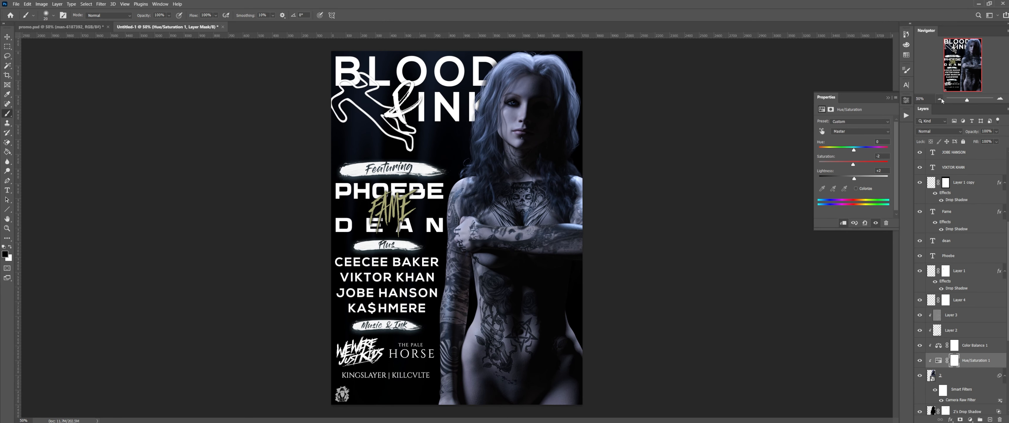
Step: Drop Hue/Saturation 1 to 89% opacity and toggle it and the Featuring brush stroke to compare
drag(975, 134, 970, 134)
click(919, 360)
click(919, 359)
click(920, 271)
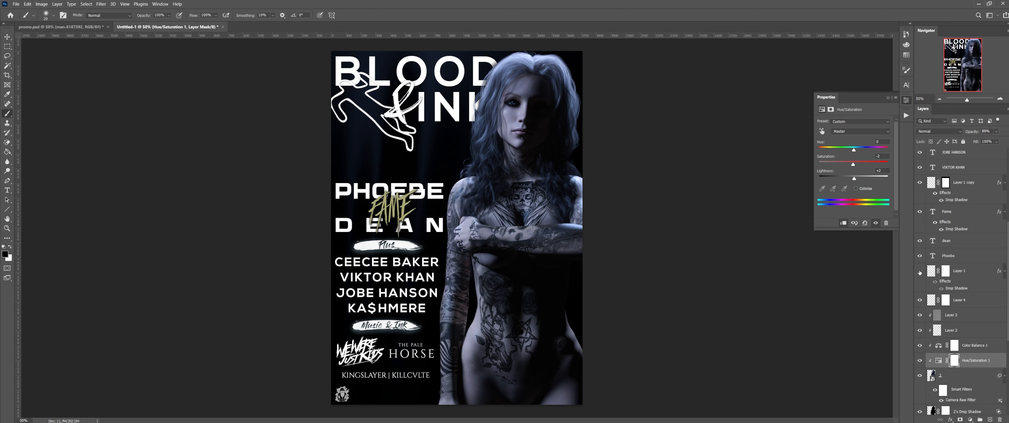
click(921, 272)
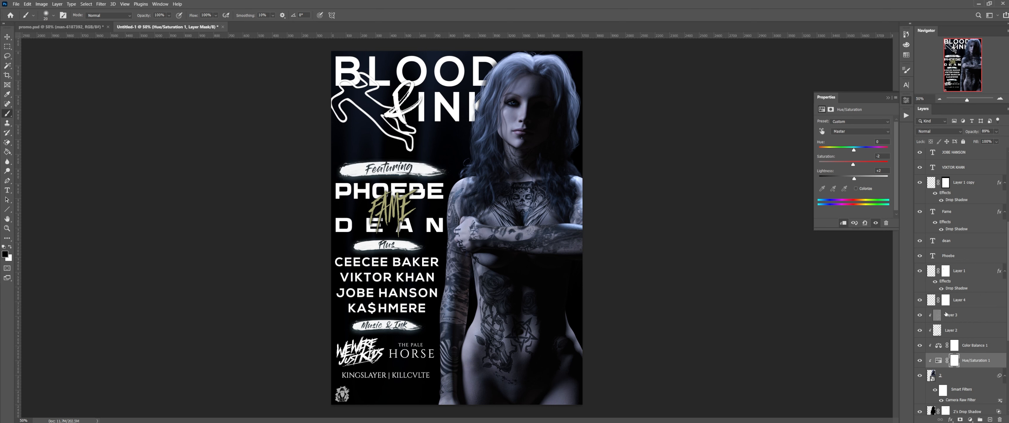